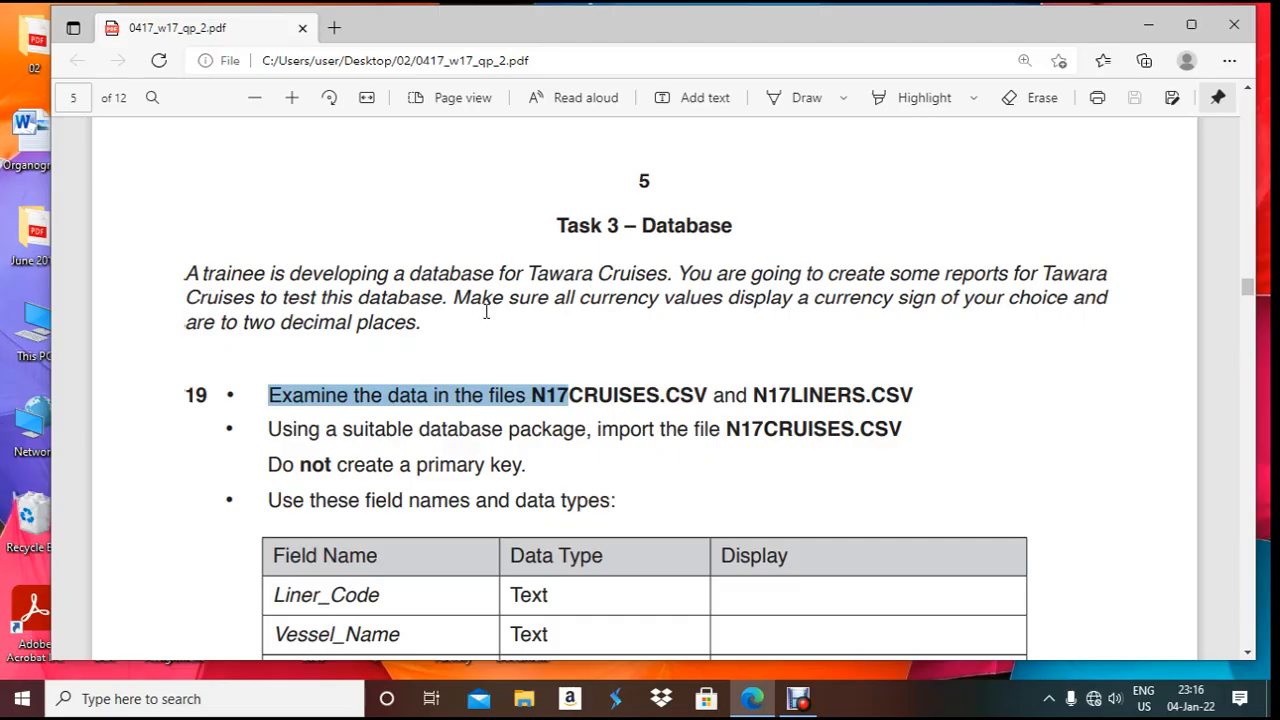
- Highlight the currency requirement and the 'Examine the data in the files' instruction in the question paper
drag(463, 299, 426, 346)
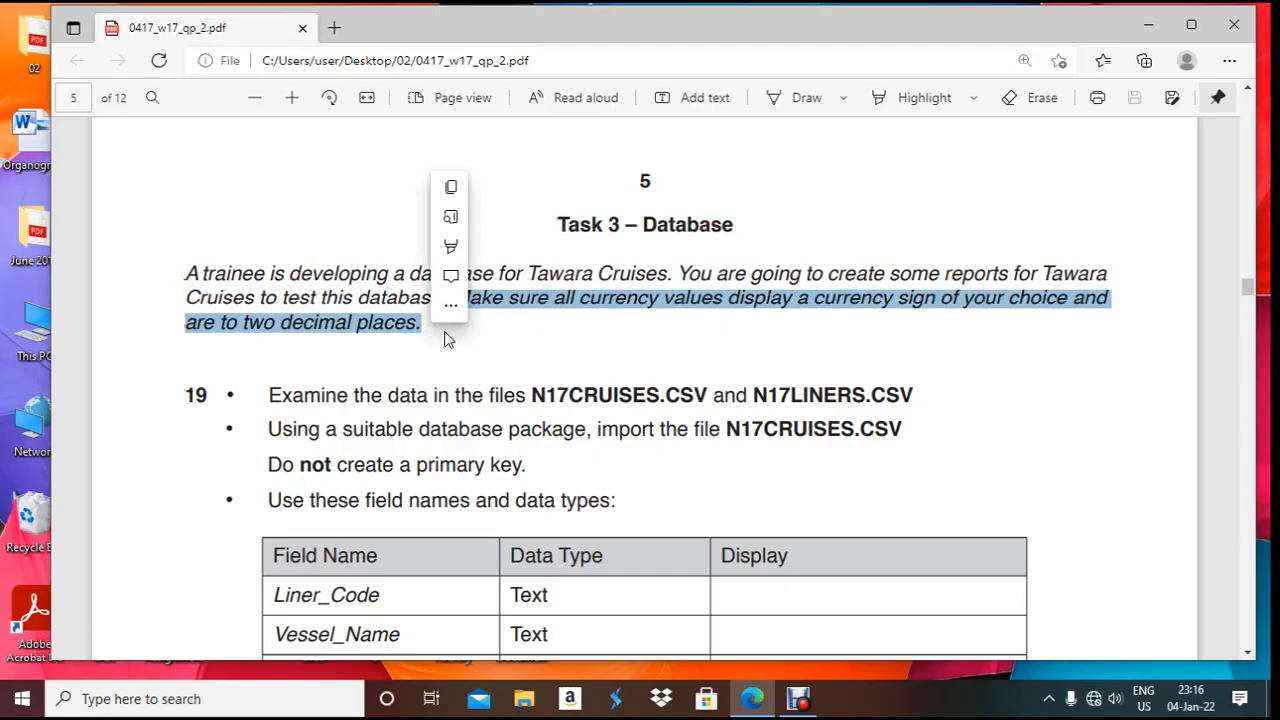
click(447, 340)
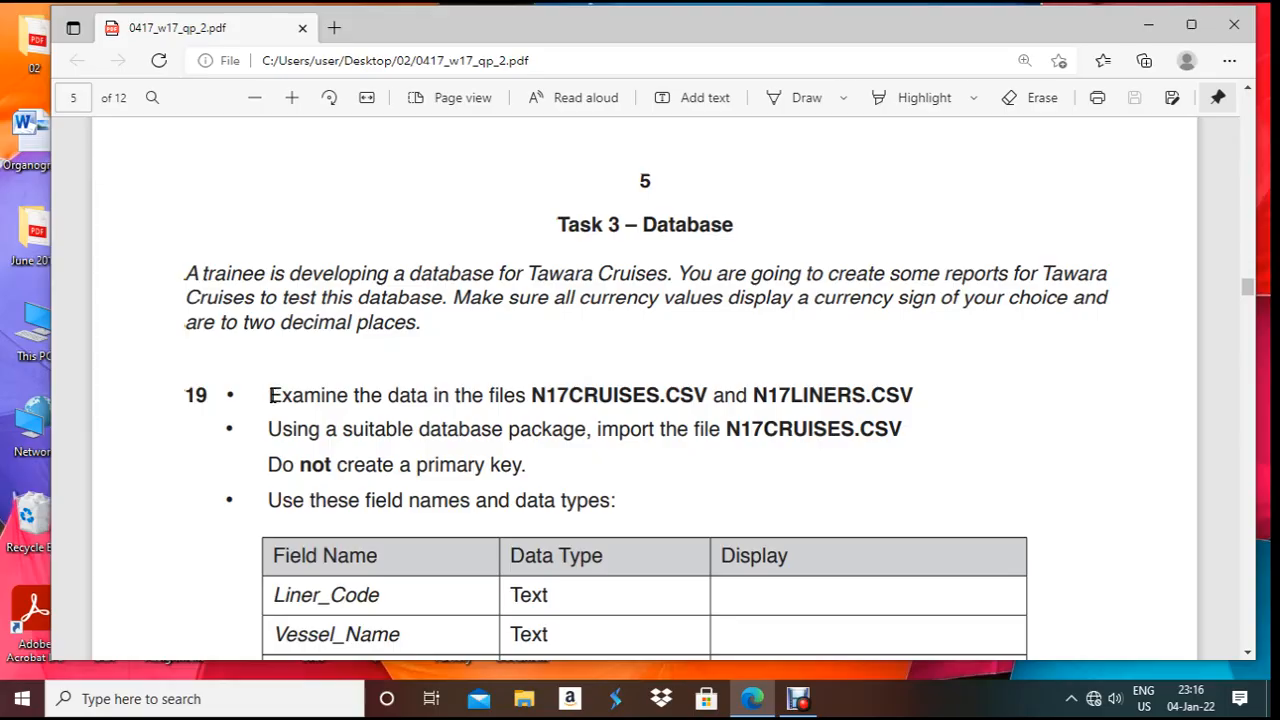
drag(271, 394, 528, 398)
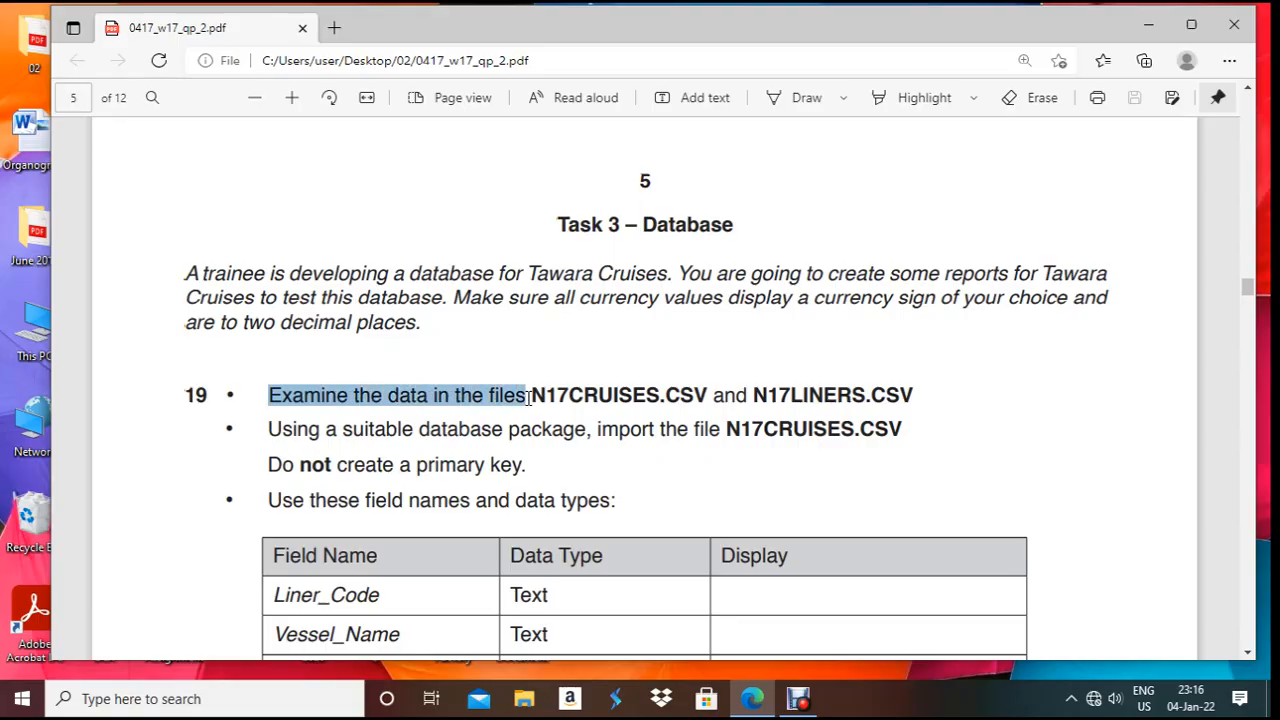
drag(528, 398, 528, 398)
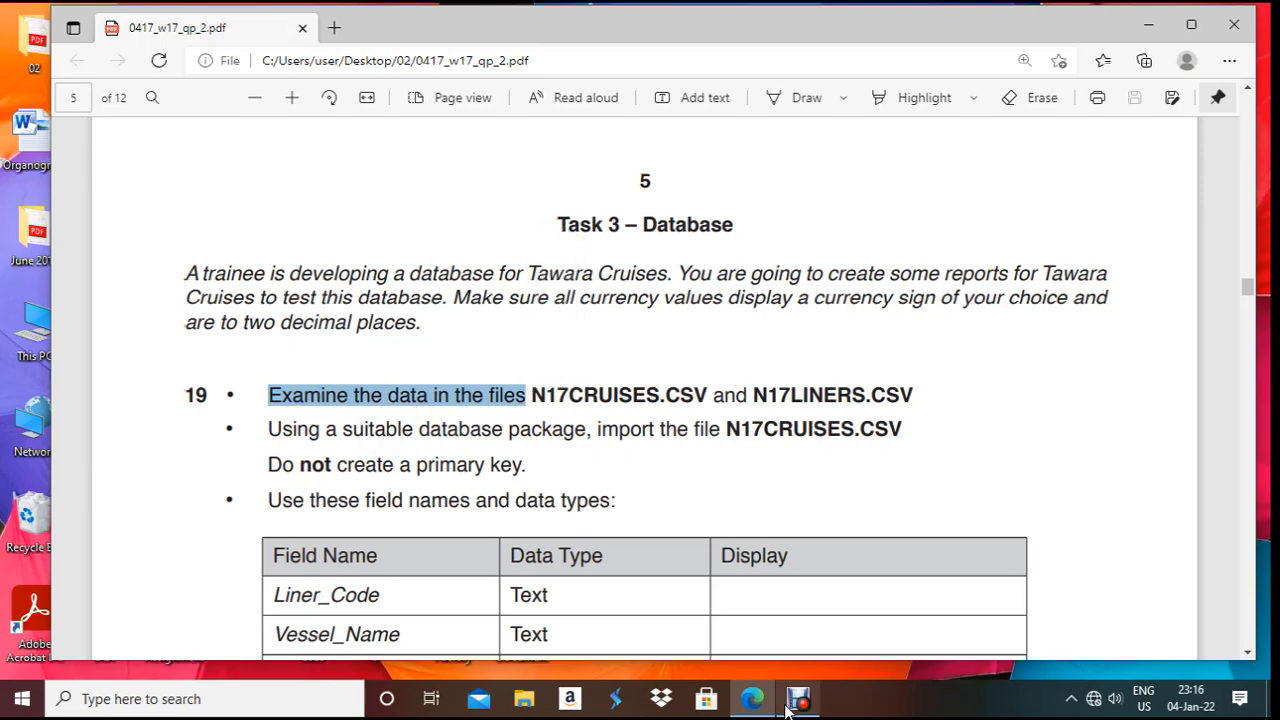
- Open N17CRUISES from folder 02 in Excel, zoom in and AutoFit all columns
mouse_move(765, 710)
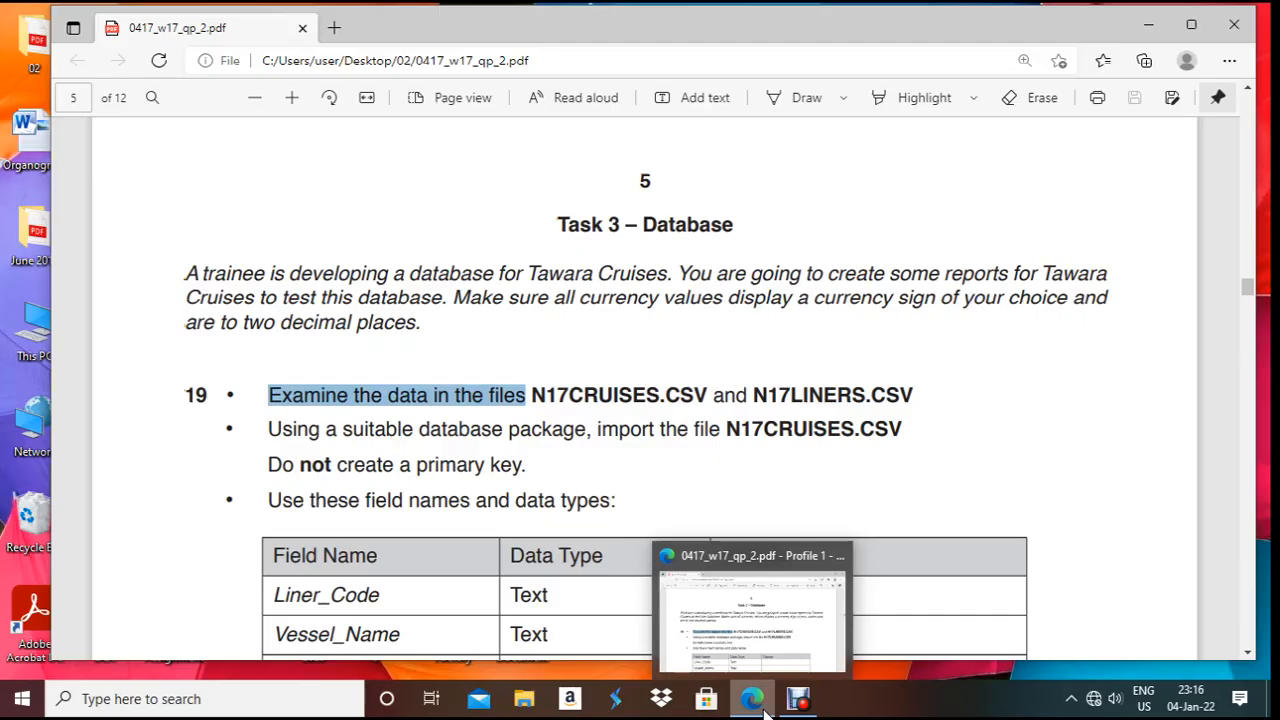
click(765, 710)
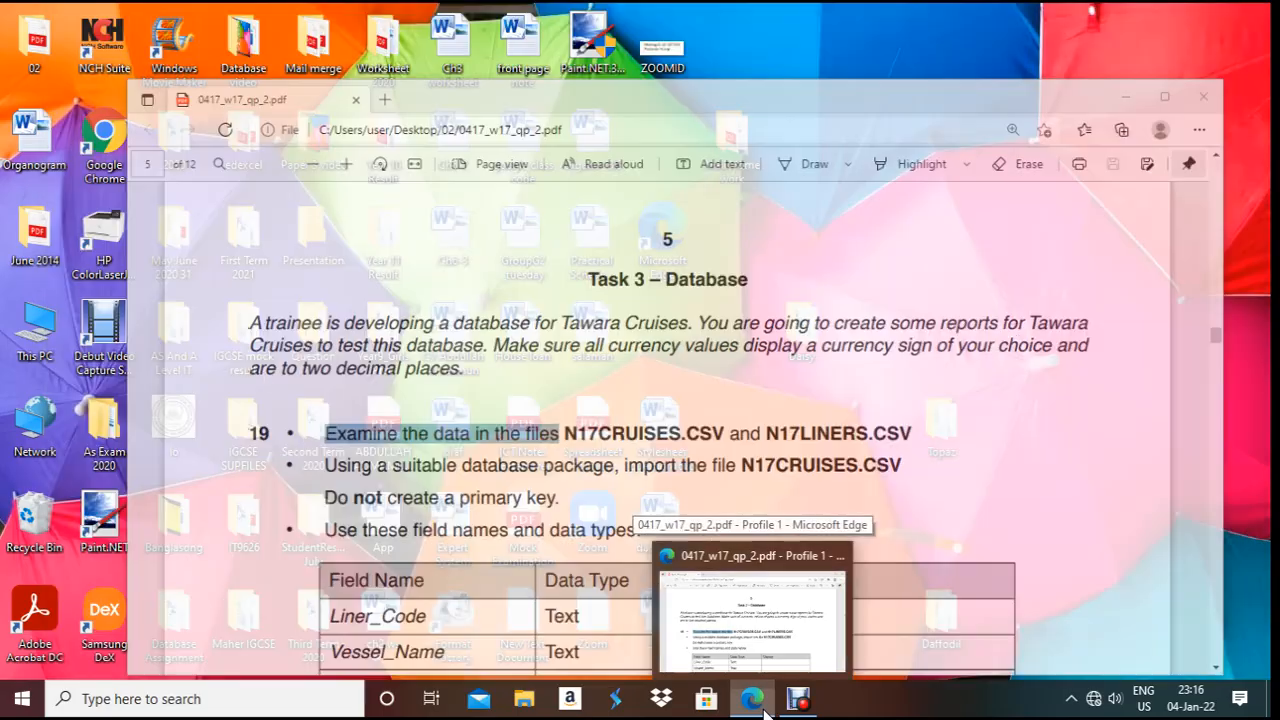
double_click(22, 44)
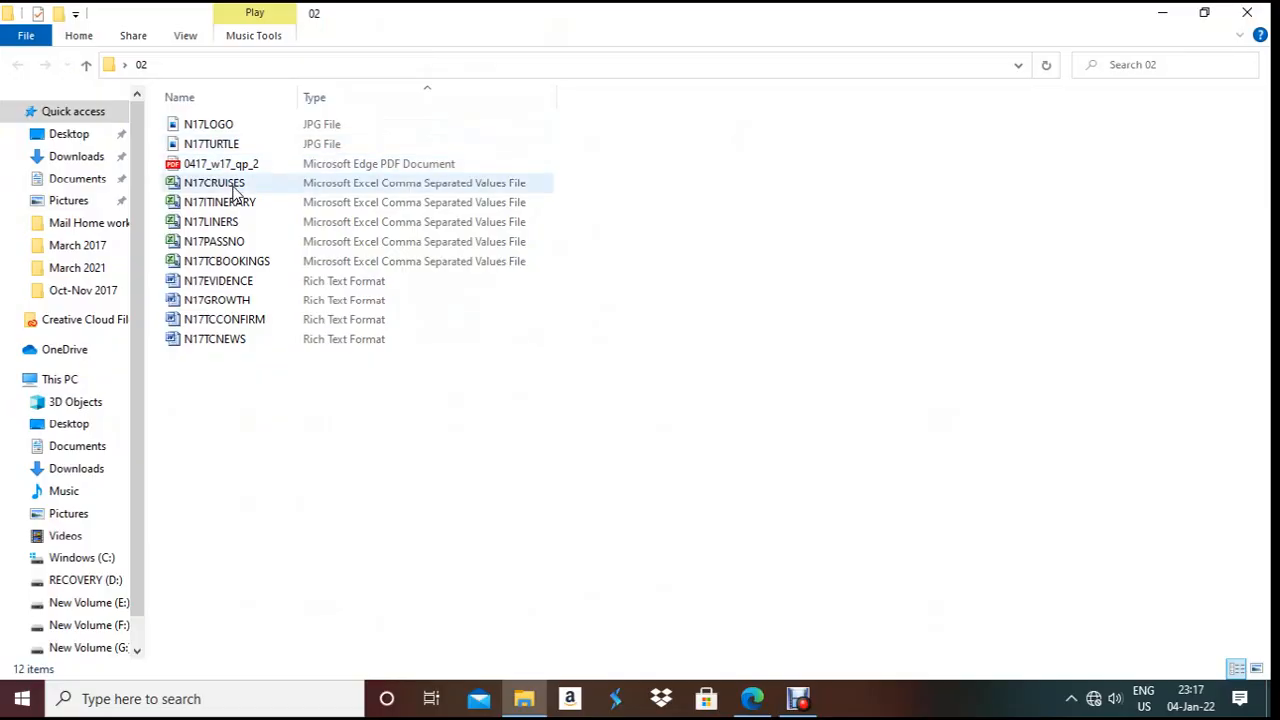
double_click(230, 187)
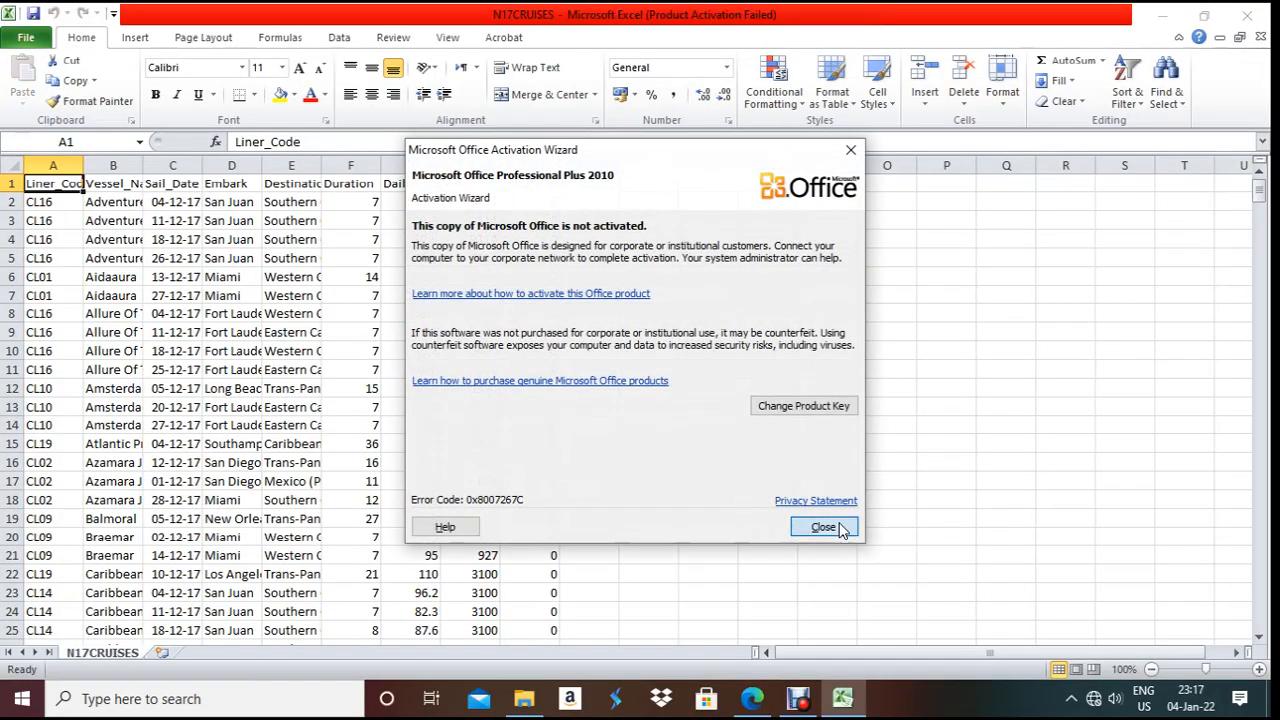
click(824, 527)
click(1260, 670)
click(1260, 670)
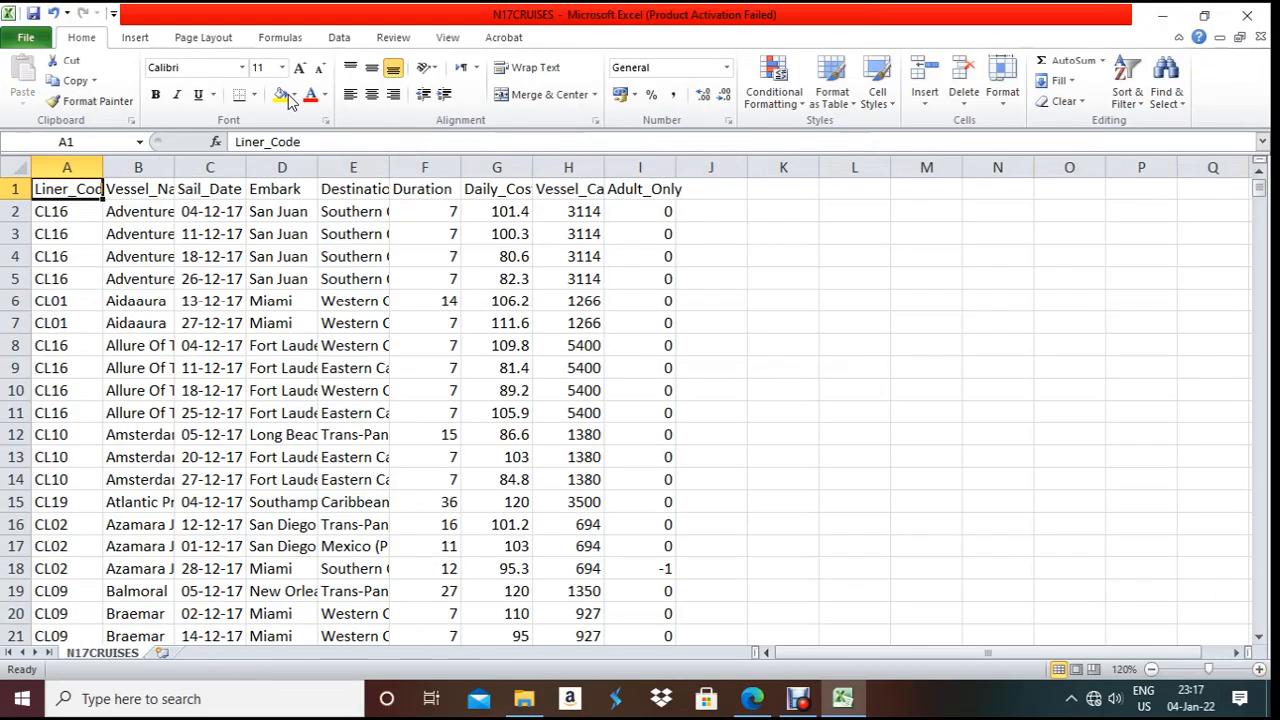
click(18, 162)
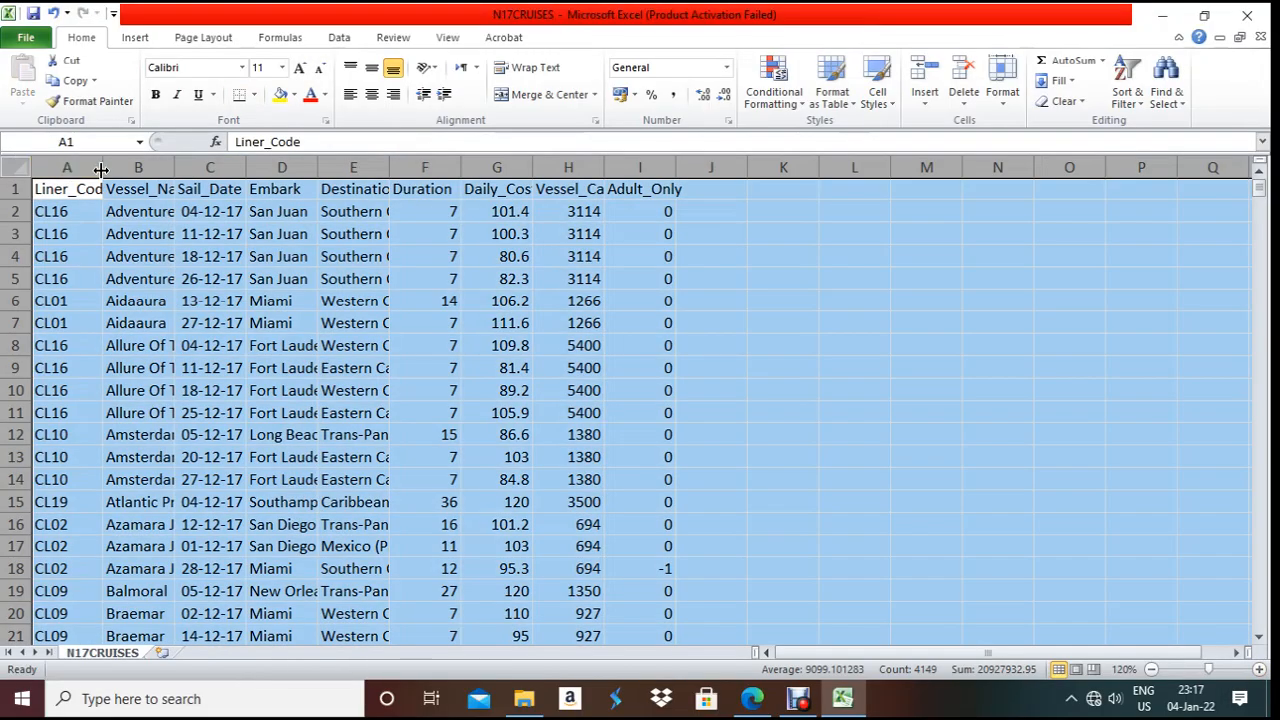
double_click(102, 167)
- Inspect each field's first value, Liner_Code through Adult_Only, then close Excel without saving
click(63, 208)
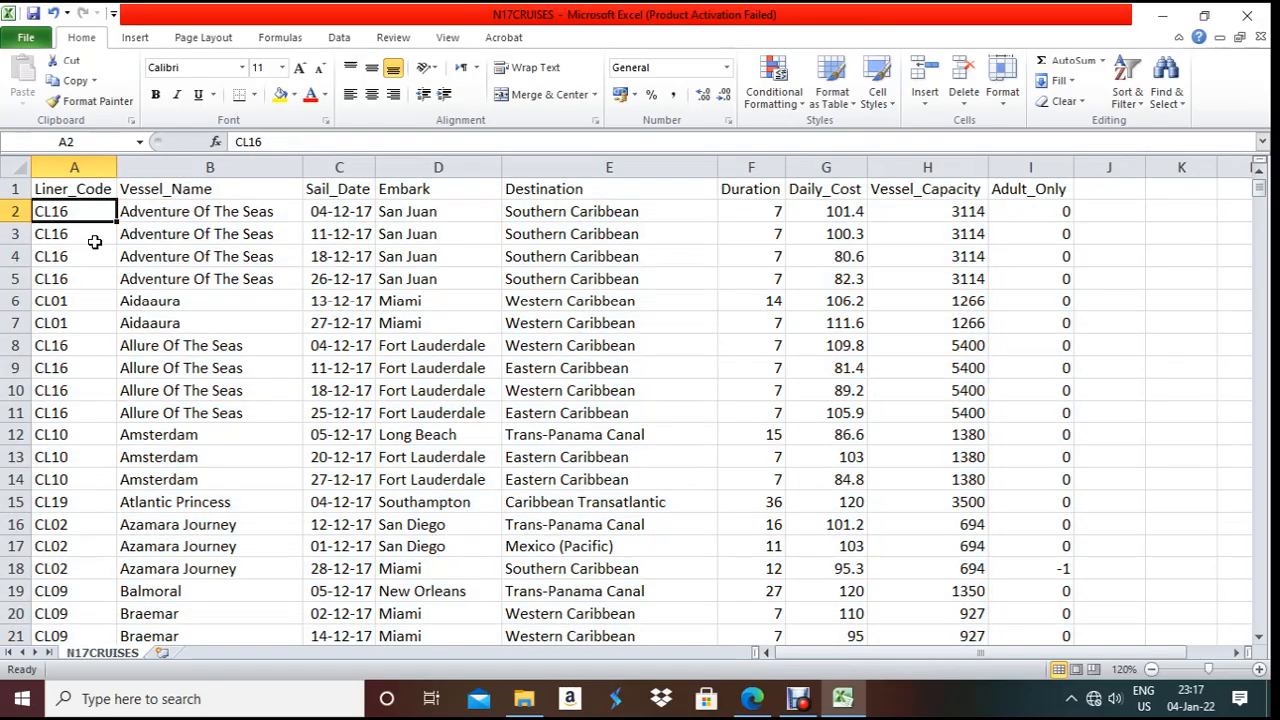
click(137, 214)
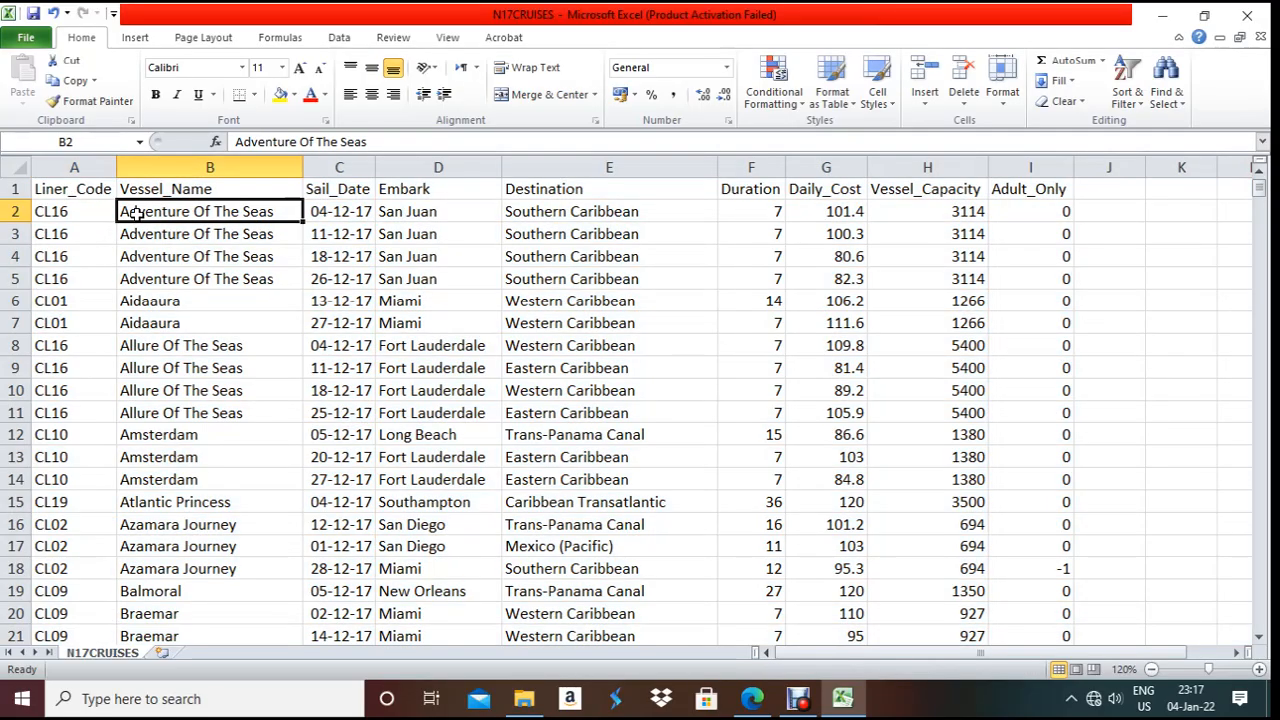
click(364, 214)
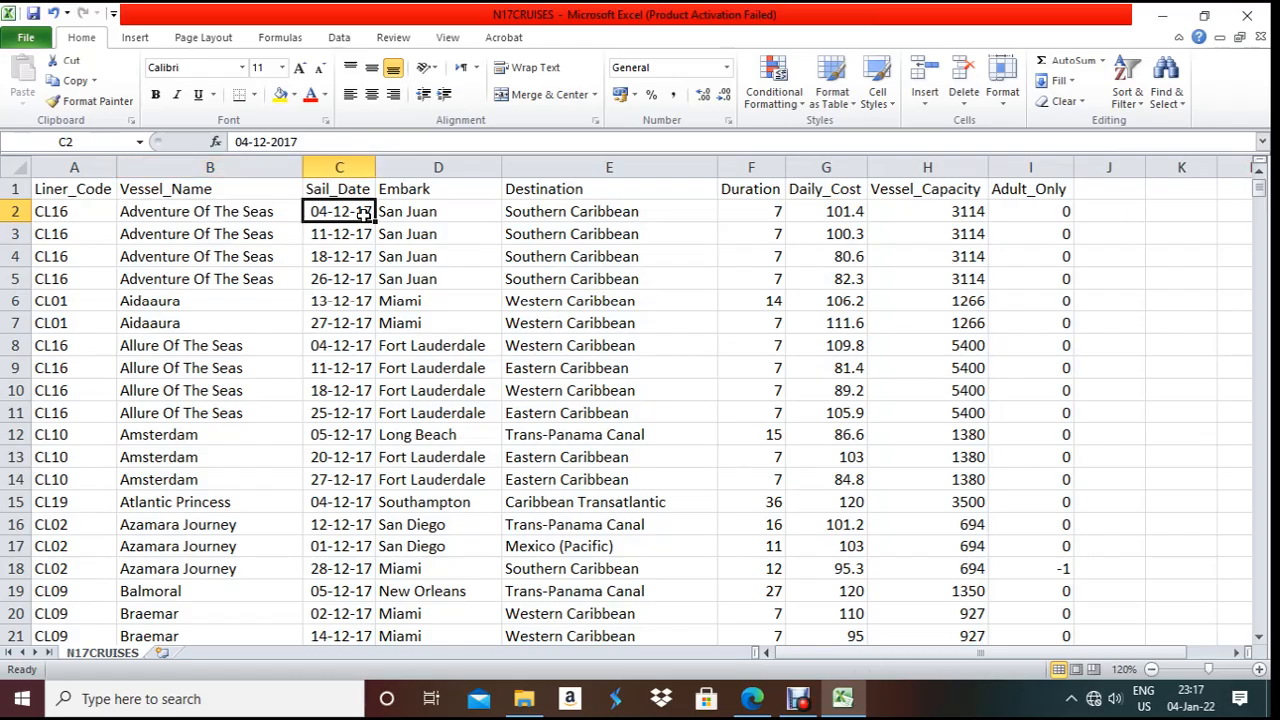
click(402, 212)
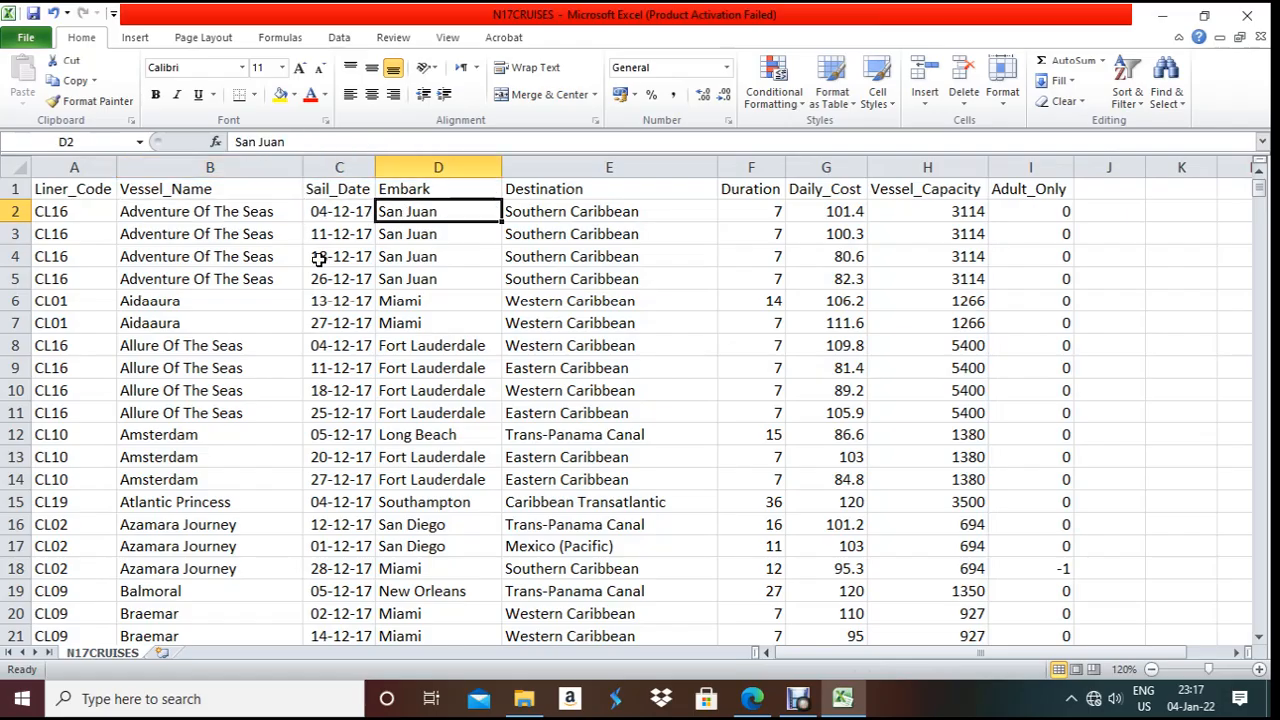
click(582, 217)
click(758, 205)
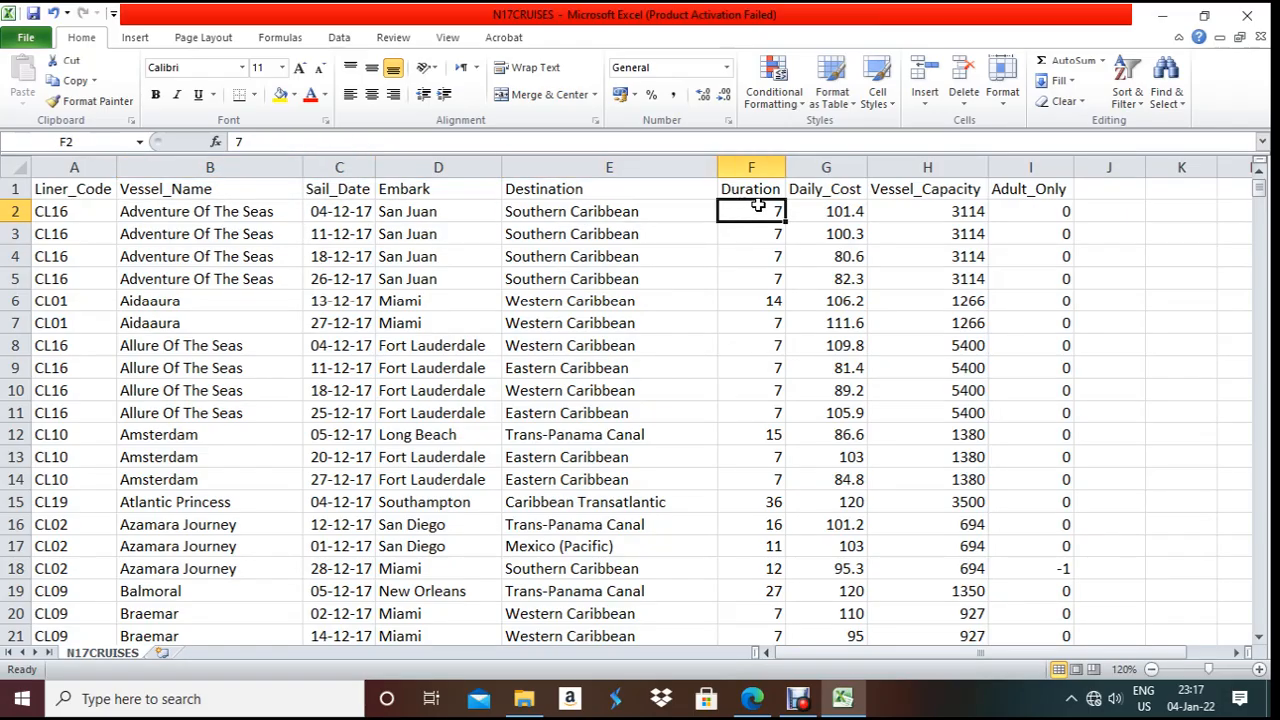
click(856, 213)
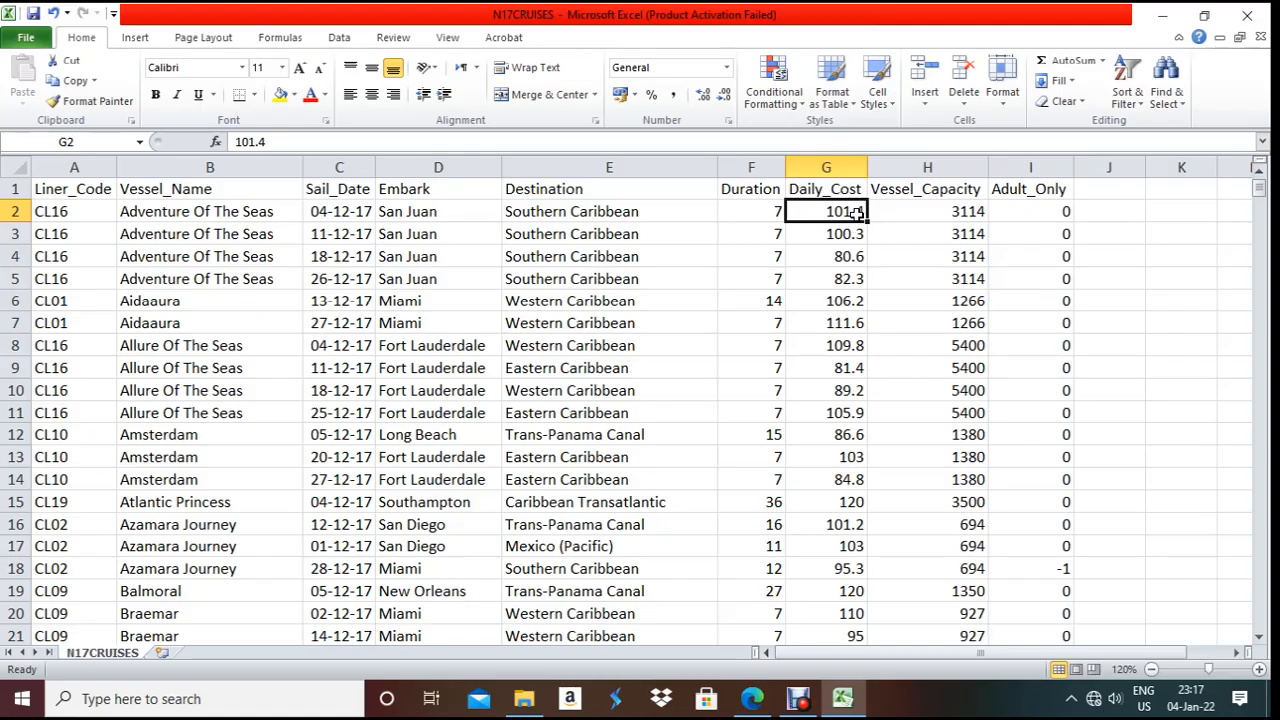
click(914, 212)
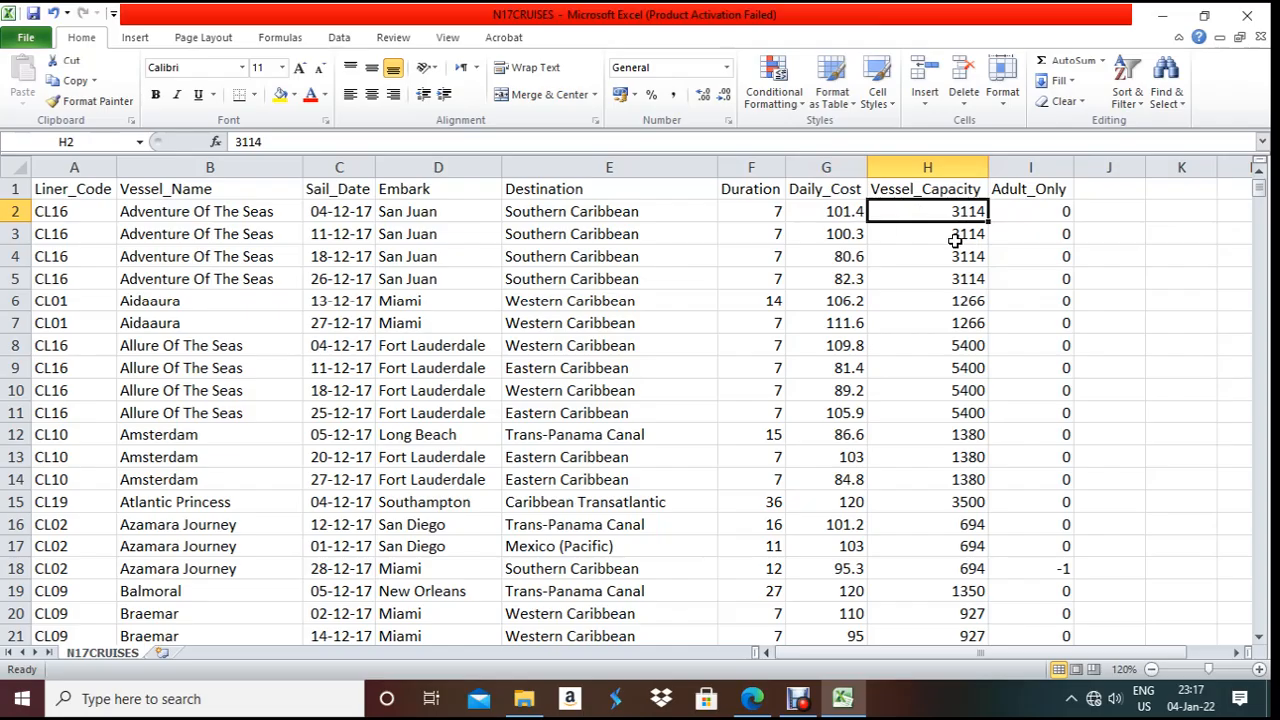
click(1057, 212)
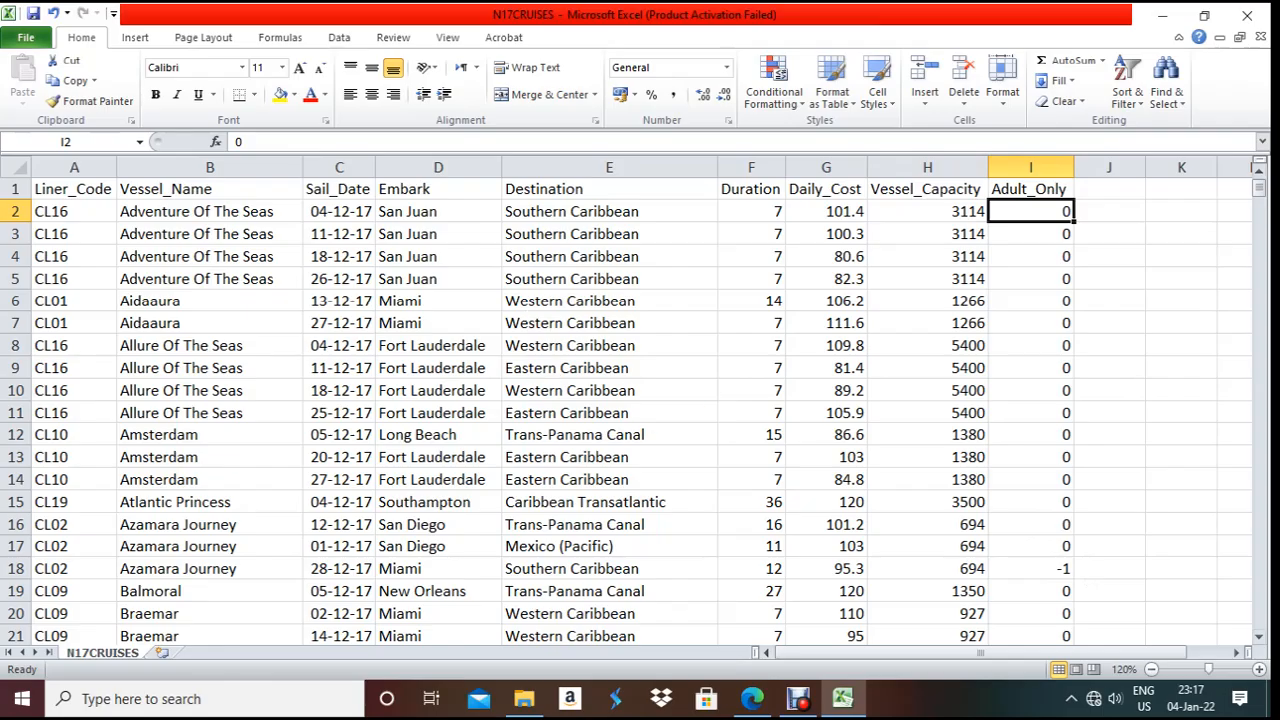
click(1261, 37)
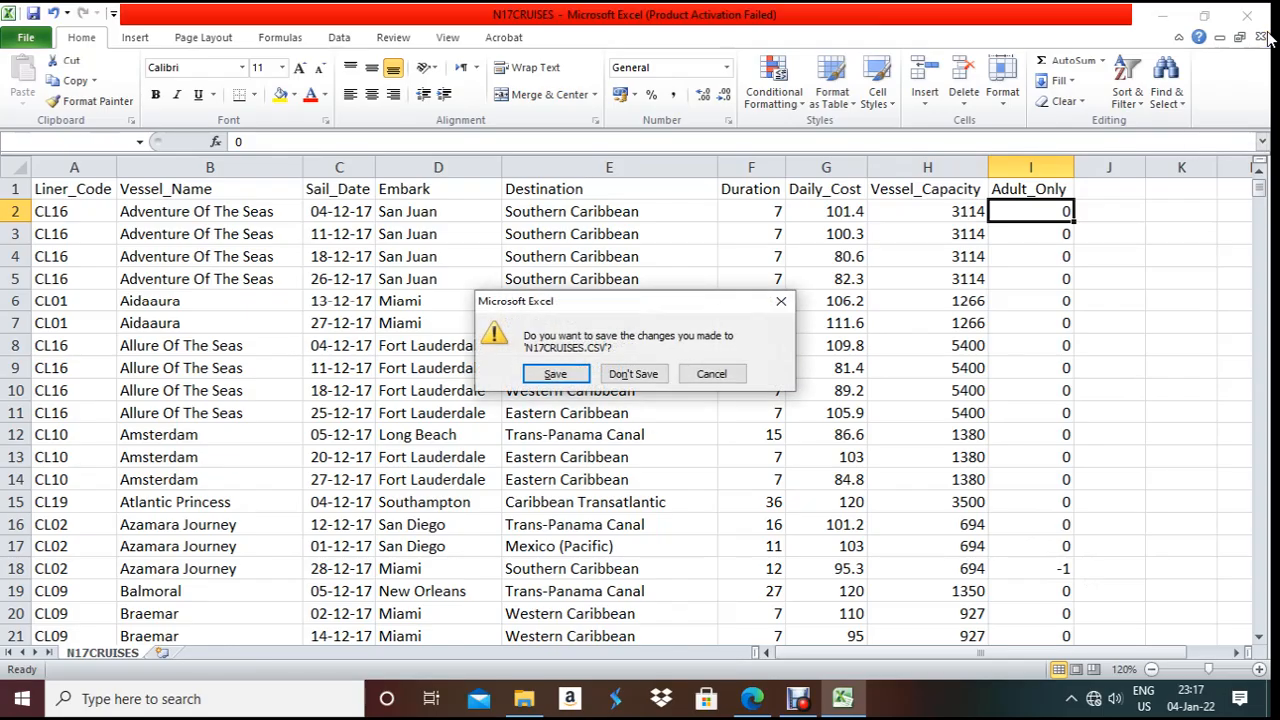
click(624, 388)
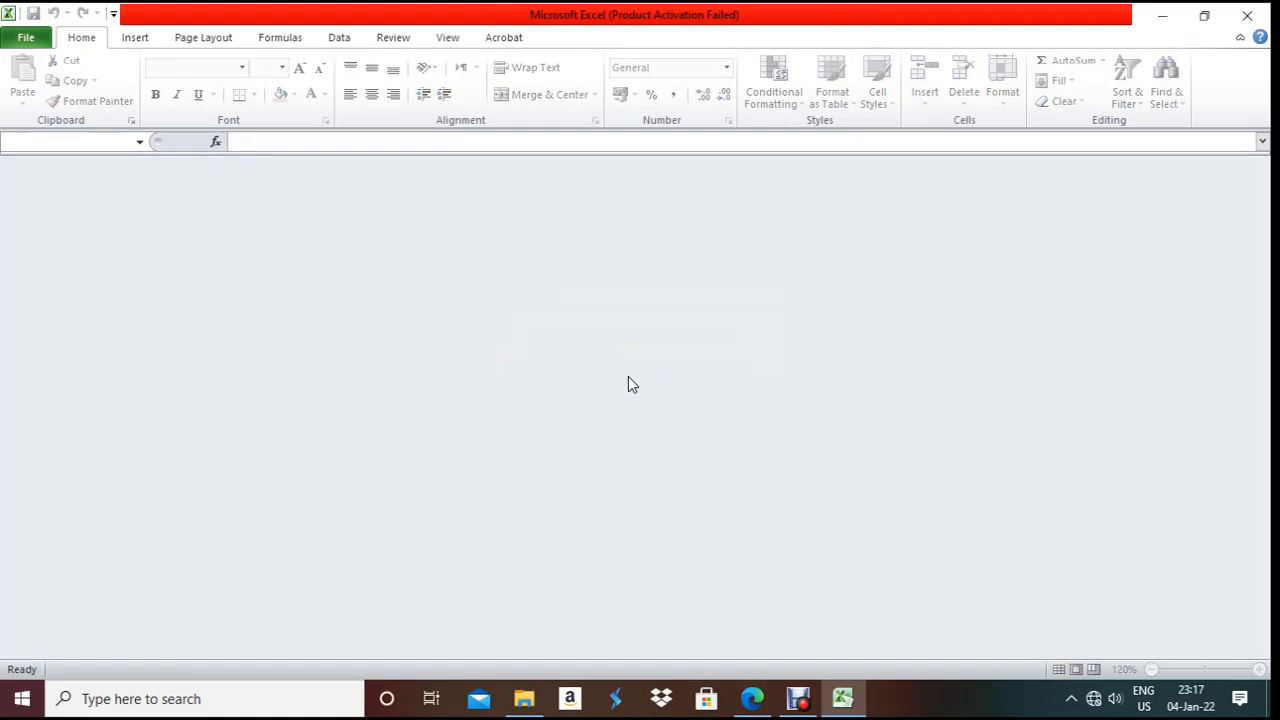
click(1247, 15)
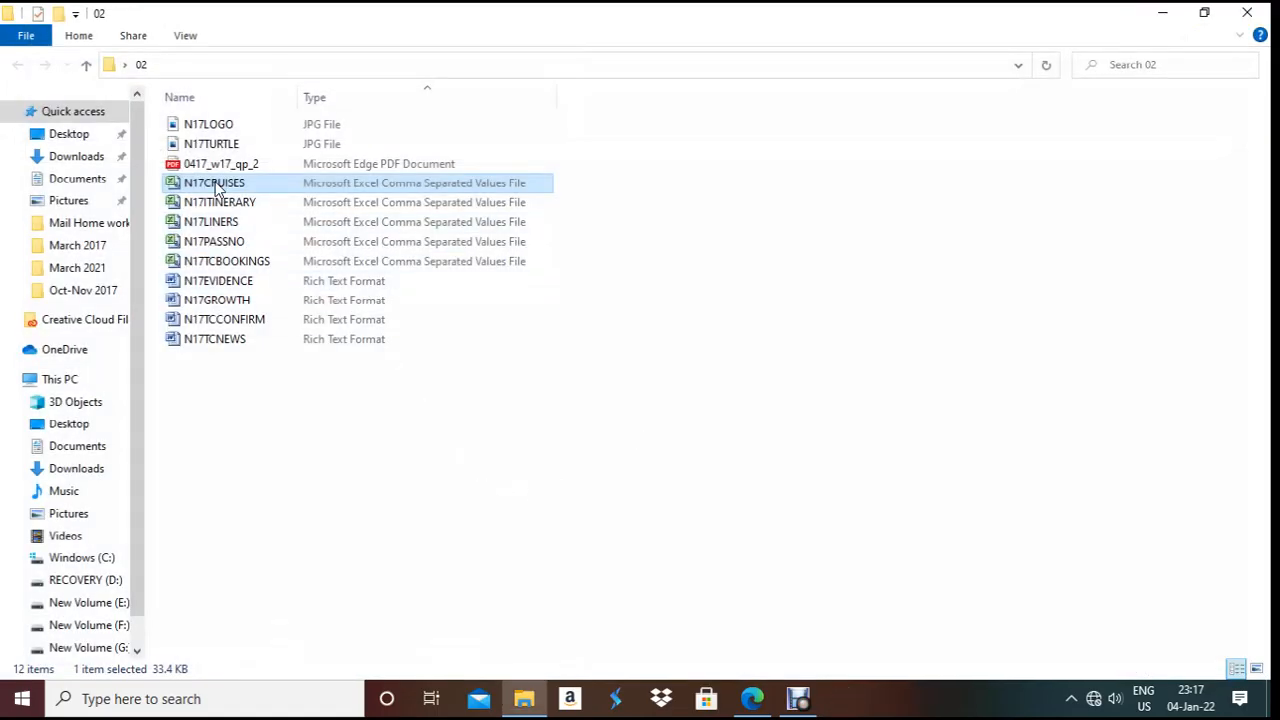
- Open N17LINERS.csv in Excel, check the Liner_Code and Cruise_Line values, and AutoFit all columns
click(211, 225)
double_click(211, 227)
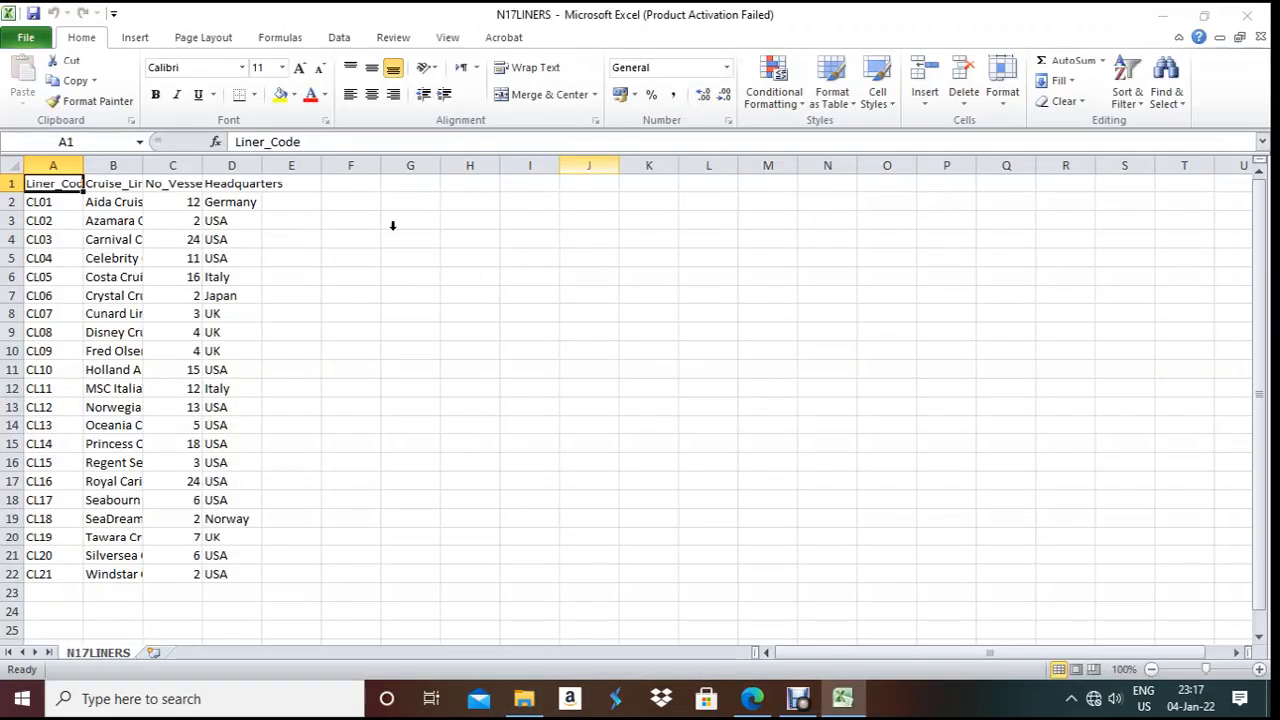
click(826, 526)
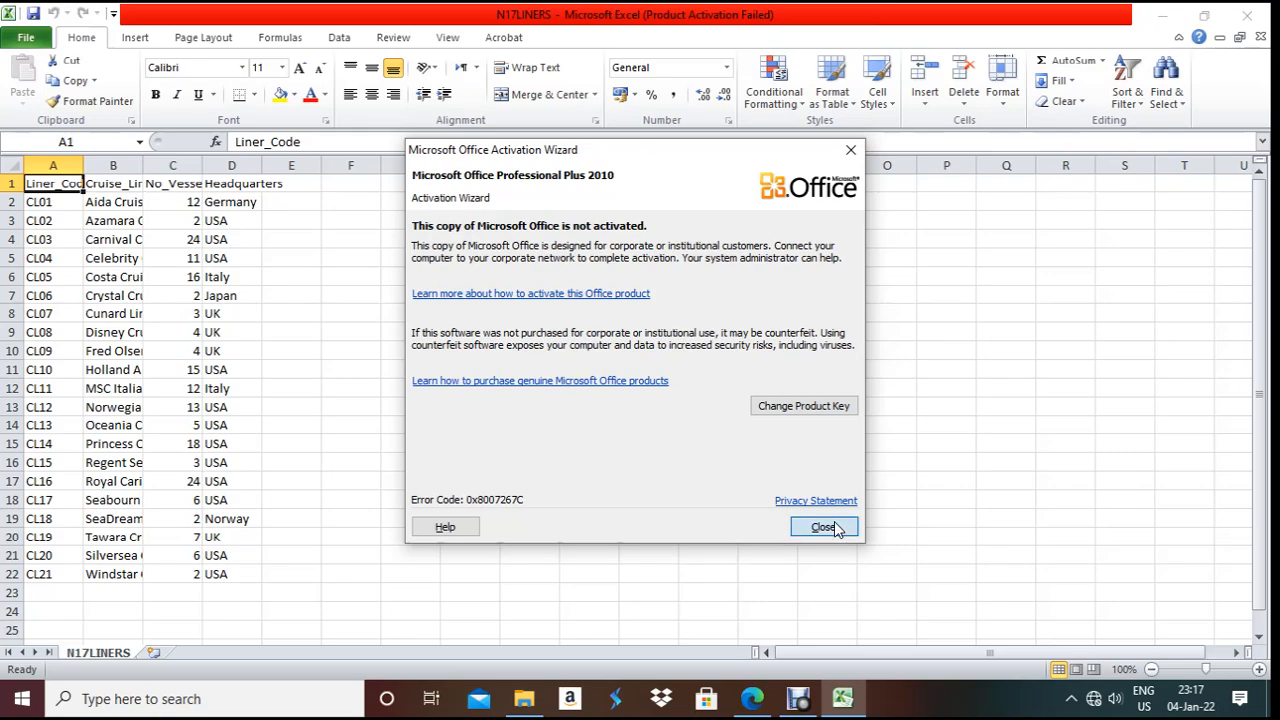
click(12, 180)
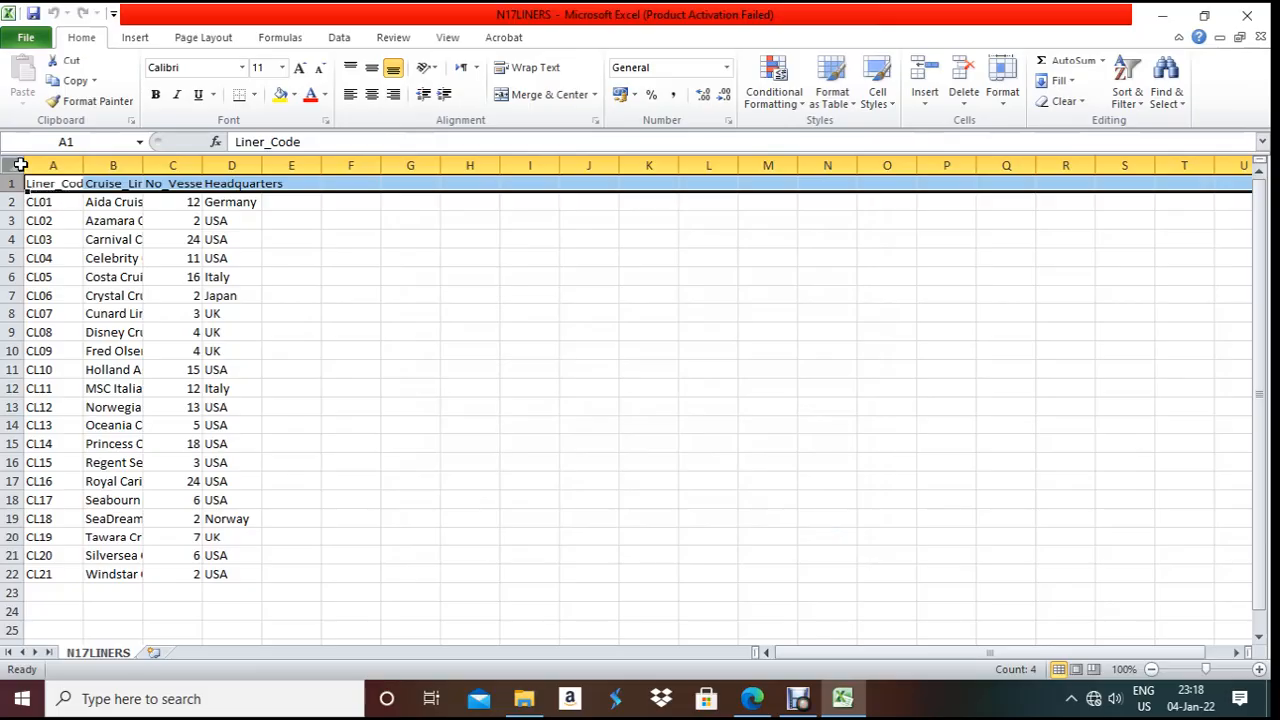
click(65, 202)
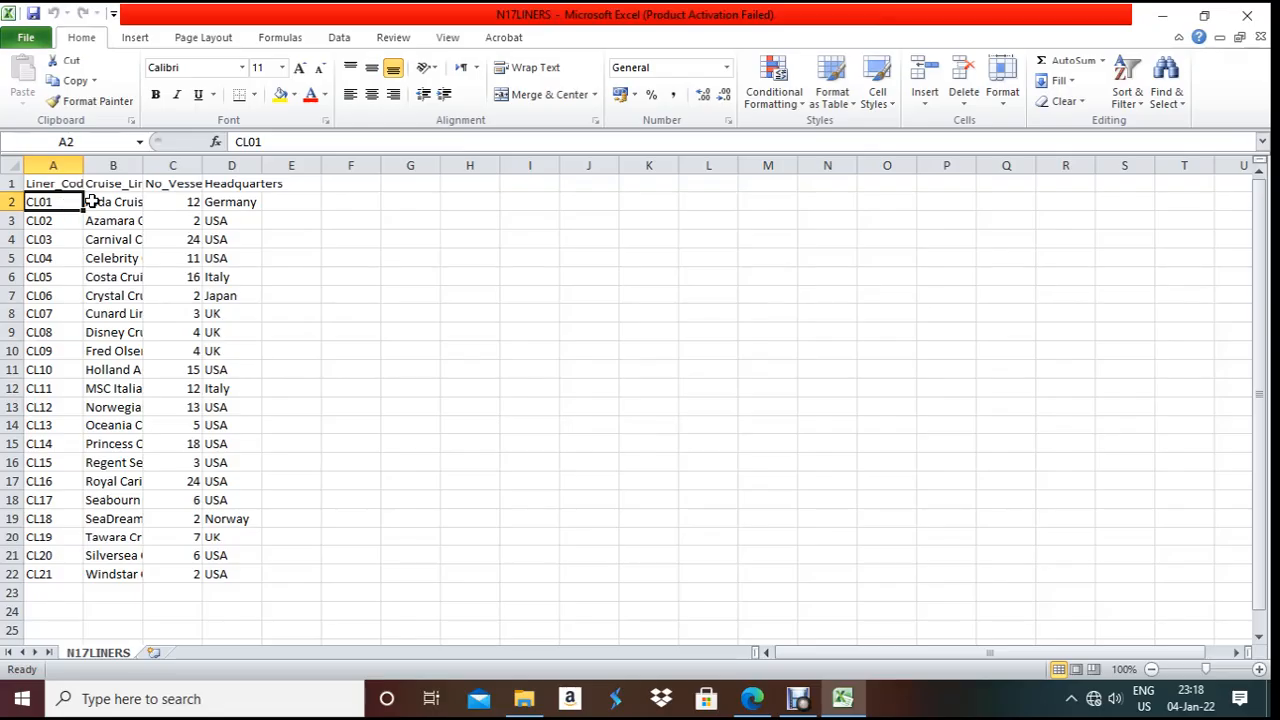
click(91, 200)
click(20, 163)
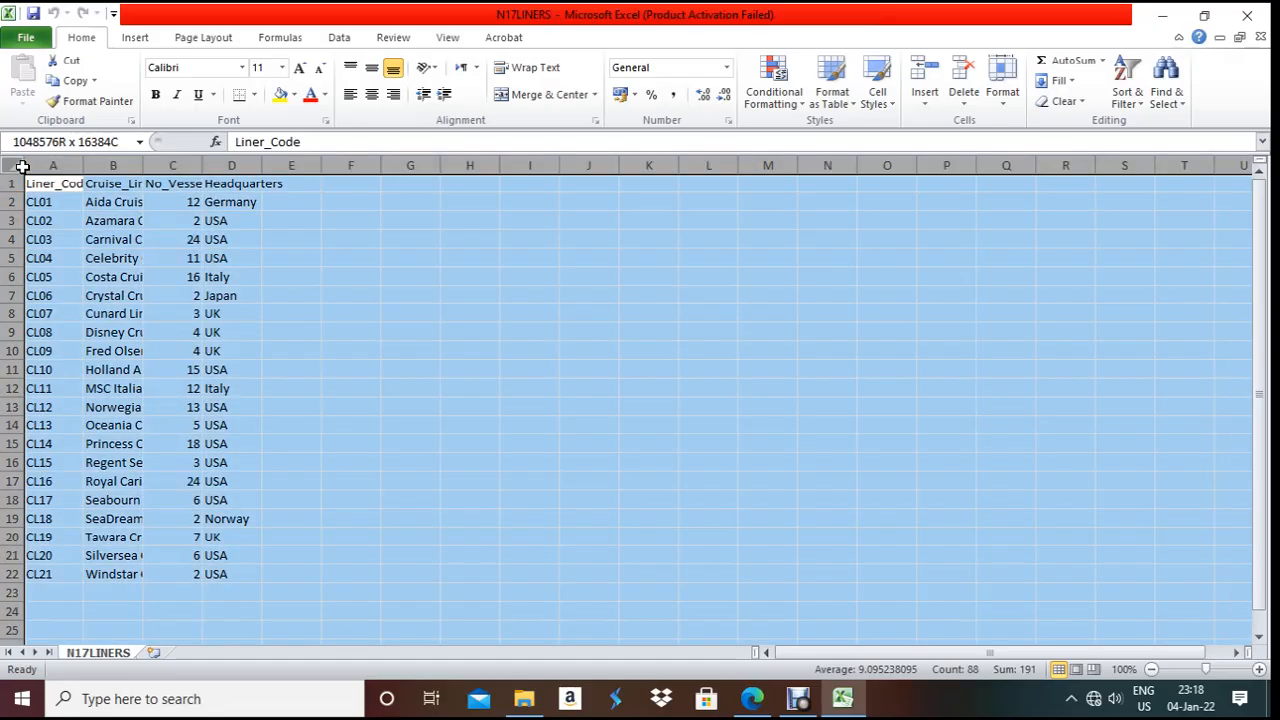
double_click(143, 165)
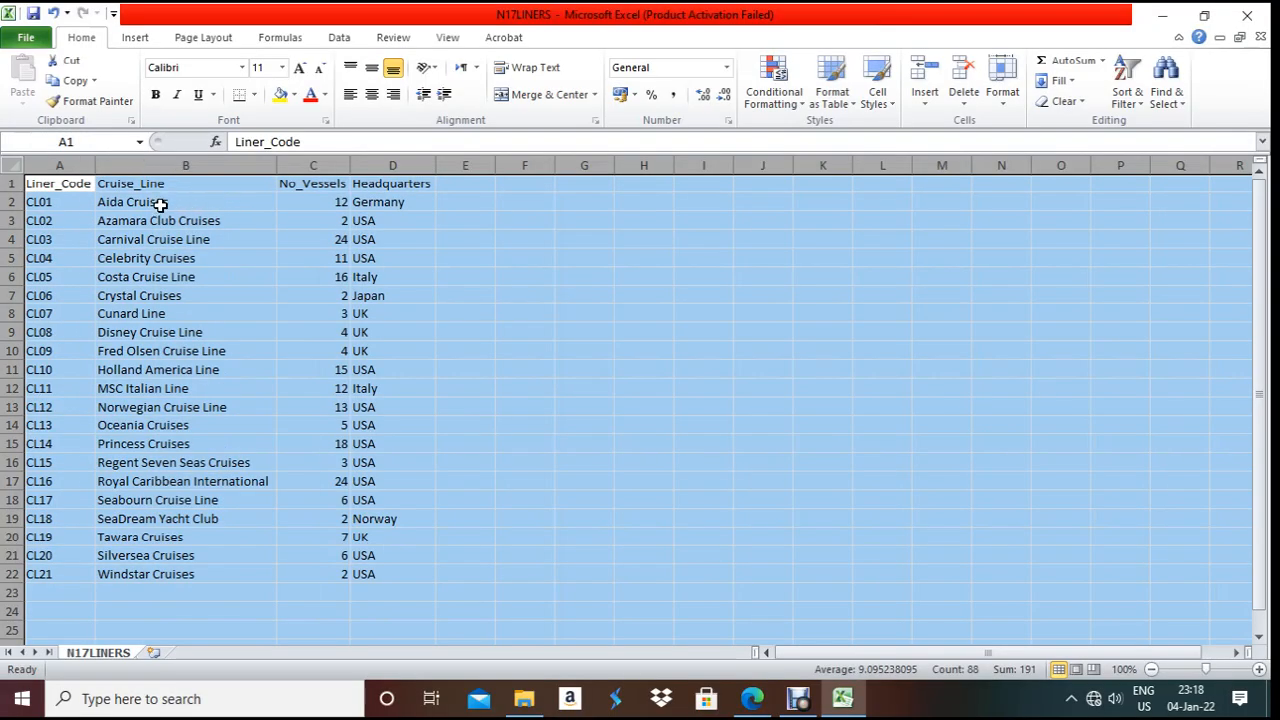
- Inspect the Cruise_Line, No_Vessels and Headquarters values, then close Excel without saving
click(160, 204)
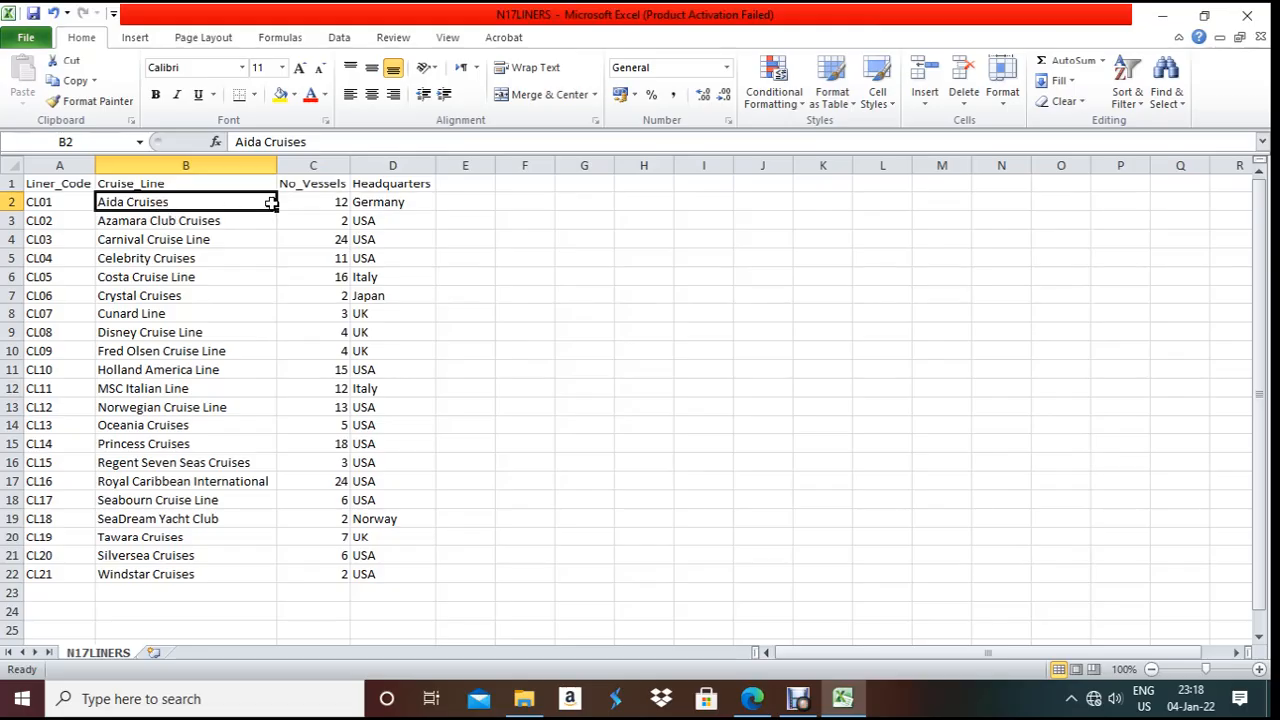
click(338, 208)
click(392, 220)
click(390, 202)
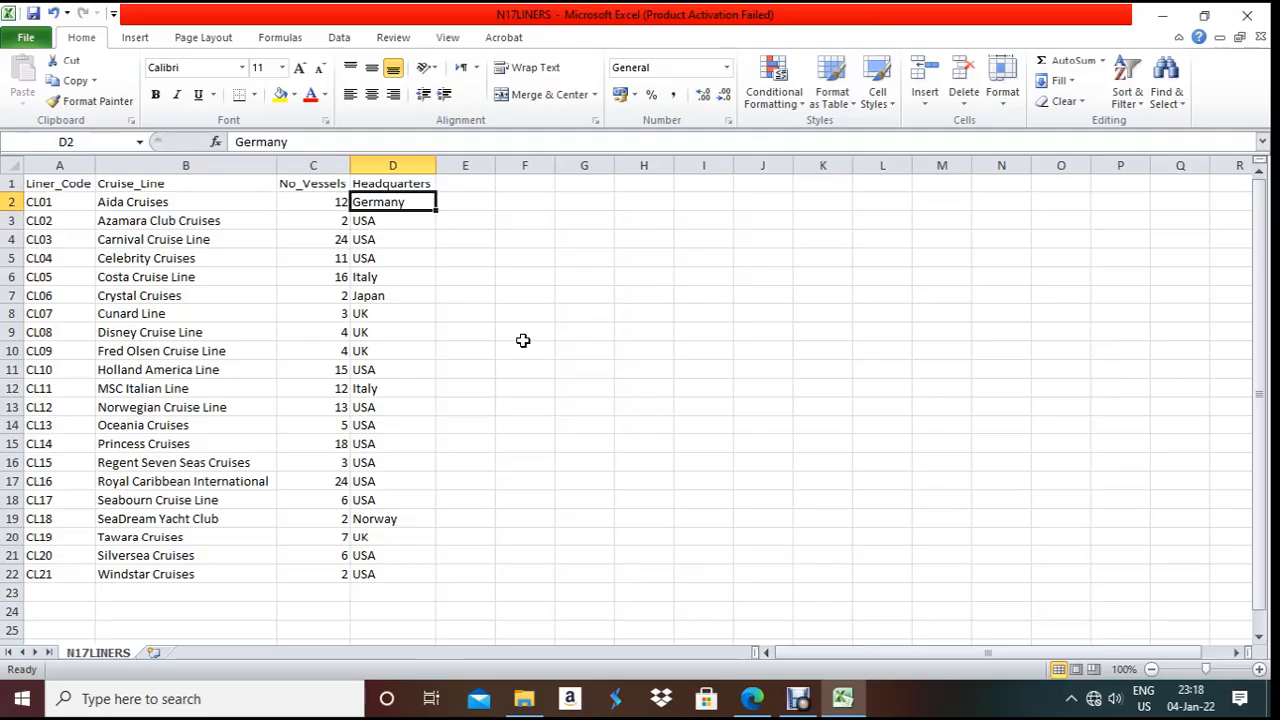
click(1262, 17)
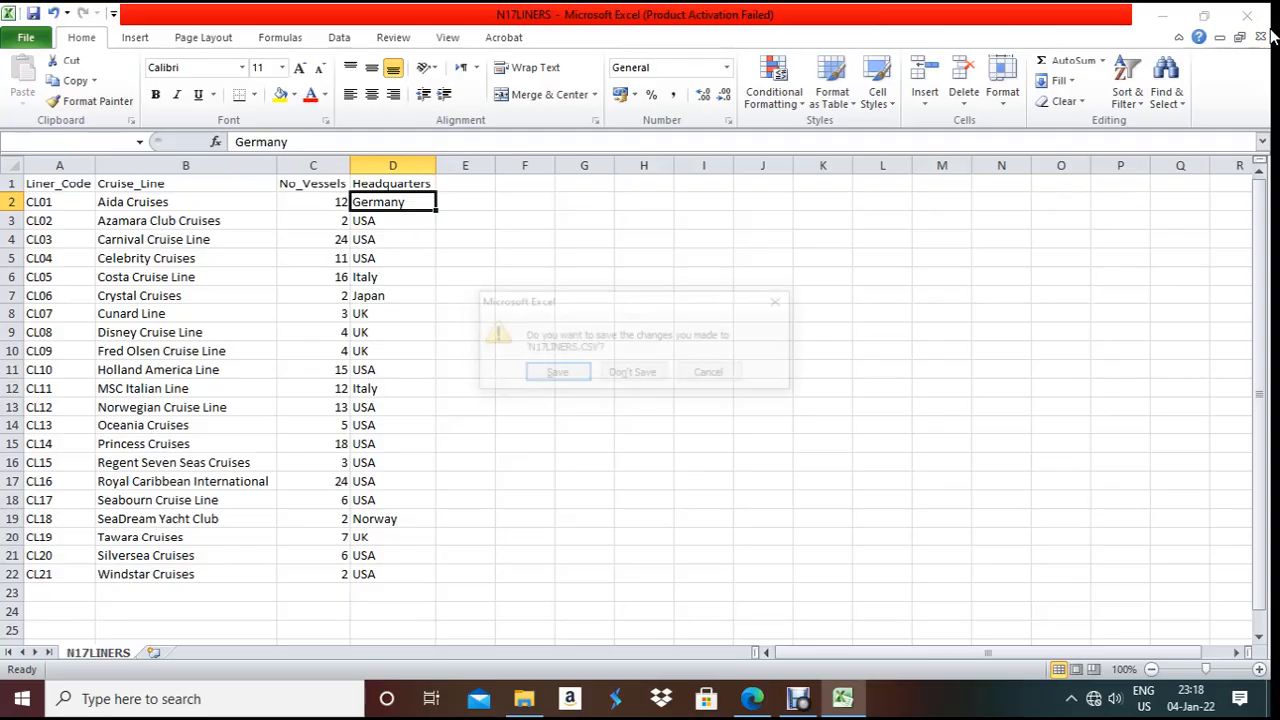
click(636, 378)
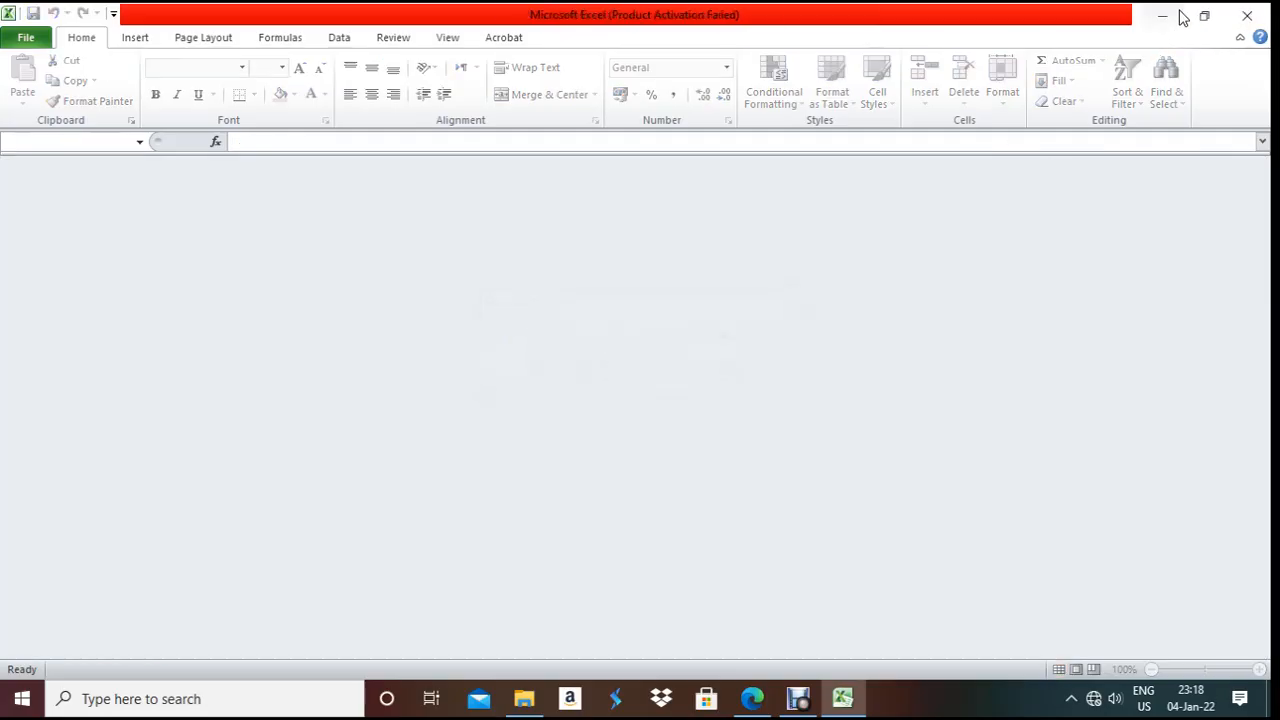
click(1250, 14)
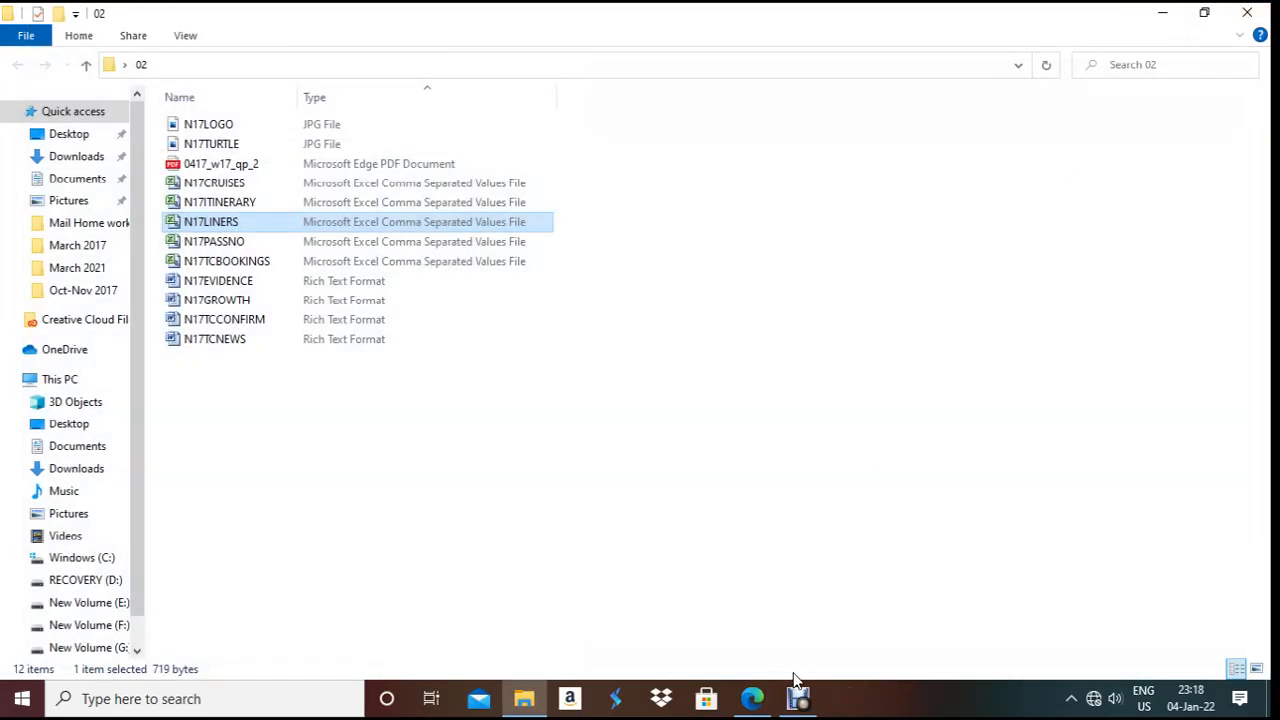
- Highlight the N17CRUISES.CSV import instruction, then launch Access 2010 by searching 'acc'
click(752, 697)
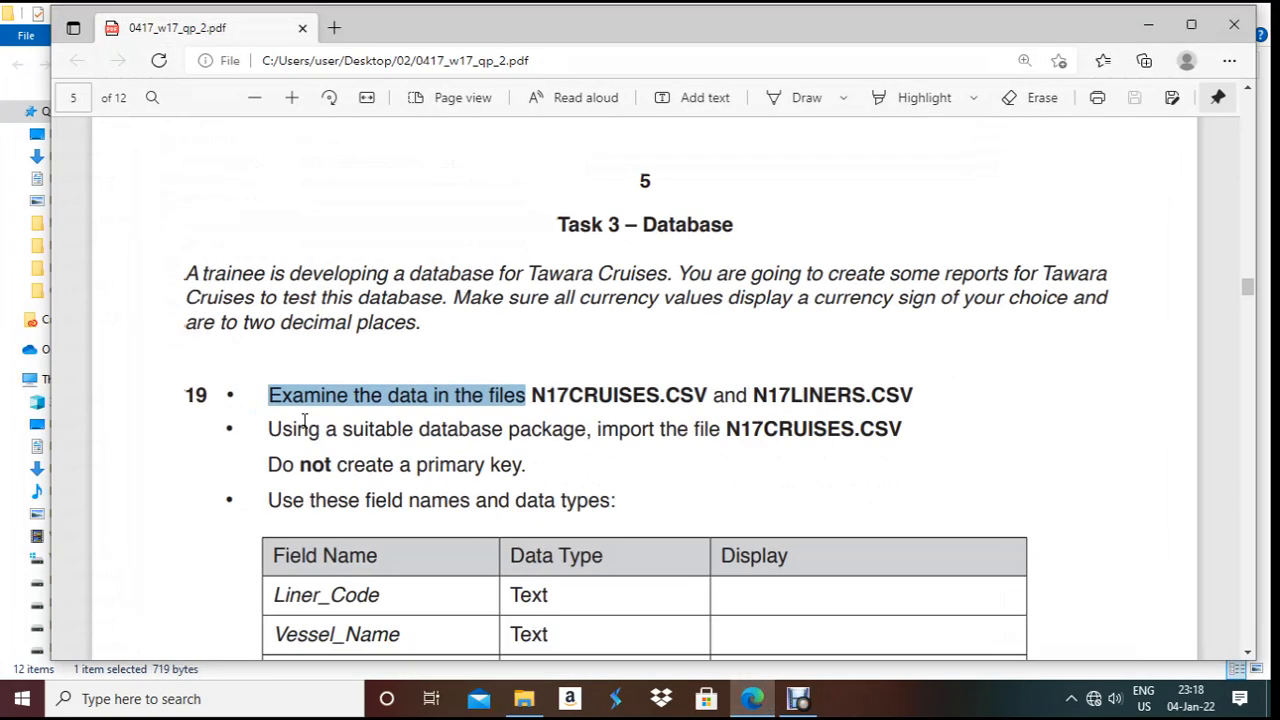
drag(269, 432, 533, 467)
click(88, 698)
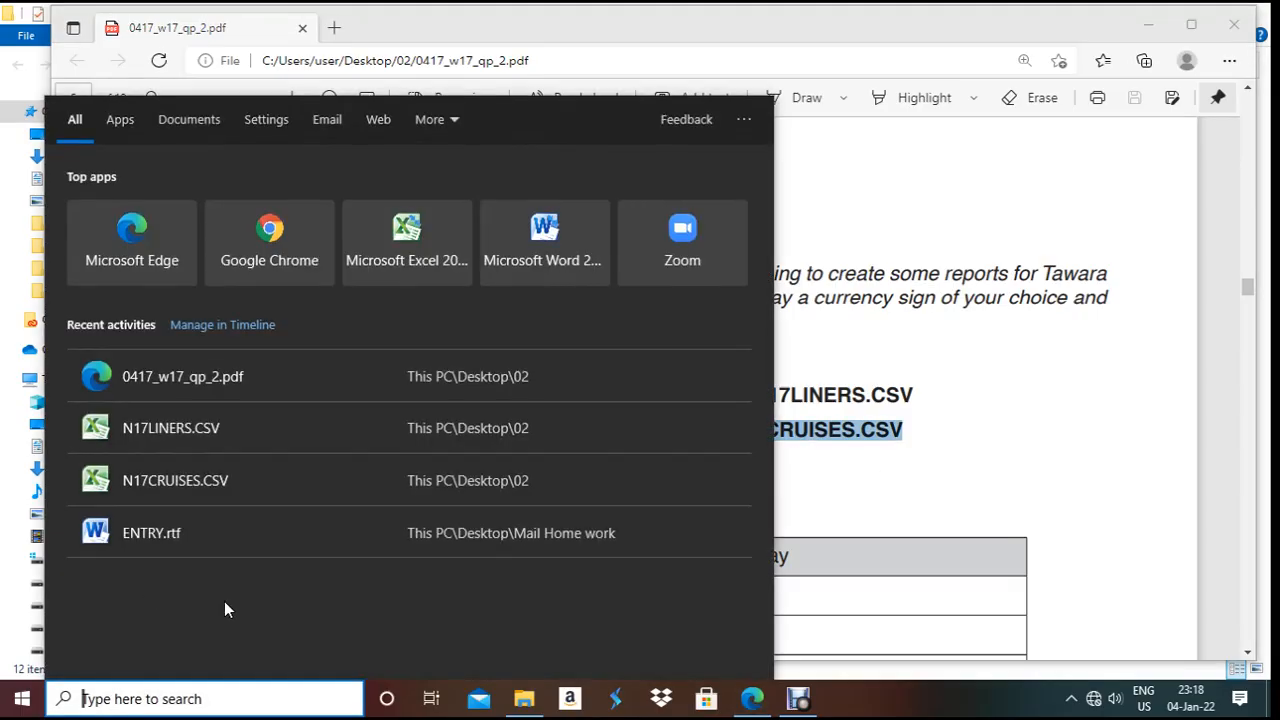
text(acc)
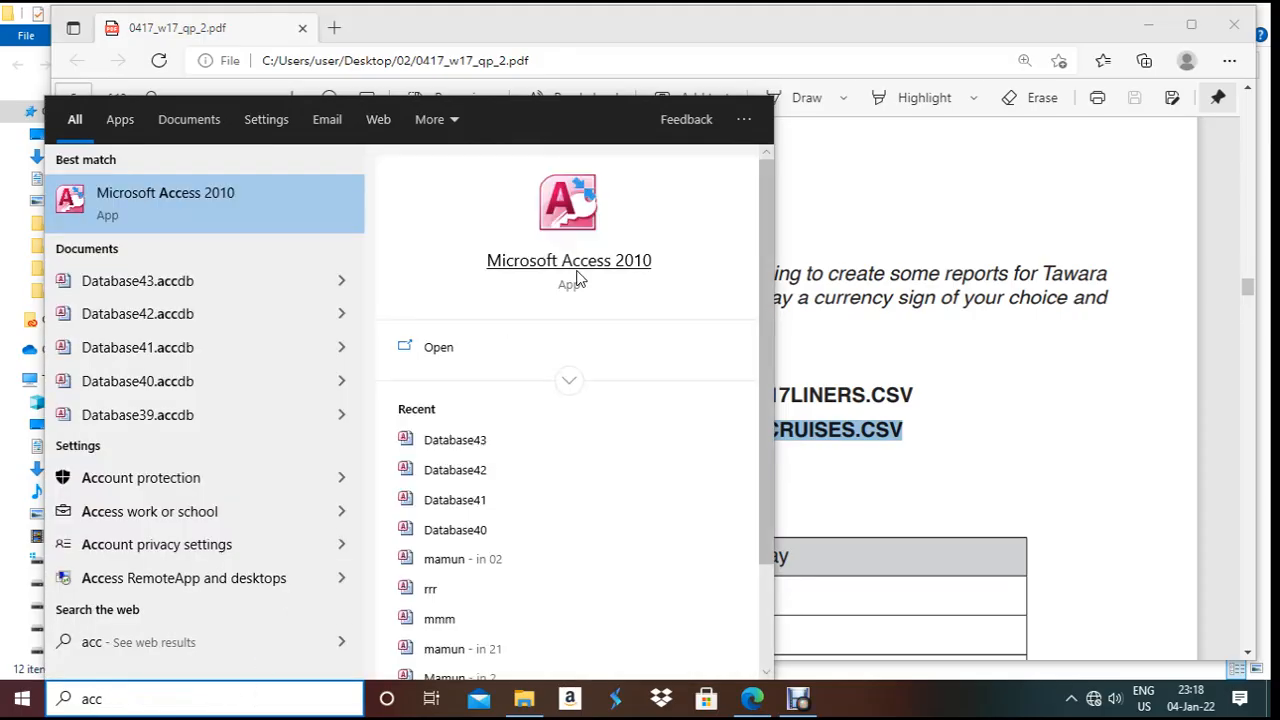
click(578, 239)
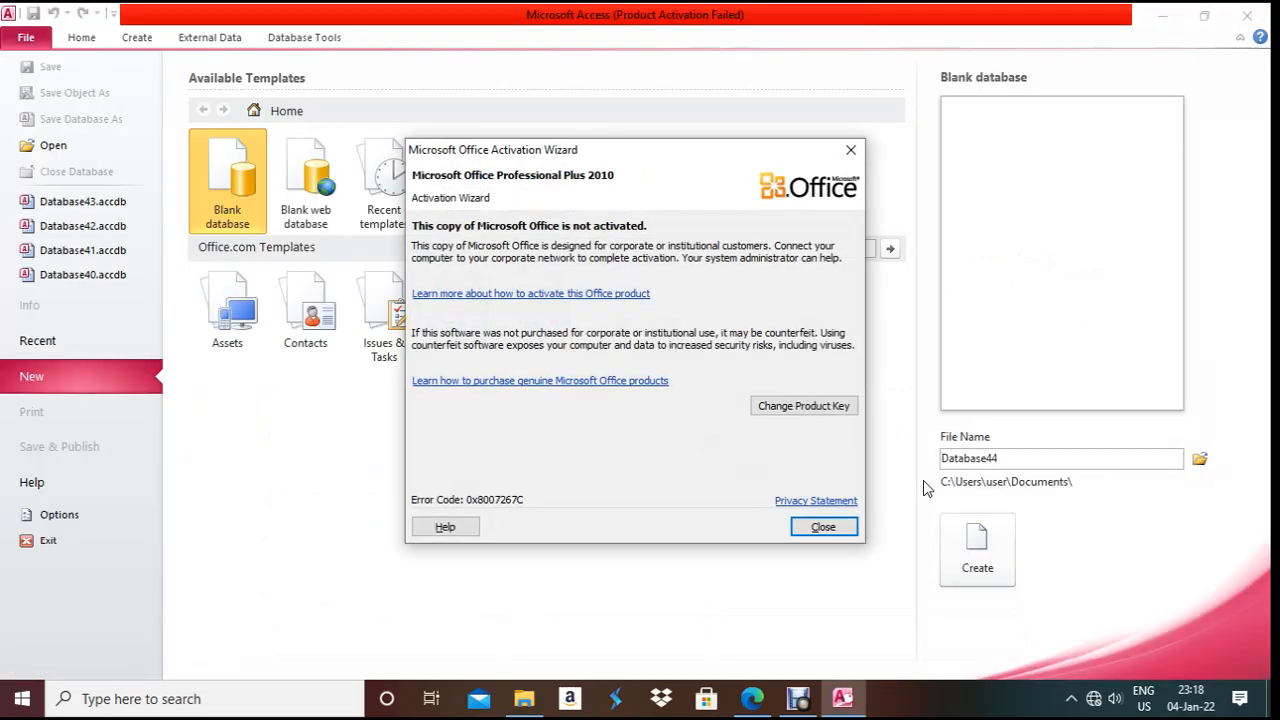
key(Return)
- Create a new blank database with a new file name in the Desktop\02 folder
click(1199, 458)
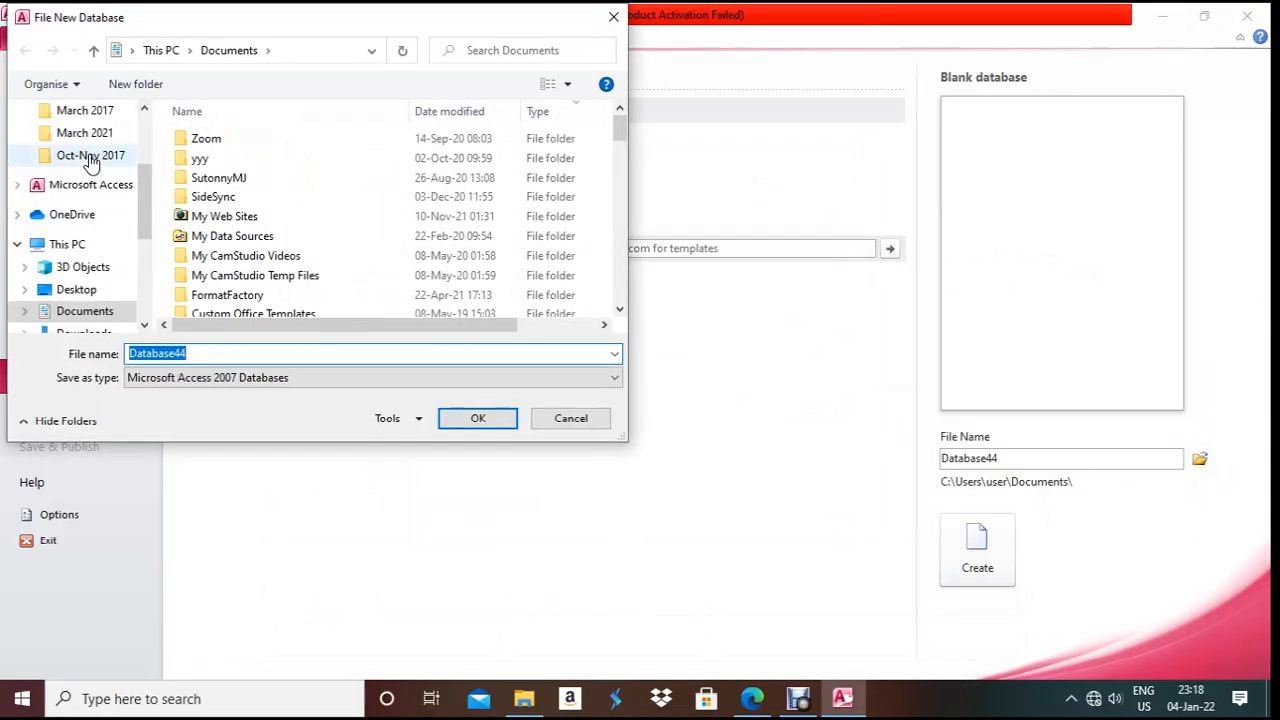
drag(145, 192, 145, 148)
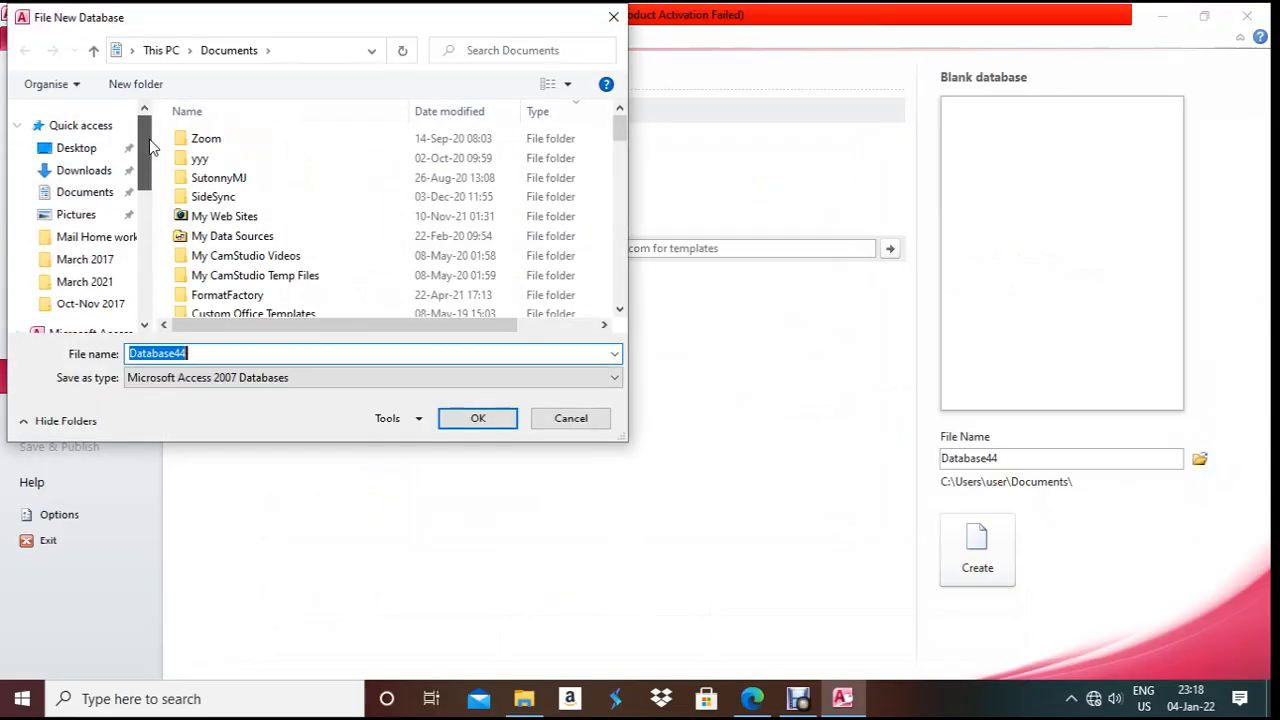
click(88, 148)
click(228, 262)
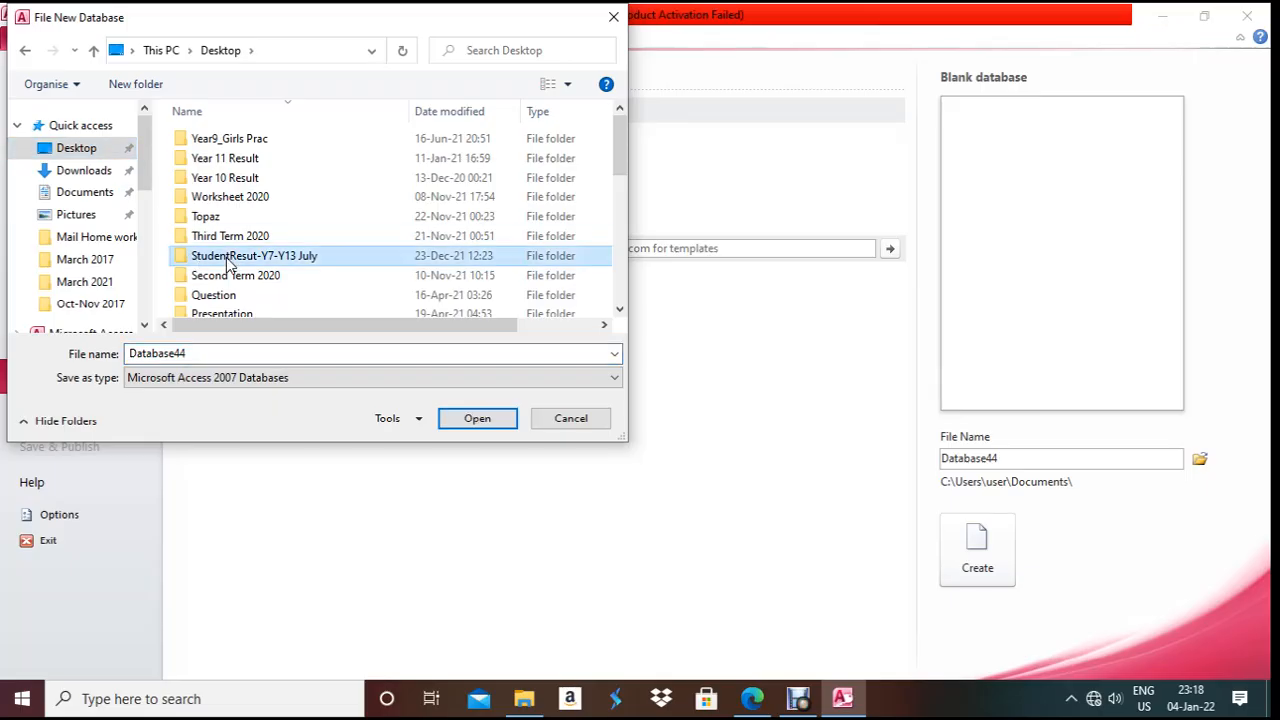
scroll(228, 262, down, 10)
double_click(210, 304)
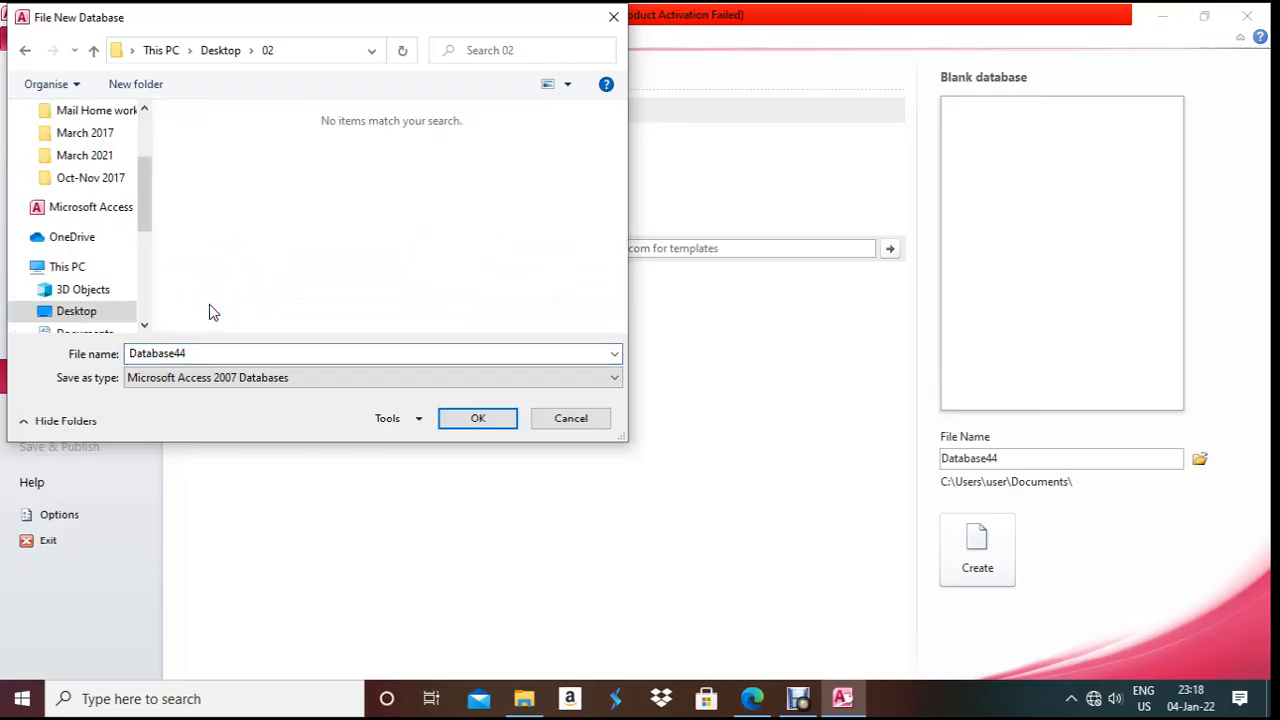
double_click(215, 354)
text(mamun)
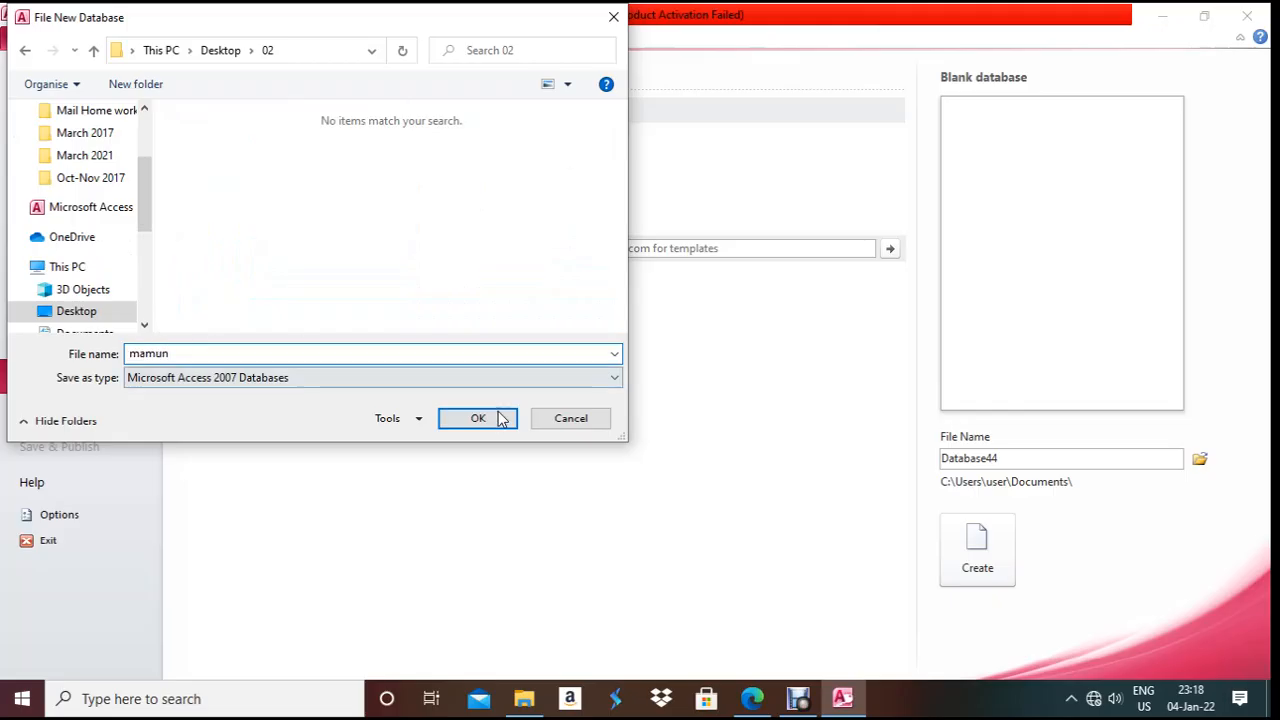
click(494, 419)
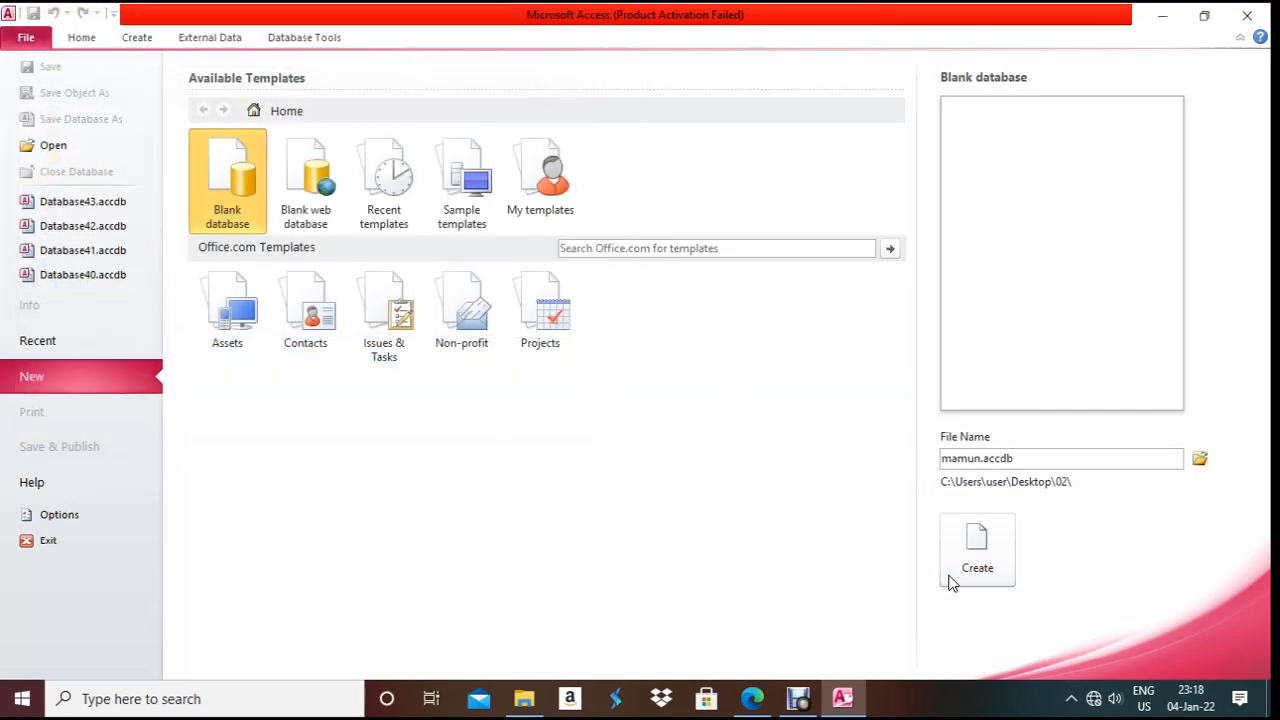
click(1005, 565)
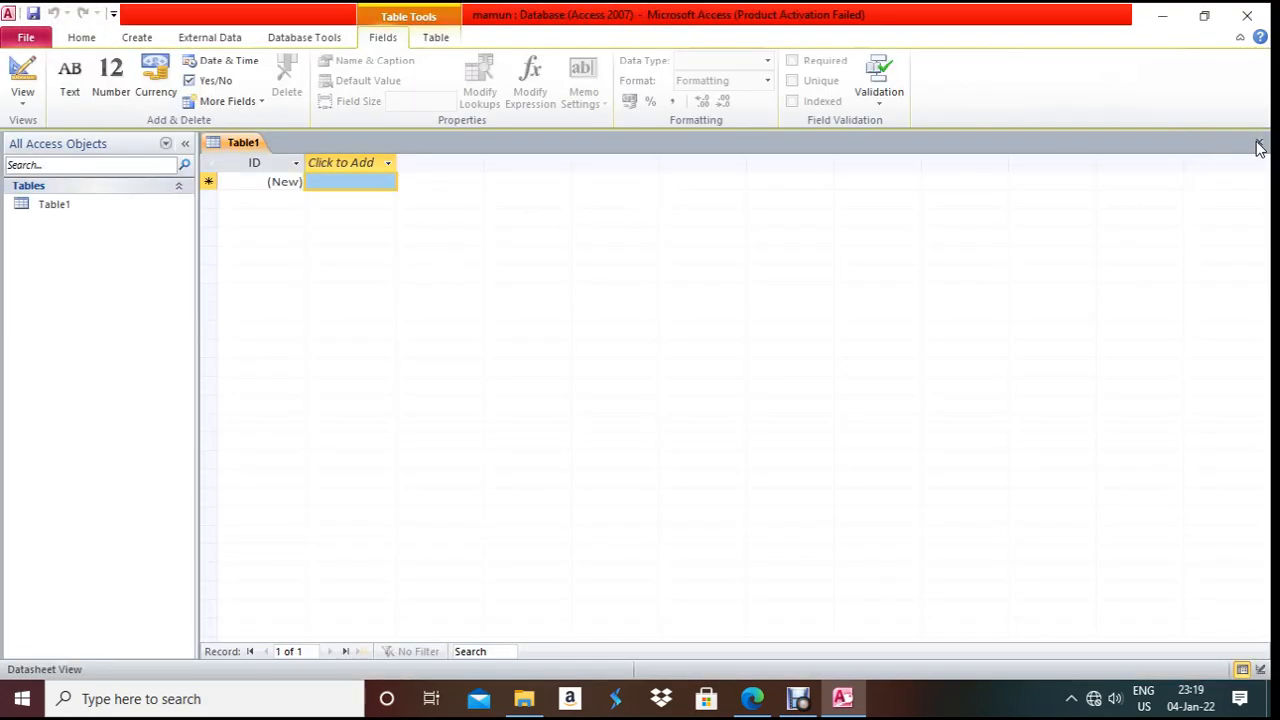
- Close Table1 and start importing Desktop\02\N17CRUISES.CSV as a text file into a new table
click(1260, 146)
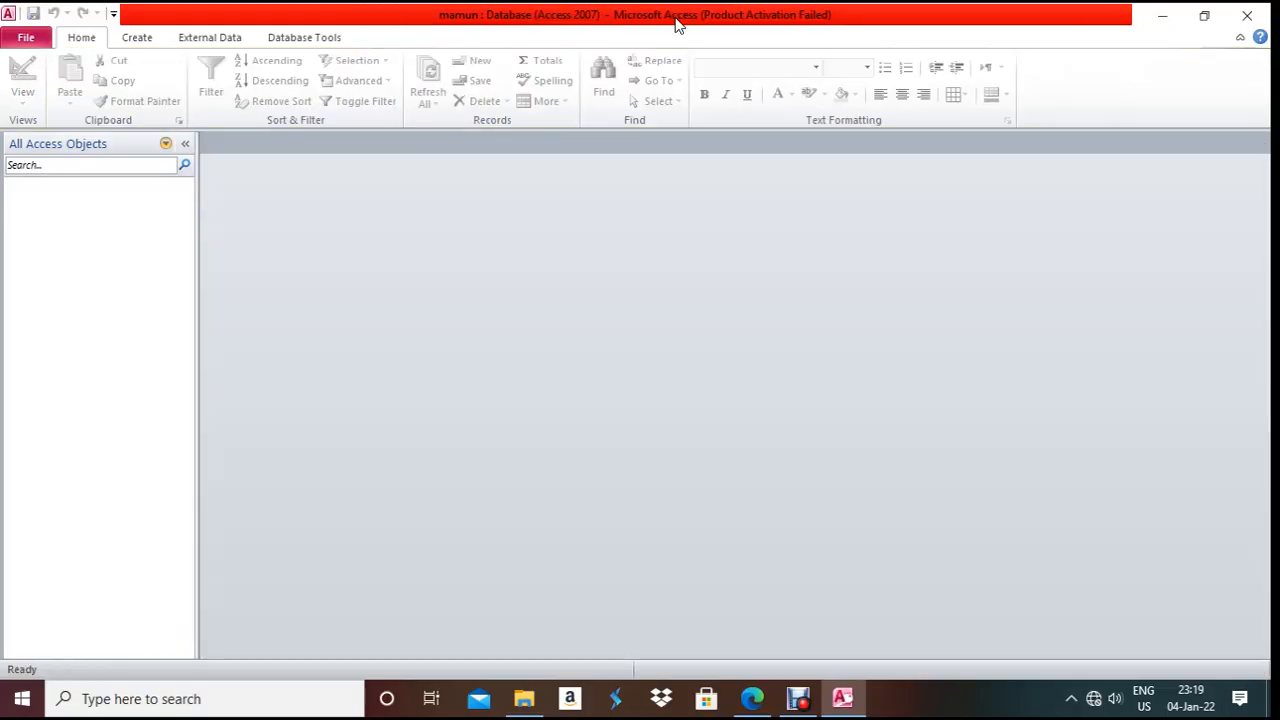
click(203, 37)
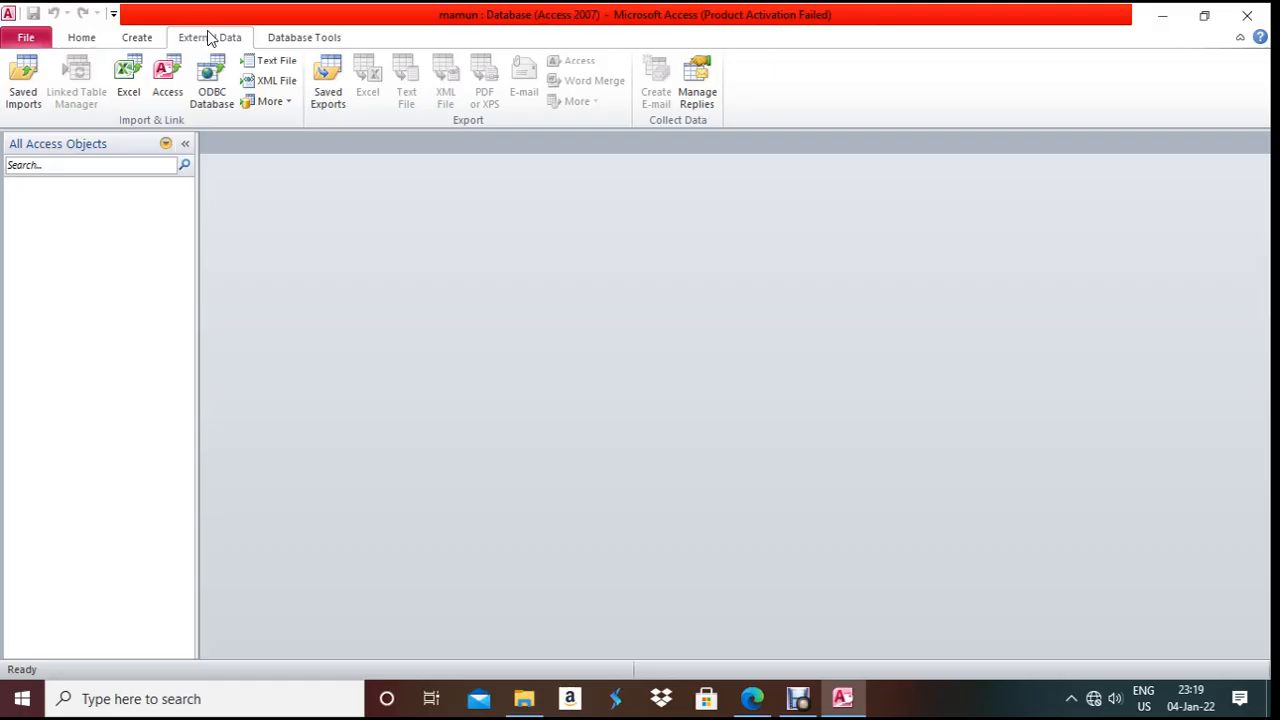
click(265, 61)
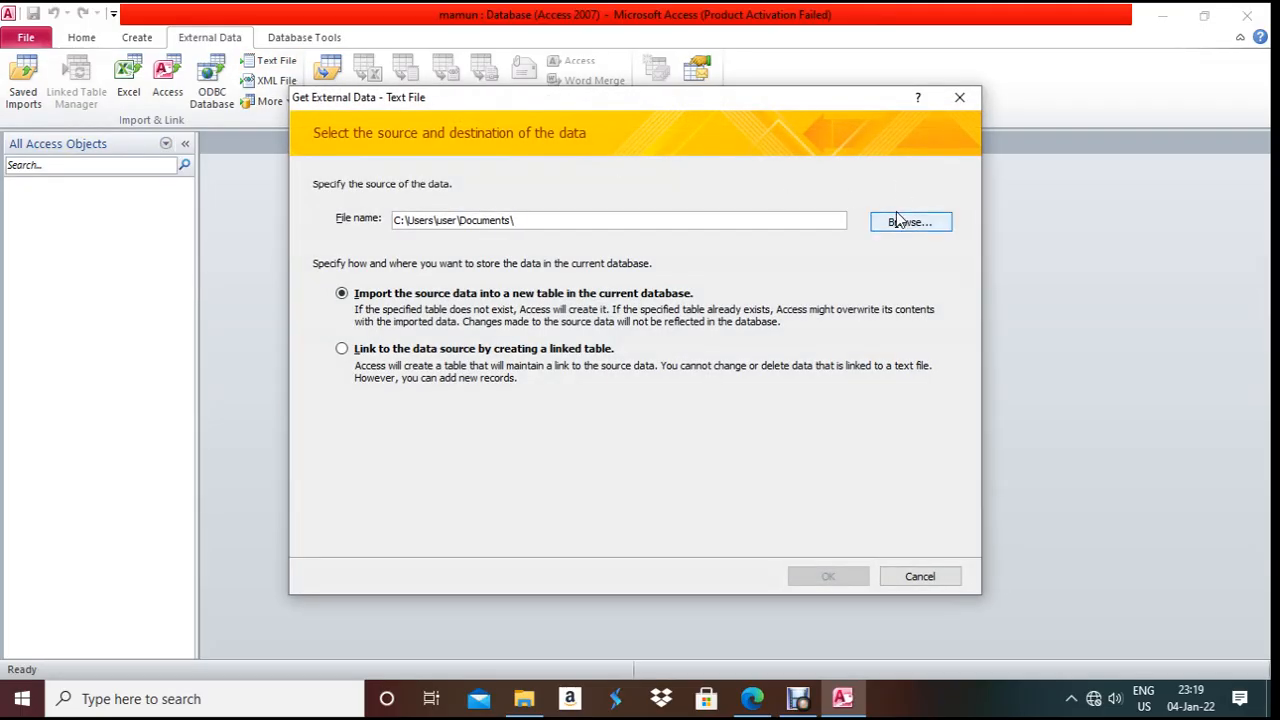
click(894, 221)
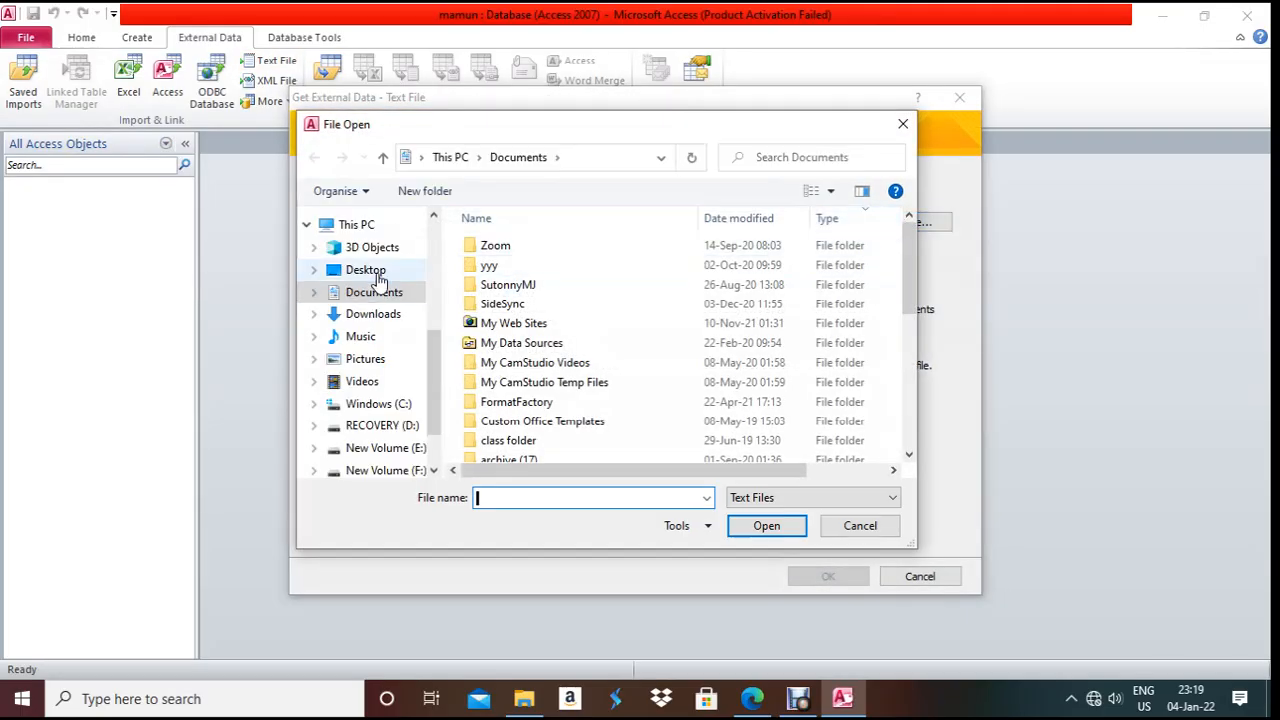
click(310, 268)
click(518, 347)
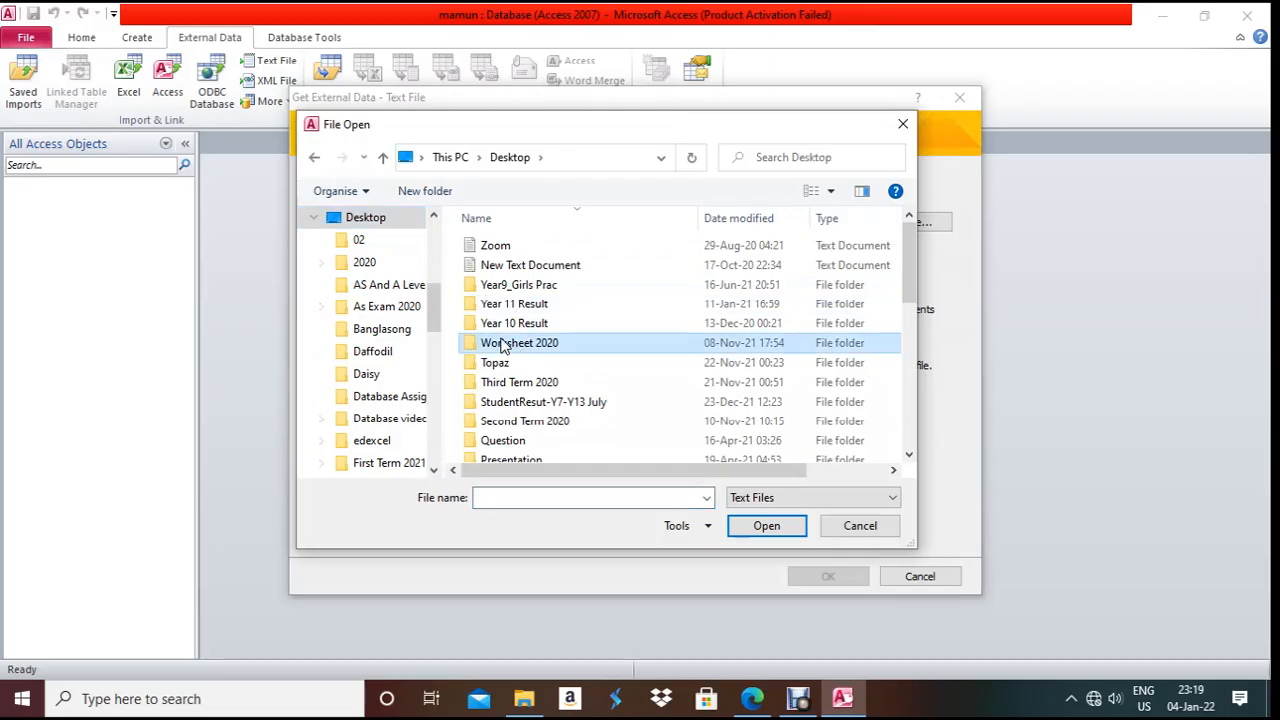
key(0)
double_click(480, 452)
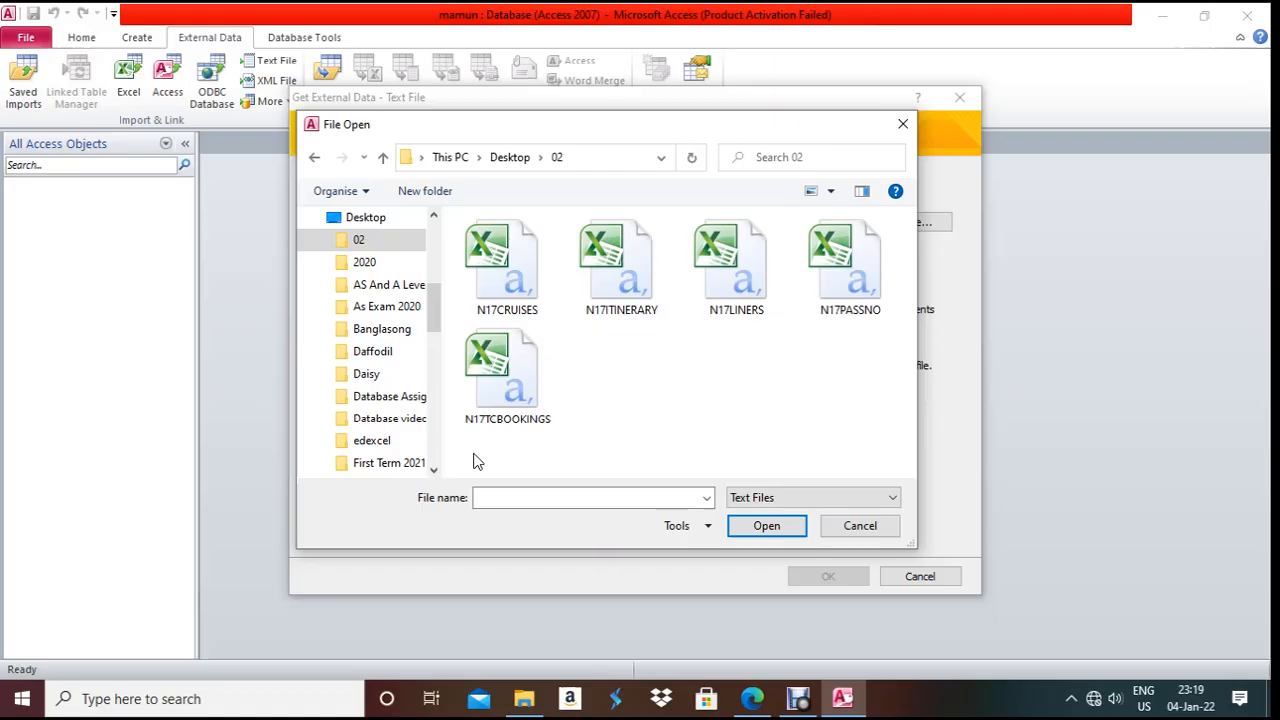
double_click(503, 229)
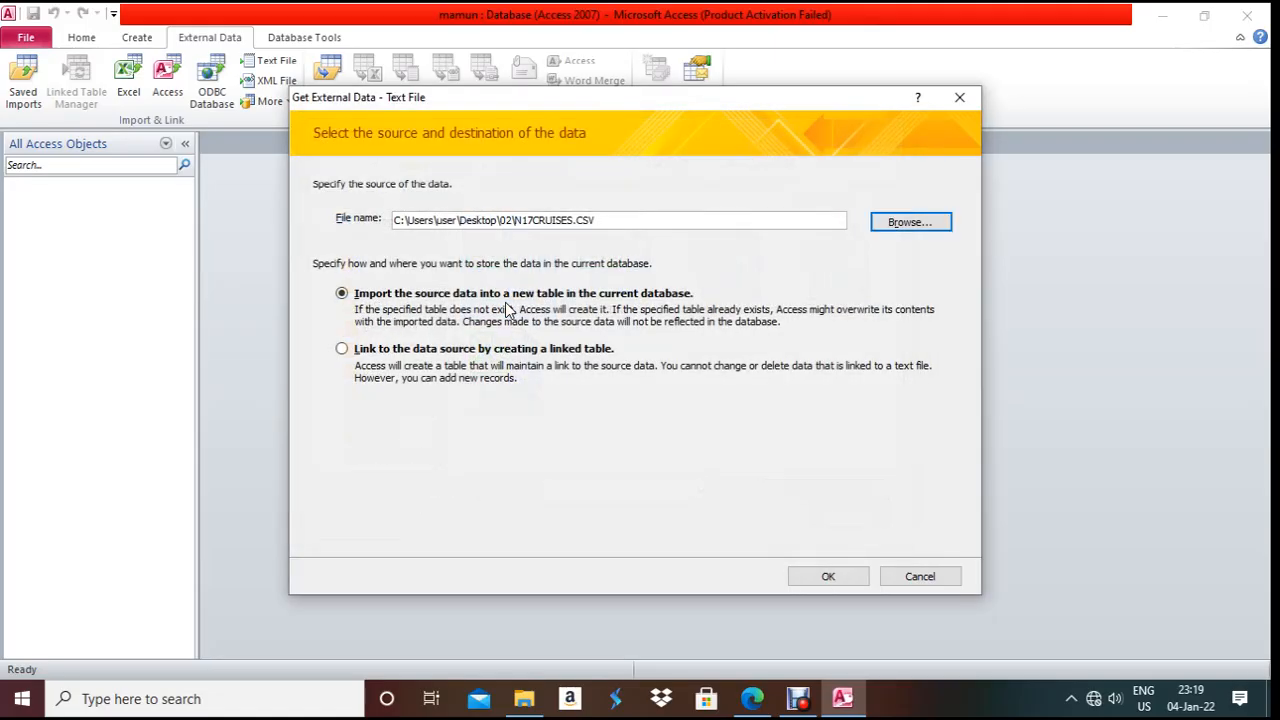
click(807, 576)
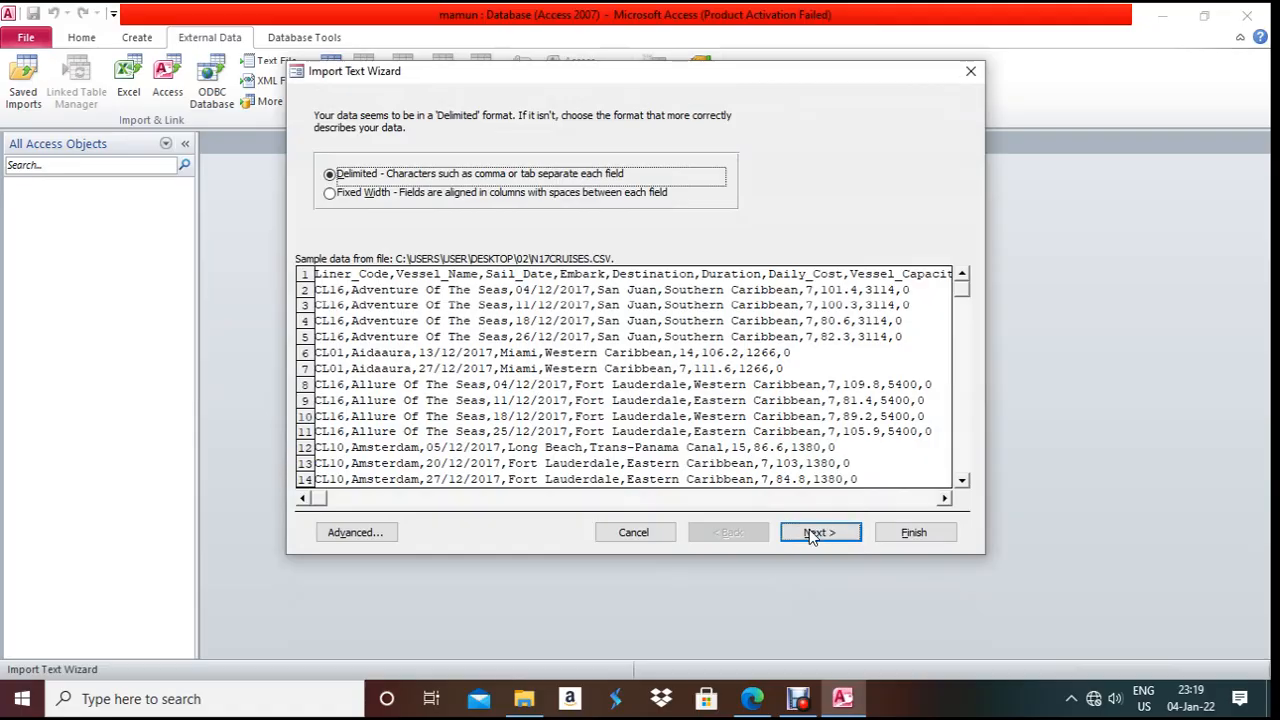
- Choose delimited format with First Row Contains Field Names, then open the Advanced specification
click(812, 532)
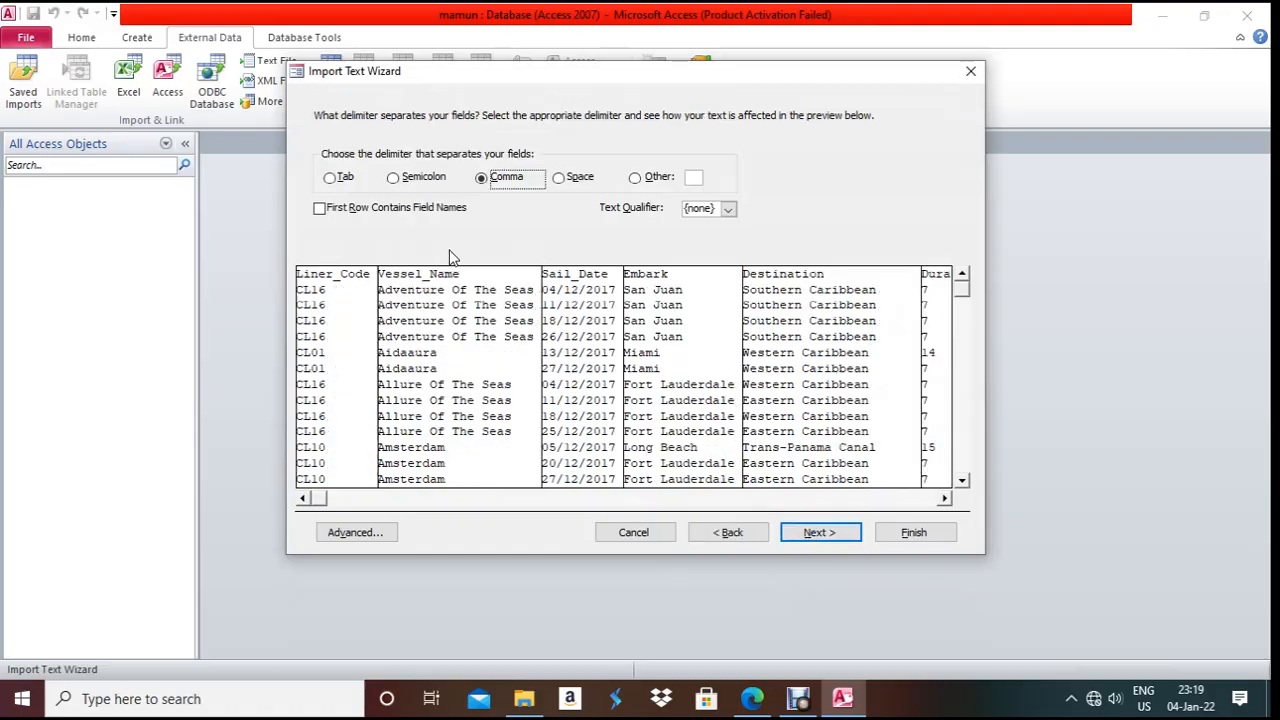
click(358, 210)
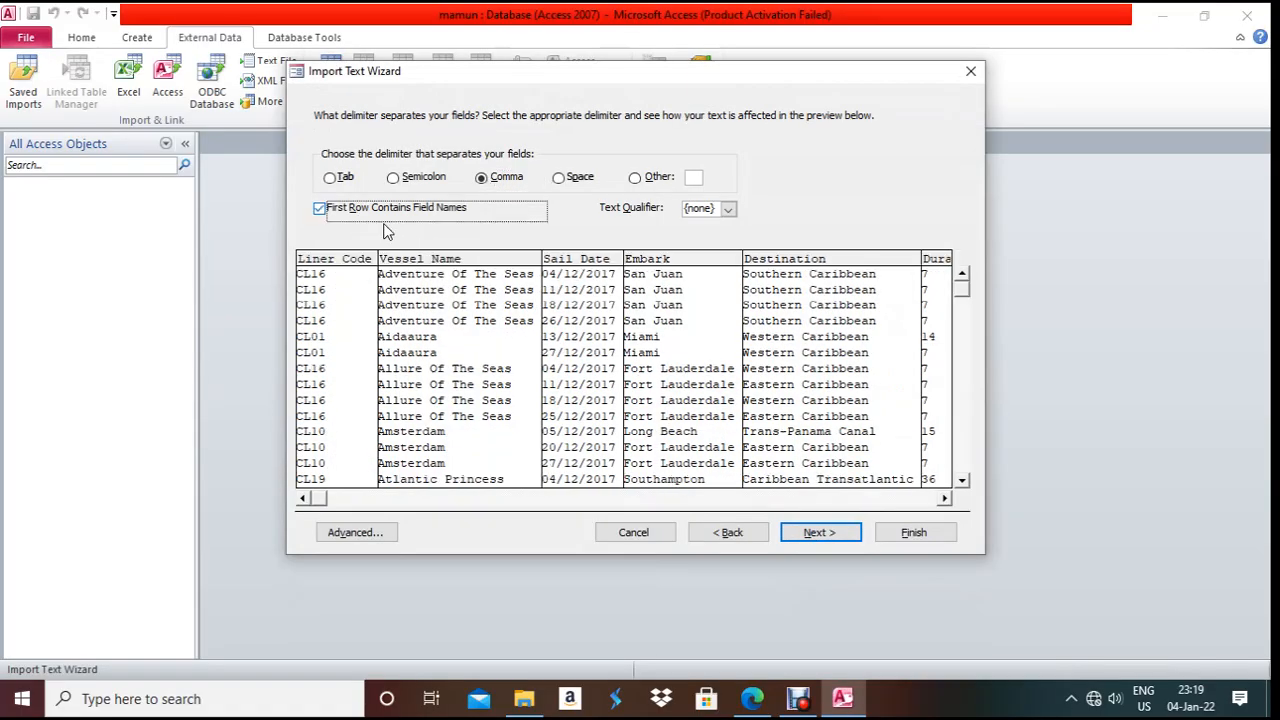
click(826, 533)
click(364, 537)
- Highlight the Sail_Date format dd-mmm-yy in the exam paper and search Windows for 'control'
click(752, 698)
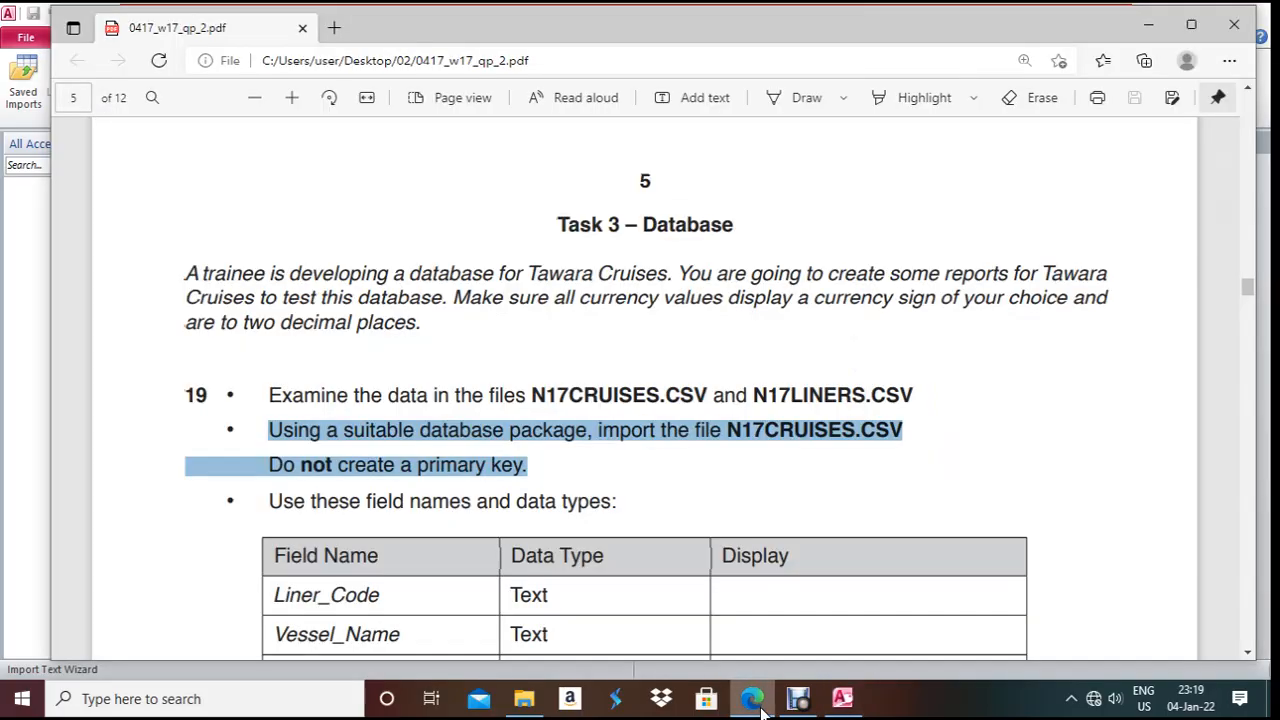
scroll(758, 562, down, 3)
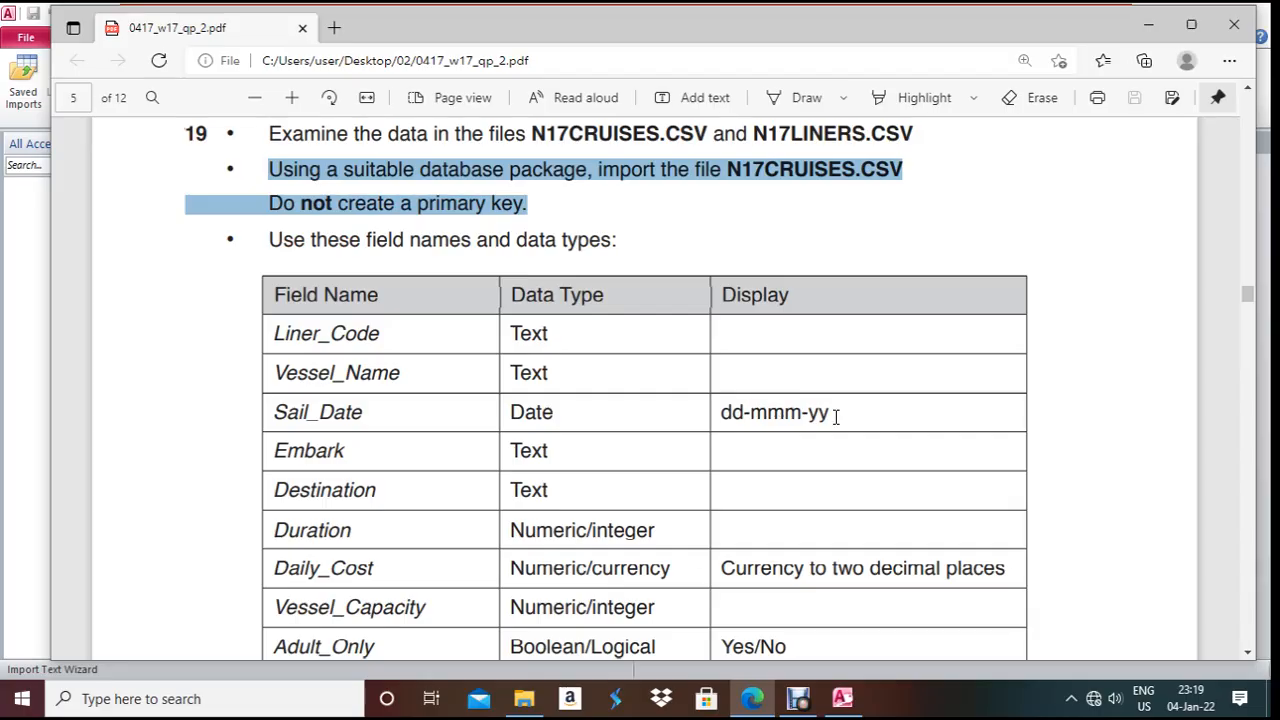
drag(721, 412, 846, 414)
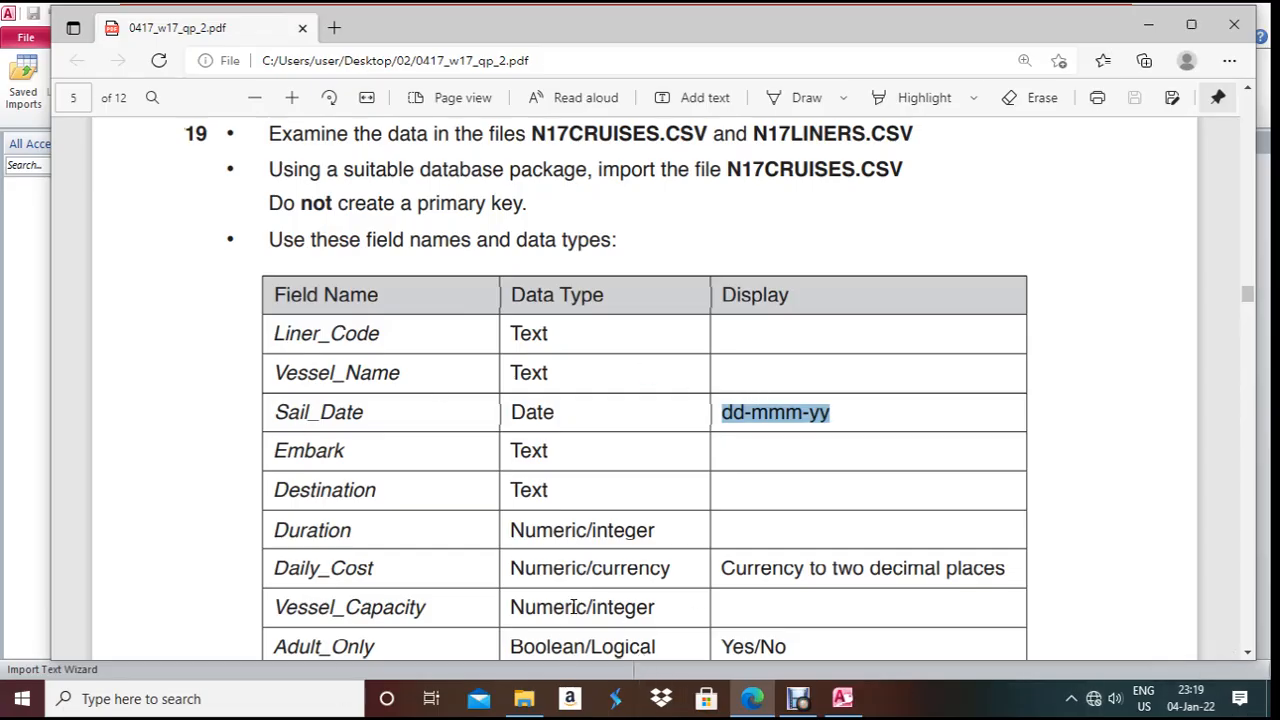
click(202, 700)
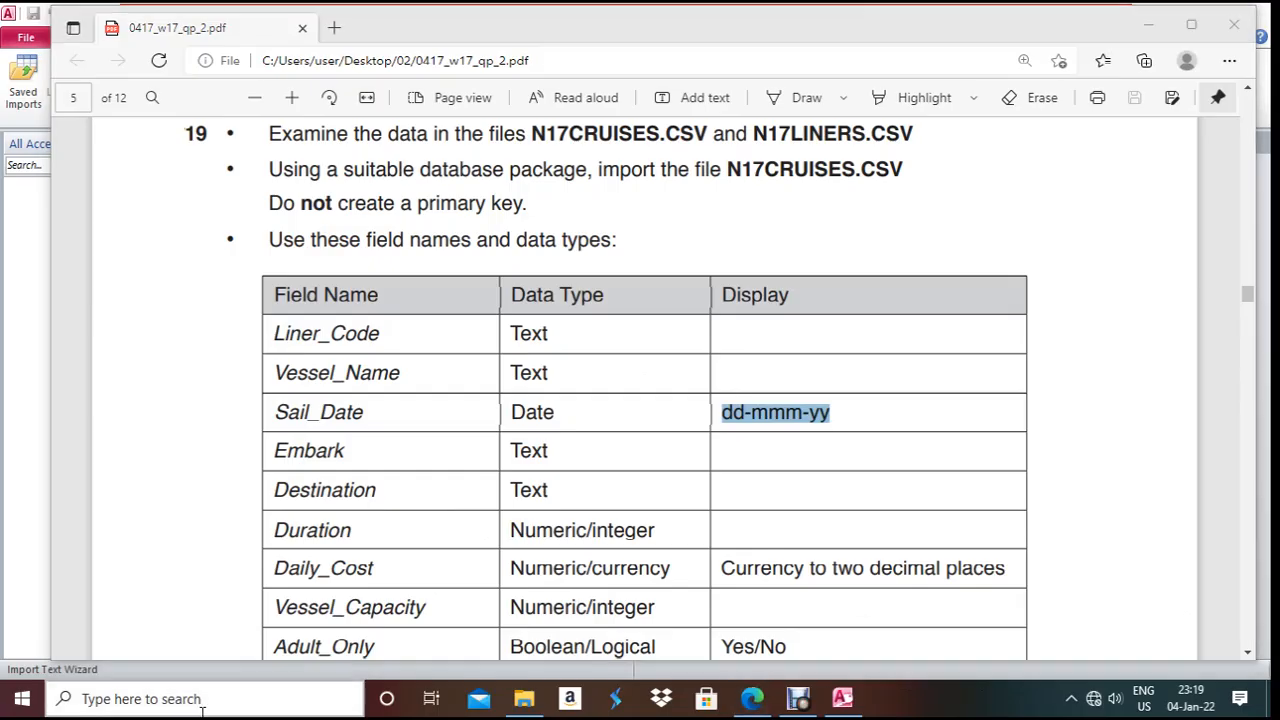
text(con)
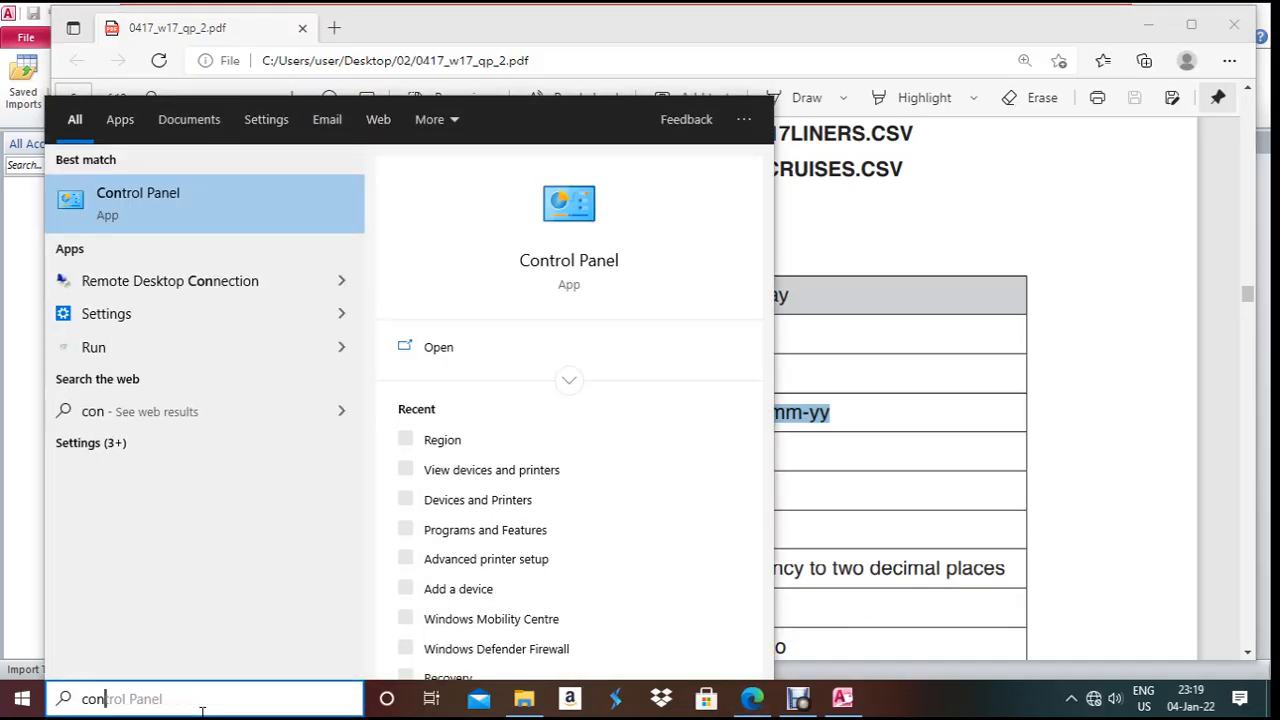
text(trol)
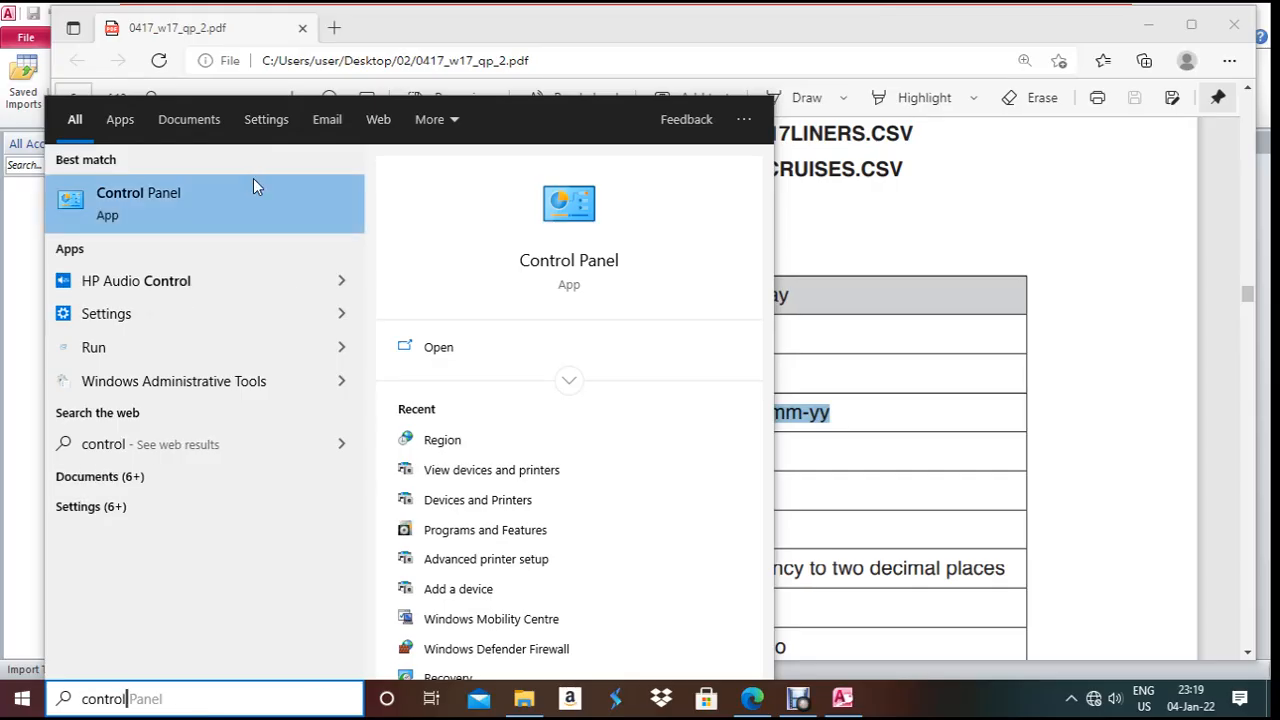
- Set the Windows Region short date format to dd-MMM-yy in Control Panel
click(209, 190)
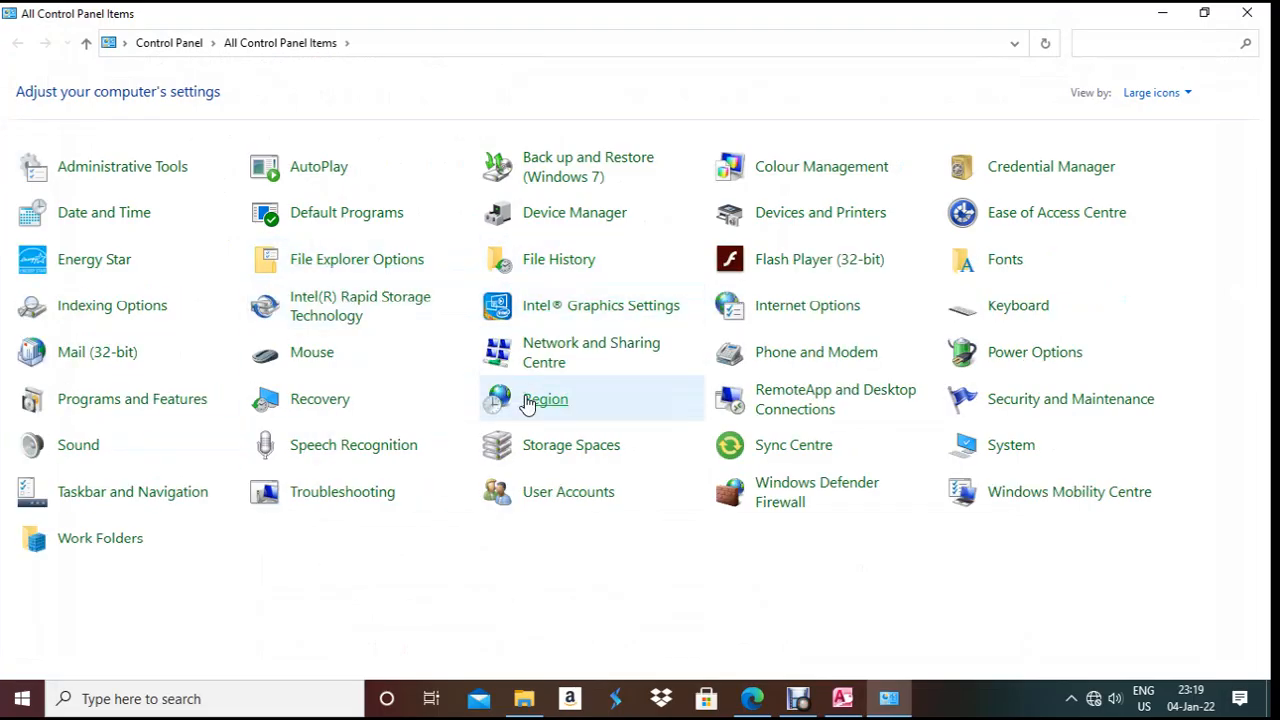
click(528, 402)
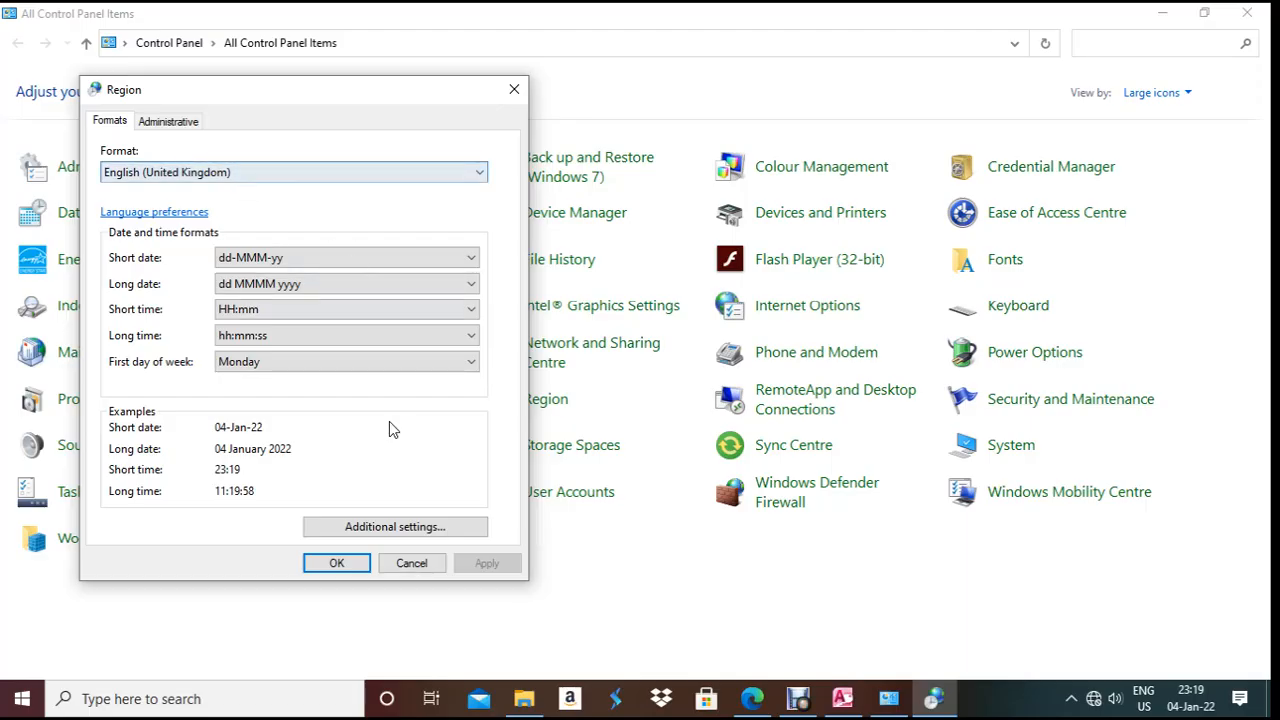
click(381, 530)
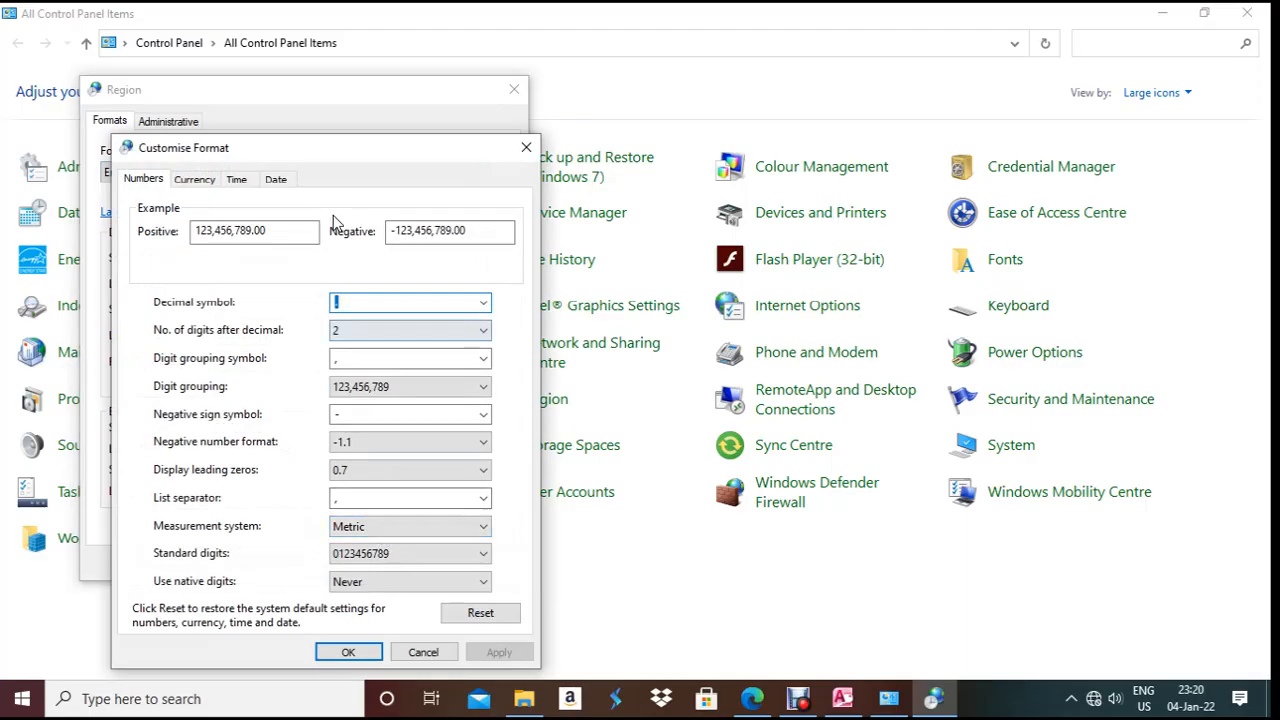
click(278, 179)
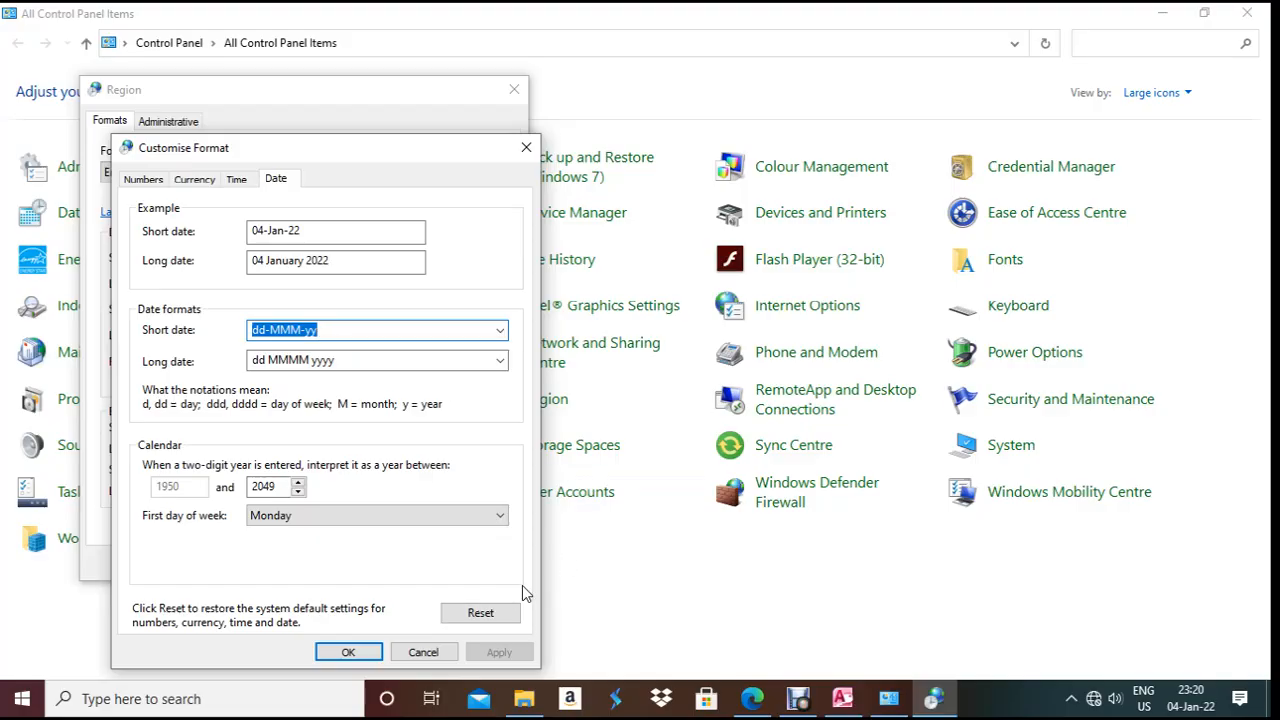
click(346, 652)
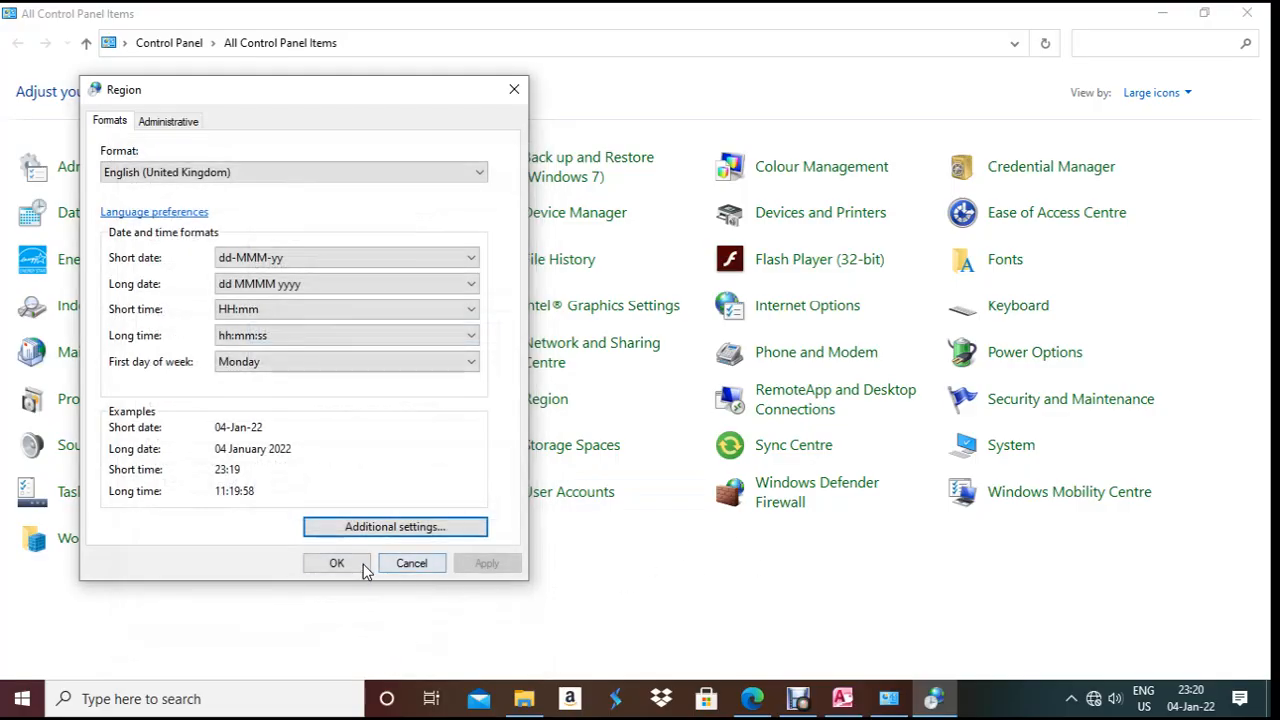
click(360, 565)
click(1247, 13)
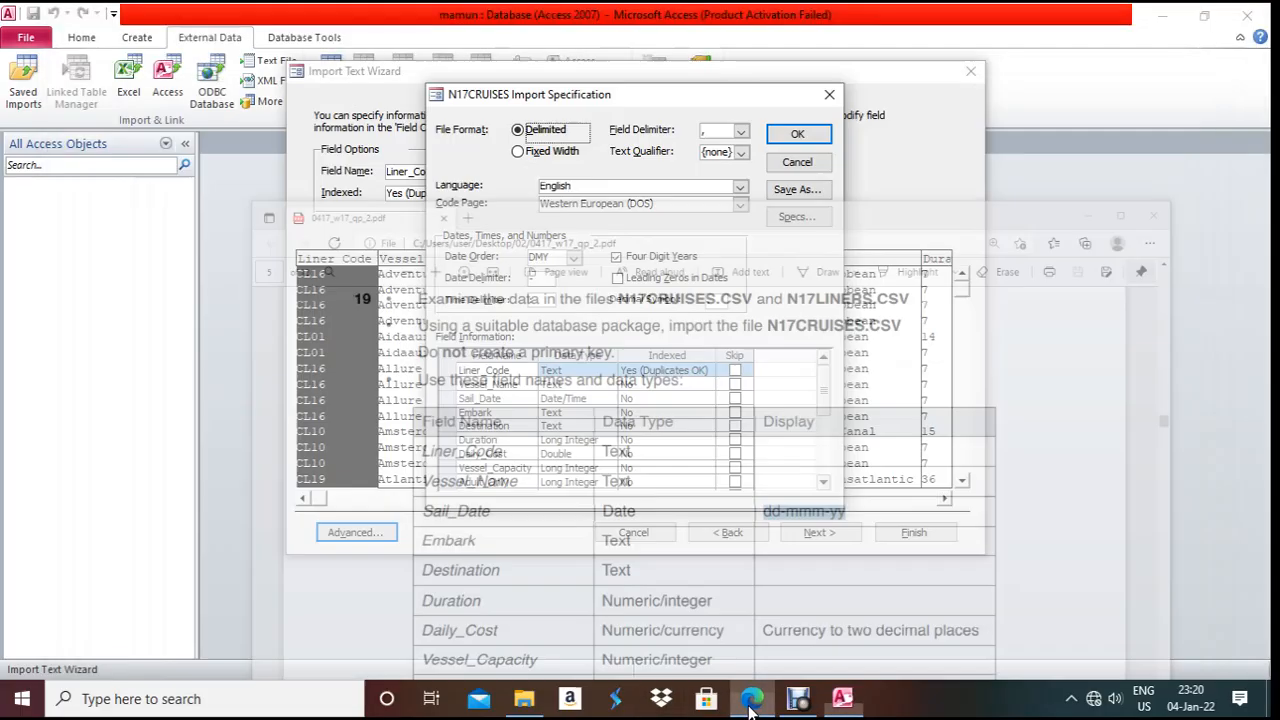
- In the import specification, make Duration Integer and Daily_Cost Currency
click(842, 698)
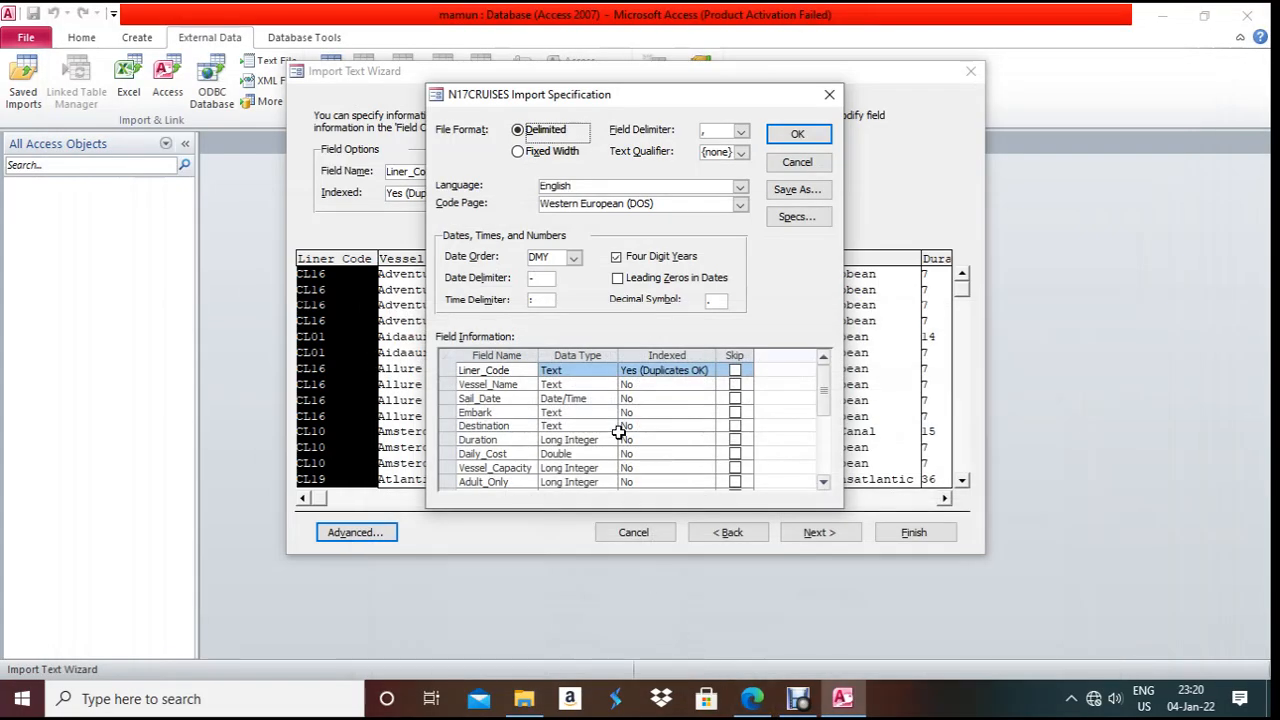
click(566, 440)
click(608, 440)
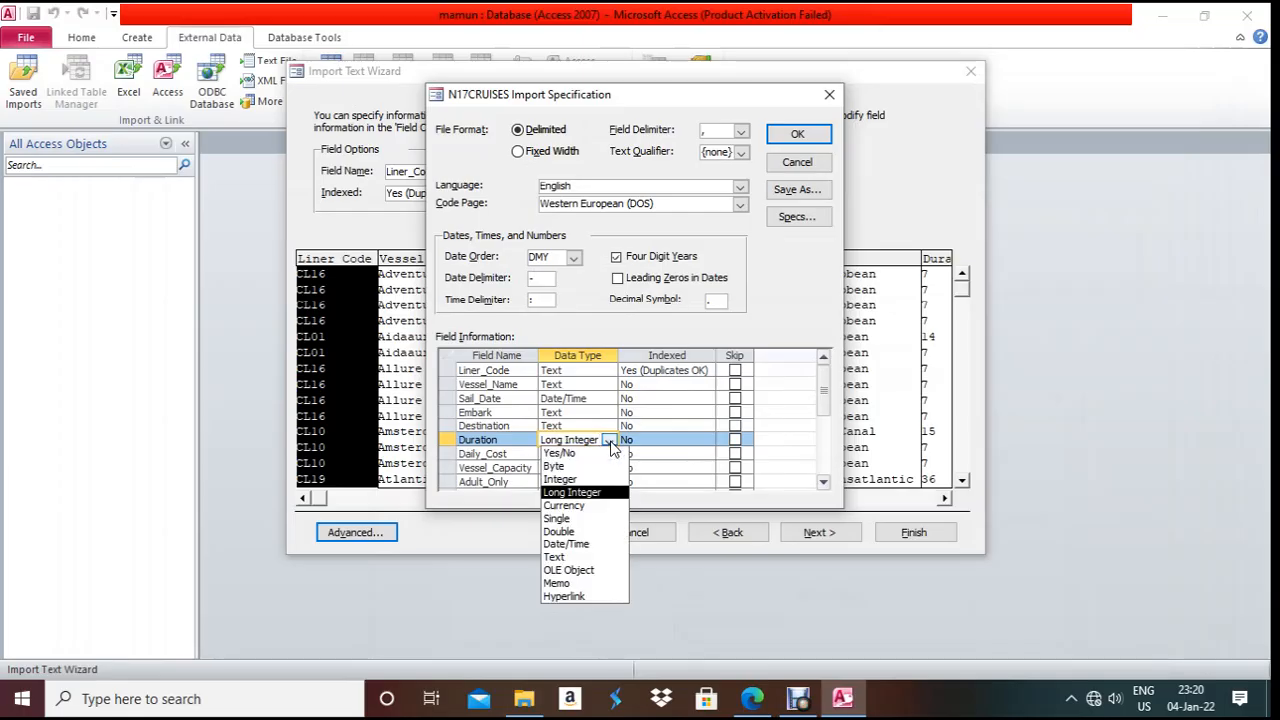
click(581, 471)
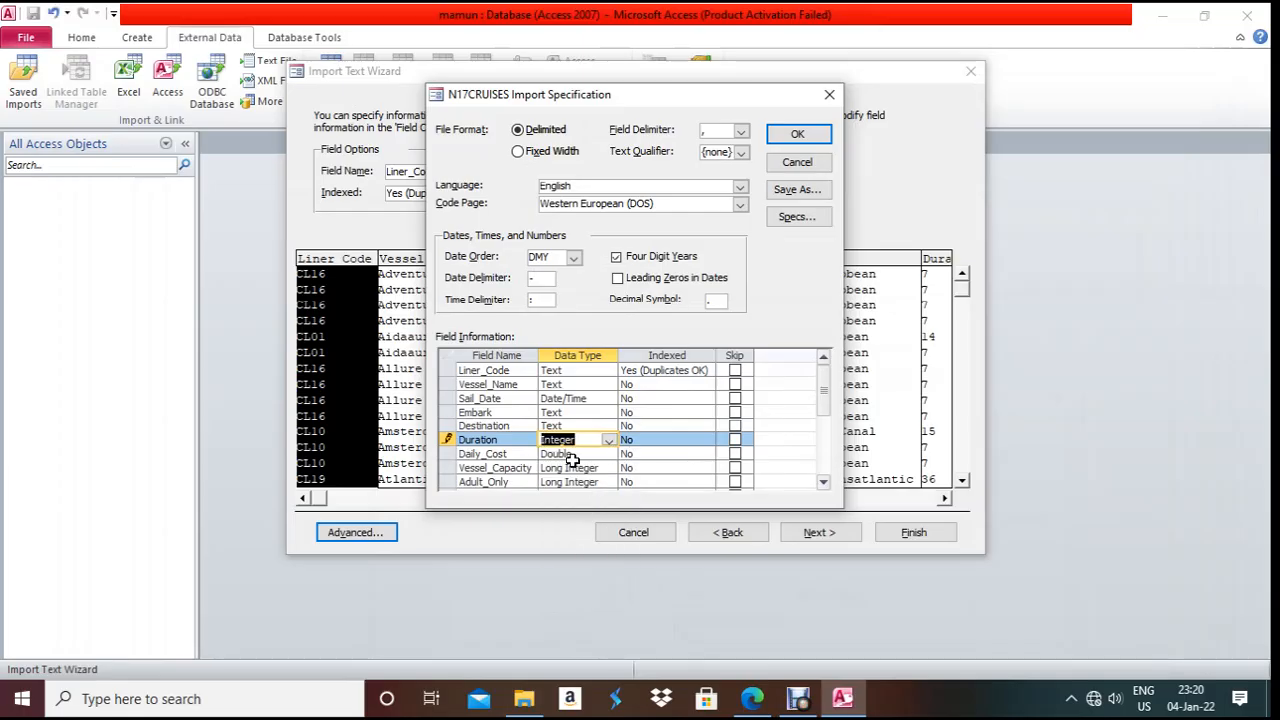
click(575, 458)
click(608, 455)
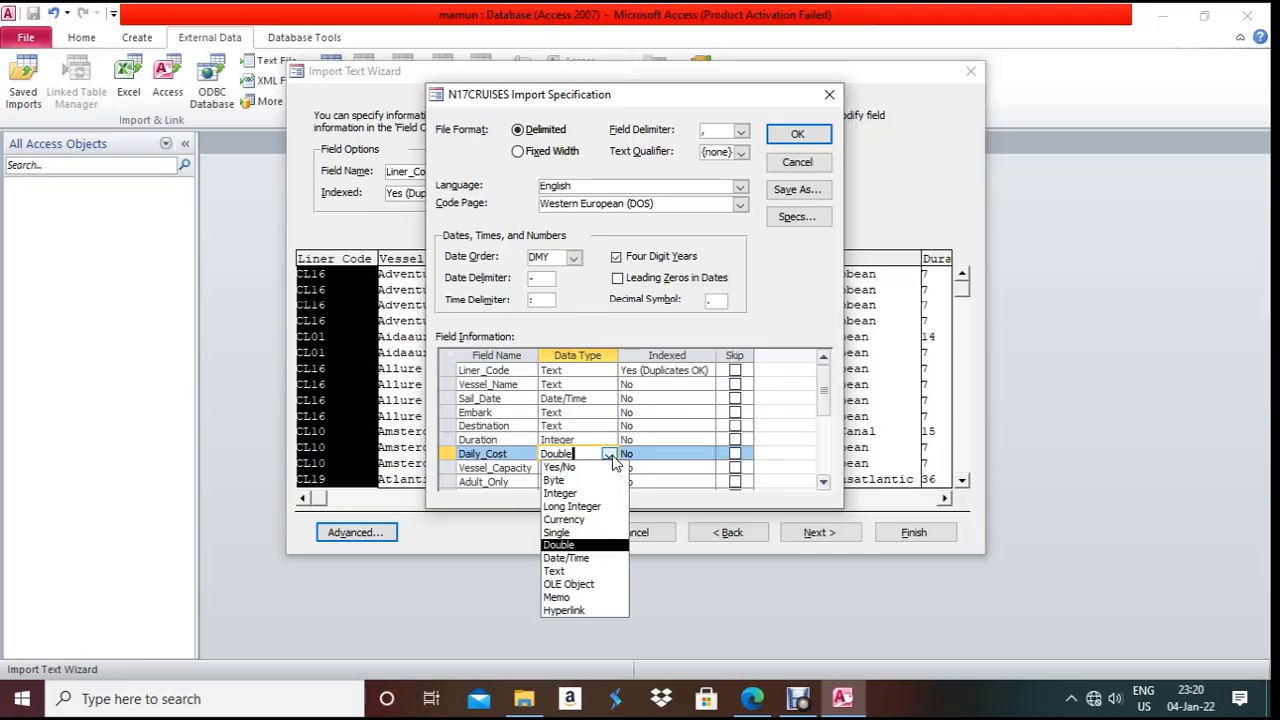
click(612, 521)
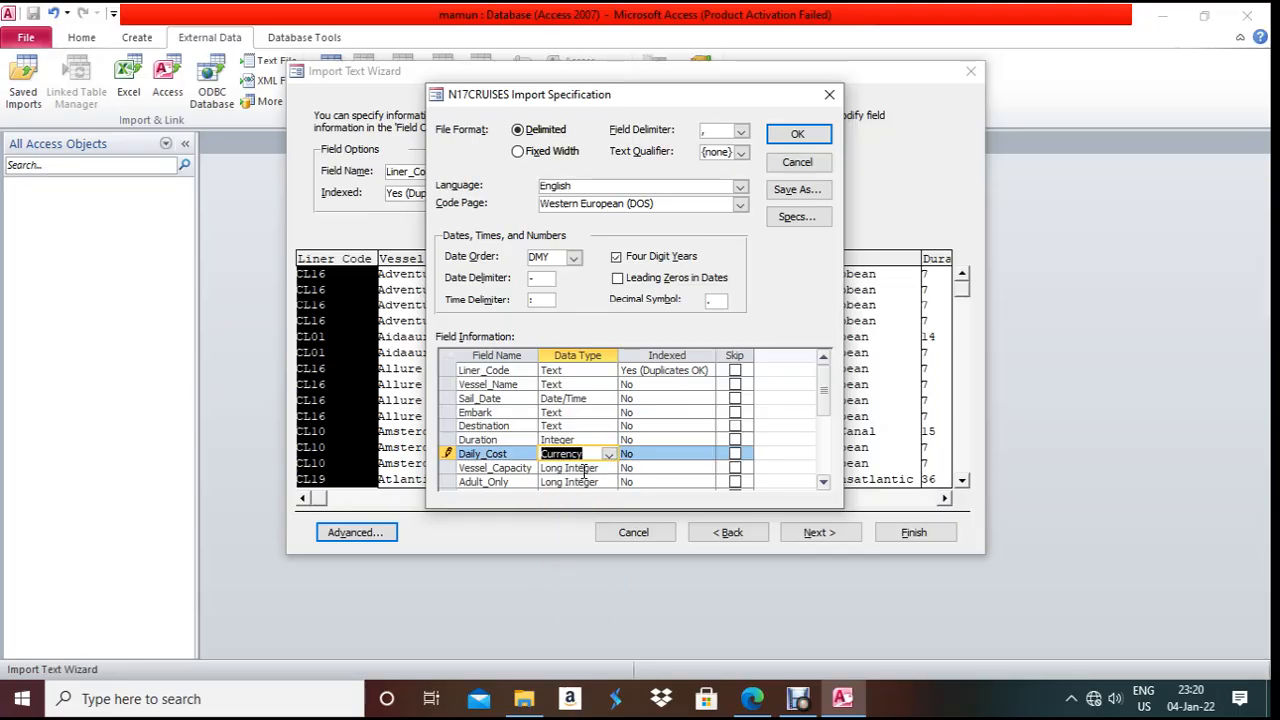
click(585, 470)
click(752, 698)
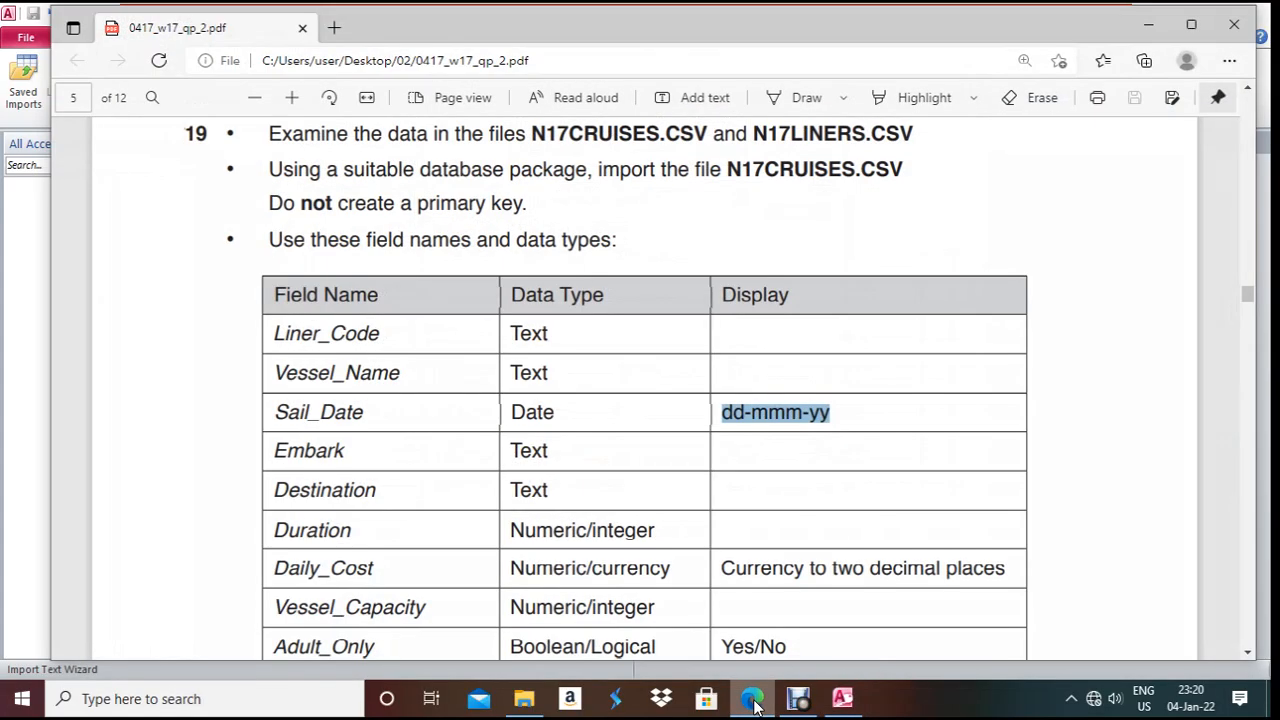
click(752, 698)
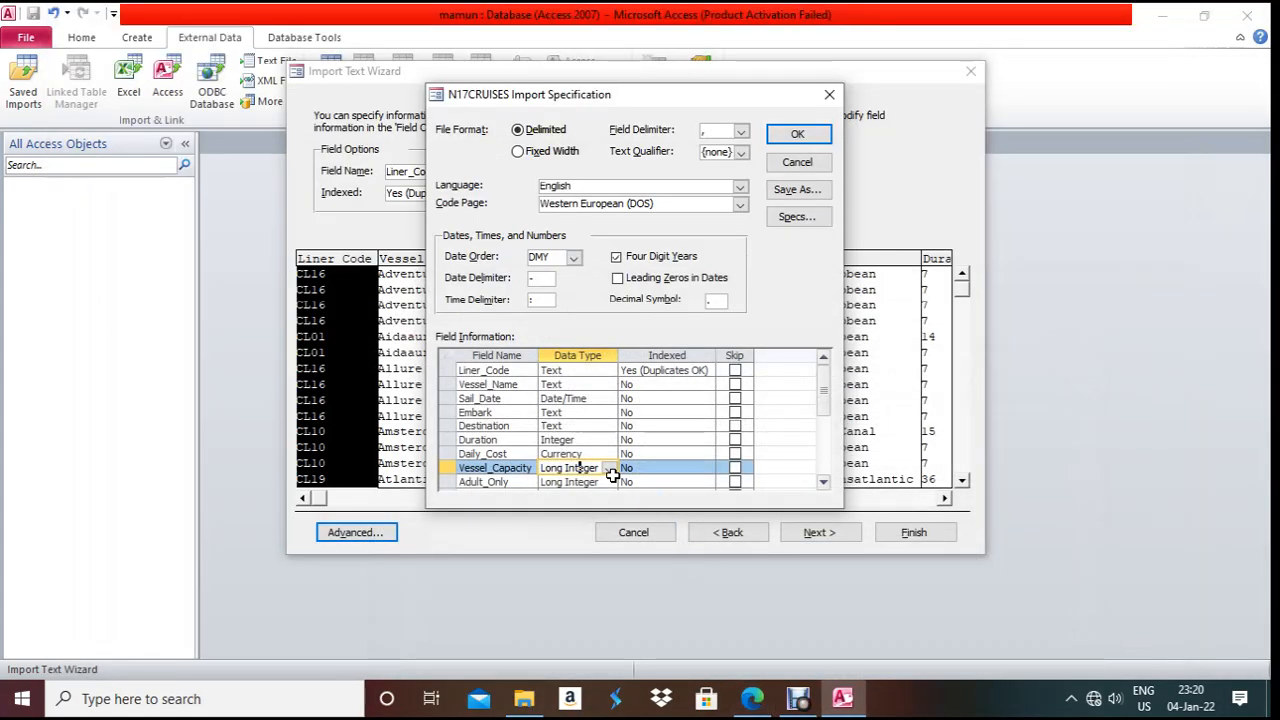
- Make Vessel_Capacity Integer and Adult_Only Yes/No, and confirm the specification
click(608, 468)
click(600, 502)
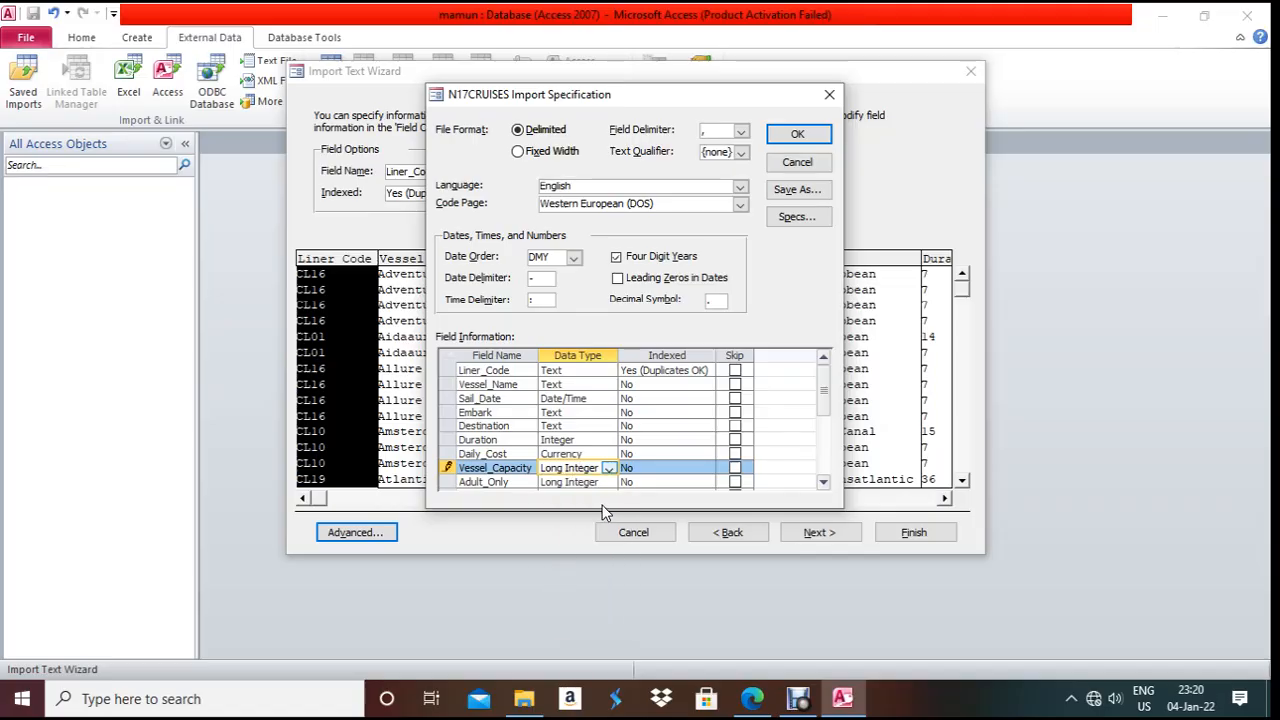
click(586, 483)
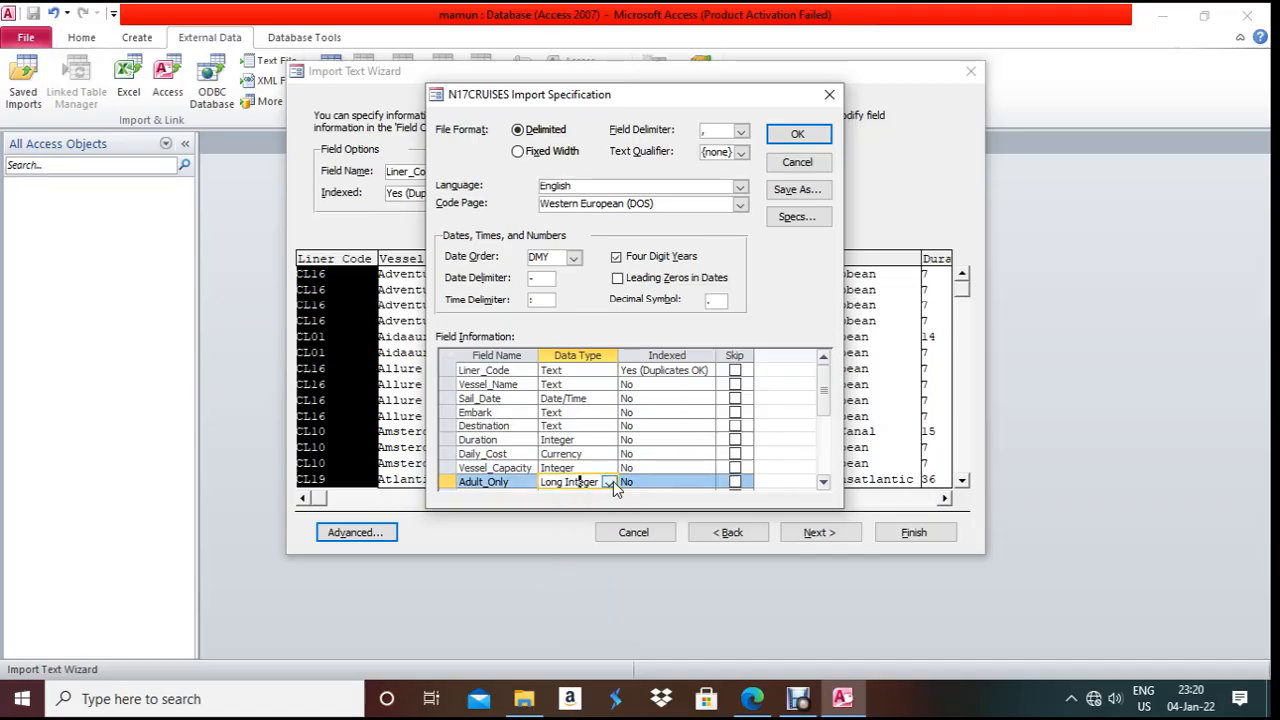
click(608, 482)
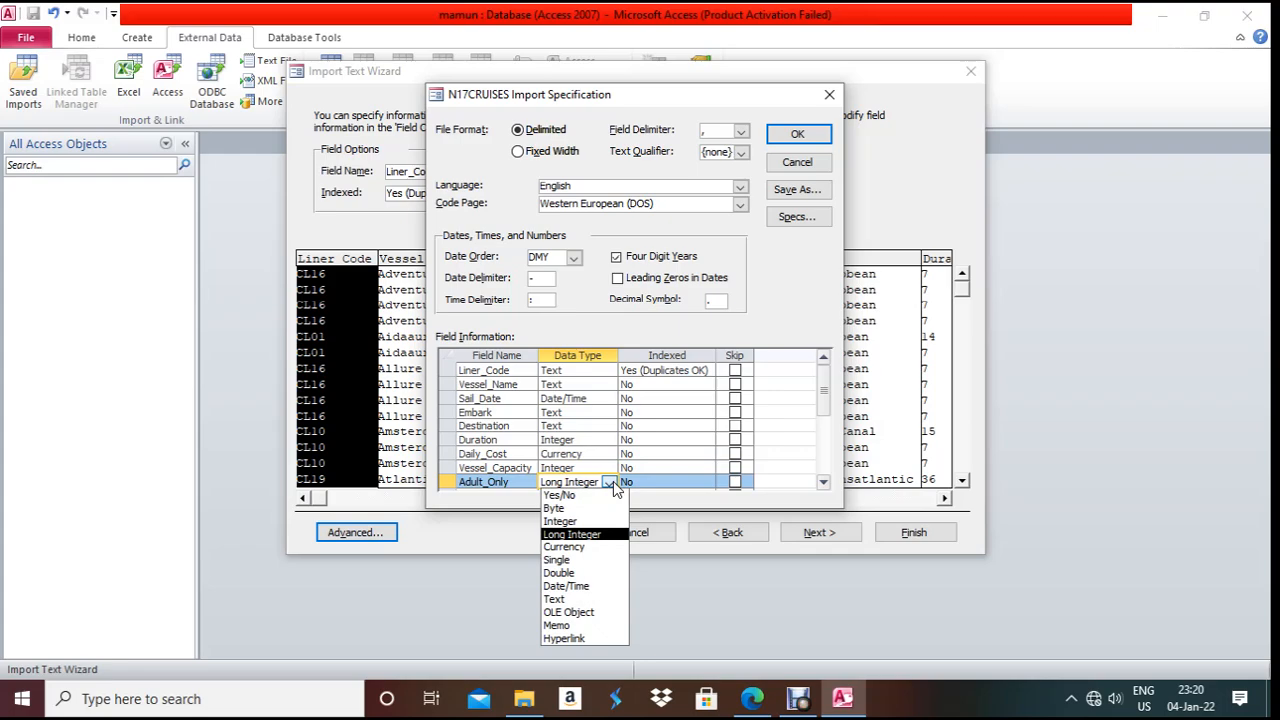
click(600, 495)
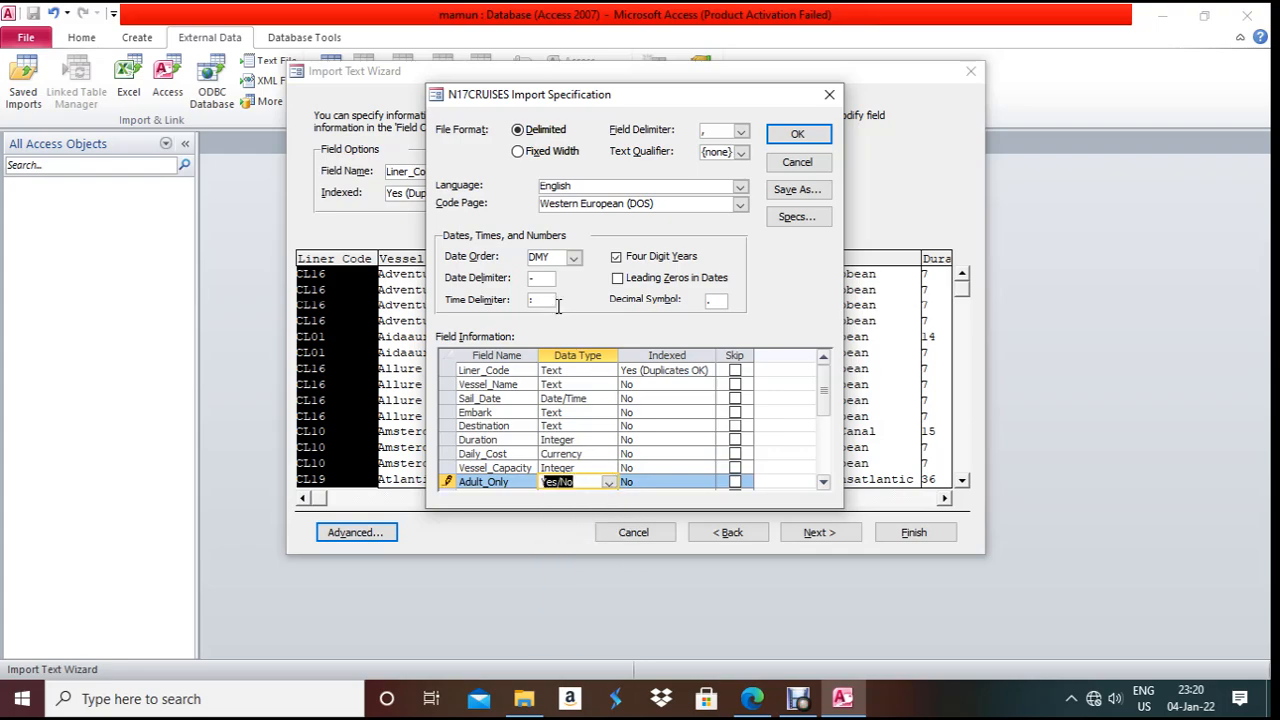
click(796, 134)
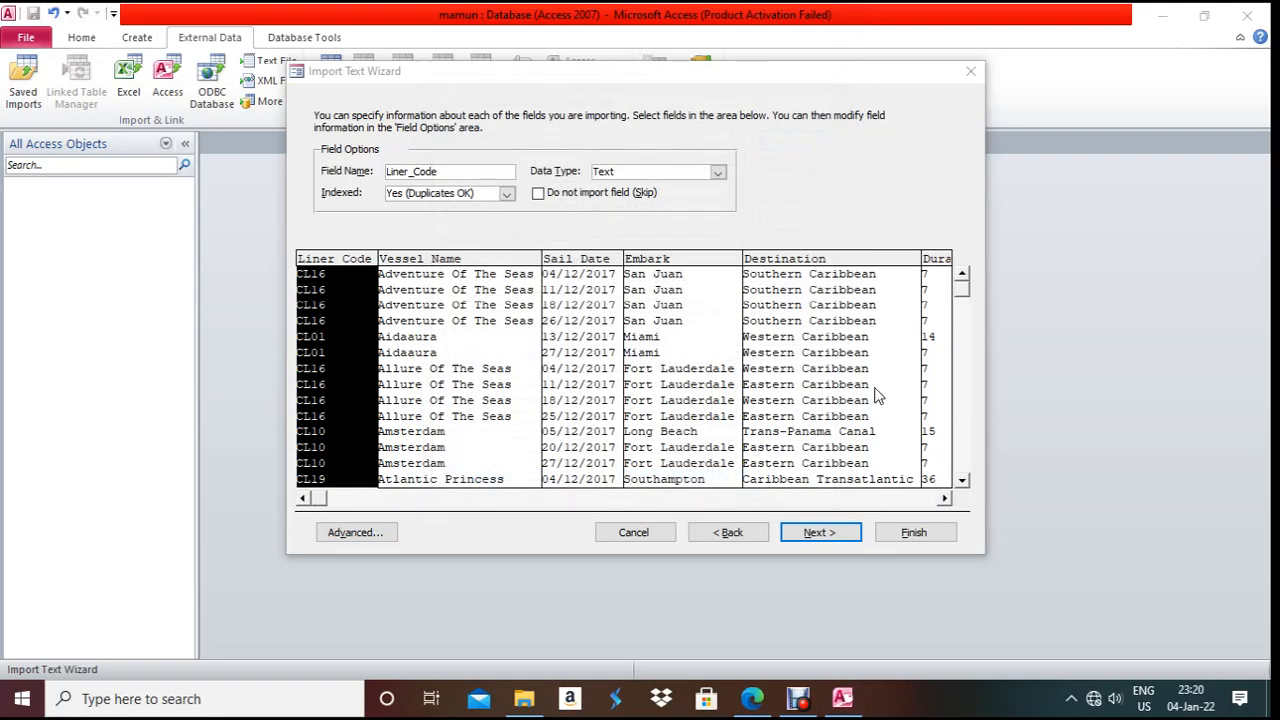
- Finish the import as table N17CRUISES with no primary key, without saving import steps
click(845, 535)
click(493, 206)
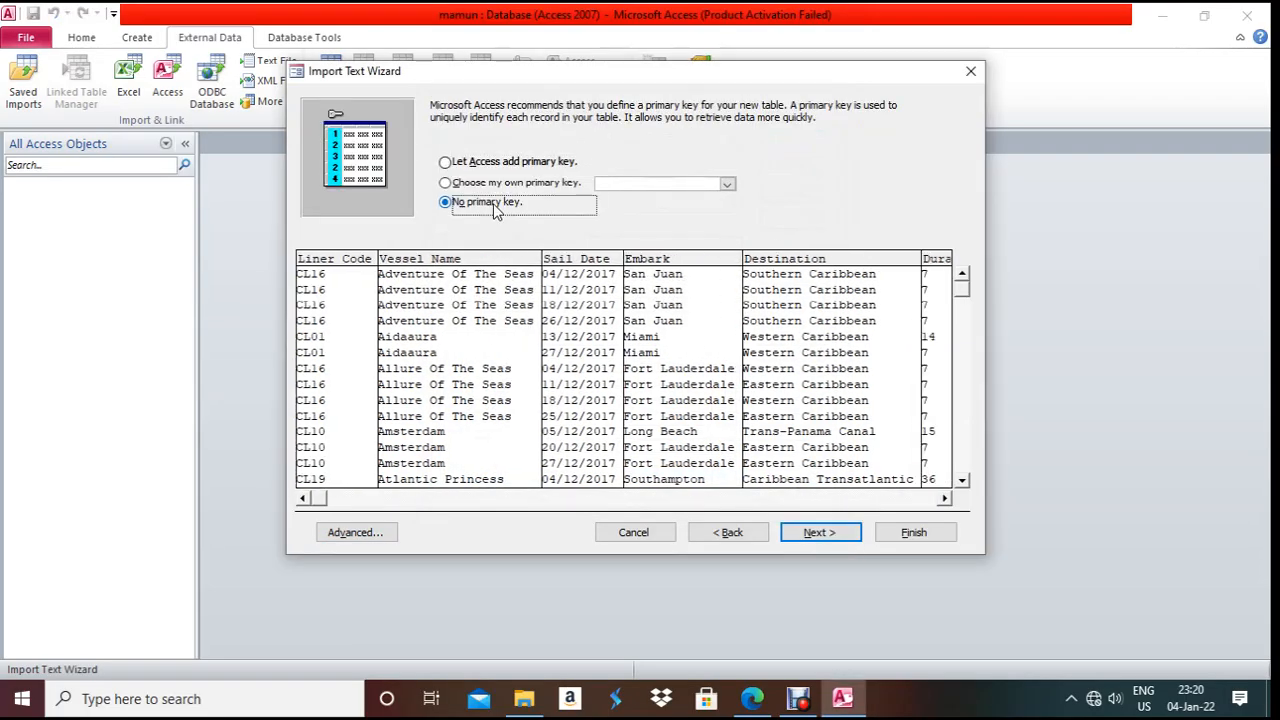
click(853, 535)
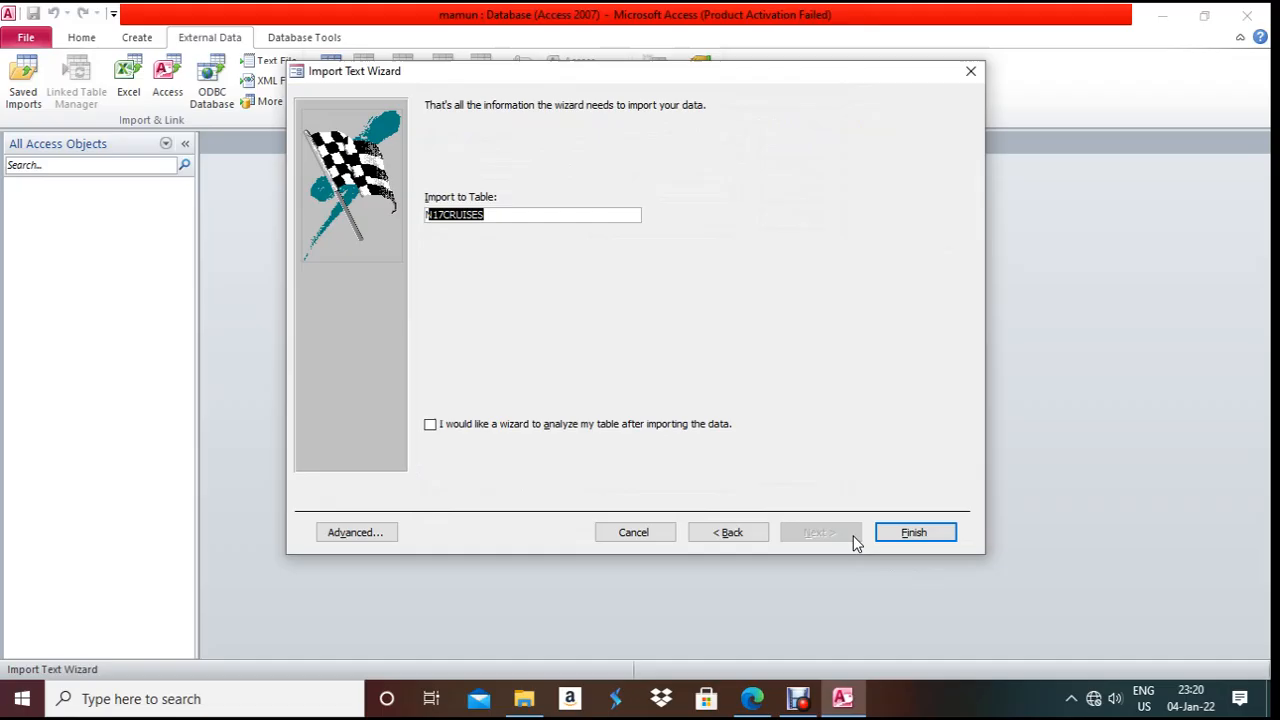
click(921, 534)
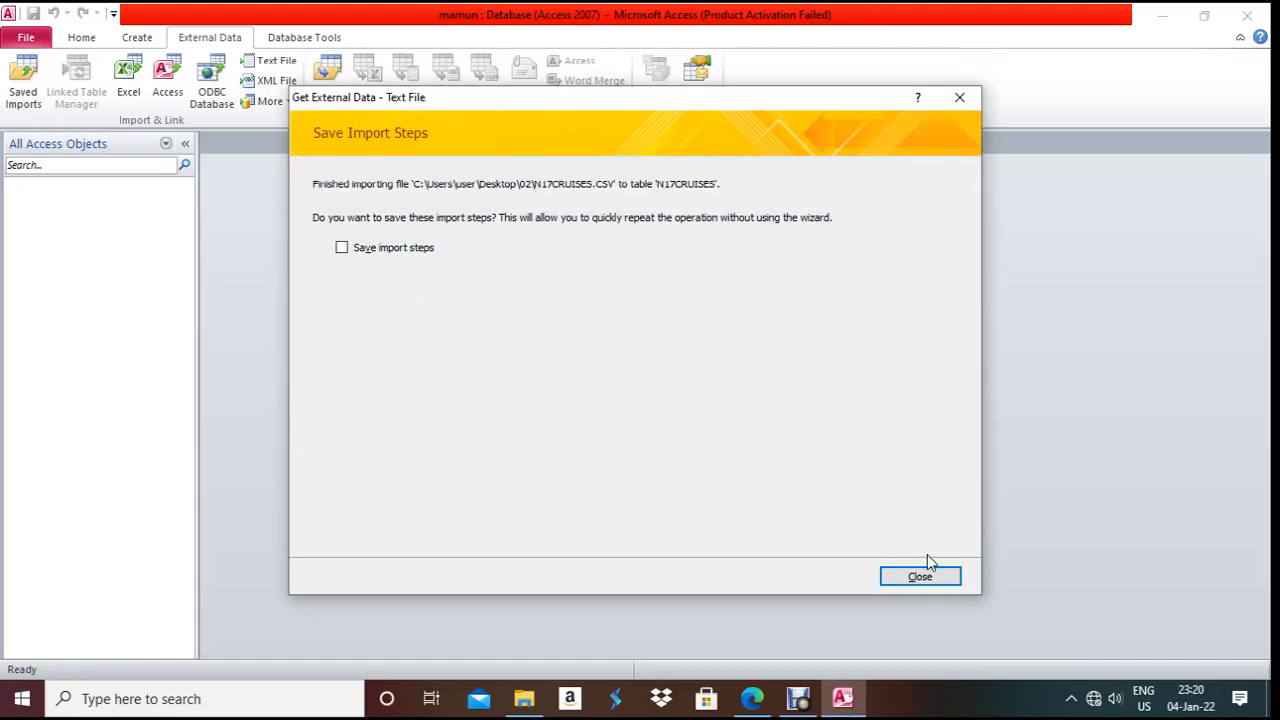
click(923, 573)
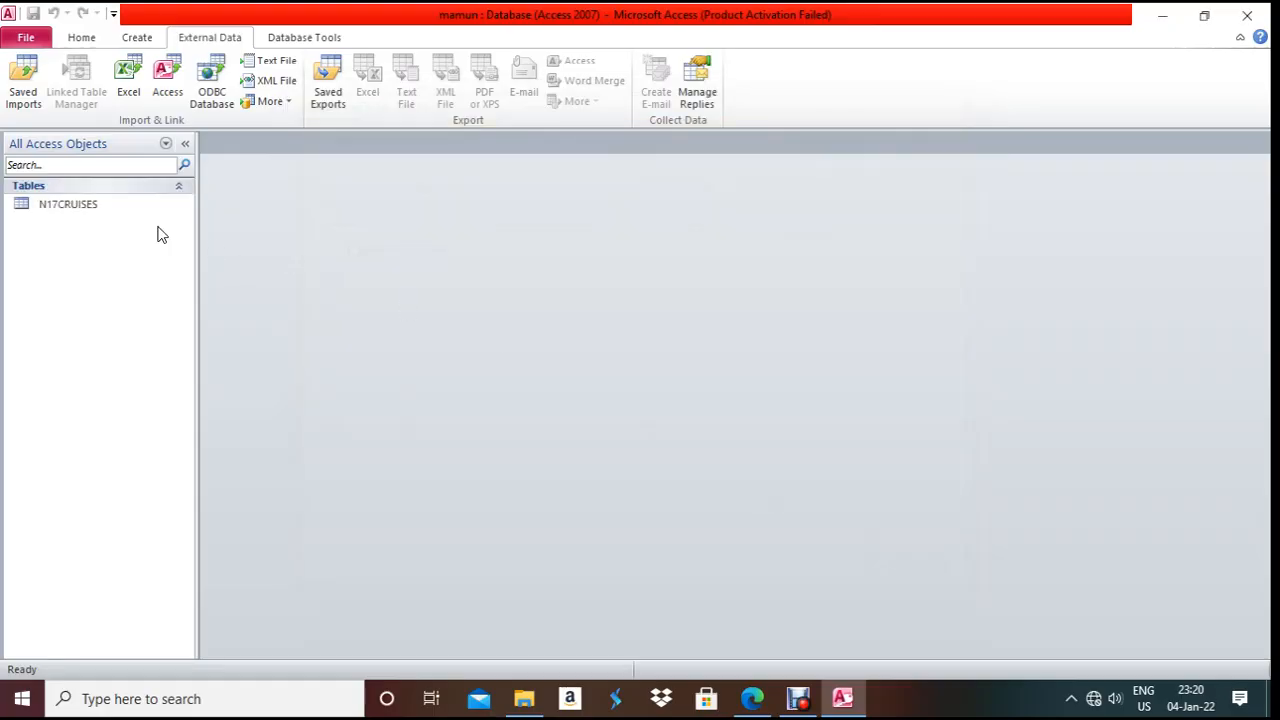
click(40, 206)
- Open N17CRUISES in Design View and format Sail_Date as Short Date
right_click(38, 207)
click(75, 240)
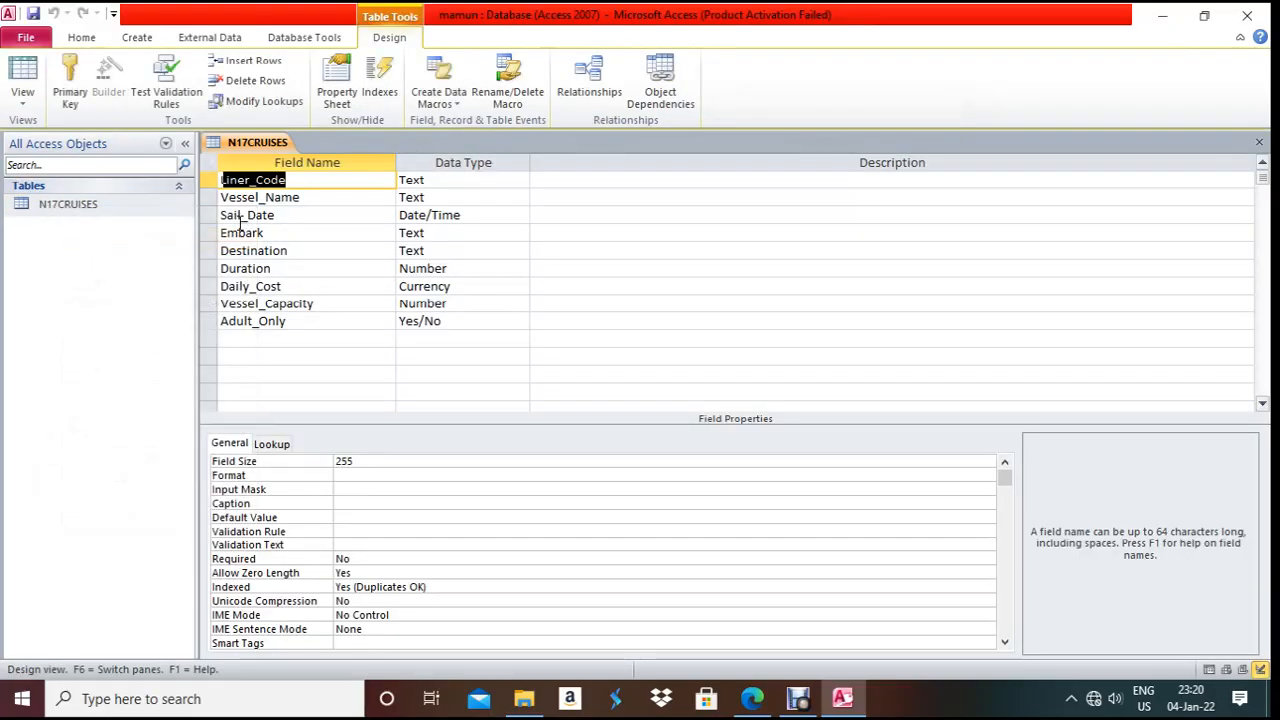
click(441, 217)
click(426, 462)
click(1003, 462)
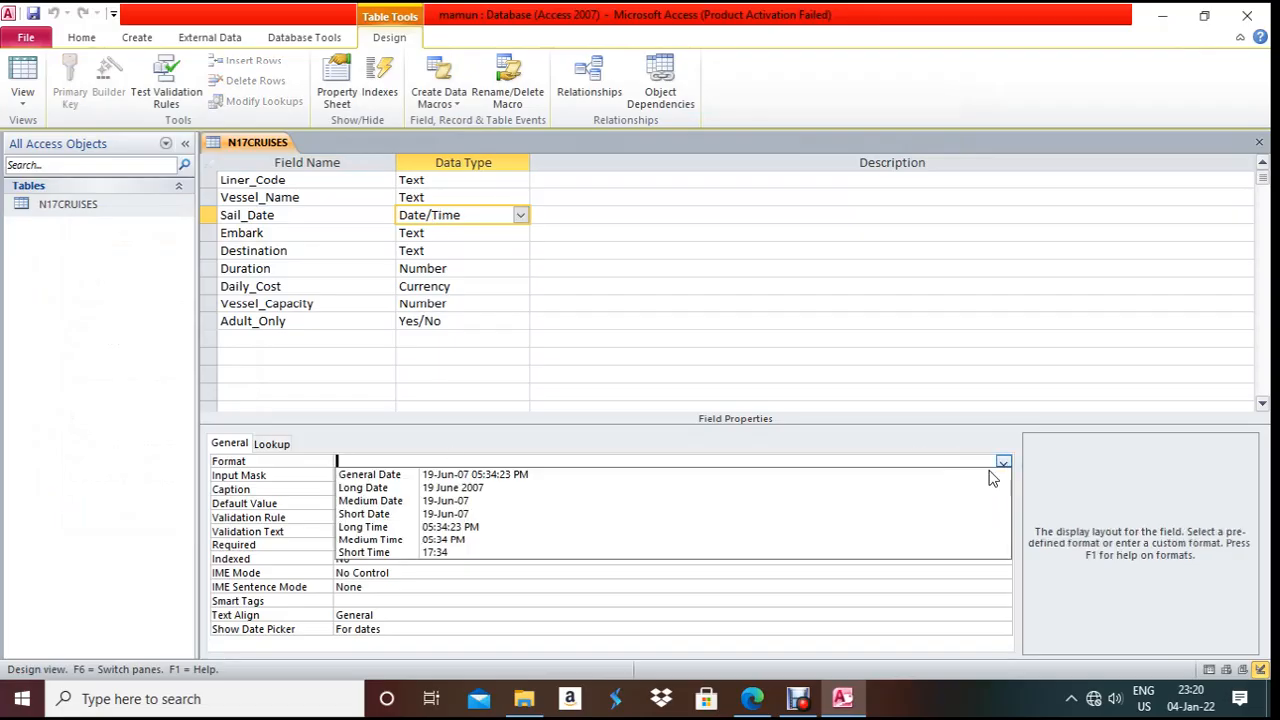
click(766, 516)
- Format Daily_Cost as Currency with 2 decimal places
click(449, 286)
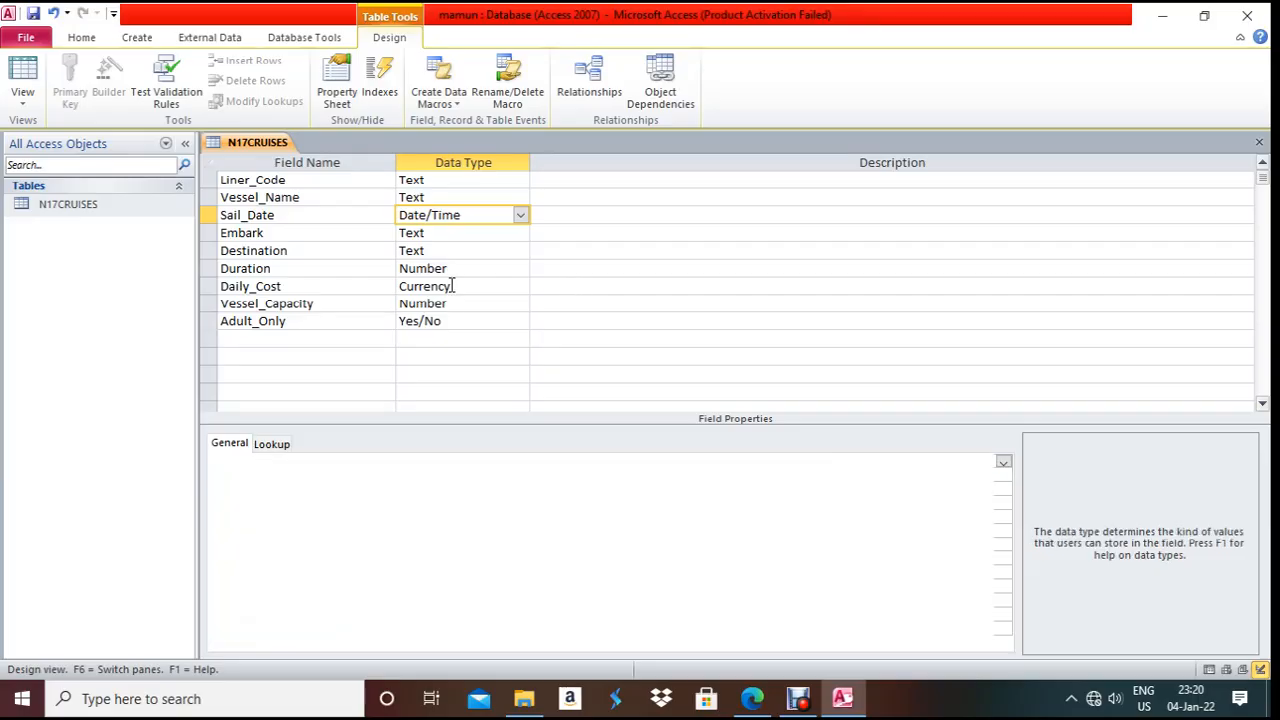
click(474, 461)
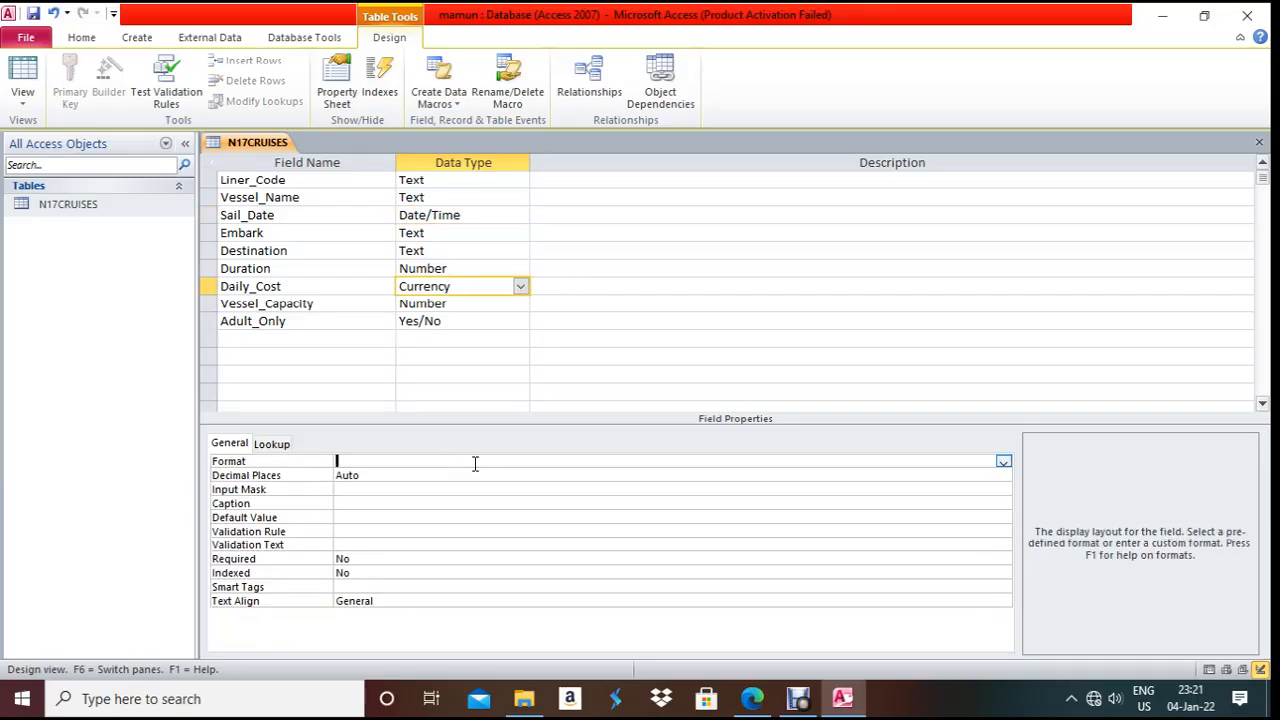
click(1003, 462)
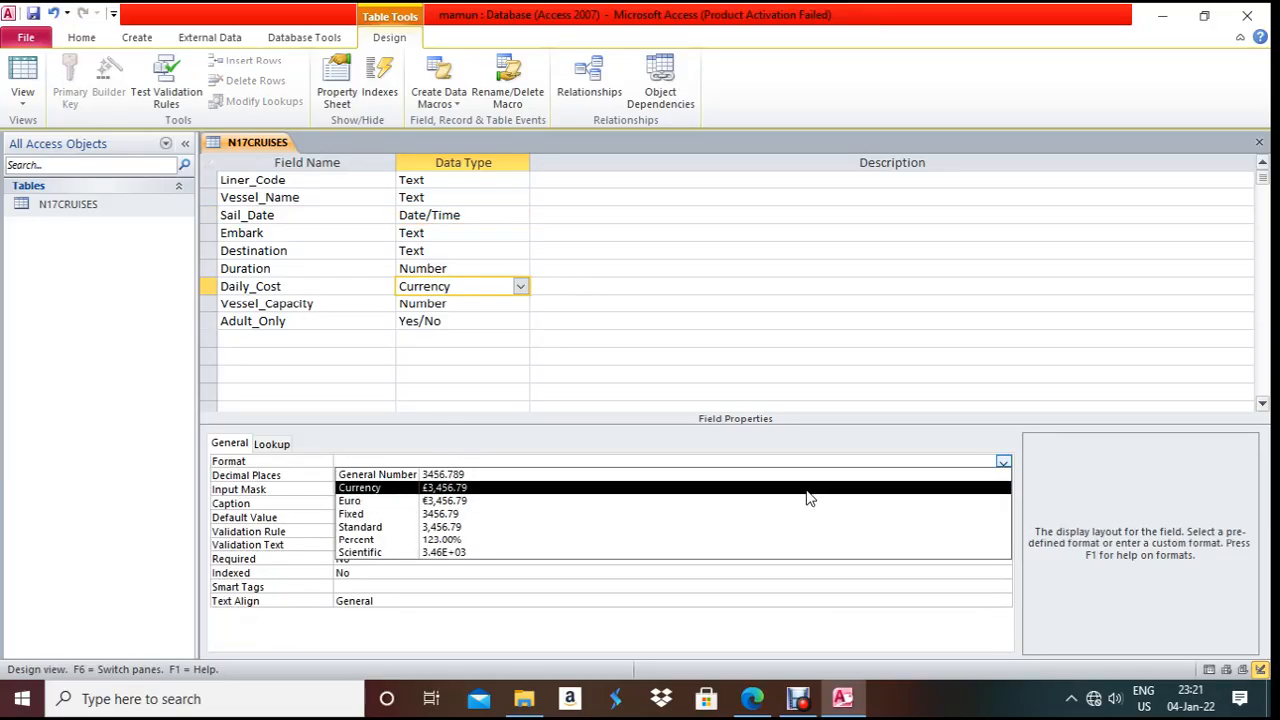
click(706, 488)
click(557, 477)
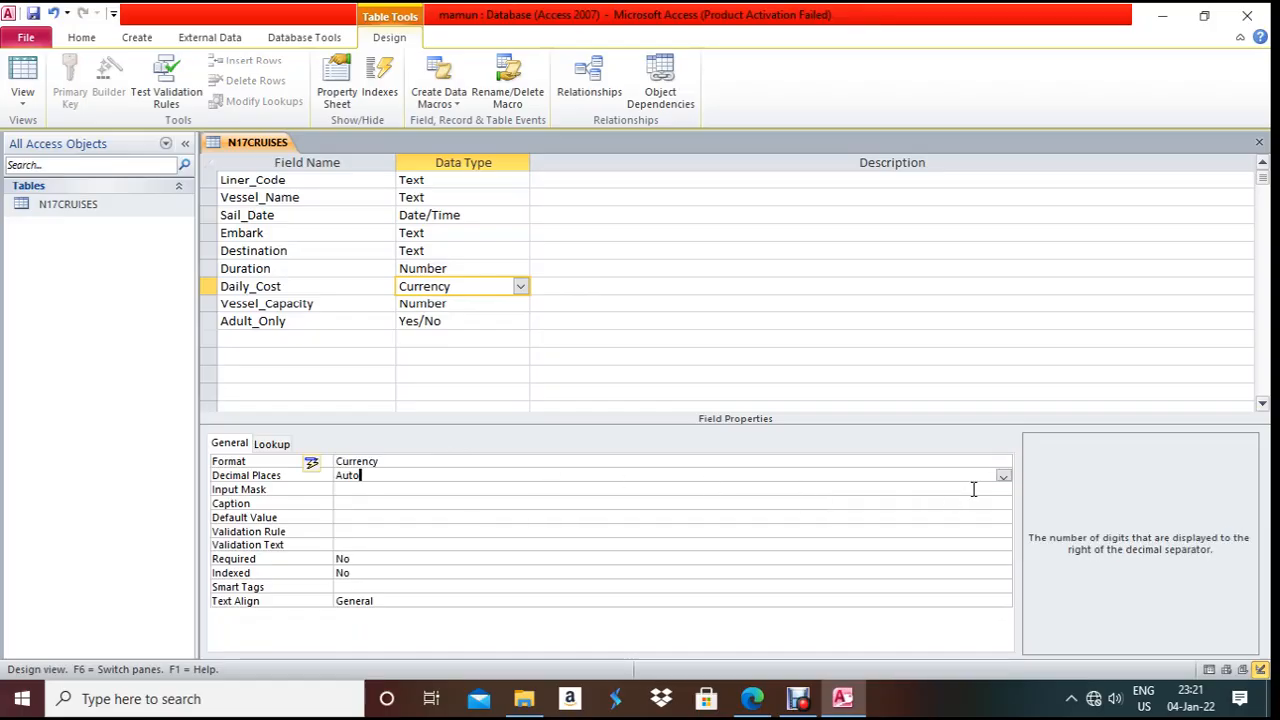
click(1003, 476)
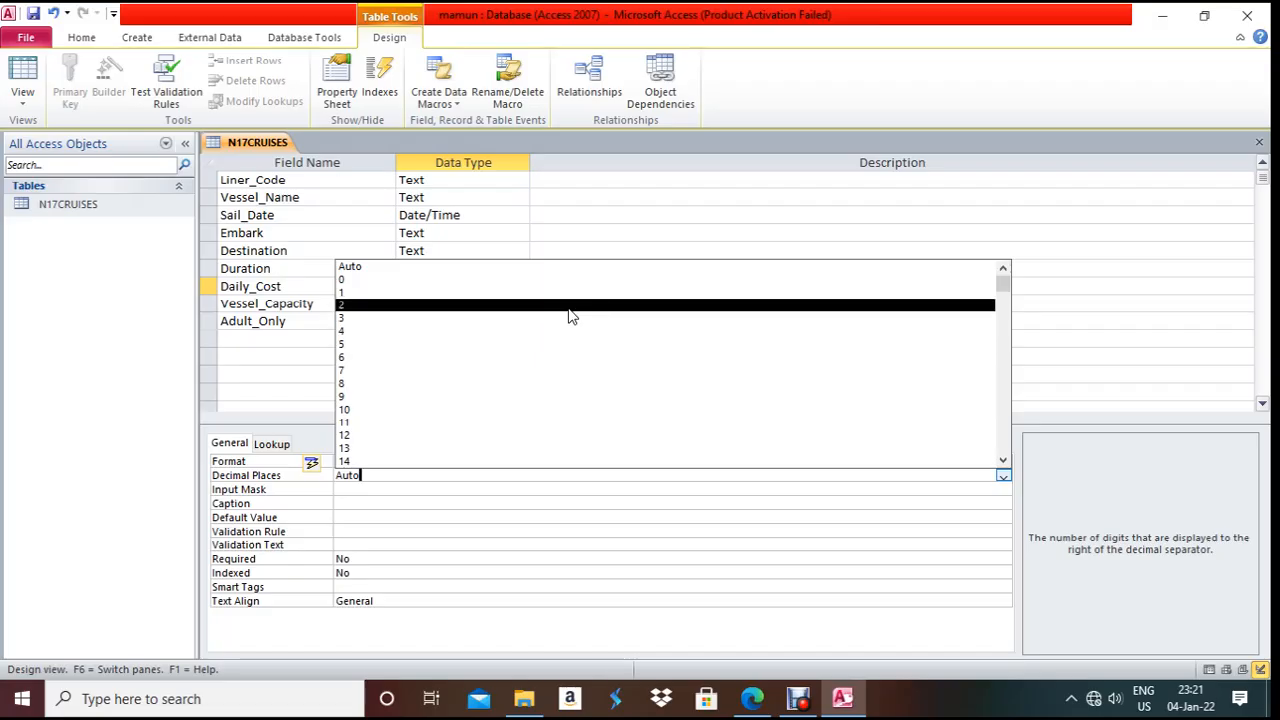
click(565, 306)
- Format Adult_Only as Yes/No, then return to the exam paper
click(460, 320)
click(416, 461)
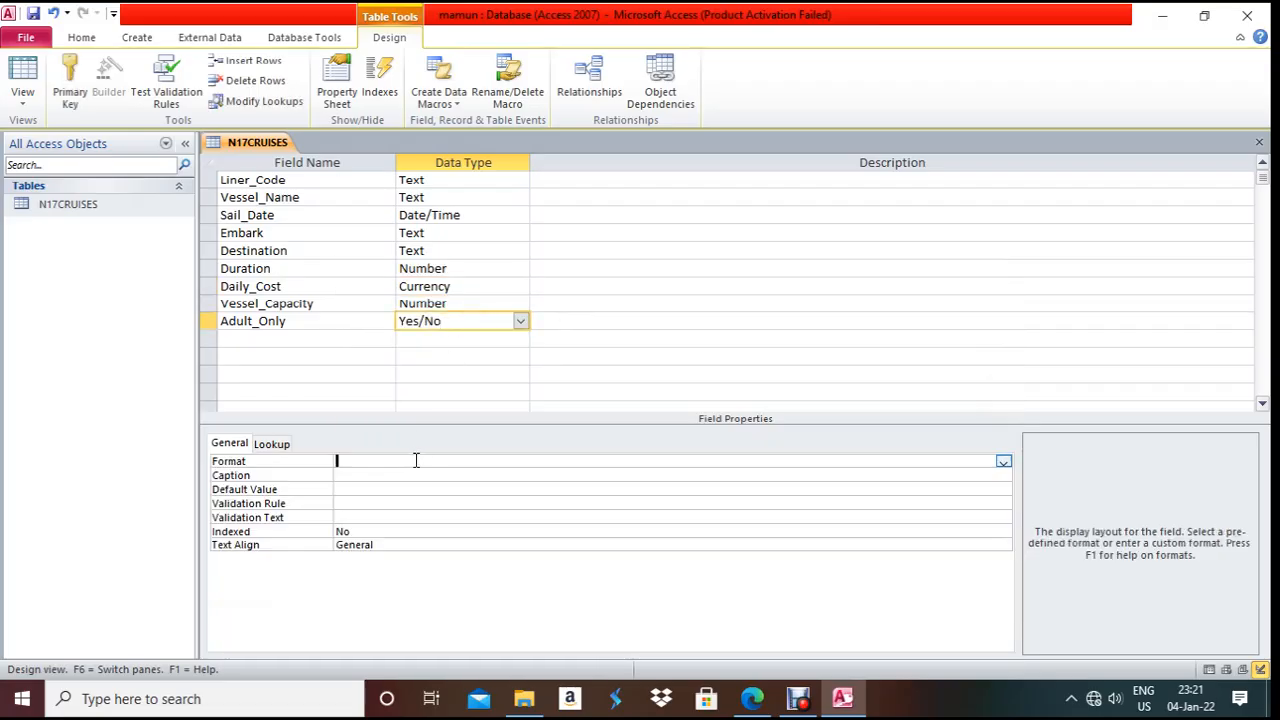
click(1003, 462)
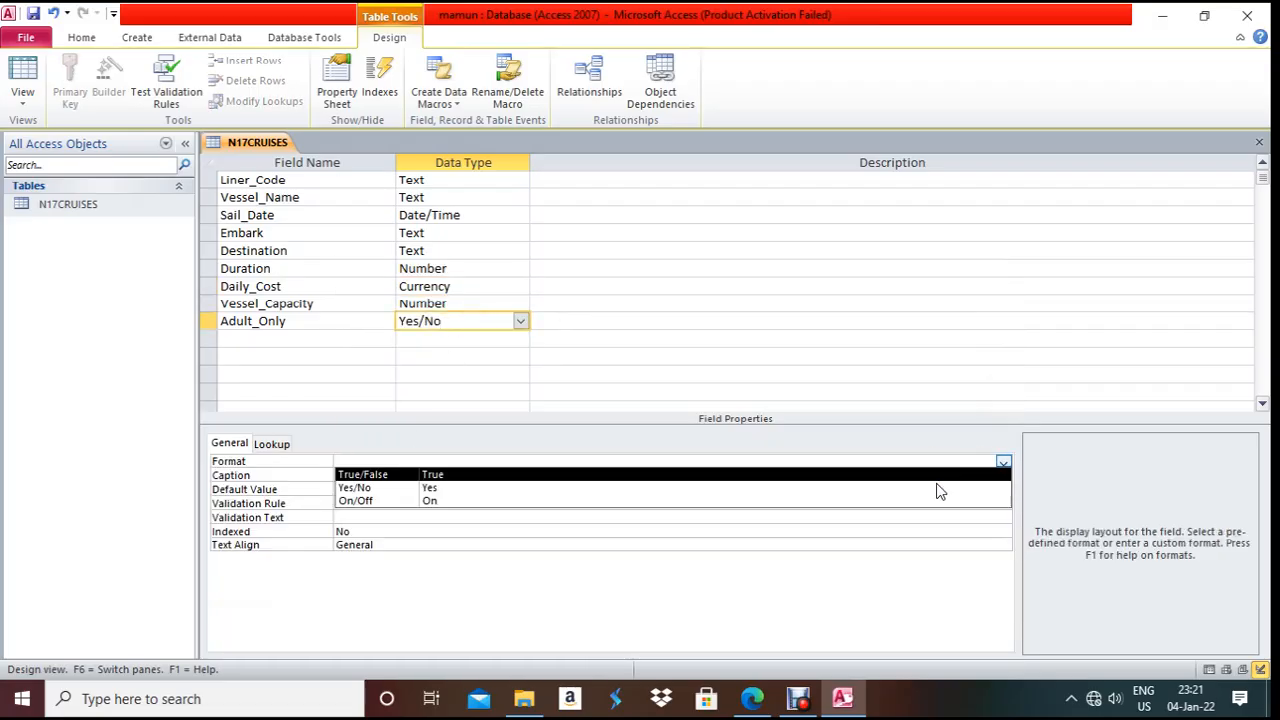
click(938, 489)
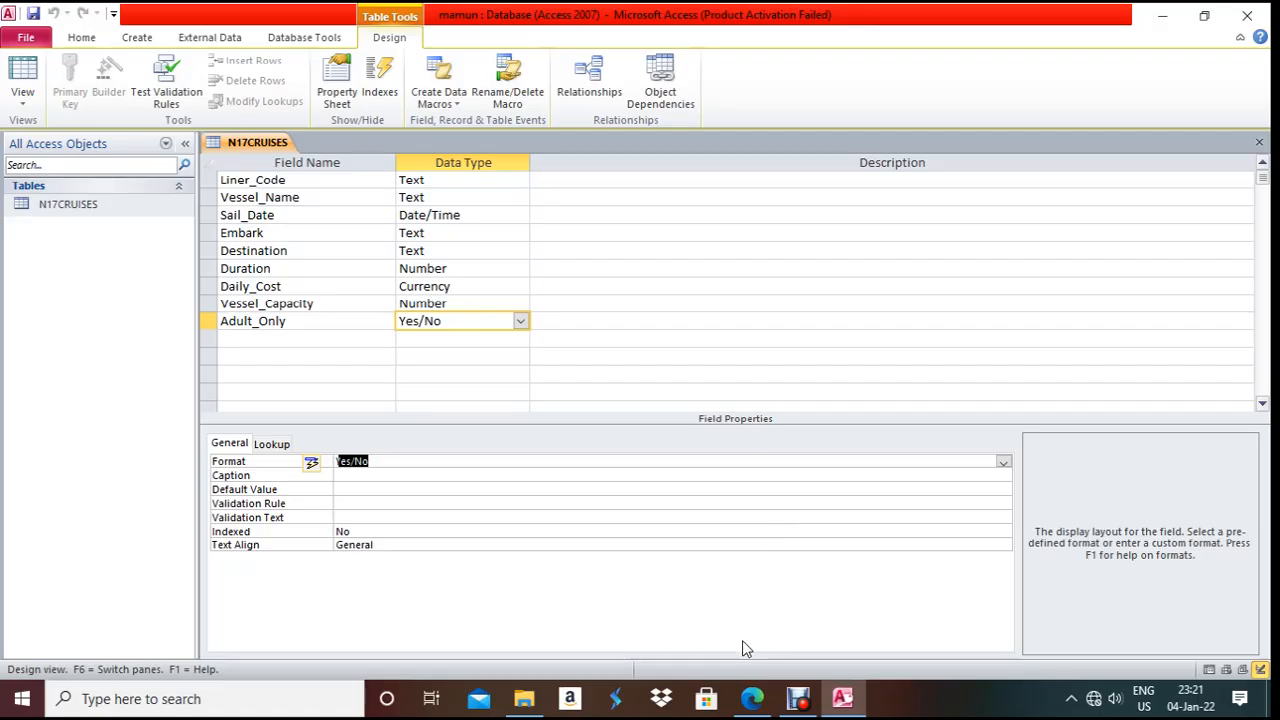
click(754, 698)
scroll(658, 497, down, 4)
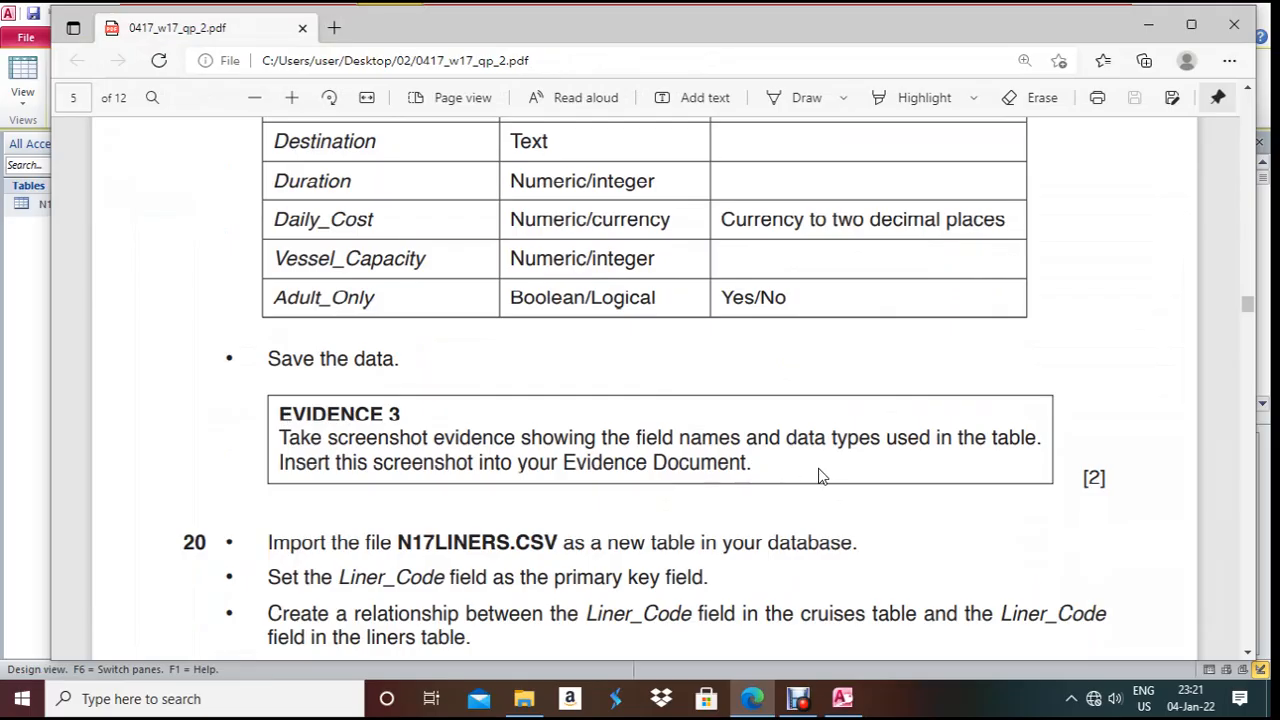
- Minimise the exam paper and launch Microsoft Word 2010 from Windows search
click(766, 704)
click(124, 699)
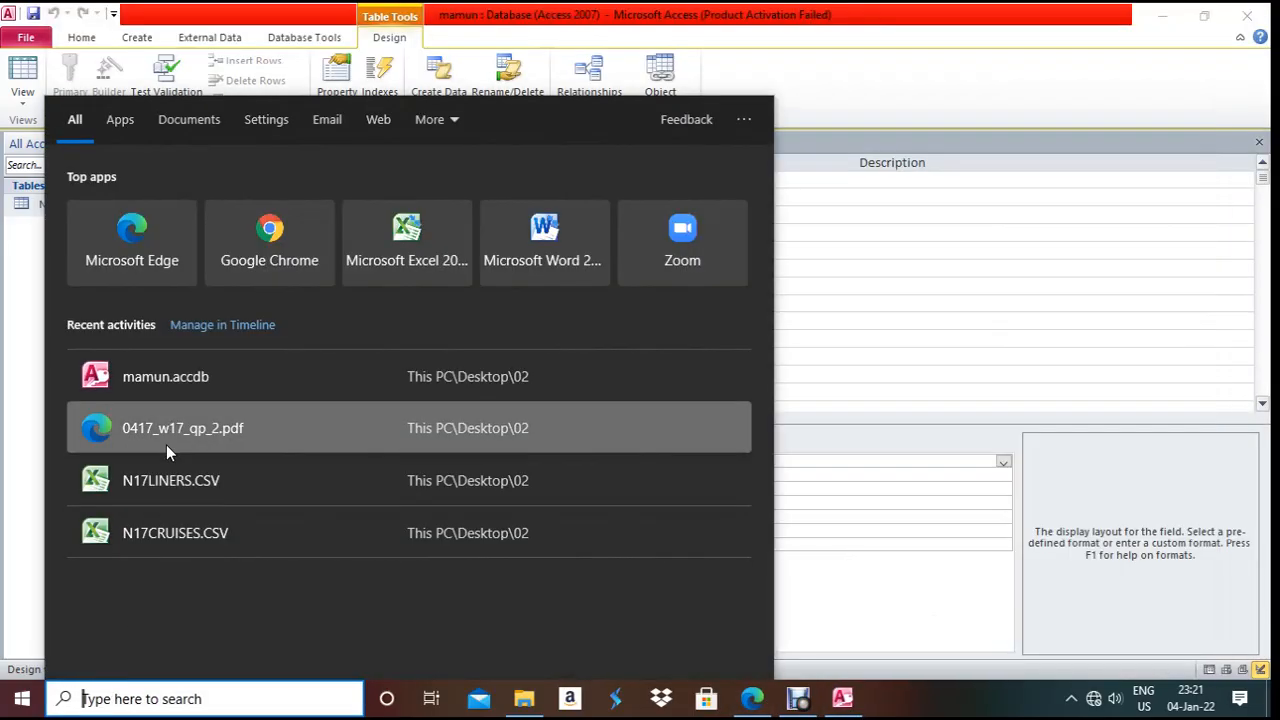
click(525, 272)
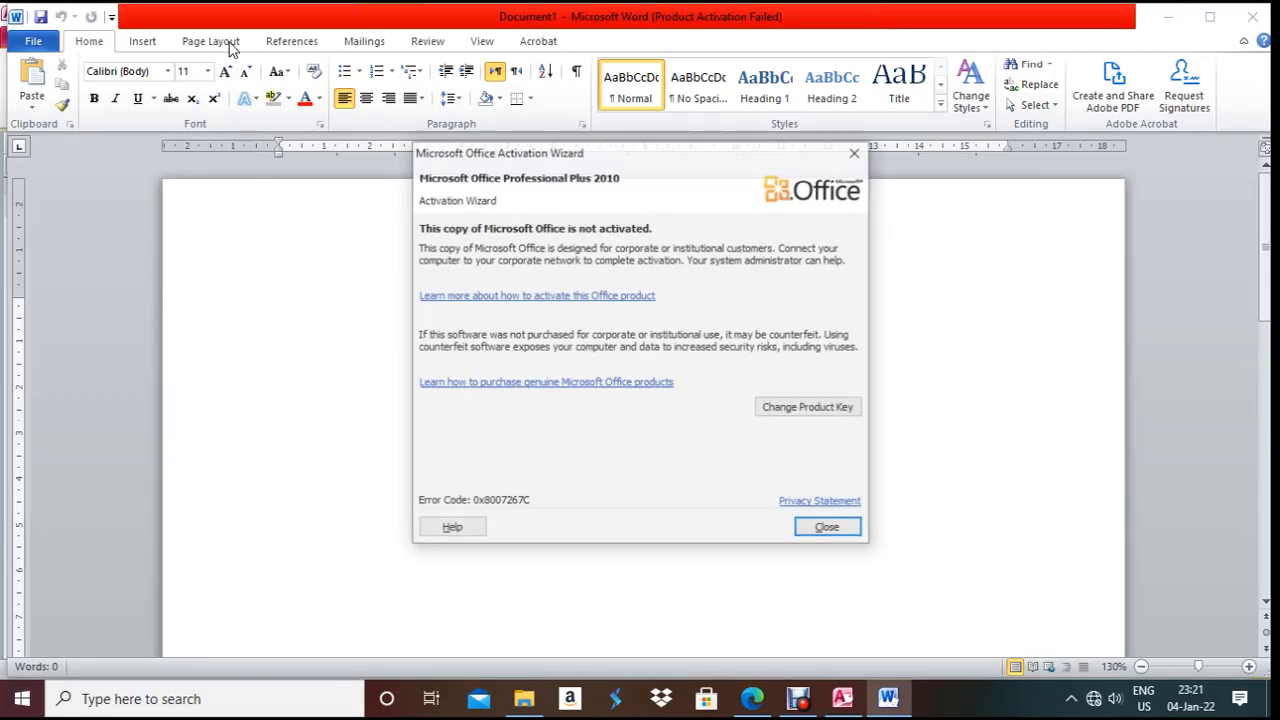
- Dismiss the activation warning and set the blank document's page margins to Narrow
click(856, 151)
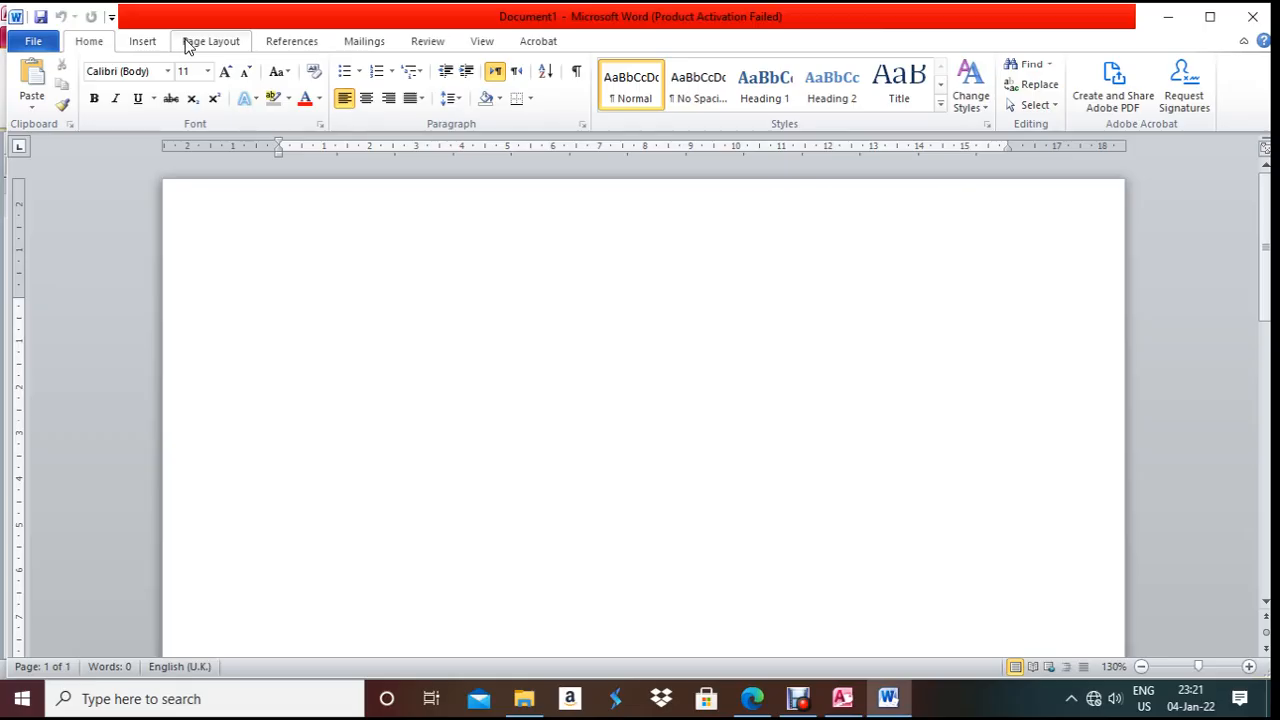
click(189, 43)
click(153, 98)
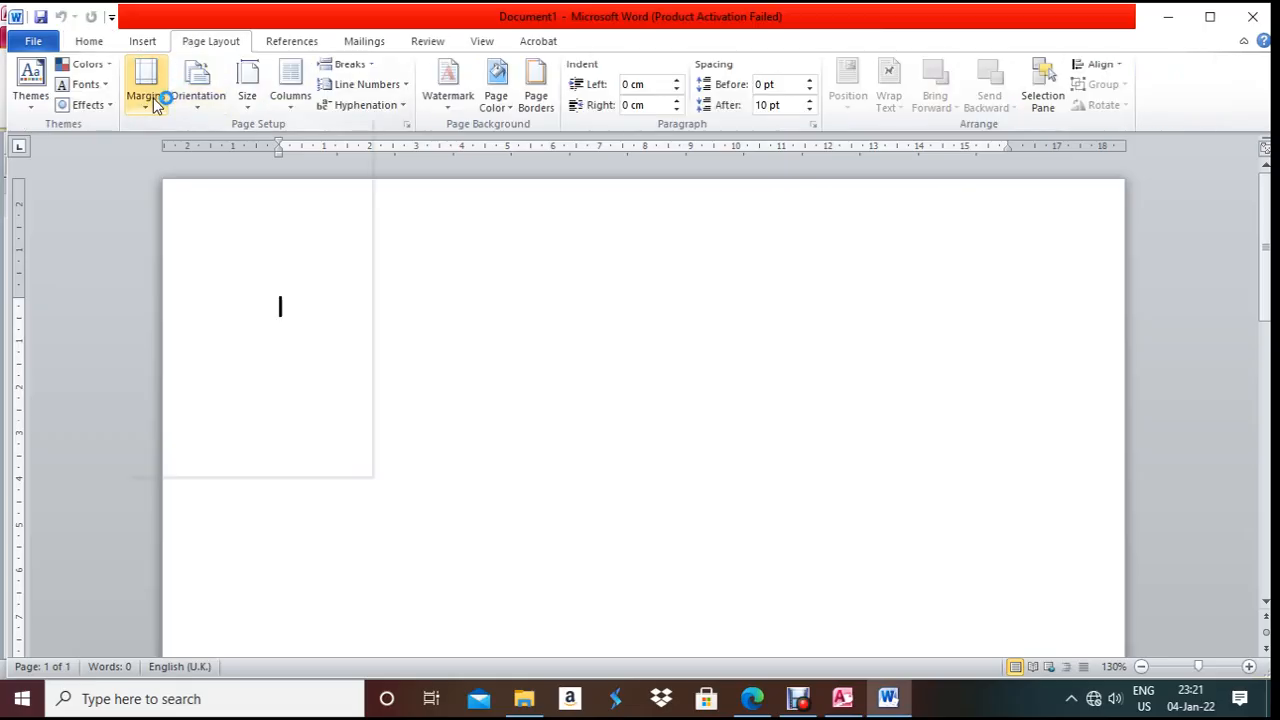
click(151, 262)
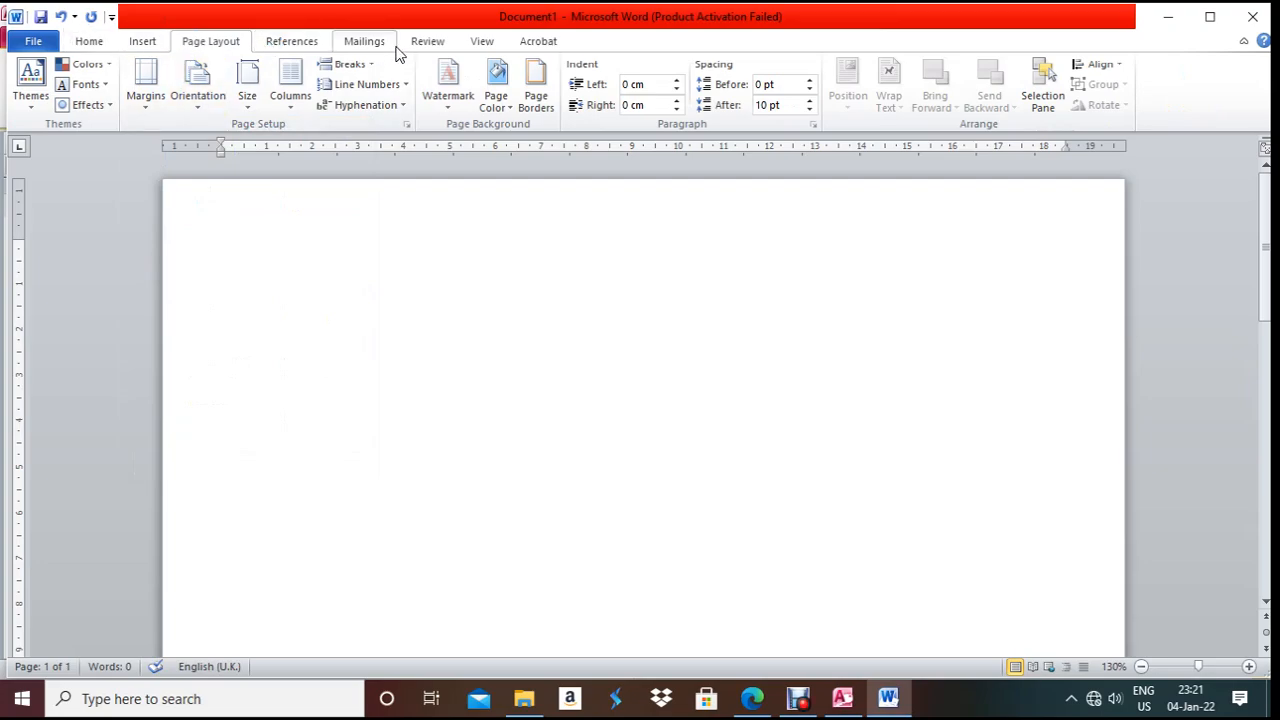
click(148, 43)
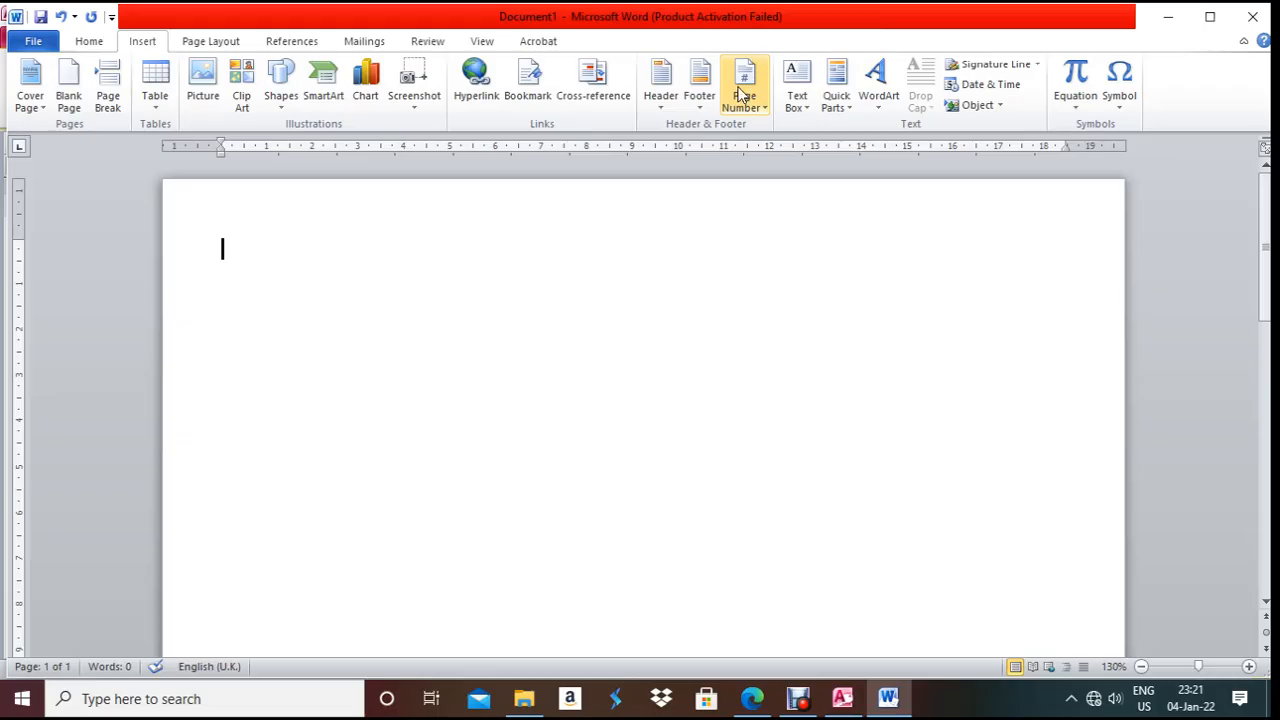
- Add a Blank (Three Columns) header with the candidate's name, centre number and candidate number
click(674, 104)
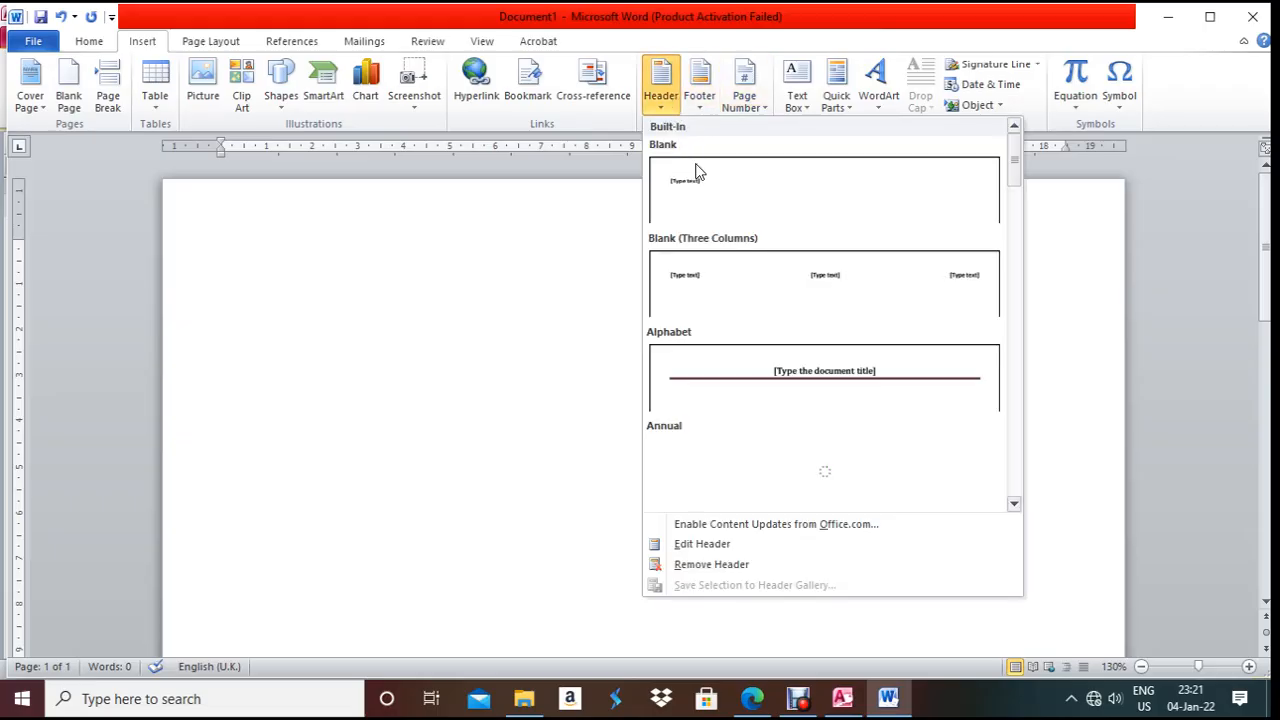
click(503, 274)
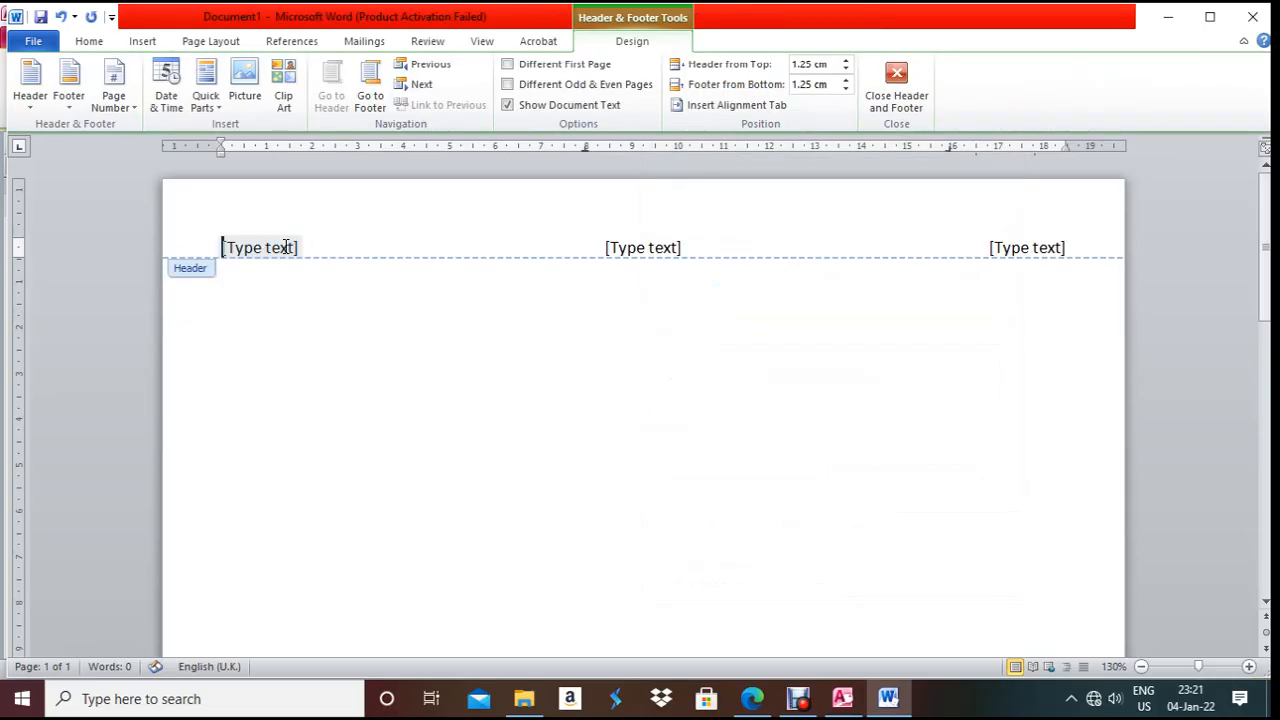
text(Mamun)
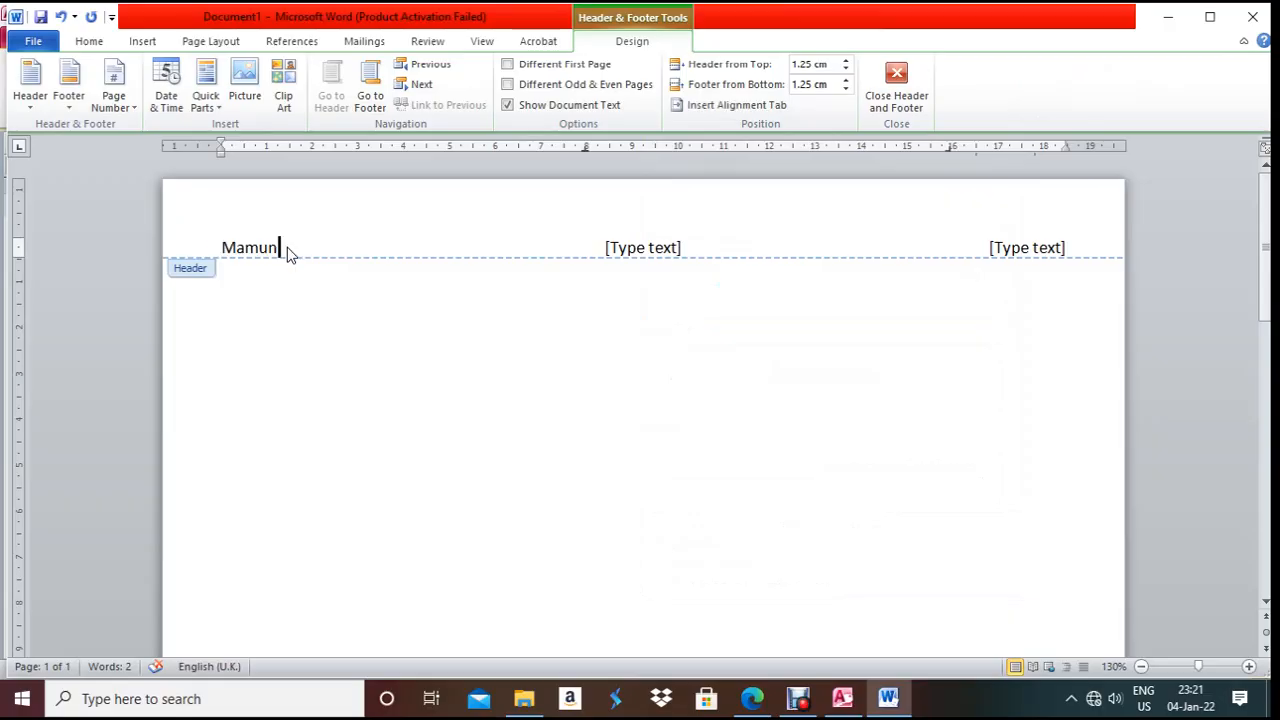
click(631, 246)
text(SA139)
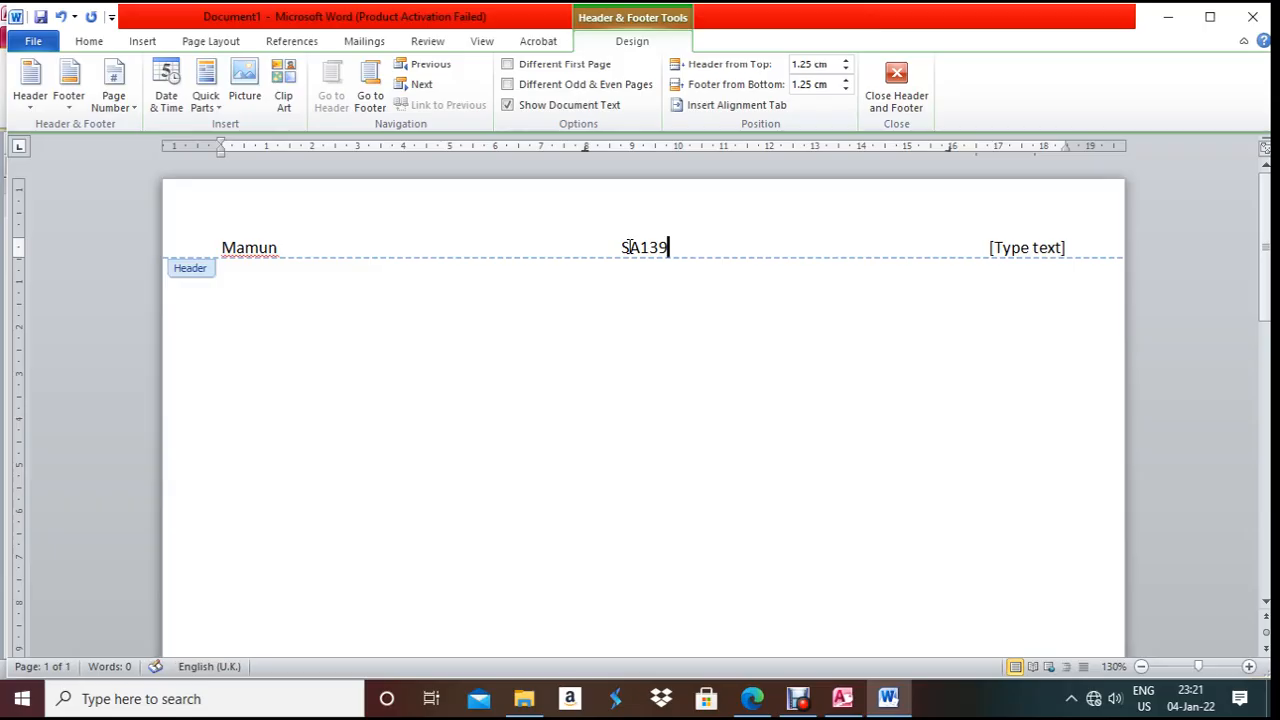
click(1055, 247)
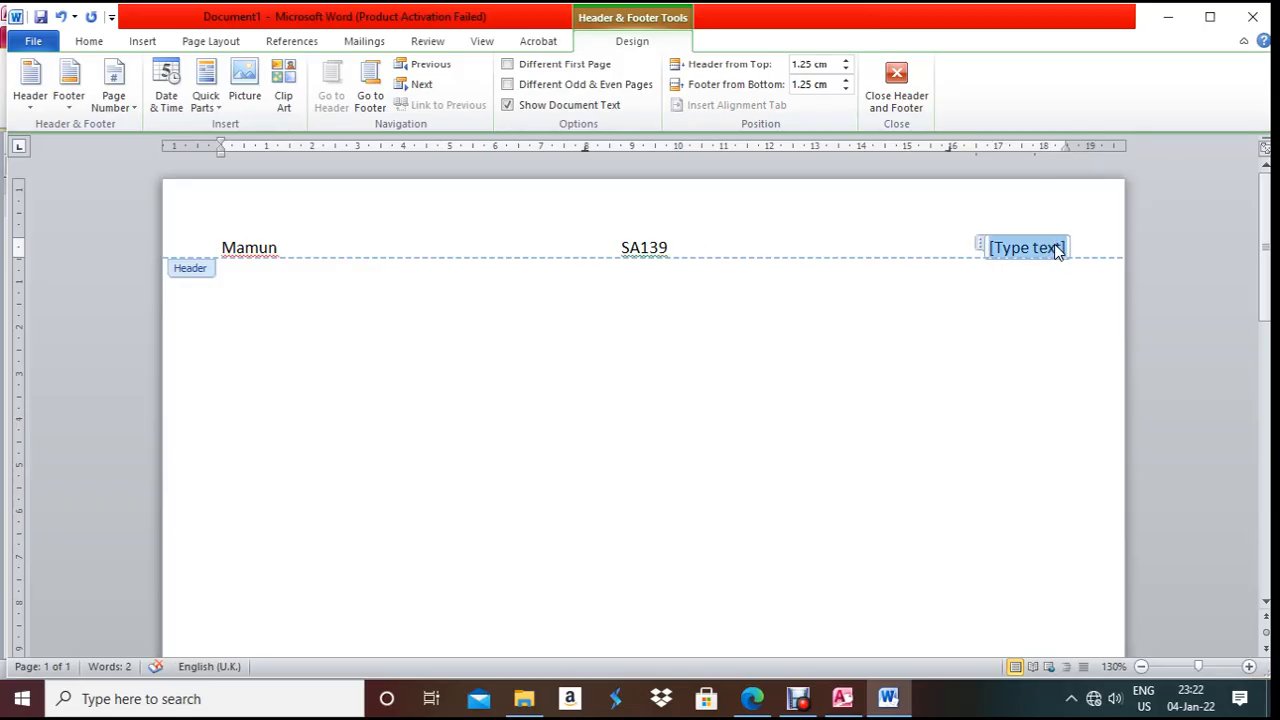
text(1)
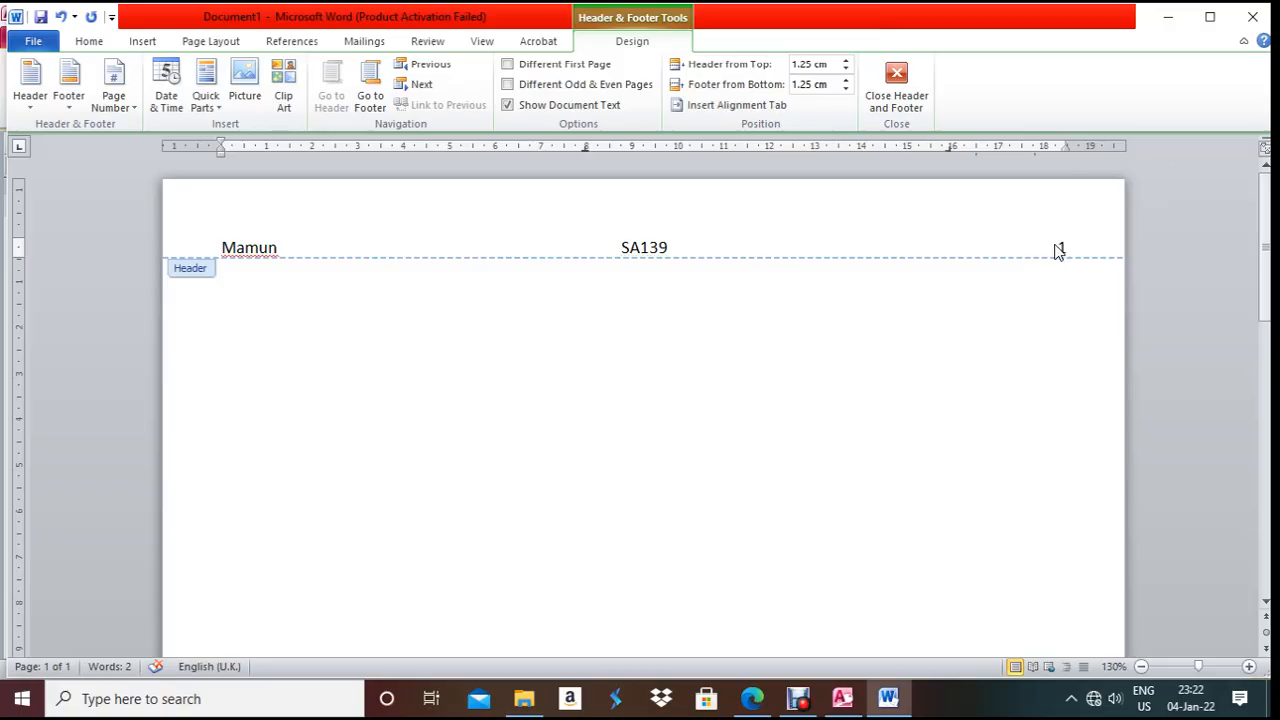
text(234)
double_click(430, 359)
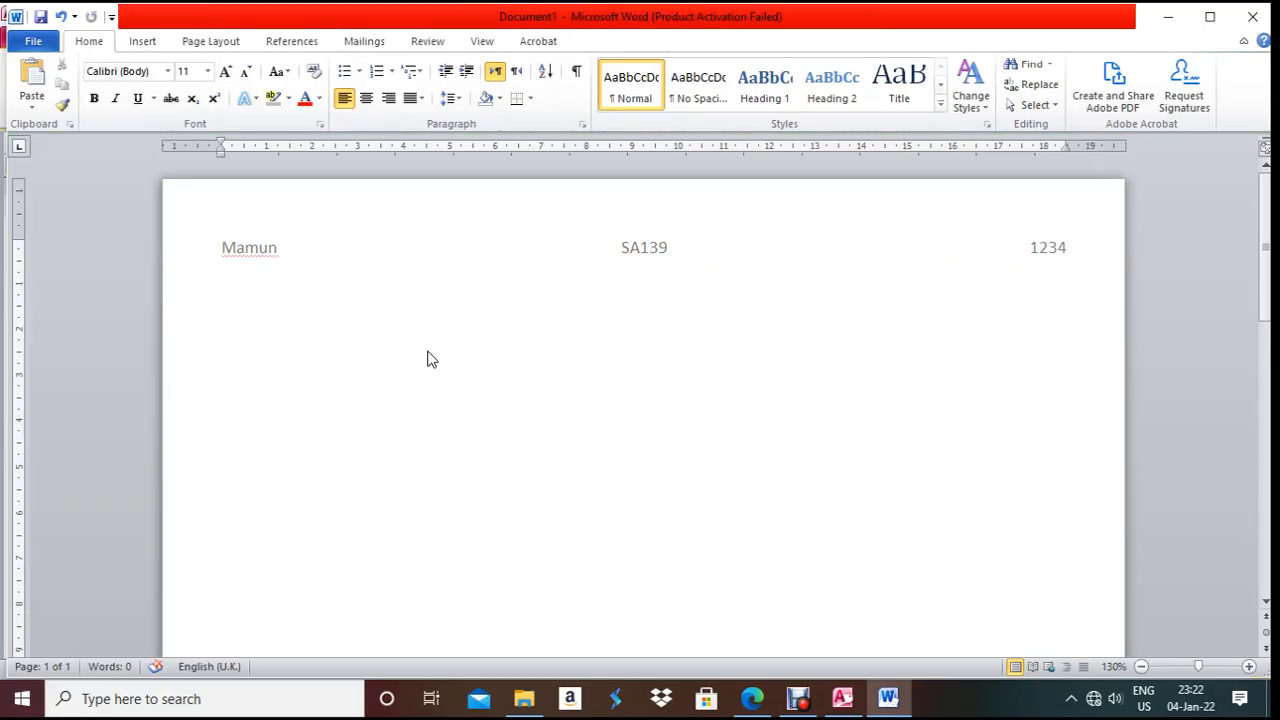
- Type an 'Evidence 3:' heading formatted bold at 12 pt, with an empty line below it
text(Evidence)
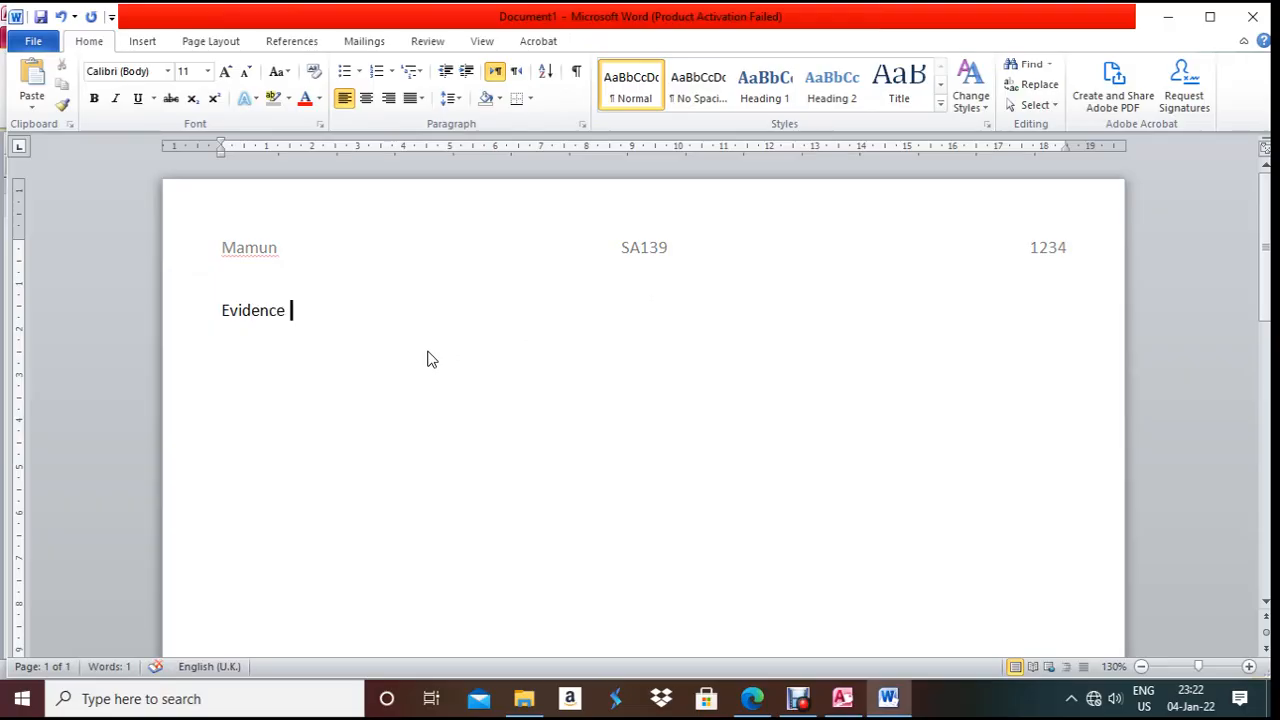
text( 3:)
key(Return)
drag(337, 306, 231, 312)
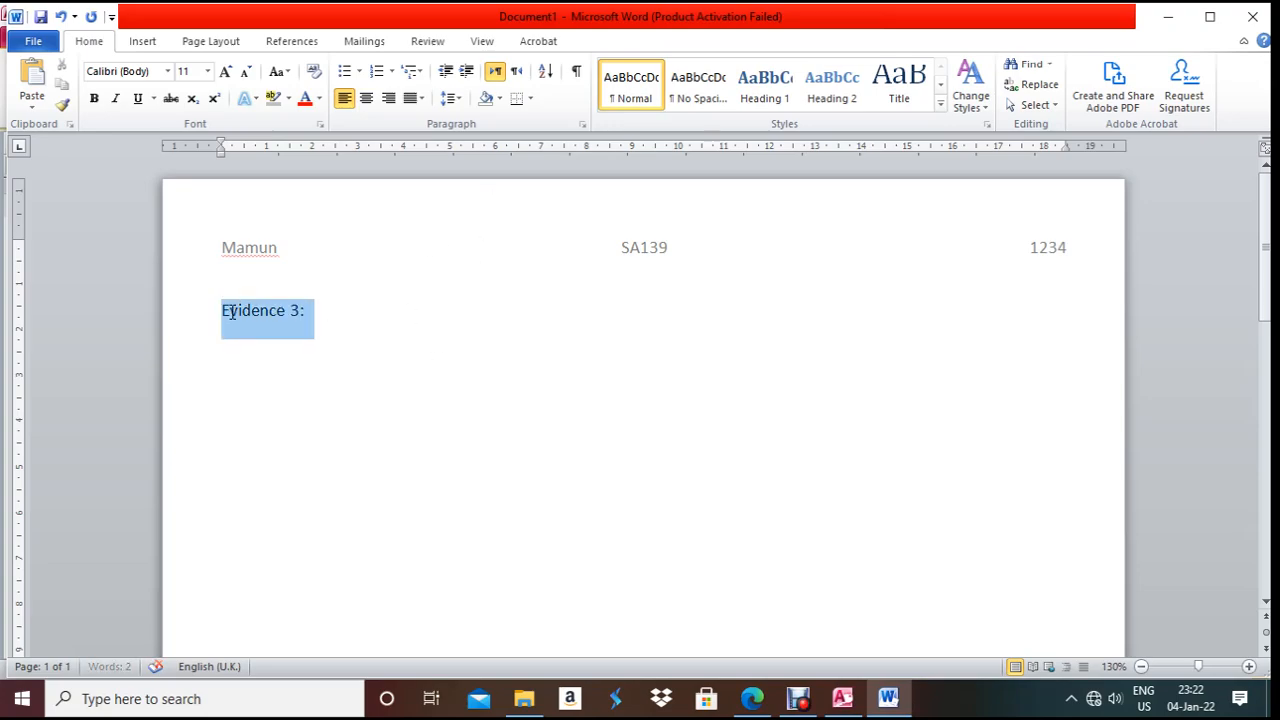
key(ctrl+b)
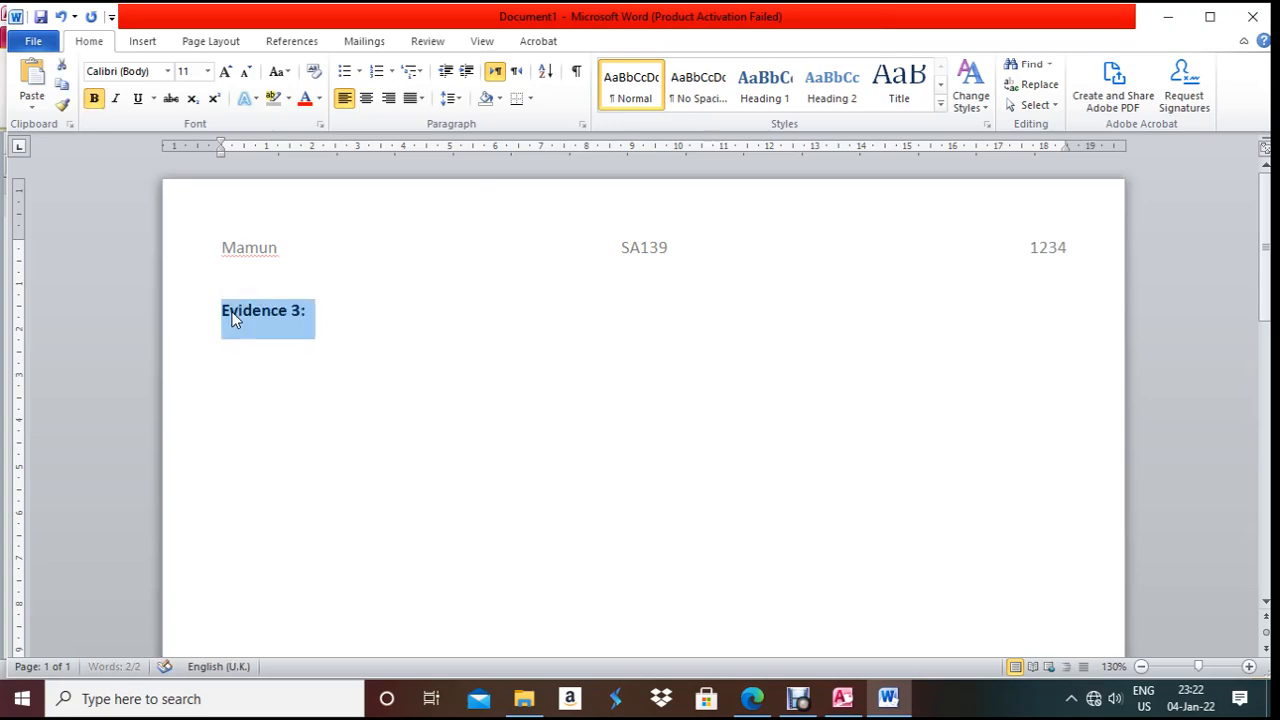
click(207, 71)
click(185, 155)
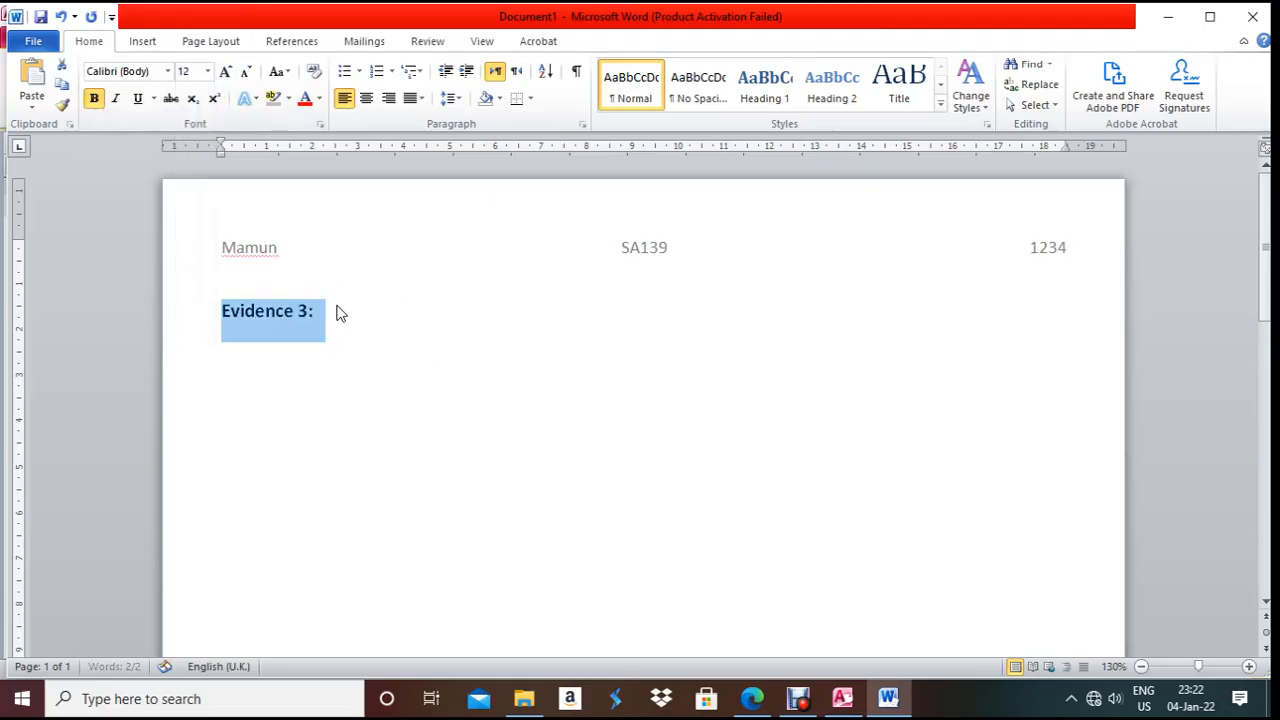
click(360, 322)
key(Down)
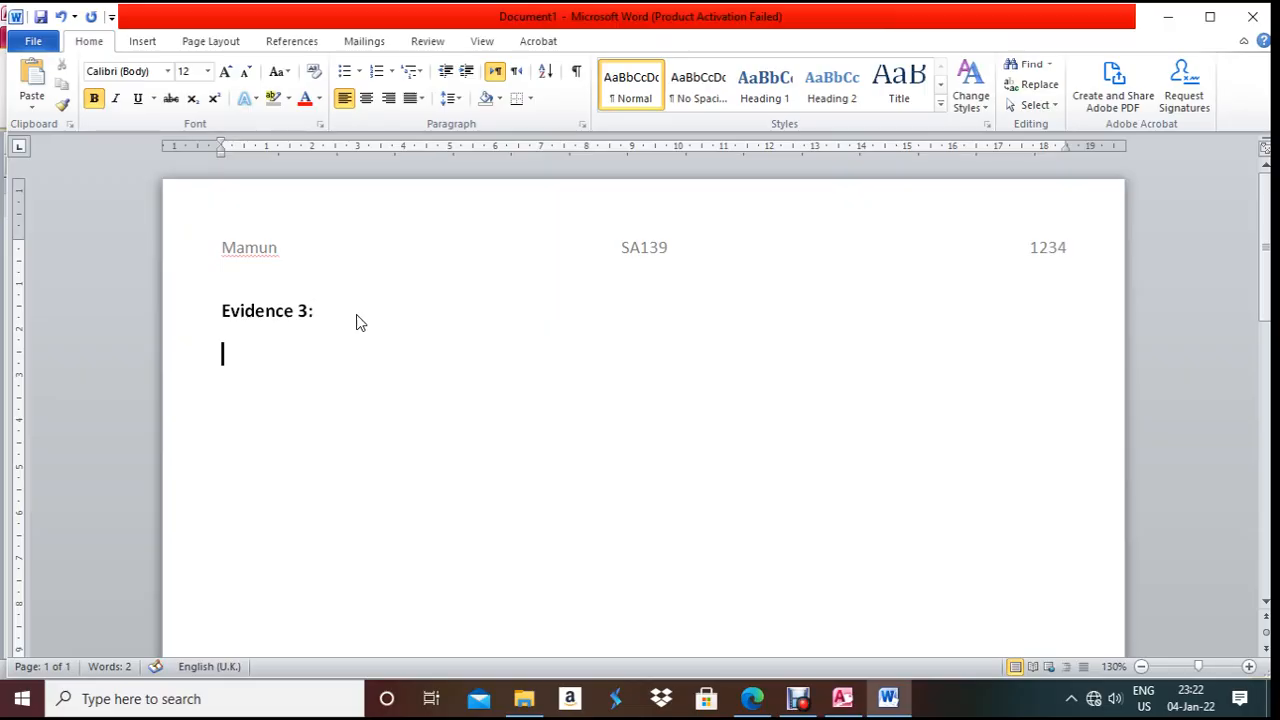
click(842, 698)
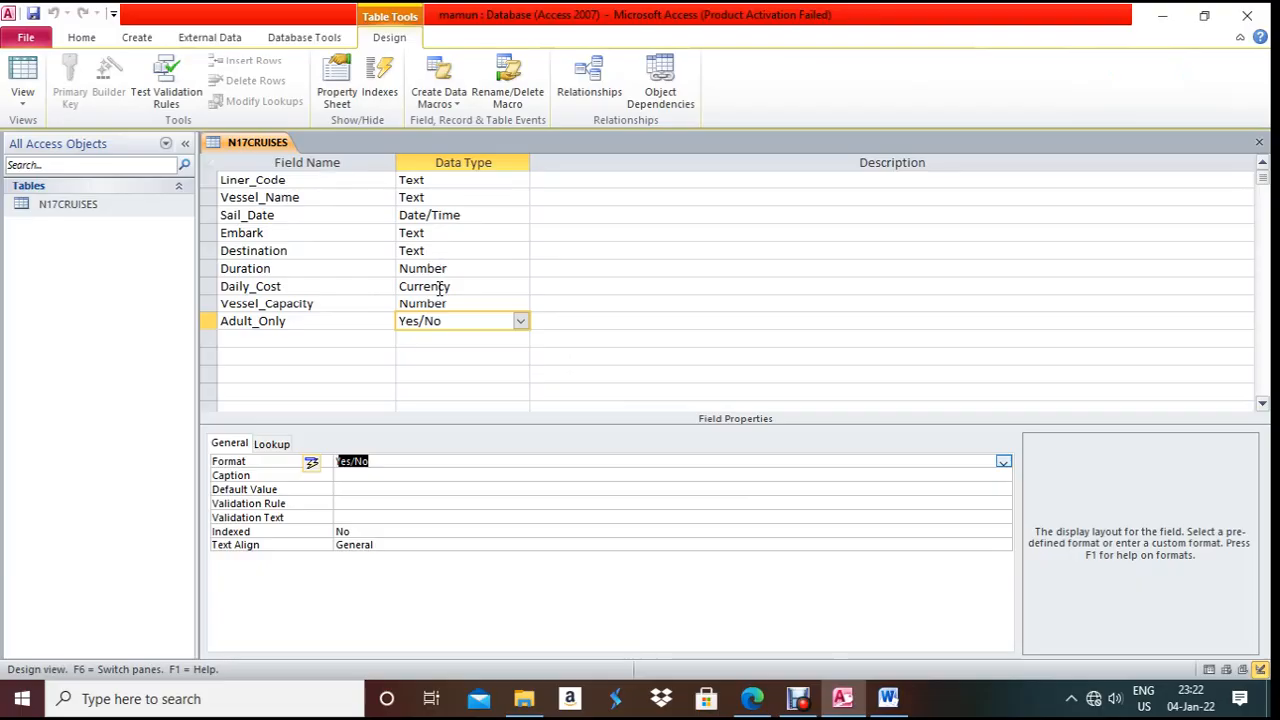
- Paste a screenshot of the N17CRUISES design with Daily_Cost selected, cropped to the field grid
click(441, 288)
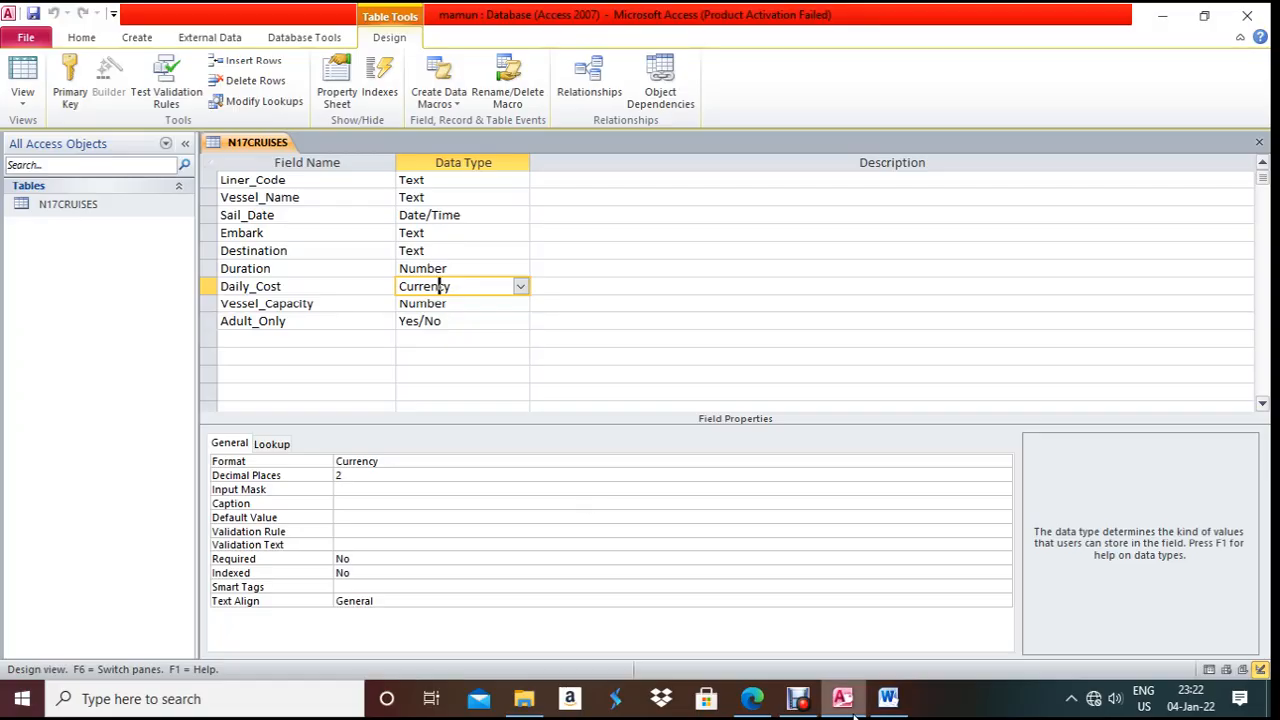
click(888, 699)
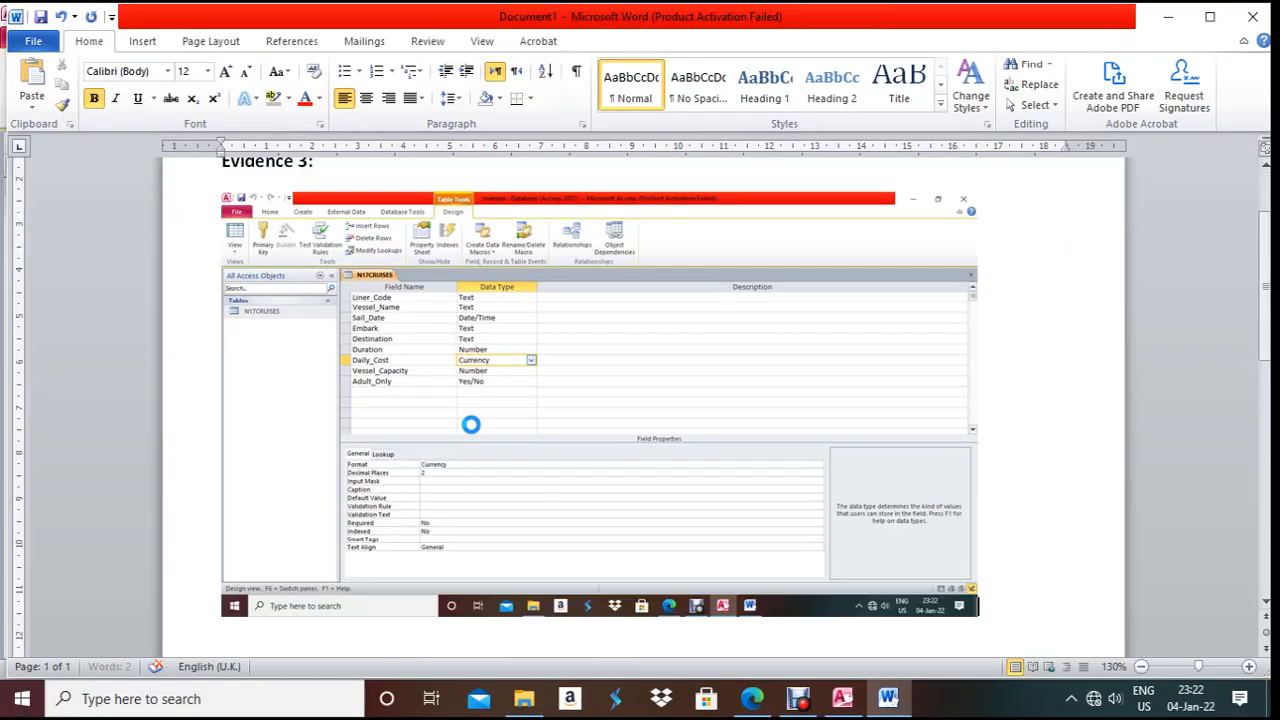
click(488, 405)
click(612, 42)
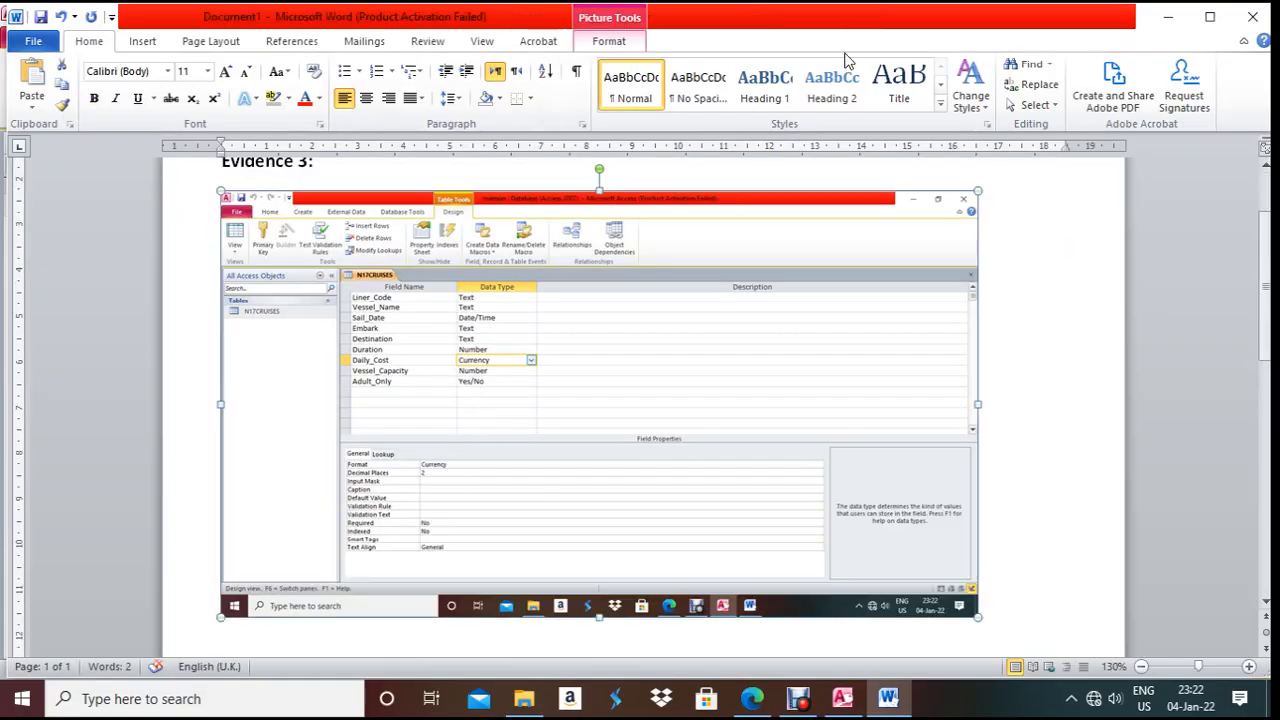
click(1117, 72)
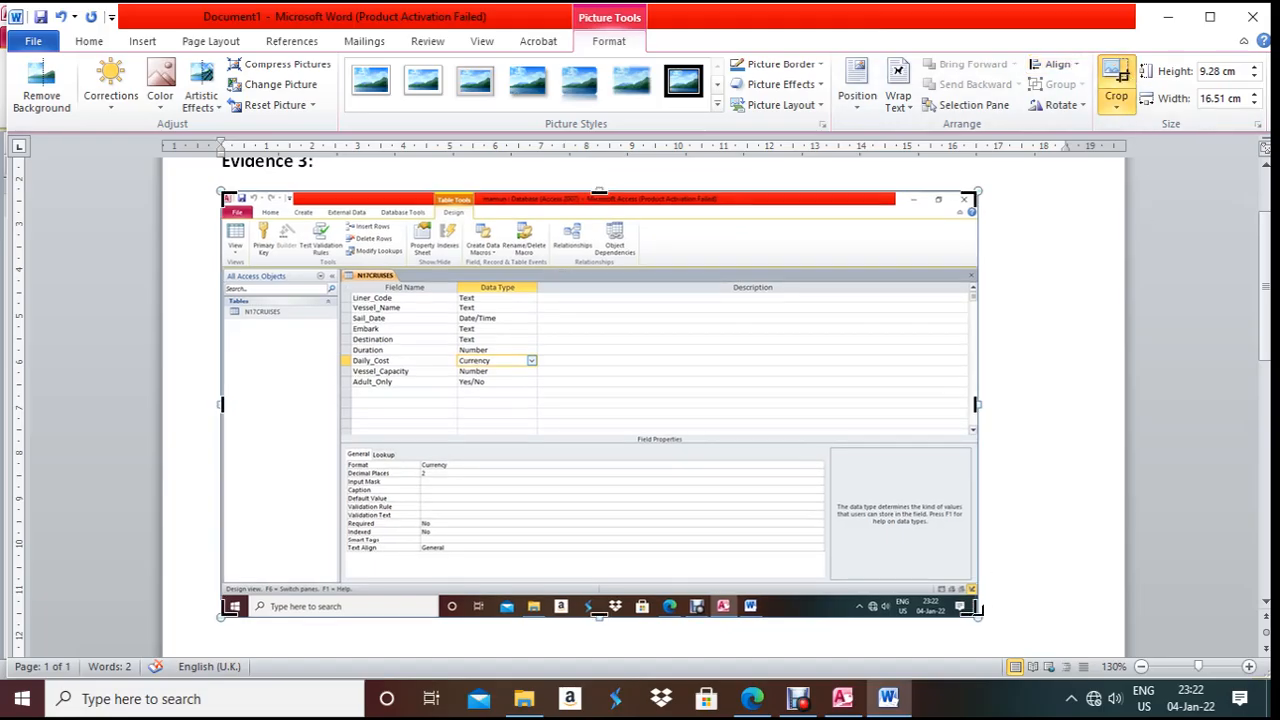
drag(579, 550, 541, 577)
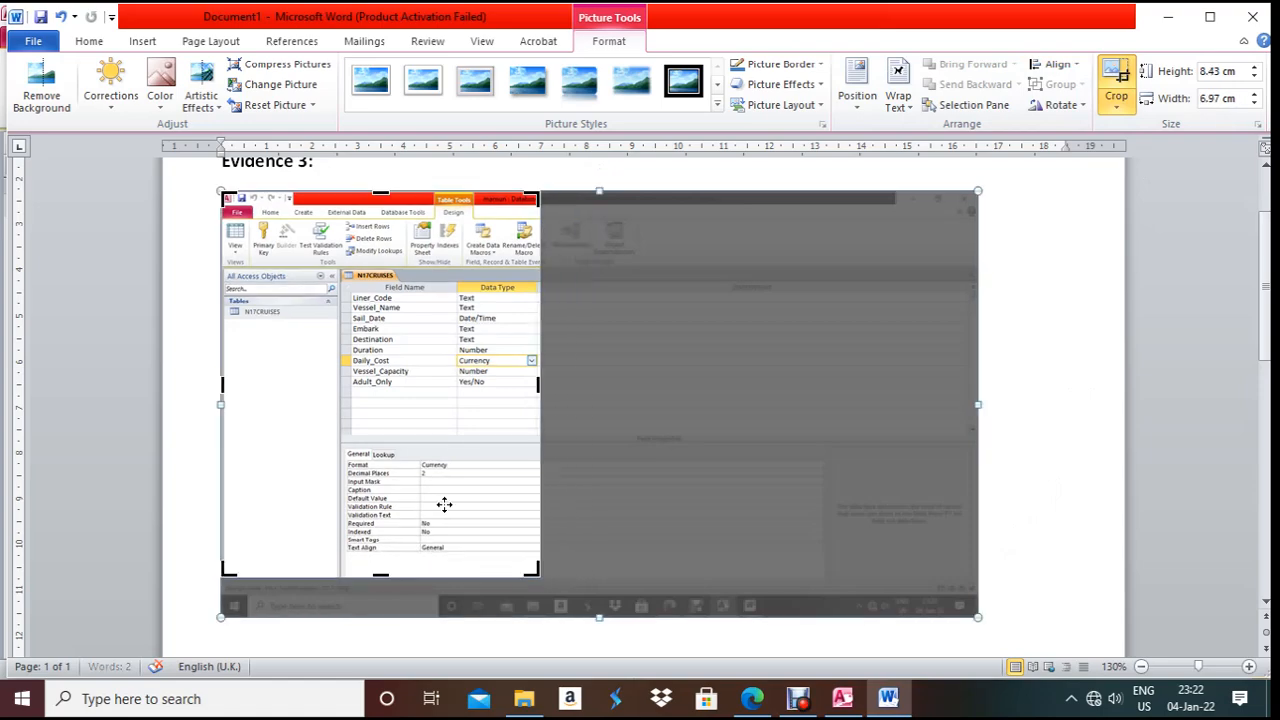
drag(226, 196, 335, 262)
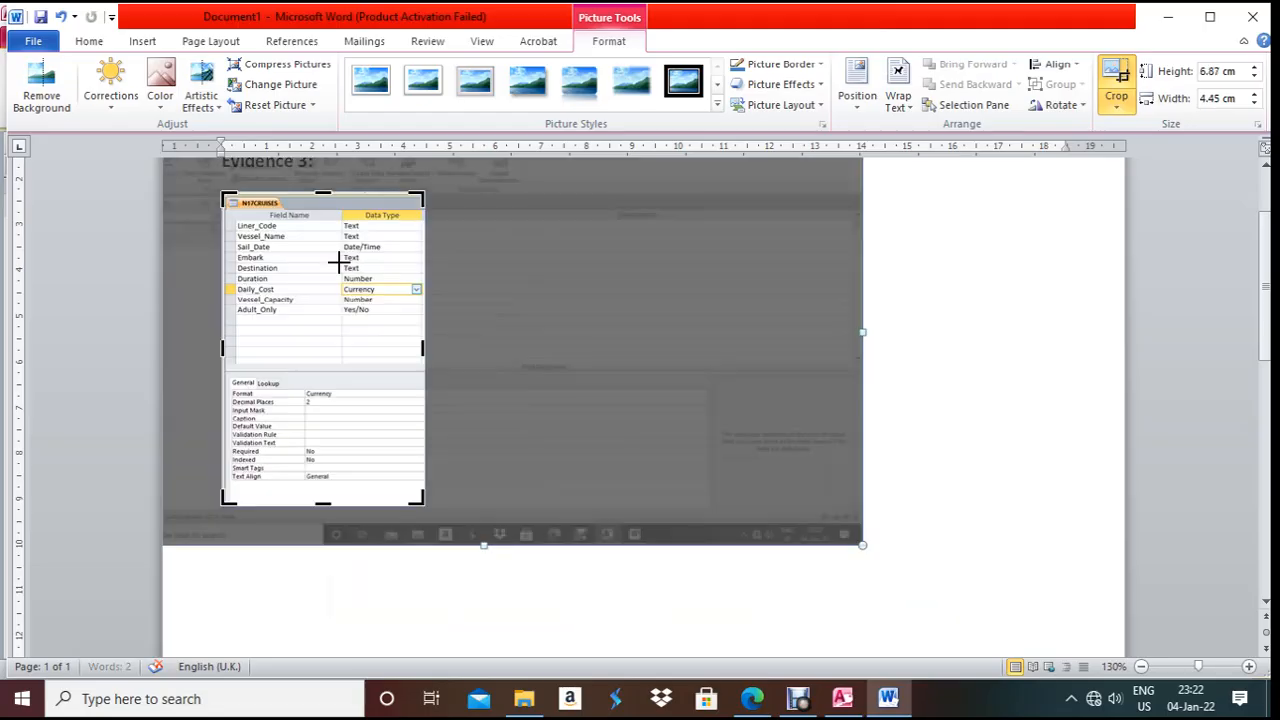
click(891, 221)
- Enlarge the cropped screenshot, making it wider and taller
click(418, 292)
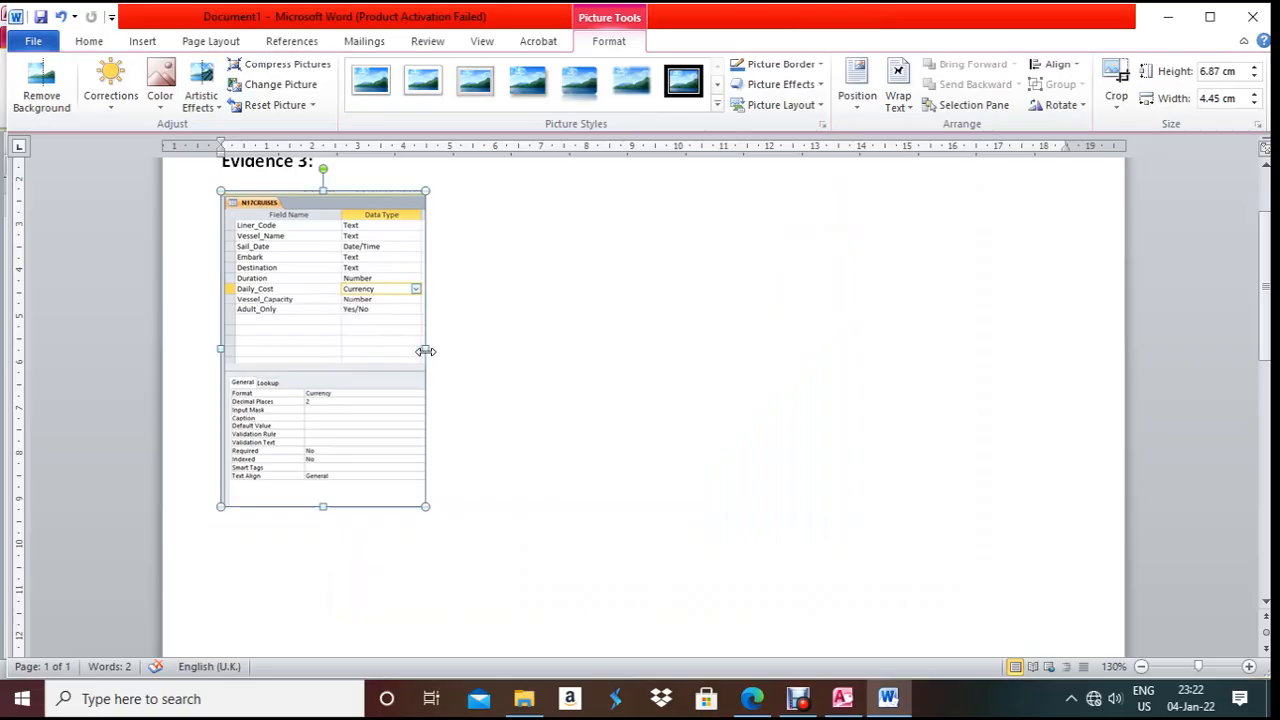
drag(428, 348, 706, 391)
drag(463, 506, 466, 549)
click(740, 550)
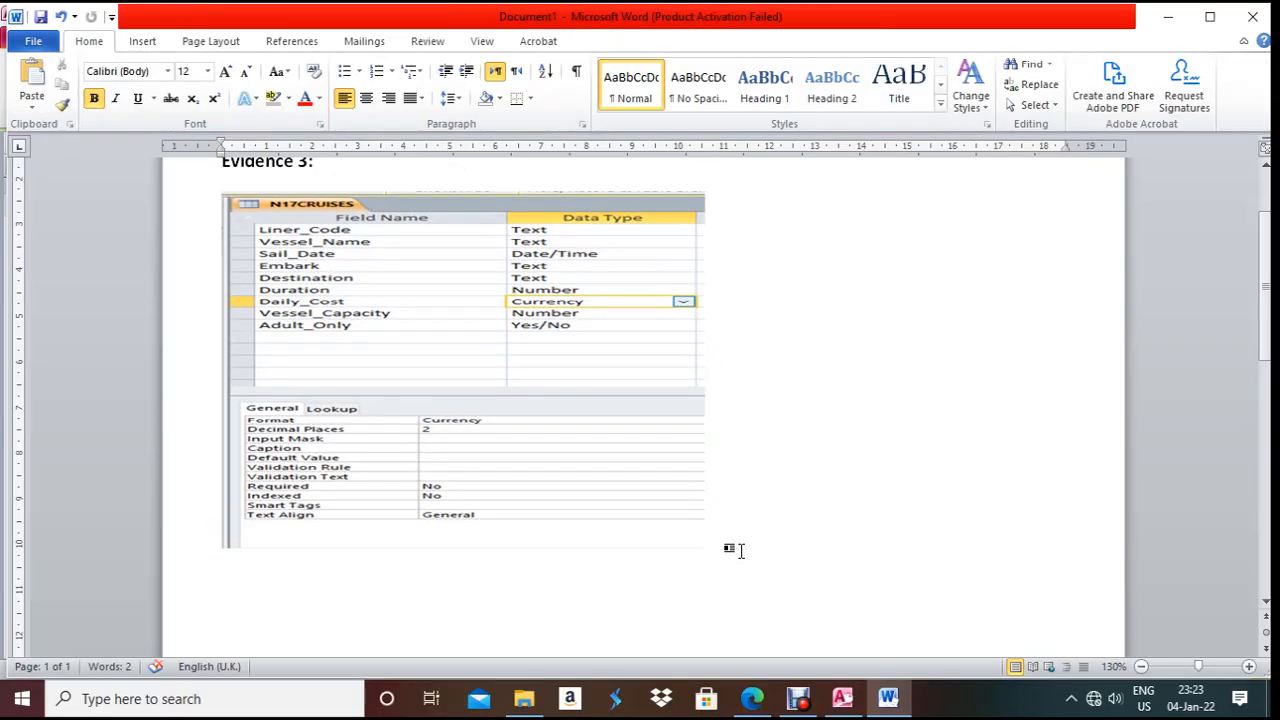
- Caption the picture 'Figure: Data type of Cruise Table' on the line below it
key(Return)
text(Fig)
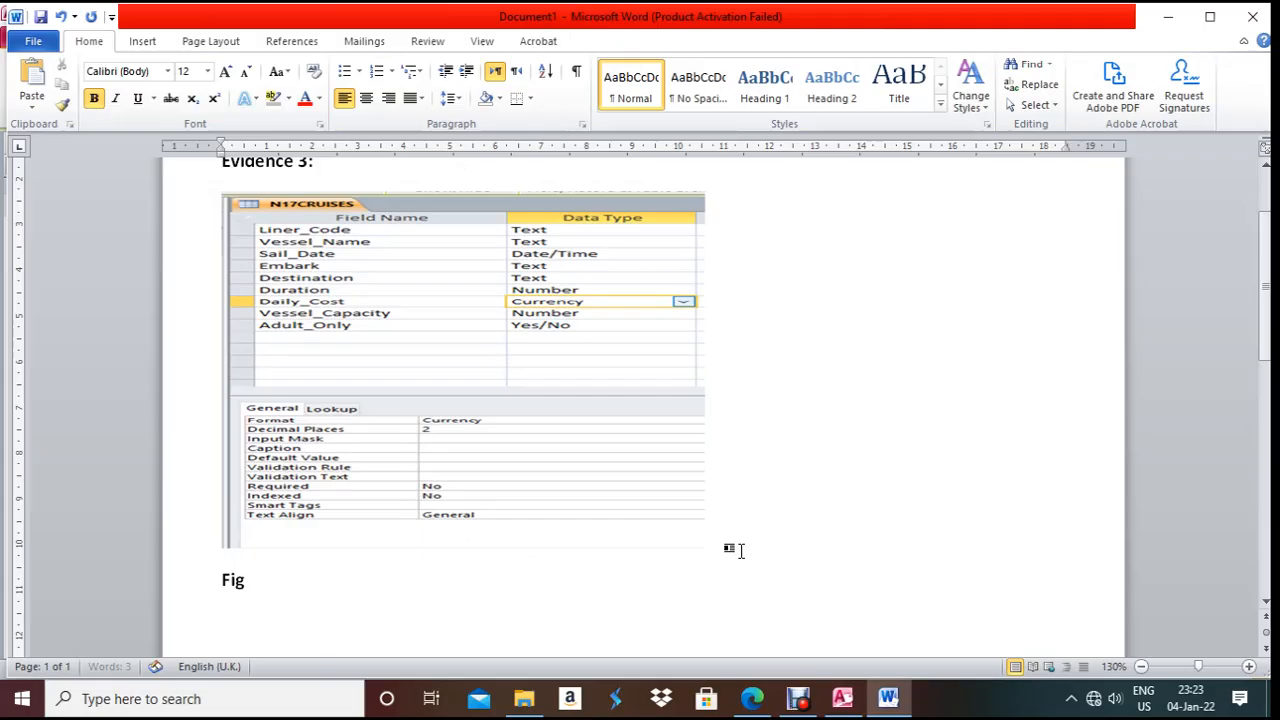
text(ure: Da)
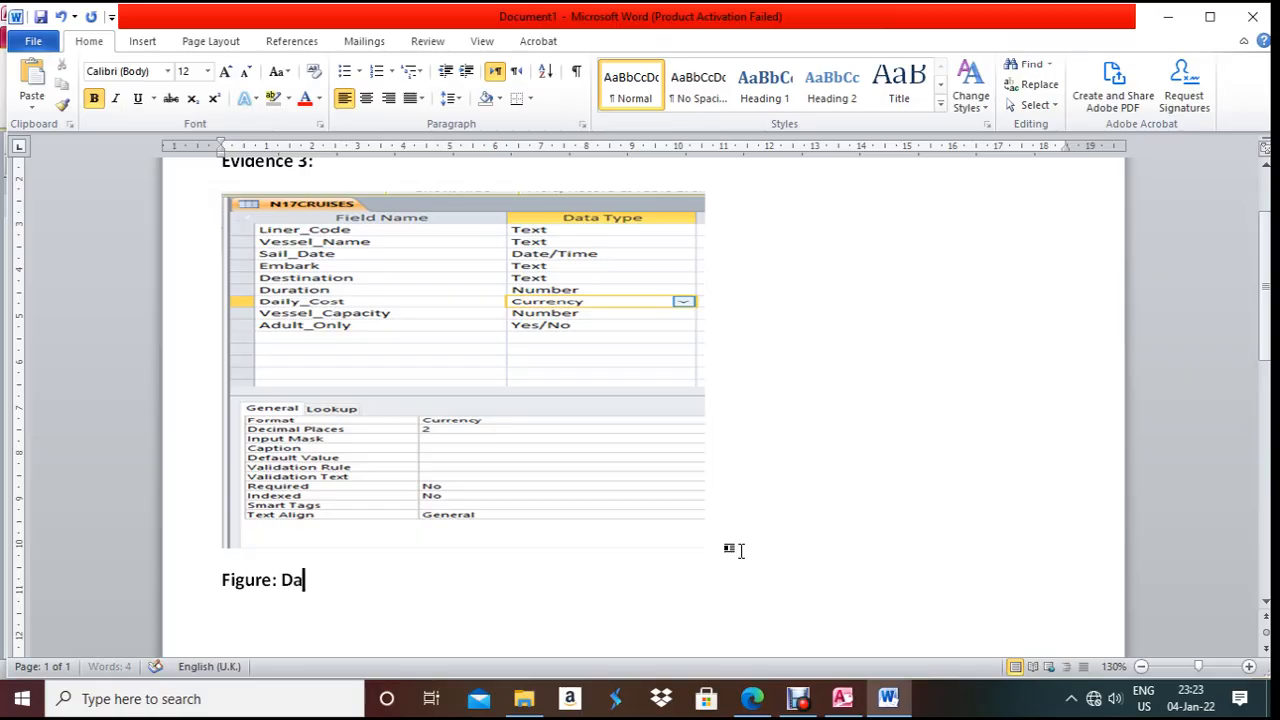
text(tatype)
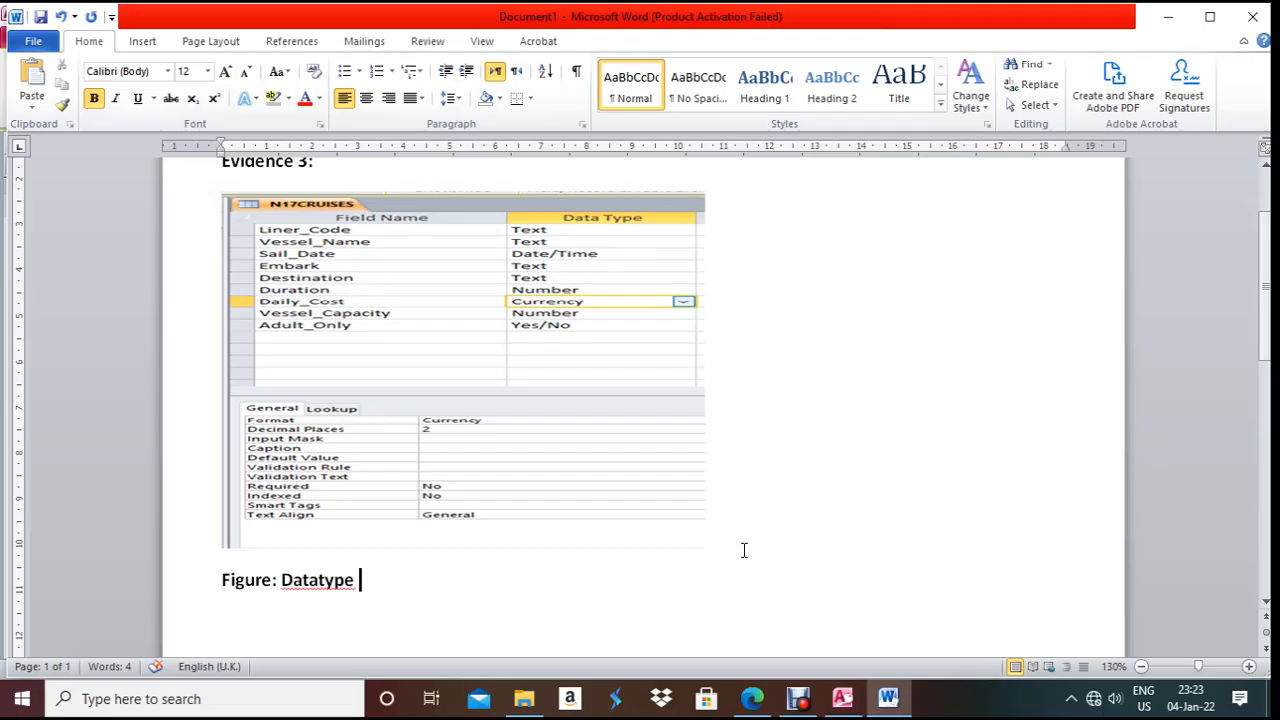
click(318, 580)
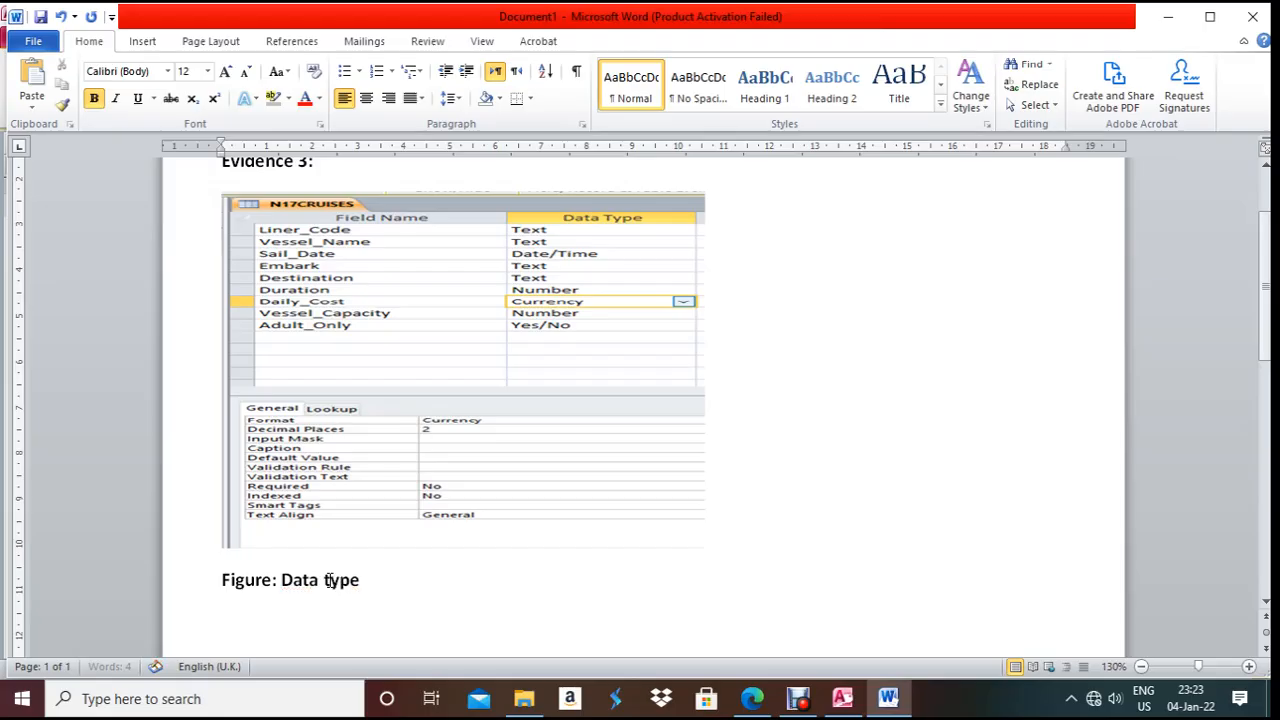
click(398, 580)
text(of Cruise)
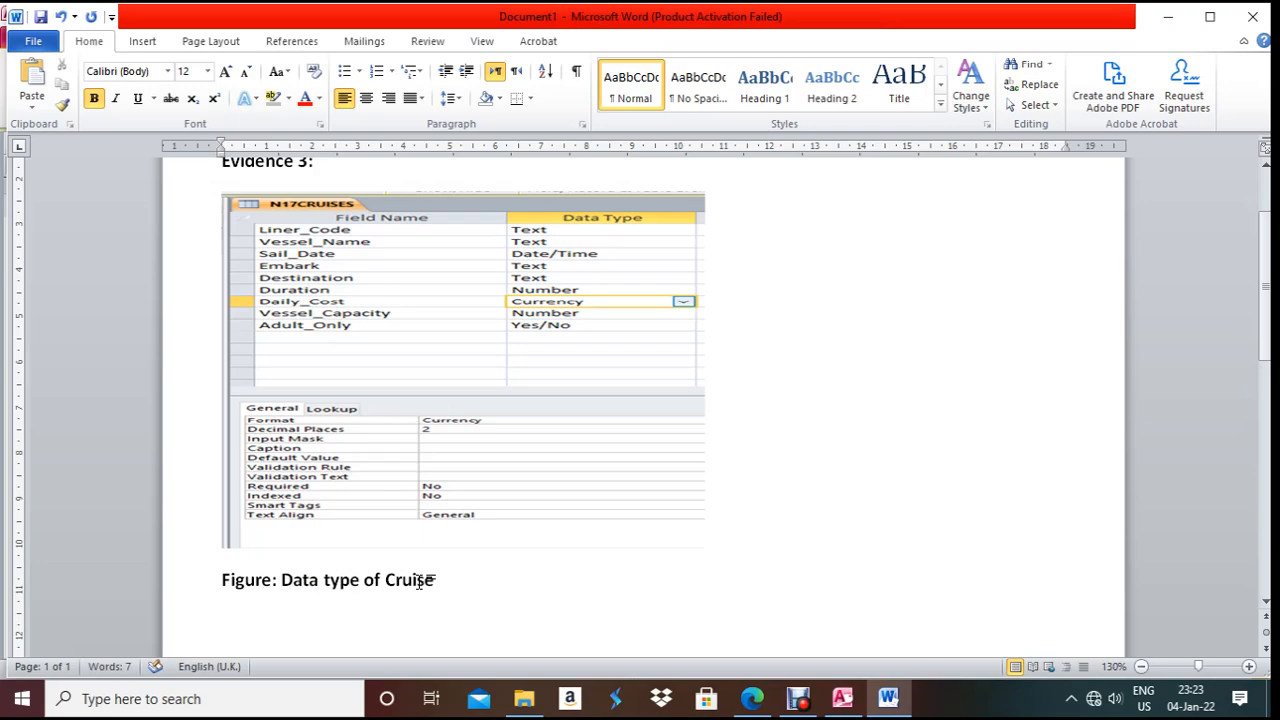
text( Table)
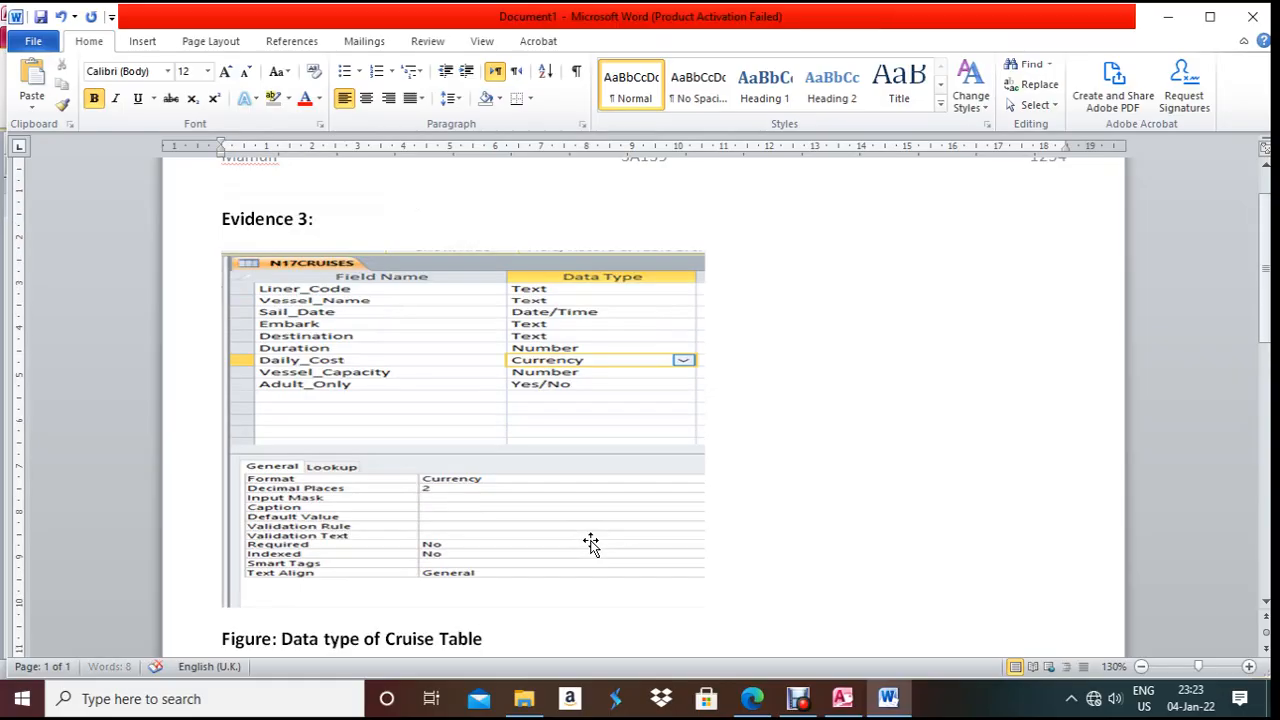
- Make the screenshot slightly narrower and taller, then minimize Word and bring back the exam paper
click(474, 416)
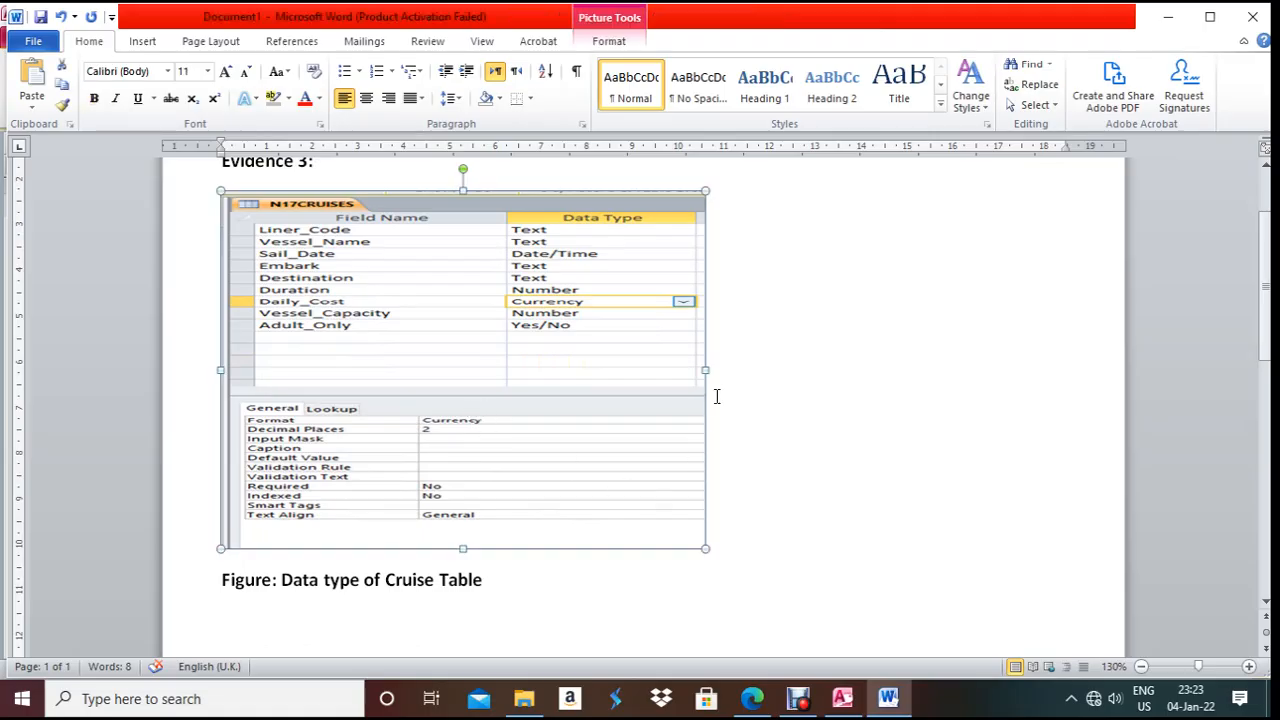
drag(705, 368, 671, 370)
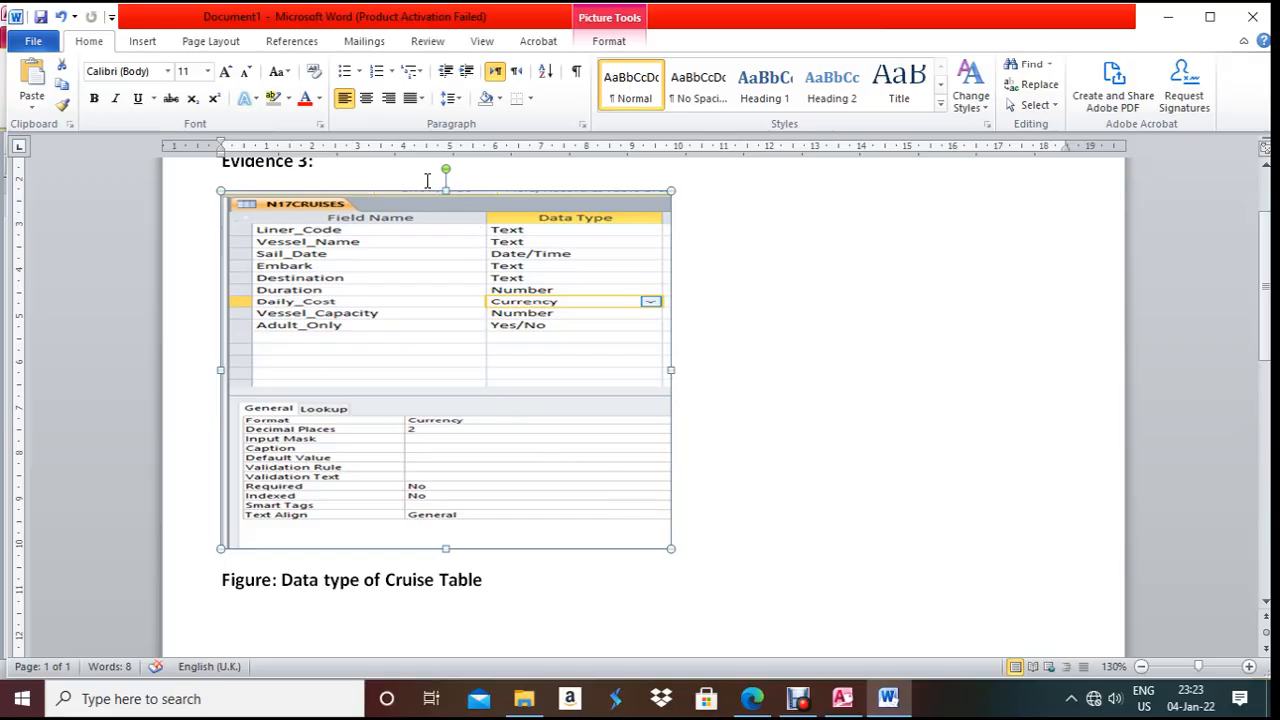
drag(449, 186, 449, 170)
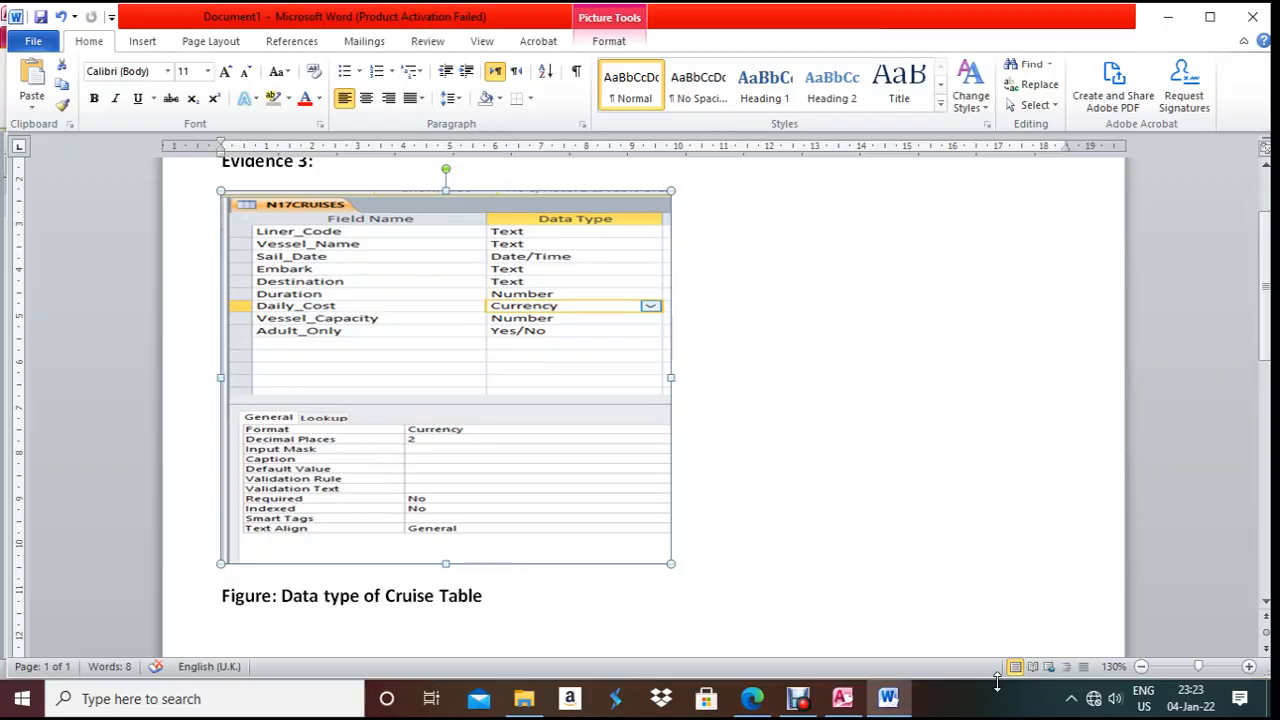
click(889, 698)
click(752, 700)
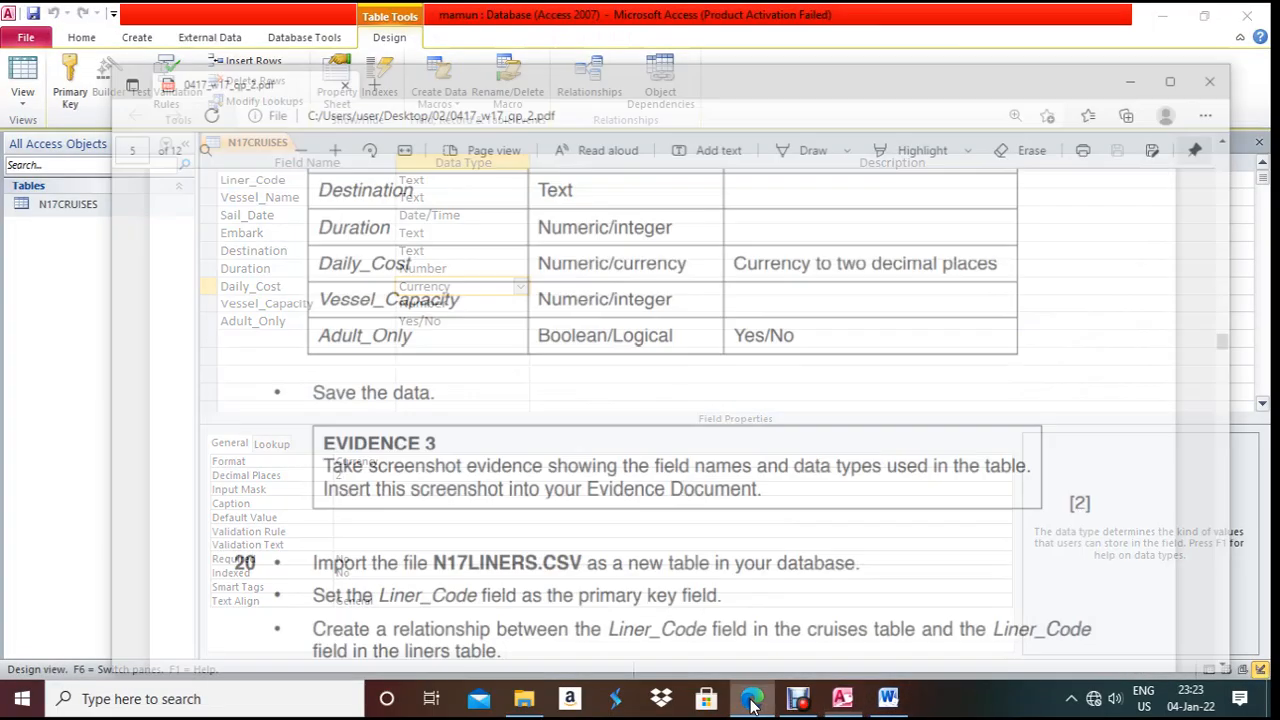
- Scroll the exam paper to question 20, then close the N17CRUISES design view in Access
scroll(386, 437, down, 3)
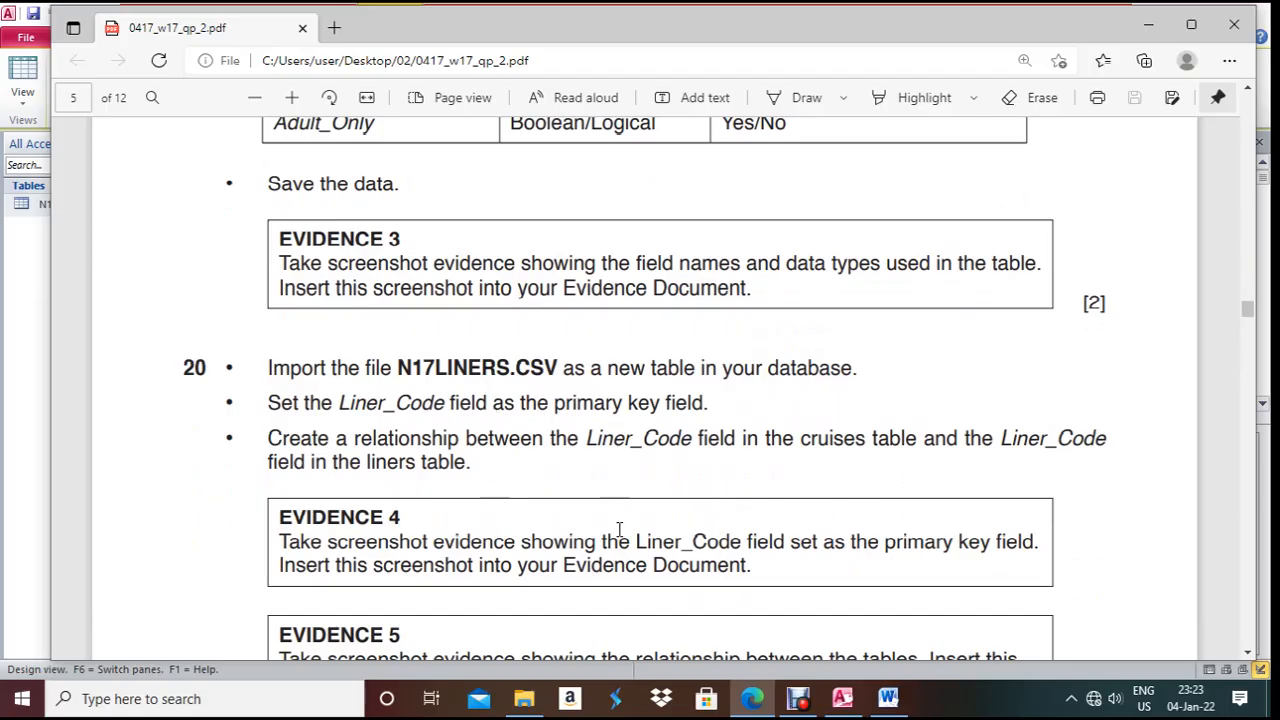
click(752, 698)
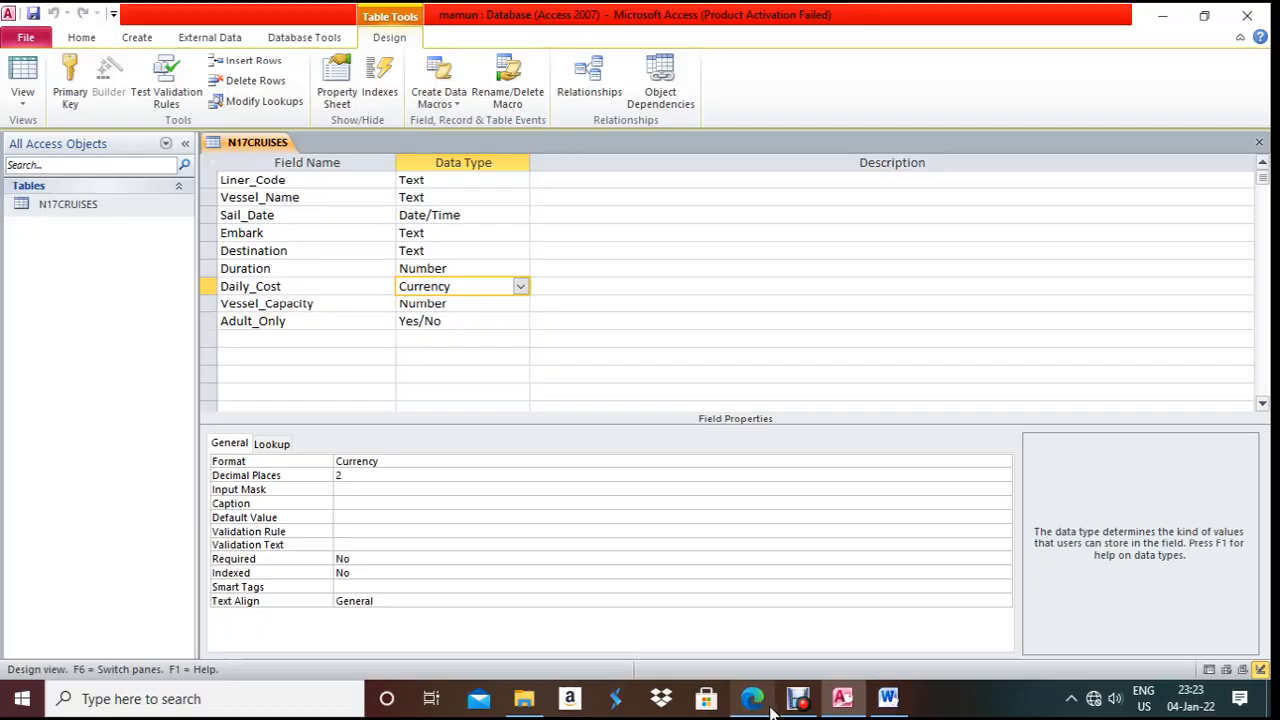
key(ctrl+w)
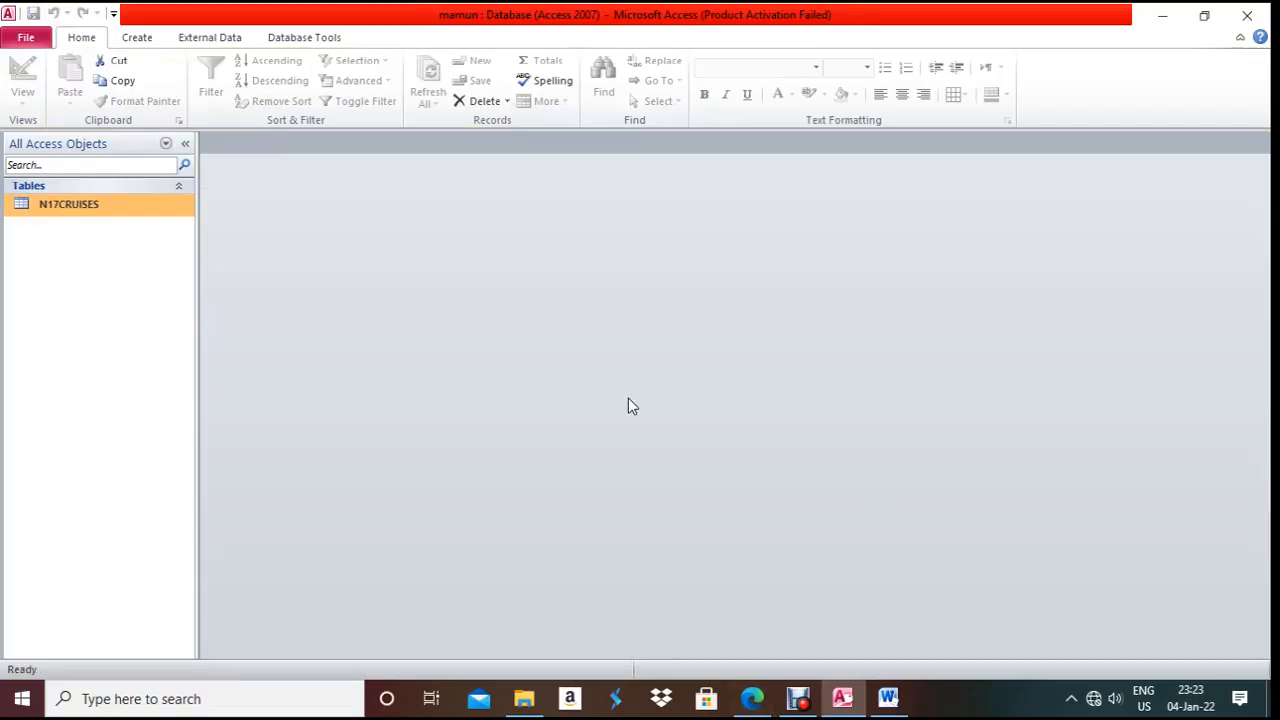
- Start a Text File import of N17LINERS.CSV into a new table, choosing delimited format
click(232, 40)
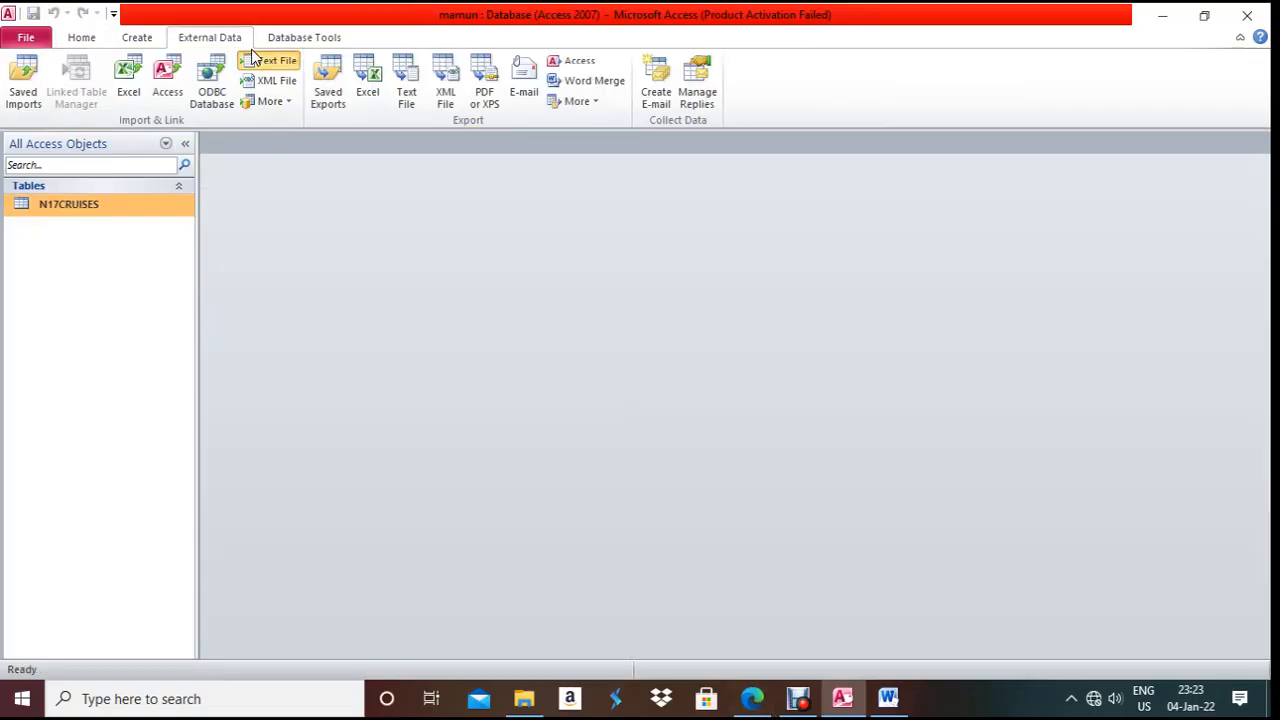
click(268, 60)
click(910, 218)
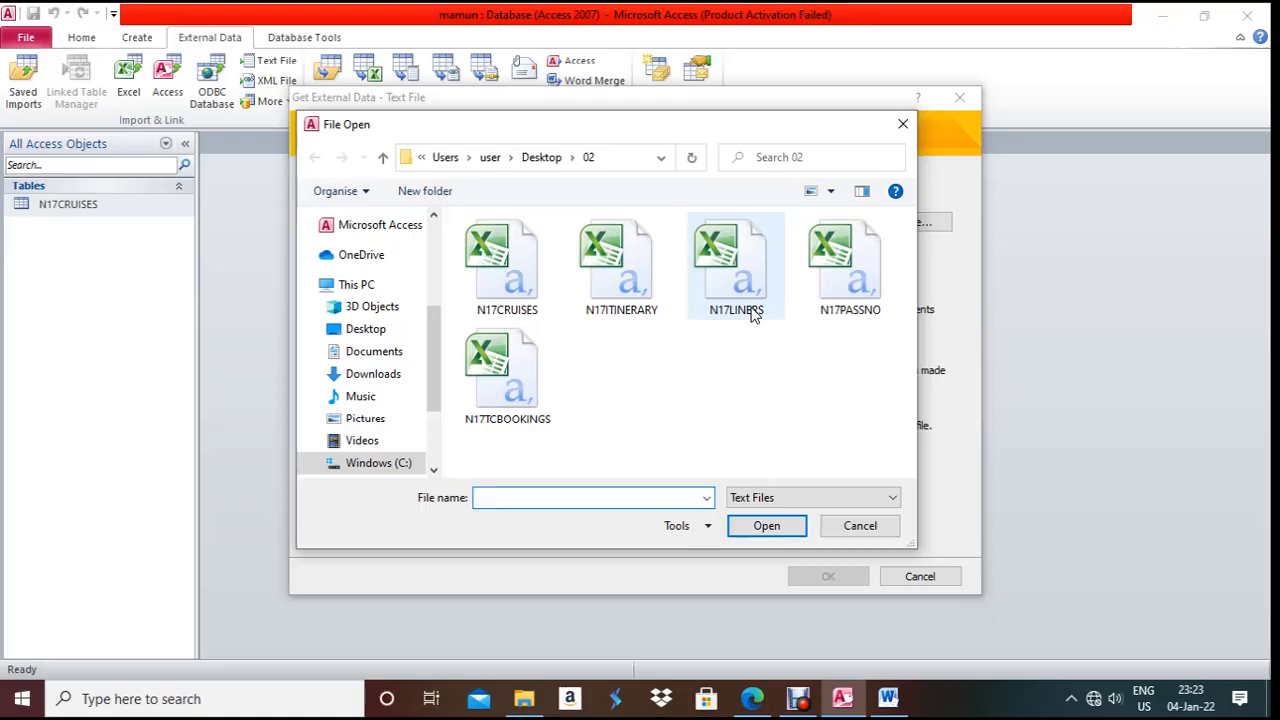
double_click(751, 309)
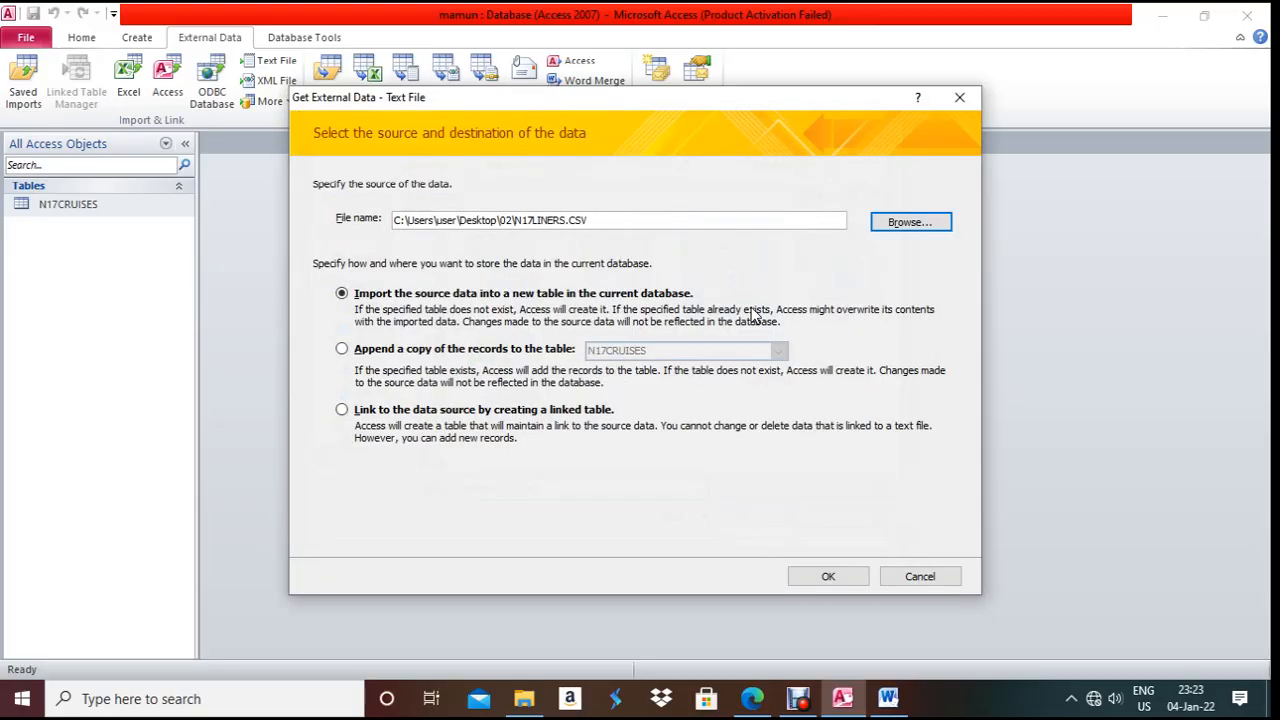
click(812, 577)
click(812, 531)
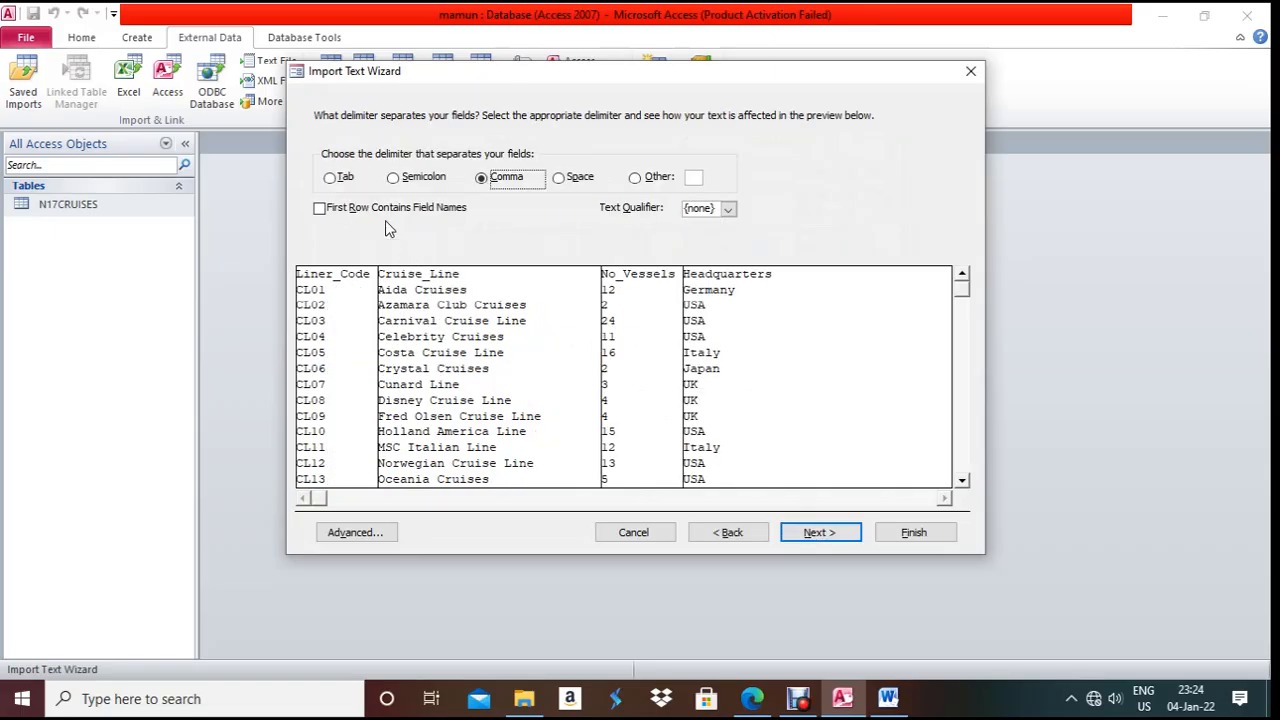
- Use the first row as field names, set Liner_Code as primary key, and finish importing as N17LINERS
click(385, 216)
click(813, 536)
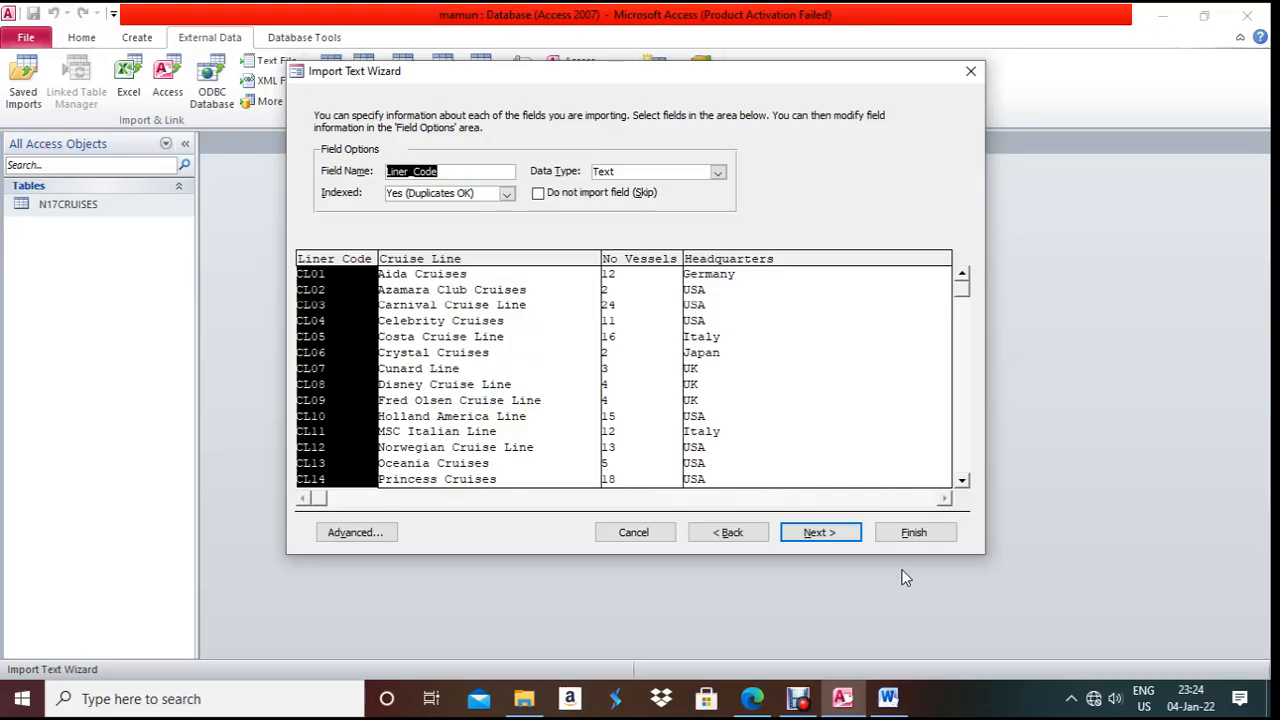
click(819, 536)
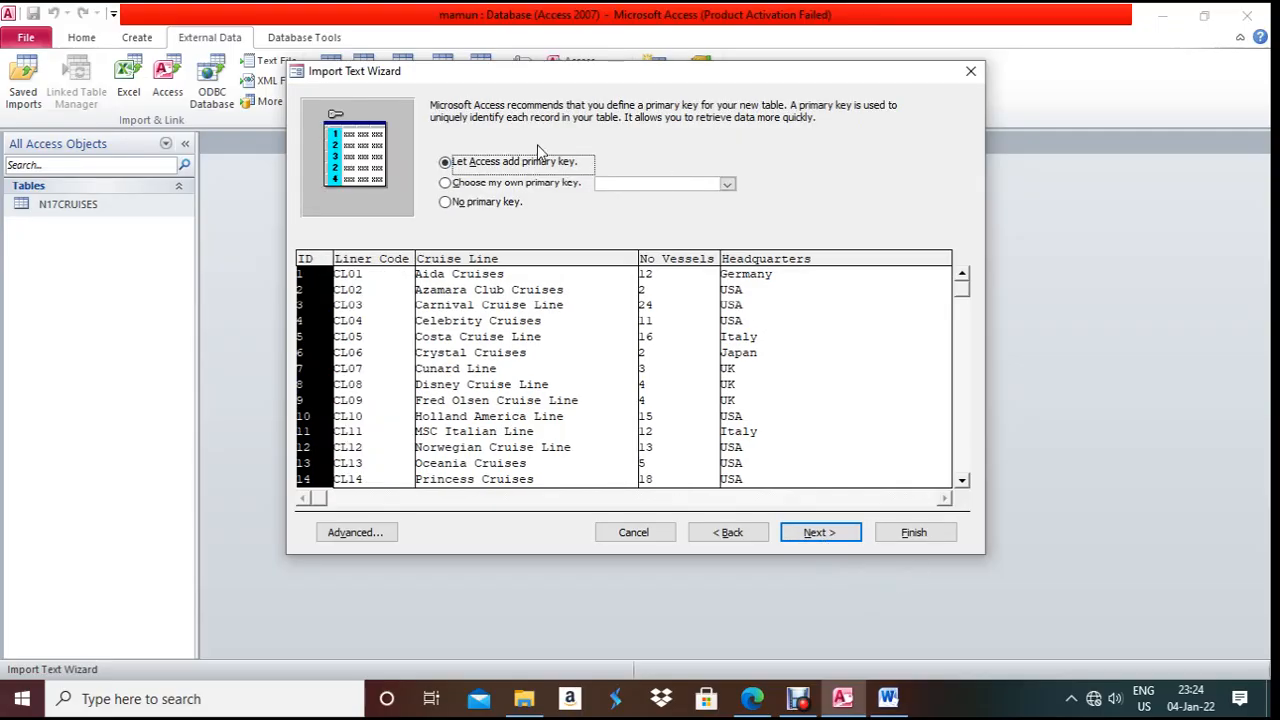
click(514, 184)
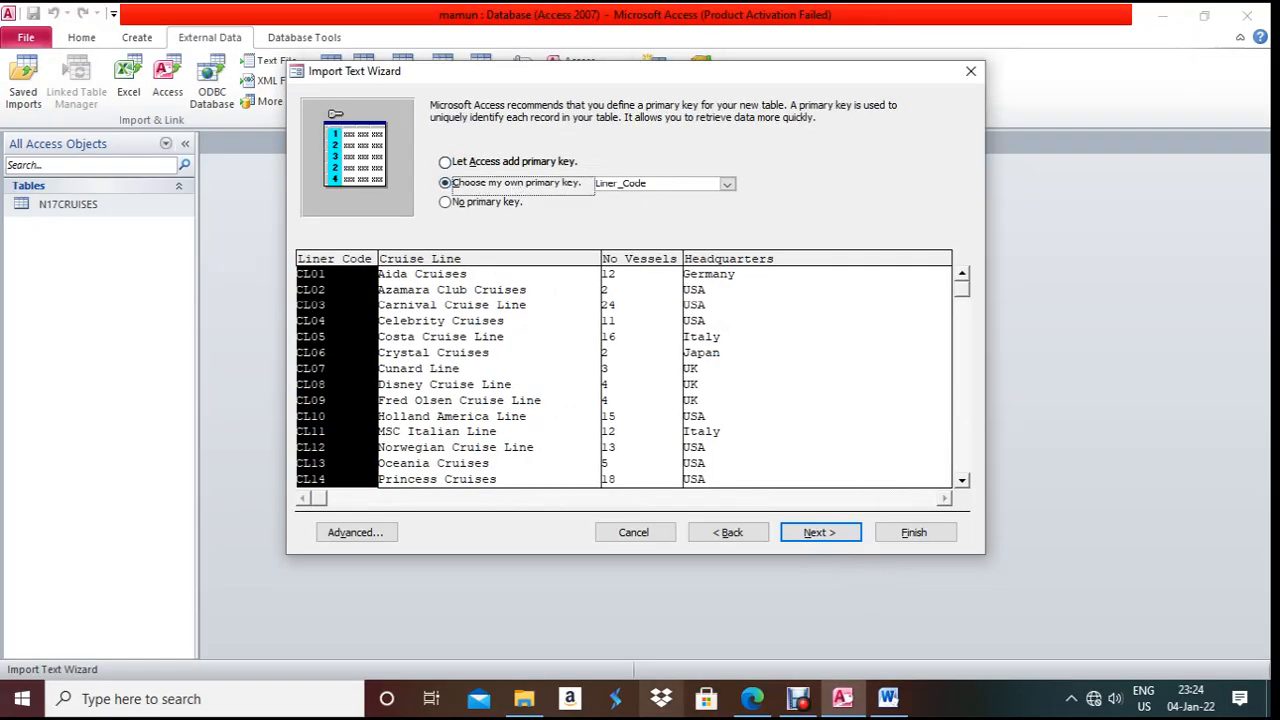
click(752, 698)
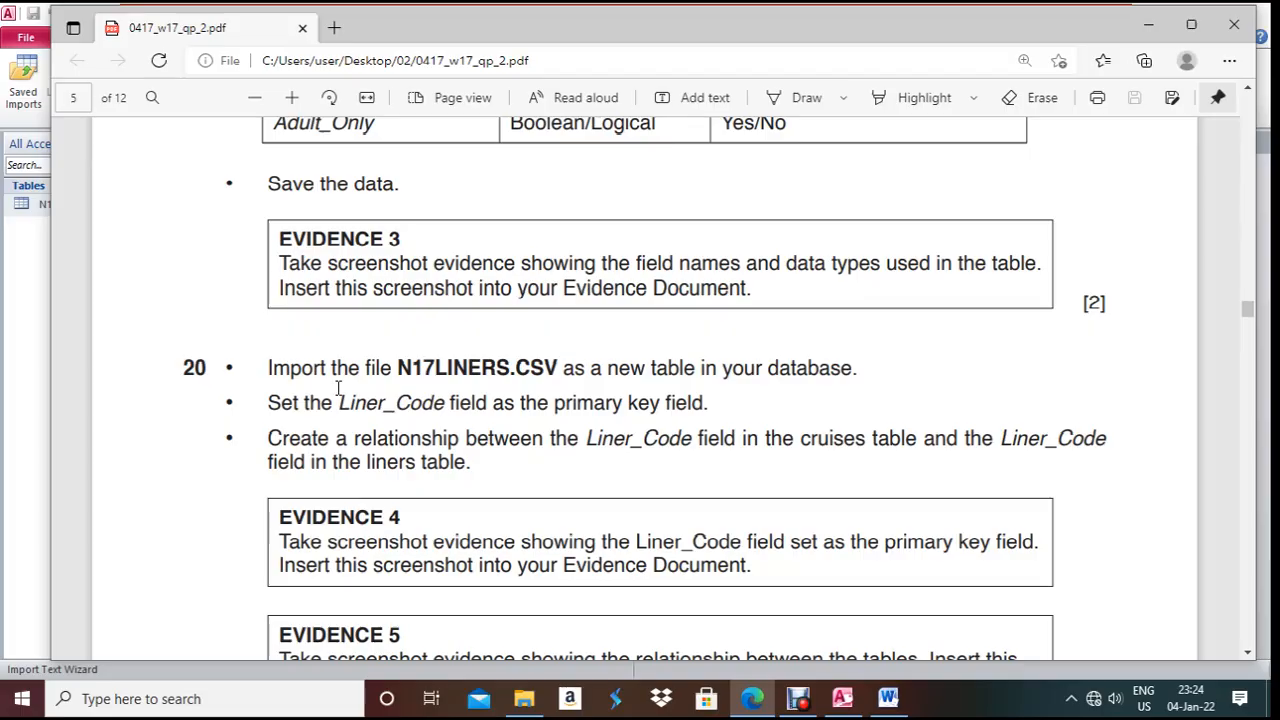
drag(322, 402, 446, 402)
click(752, 698)
click(806, 528)
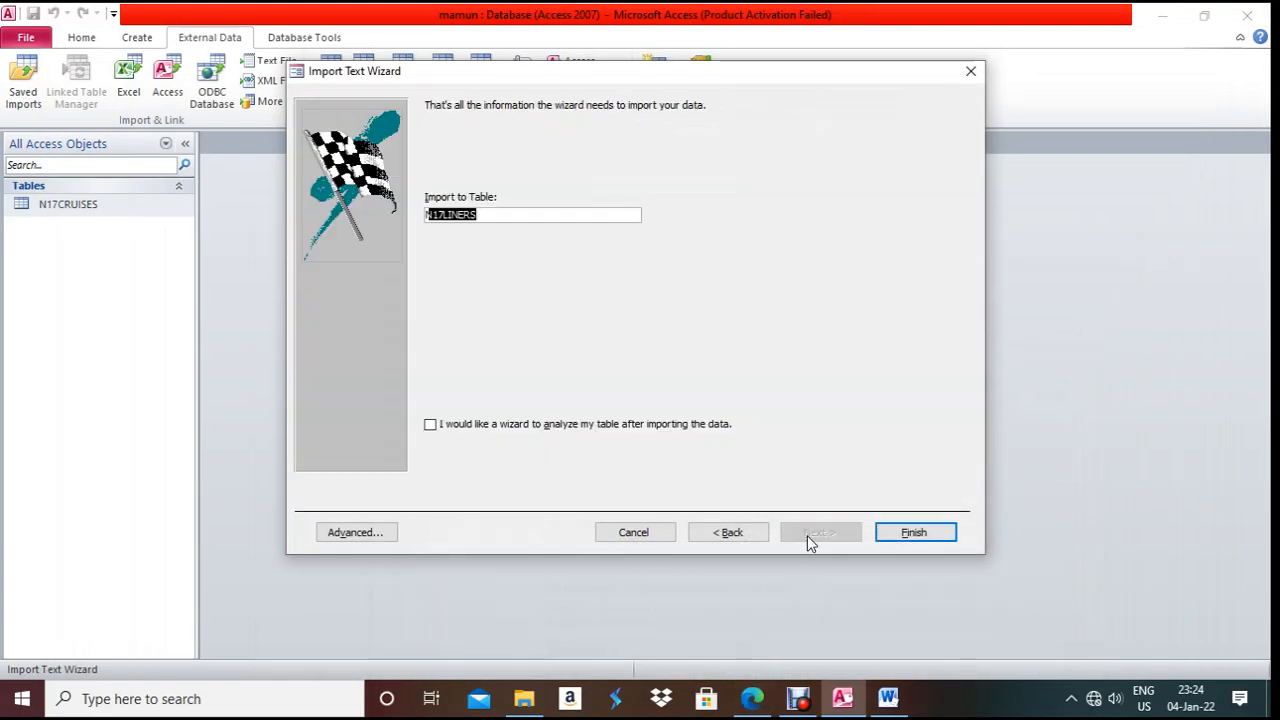
click(939, 535)
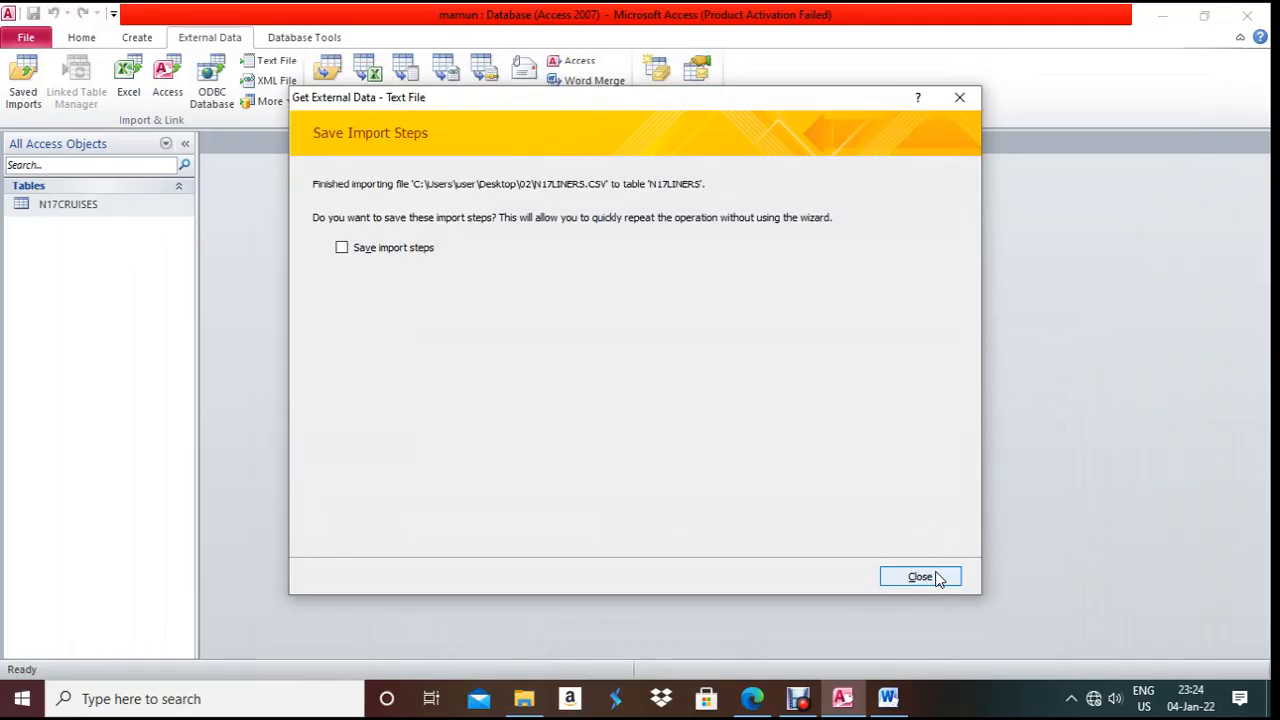
click(918, 577)
- Scroll the exam paper down to the Evidence 4 and Evidence 5 instructions, then minimize it
click(755, 700)
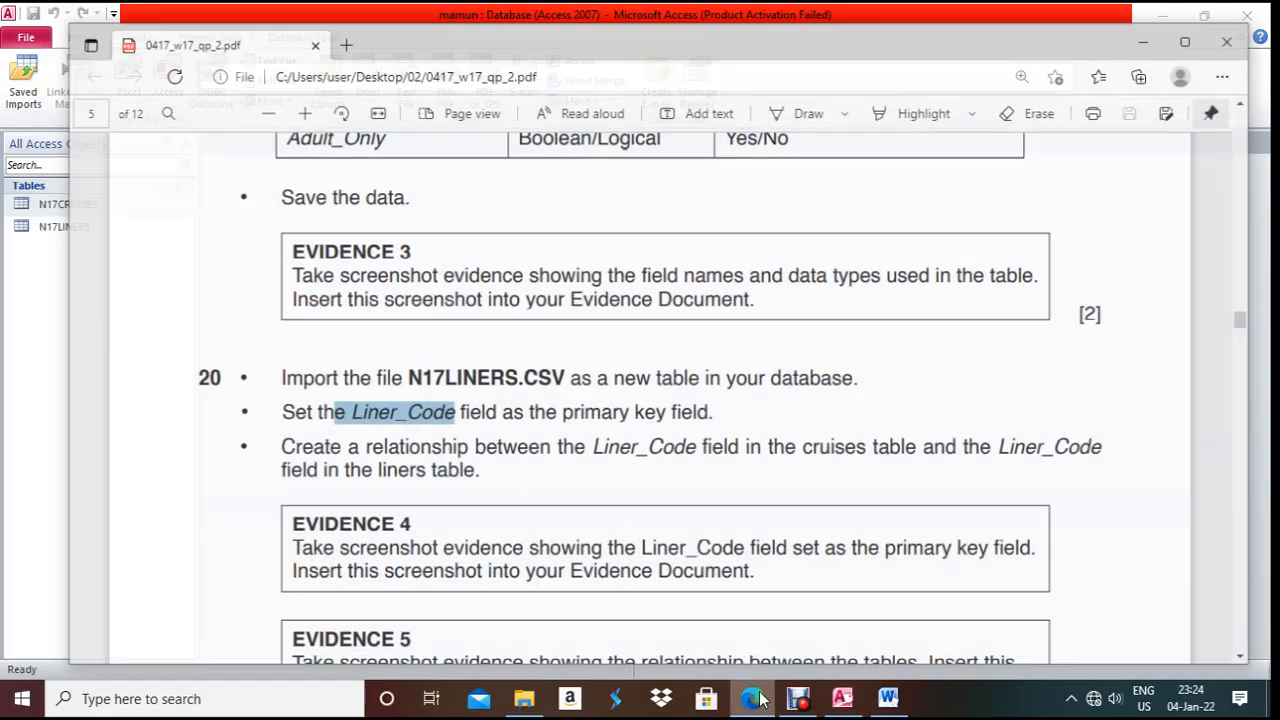
scroll(640, 457, down, 1)
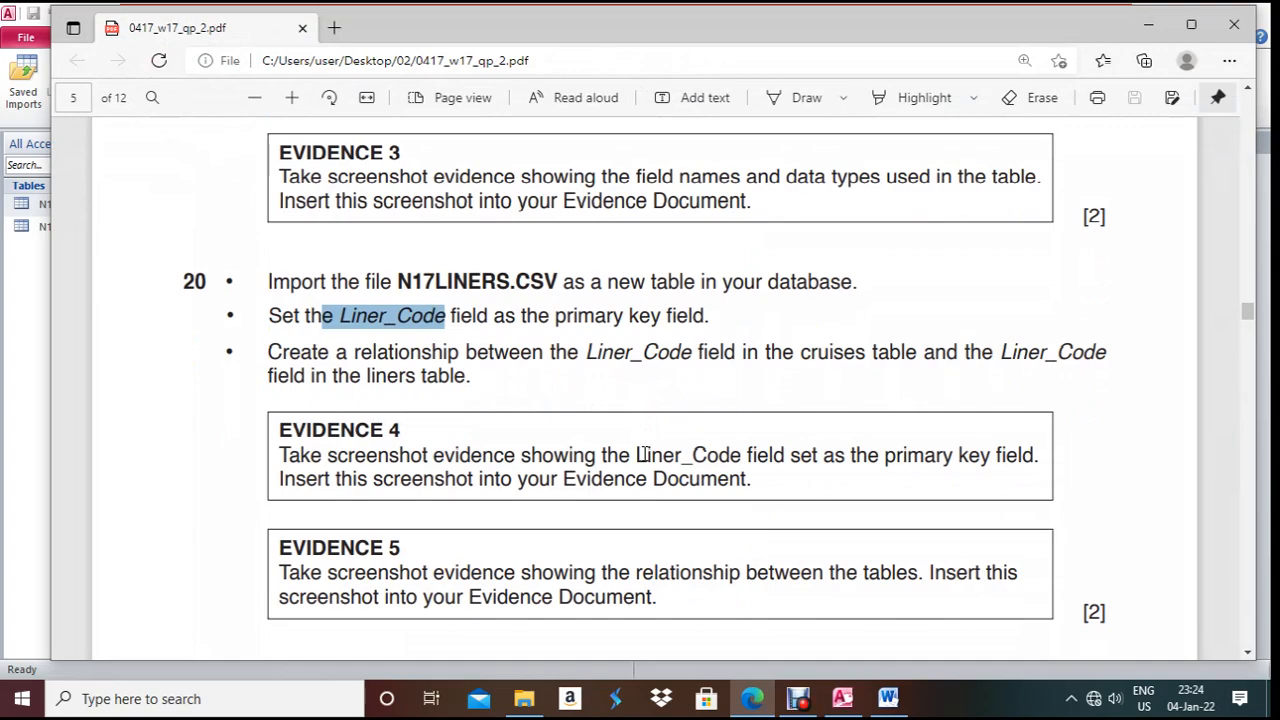
click(752, 700)
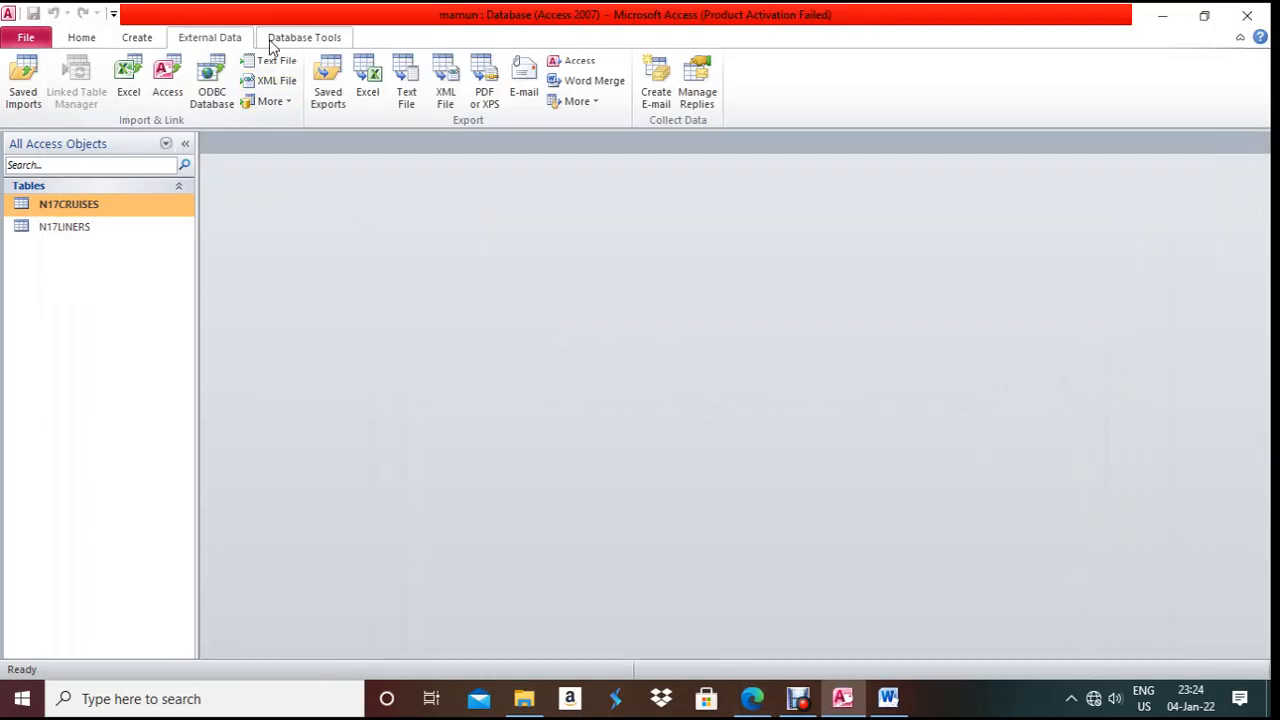
- Open the Relationships window and add the N17LINERS and N17CRUISES tables
click(274, 40)
click(223, 80)
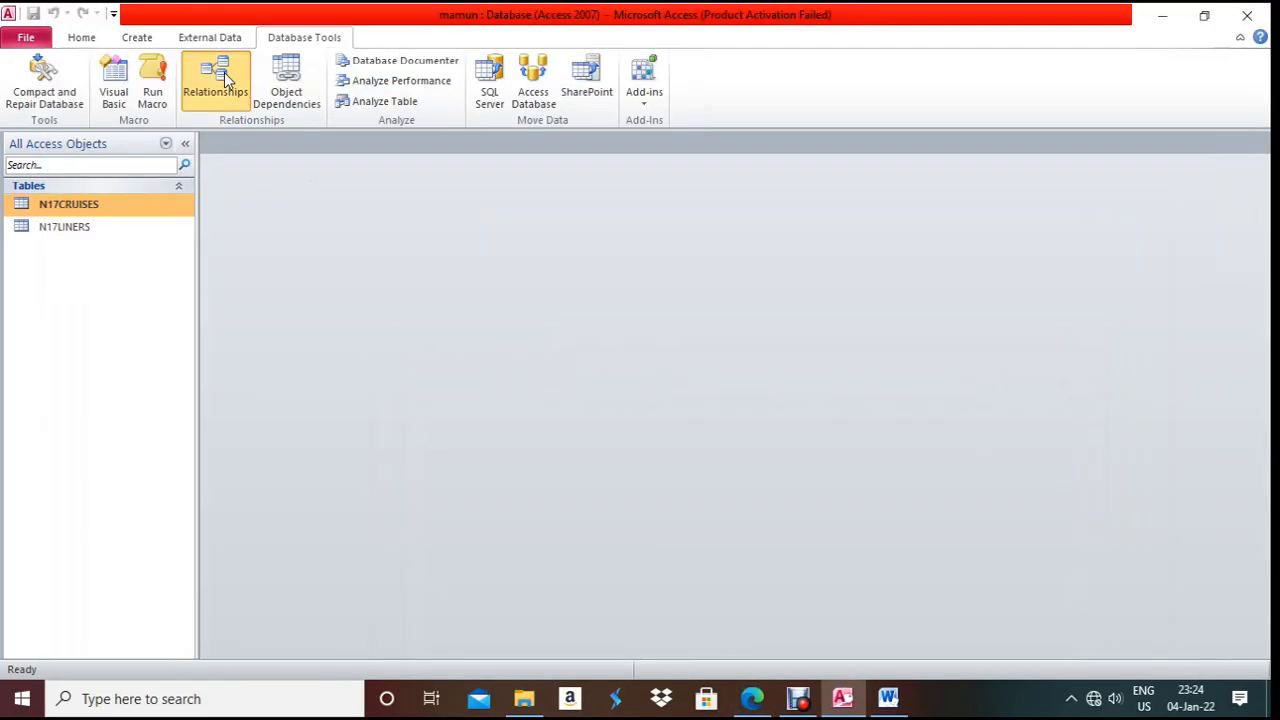
click(560, 207)
shift+click(550, 195)
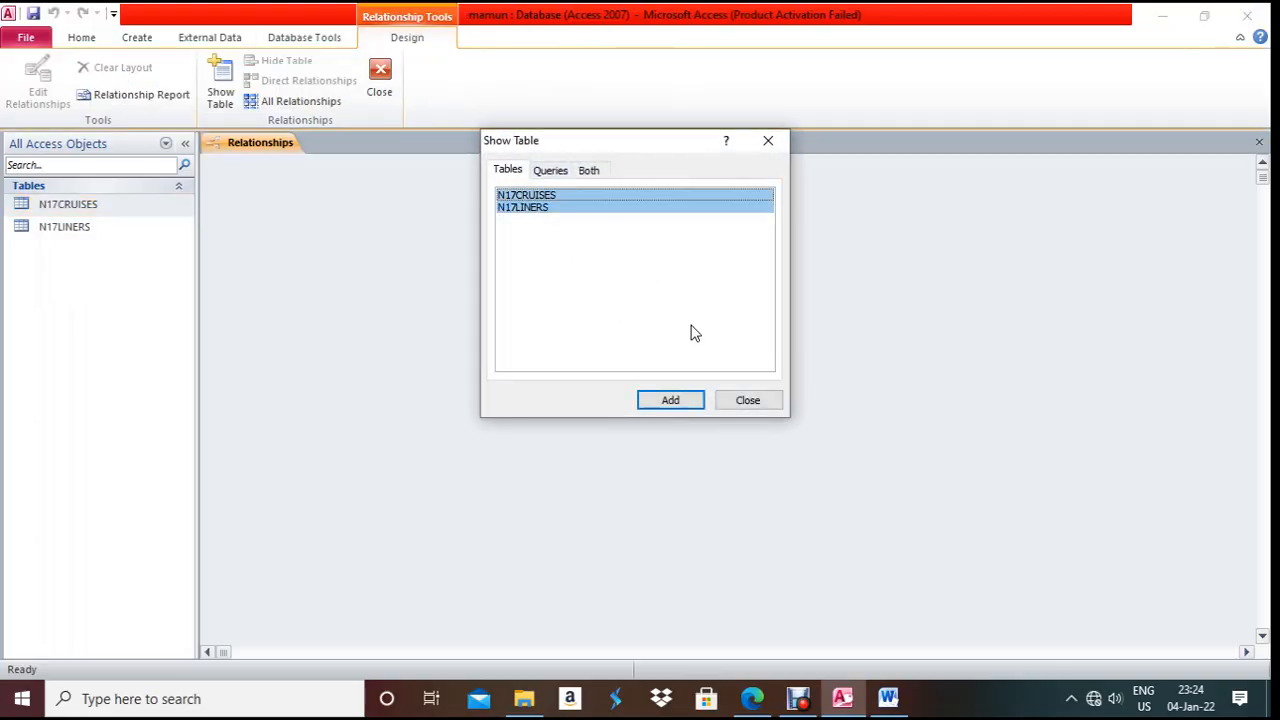
click(688, 405)
click(740, 403)
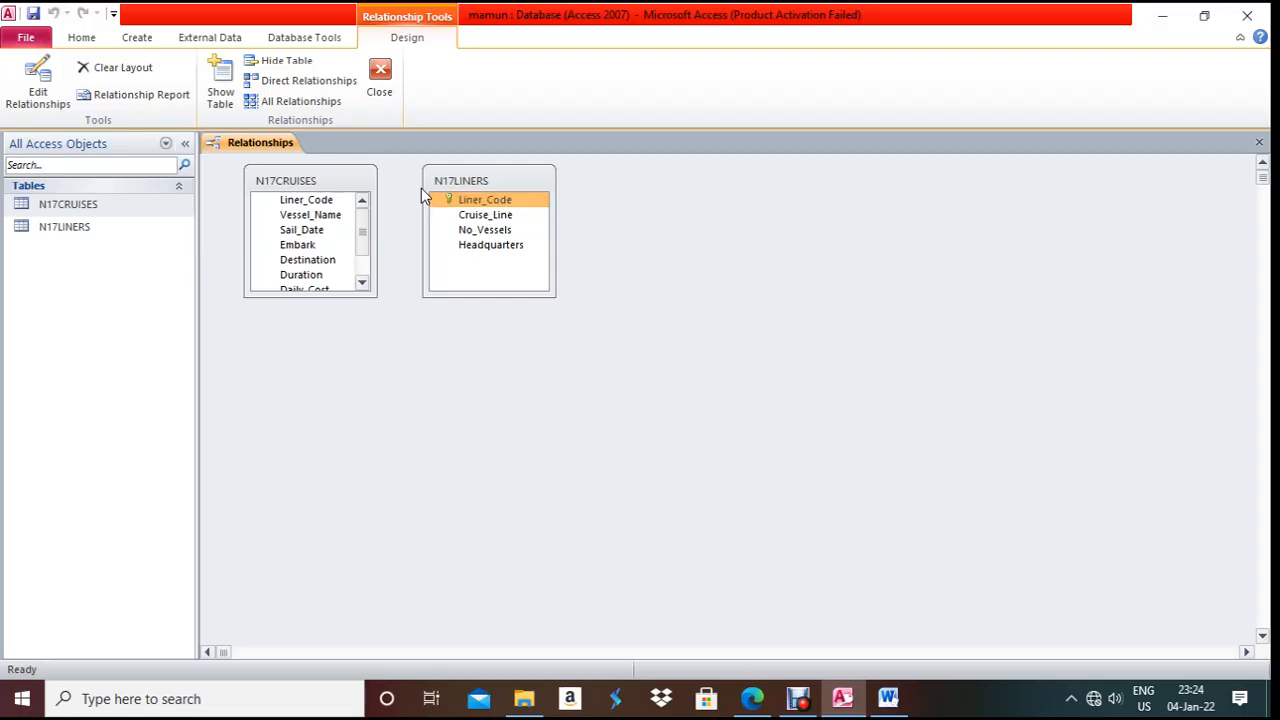
- Link Liner_Code from N17LINERS to N17CRUISES as one-to-many with referential integrity enforced
drag(441, 199, 318, 205)
click(492, 287)
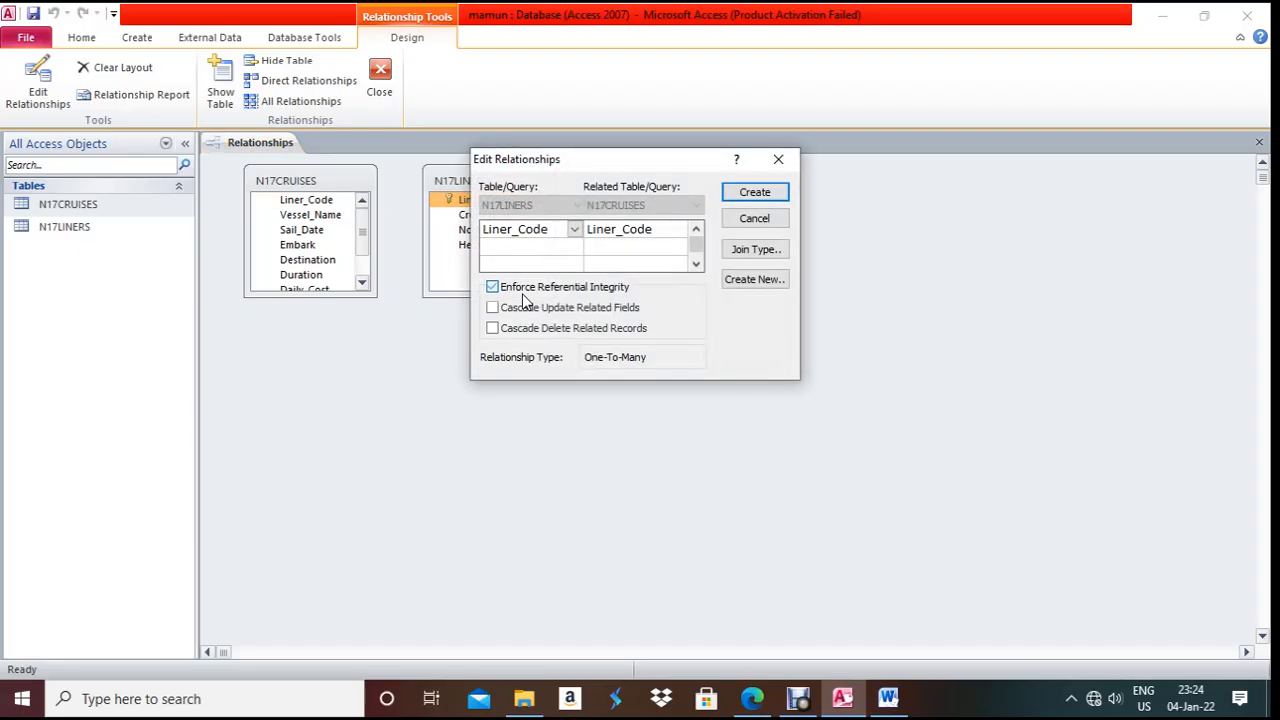
click(768, 193)
drag(487, 175, 587, 214)
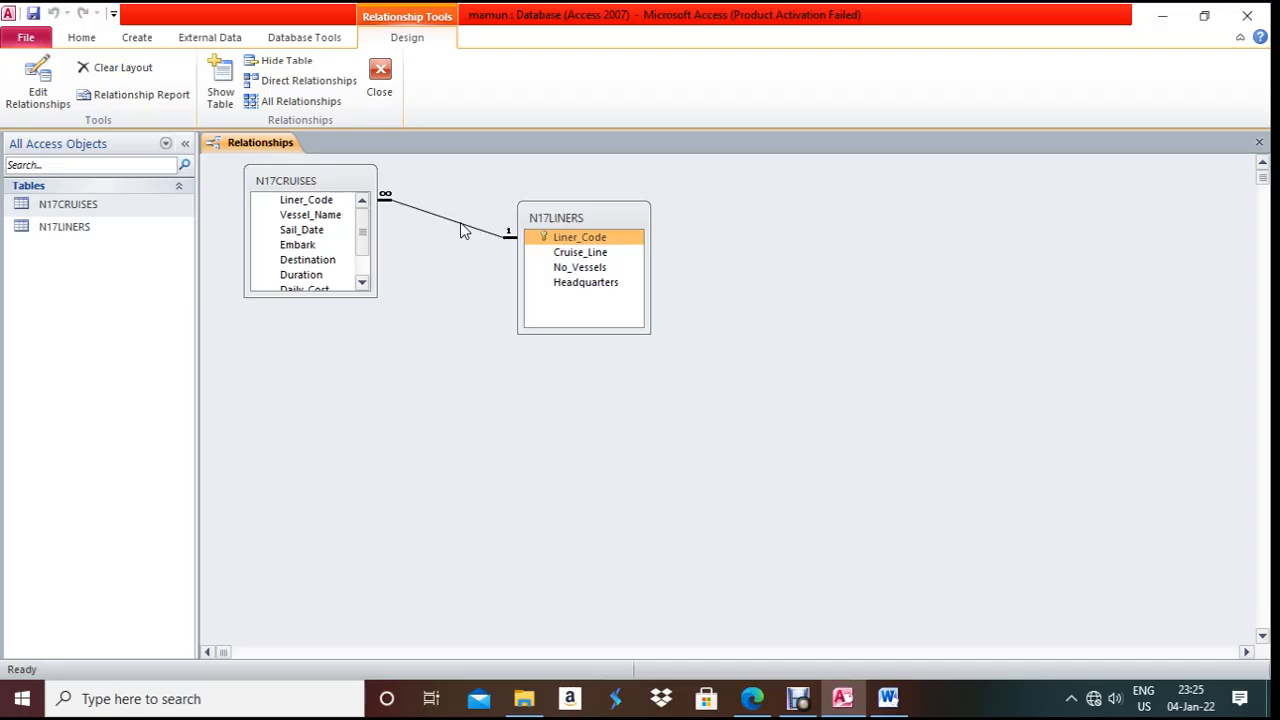
click(752, 698)
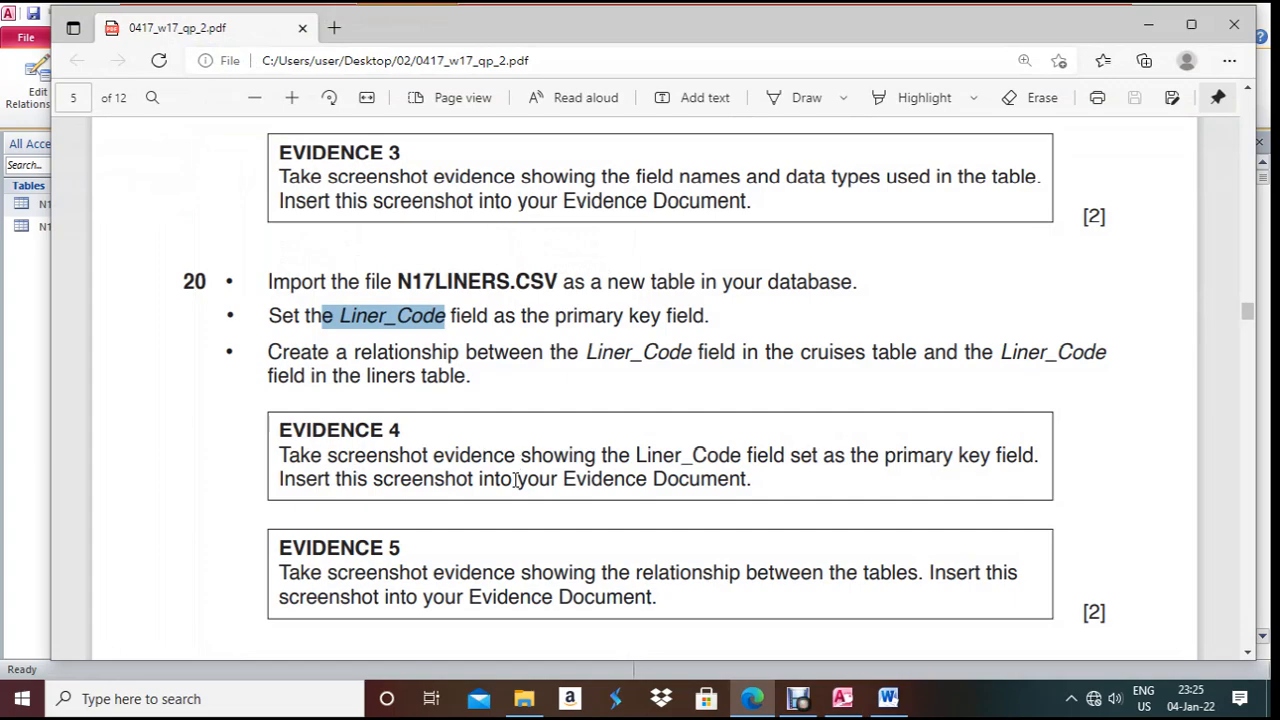
- Add an 'Evidence 4:' heading two lines below the cruise table caption, with an empty line under it
click(766, 705)
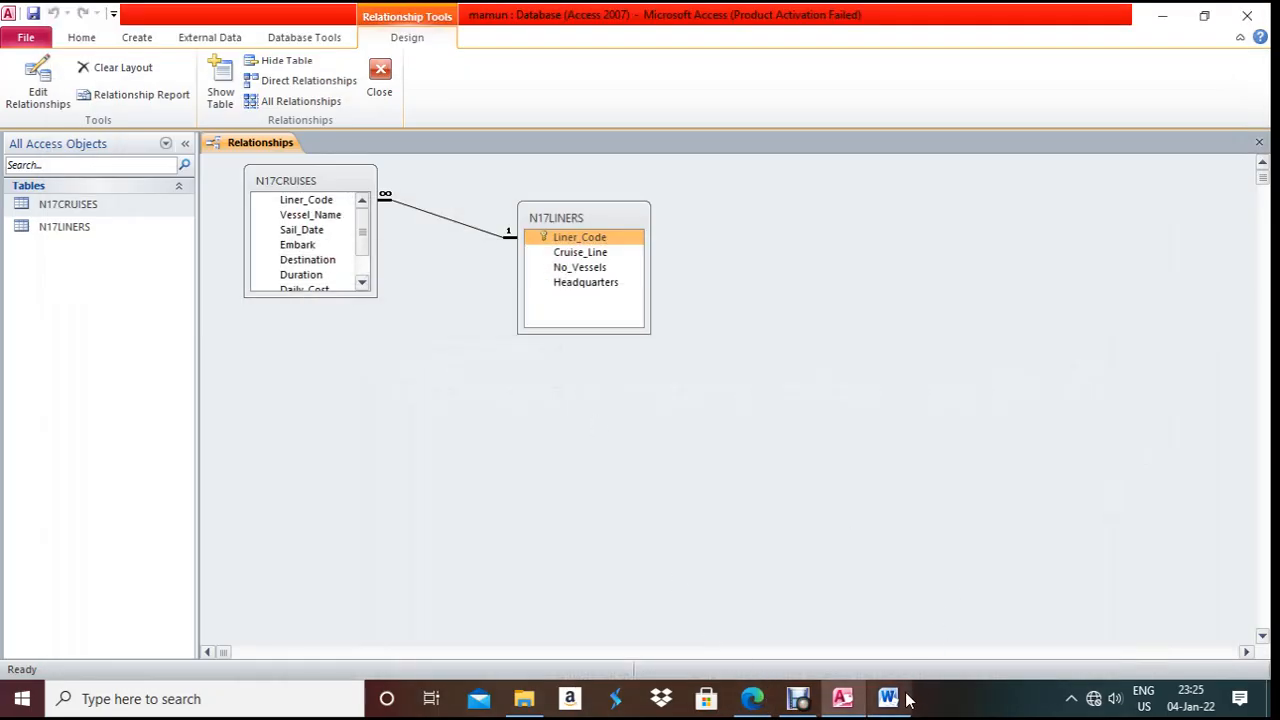
click(889, 697)
click(532, 605)
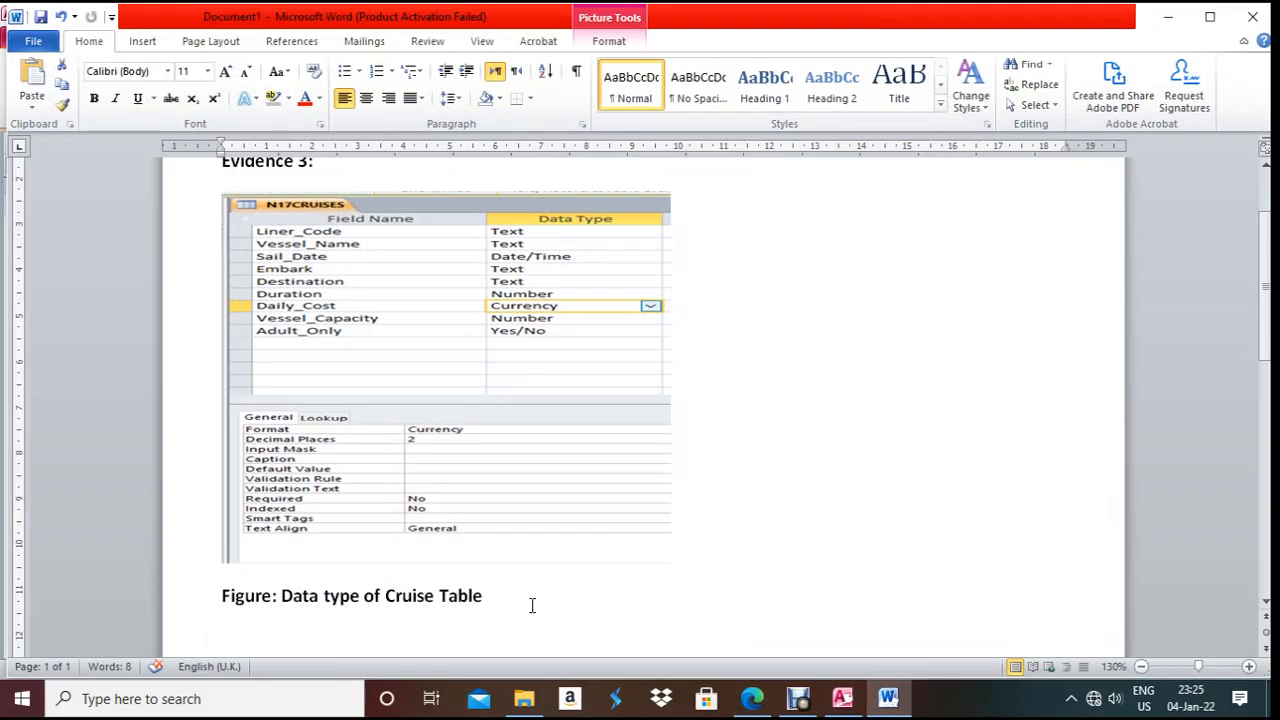
key(Return)
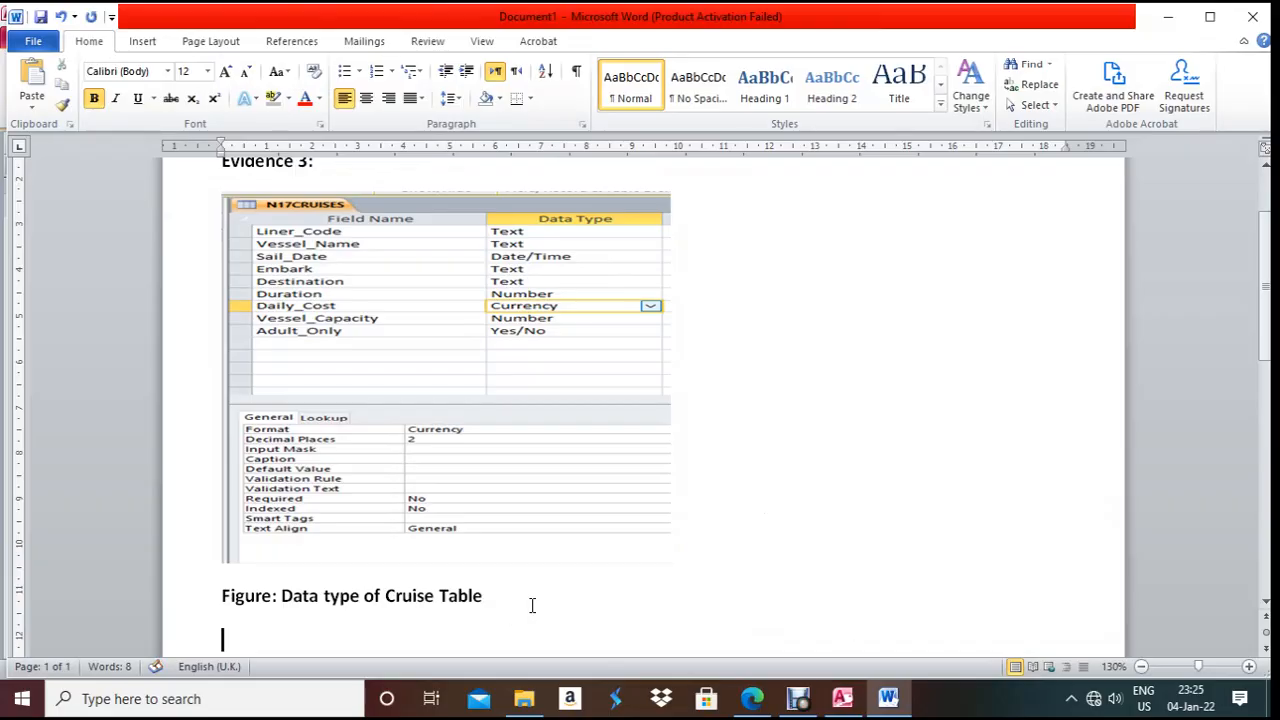
key(Return)
text(Ev)
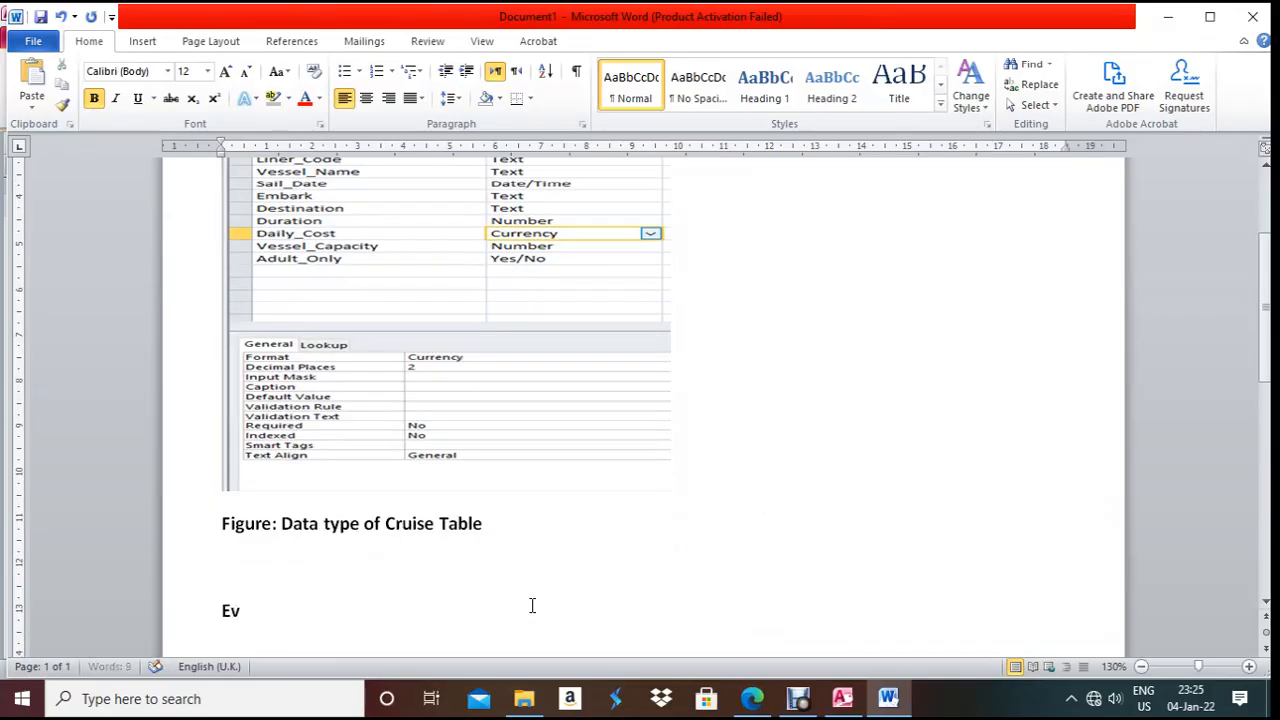
text(idence 4:)
key(Return)
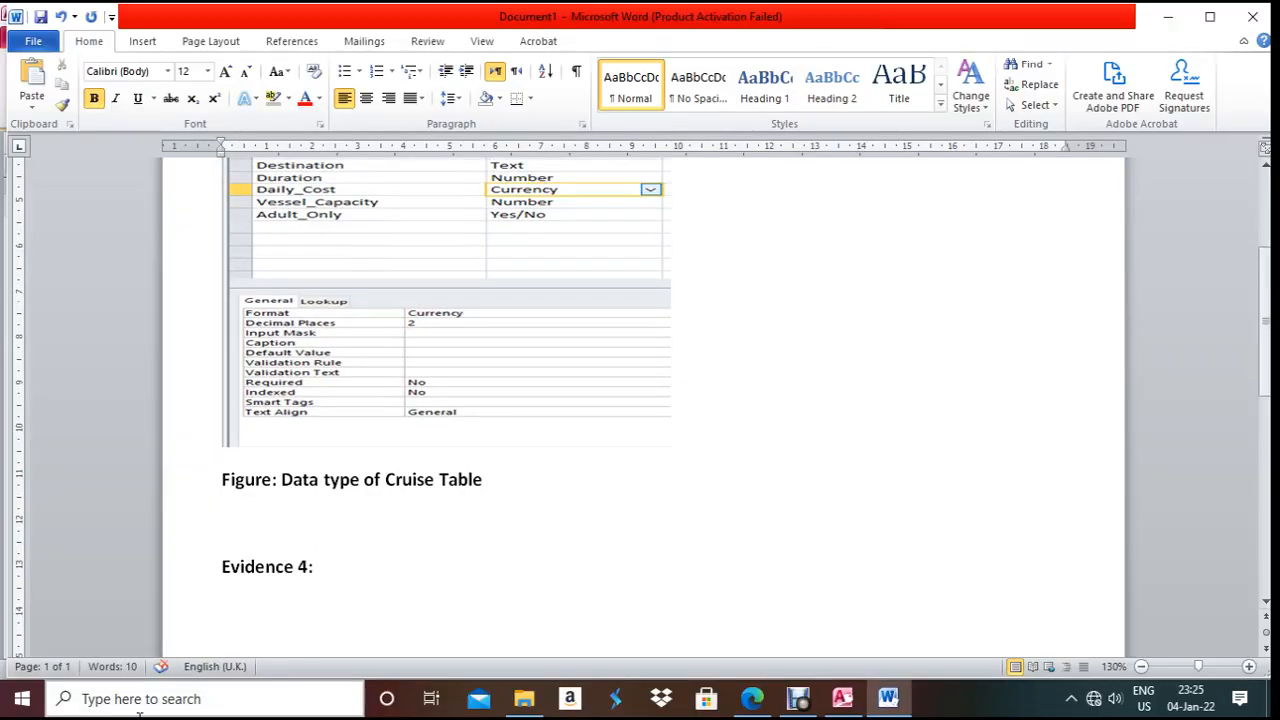
click(295, 567)
click(358, 573)
key(Down)
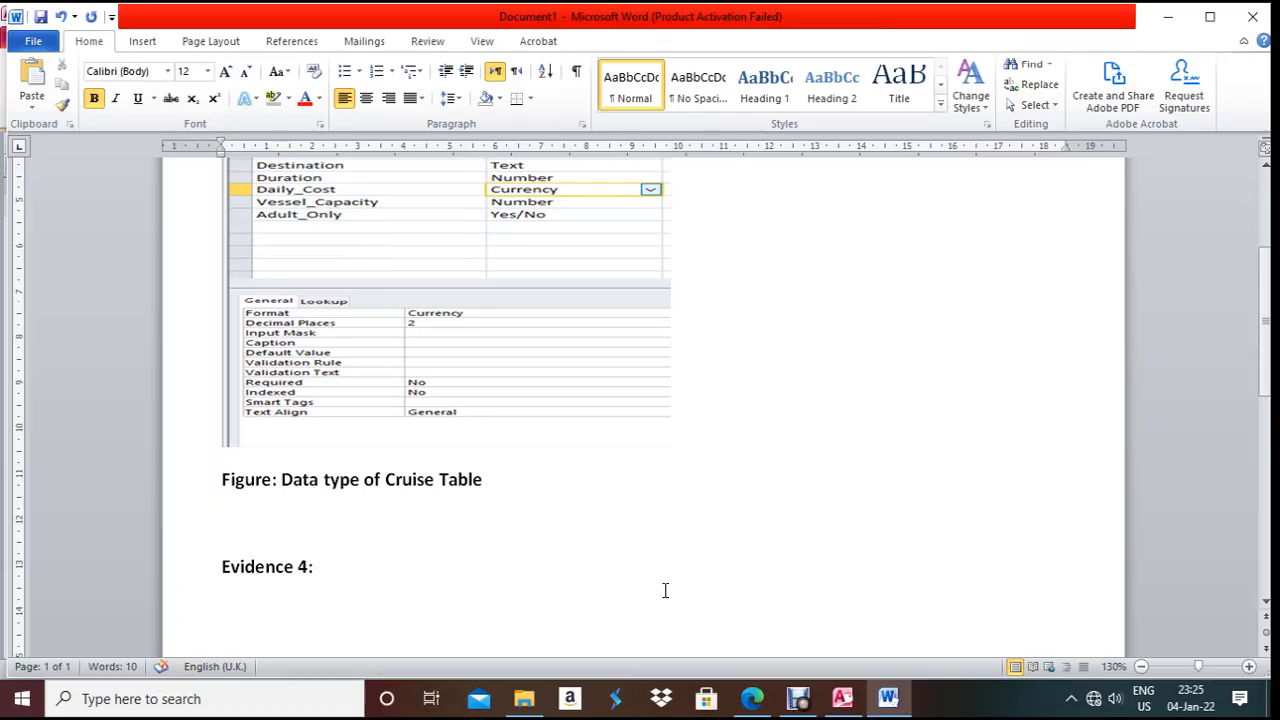
click(842, 698)
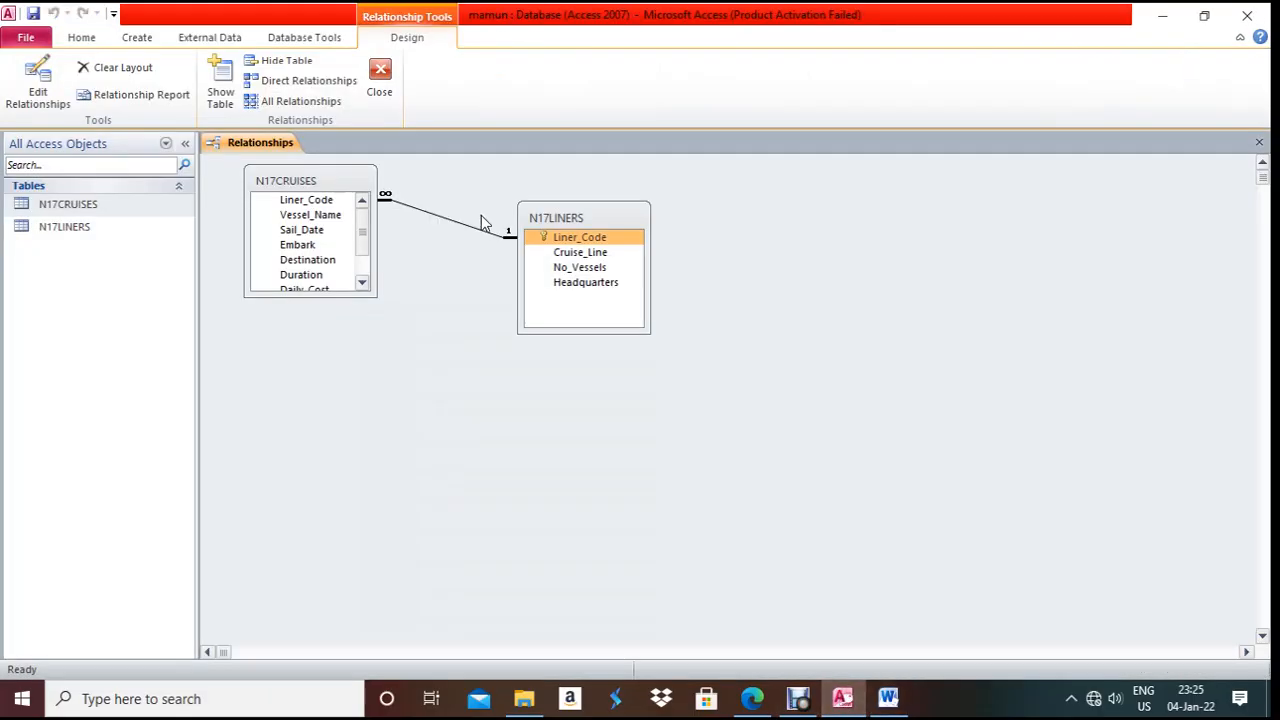
- Show N17LINERS in Design view with Liner_Code as primary key, then return to Word
right_click(75, 224)
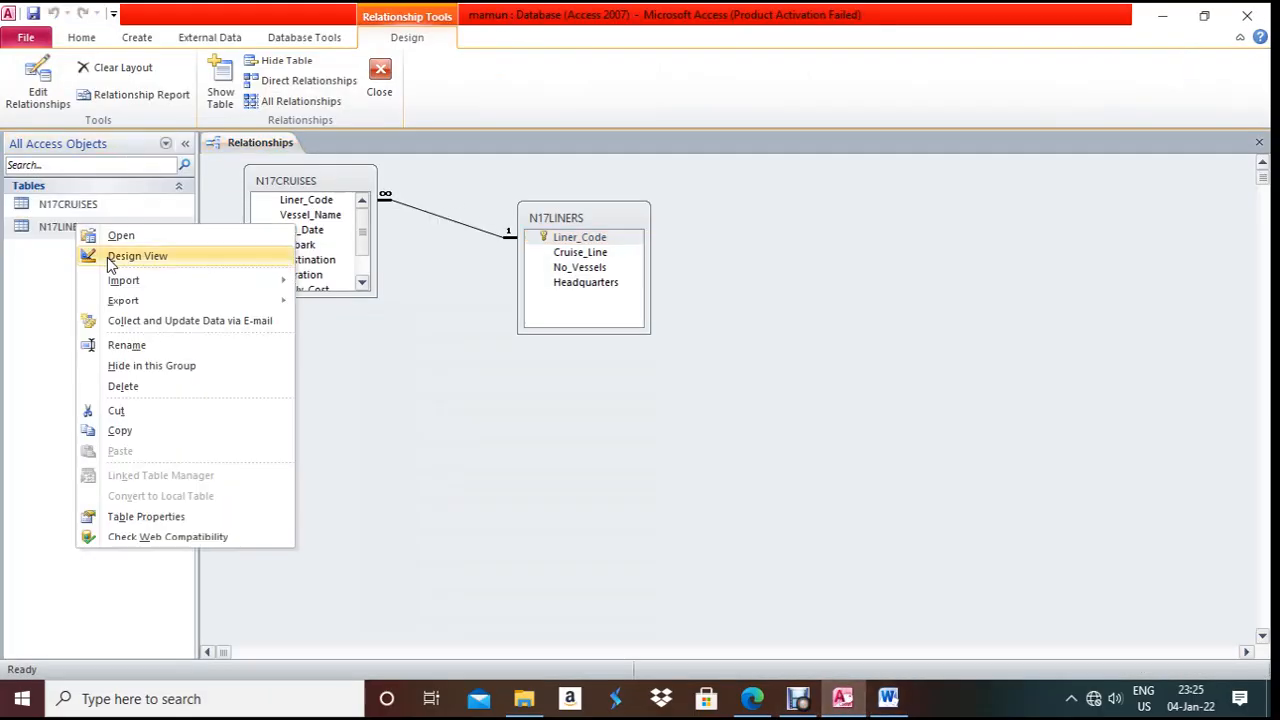
click(108, 255)
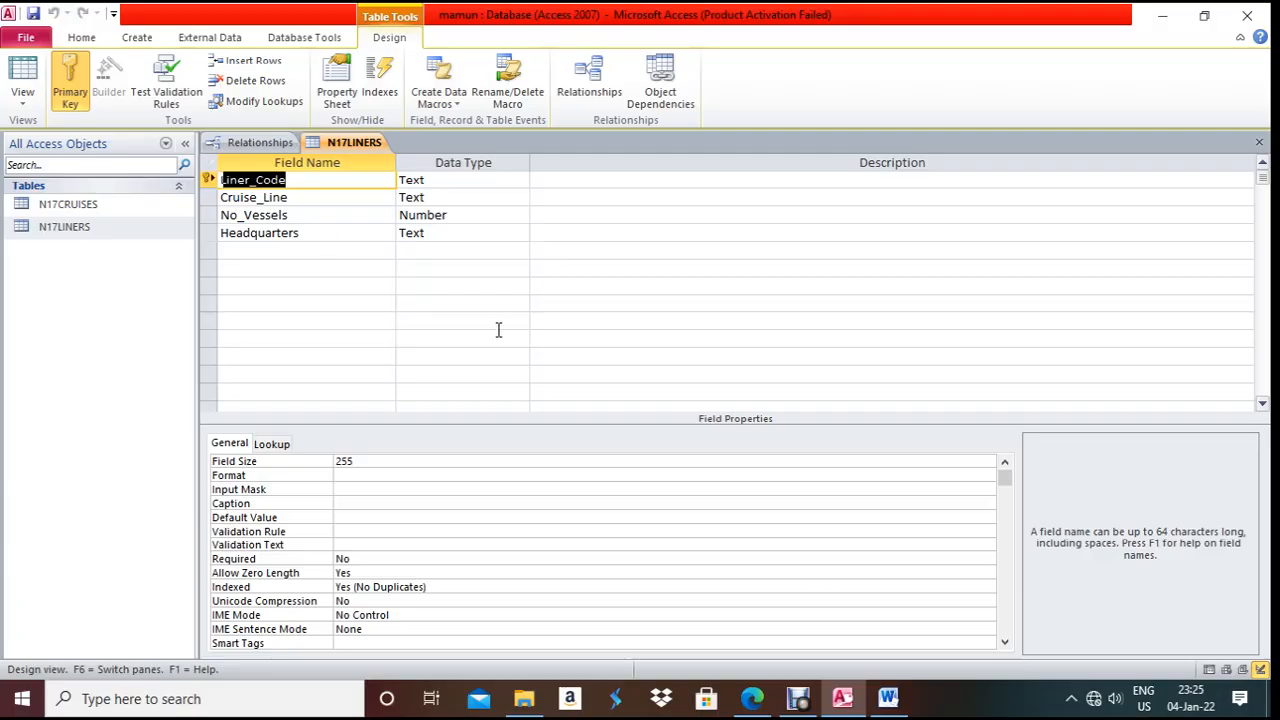
click(886, 699)
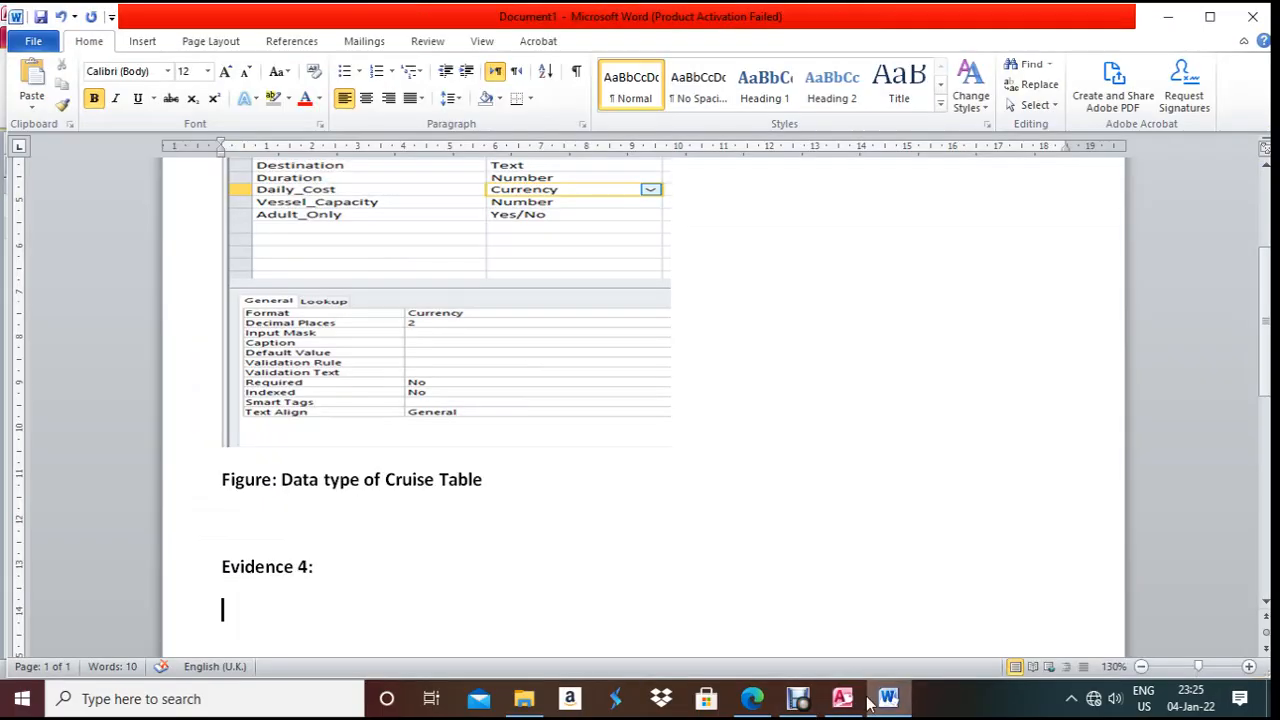
- Paste the N17LINERS screenshot under Evidence 4 and crop it to the field grid
key(ctrl+v)
click(506, 470)
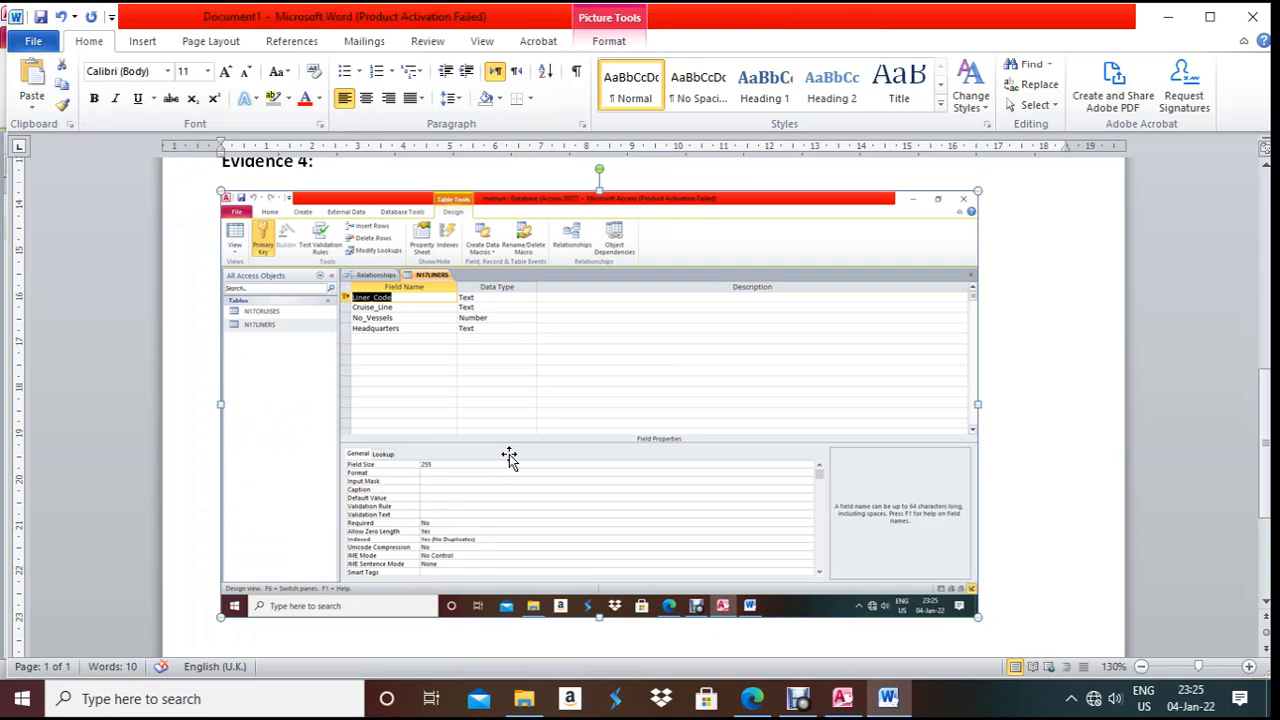
click(634, 32)
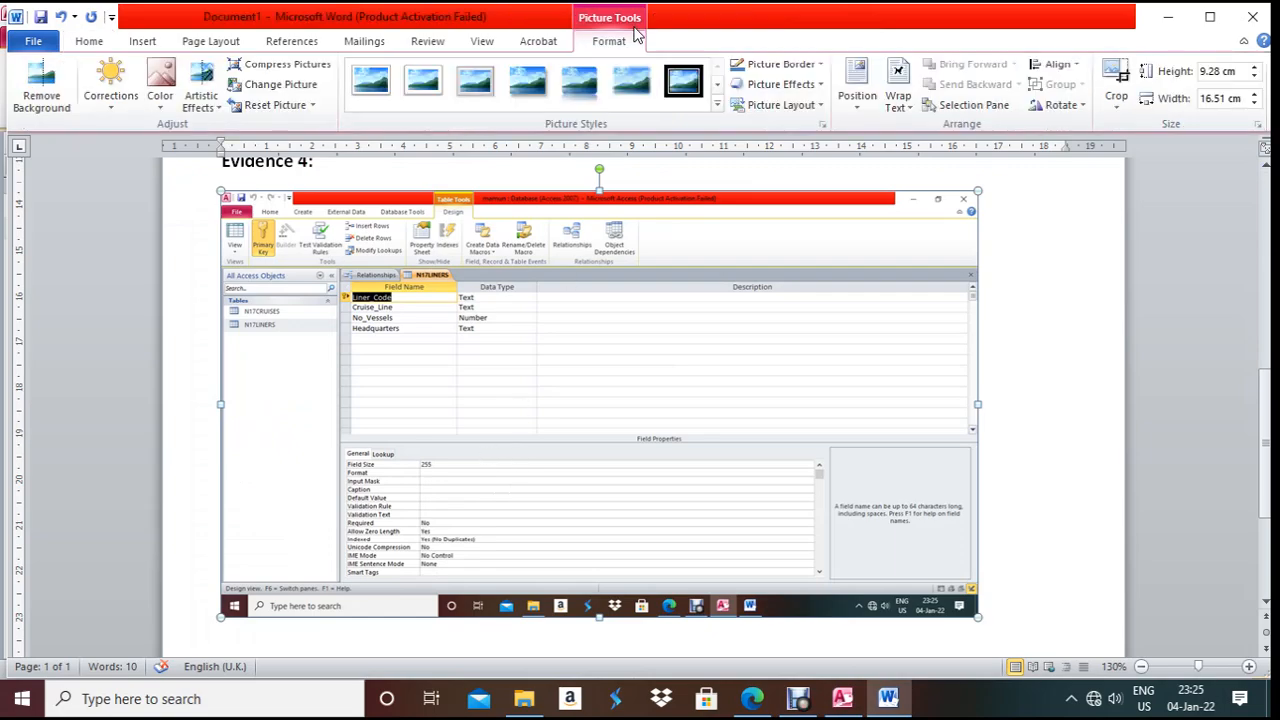
click(1116, 90)
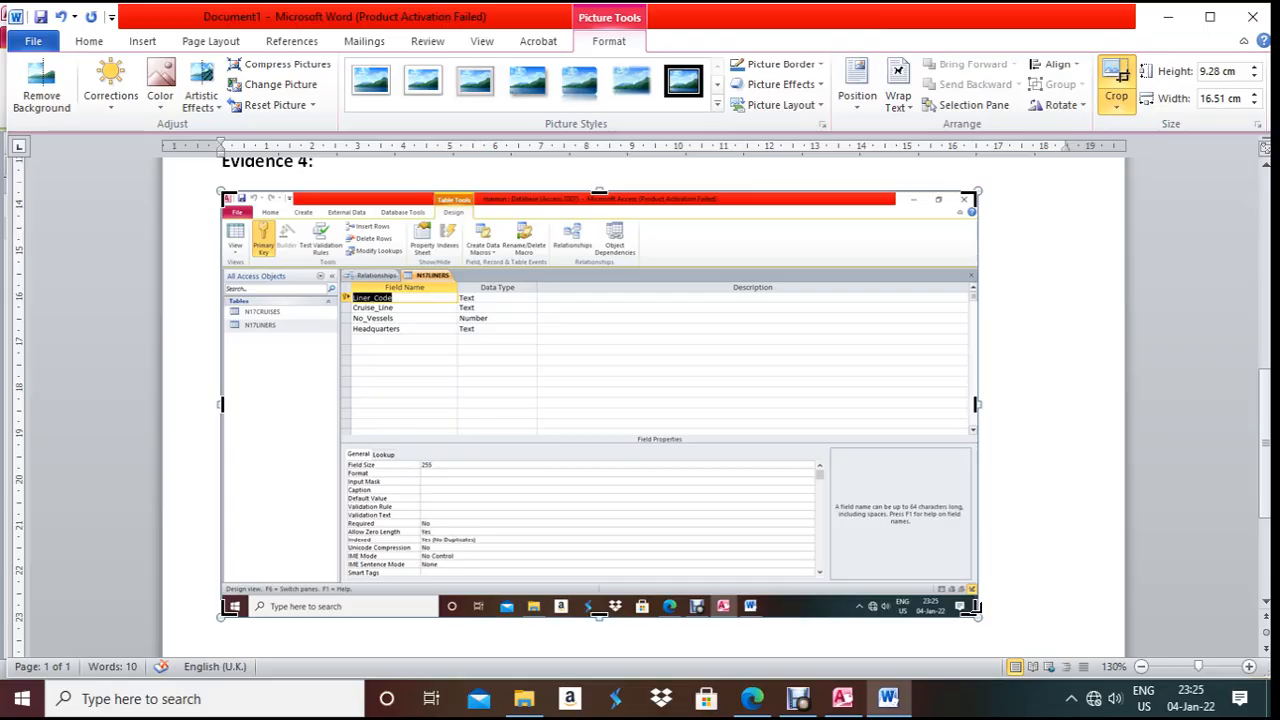
drag(976, 607, 500, 447)
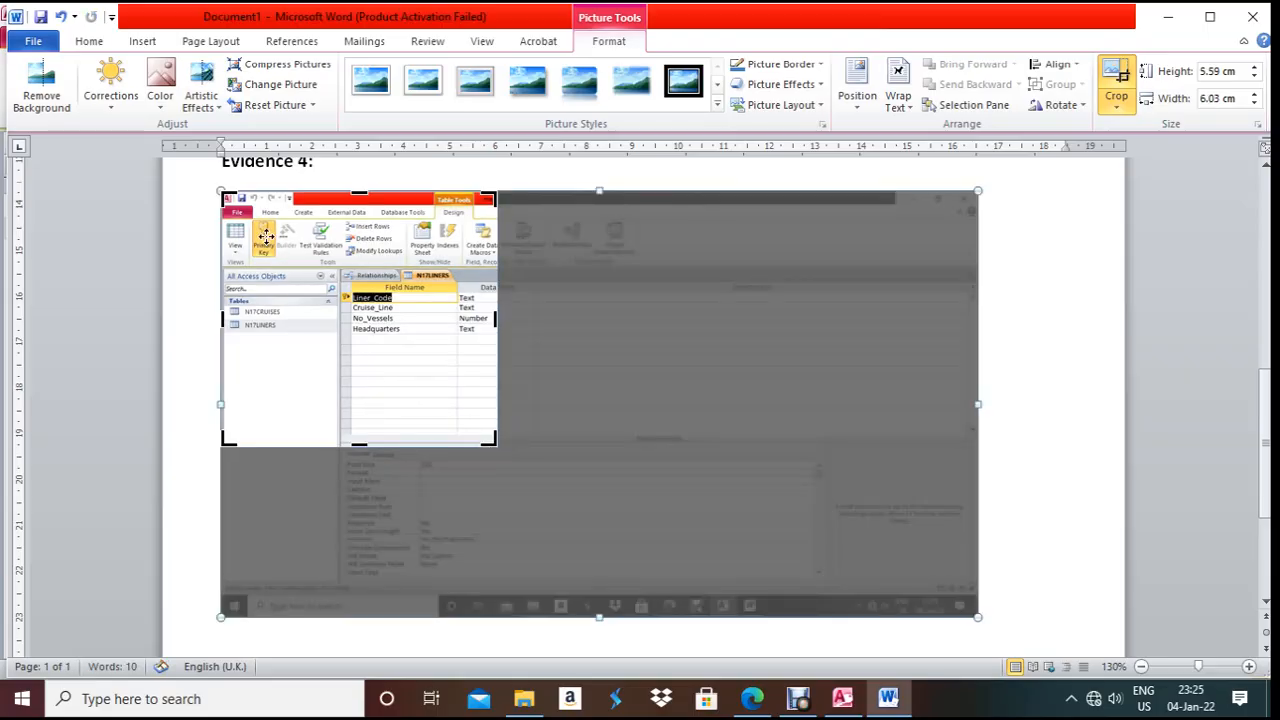
drag(224, 194, 548, 288)
click(949, 254)
- Enlarge the cropped field-list picture to about 6.2 cm tall
click(325, 312)
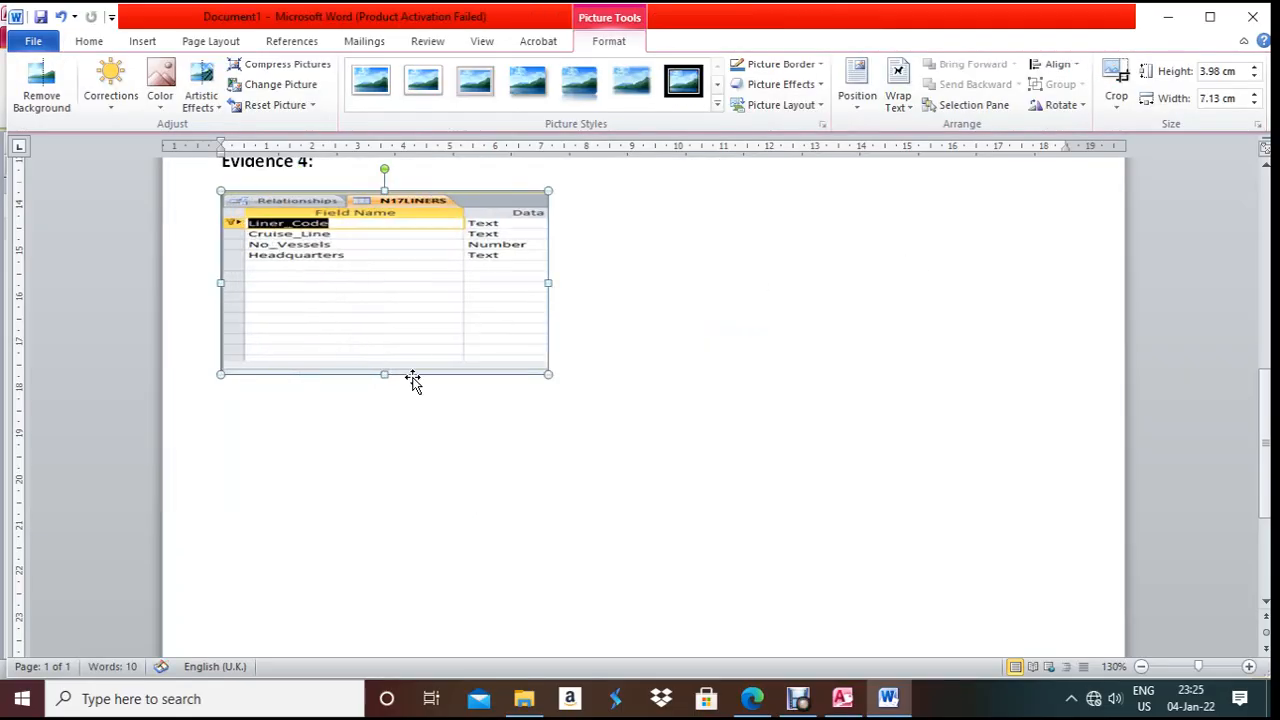
drag(388, 398, 414, 474)
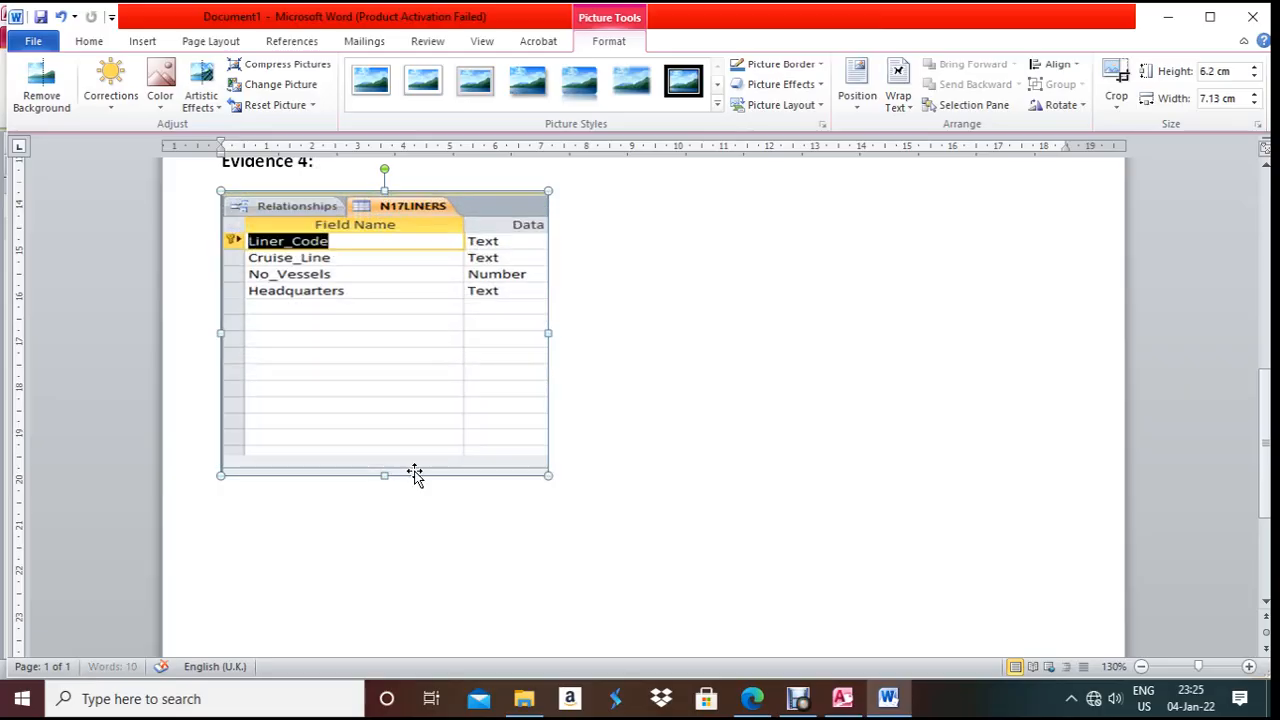
click(678, 452)
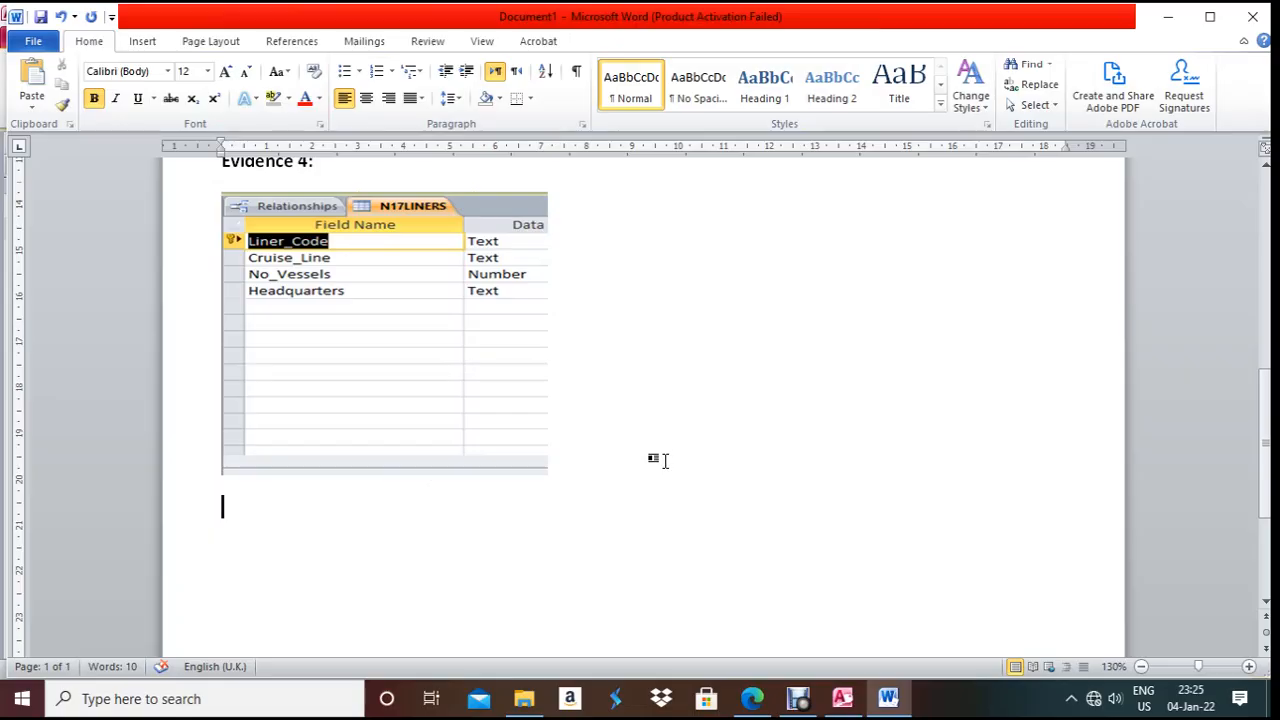
scroll(668, 465, down, 3)
scroll(668, 465, down, 1)
scroll(569, 451, up, 3)
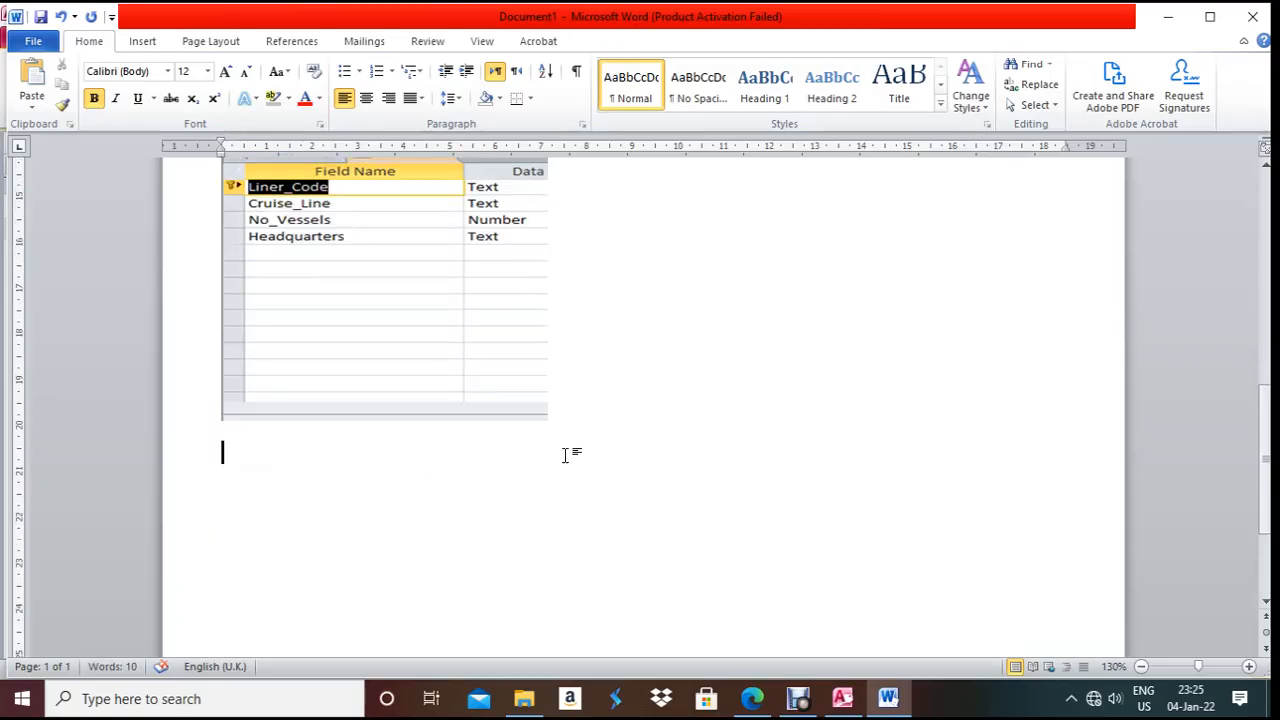
click(483, 366)
- Start a new page with a bold 12 pt 'Evidence 5:' heading
click(500, 531)
key(Return)
key(Return)
key(Return)
key(Return)
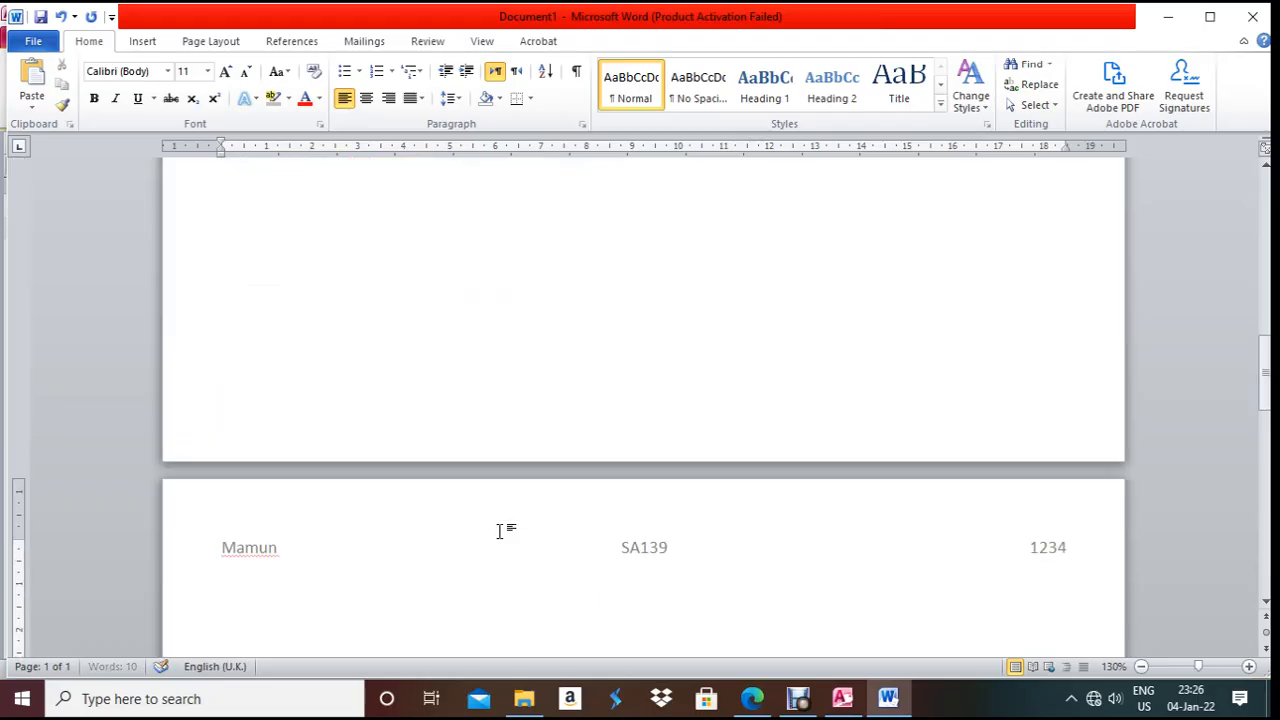
text(Evidence 5:)
key(Return)
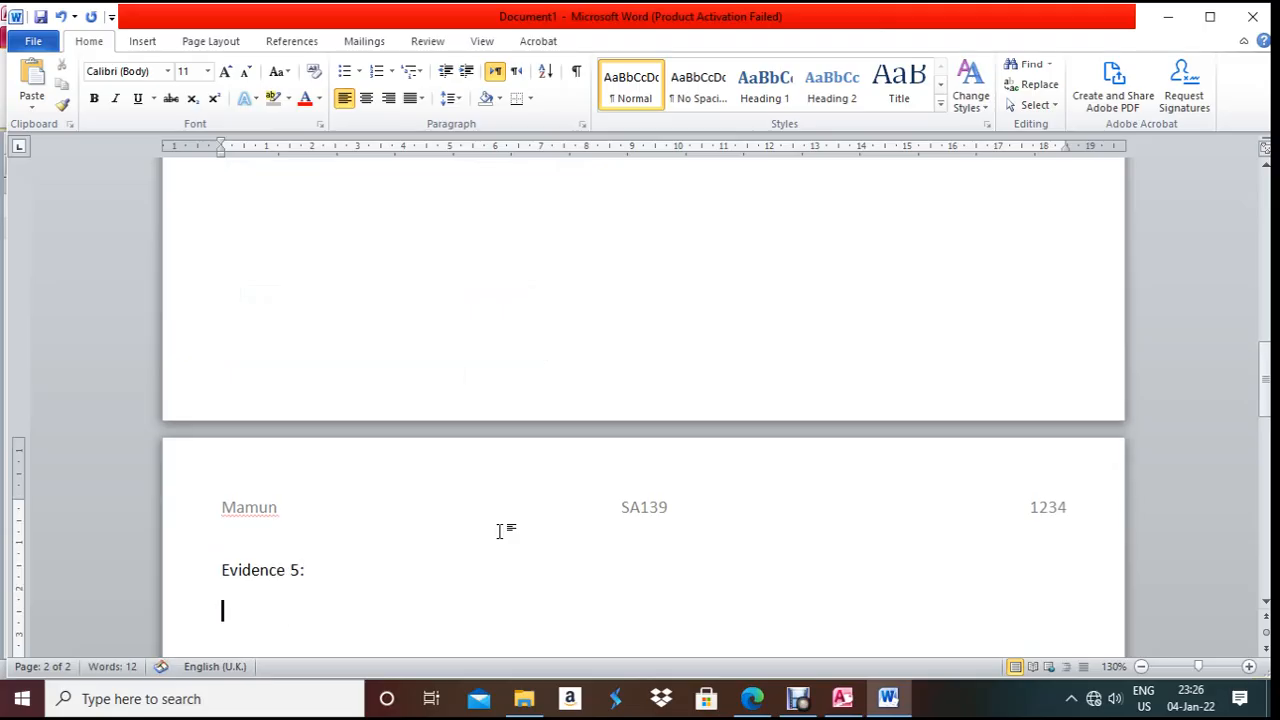
key(shift+Up)
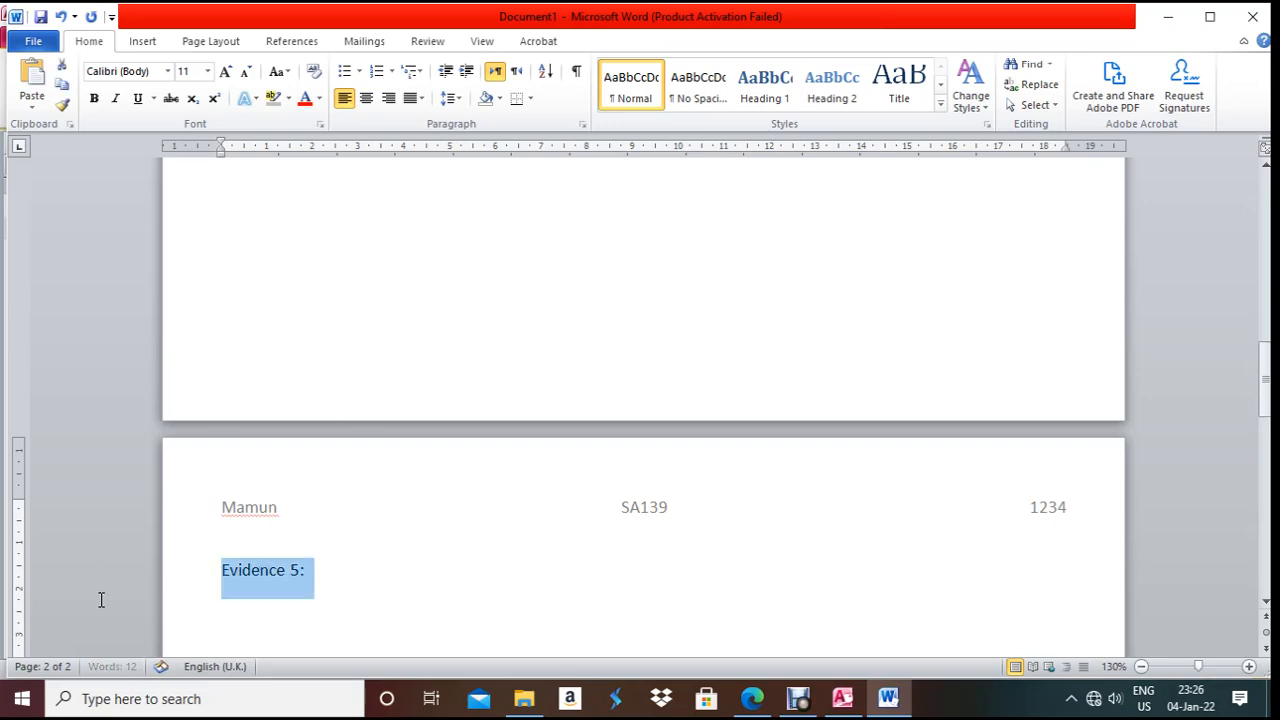
key(ctrl+b)
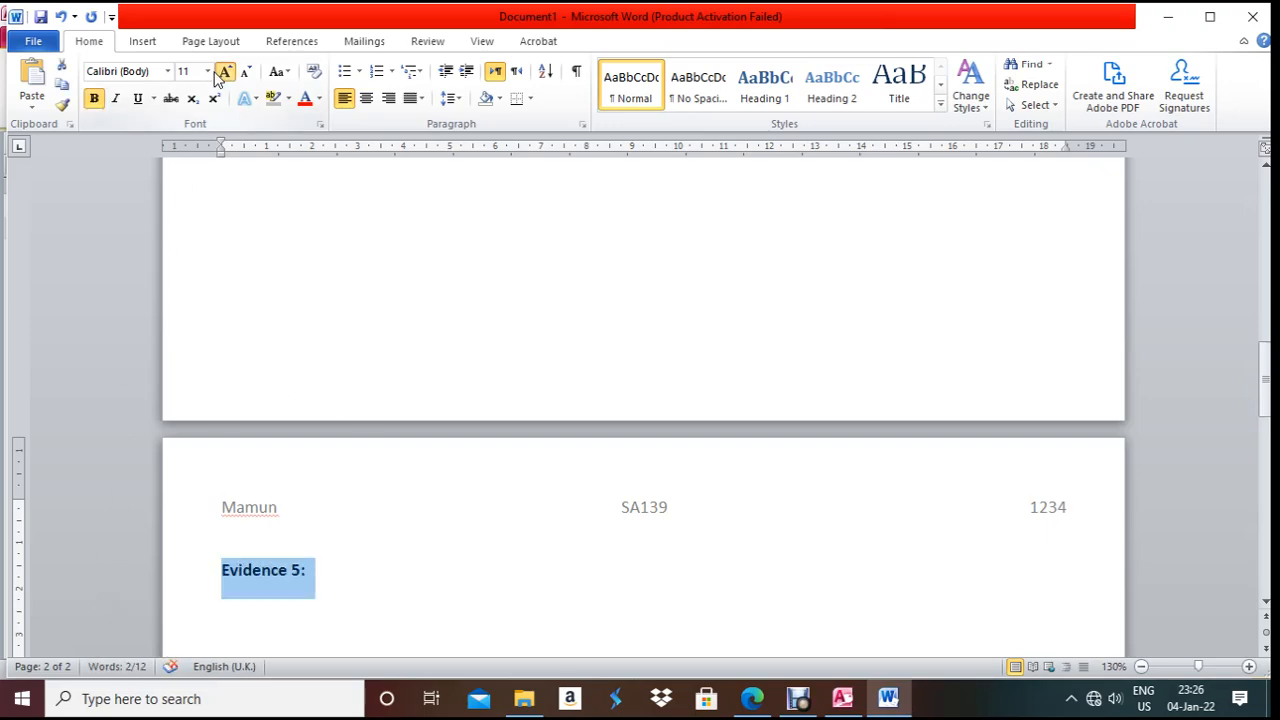
click(220, 76)
click(207, 71)
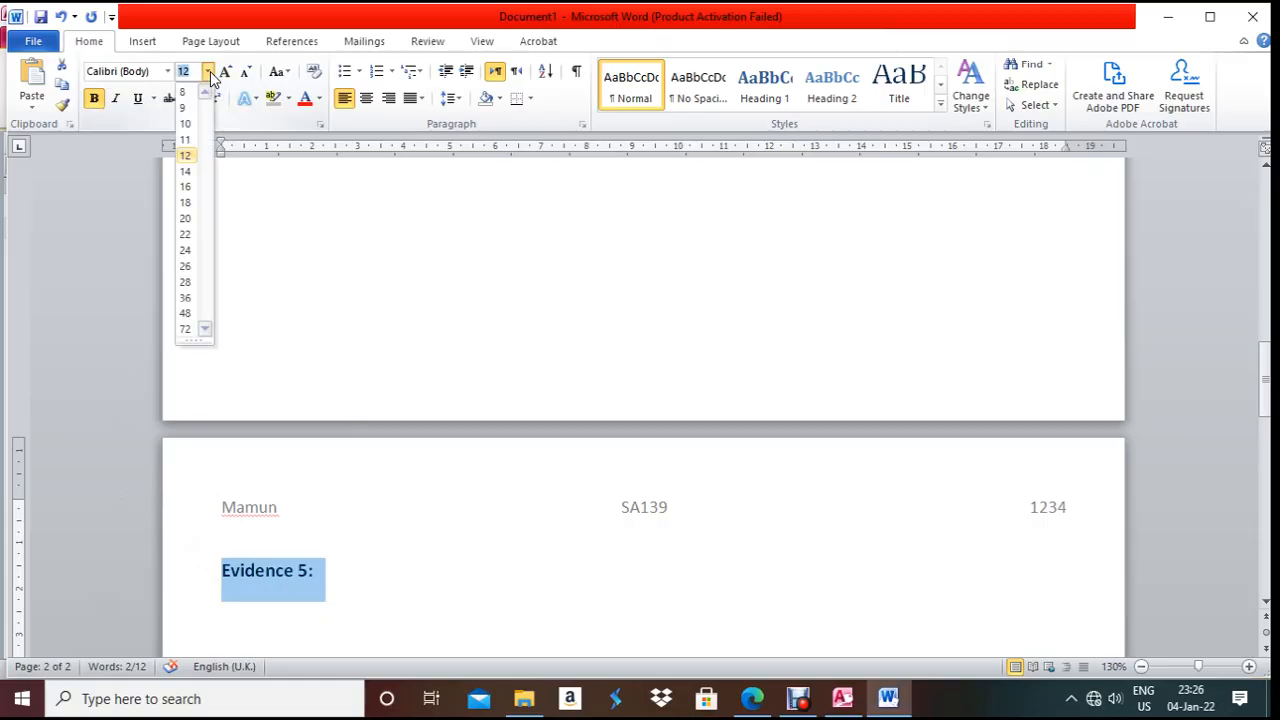
click(190, 156)
- Add an empty line under the heading and close the N17LINERS design in Access
click(362, 578)
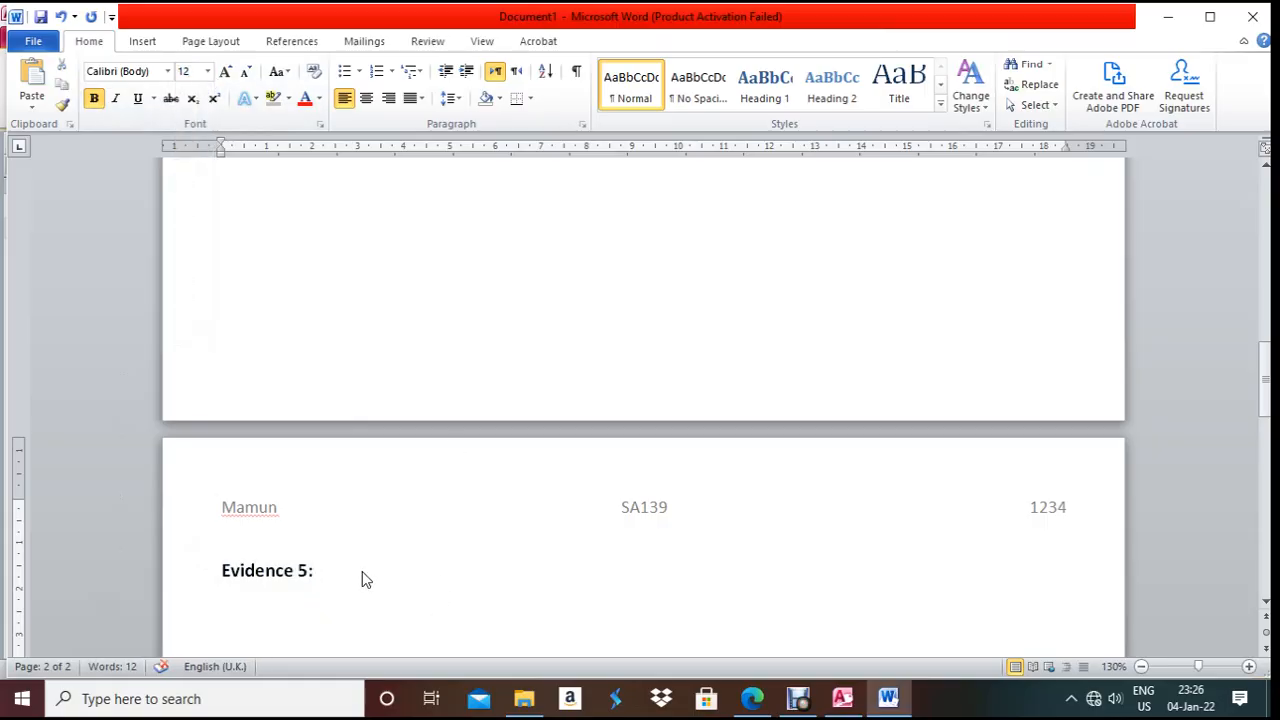
key(Return)
key(alt+Tab)
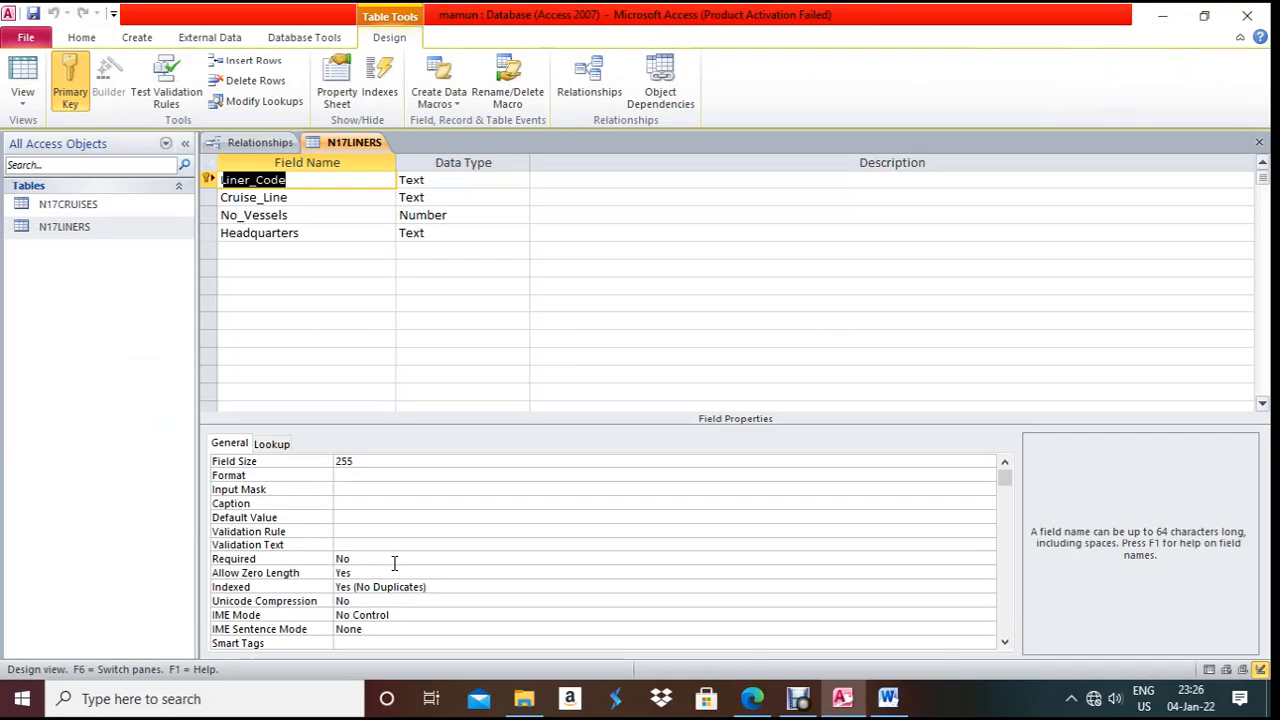
click(1259, 142)
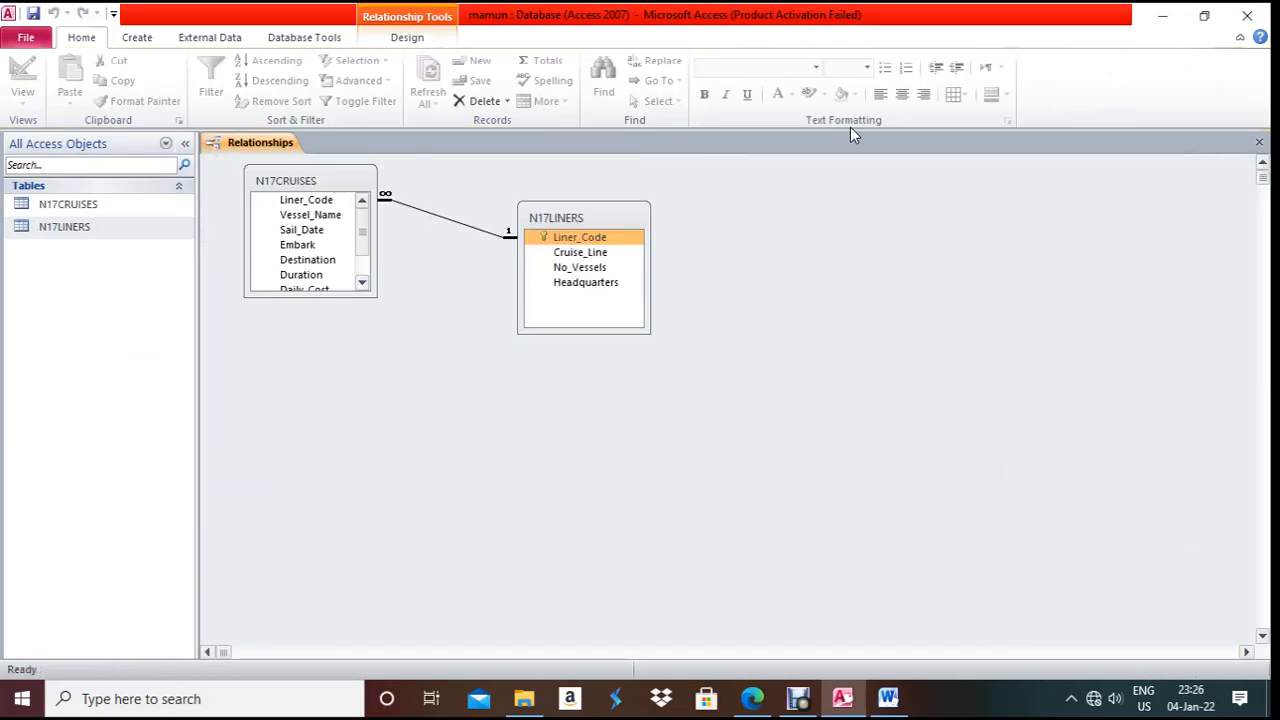
- Open the Liner_Code relationship's Edit Relationships dialog below the tables, then return to Word
right_click(447, 222)
click(462, 226)
drag(635, 167, 430, 368)
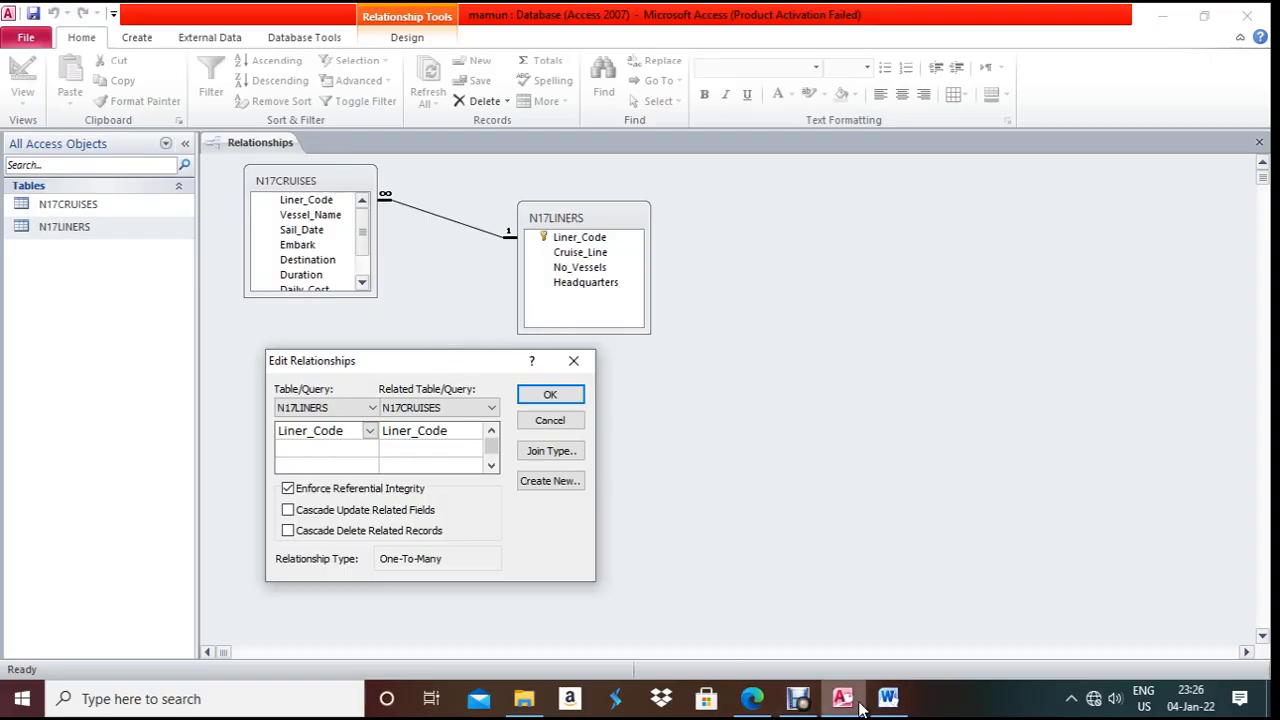
click(804, 672)
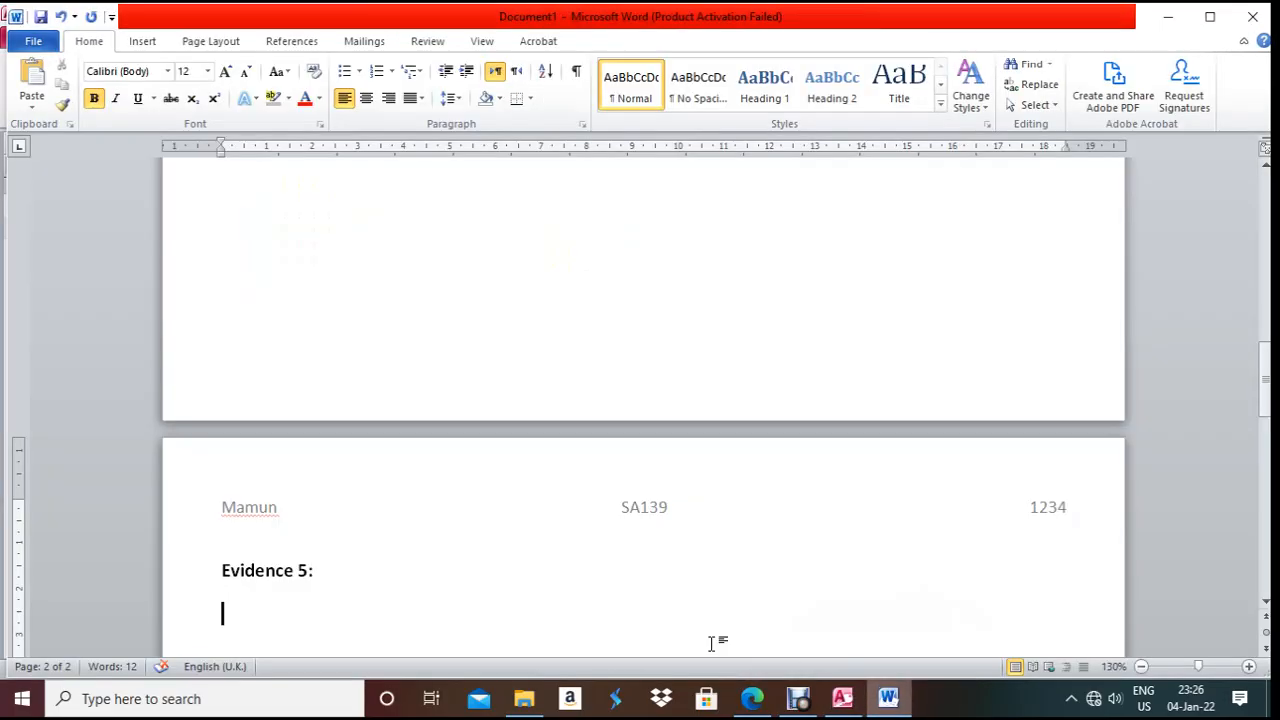
- Paste the relationships screenshot under Evidence 5 and crop it to the tables and dialog
key(ctrl+v)
click(522, 445)
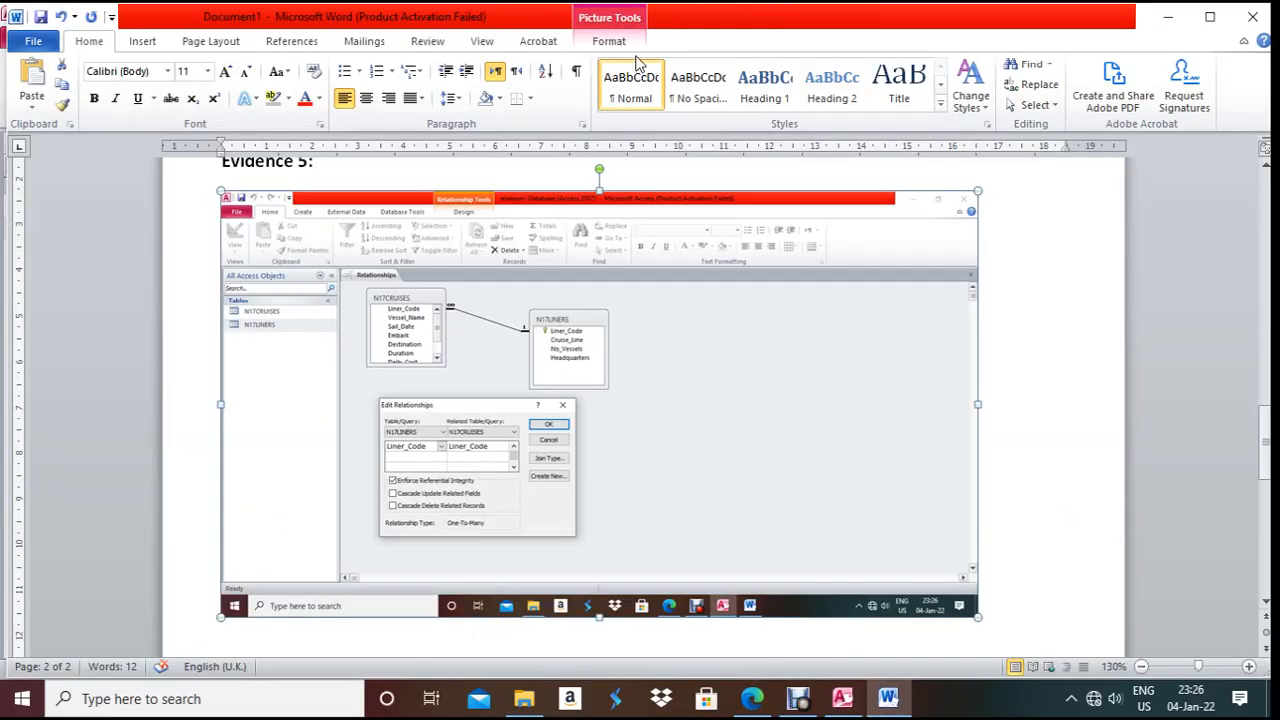
click(606, 41)
click(1116, 82)
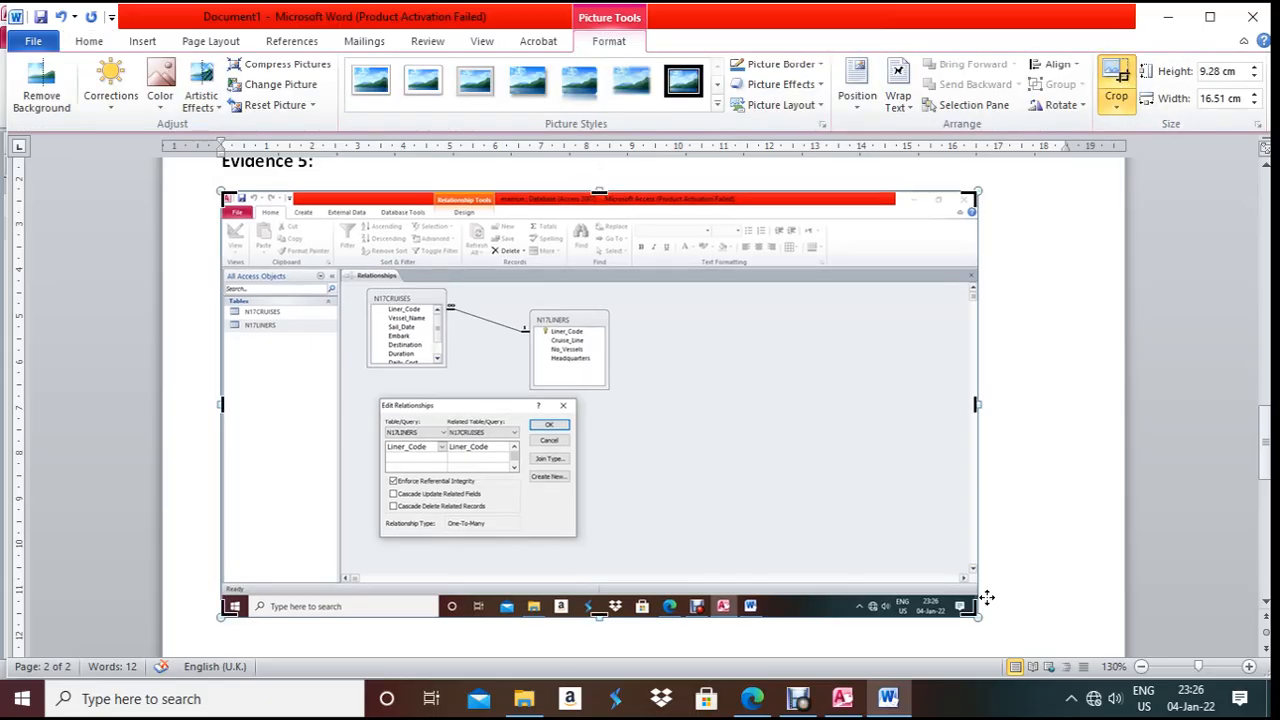
drag(768, 561, 622, 538)
drag(228, 196, 342, 260)
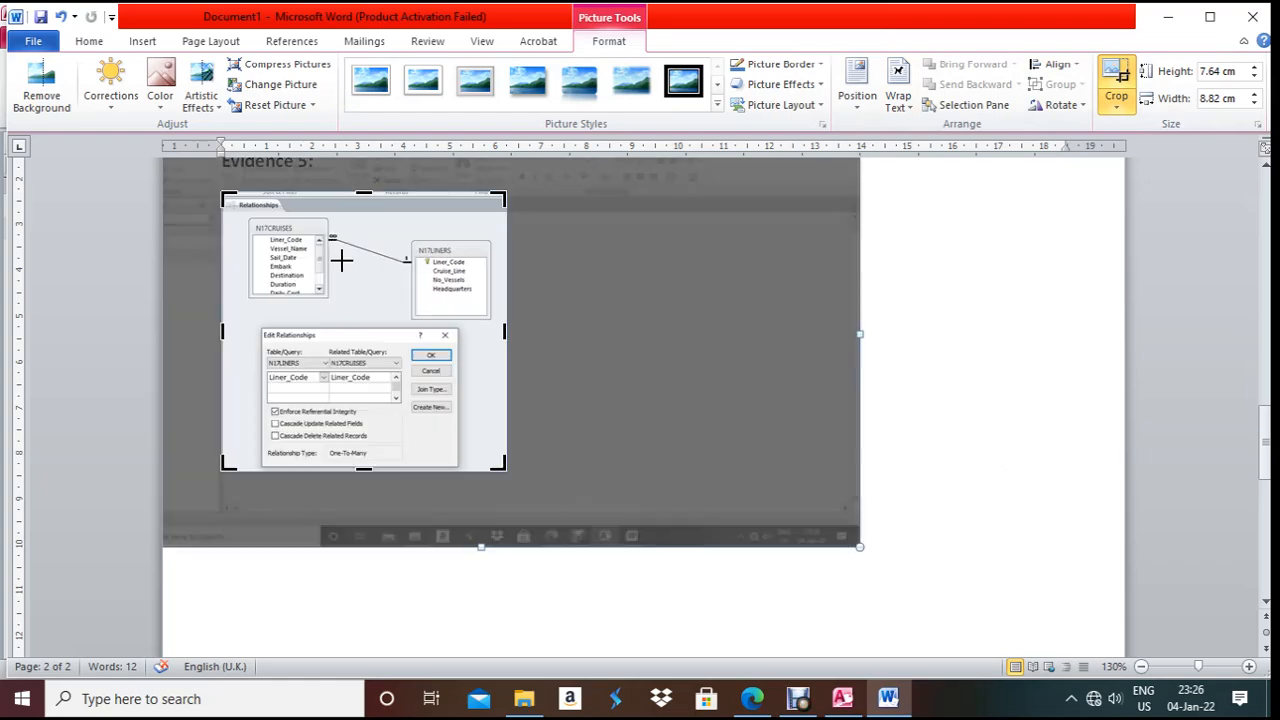
click(943, 457)
- Resize the picture to 10.61 cm wide and taller, then begin the caption 'Figur'
click(446, 371)
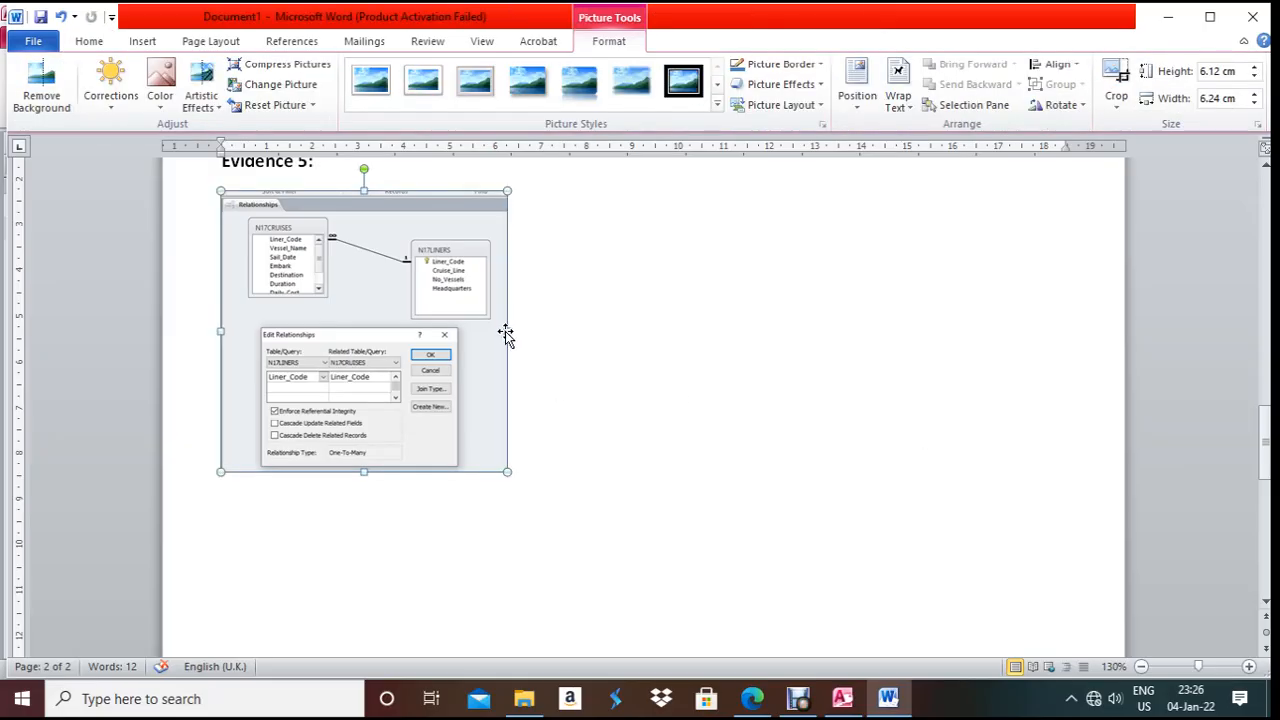
drag(512, 331, 709, 360)
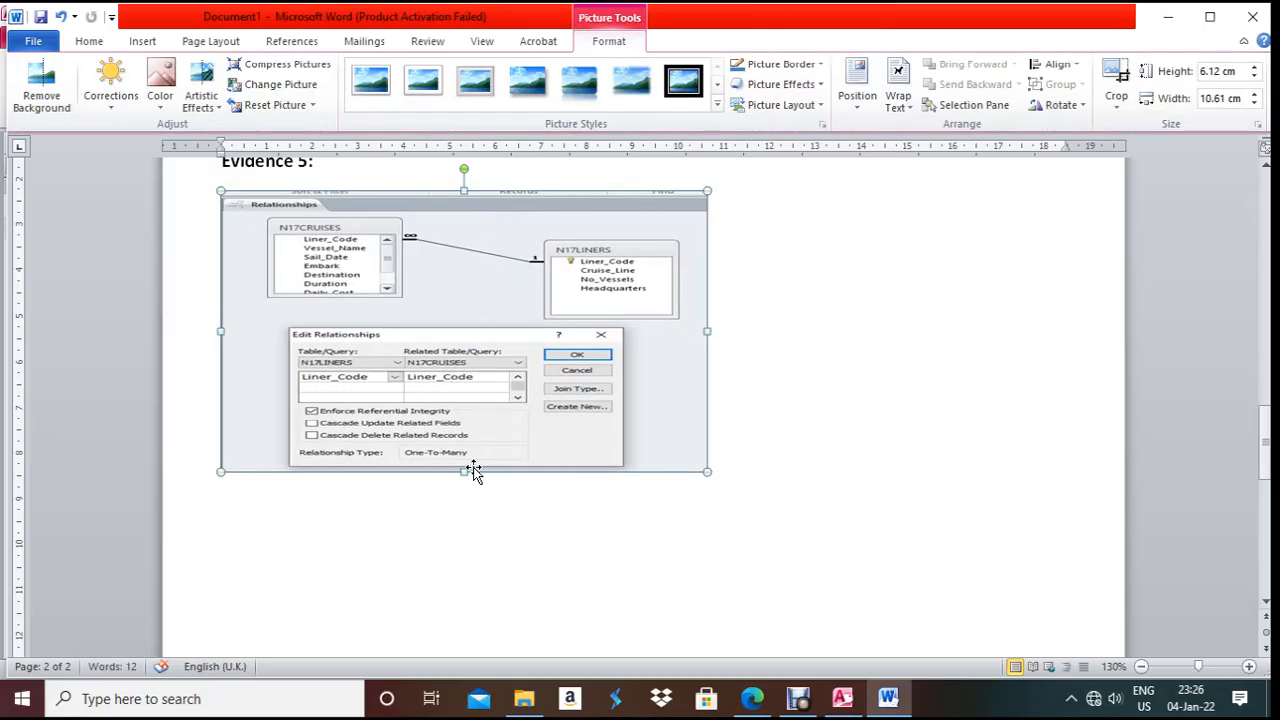
drag(468, 472, 474, 540)
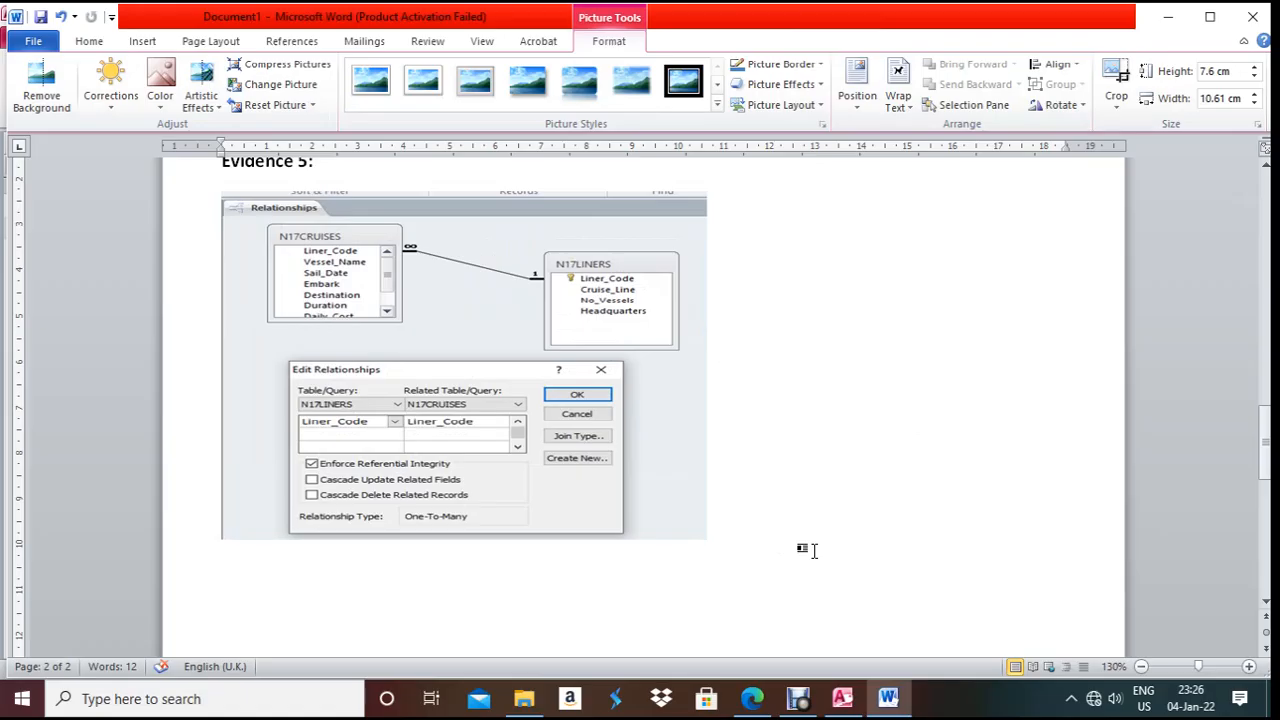
click(810, 539)
key(Return)
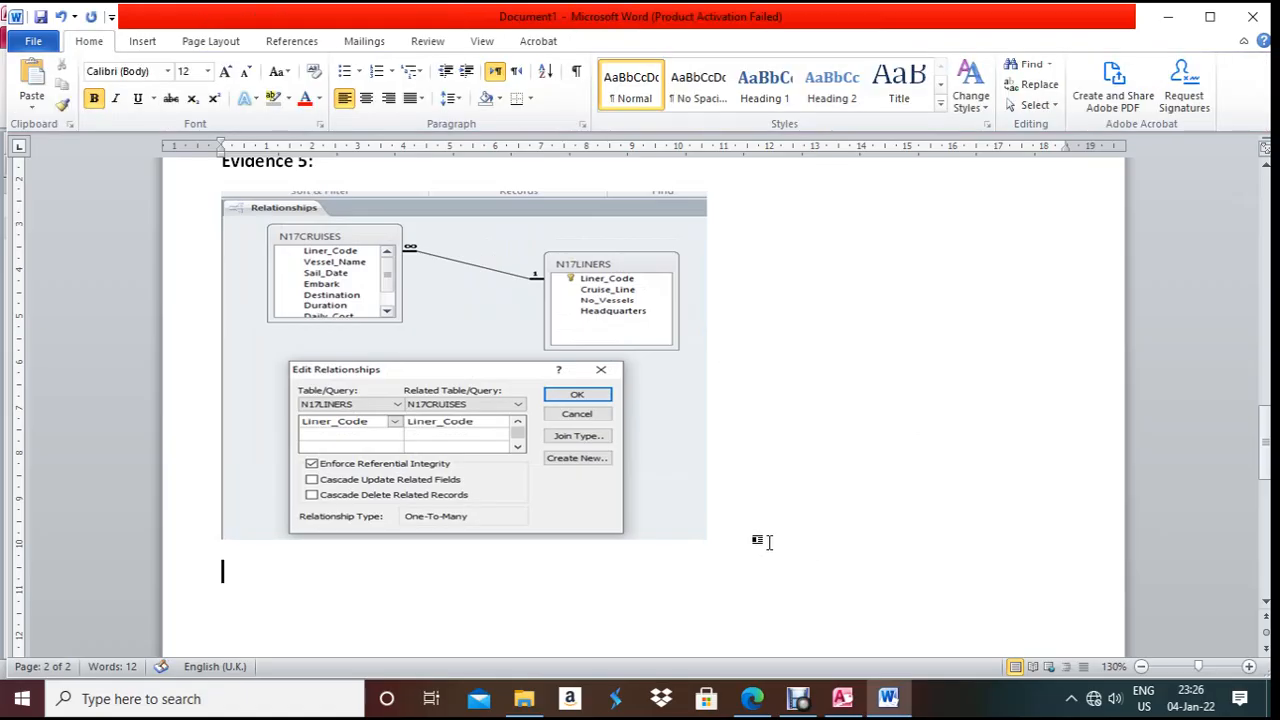
text(Figur)
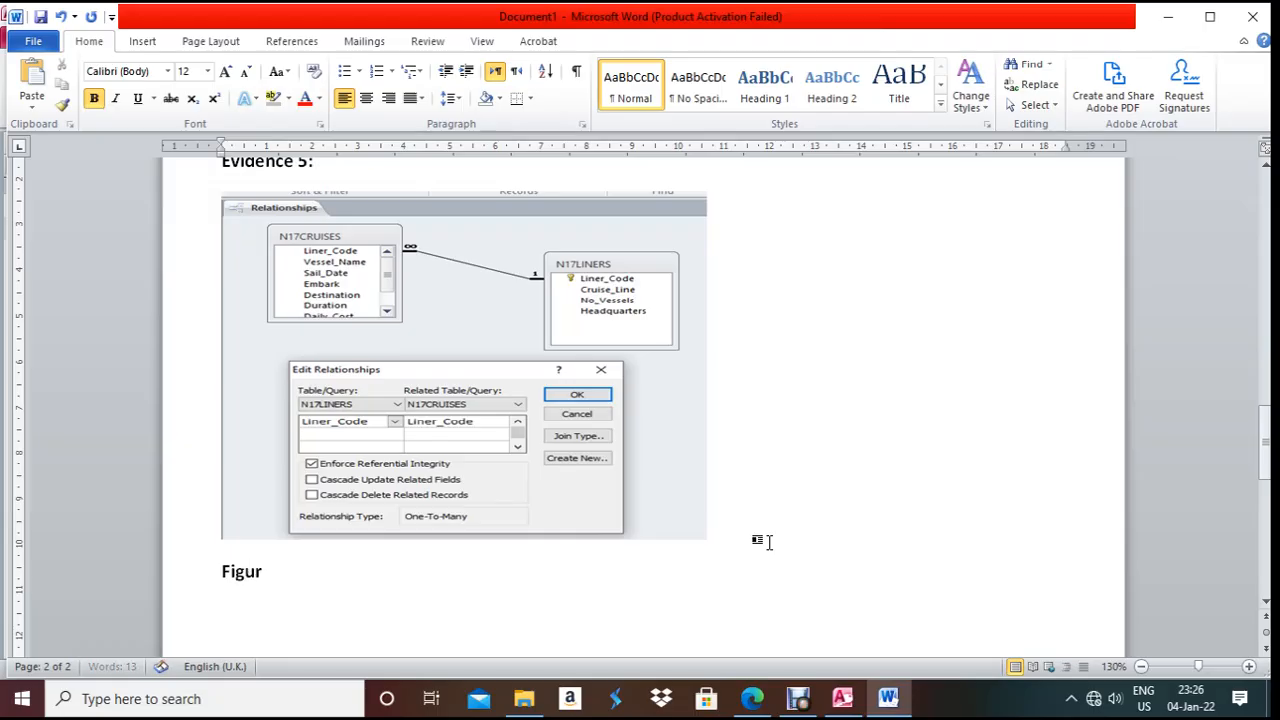
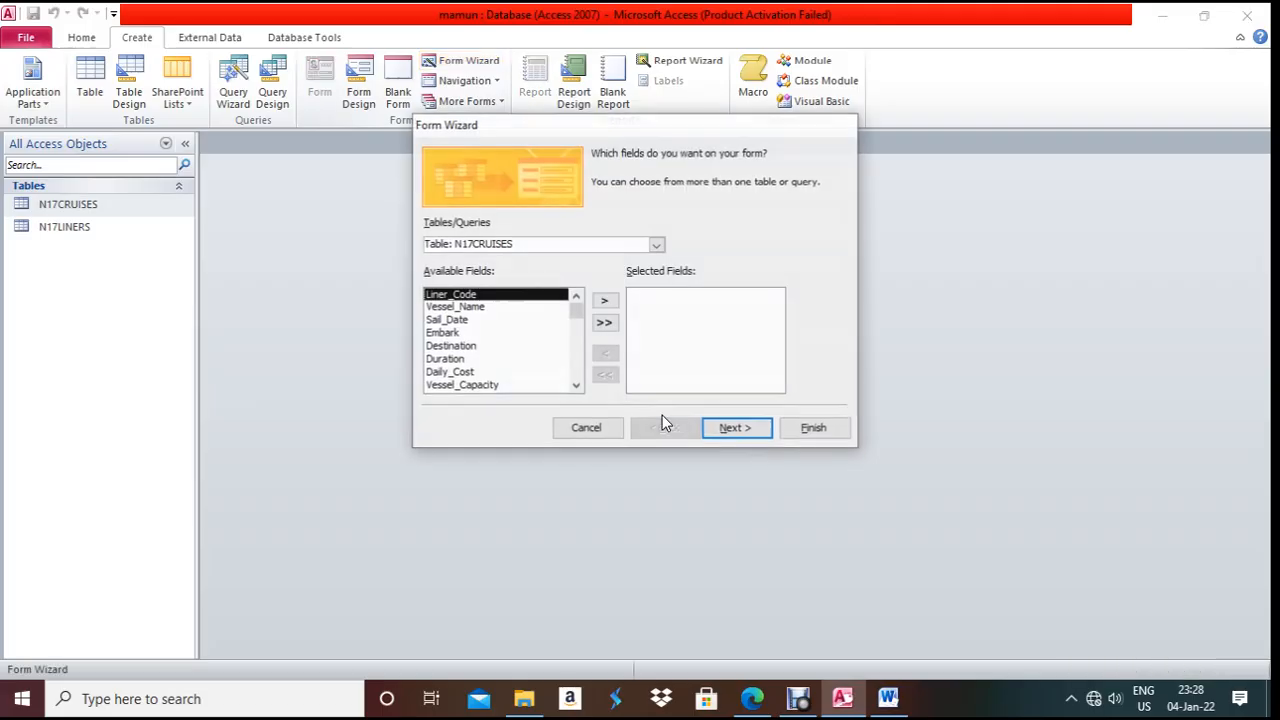
- Create a columnar N17CRUISES form with all fields in the Form Wizard, then return to Word
click(605, 323)
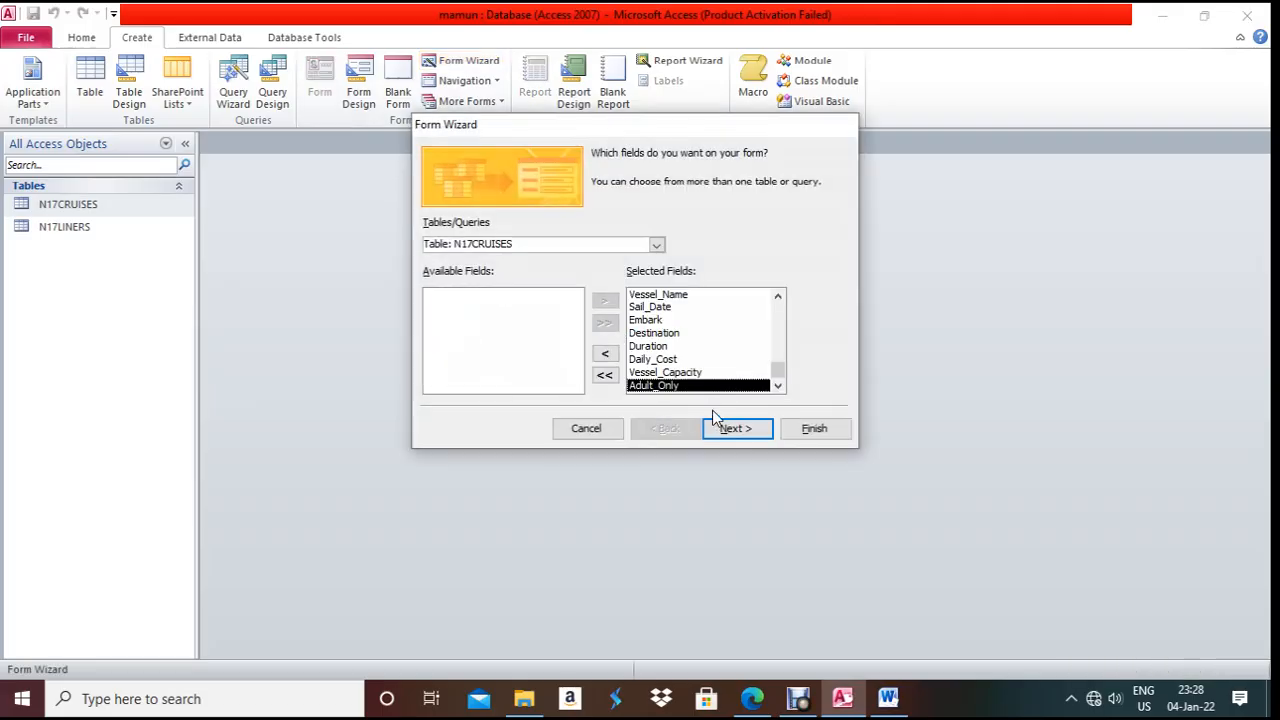
click(733, 428)
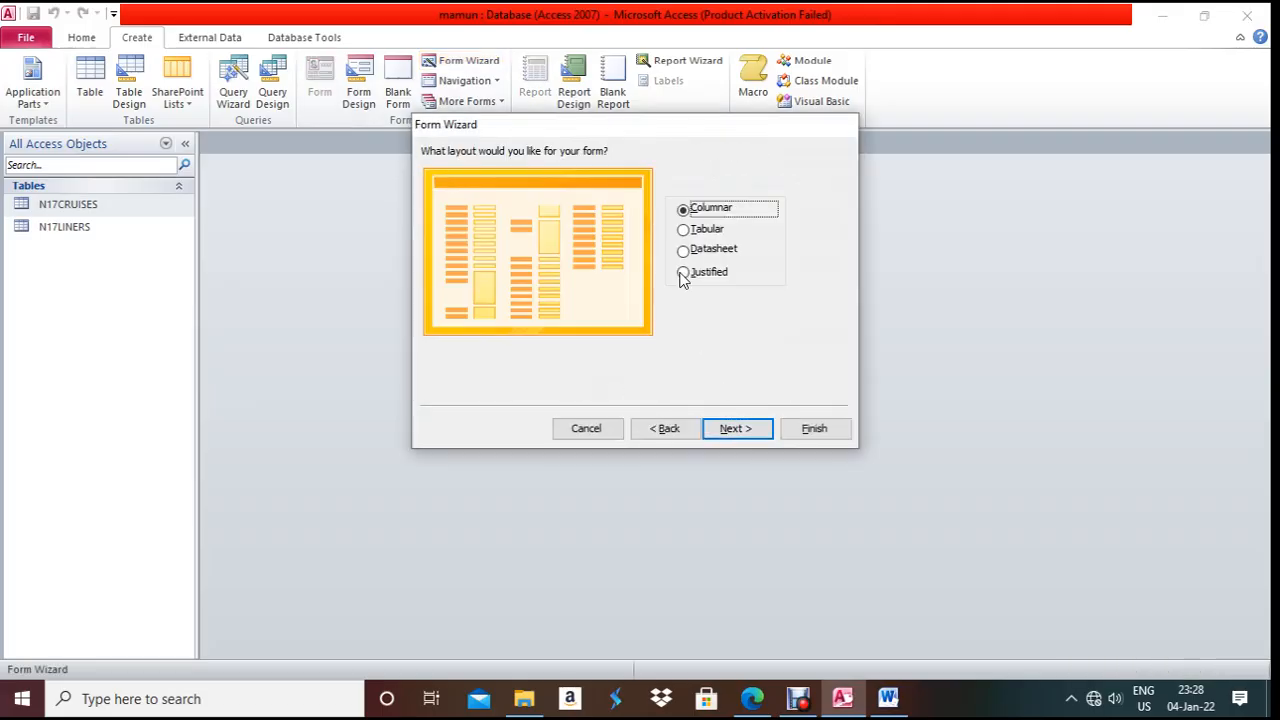
click(745, 428)
click(818, 436)
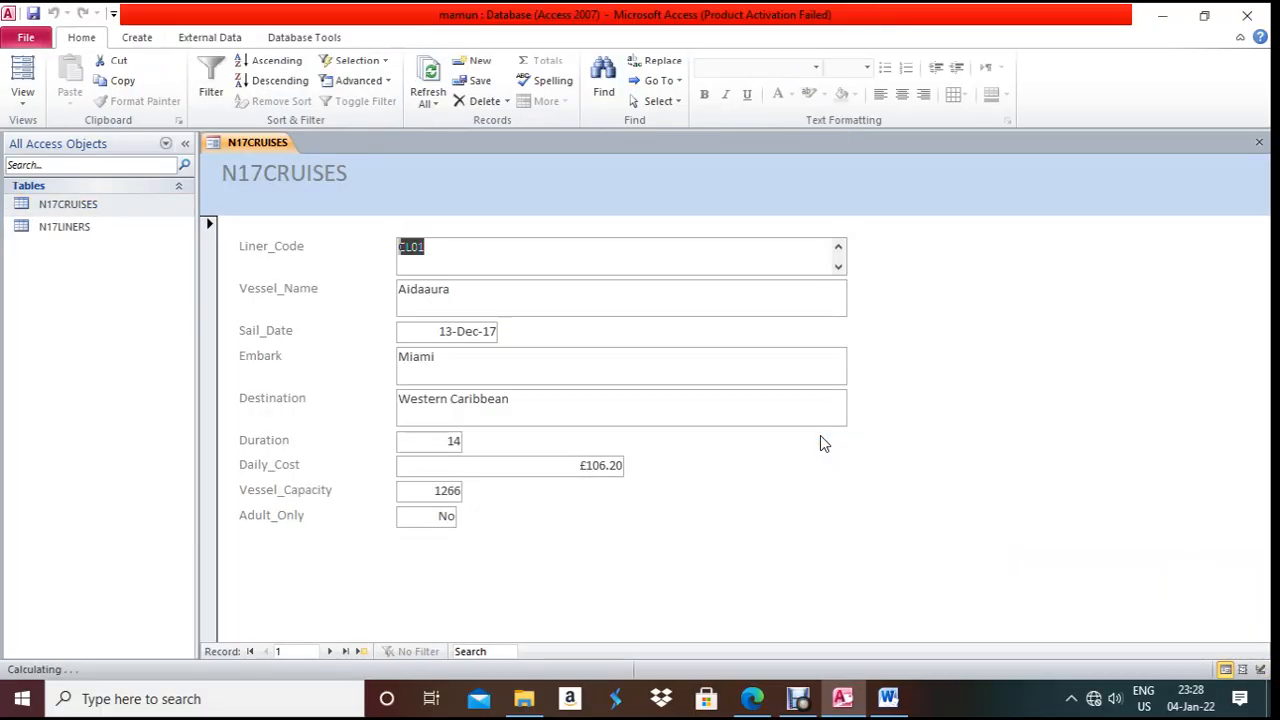
key(alt+Tab)
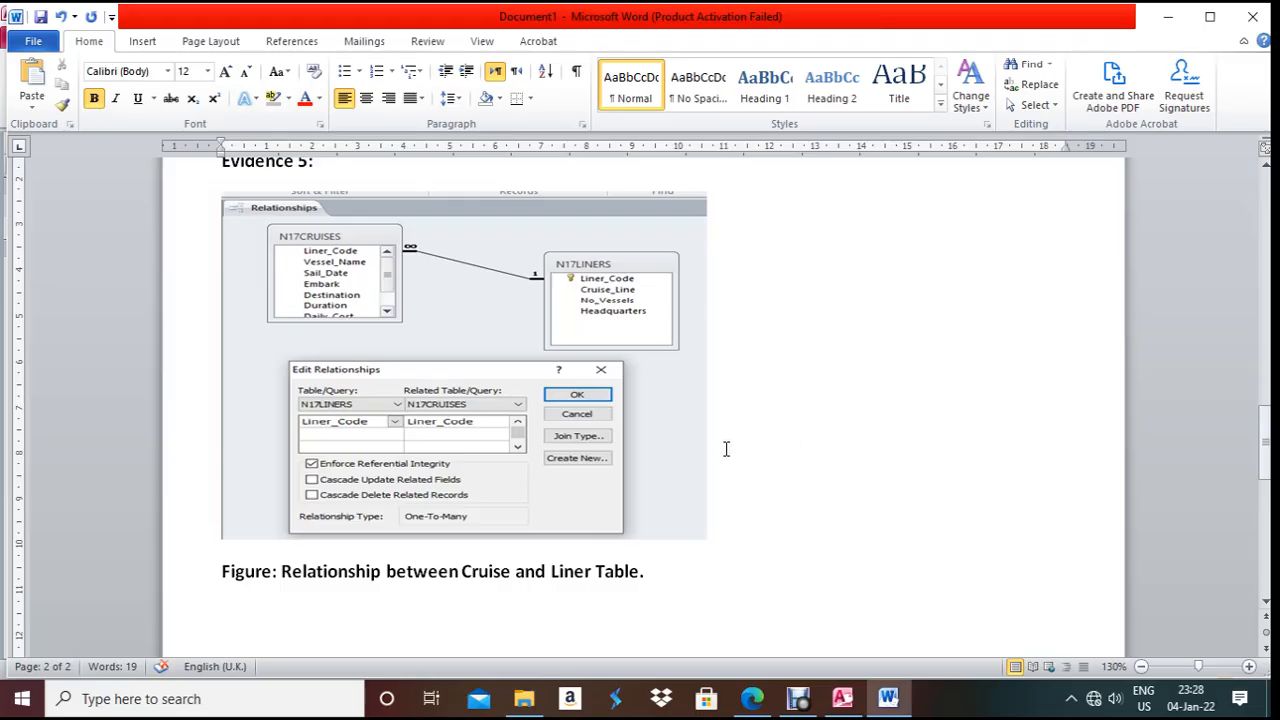
- Read task 21 on the Liner_Code drop-down in the question paper, then return to the Access form
click(758, 700)
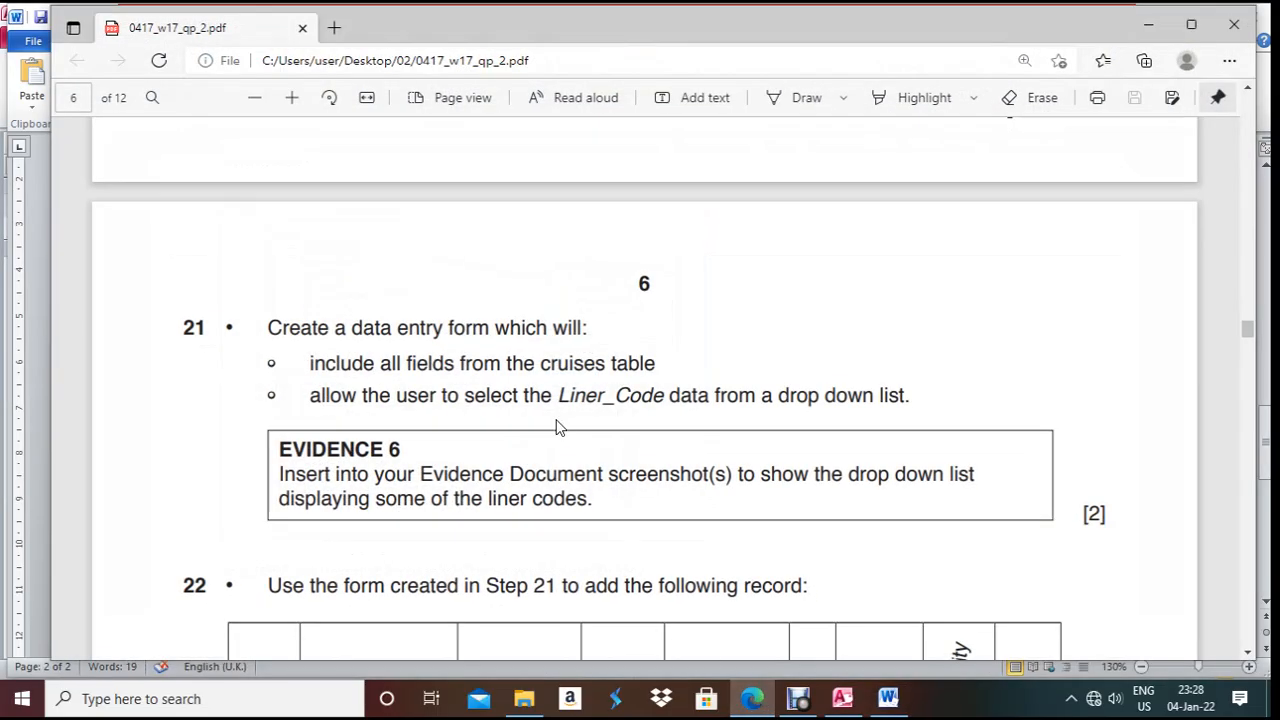
scroll(433, 362, down, 1)
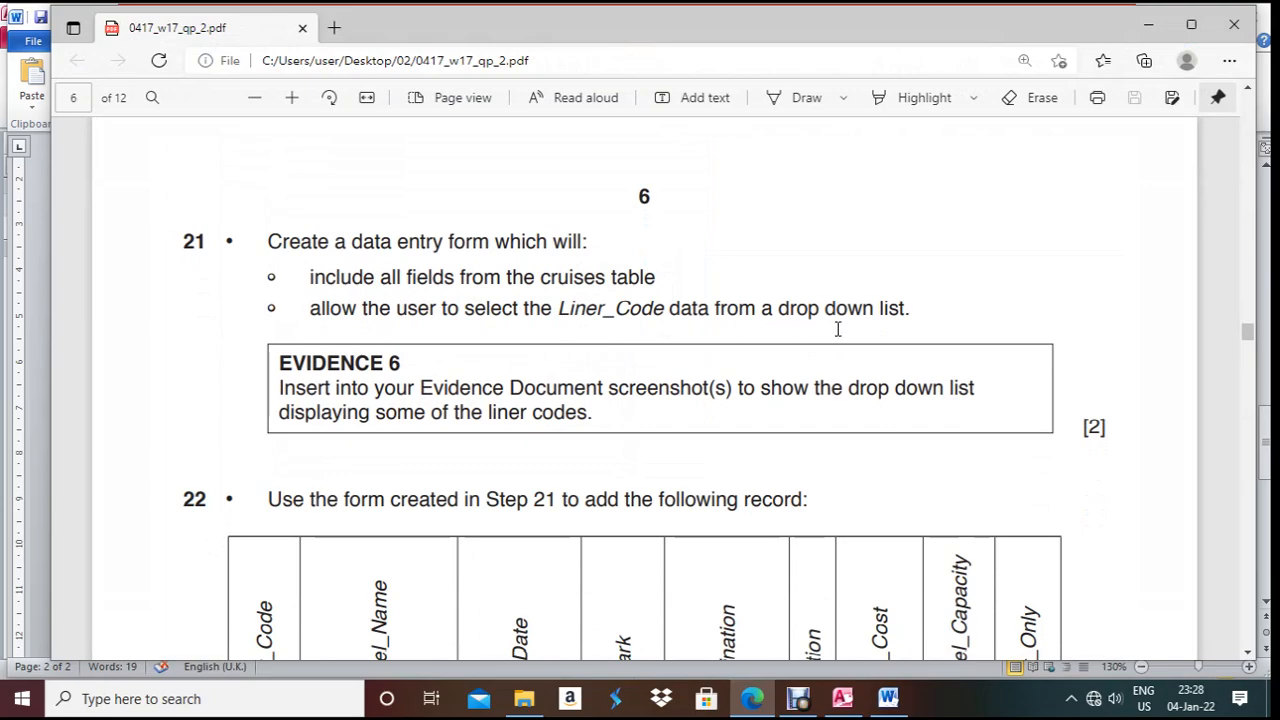
key(alt+Tab)
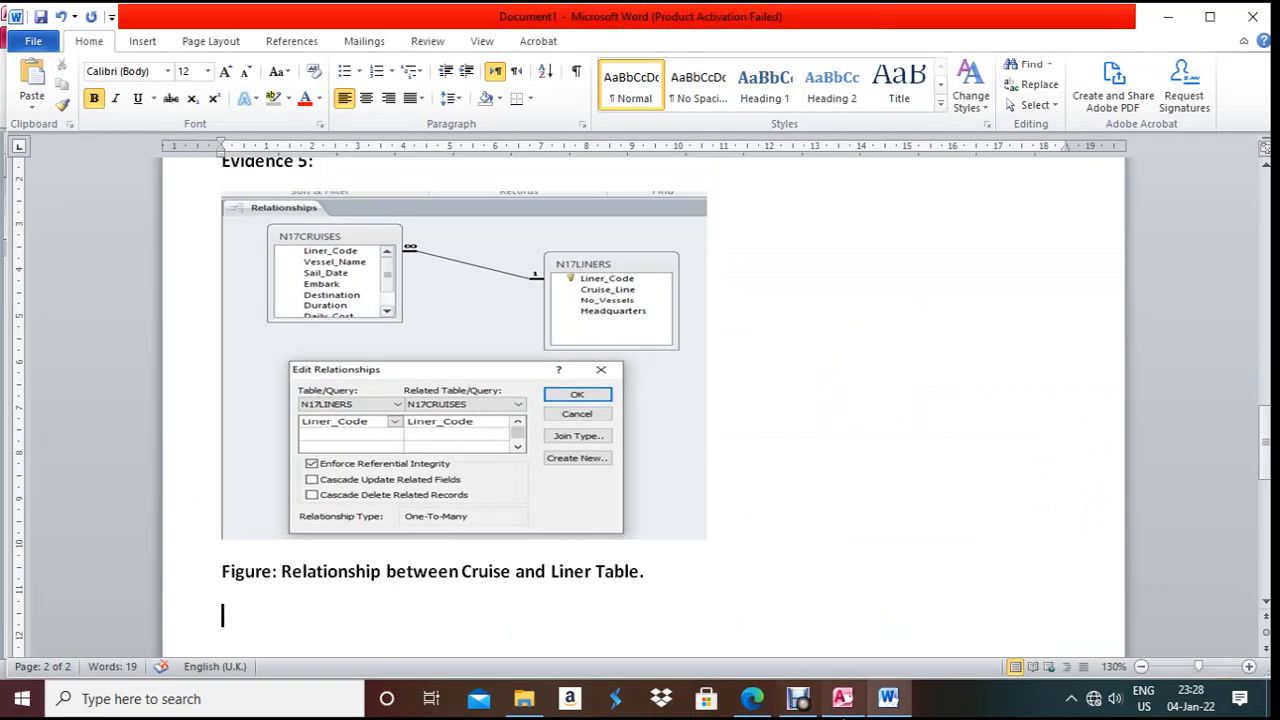
click(834, 692)
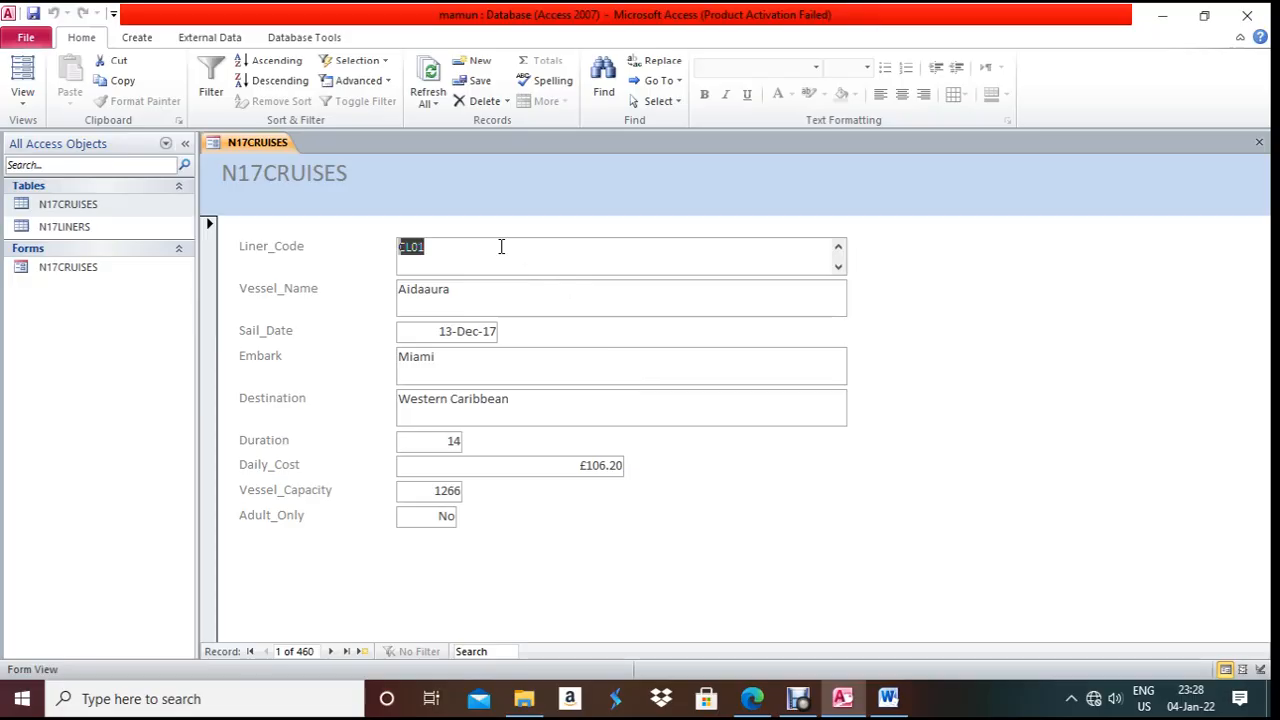
- Switch the N17CRUISES form to Design View and change the Liner_Code text box to a combo box
right_click(228, 143)
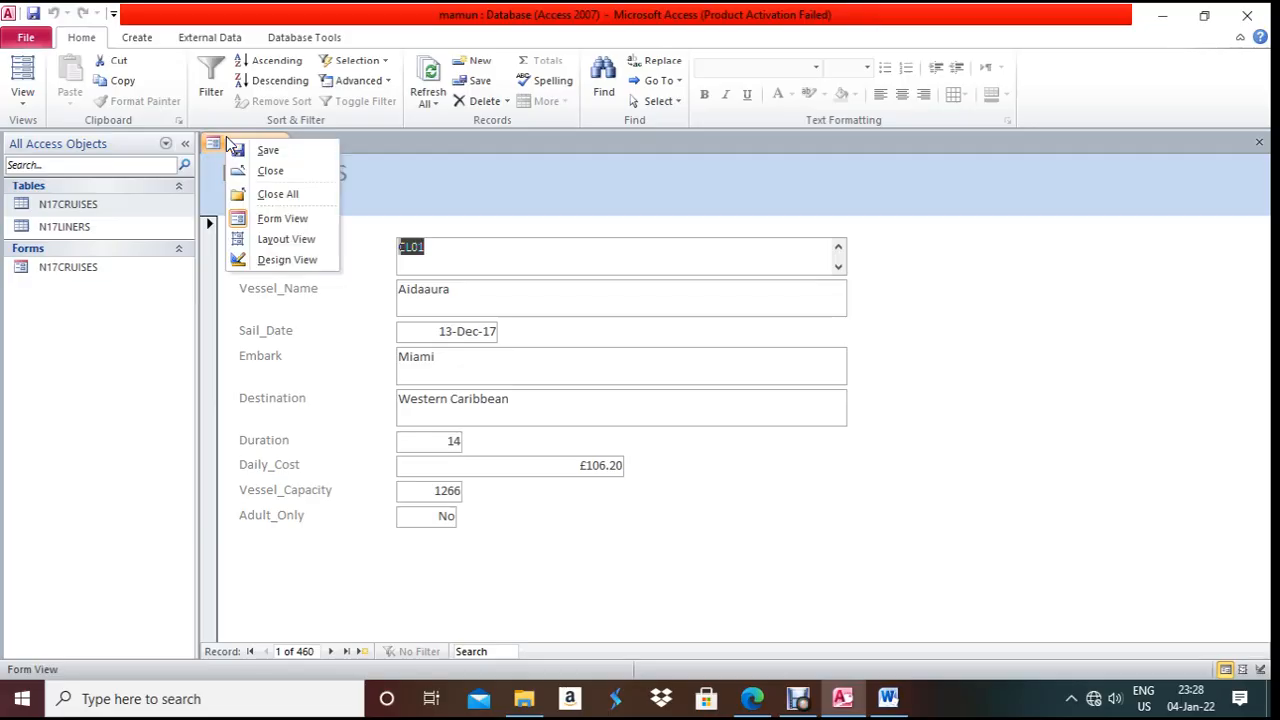
click(262, 260)
right_click(578, 321)
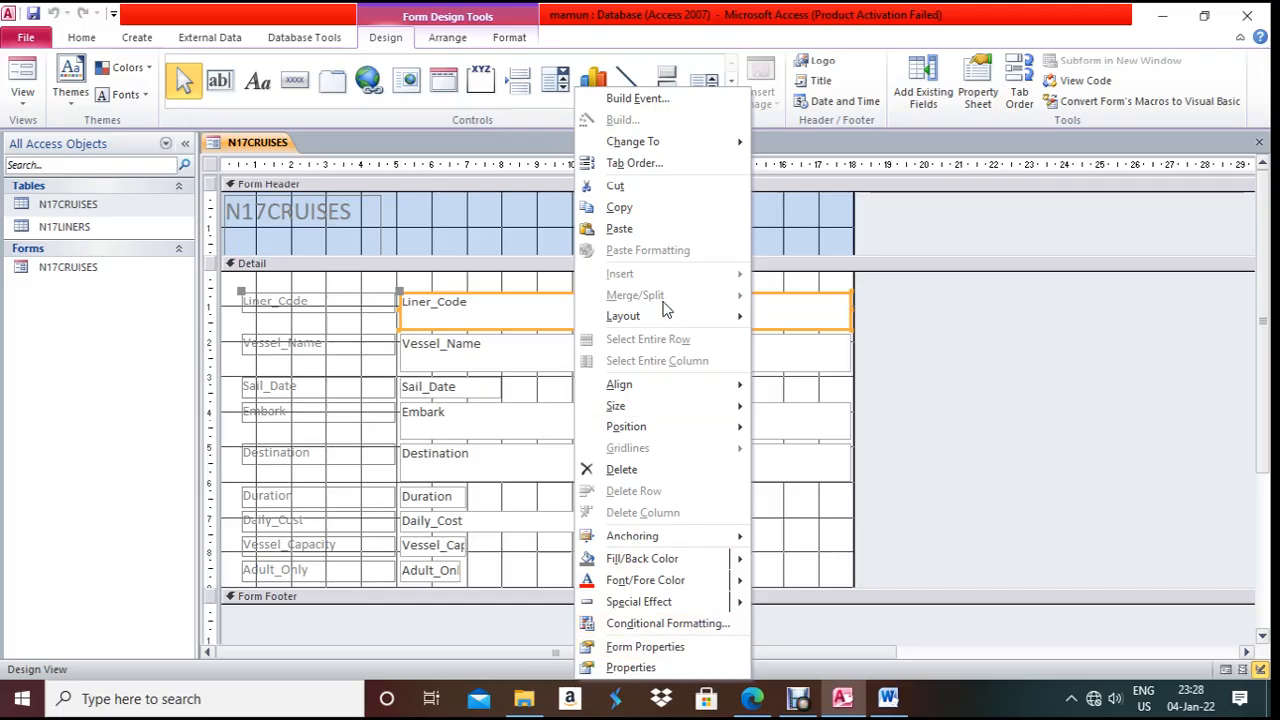
mouse_move(650, 141)
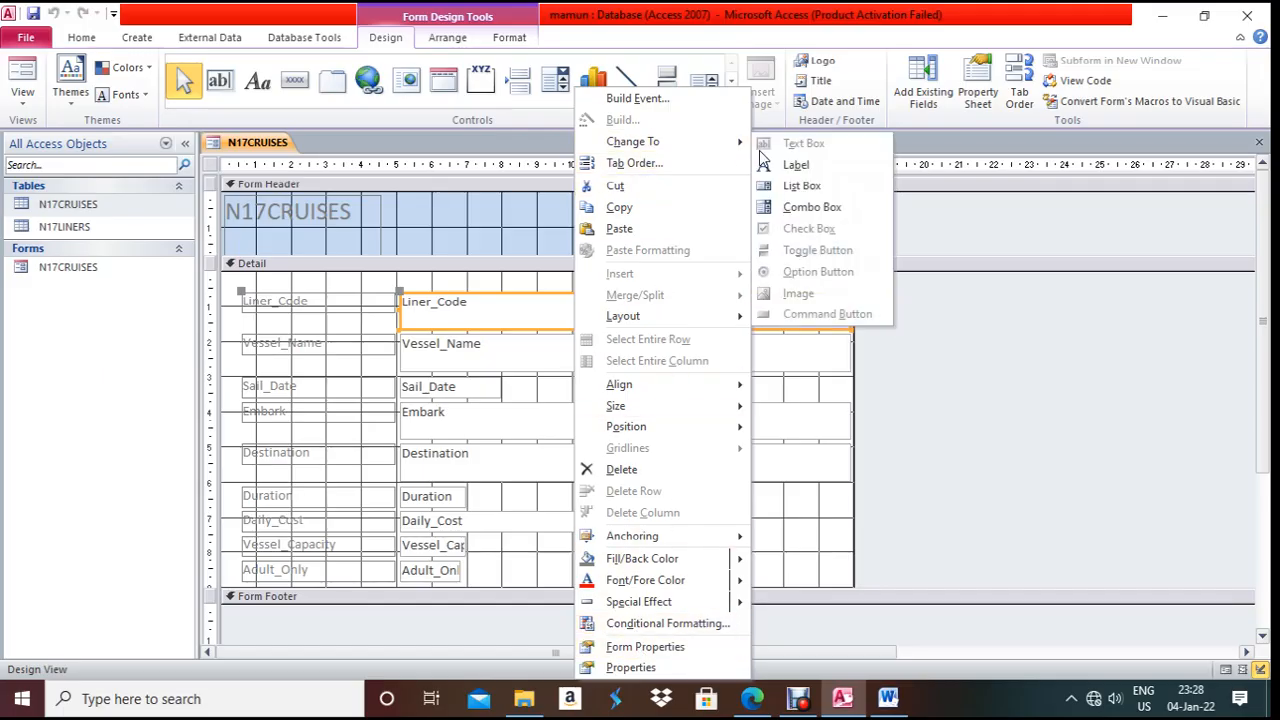
click(795, 207)
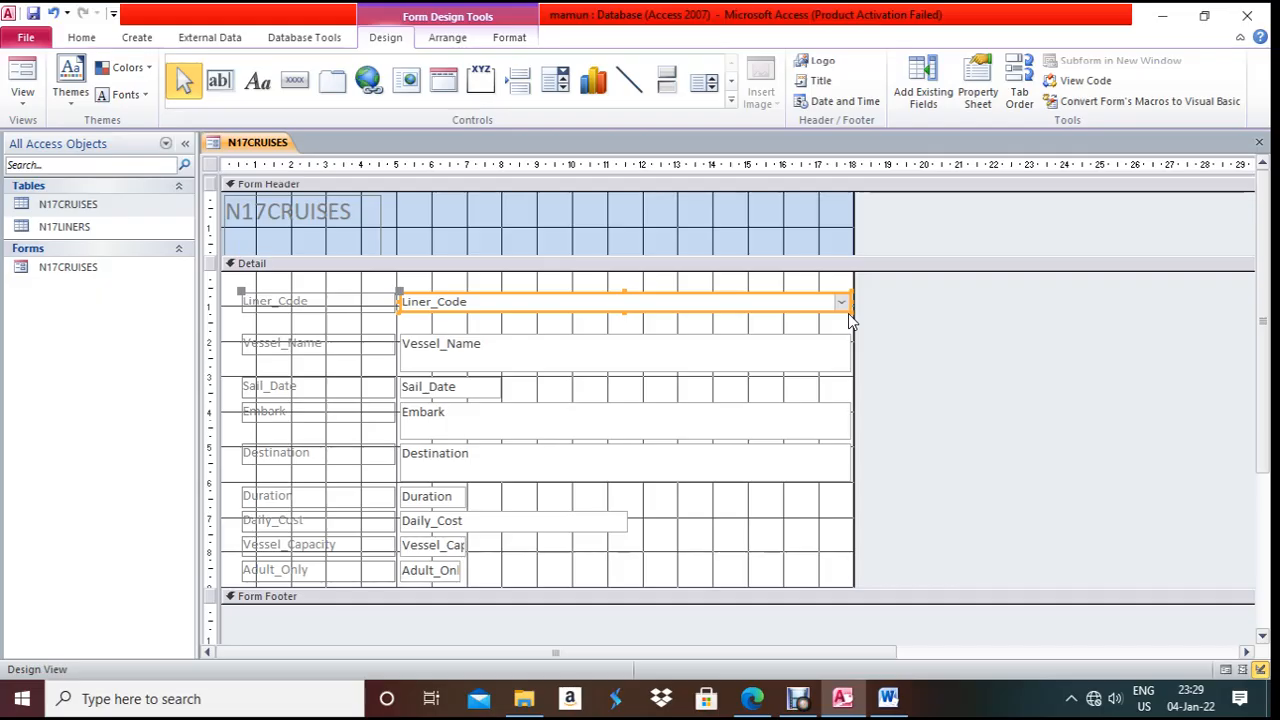
- Build the Liner_Code combo box's row source from N17LINERS.Liner_Code and save the query
right_click(749, 304)
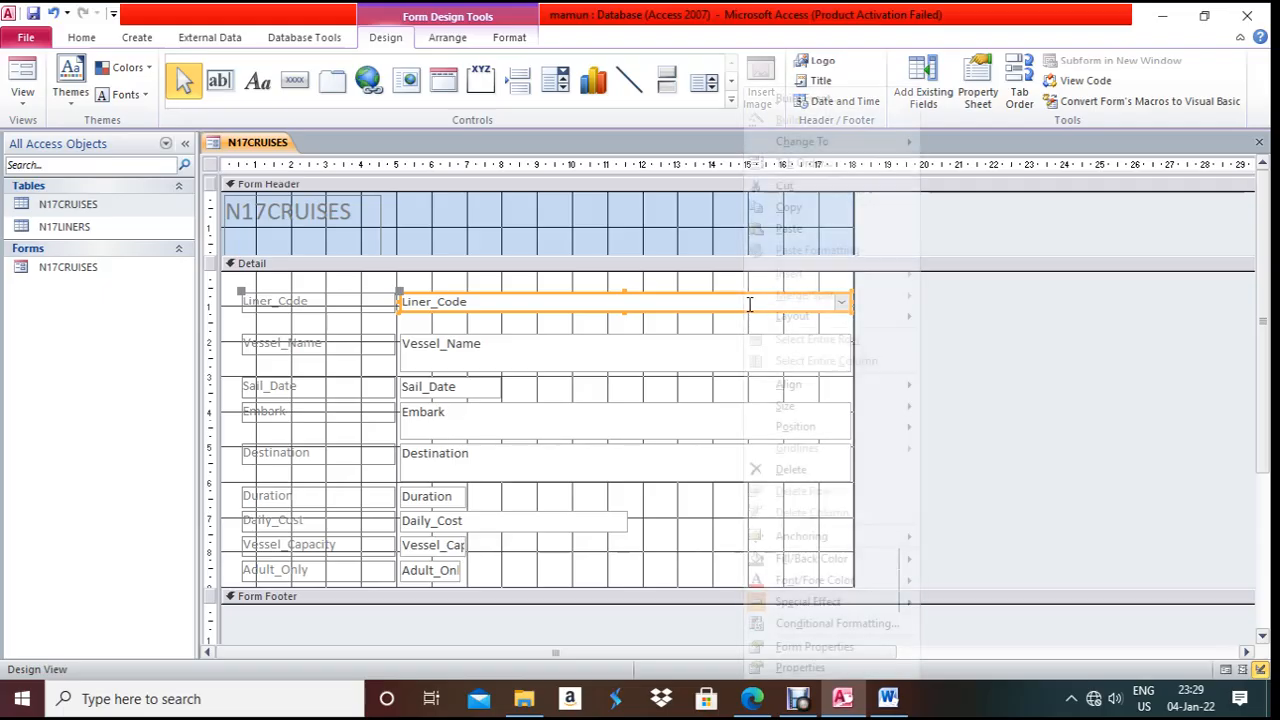
click(800, 667)
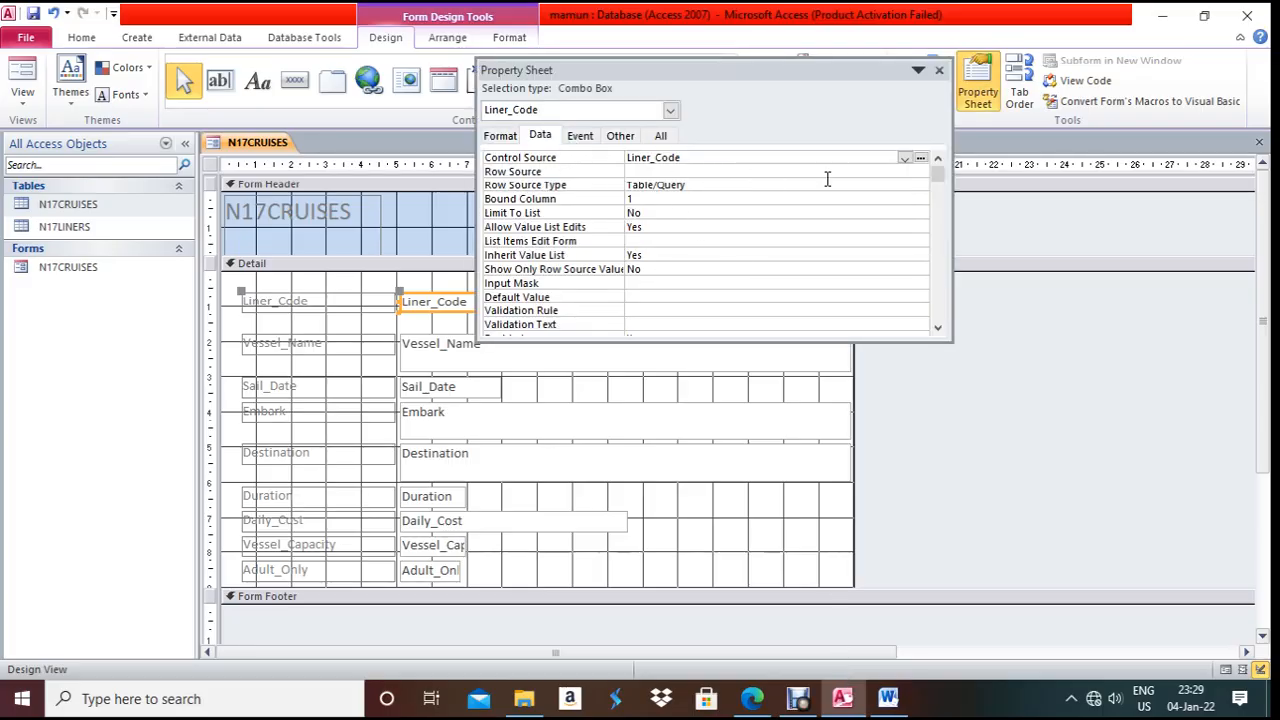
click(921, 160)
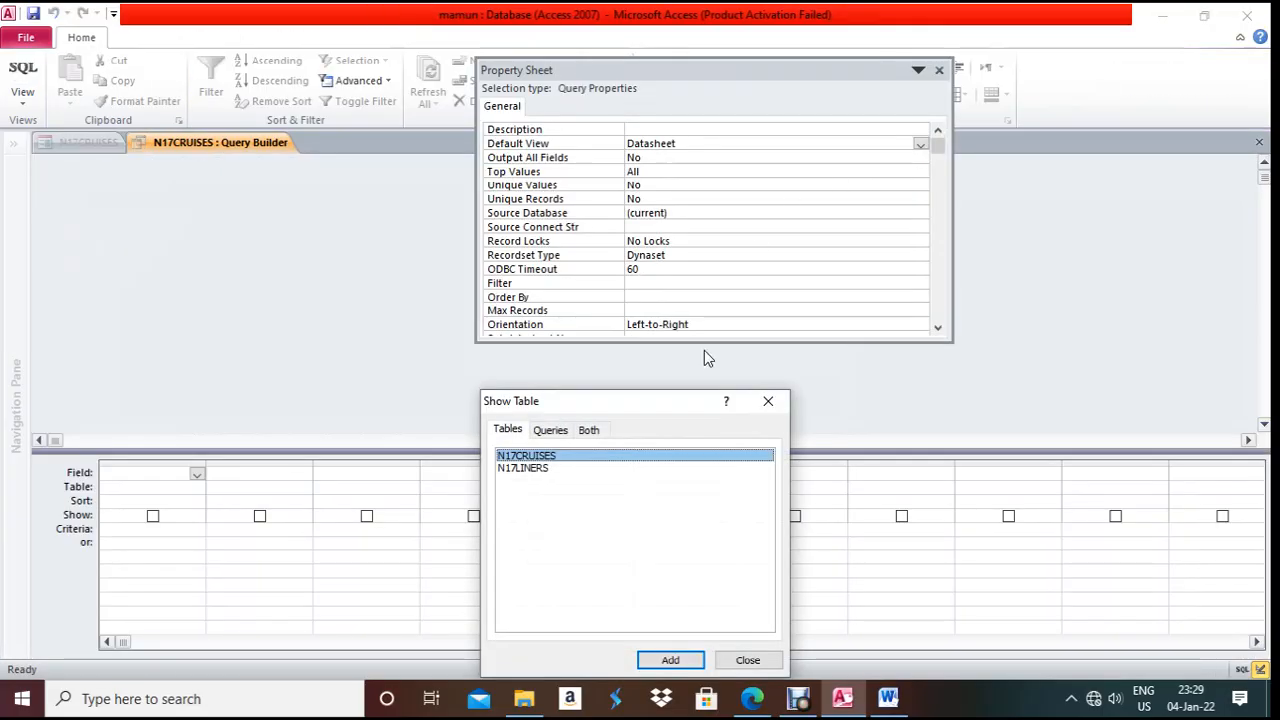
double_click(545, 470)
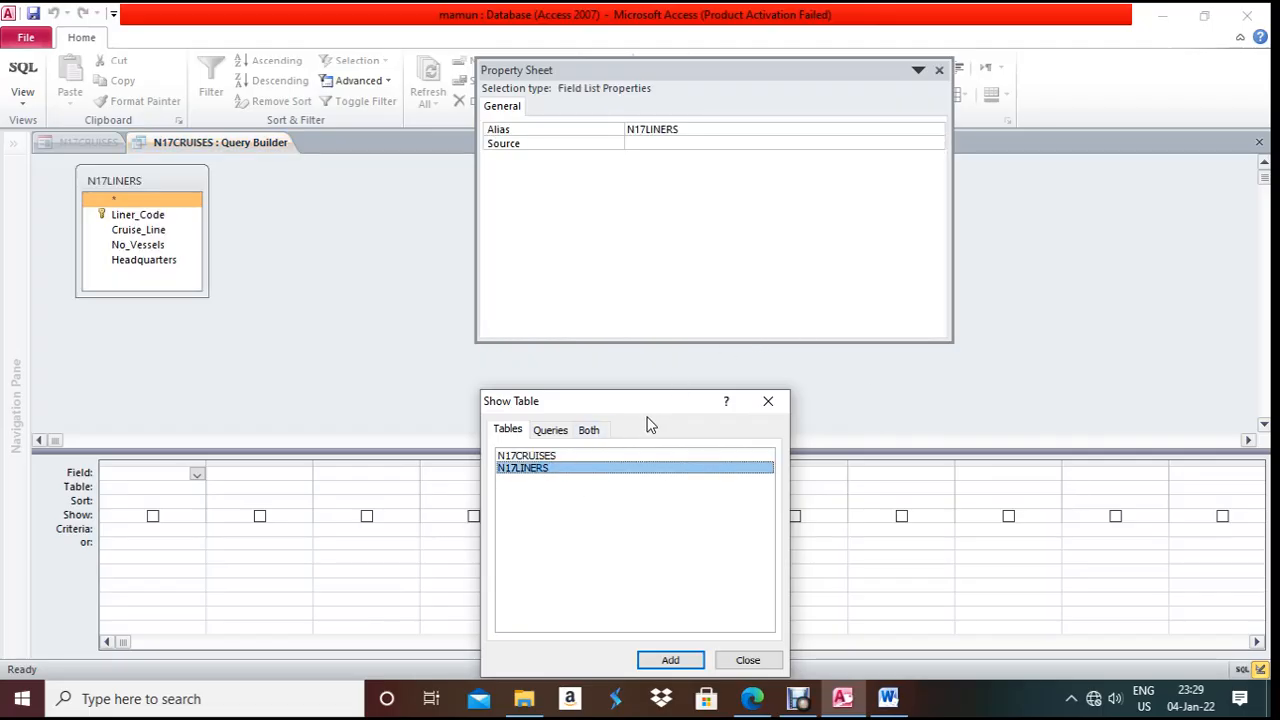
click(768, 403)
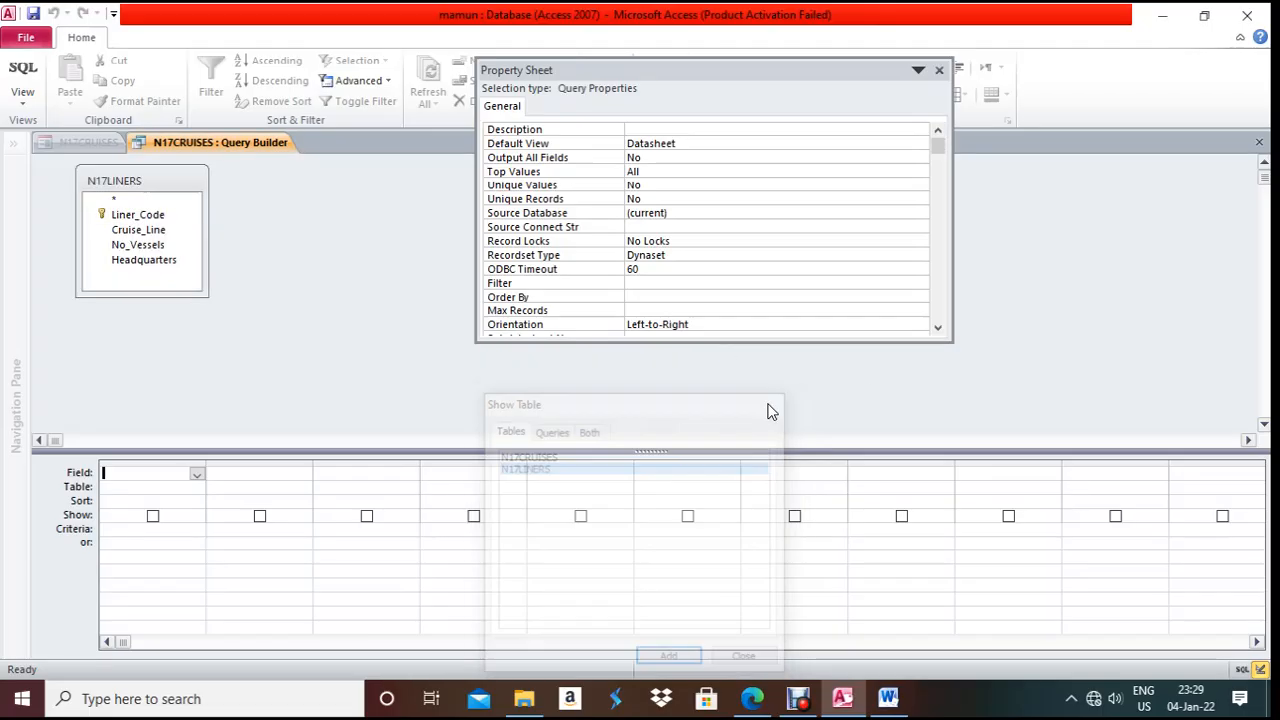
double_click(137, 217)
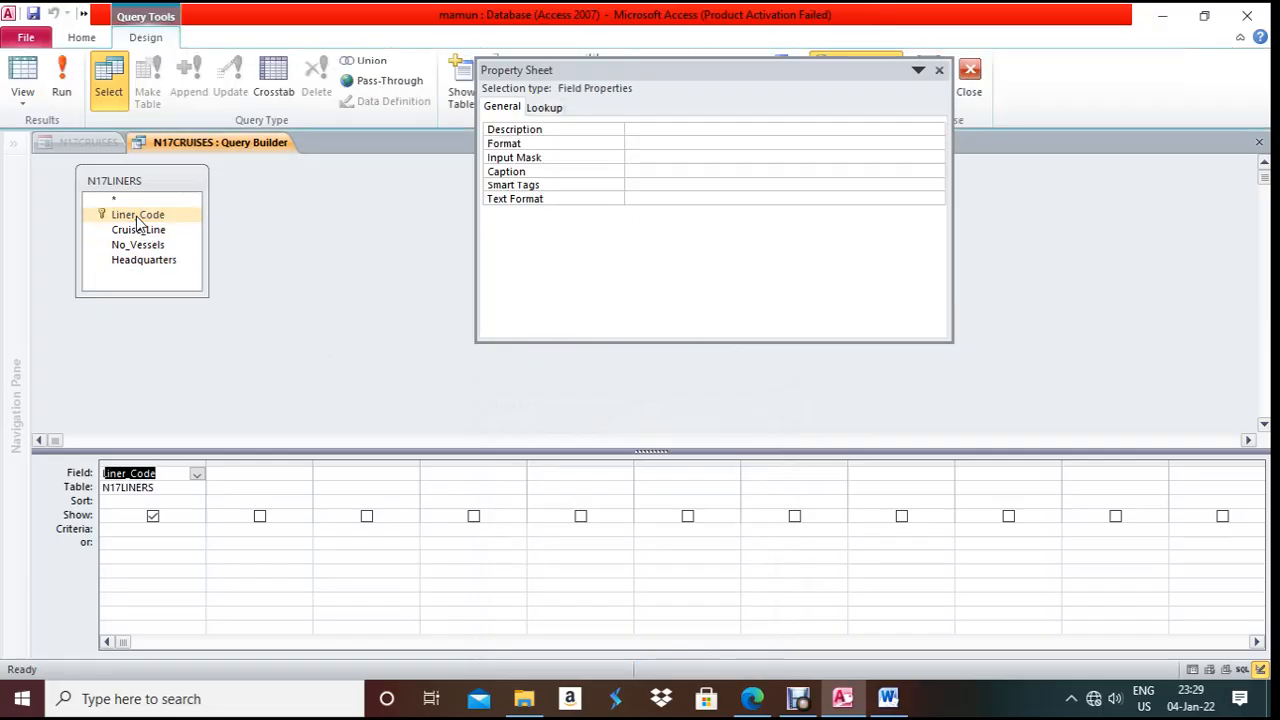
click(940, 73)
click(1259, 142)
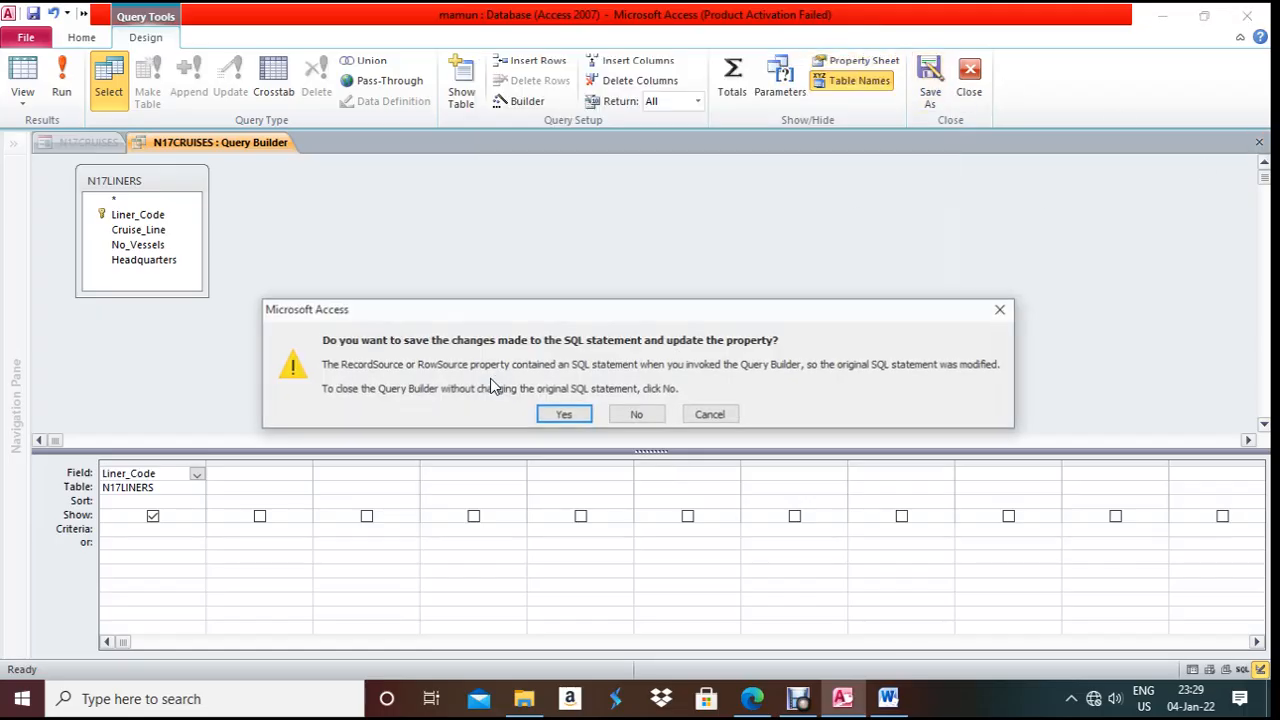
click(566, 416)
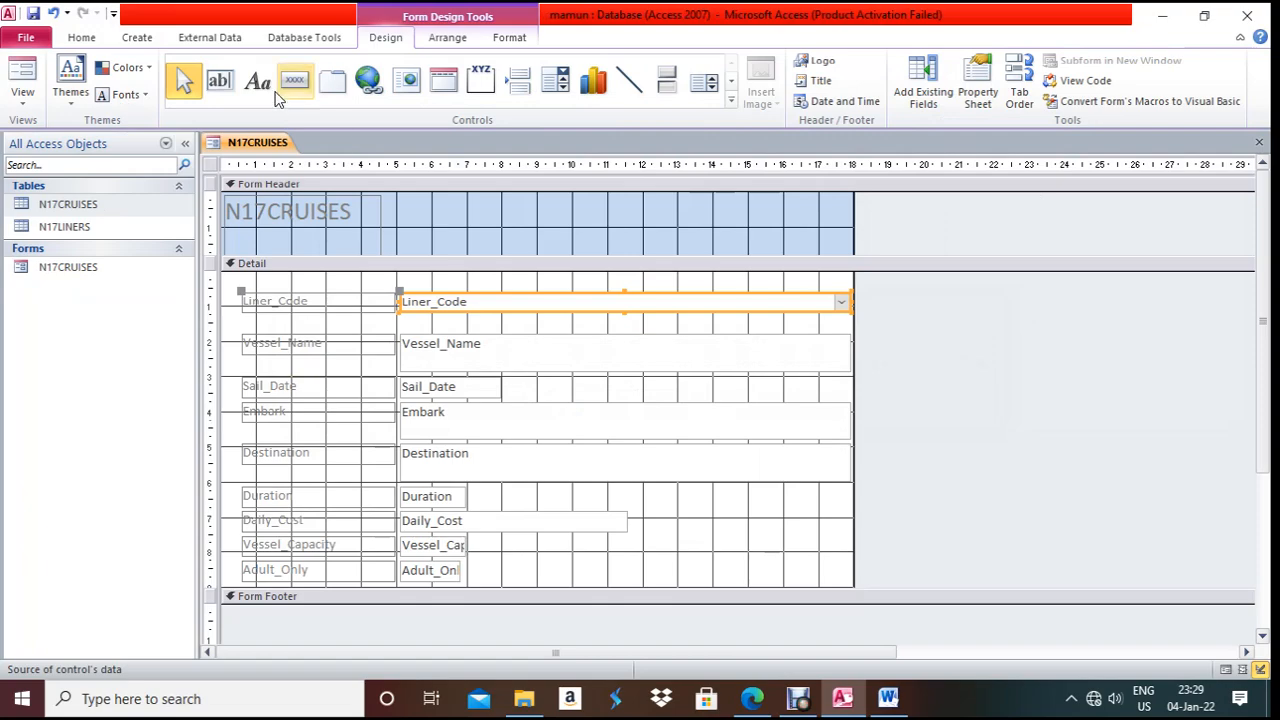
- Switch to Form View, check the Liner_Code list starts at CL01, and recheck the task
right_click(233, 146)
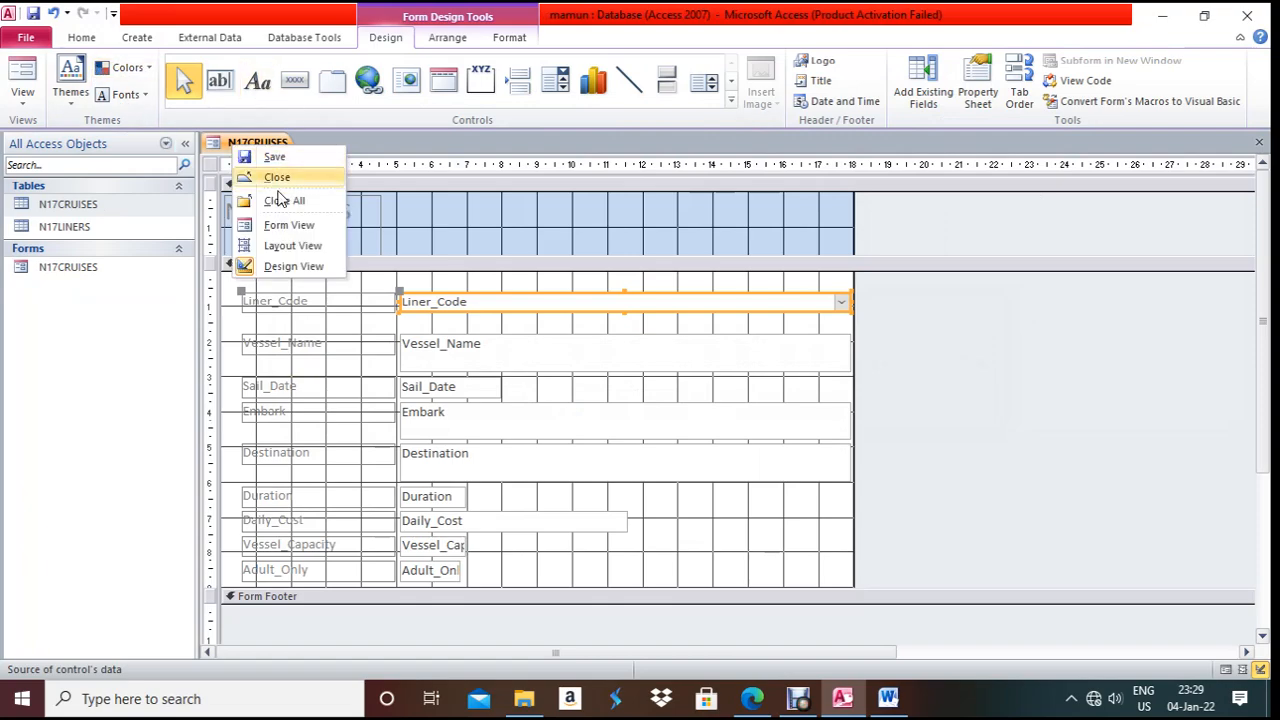
click(286, 225)
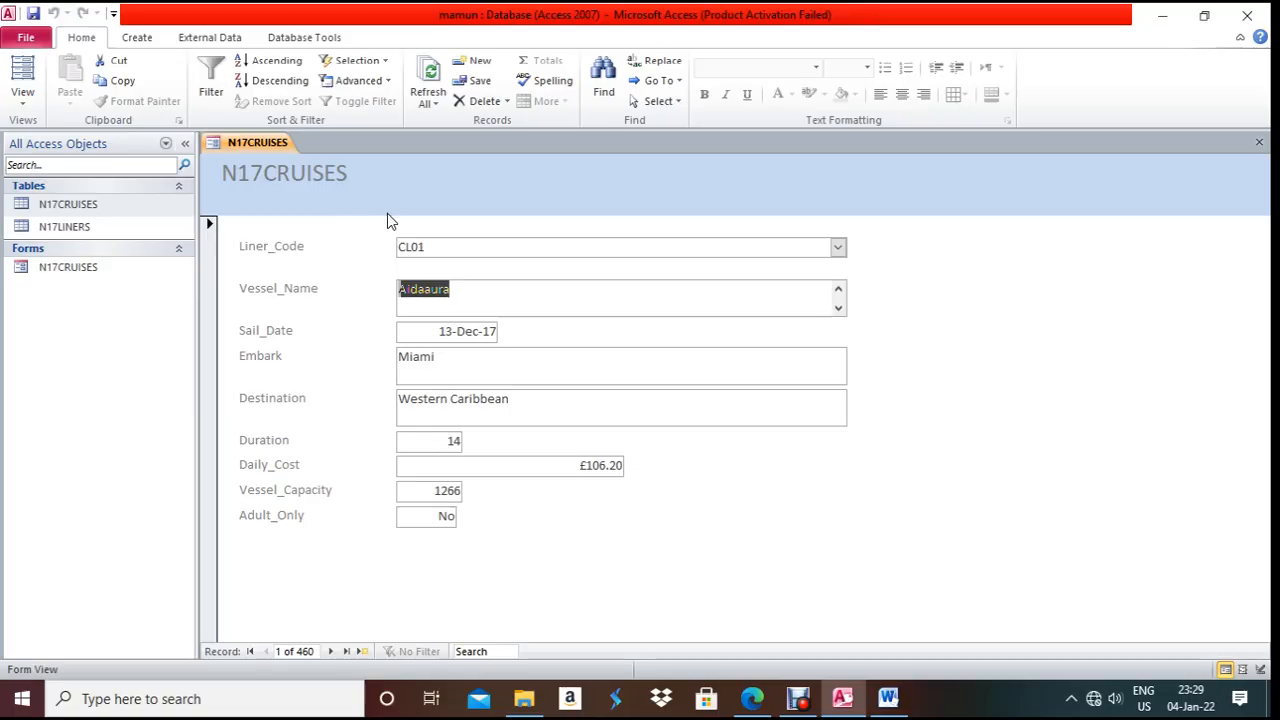
click(840, 248)
click(843, 249)
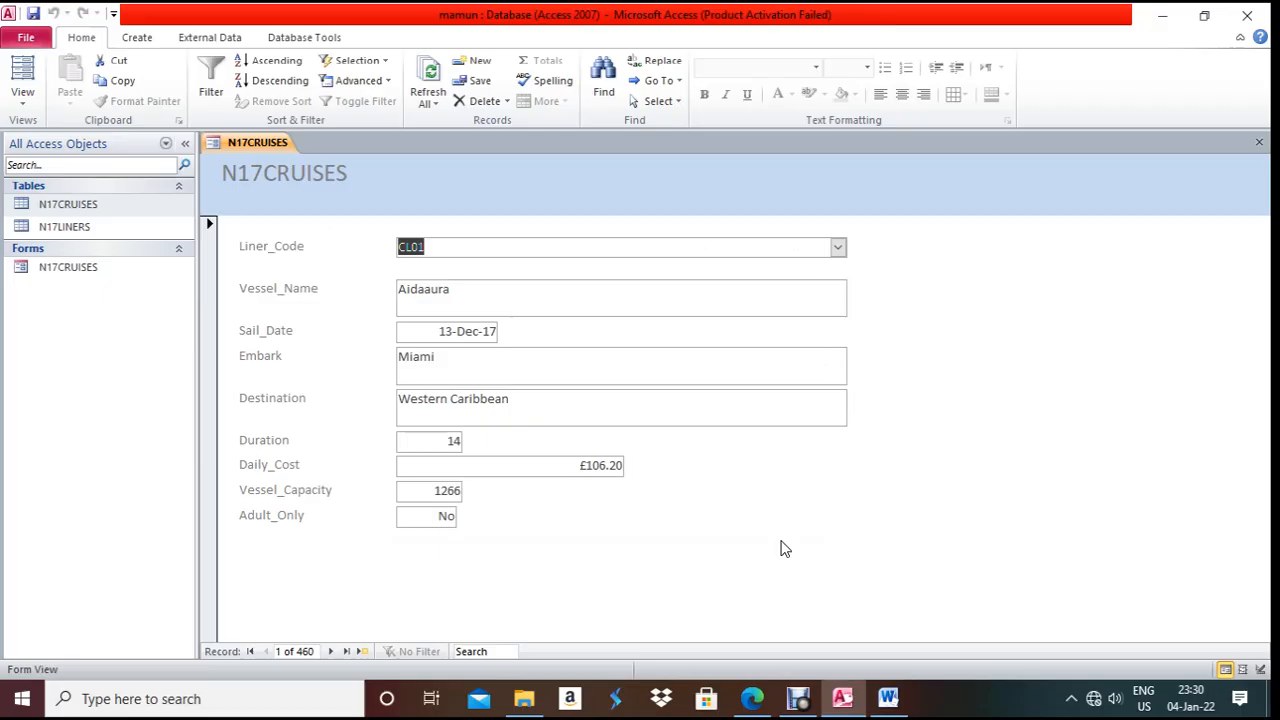
click(752, 697)
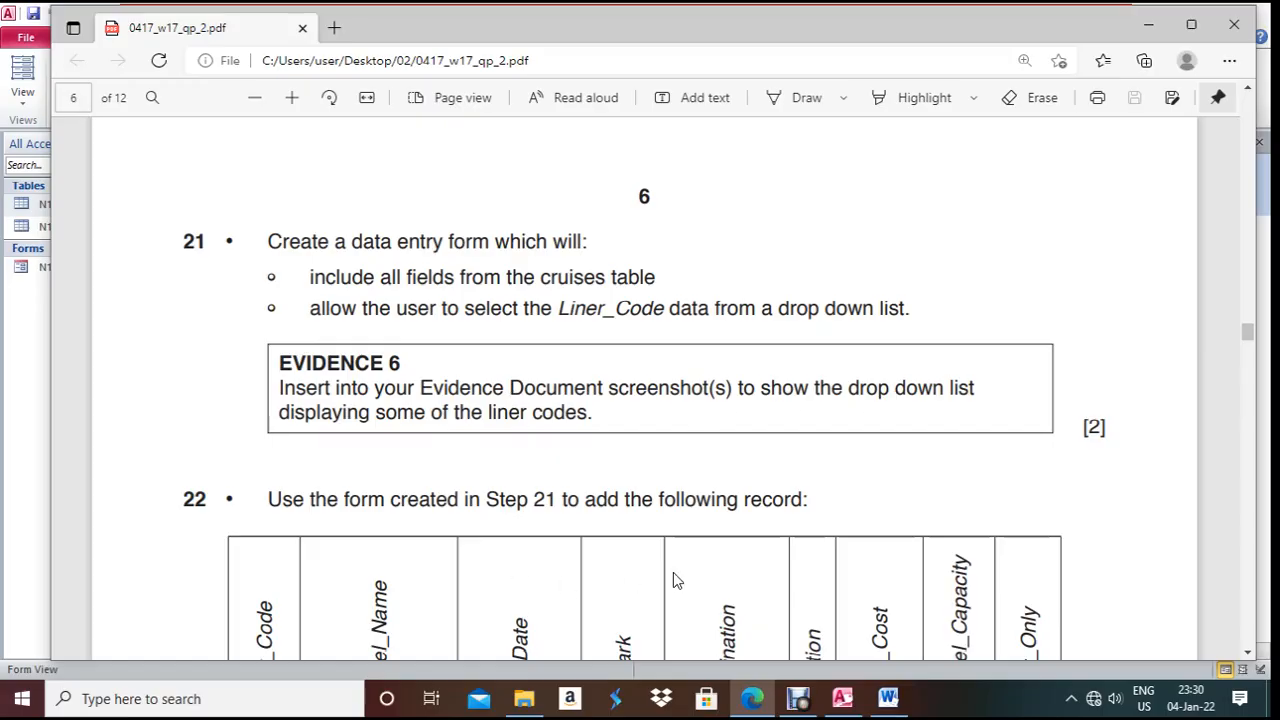
click(752, 697)
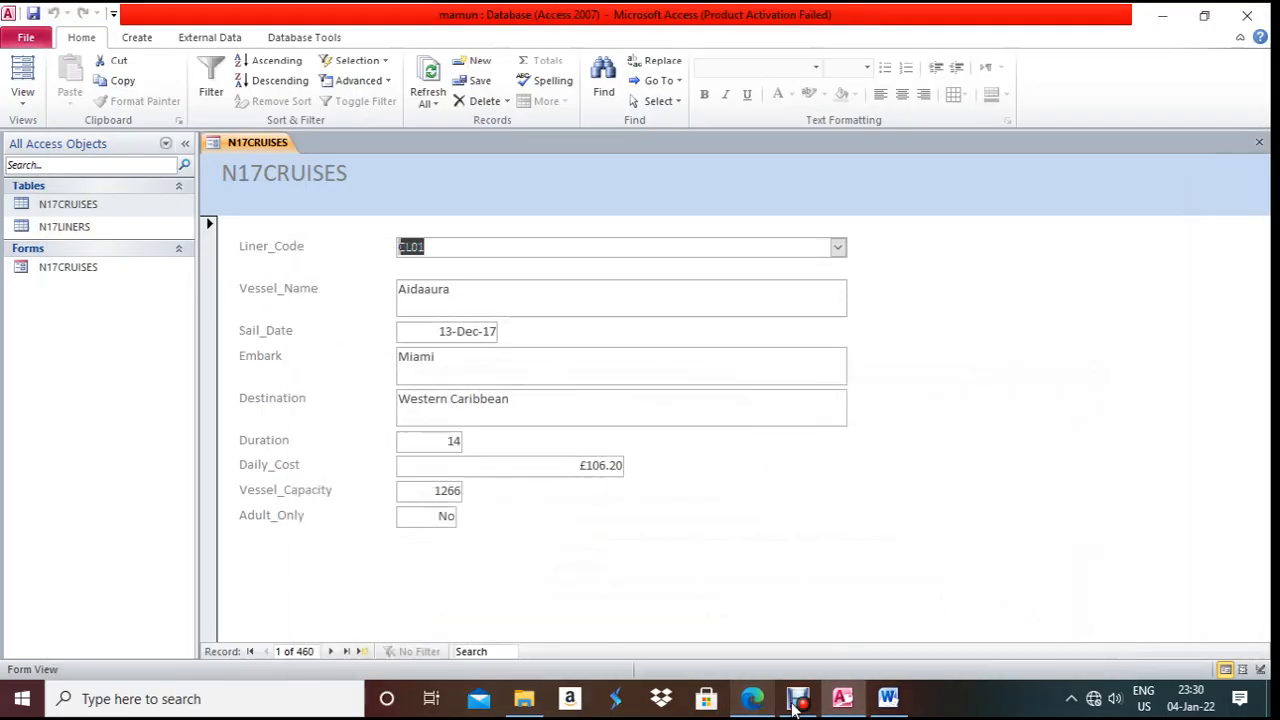
- Add an 'Evidence 6:' label with an empty line below the Evidence 5 figure caption
click(890, 699)
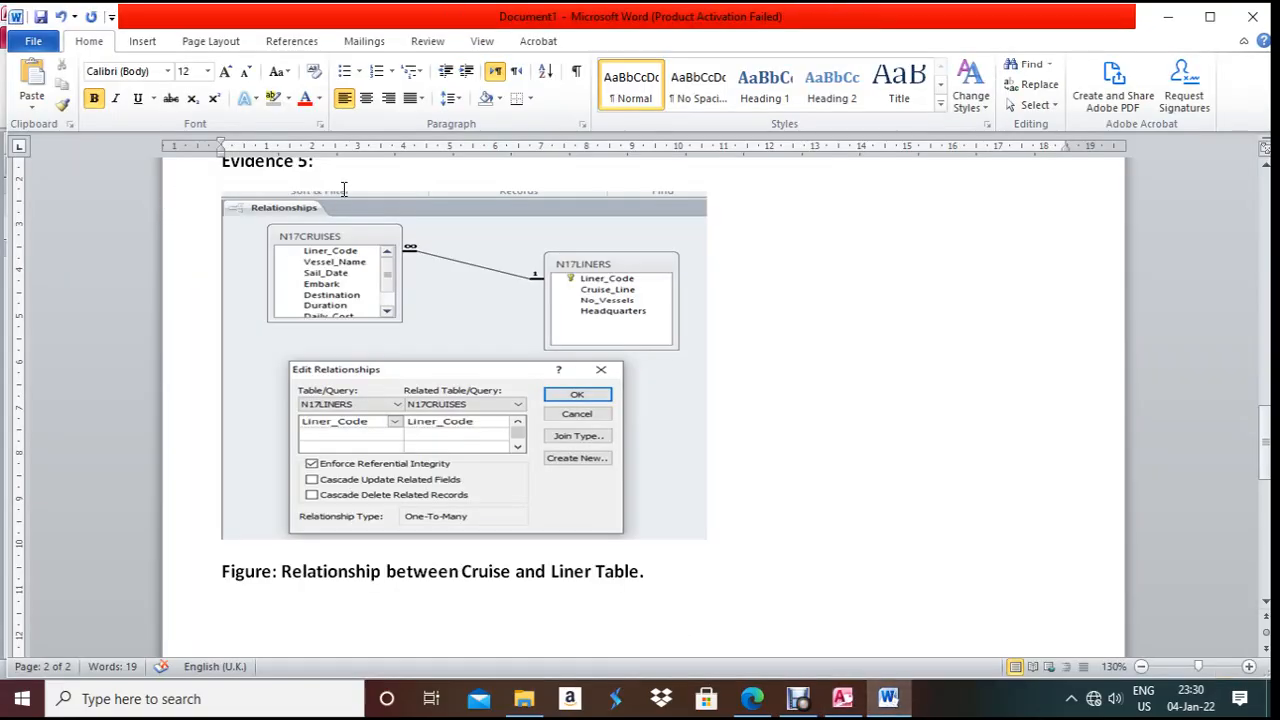
scroll(345, 183, up, 2)
click(191, 285)
key(ctrl+c)
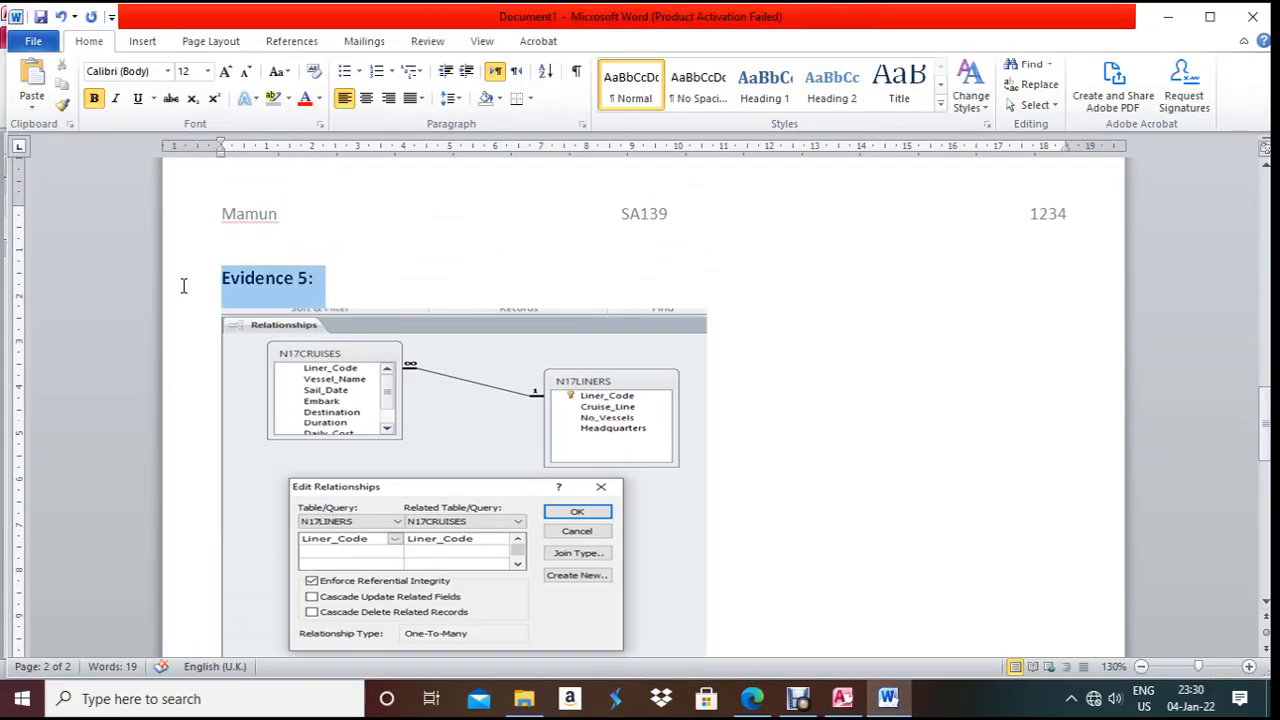
scroll(360, 480, down, 3)
click(230, 492)
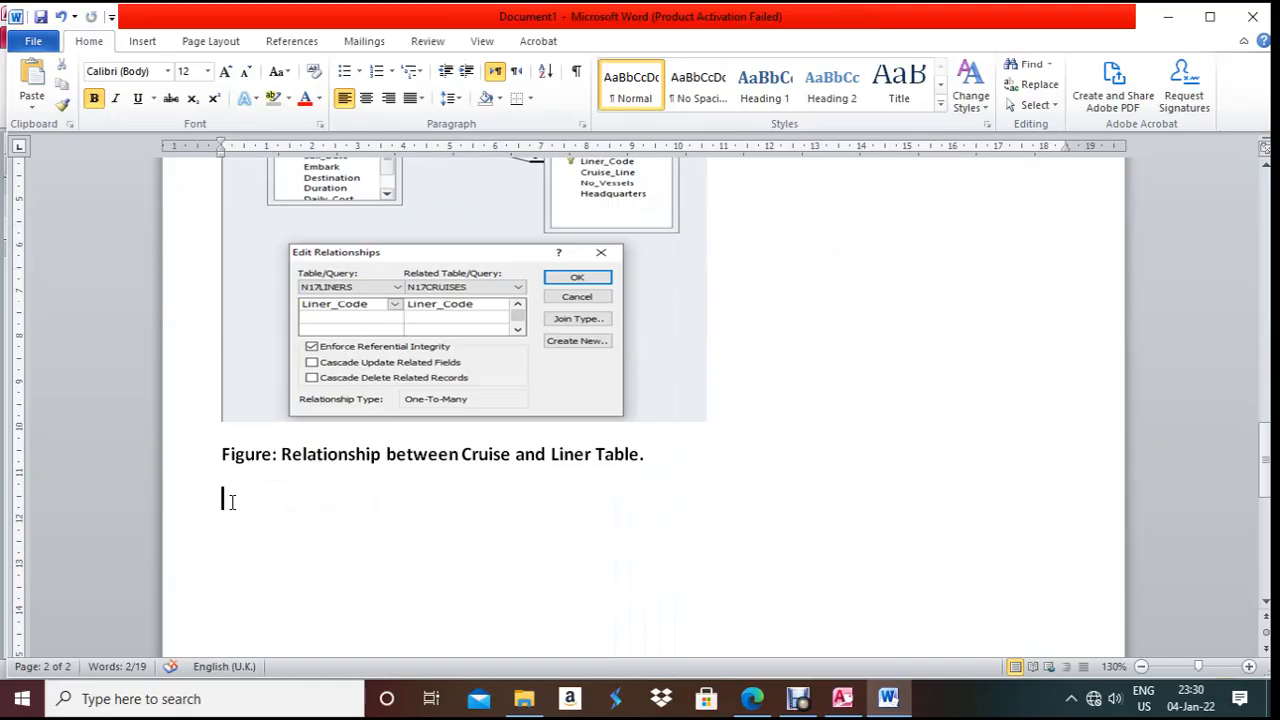
key(ctrl+v)
key(BackSpace)
key(BackSpace)
key(BackSpace)
text(6:)
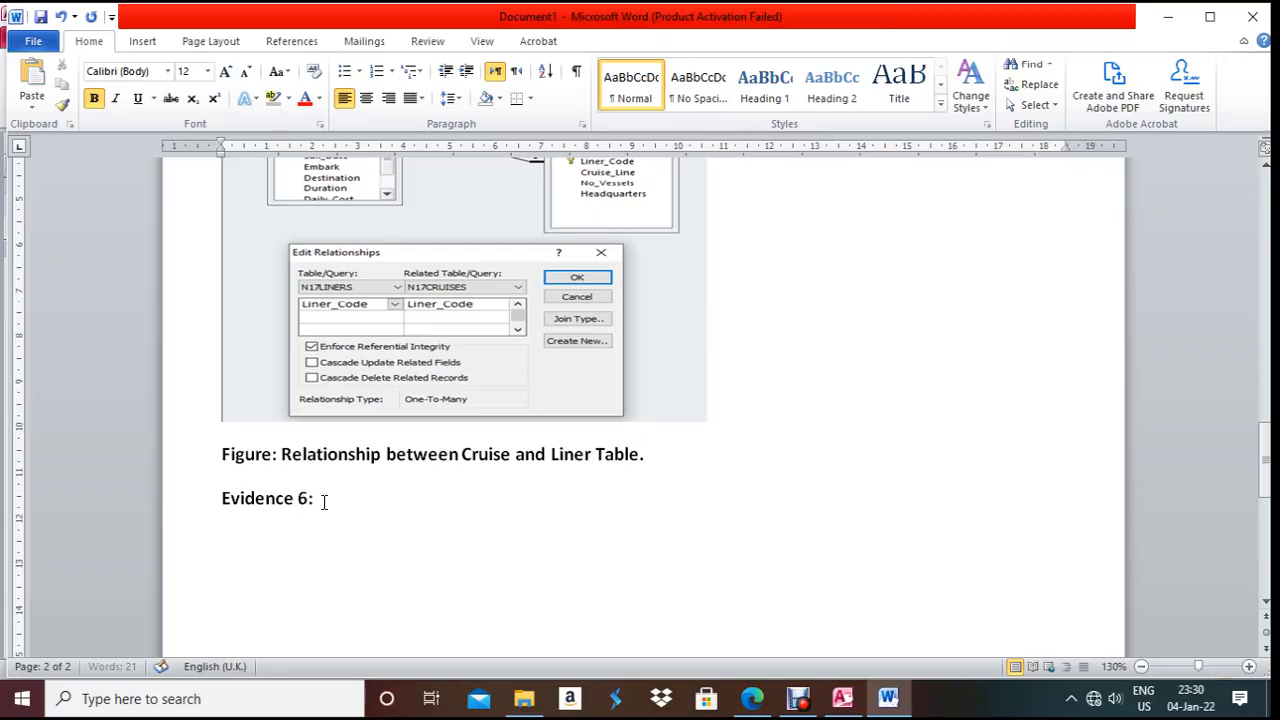
key(Return)
- Drop down the Liner_Code list on the Access form, then return to Word
click(843, 699)
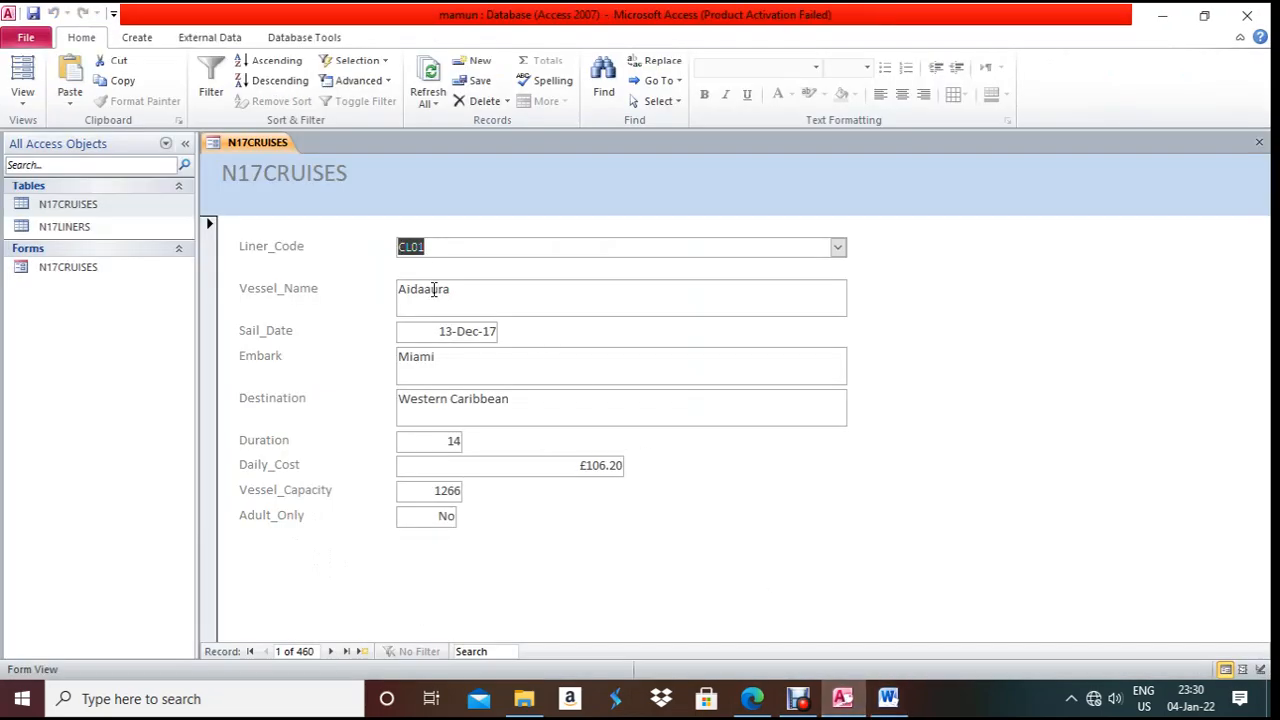
click(838, 246)
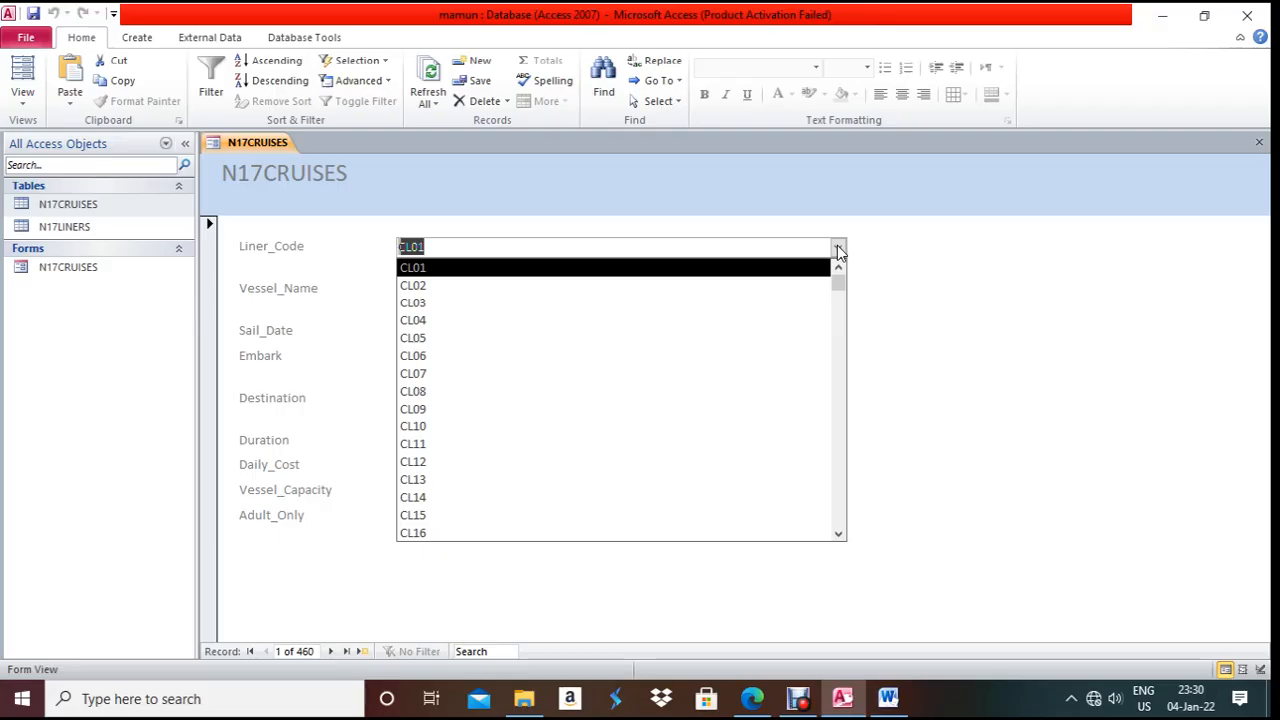
click(888, 699)
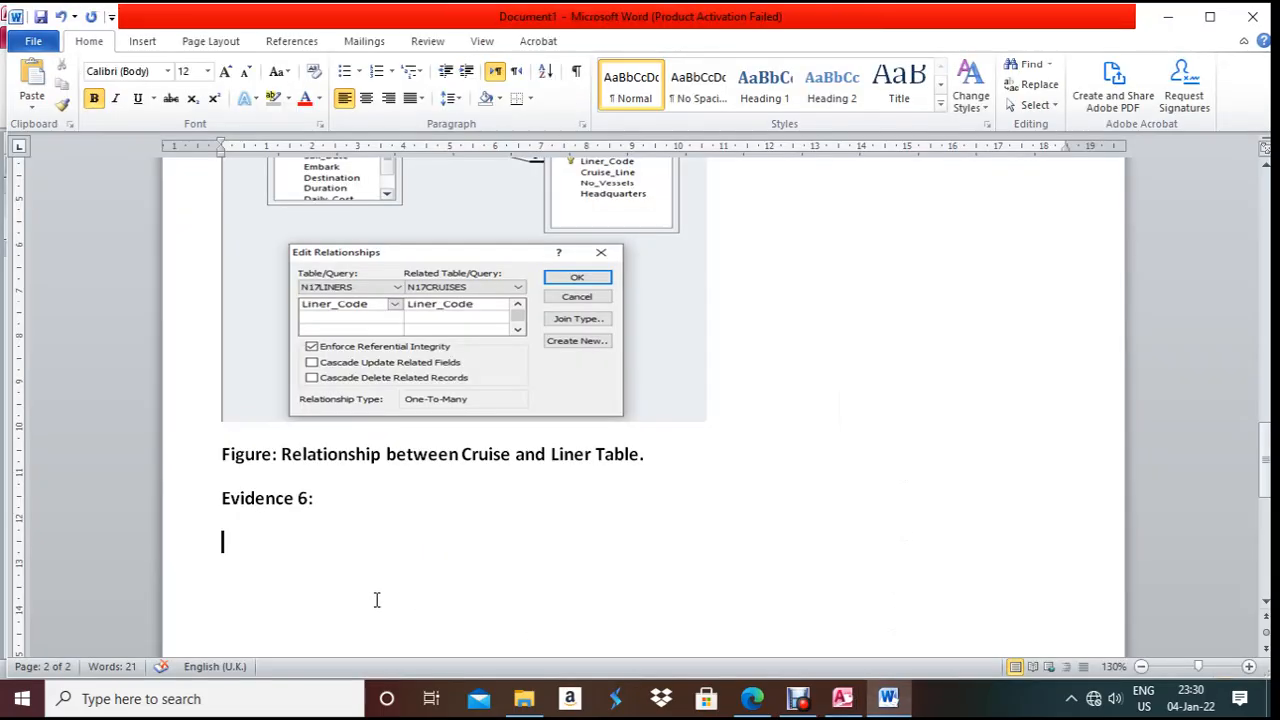
- Paste the Liner_Code list screenshot under Evidence 6 and crop it
key(ctrl+v)
click(704, 418)
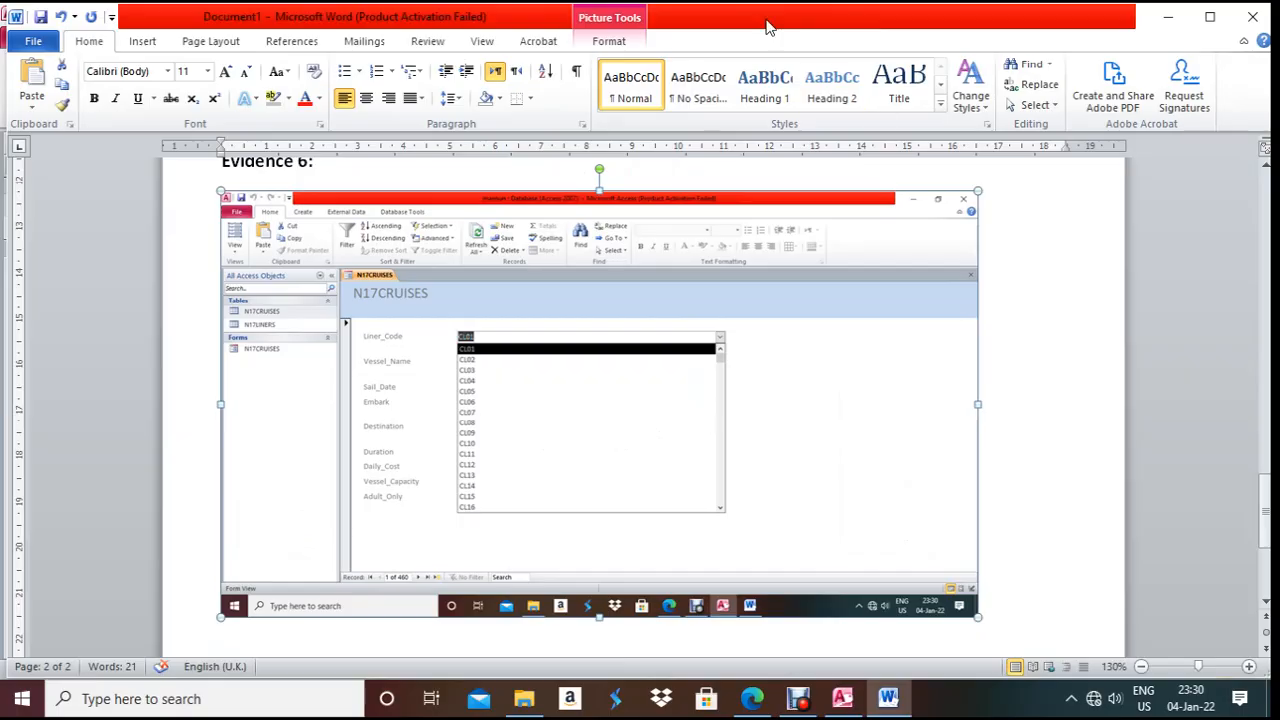
click(599, 42)
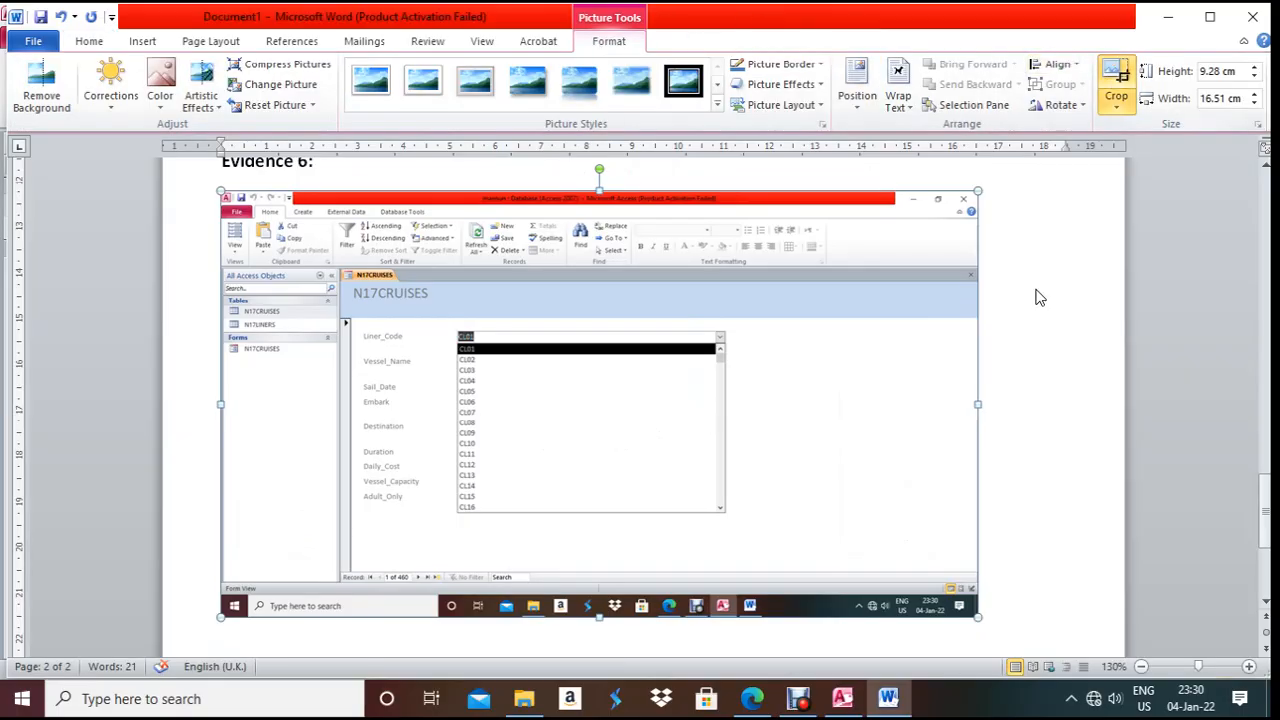
drag(977, 616, 741, 524)
drag(223, 197, 340, 268)
click(892, 296)
- Enlarge the cropped screenshot, then scroll the question paper to step 22
click(543, 369)
drag(422, 452, 420, 547)
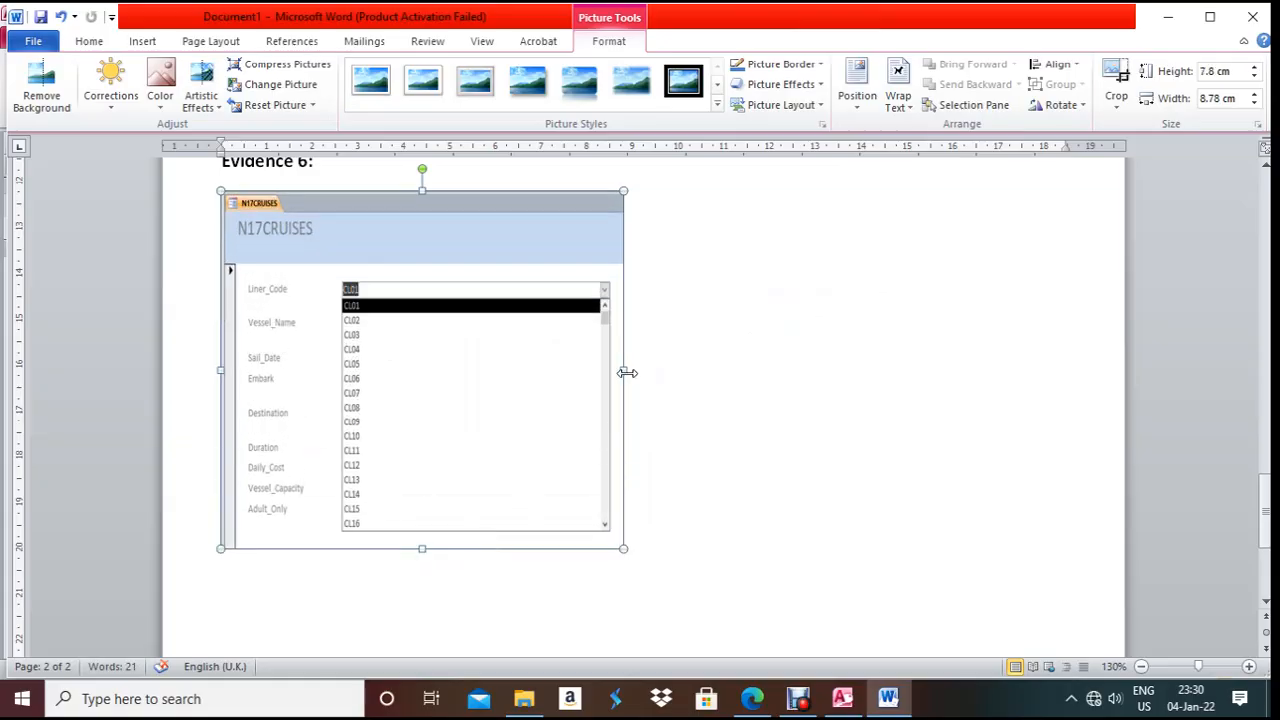
drag(623, 369, 860, 367)
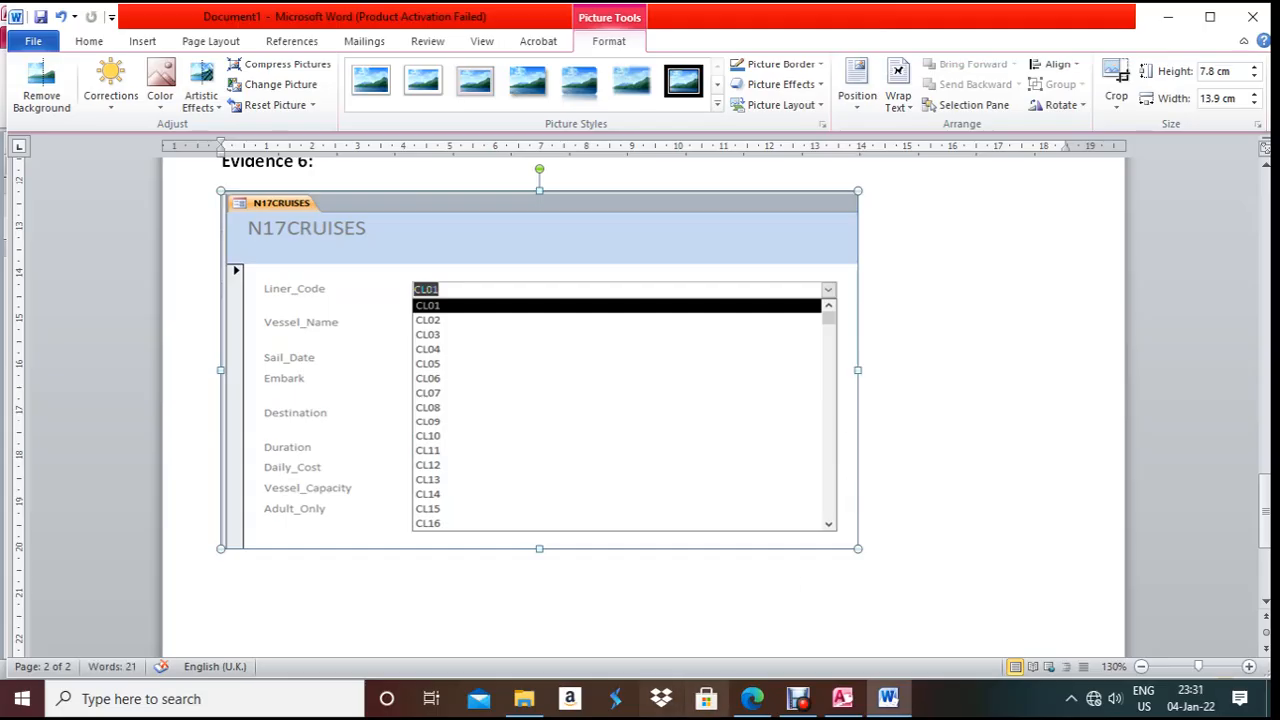
click(752, 698)
scroll(585, 578, down, 2)
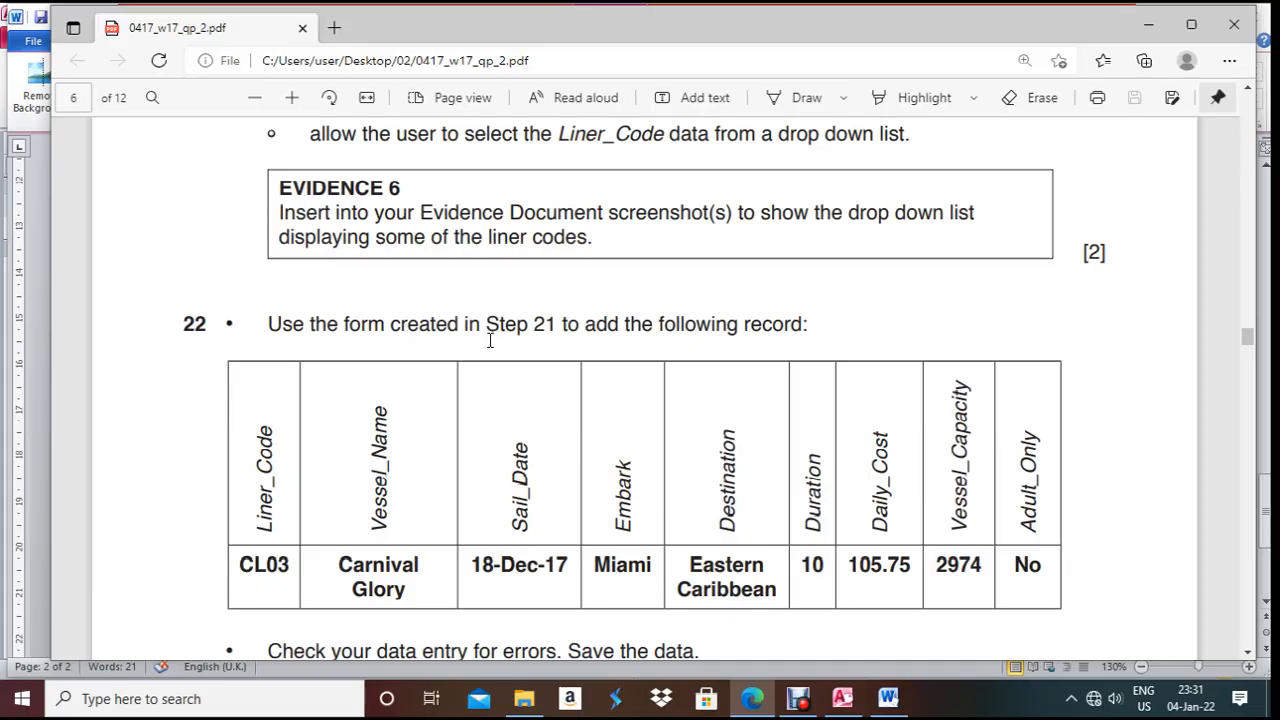
- Reopen the N17CRUISES form in Design View and make its Form Header taller
scroll(428, 522, down, 4)
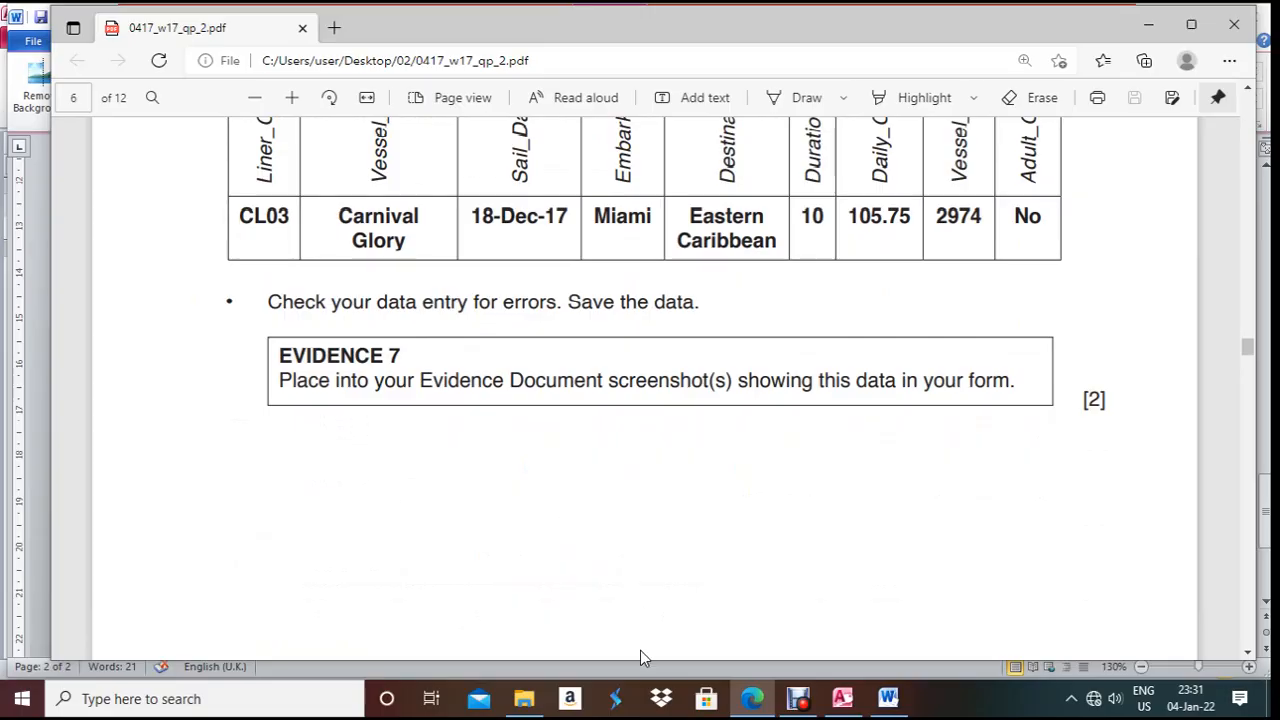
click(858, 705)
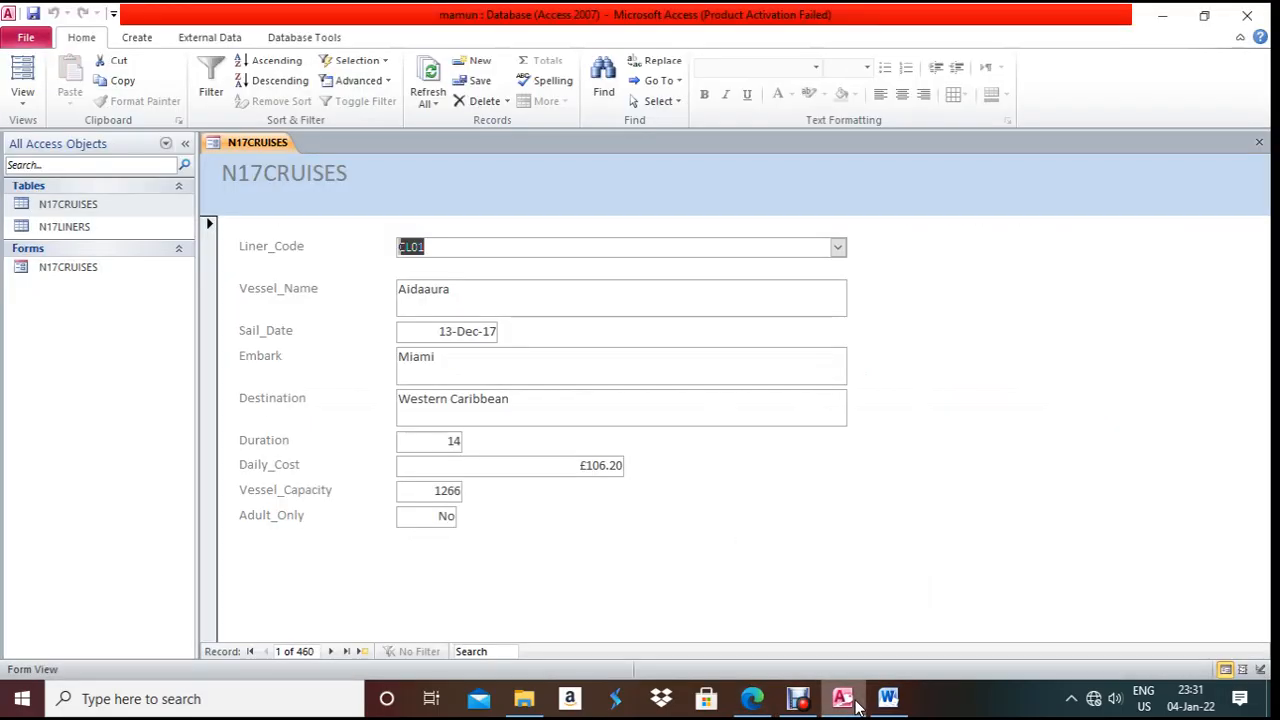
right_click(236, 142)
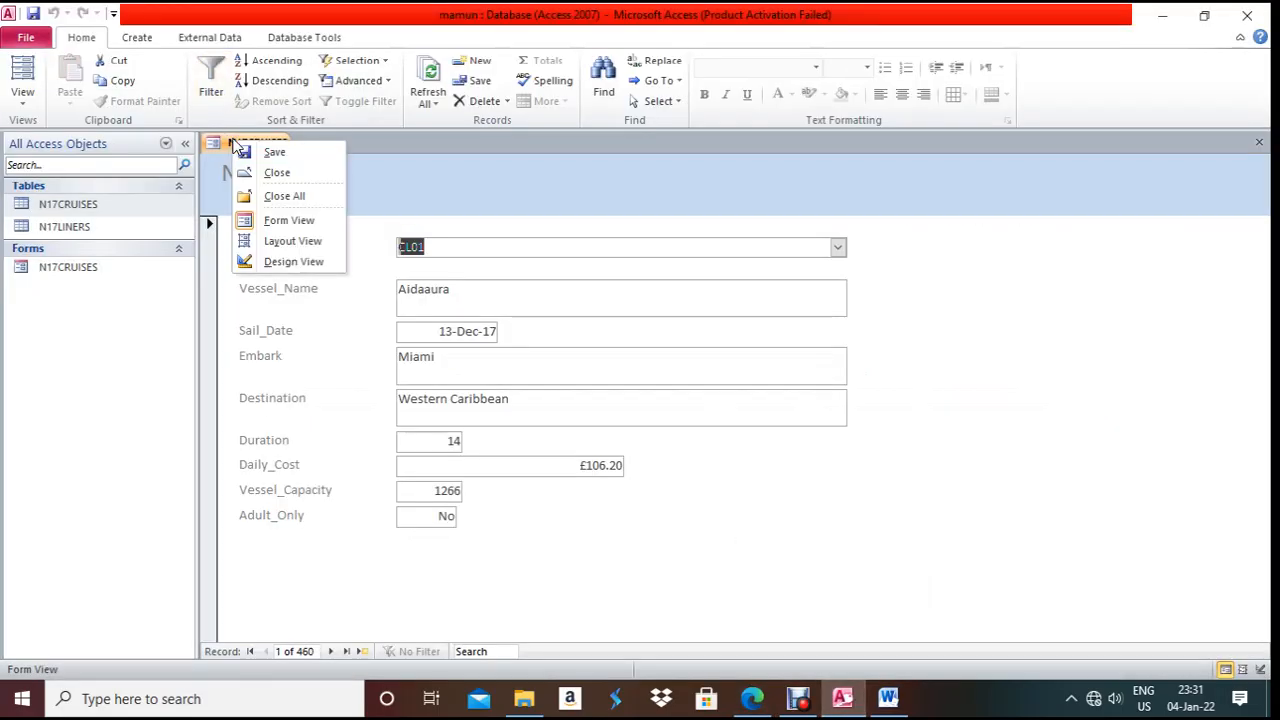
click(316, 263)
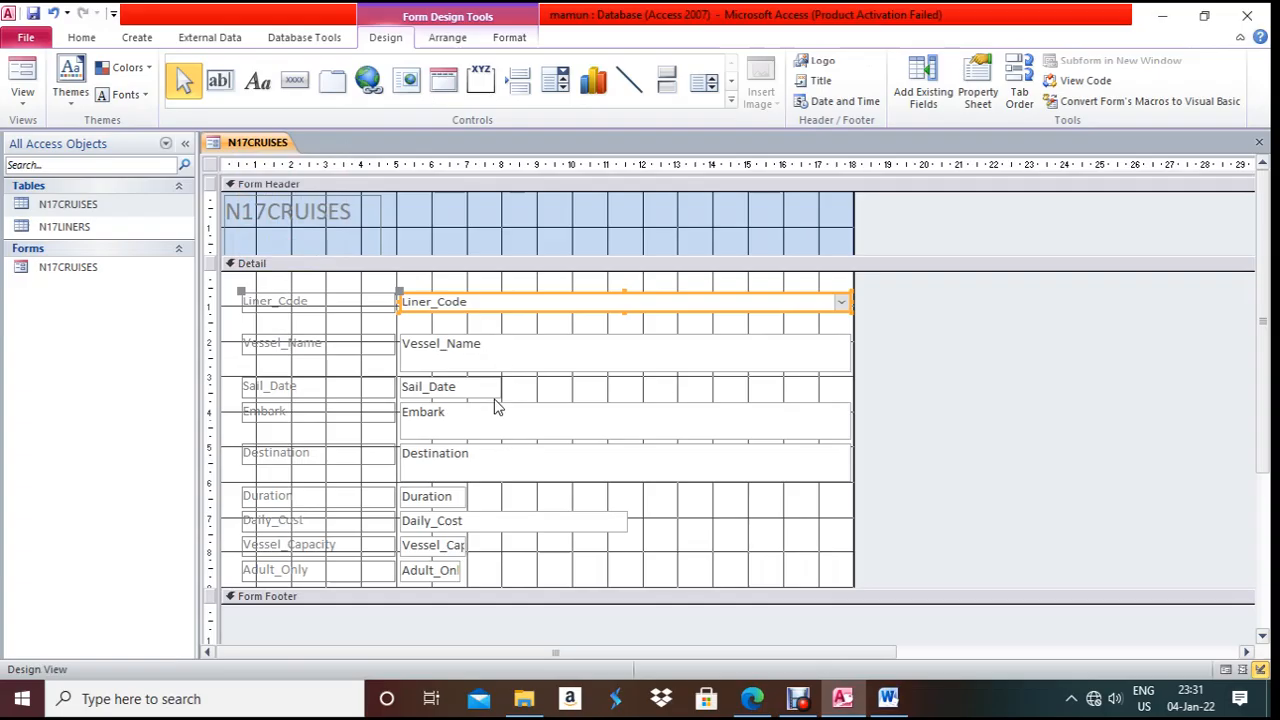
click(343, 239)
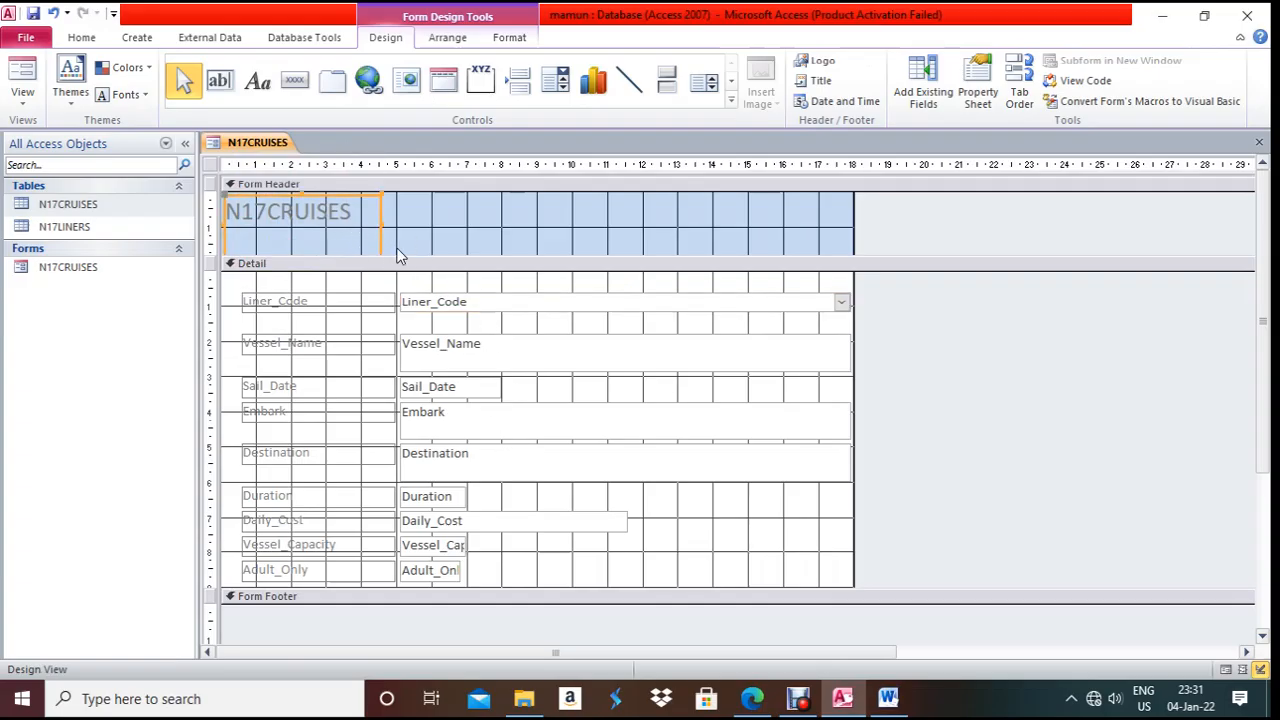
drag(389, 257, 389, 281)
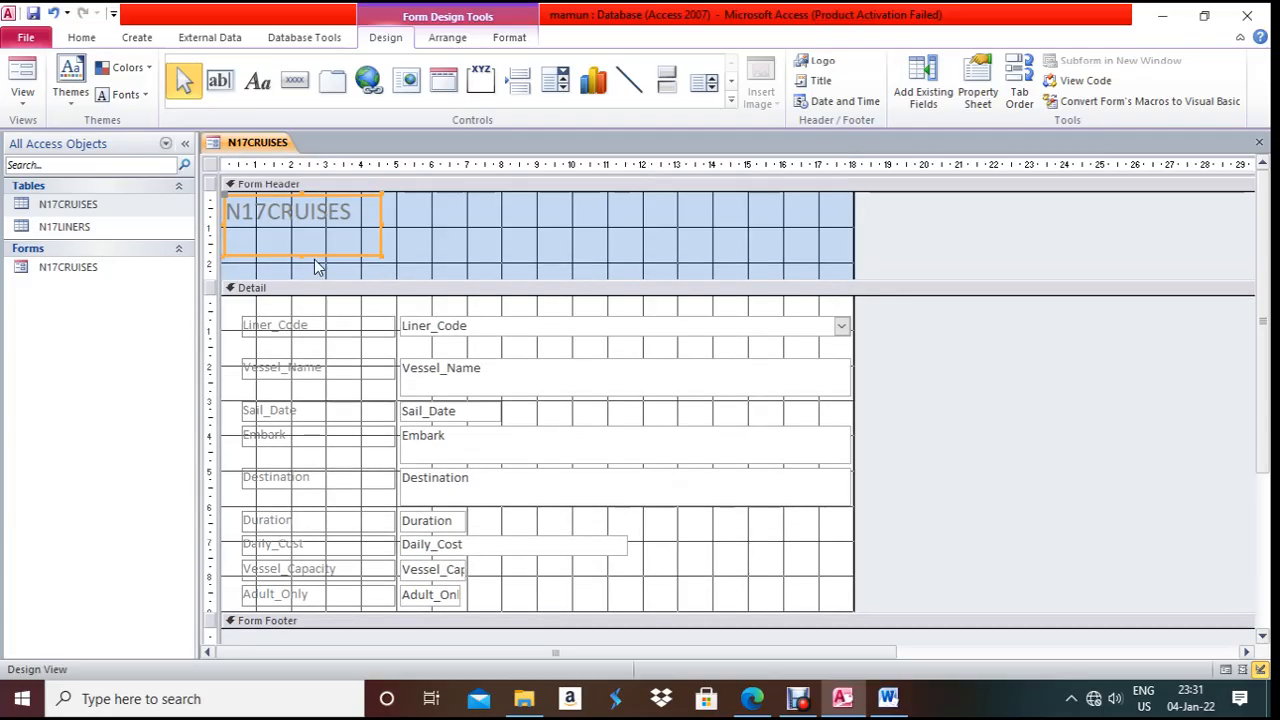
- Resize the N17CRUISES title label and form header, and extend the Detail area
click(303, 258)
drag(303, 255, 304, 228)
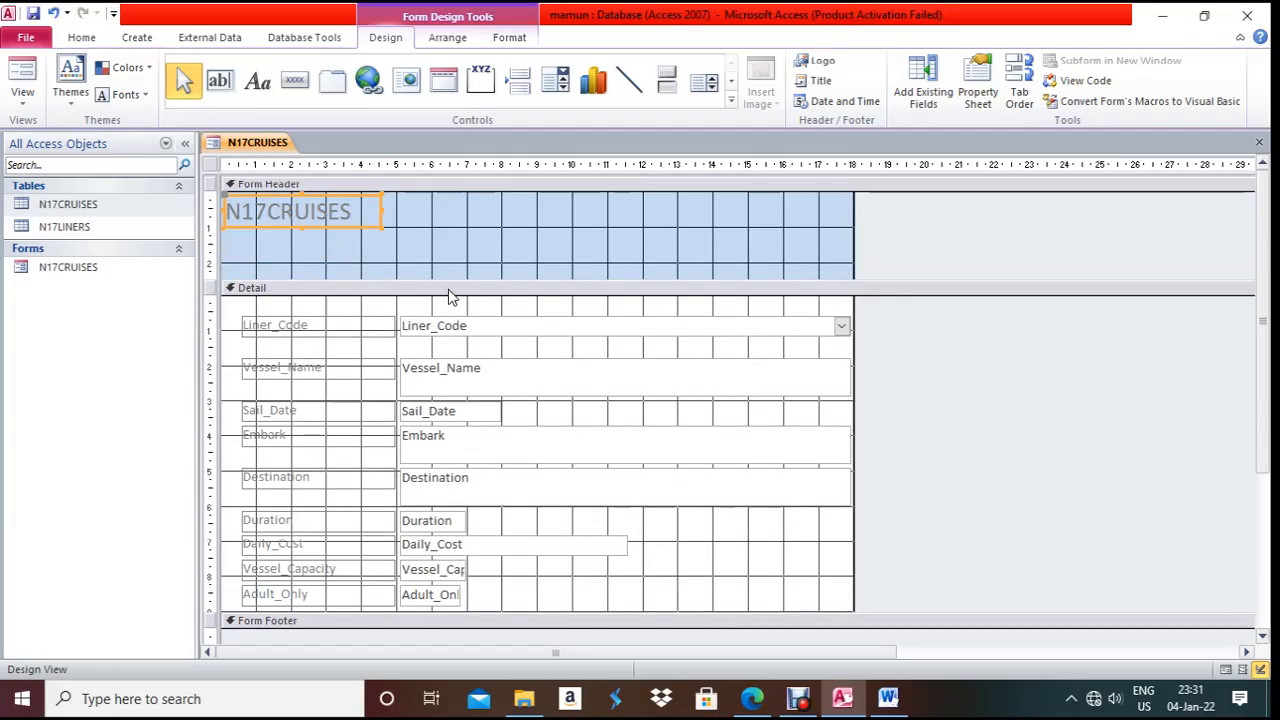
drag(447, 279, 449, 236)
drag(535, 568, 534, 640)
scroll(546, 551, down, 1)
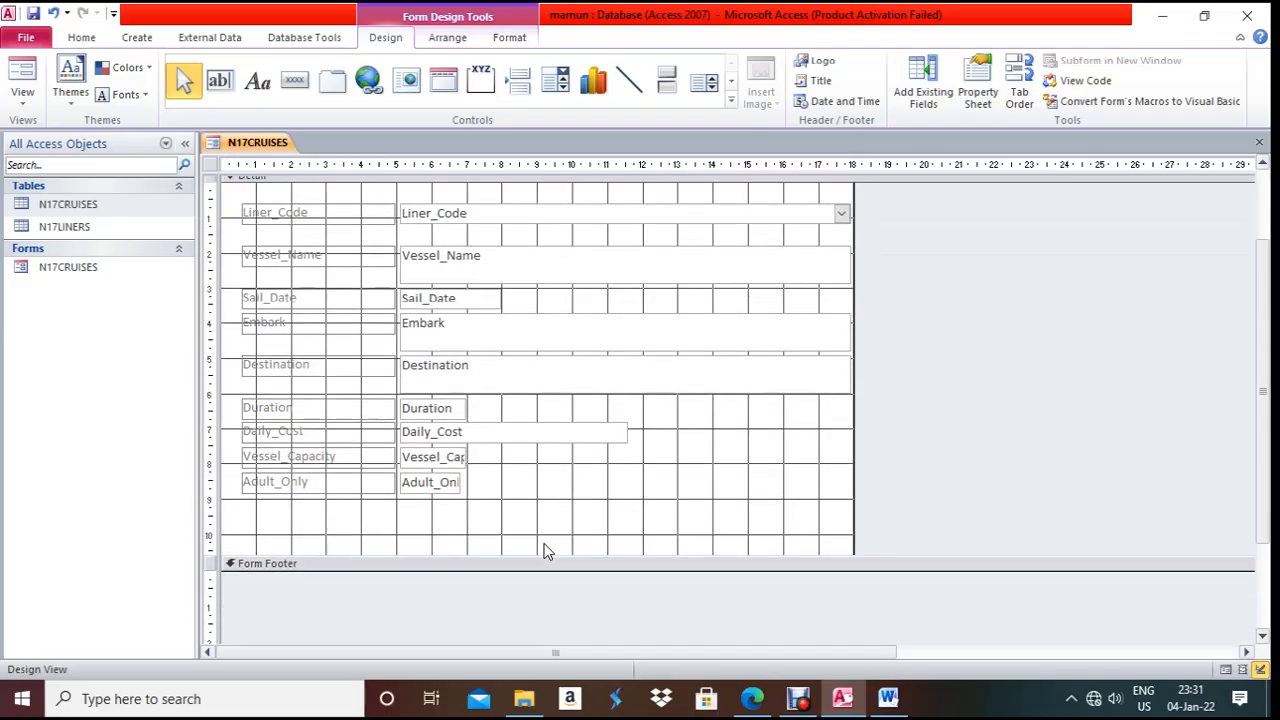
- Add an Add New Record text button below Adult_Only, then switch to Form View
click(292, 82)
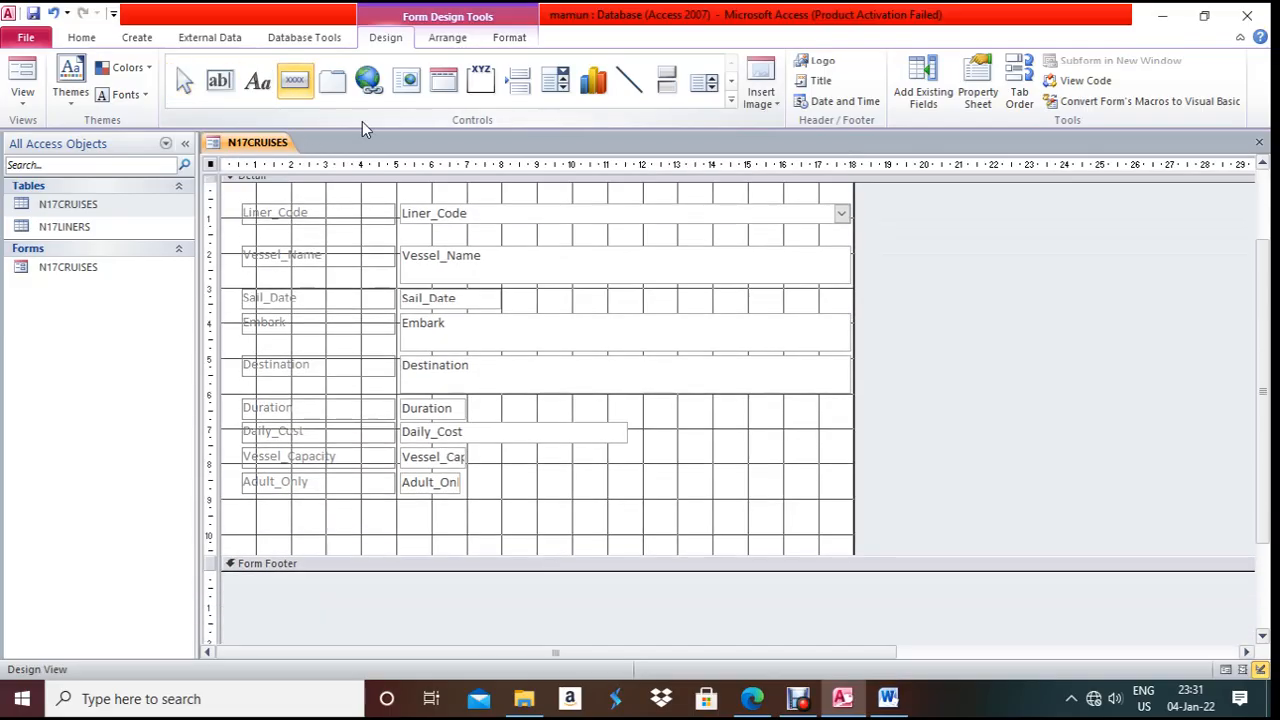
click(491, 497)
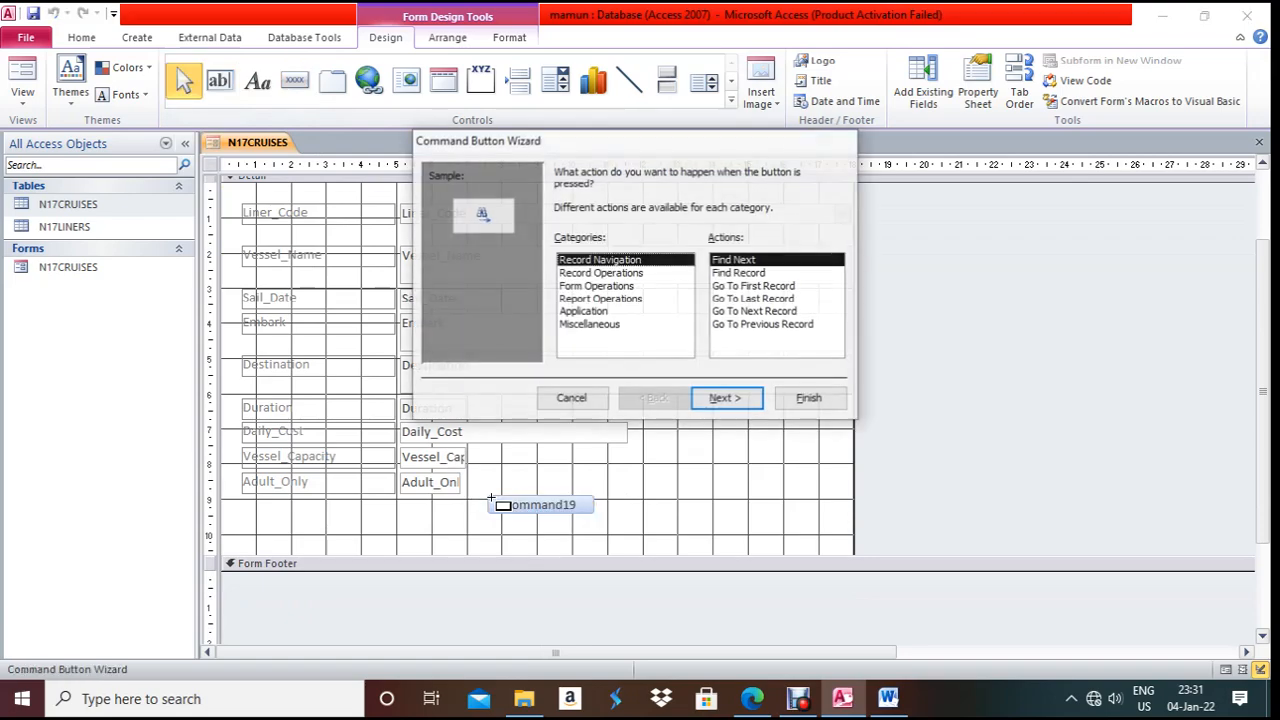
click(600, 273)
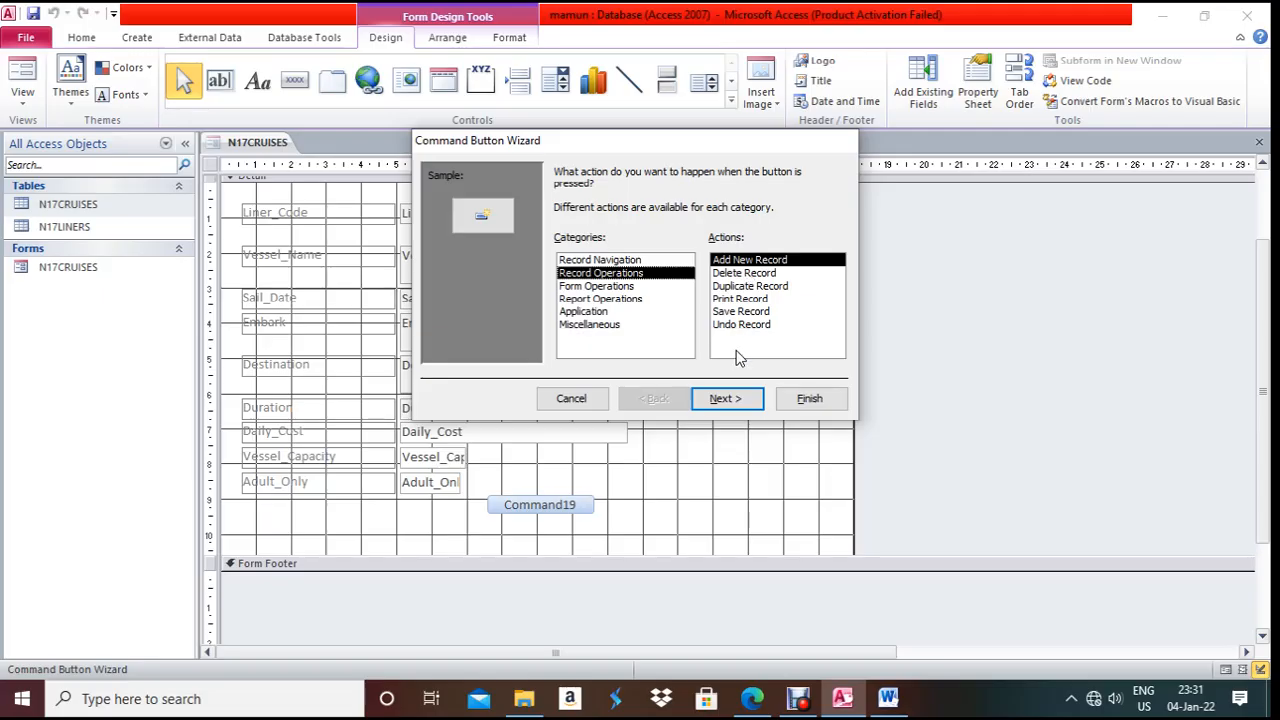
click(726, 399)
click(562, 246)
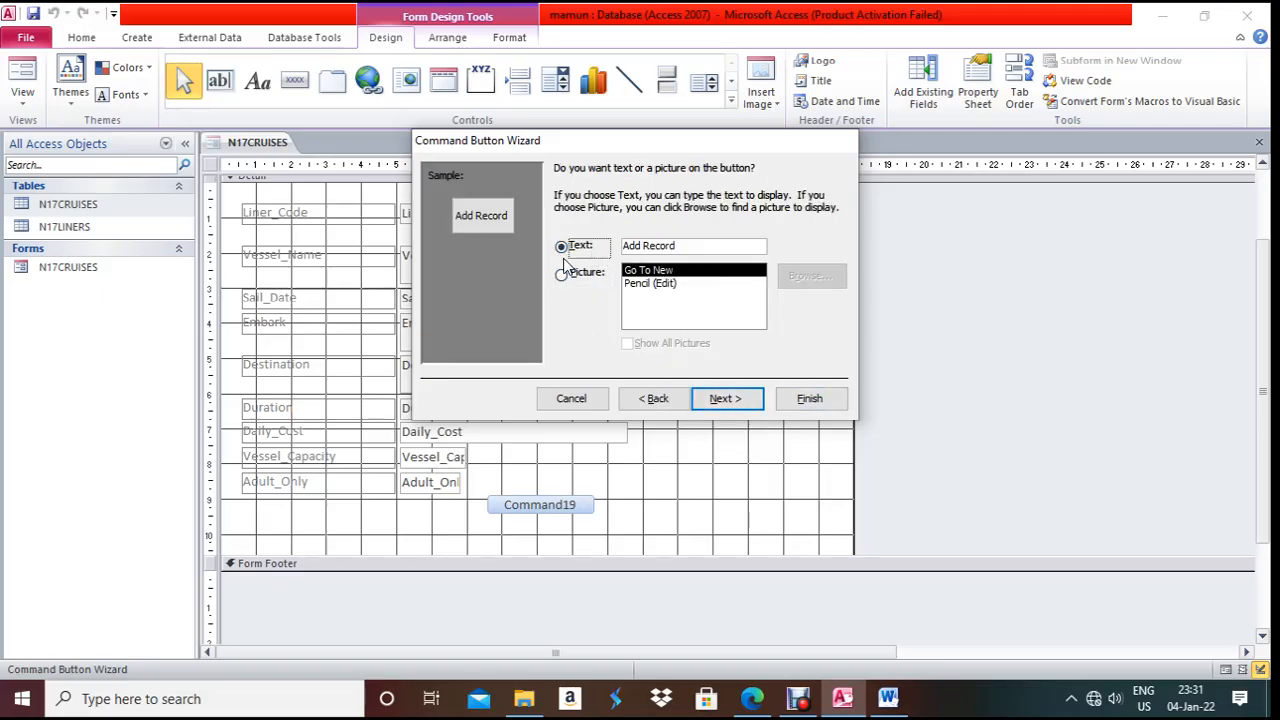
click(724, 399)
click(808, 400)
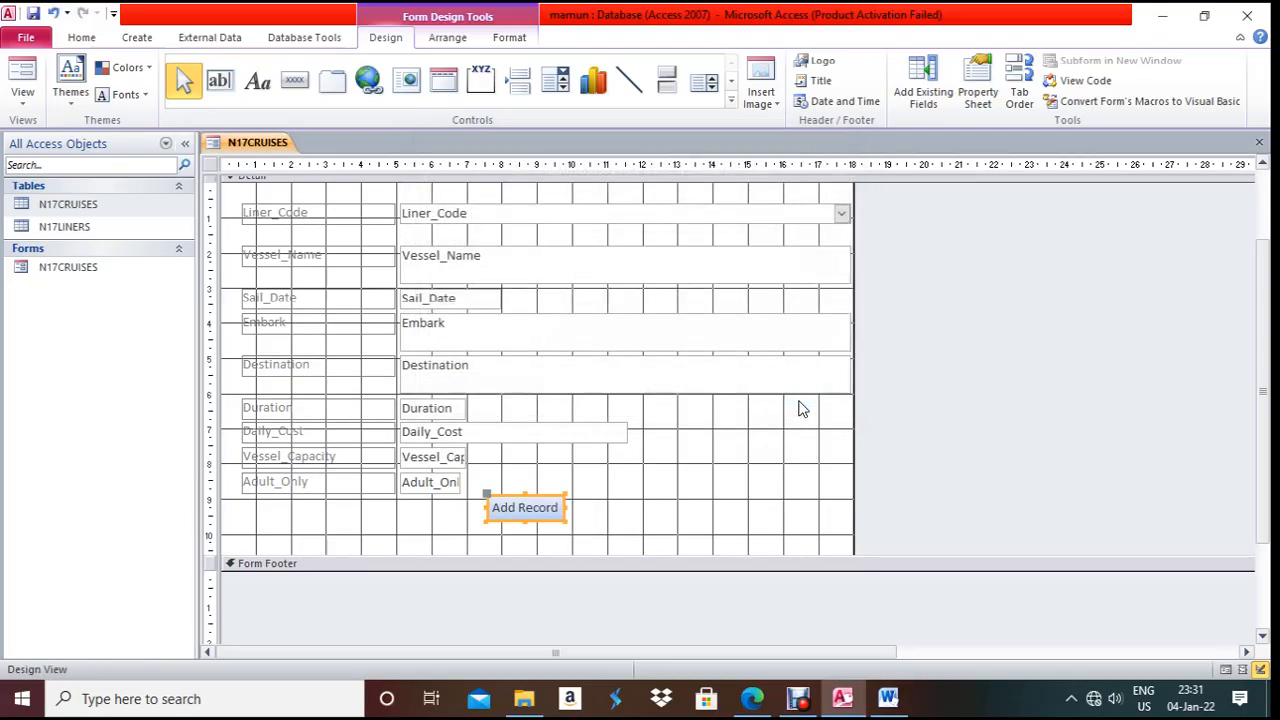
right_click(270, 143)
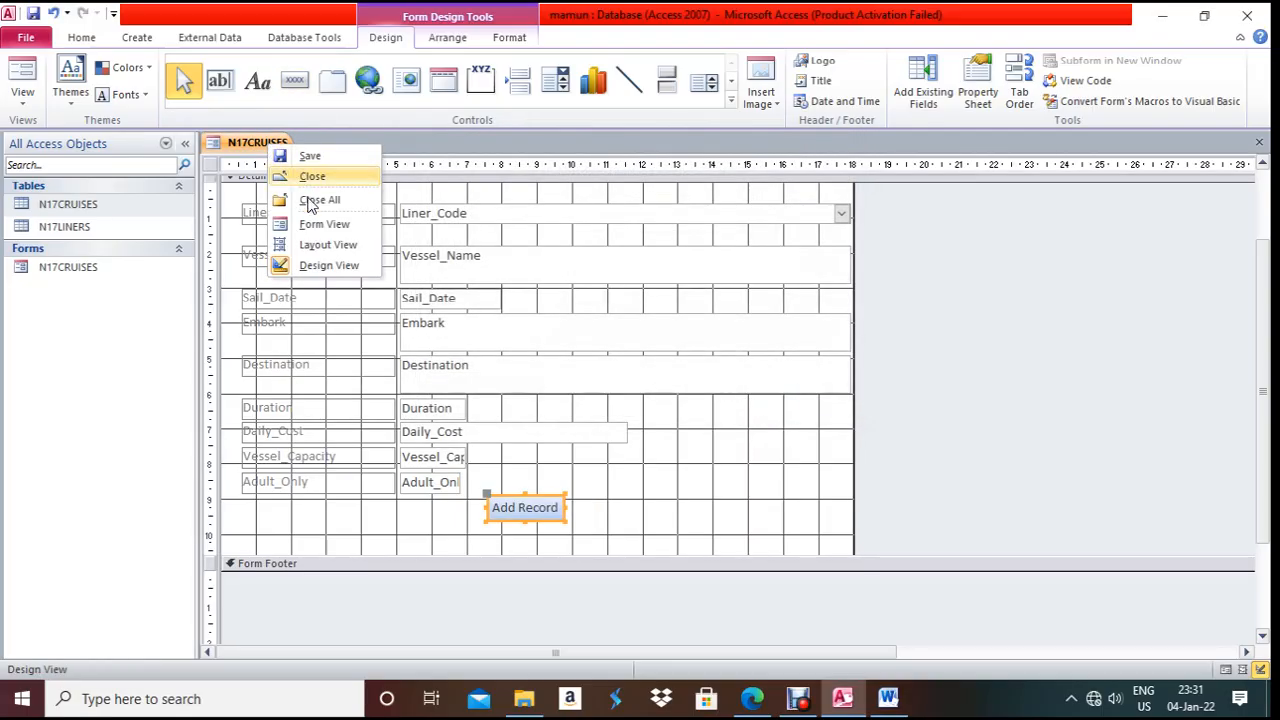
click(316, 228)
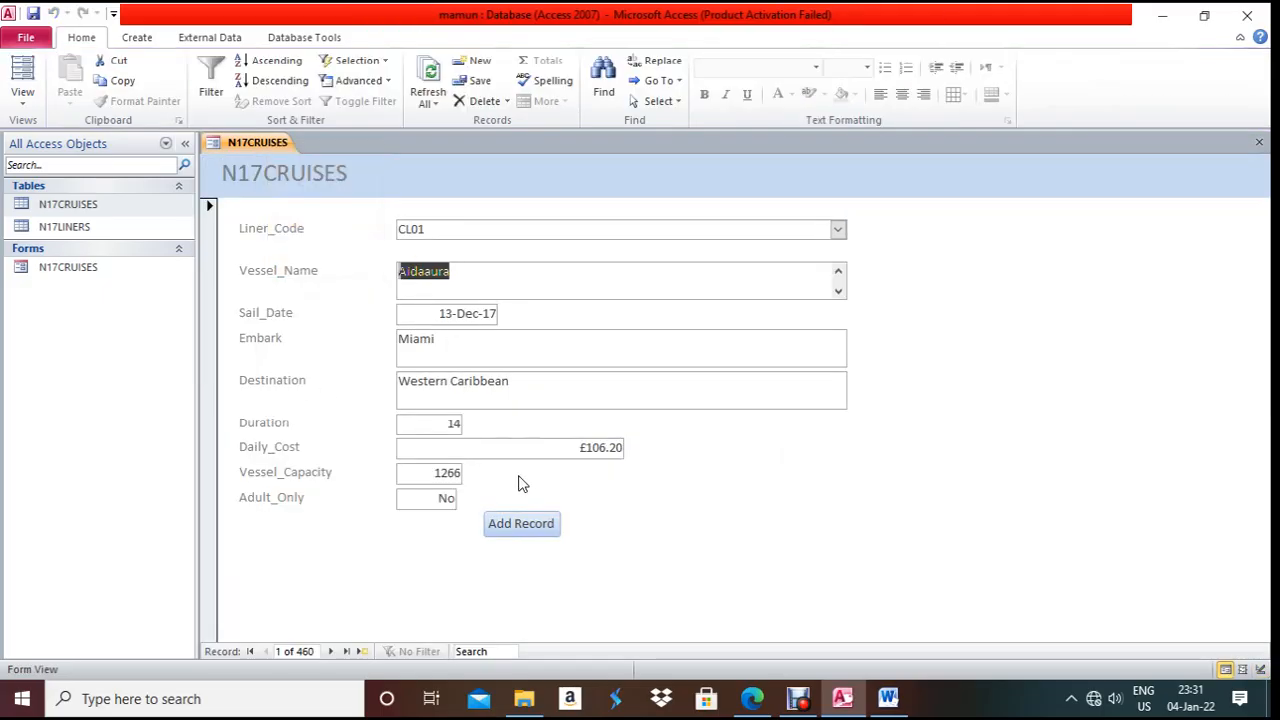
- Start a new record with Liner_Code CL03 and Vessel_Name Carnival Glory copied from the question paper
click(518, 523)
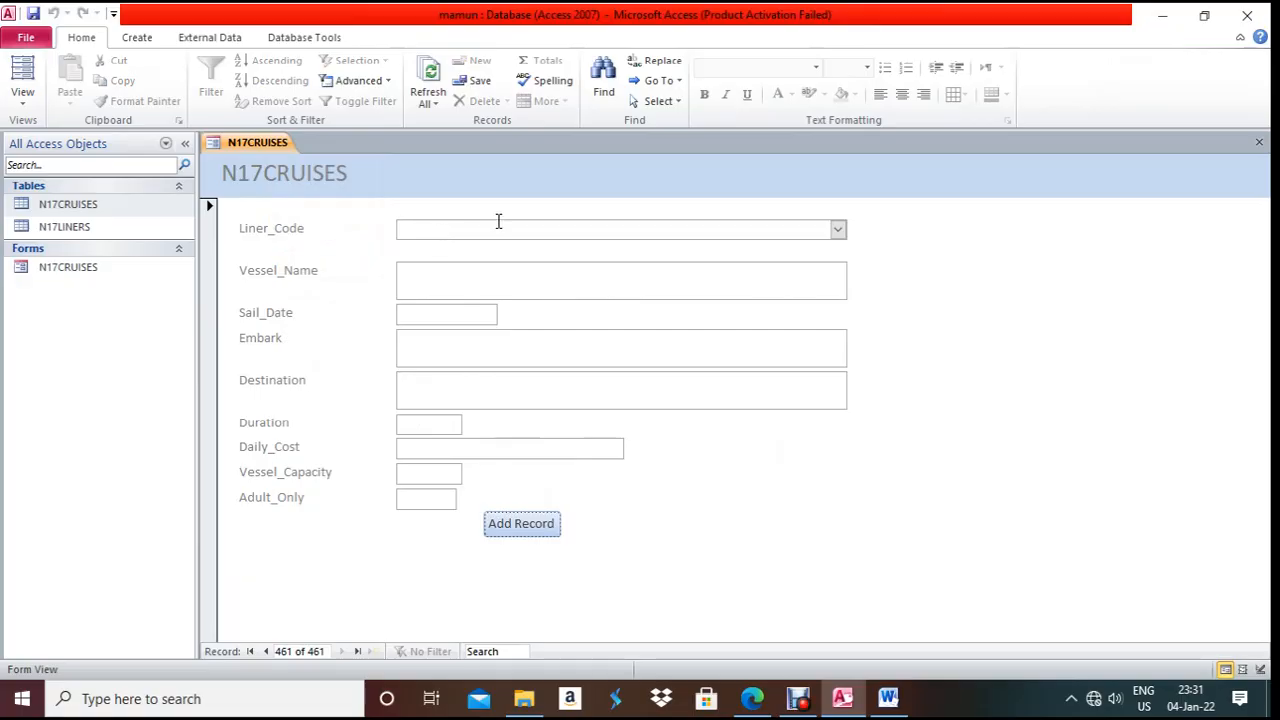
key(alt+Tab)
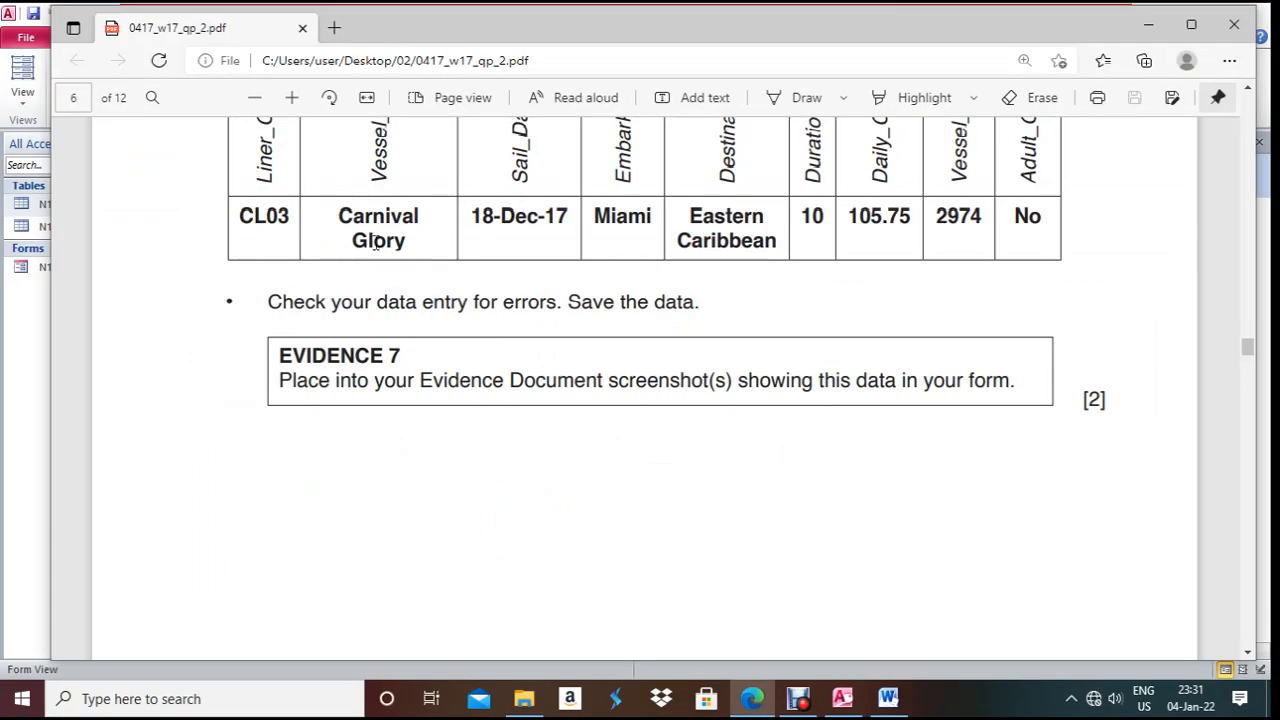
key(alt+Tab)
click(838, 229)
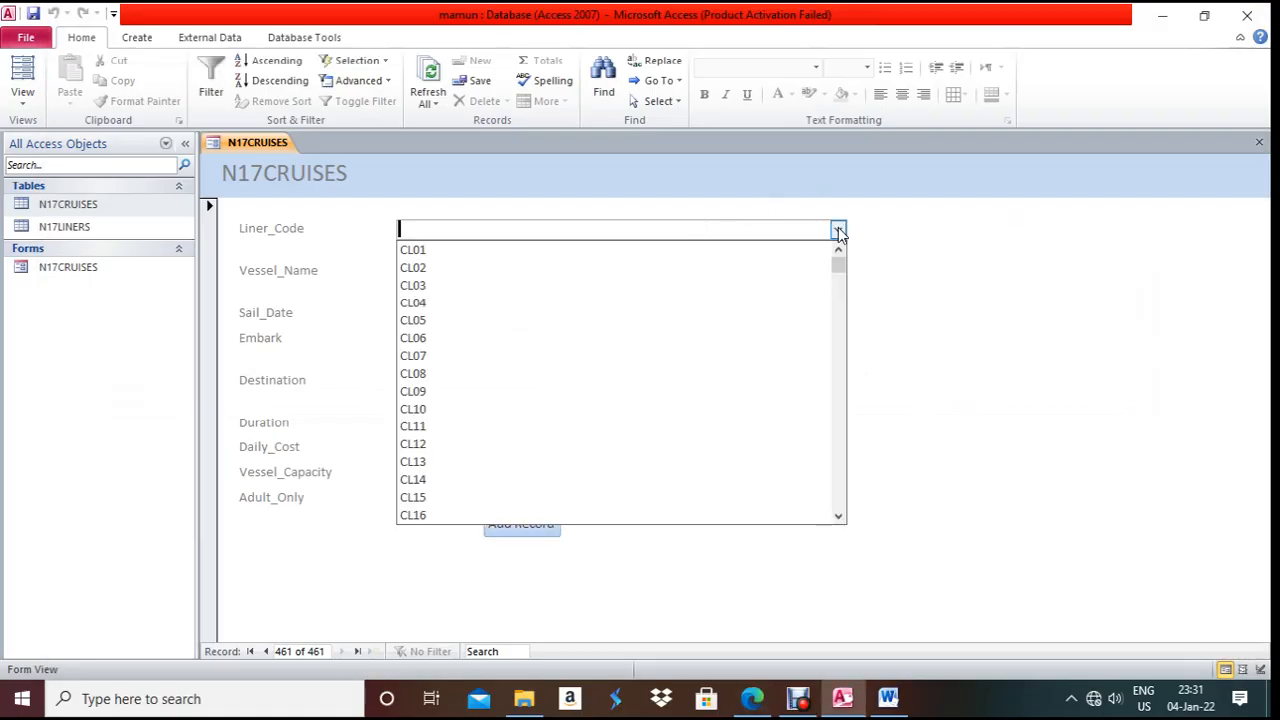
click(658, 285)
click(506, 274)
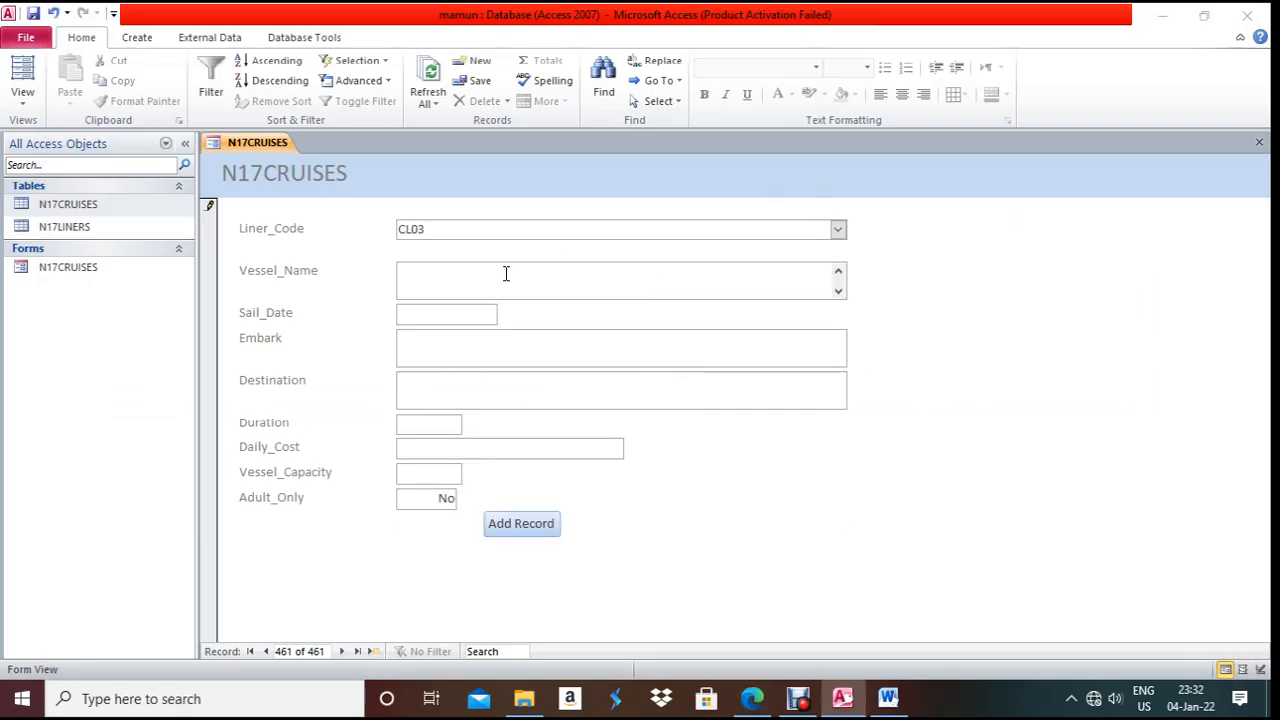
key(alt+Tab)
drag(412, 242, 326, 210)
key(ctrl+c)
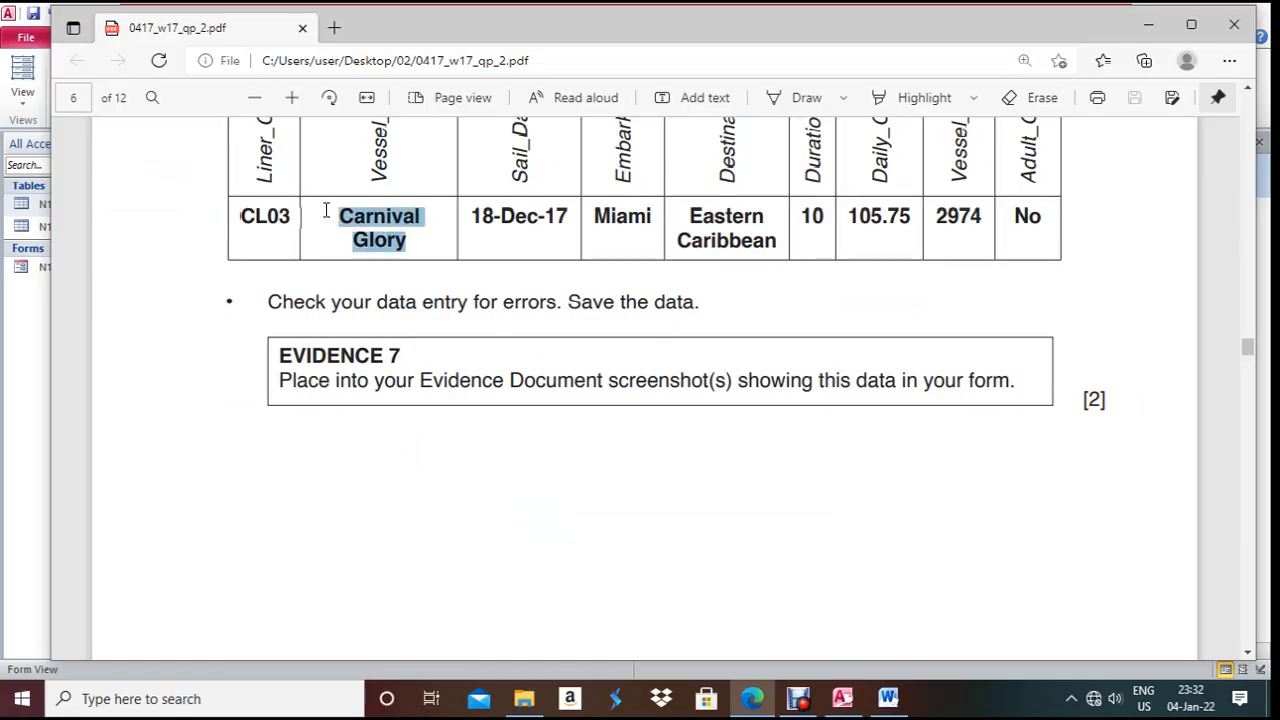
key(alt+Tab)
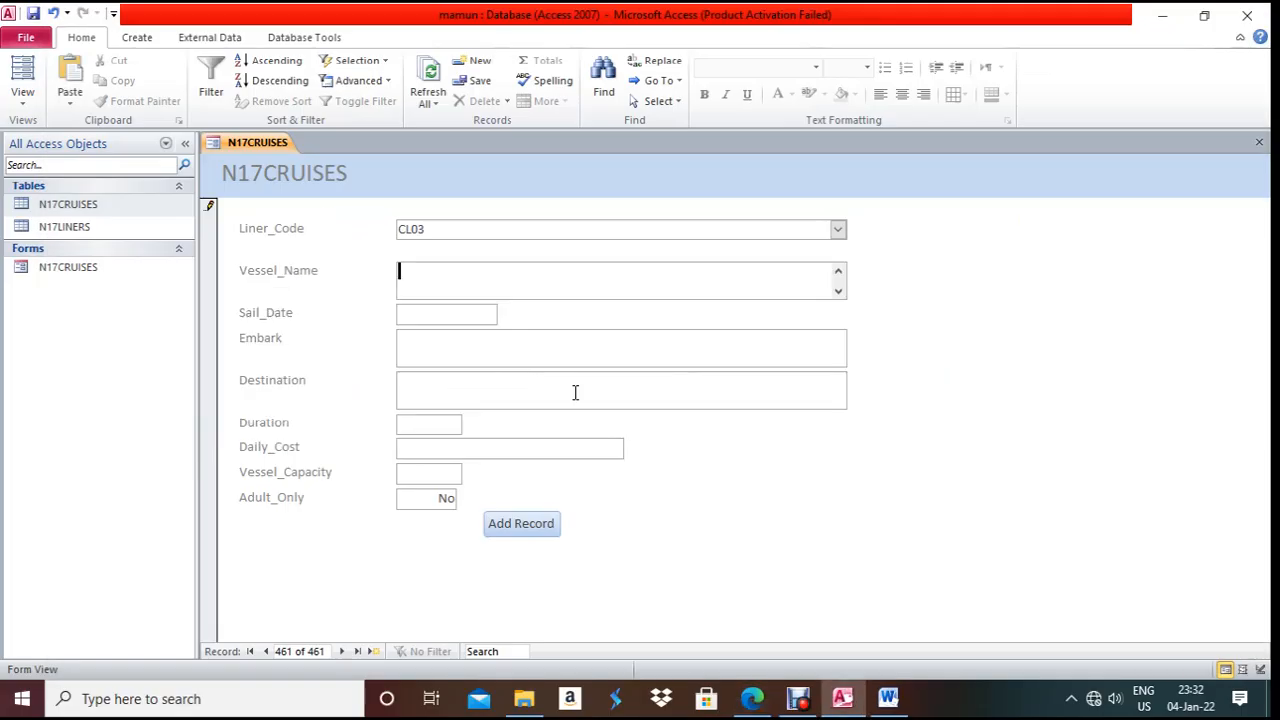
key(ctrl+v)
- Enter Sail_Date 18-Dec-17 and Embark Miami, copied from the question paper
click(425, 315)
key(alt+Tab)
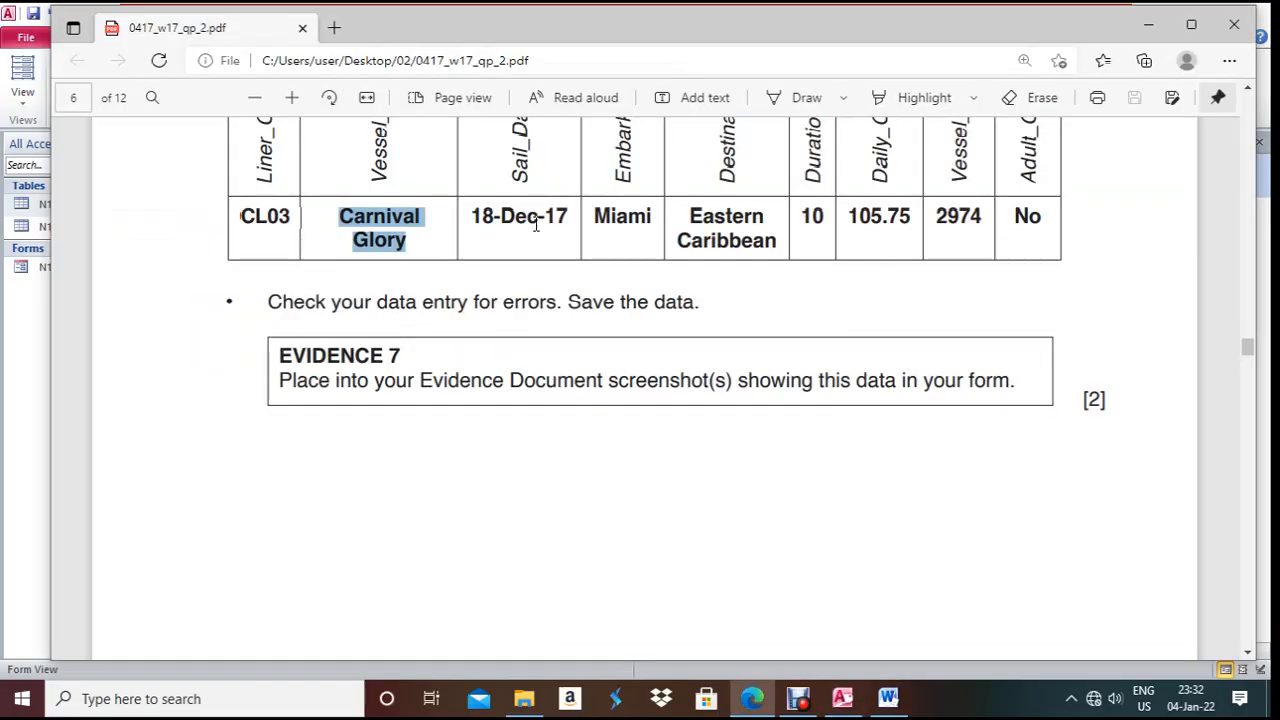
mouse_move(581, 217)
mouse_down()
mouse_move(472, 217)
mouse_move(576, 222)
mouse_up()
key(ctrl+c)
click(484, 216)
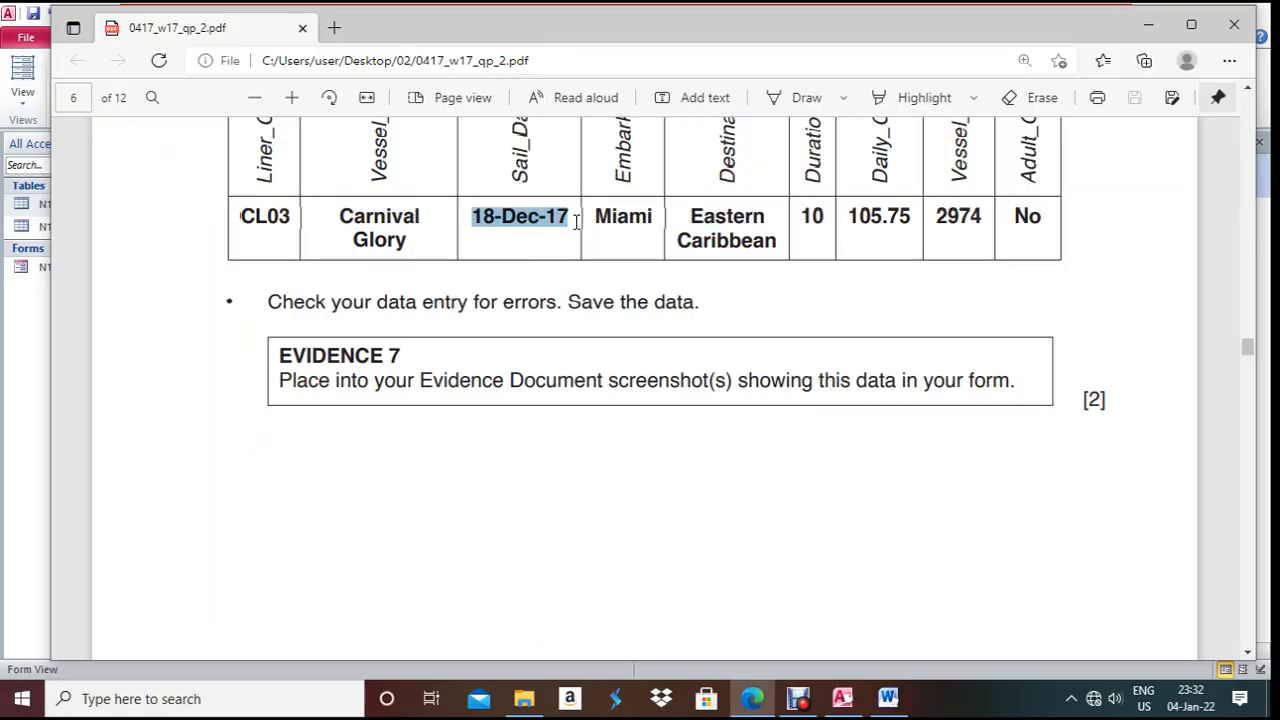
key(alt+Tab)
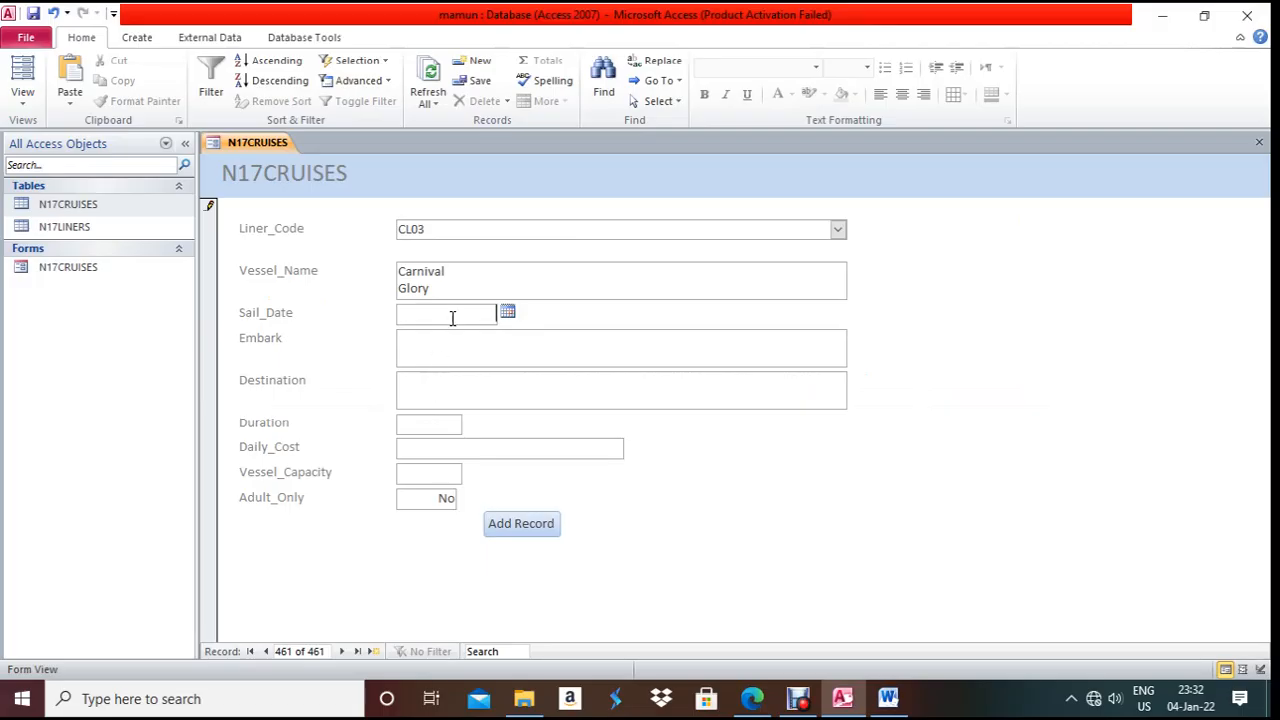
key(ctrl+v)
click(460, 346)
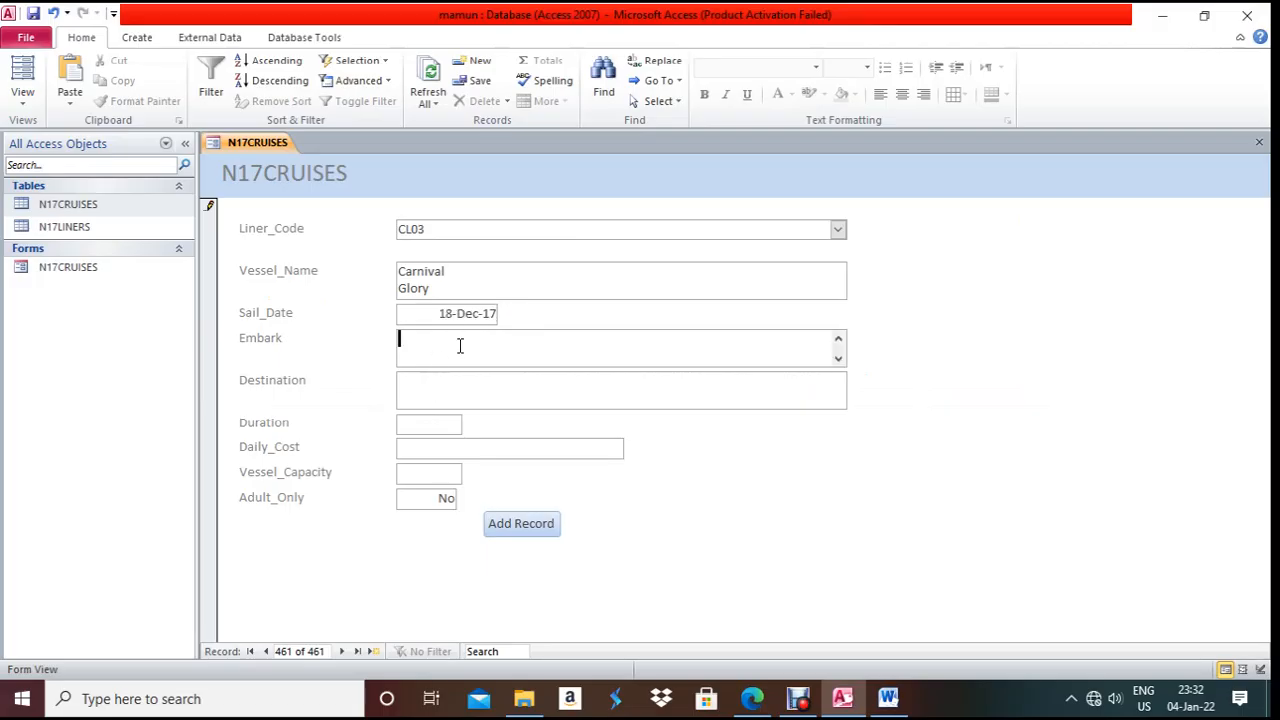
key(alt+Tab)
drag(597, 215, 668, 218)
key(ctrl+c)
key(alt+Tab)
key(ctrl+v)
- Enter Destination 'Eastern Caribbean' and Duration 10, then move to Daily_Cost
click(429, 389)
key(alt+Tab)
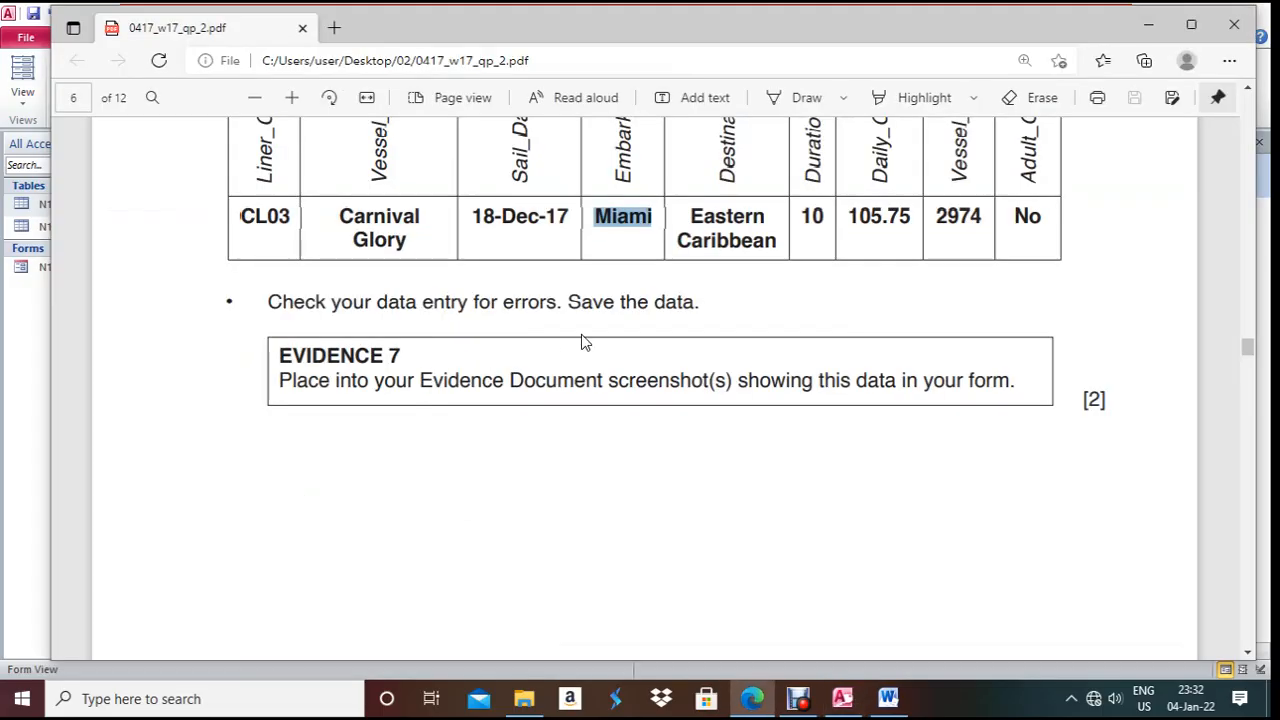
drag(683, 213, 785, 248)
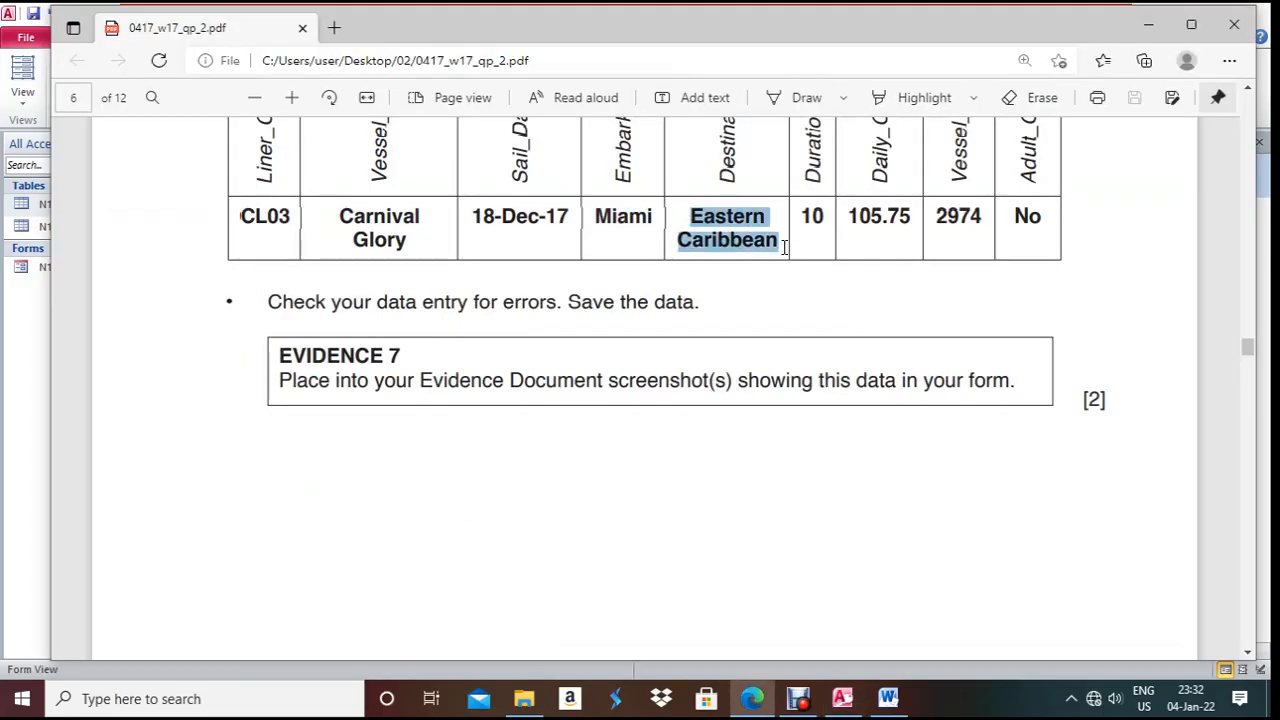
key(ctrl+c)
key(alt+Tab)
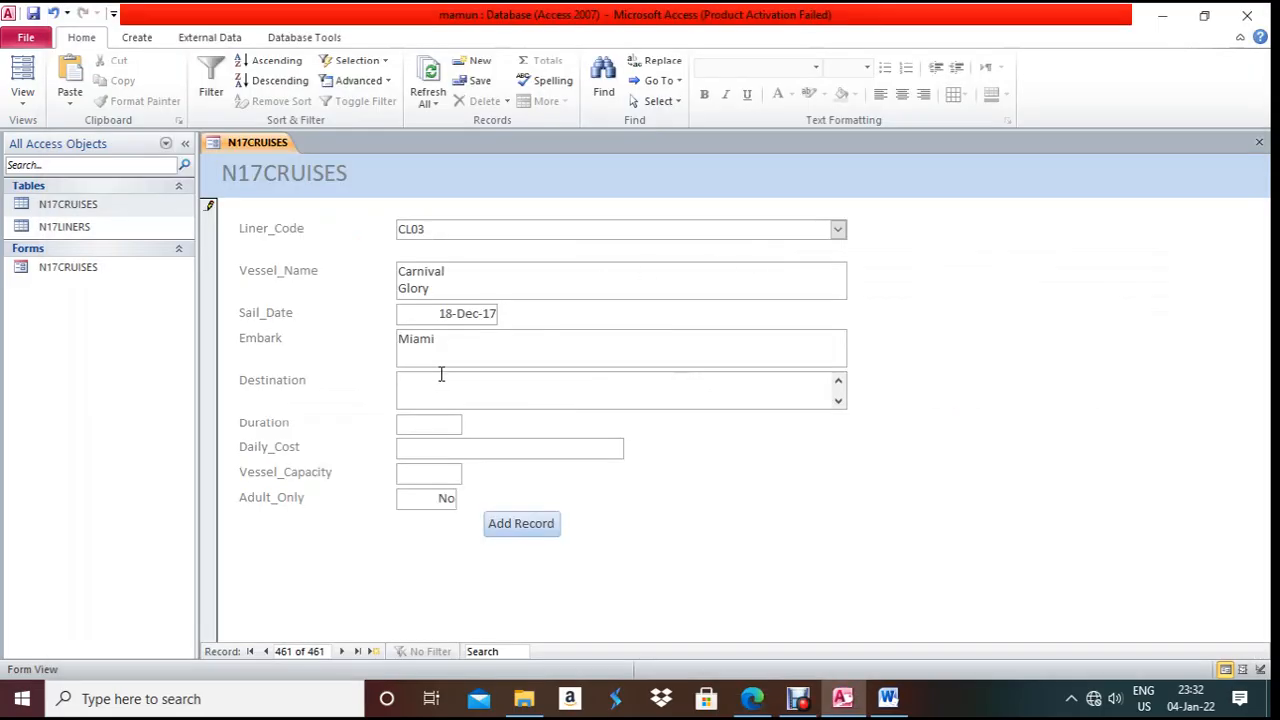
key(ctrl+v)
click(428, 427)
key(alt+Tab)
key(alt+Tab)
text(10)
click(425, 447)
- Enter £105.75 as Daily_Cost for the Carnival Glory record, checking the question paper
key(alt+Tab)
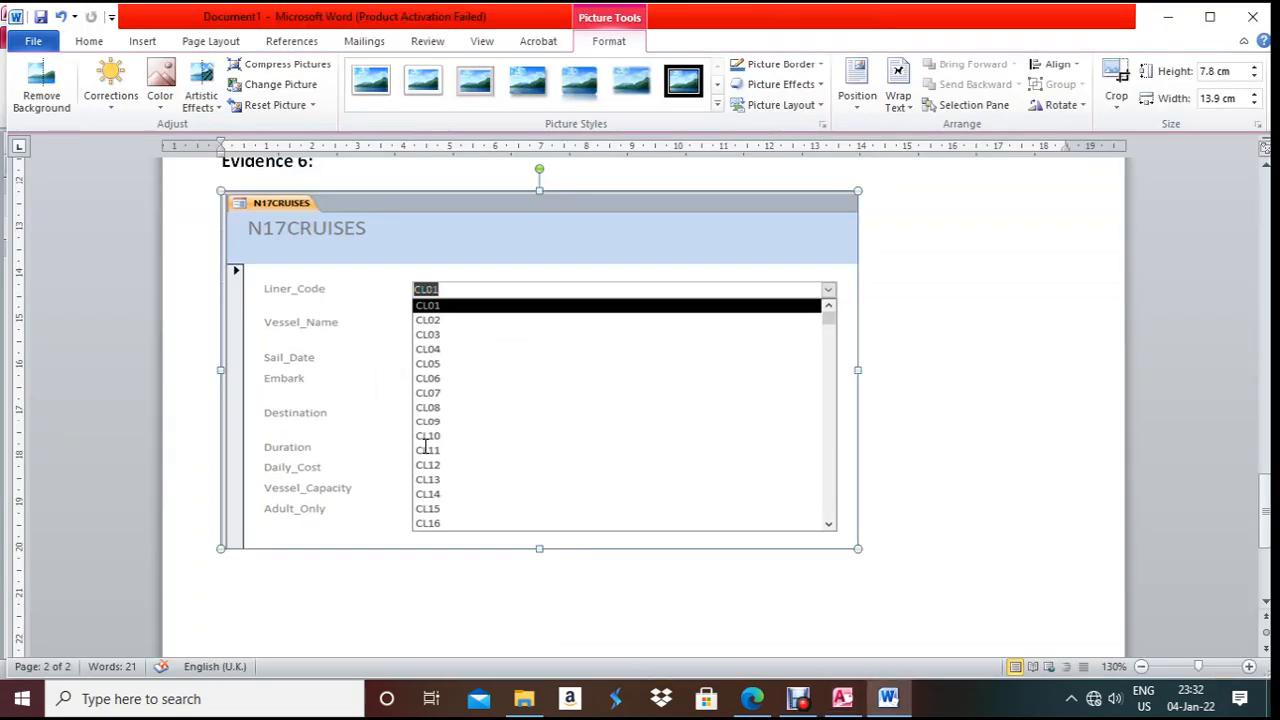
key(alt+Tab)
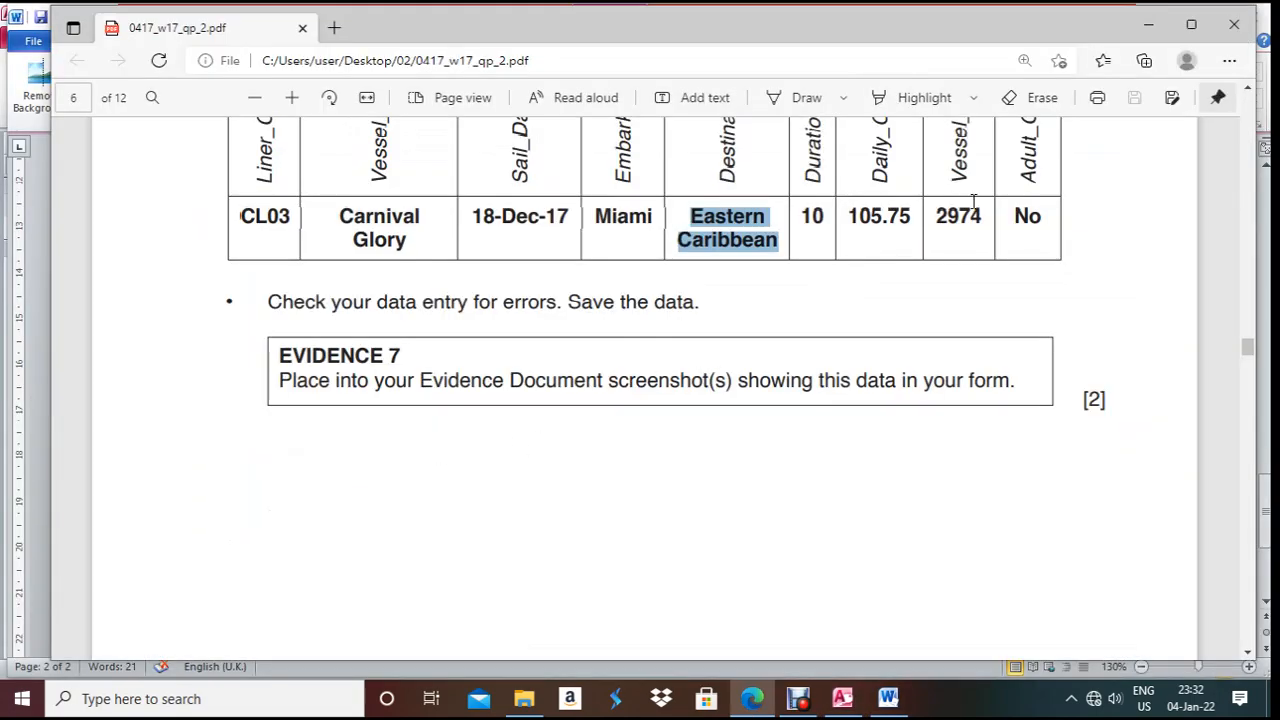
scroll(886, 232, up, 2)
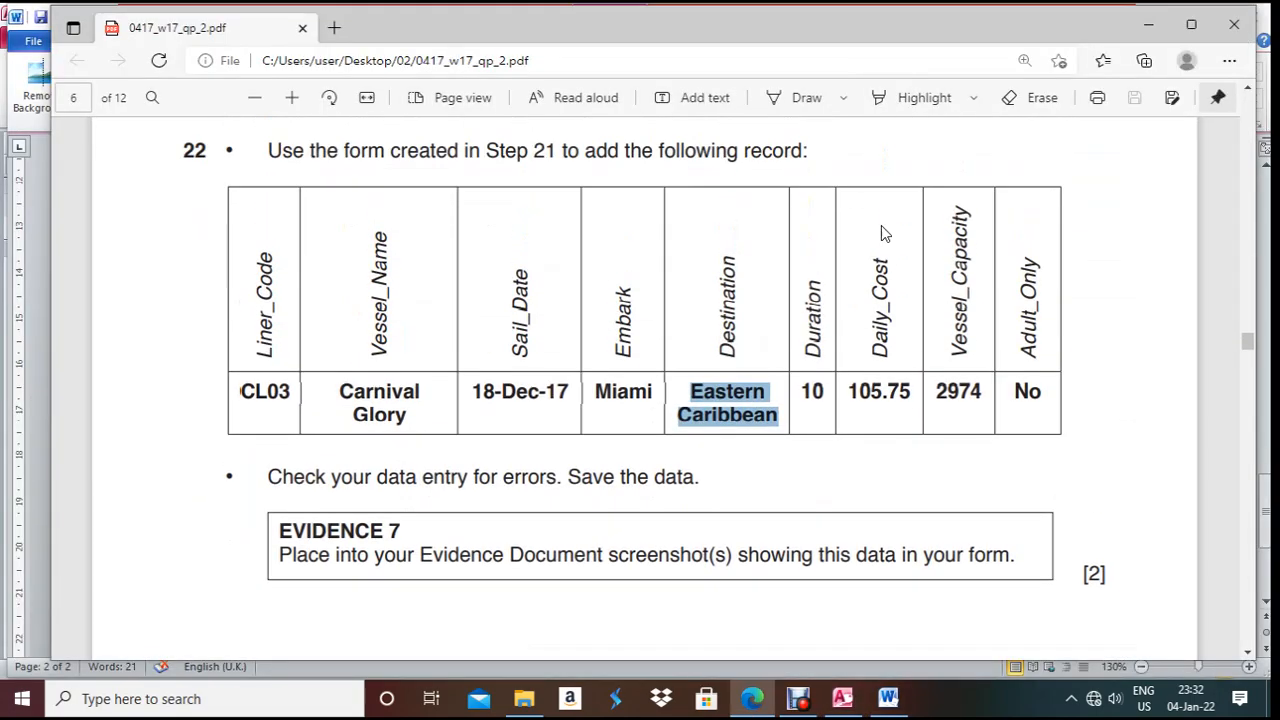
scroll(883, 260, down, 1)
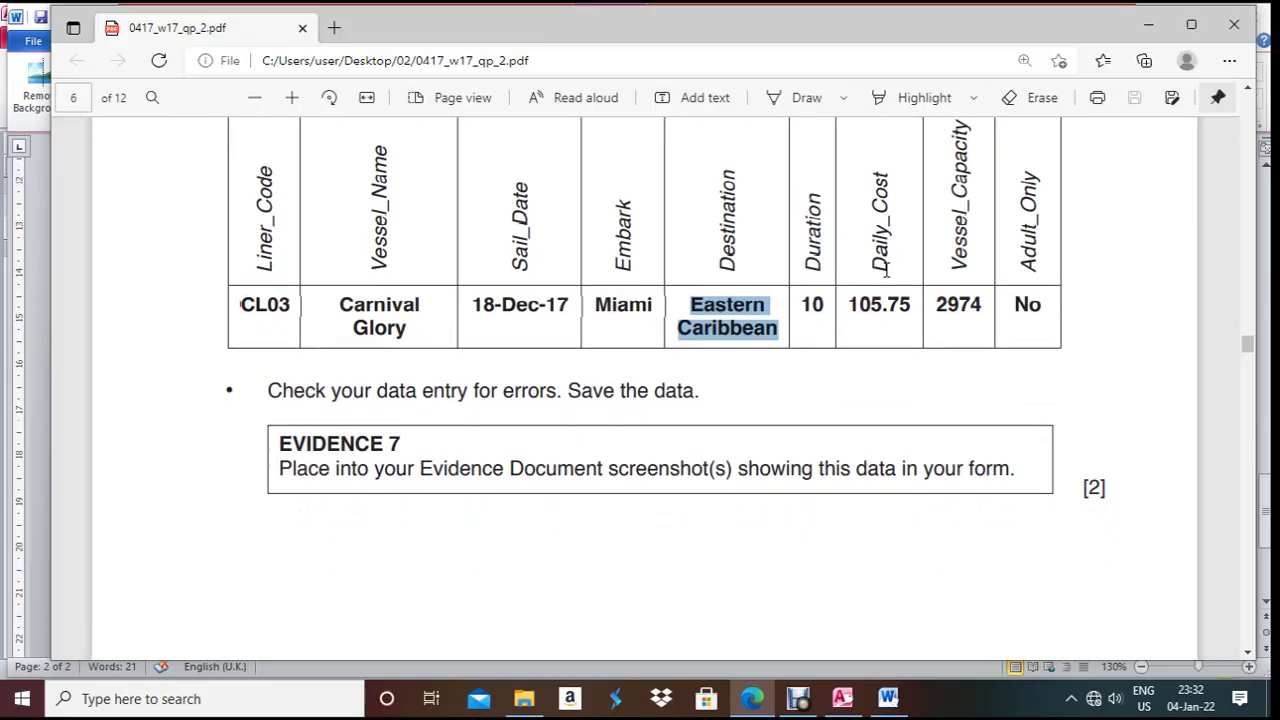
click(842, 700)
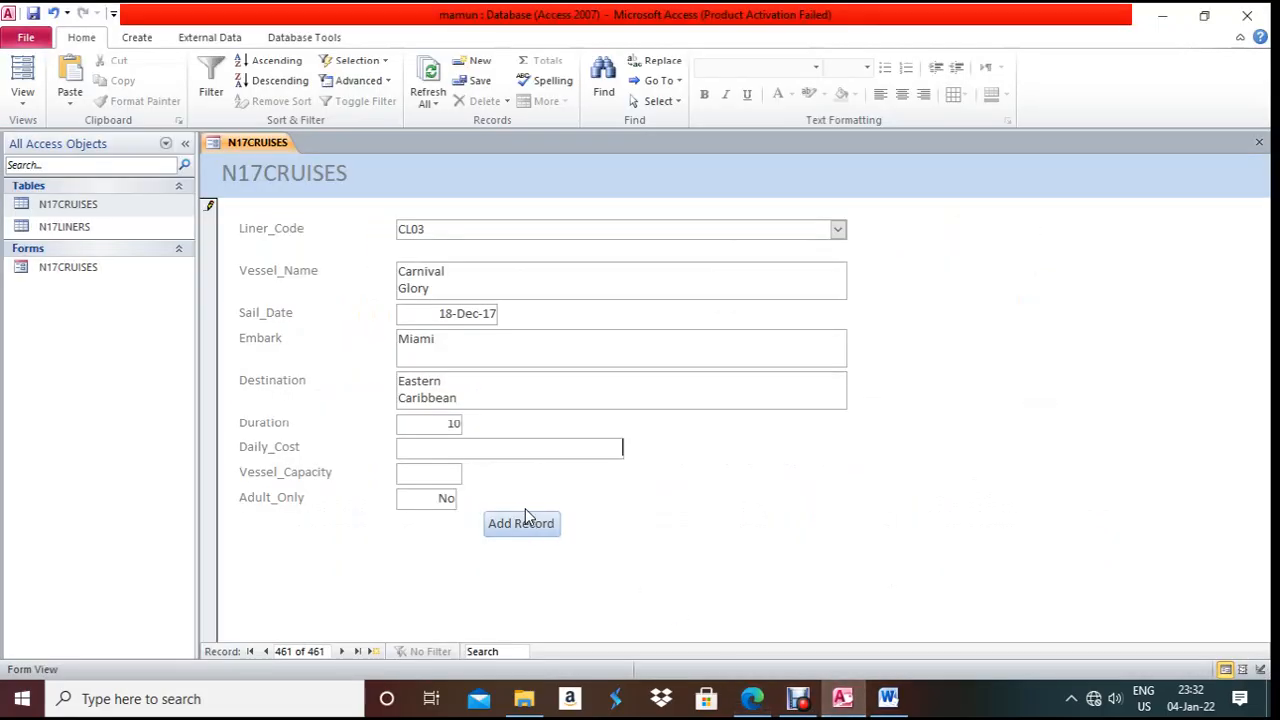
text(105.75)
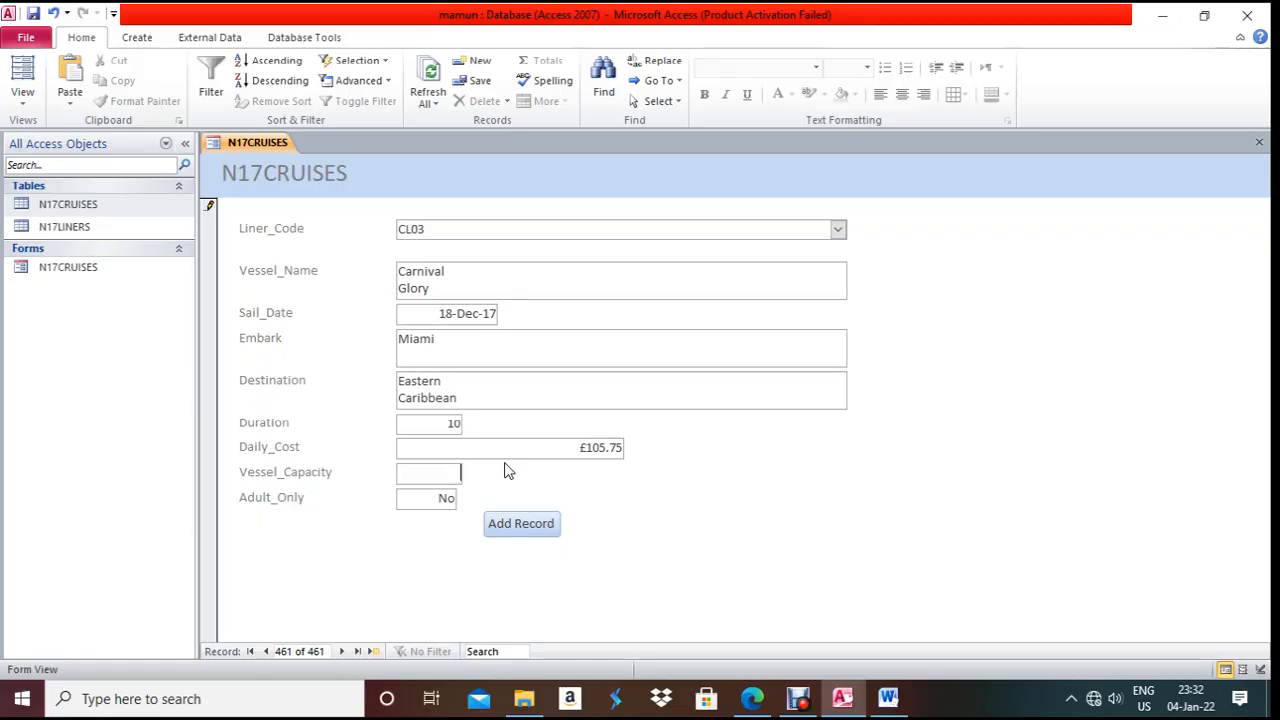
- Enter Vessel_Capacity 2974 and save the completed cruise record
key(alt+Tab)
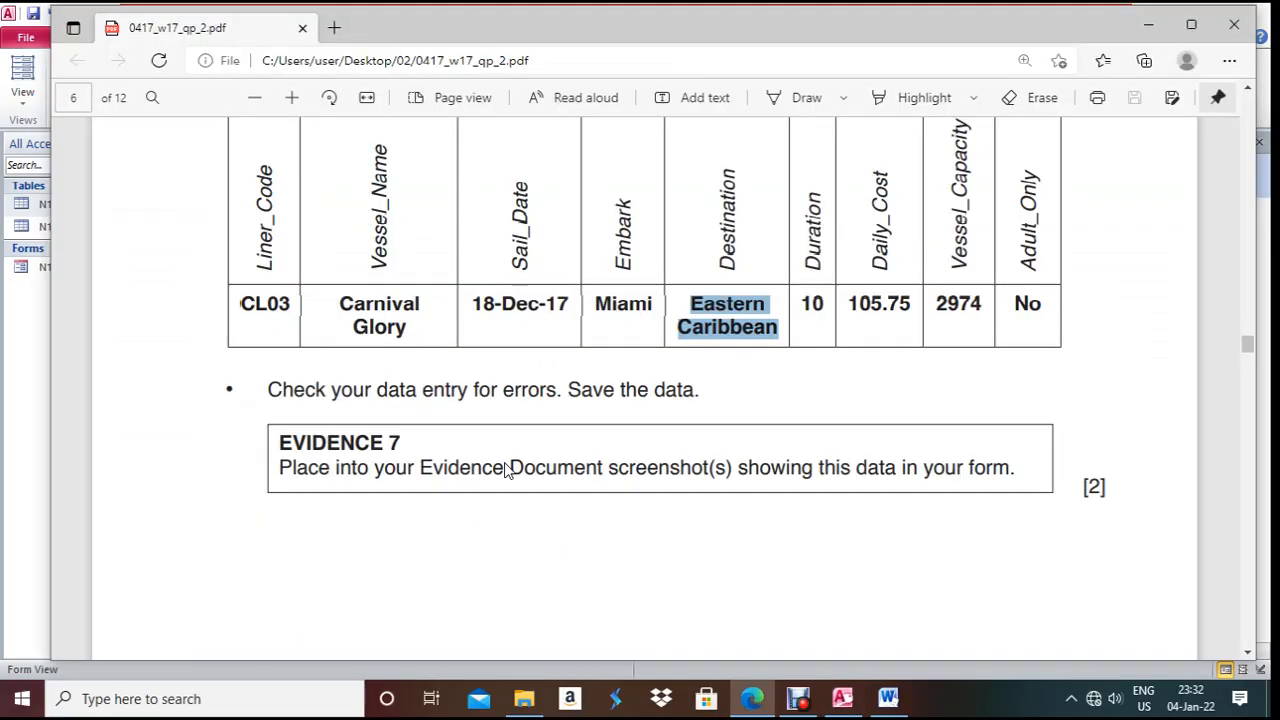
key(alt+Tab)
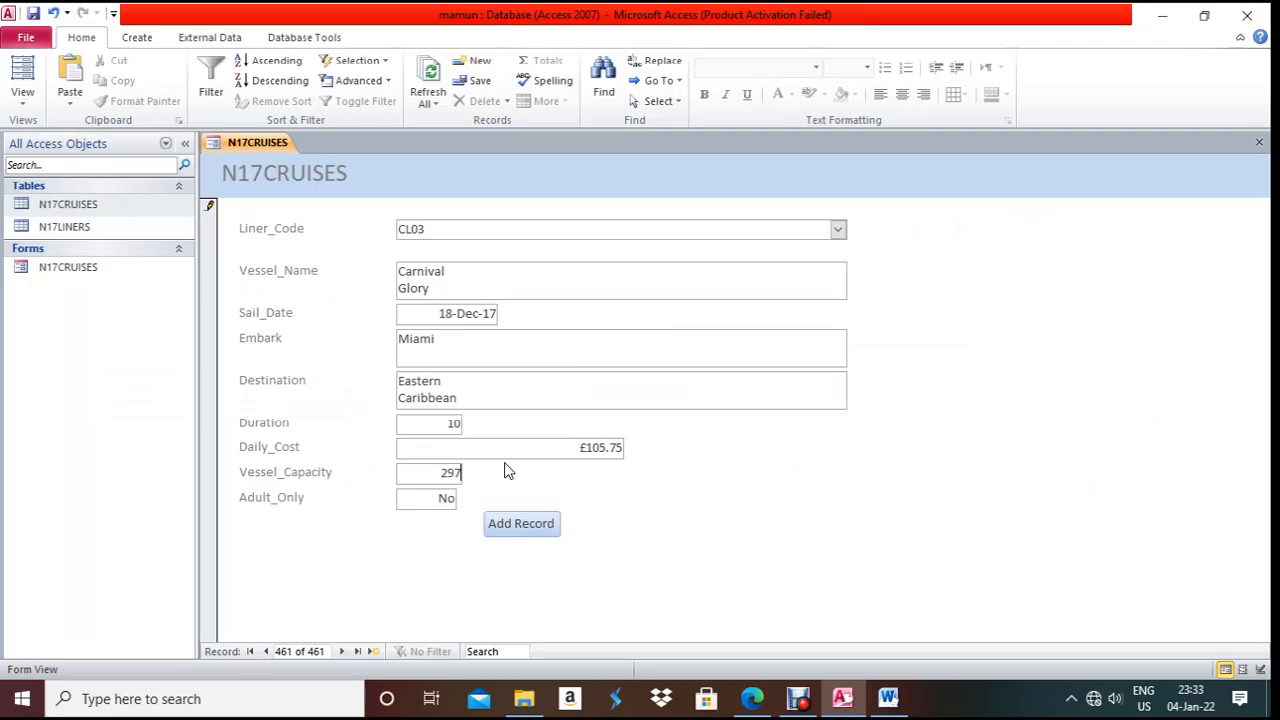
text(4)
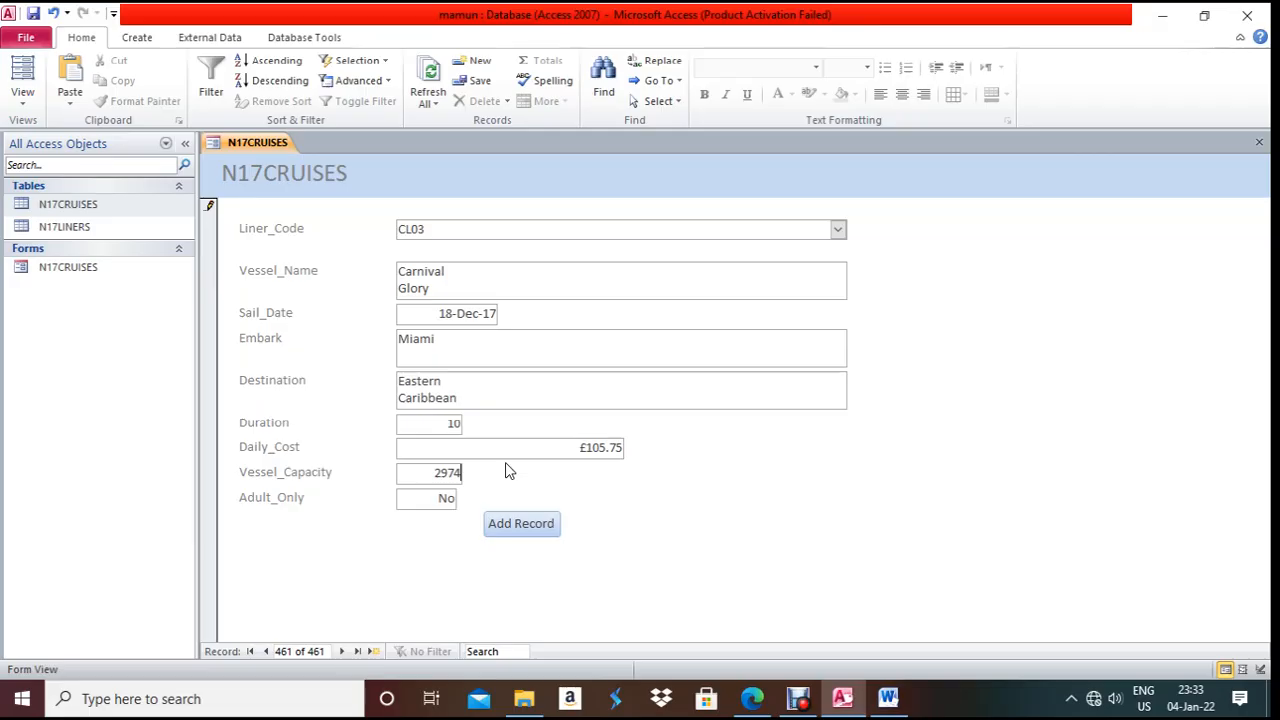
key(ctrl+s)
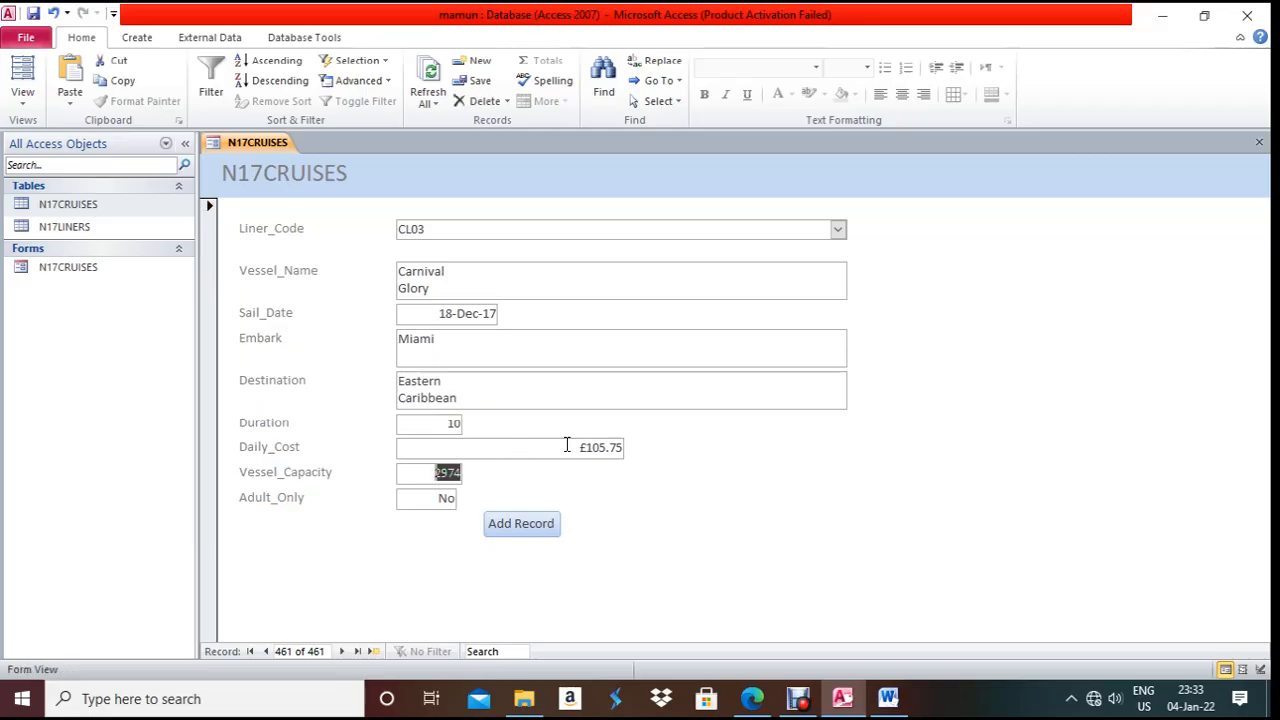
click(771, 708)
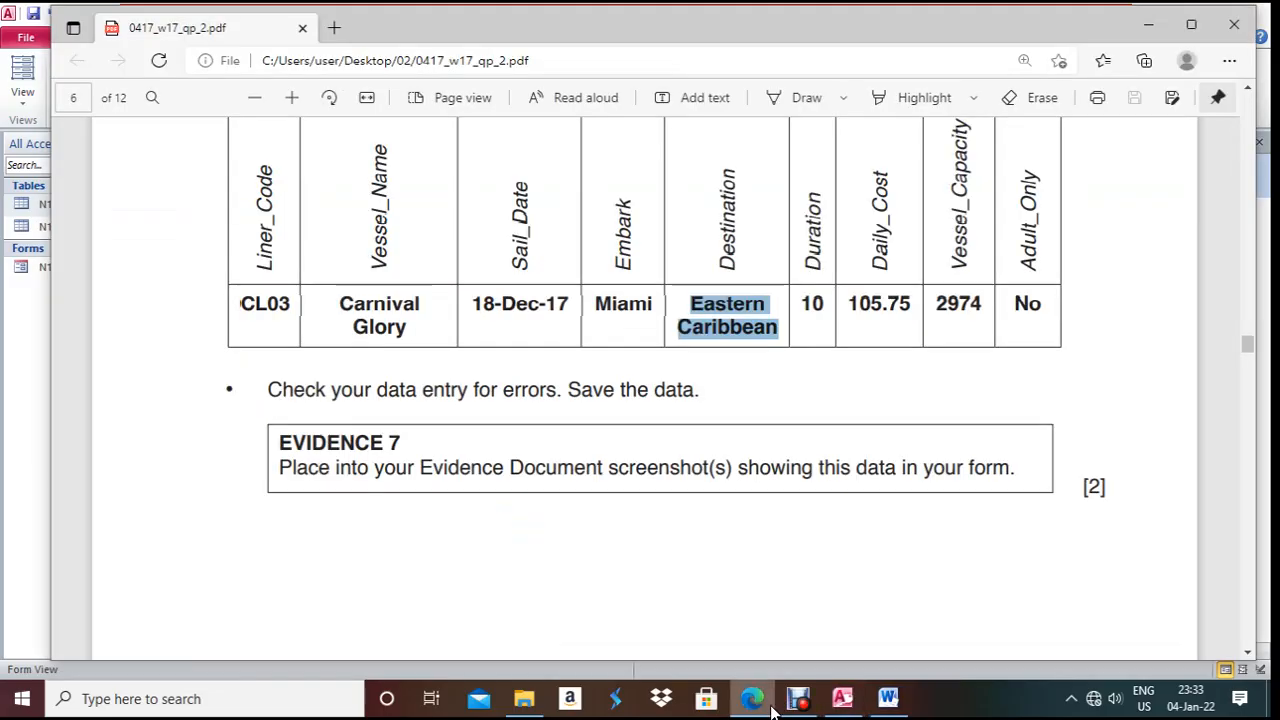
click(771, 708)
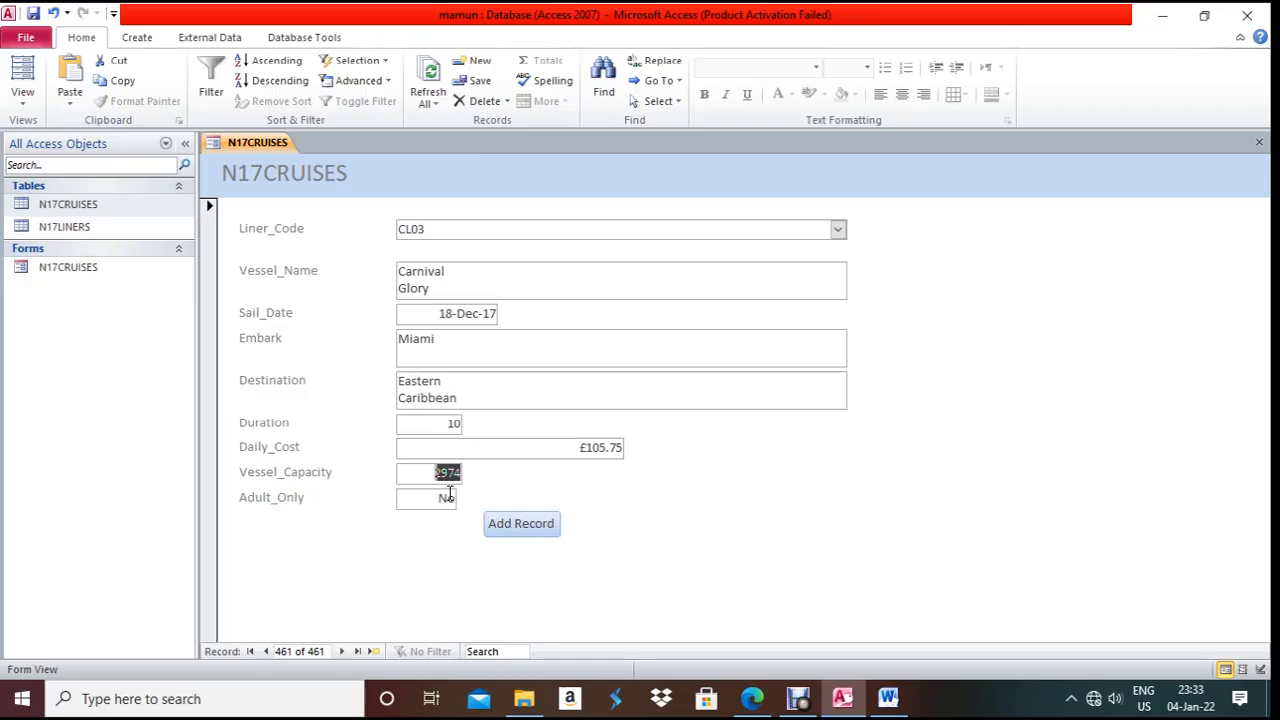
key(alt+Tab)
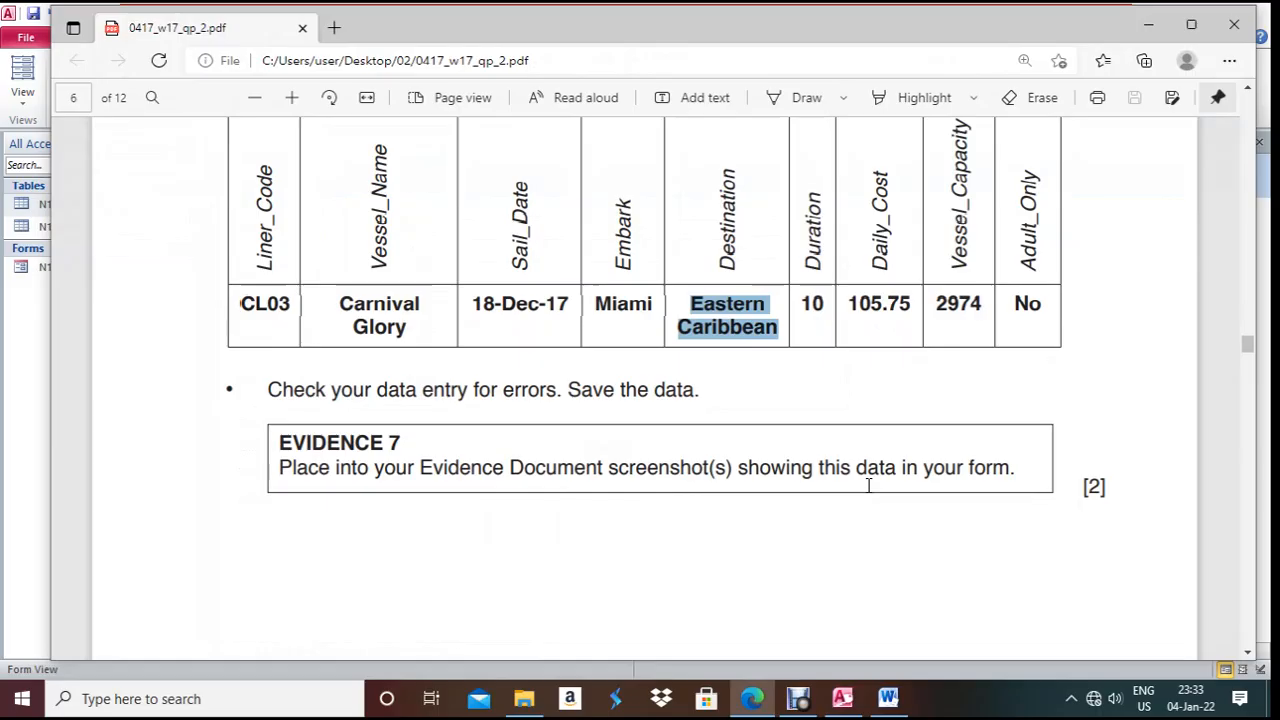
key(alt+Tab)
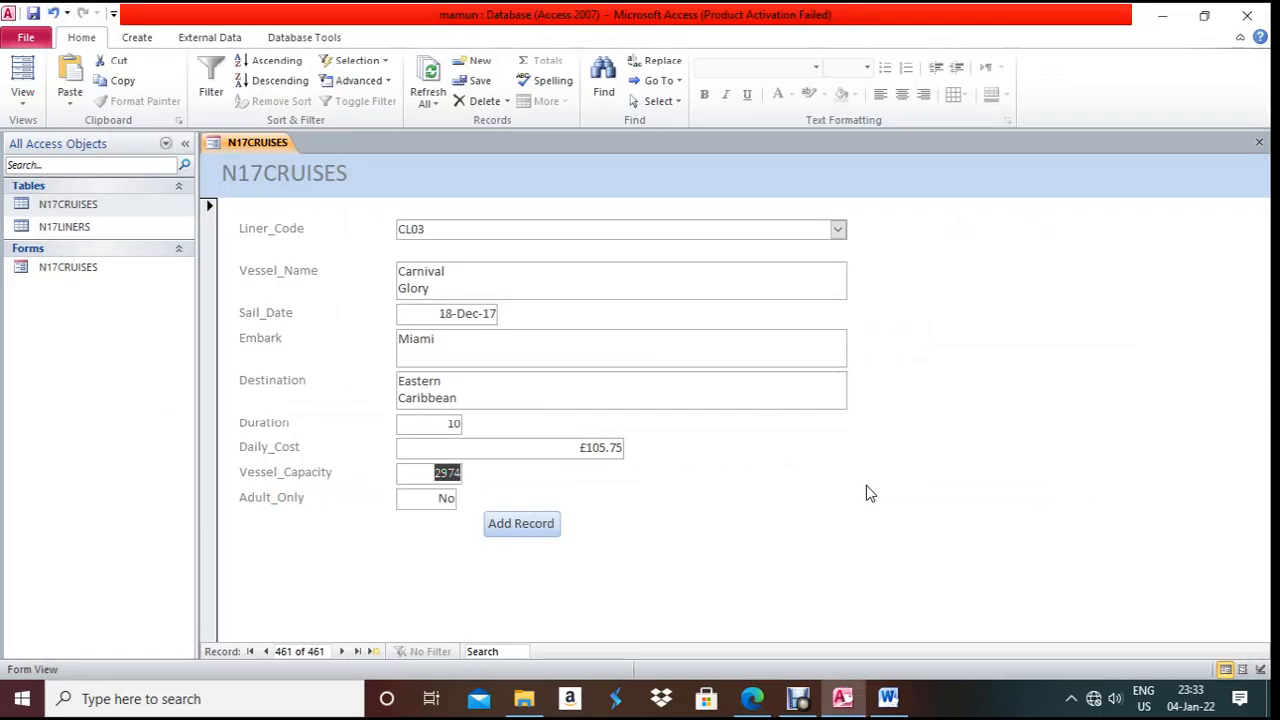
- Type the heading 'Evidence 7:' on a new page of the evidence document
click(888, 698)
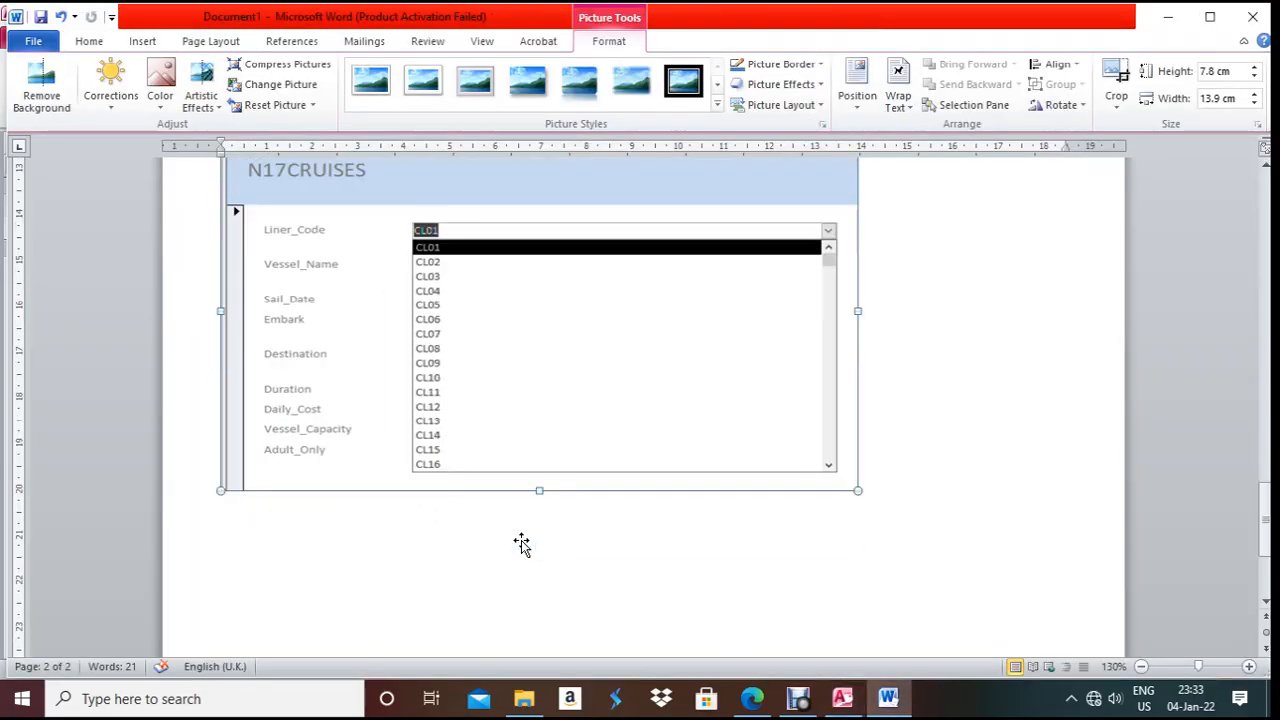
scroll(521, 543, down, 3)
click(501, 381)
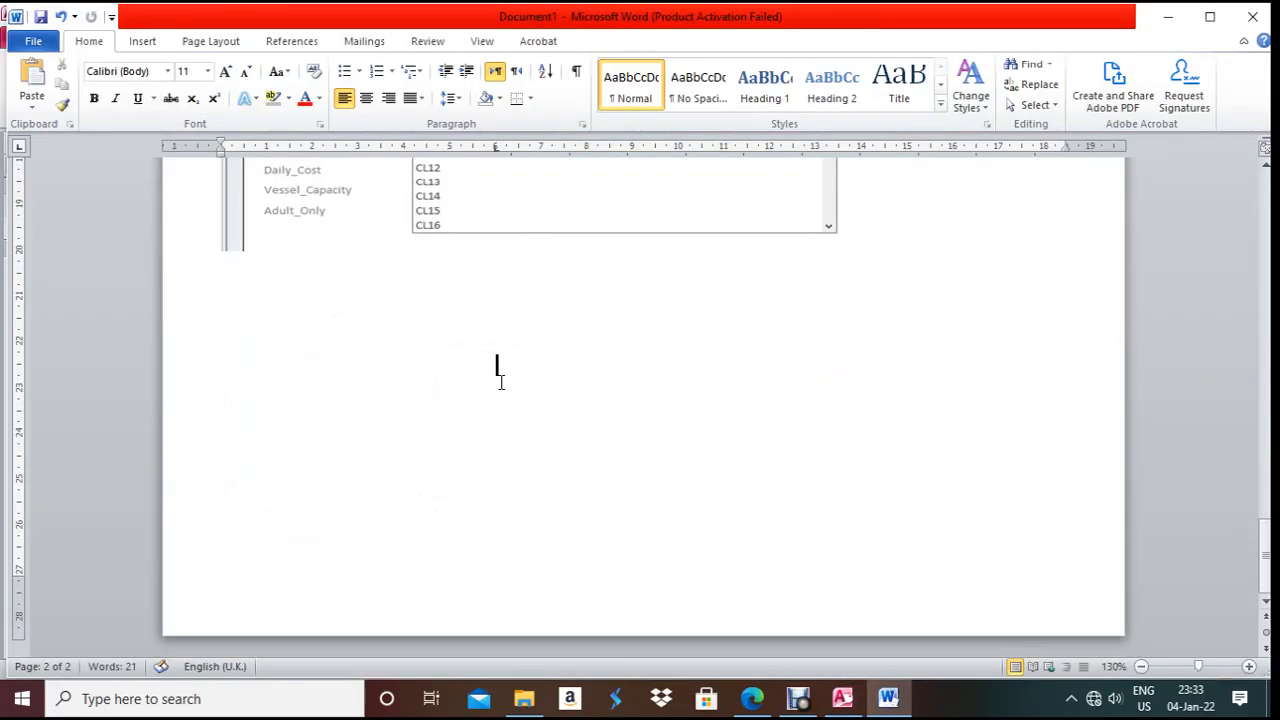
key(Return)
key(Return)
key(Return)
text(Evidence)
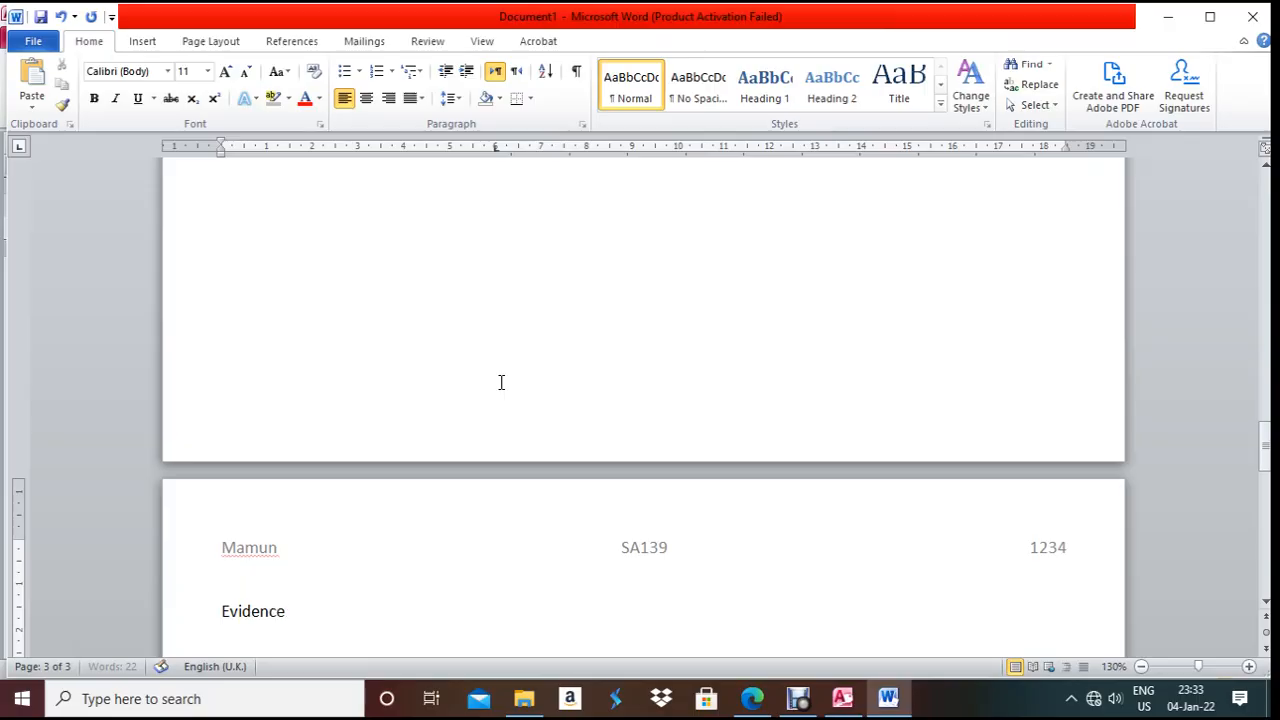
text( 7:)
key(Return)
- Format the 'Evidence 7:' heading as bold, 12 pt
click(316, 568)
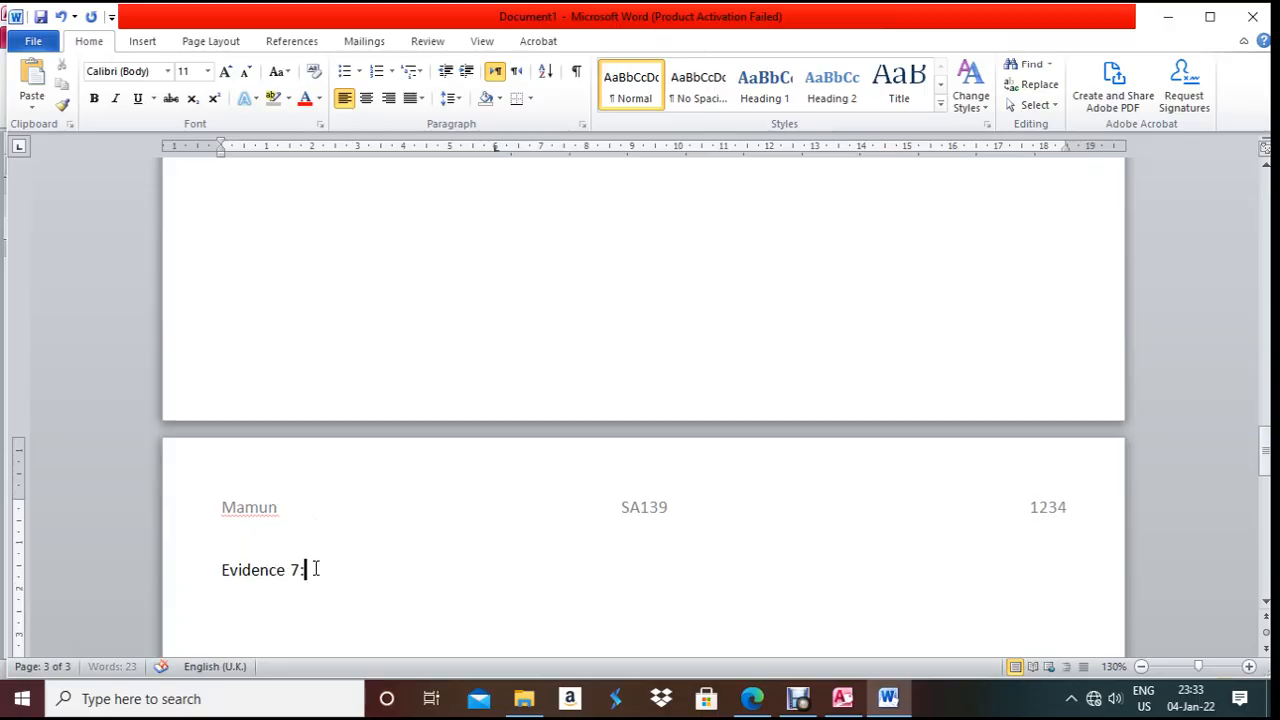
drag(316, 568, 205, 582)
key(ctrl+b)
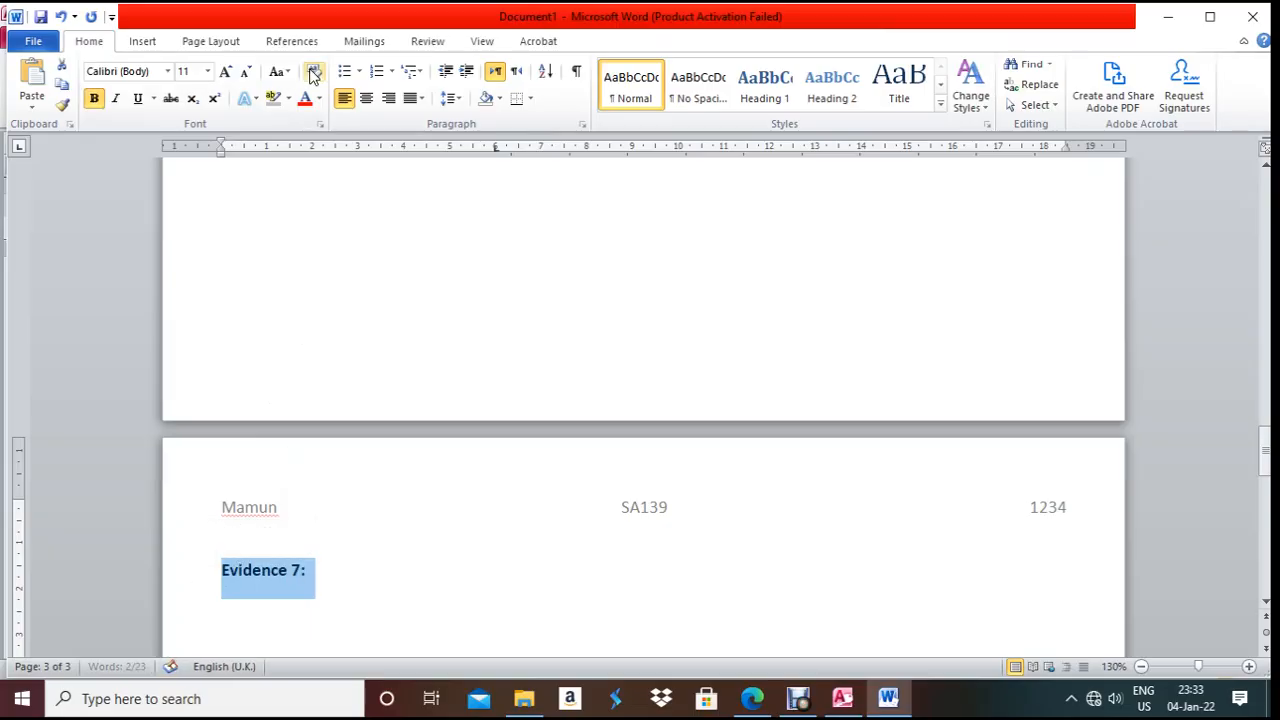
click(207, 71)
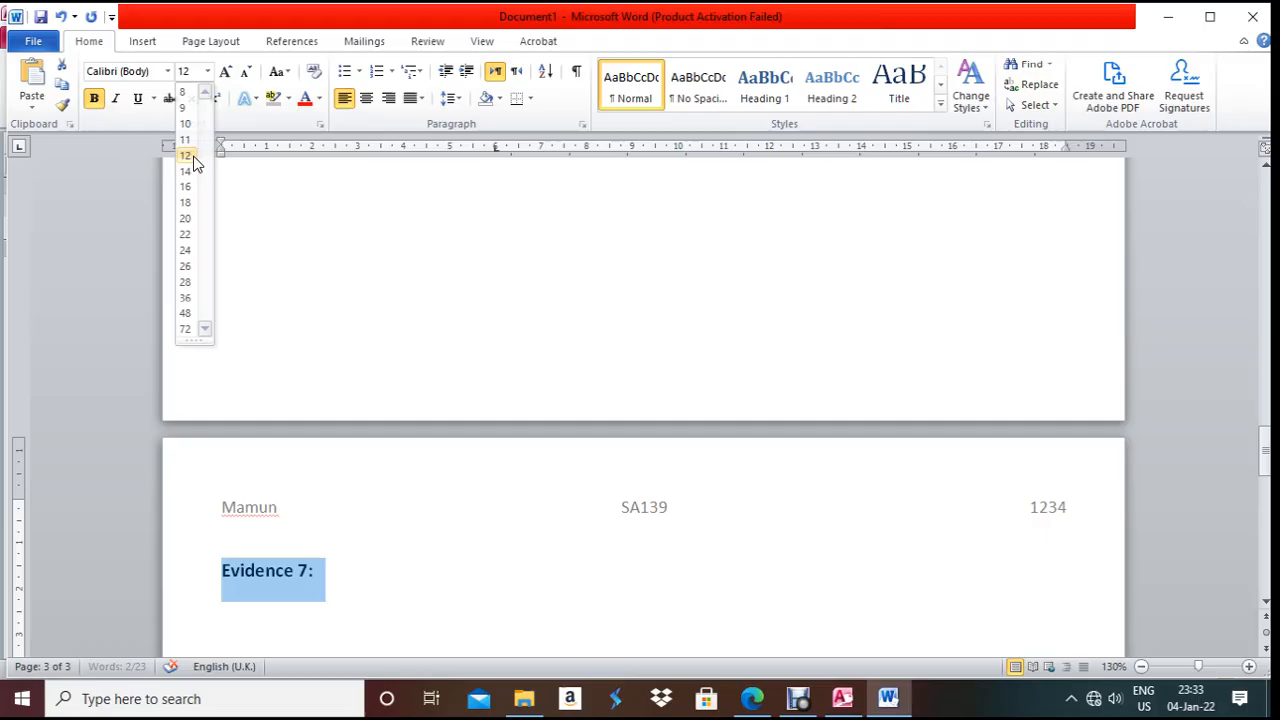
click(194, 157)
click(239, 603)
triple_click(239, 603)
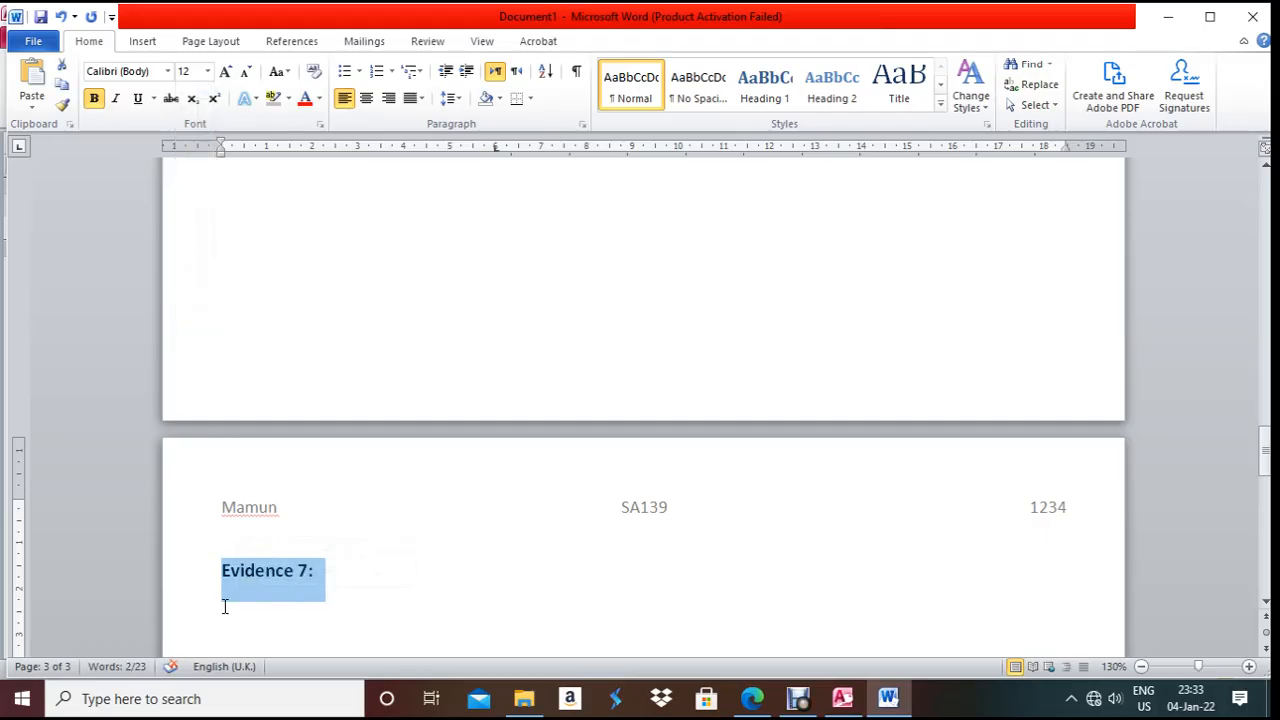
click(225, 607)
- Paste the screenshot of the completed Carnival Glory form below the heading
key(alt+Tab)
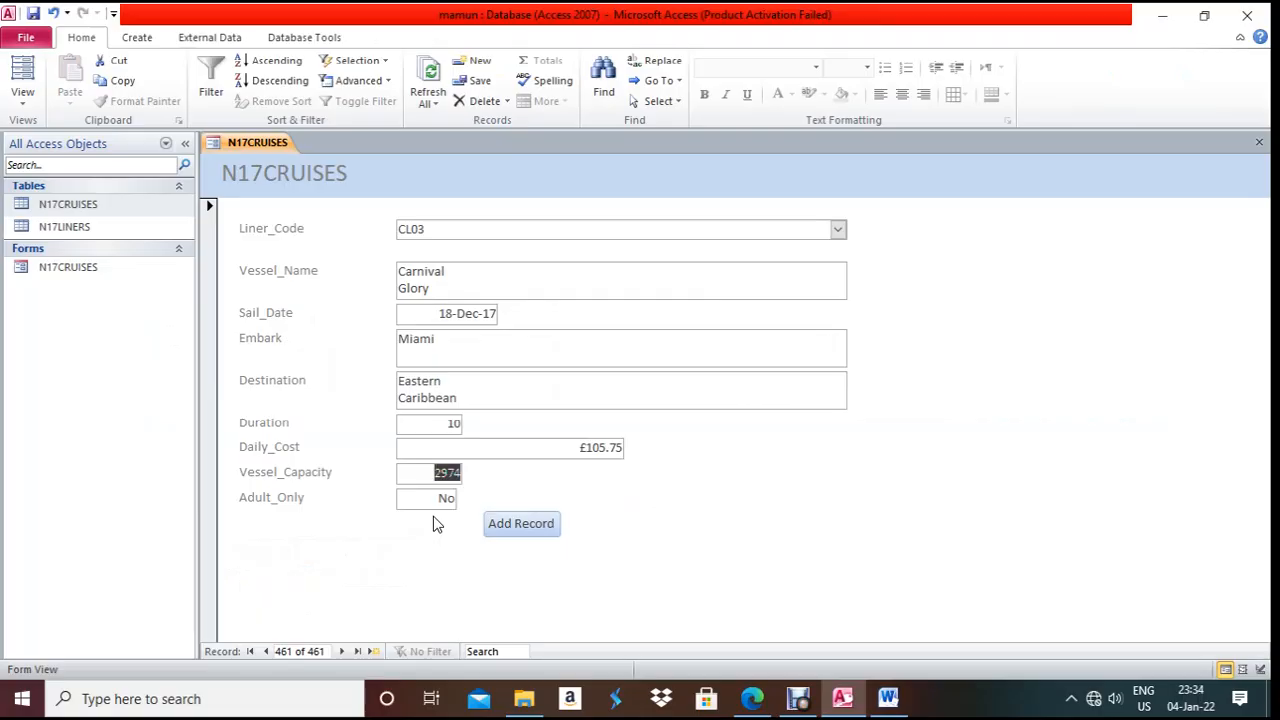
click(888, 698)
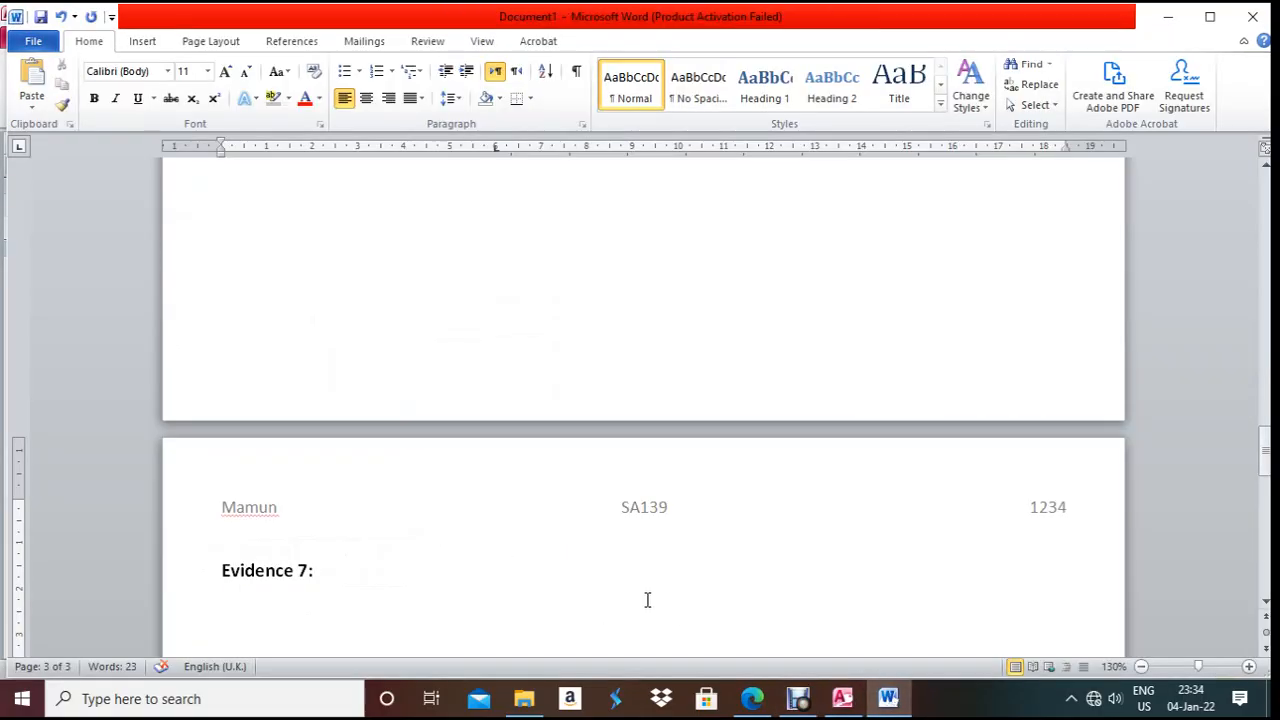
key(ctrl+v)
click(520, 460)
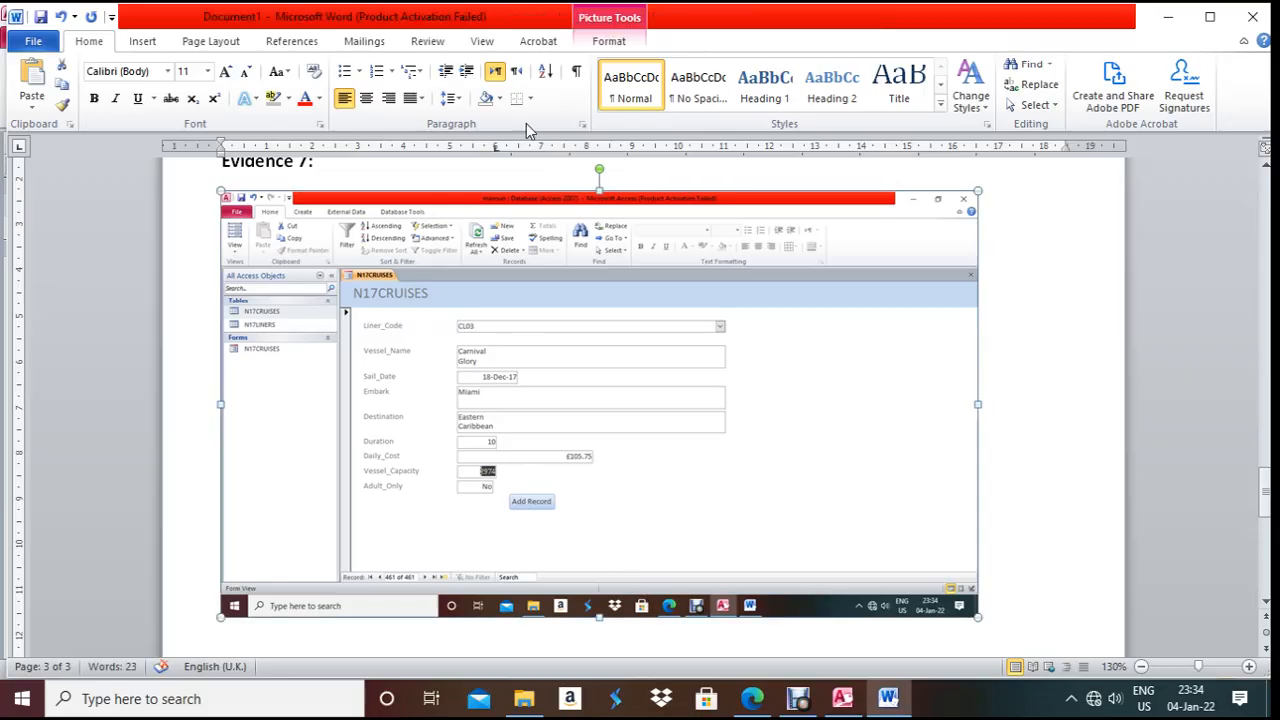
- Crop the Evidence 7 screenshot down to just the cruise form
click(605, 43)
click(1116, 78)
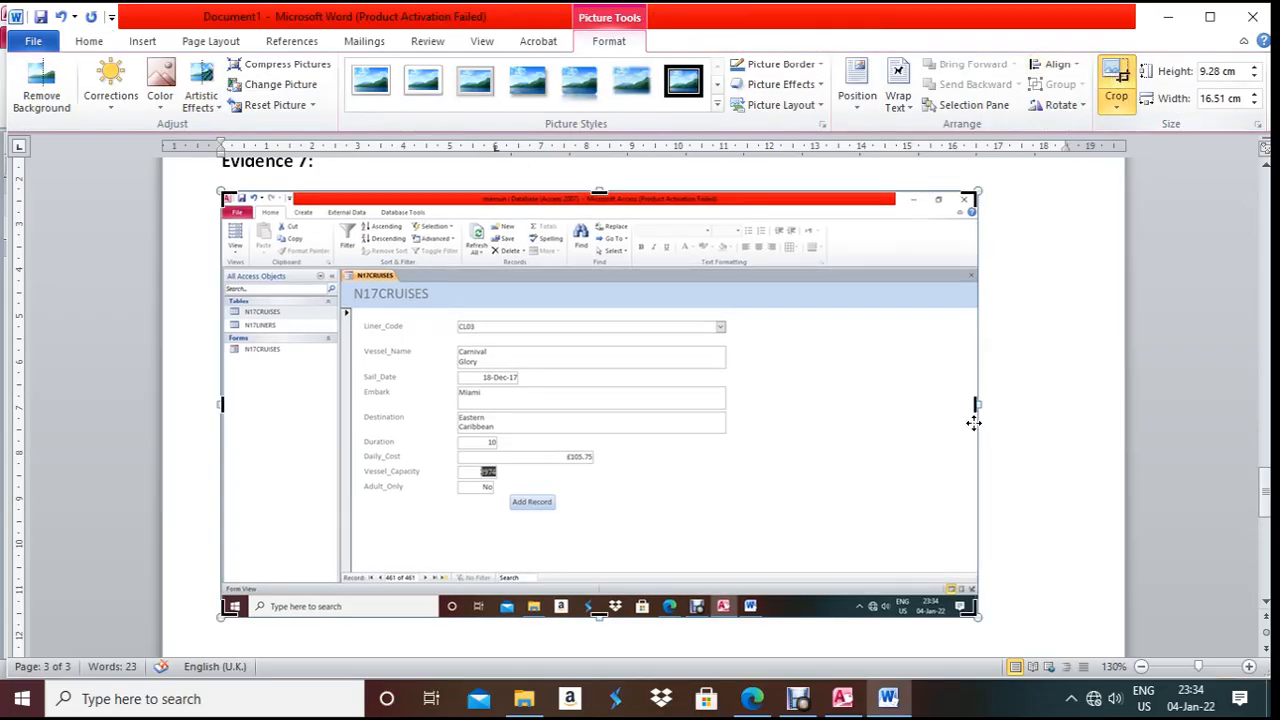
drag(977, 612, 764, 553)
drag(233, 196, 337, 262)
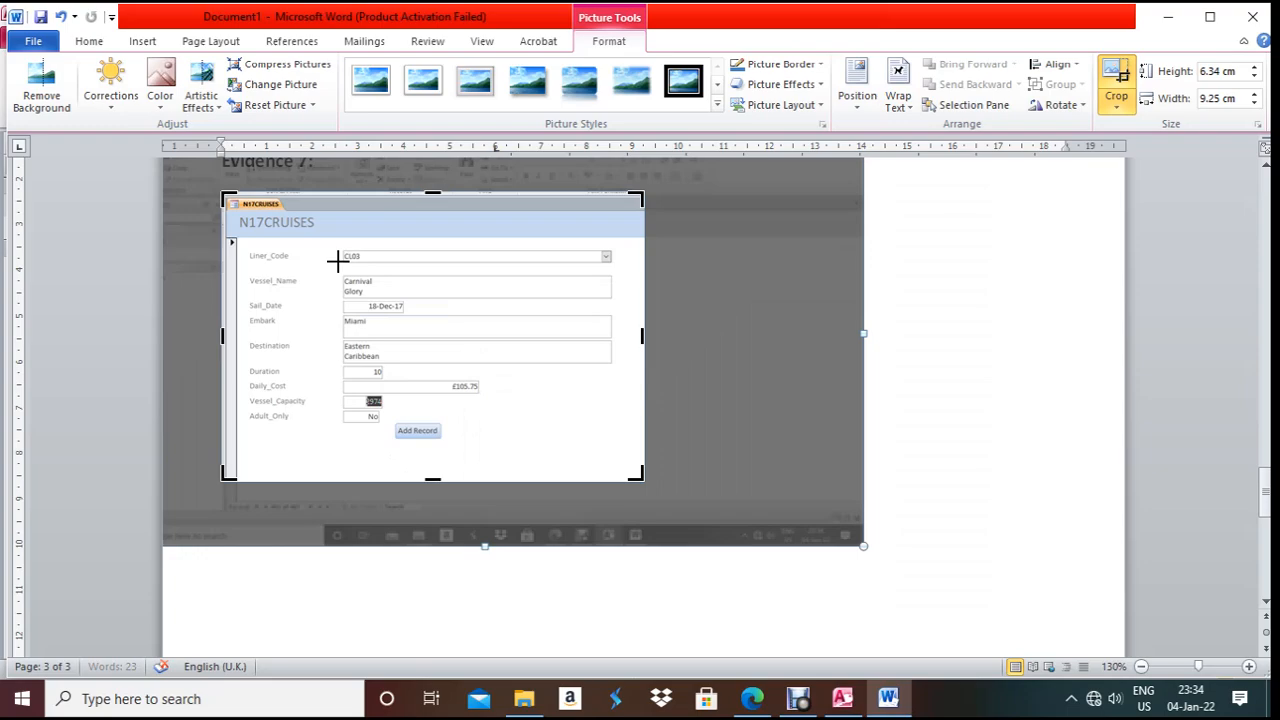
click(931, 277)
click(543, 366)
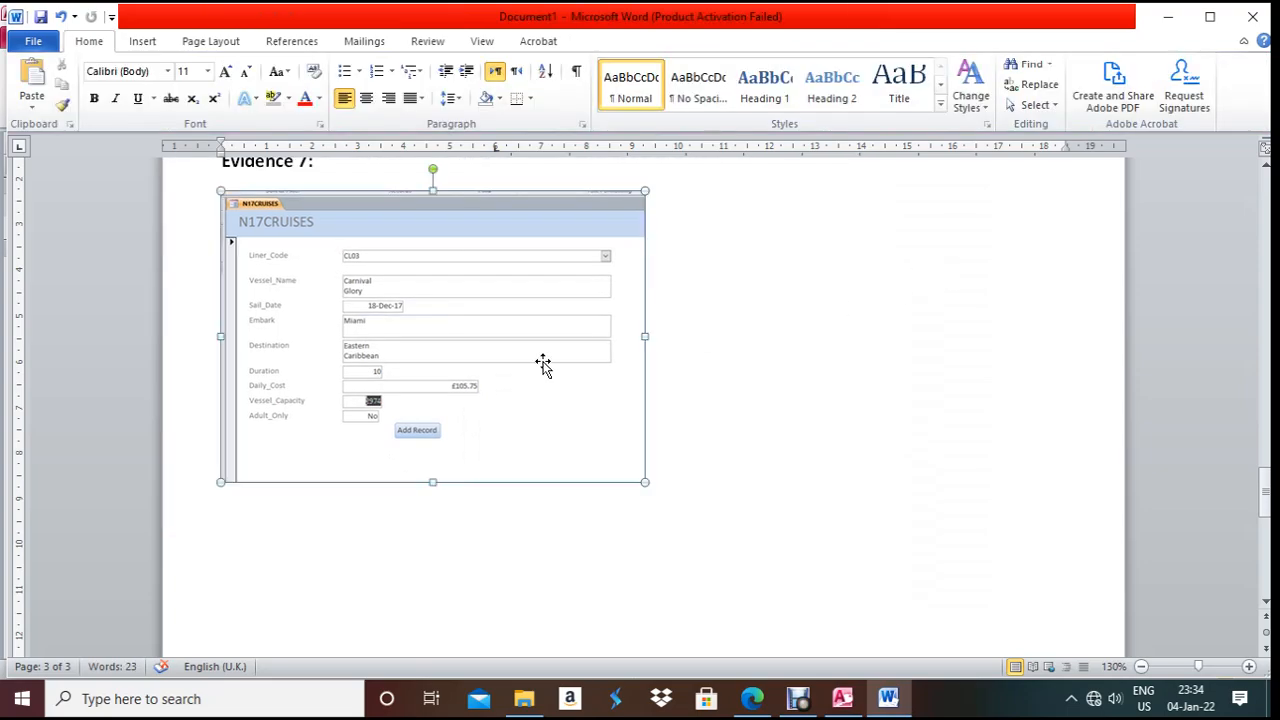
- Enlarge the cropped picture to 13.37 × 8.15 cm, then return to the question paper
drag(651, 337, 833, 337)
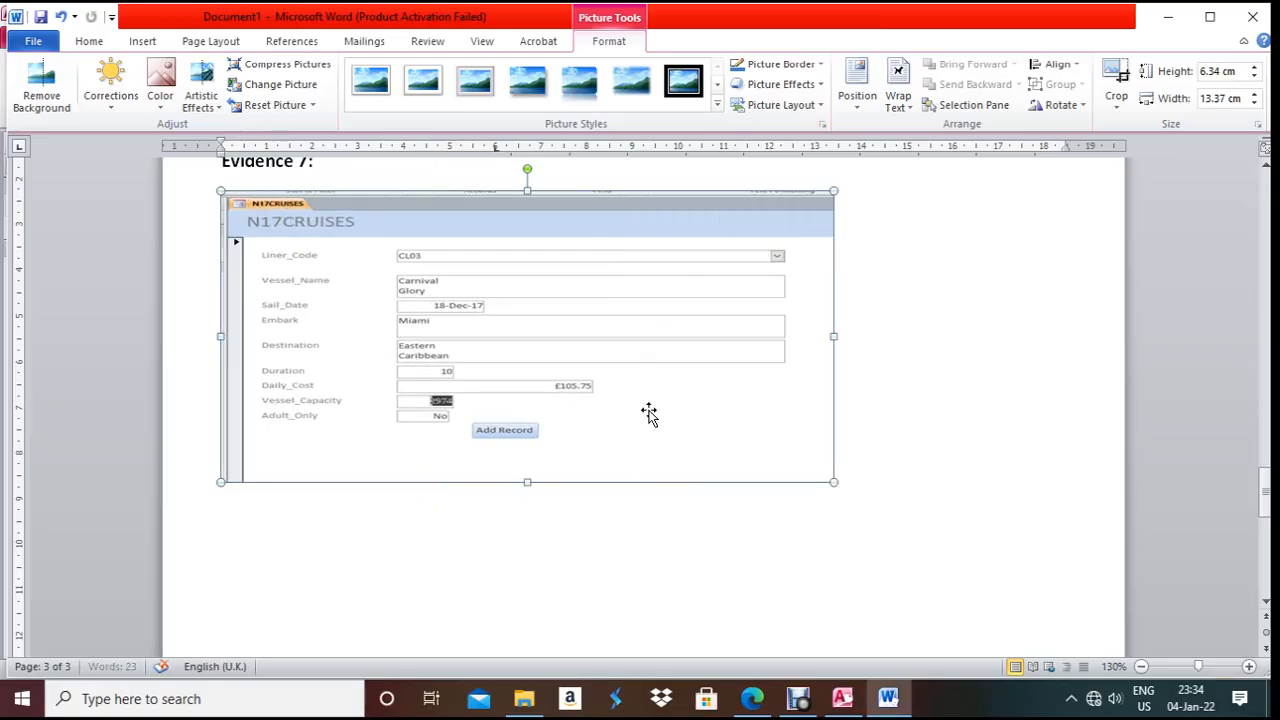
drag(527, 482, 527, 562)
scroll(529, 550, down, 1)
scroll(529, 554, up, 1)
scroll(535, 553, down, 1)
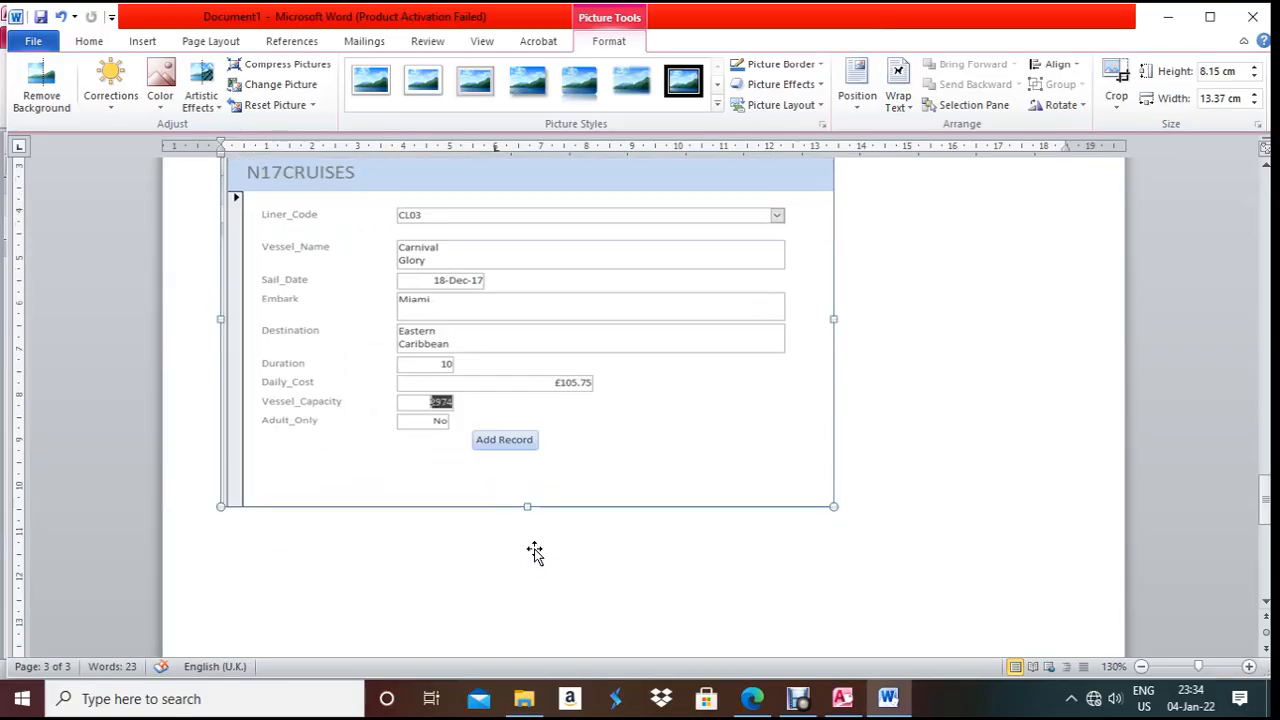
scroll(535, 553, down, 1)
click(752, 698)
scroll(530, 512, down, 6)
scroll(531, 506, down, 1)
- Bring the exam paper into focus and read question 23's opening instruction
click(805, 700)
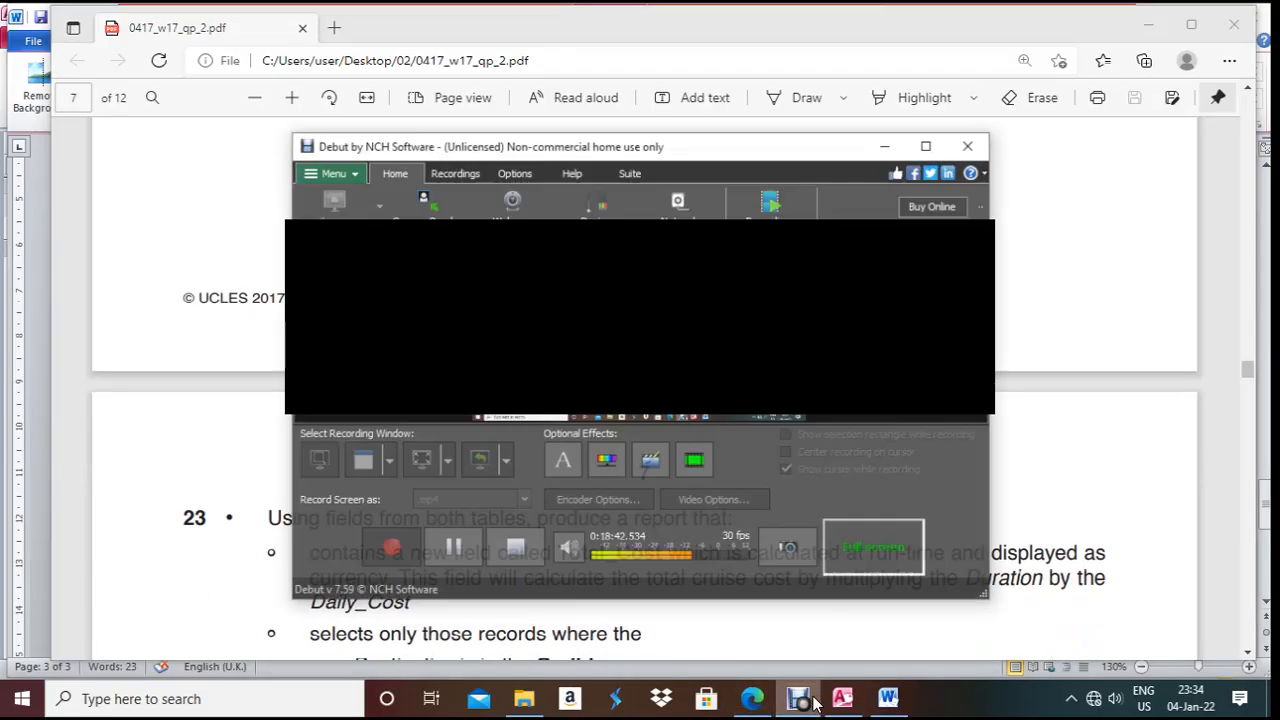
click(455, 545)
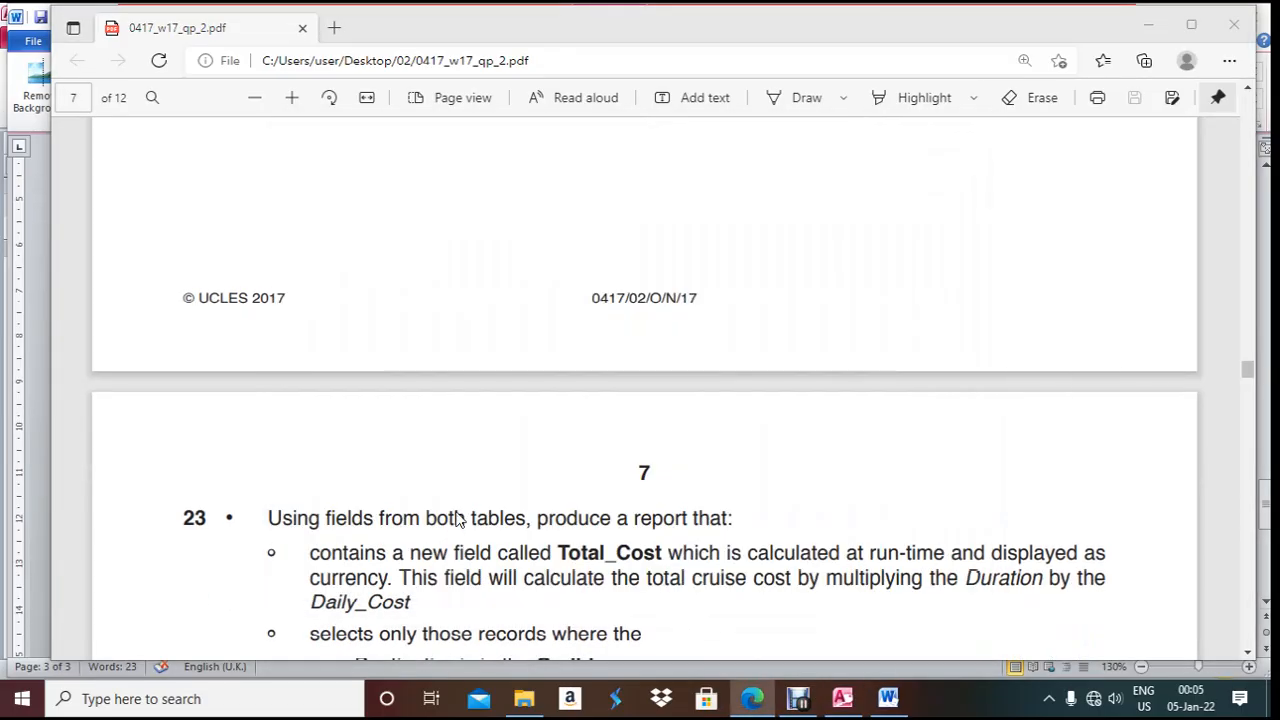
click(503, 467)
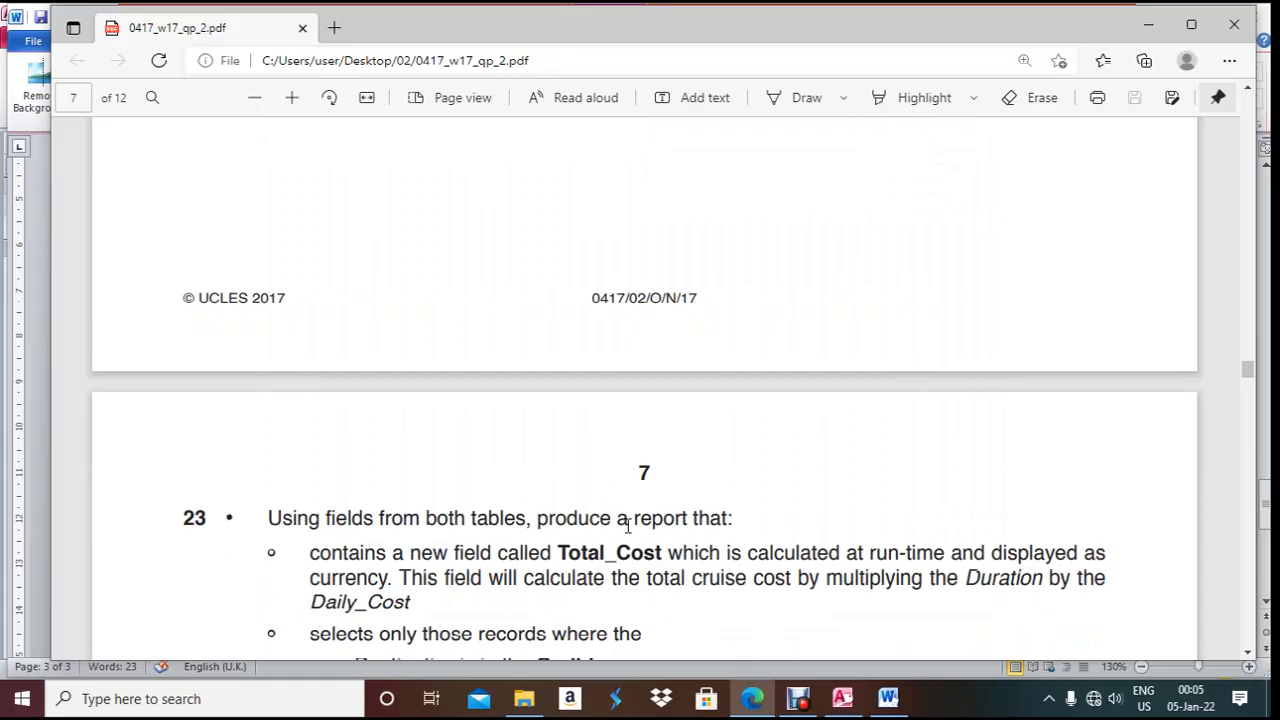
scroll(573, 505, down, 1)
scroll(573, 505, down, 2)
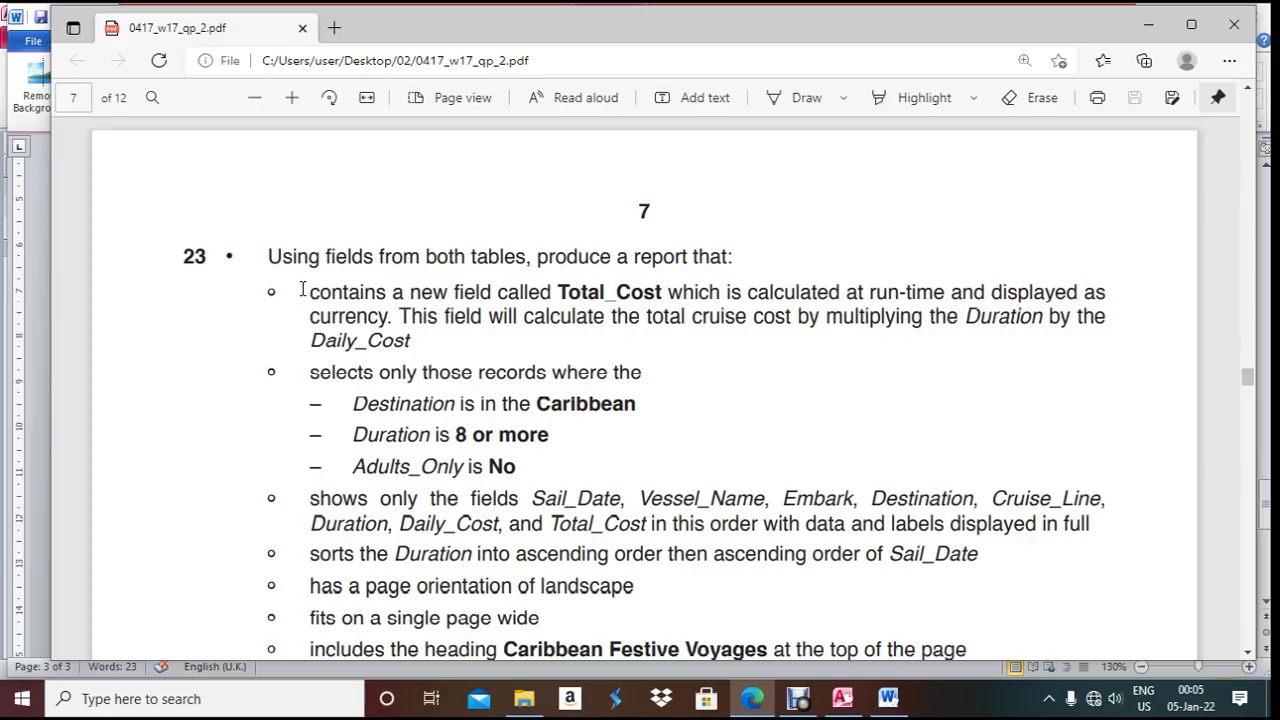
drag(274, 256, 713, 297)
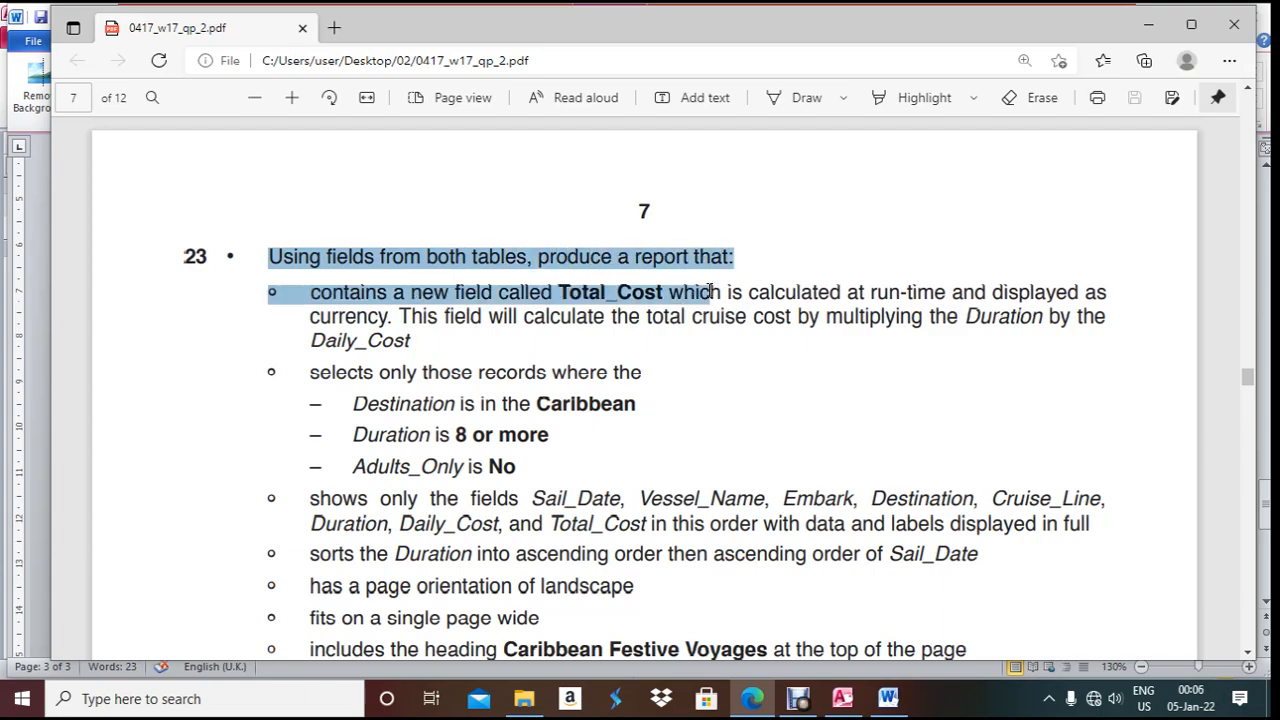
click(722, 378)
- Copy the bullet listing the report's fields, then reveal the Word document
scroll(722, 378, down, 1)
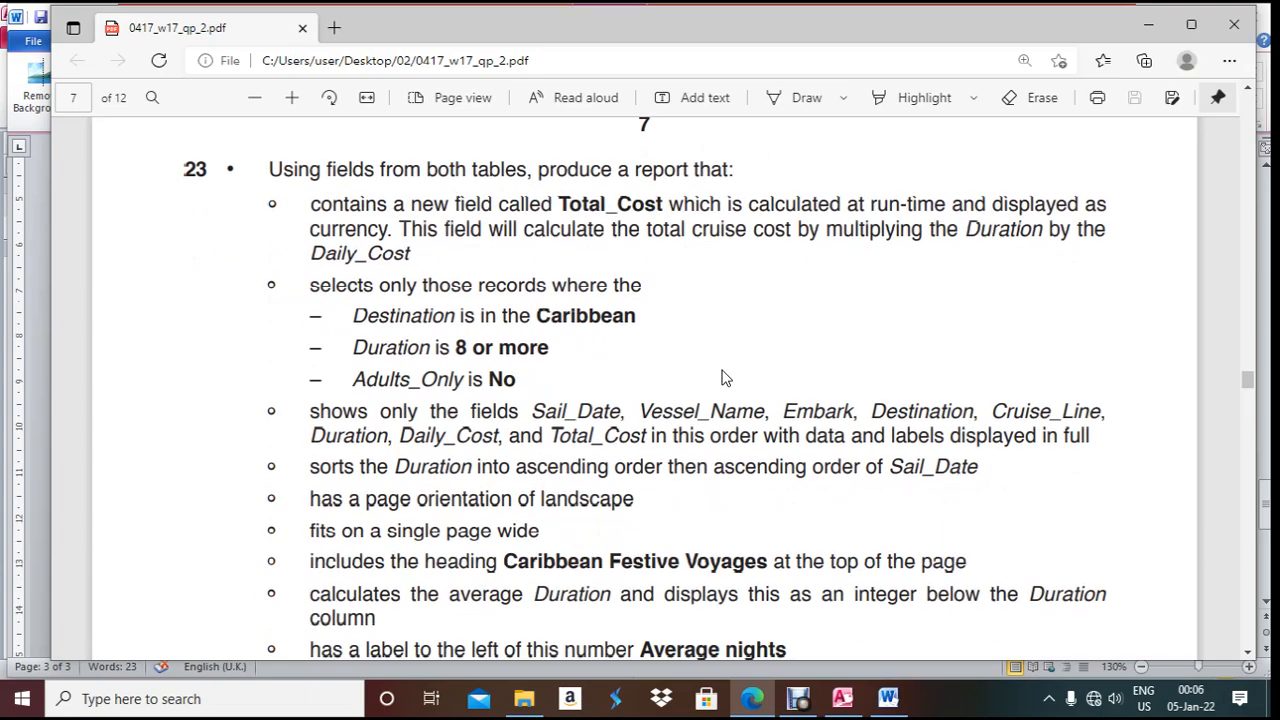
scroll(722, 378, down, 1)
drag(312, 323, 540, 322)
key(ctrl+c)
click(753, 700)
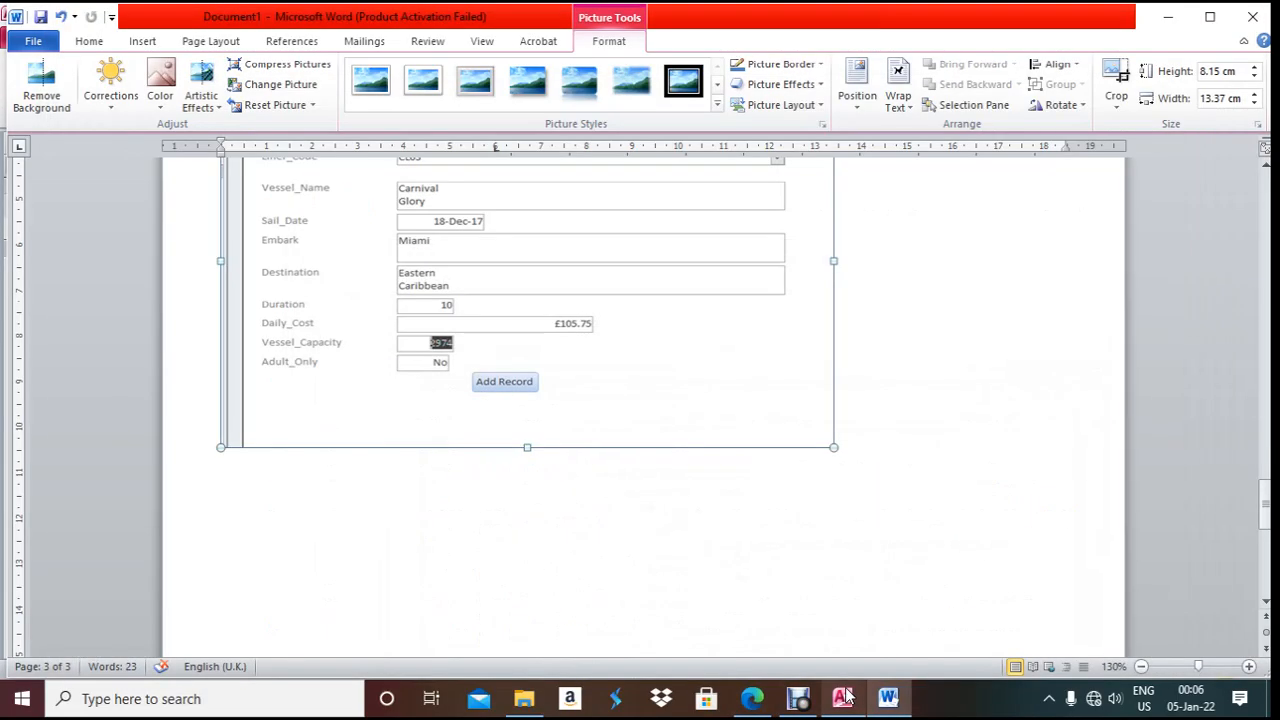
- Close the N17CRUISES form and start the Simple Query Wizard
click(843, 698)
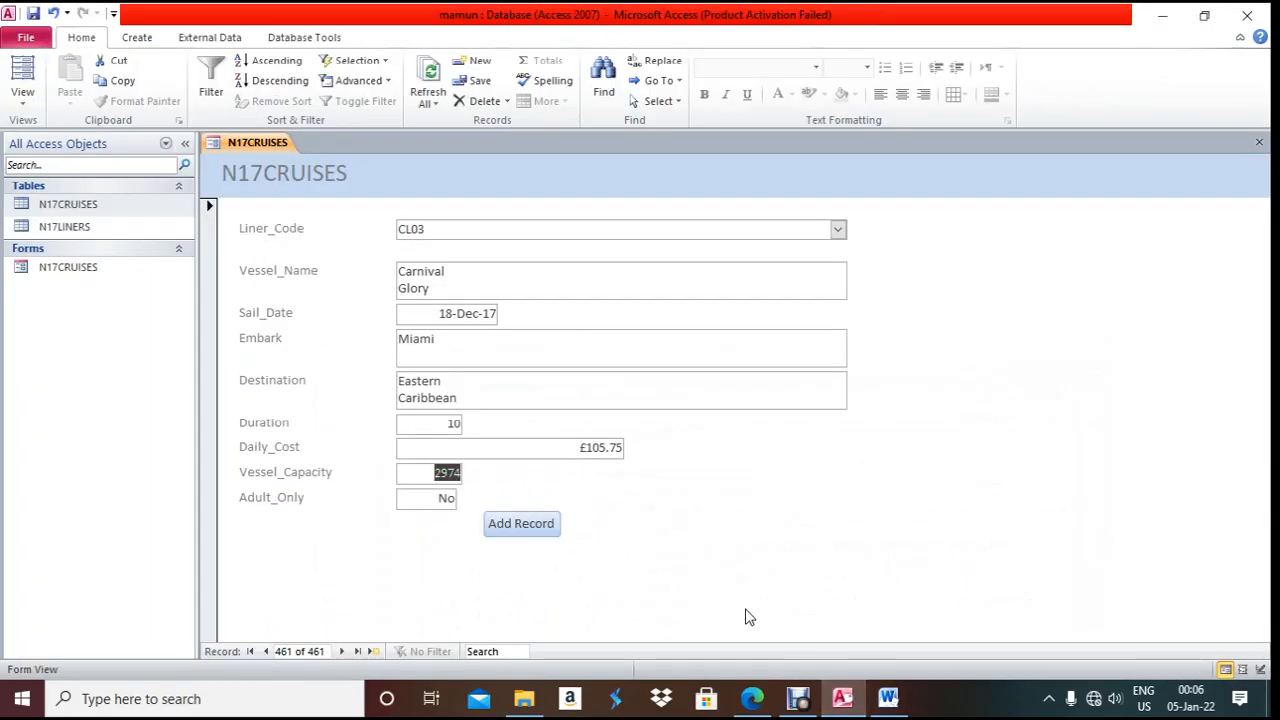
key(ctrl+F4)
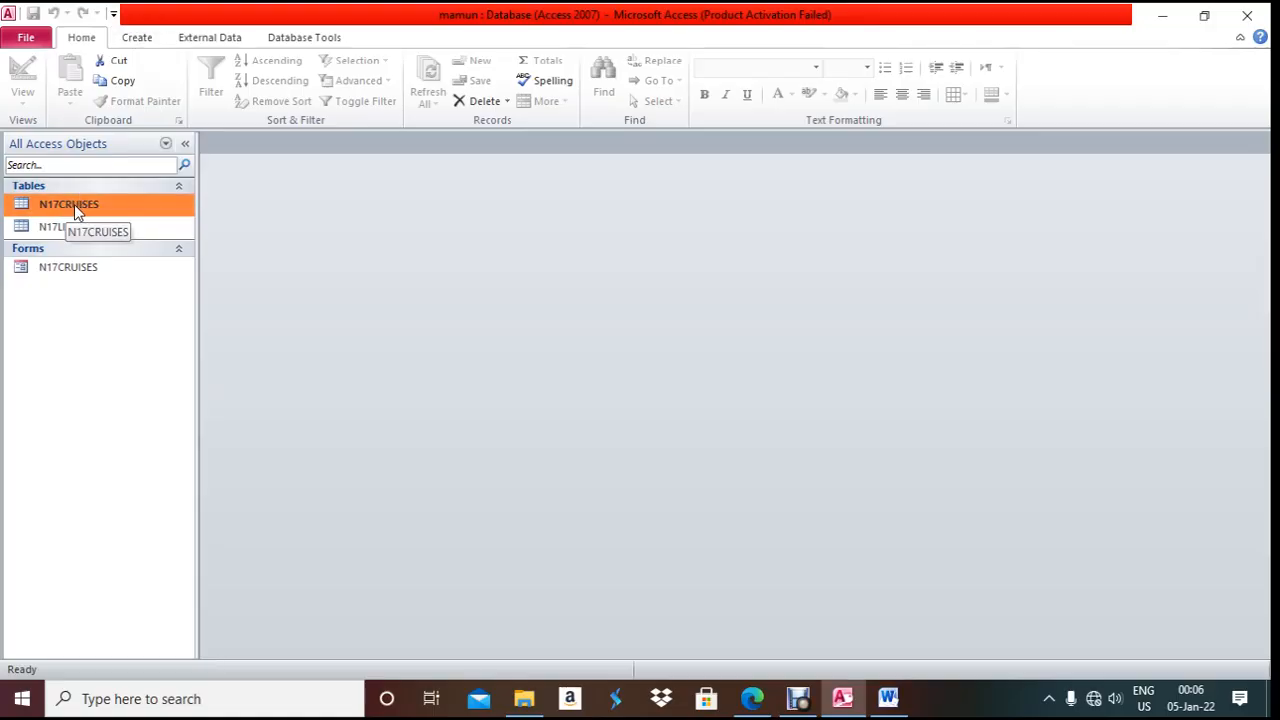
click(137, 37)
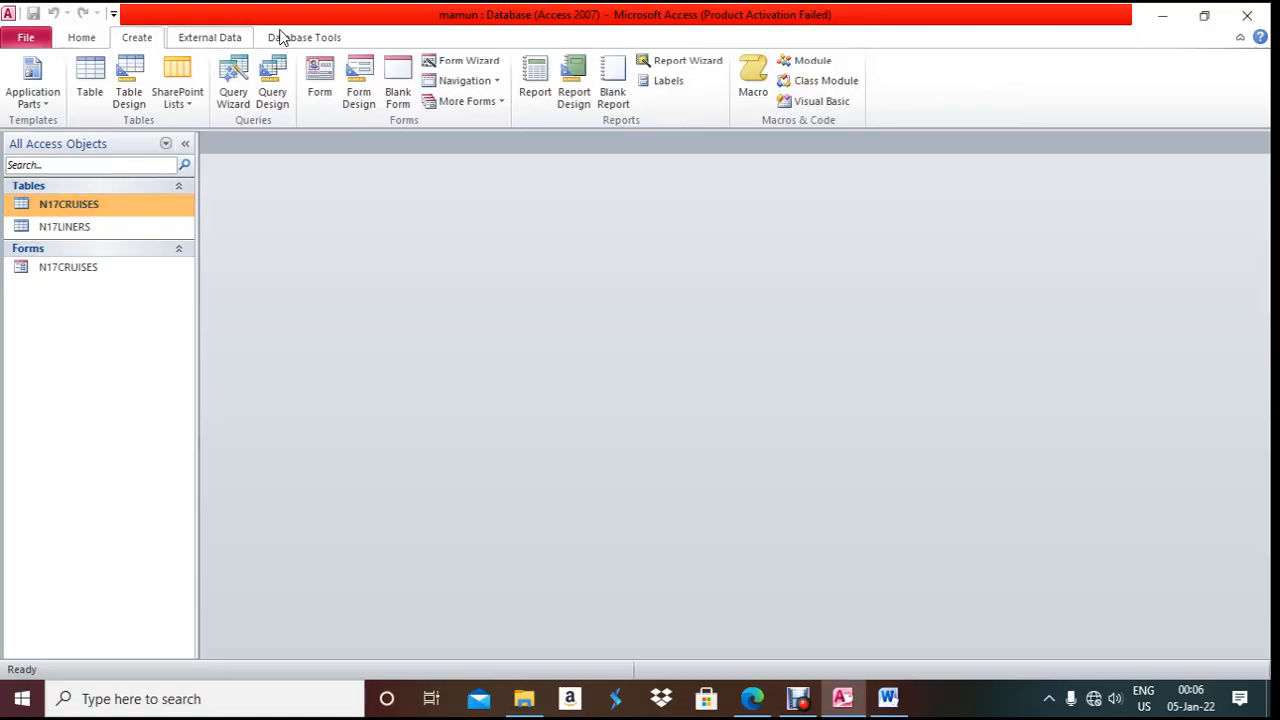
click(233, 85)
click(726, 442)
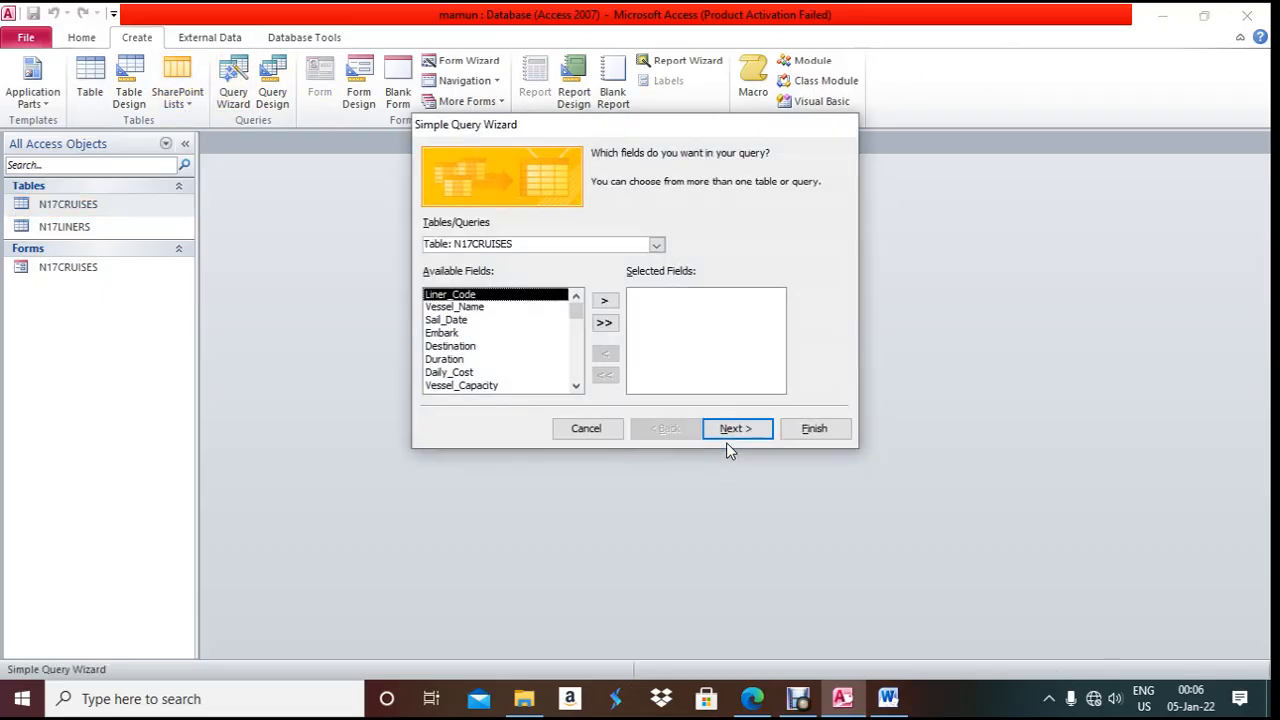
click(752, 698)
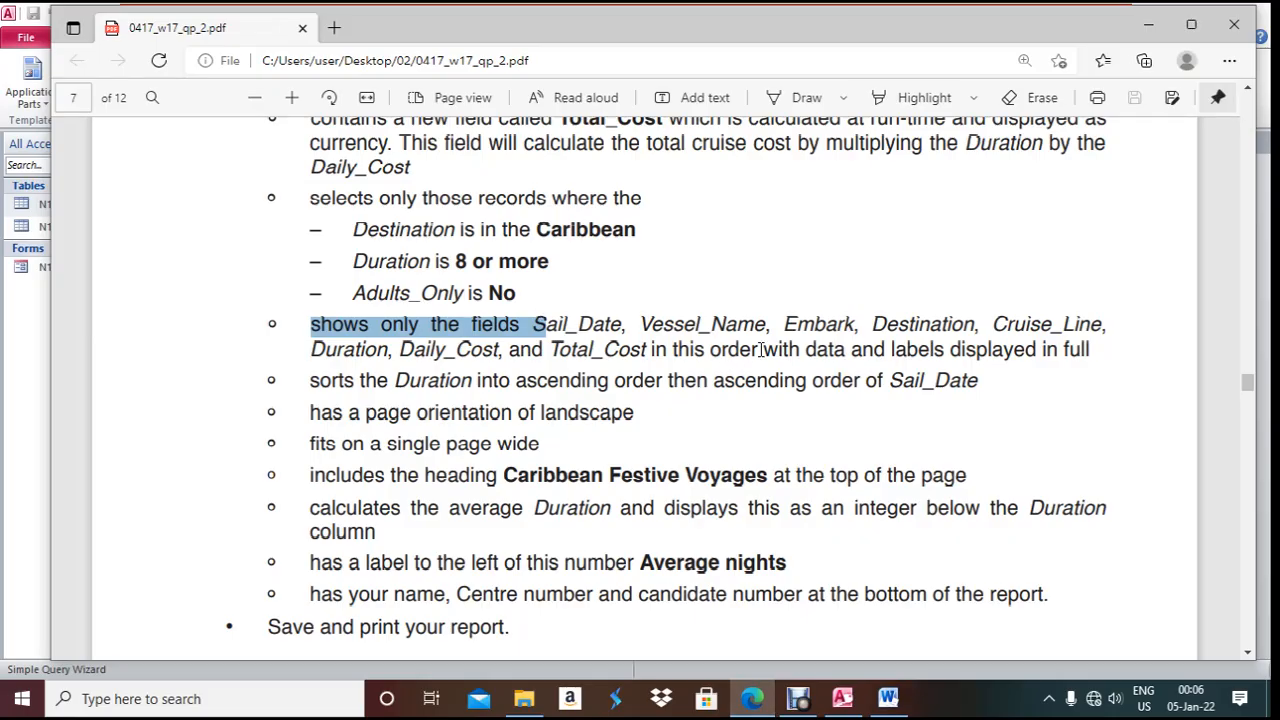
click(754, 698)
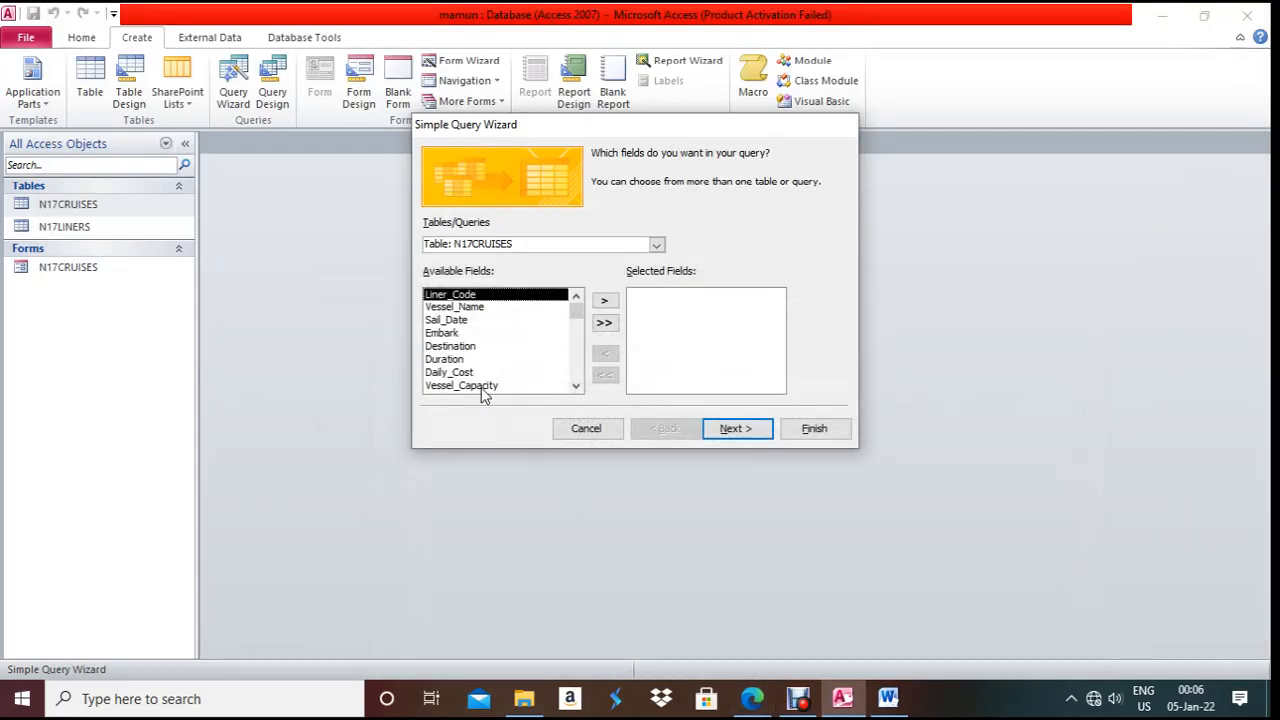
- Add Sail_Date, Vessel_Name, Embark and Destination from N17CRUISES to the query
click(458, 320)
click(604, 300)
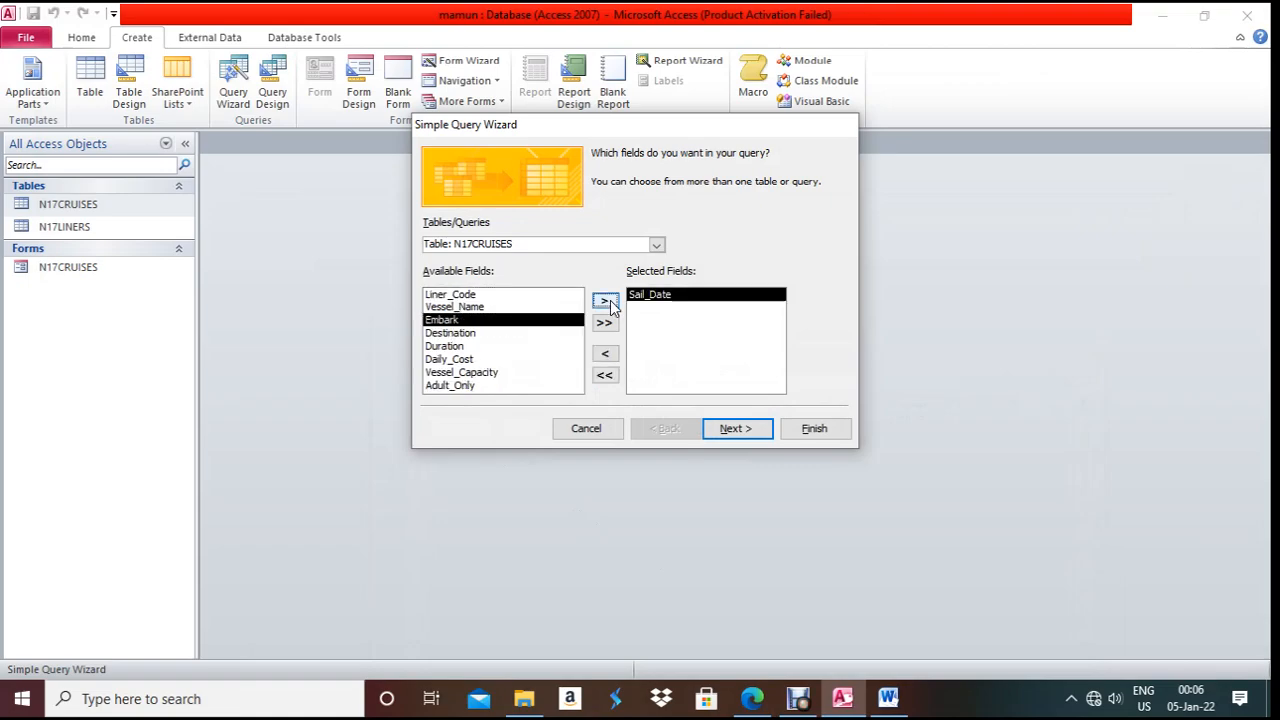
click(503, 307)
click(604, 302)
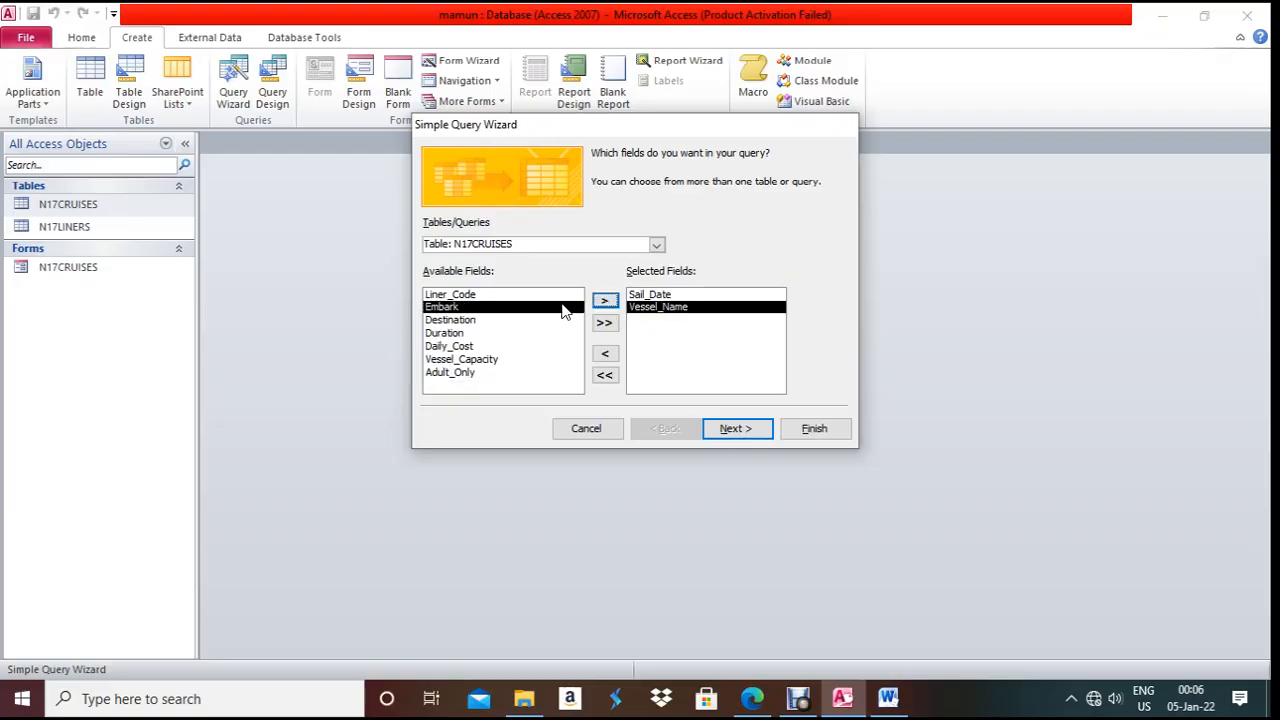
click(605, 302)
click(606, 302)
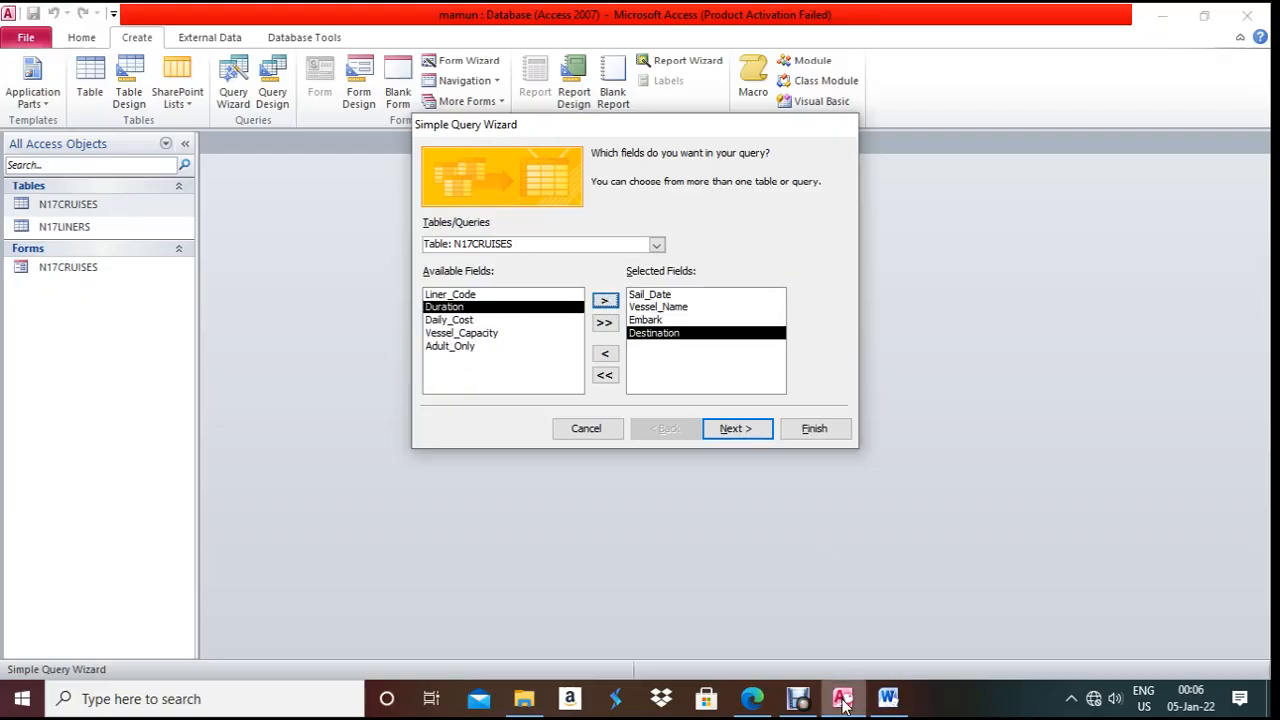
click(768, 708)
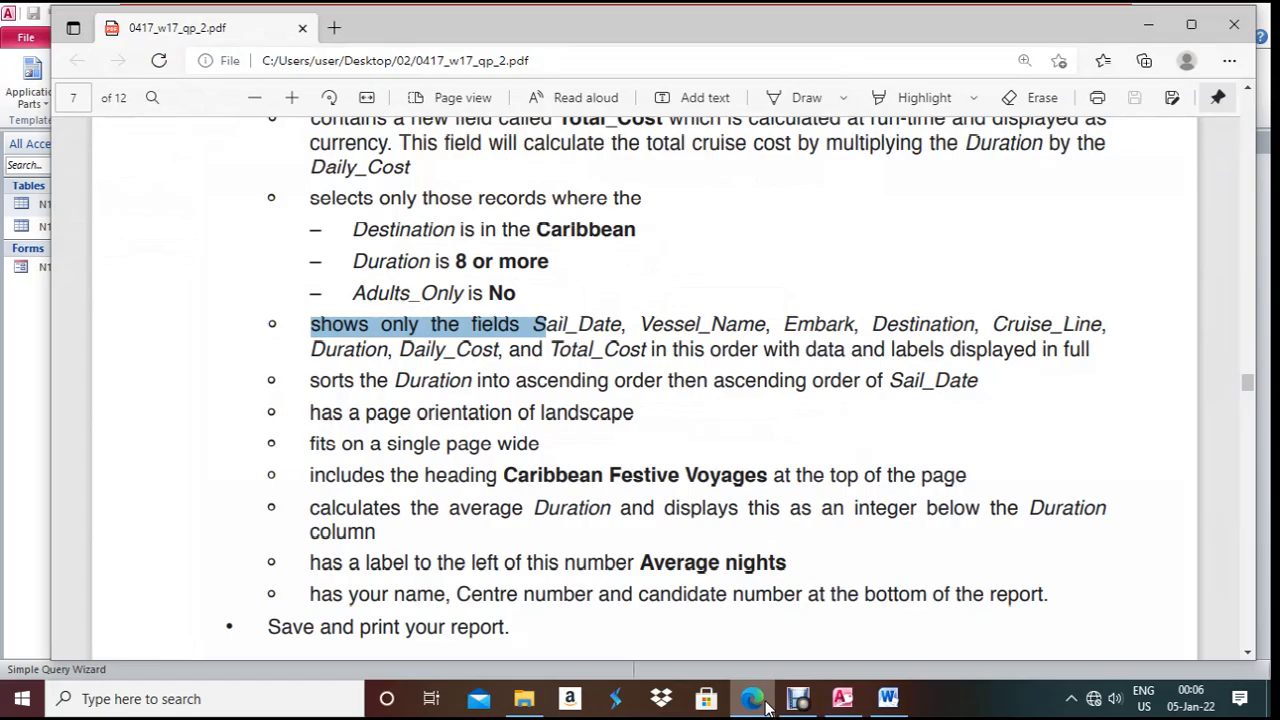
click(766, 708)
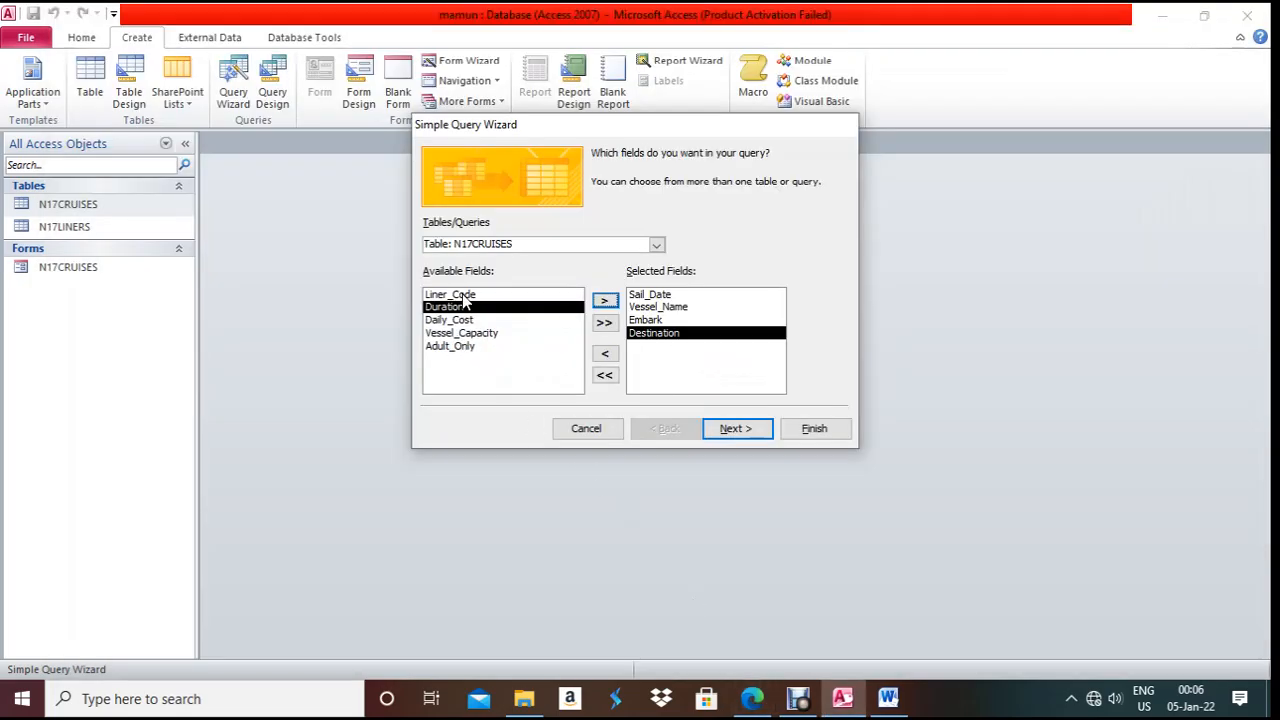
- Add the Cruise_Line field from the N17LINERS table
click(657, 246)
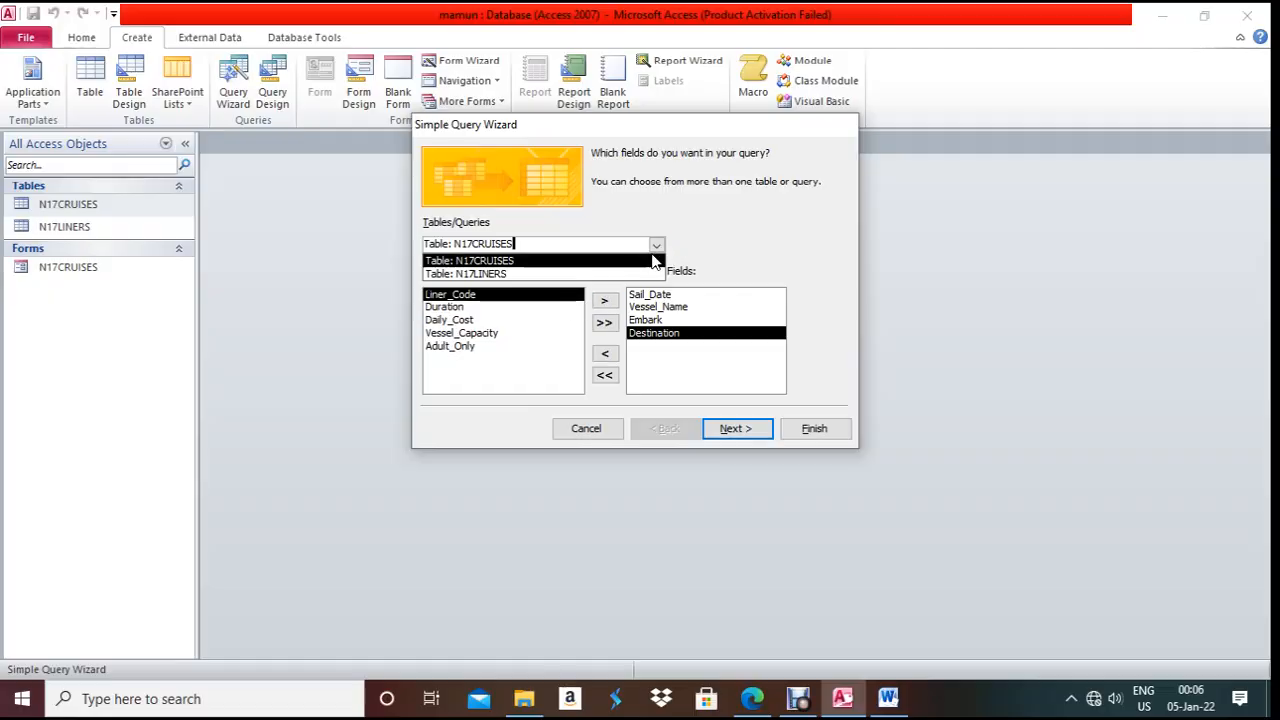
click(620, 274)
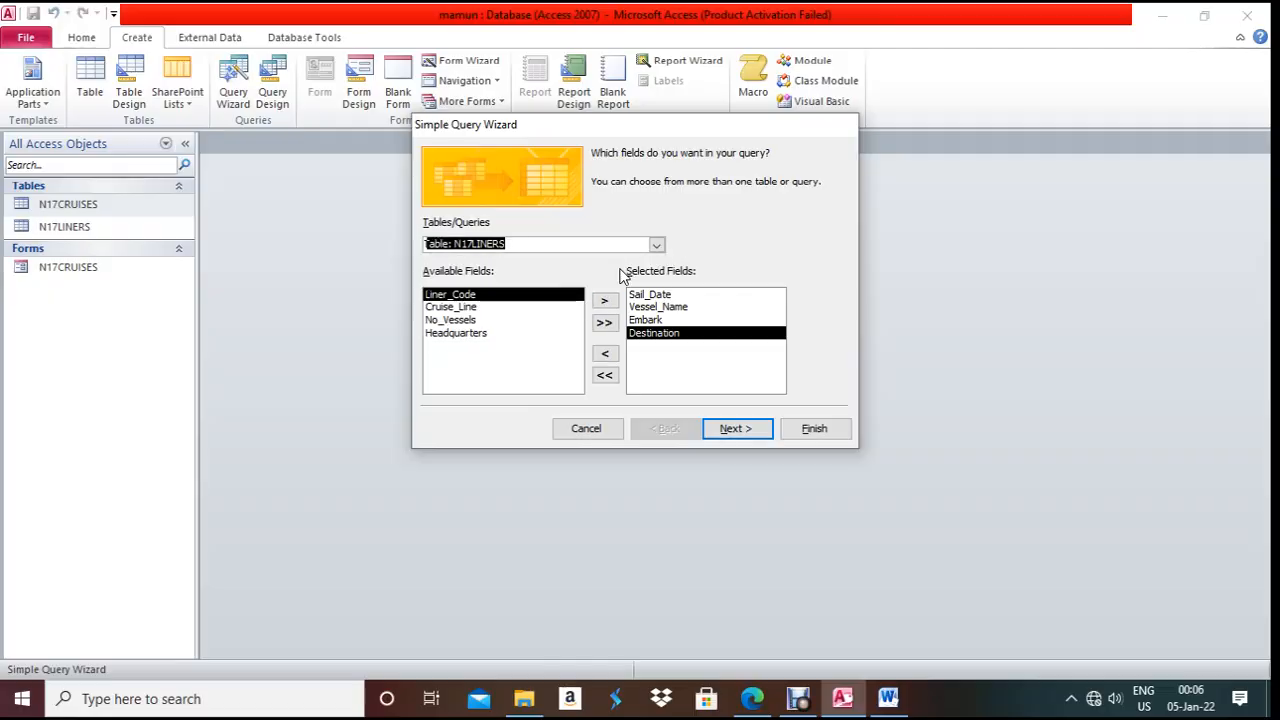
click(470, 307)
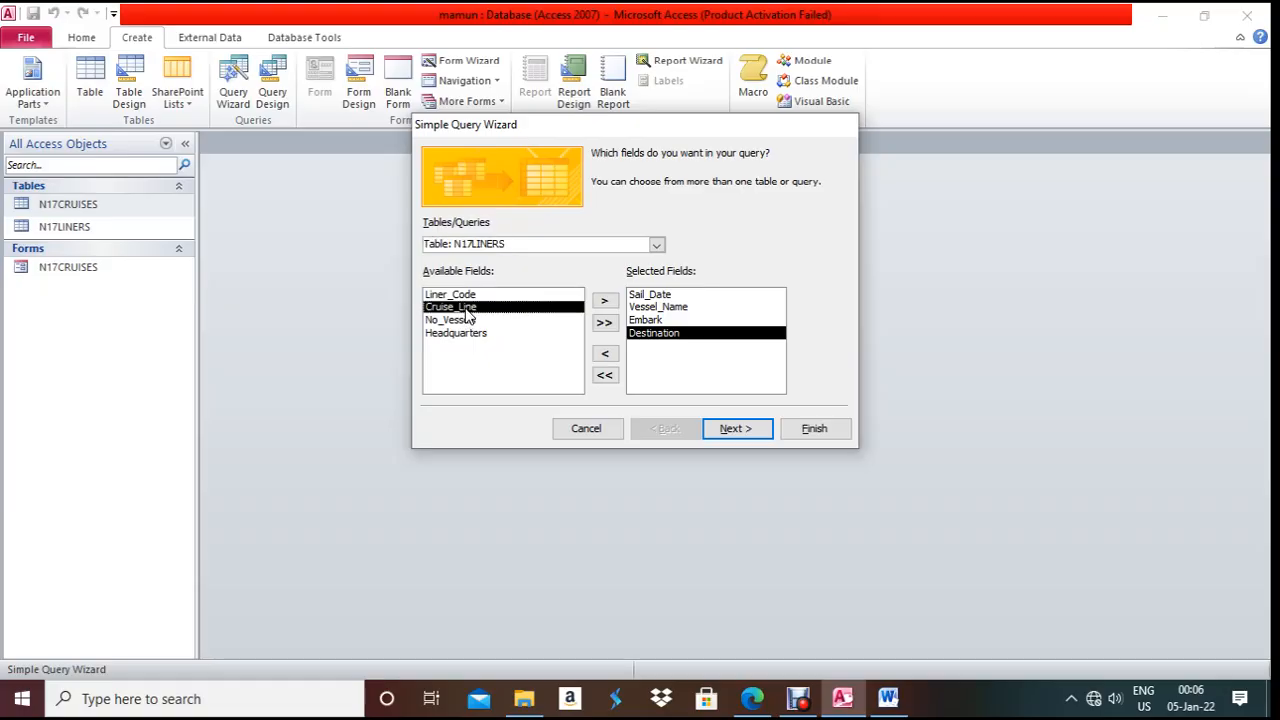
click(604, 301)
click(755, 700)
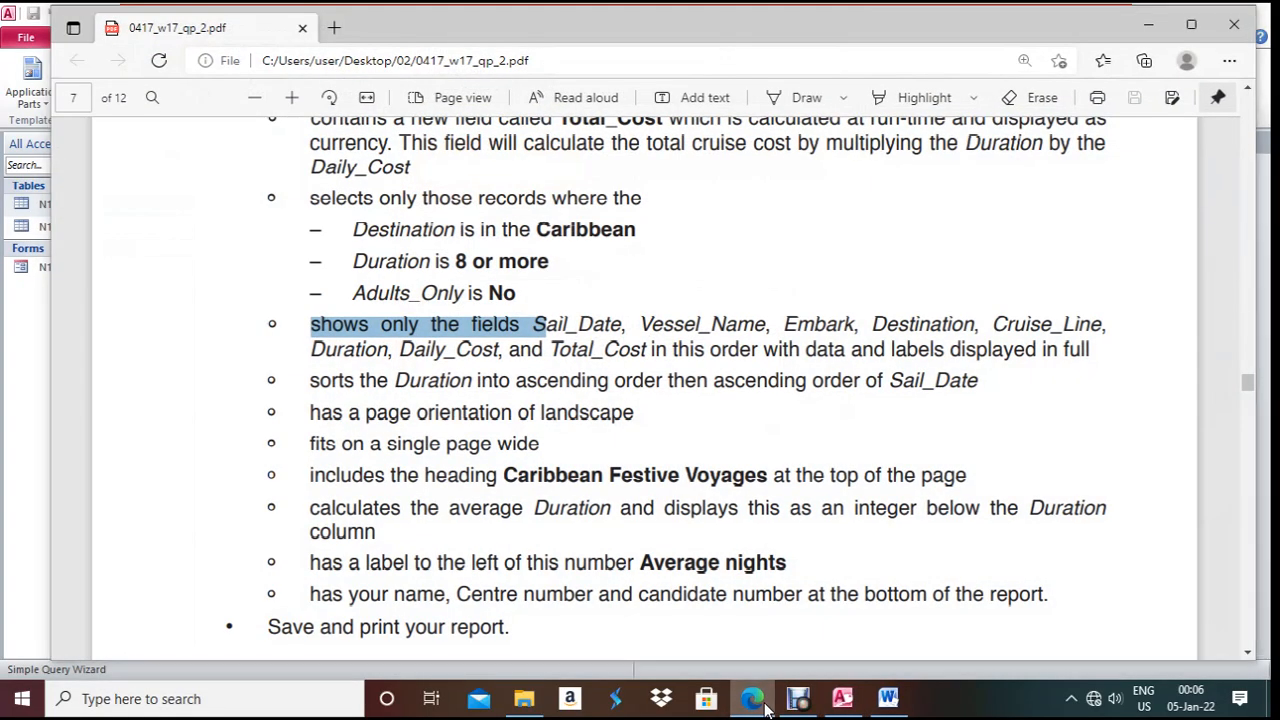
click(765, 705)
- Add Duration and Daily_Cost from N17CRUISES, verifying the field list against the paper
click(656, 246)
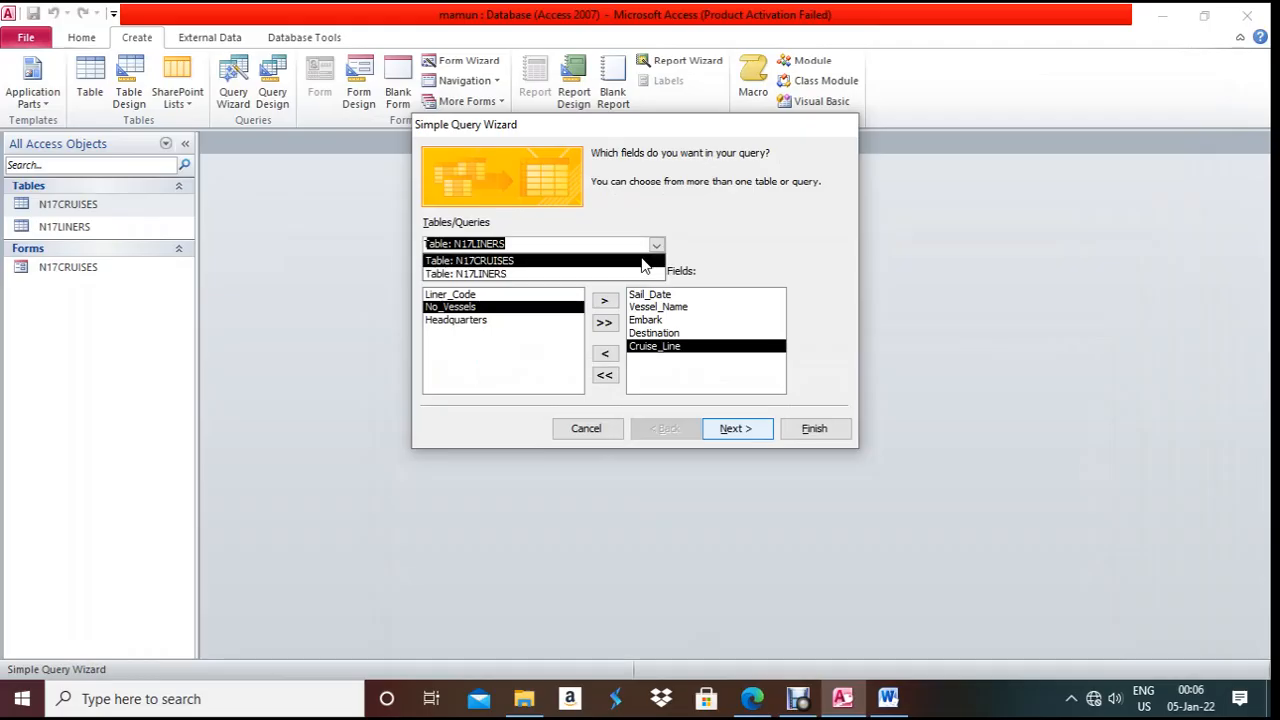
click(643, 261)
click(463, 309)
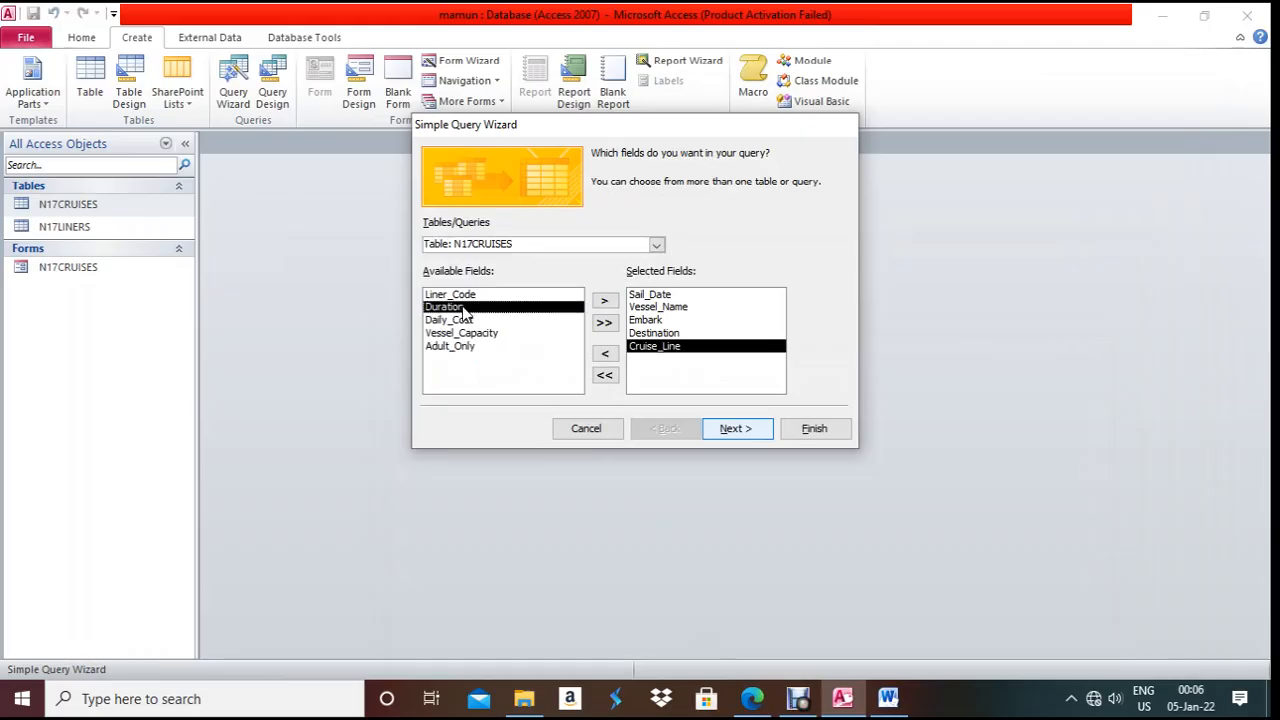
click(604, 301)
click(605, 303)
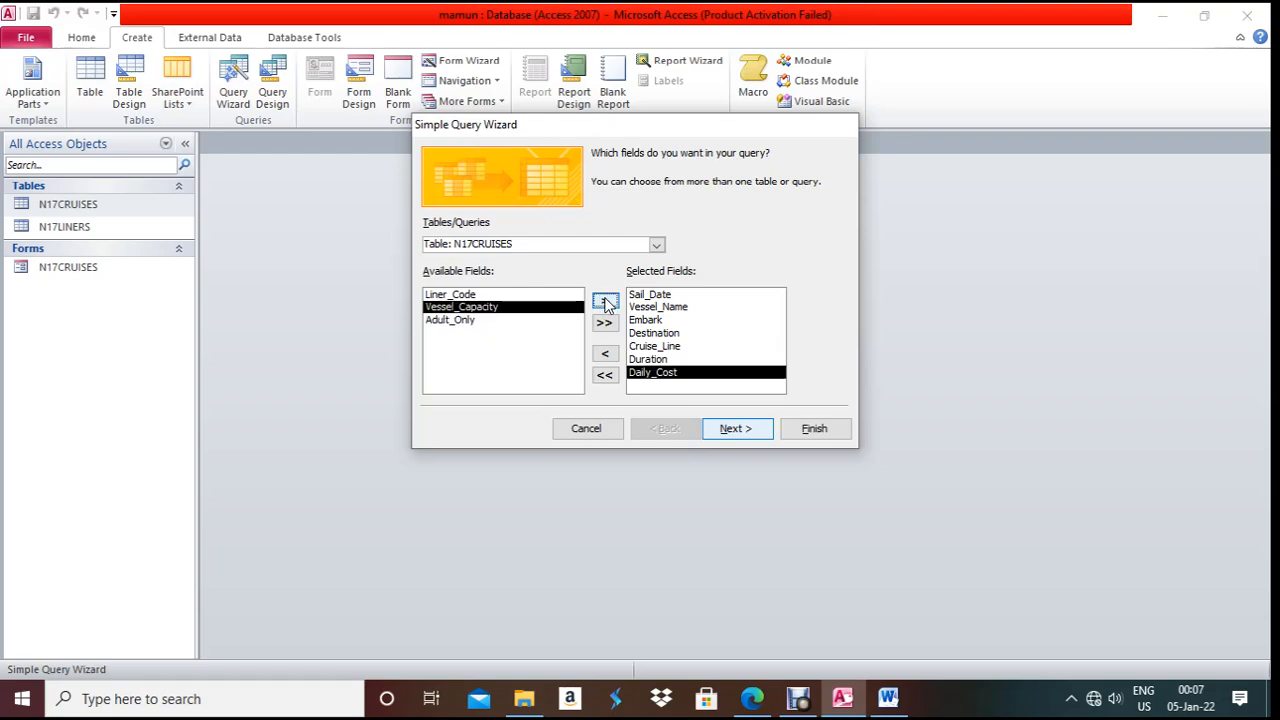
click(763, 703)
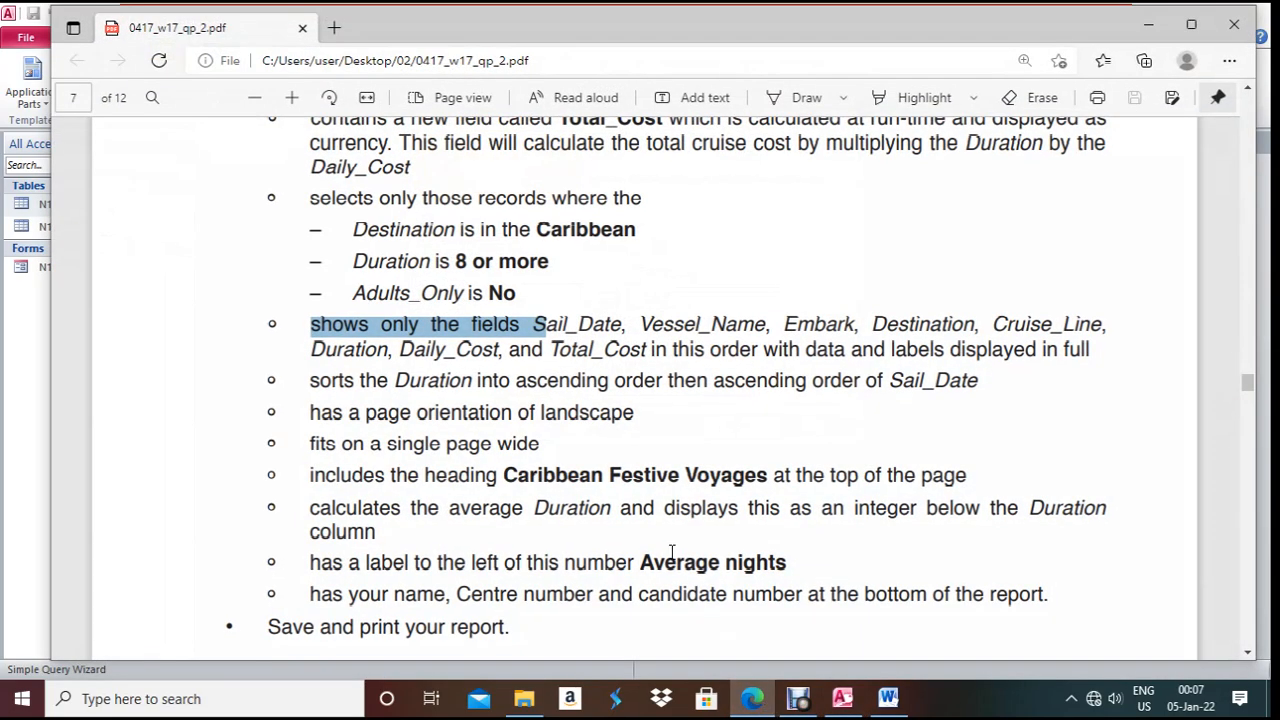
scroll(563, 471, up, 3)
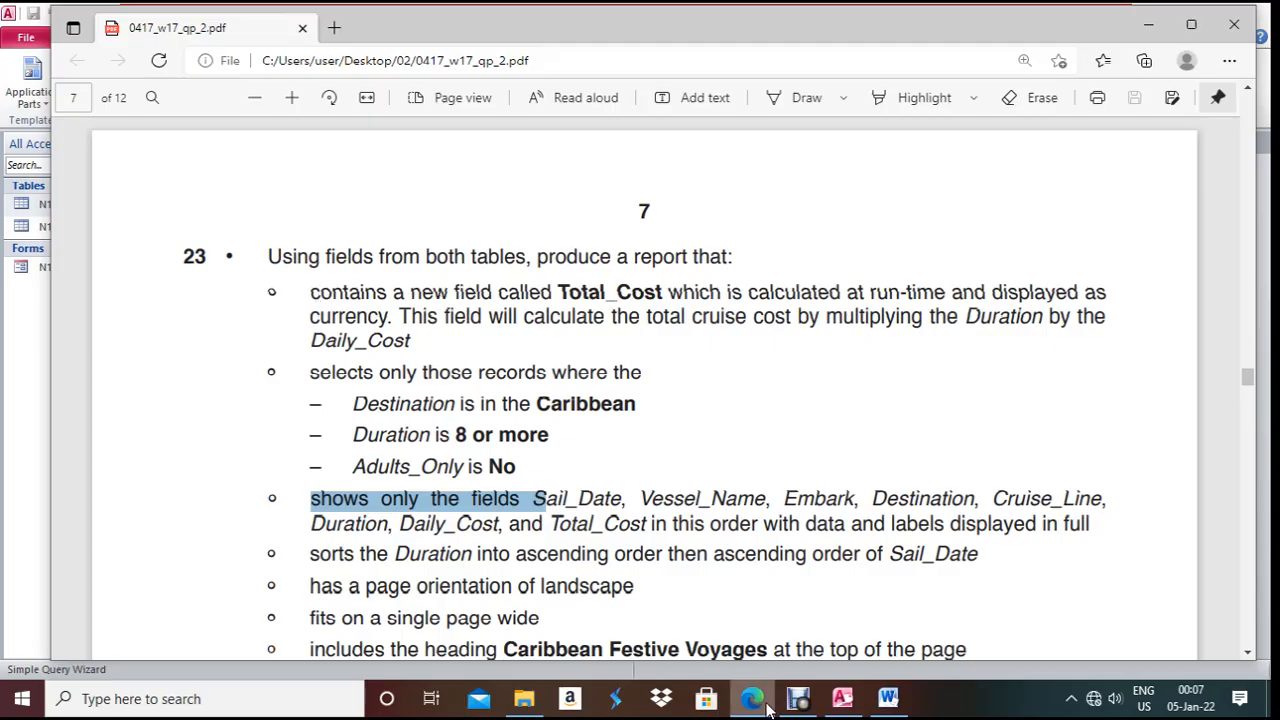
click(842, 698)
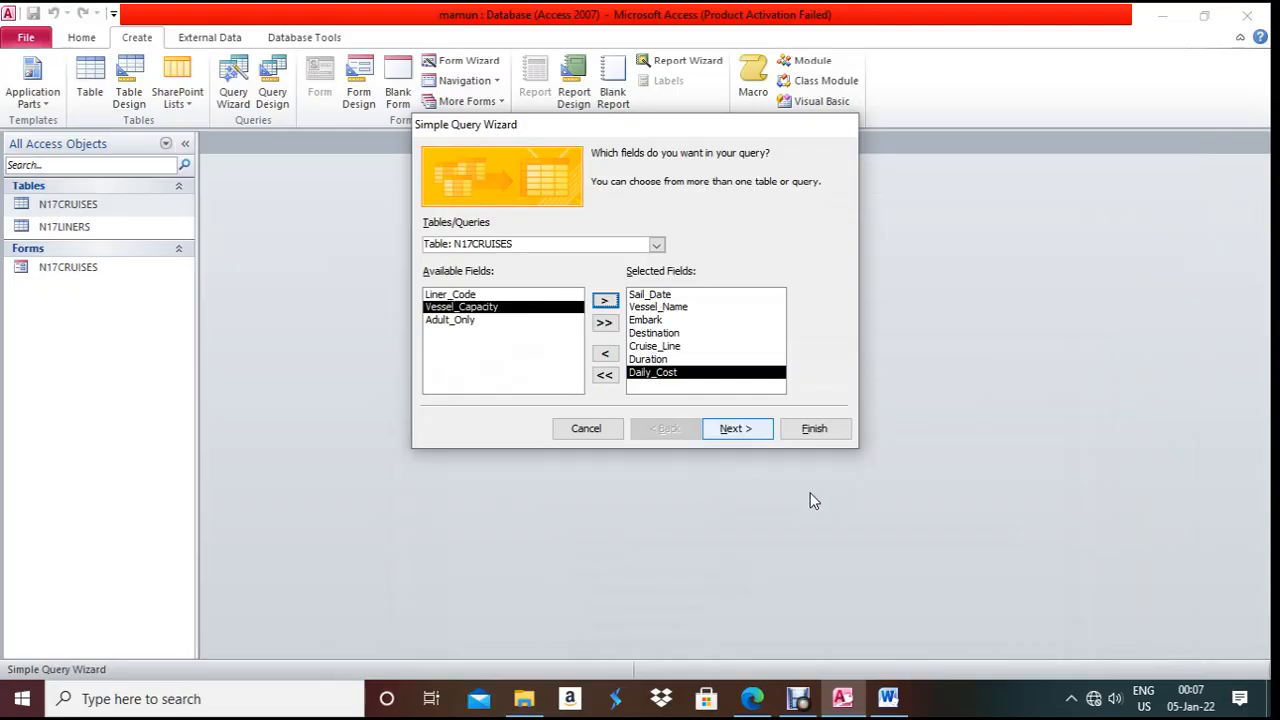
- Keep a detail query and finish the wizard to open N17CRUISES Query
click(764, 436)
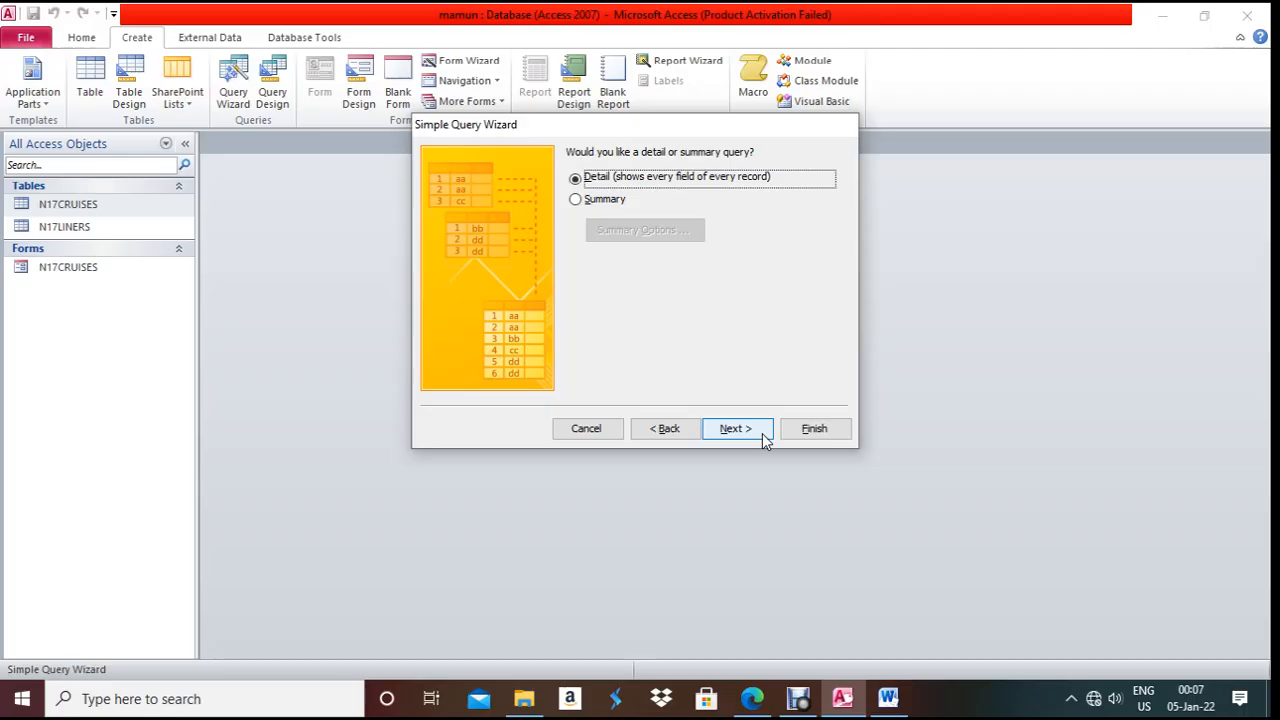
click(764, 436)
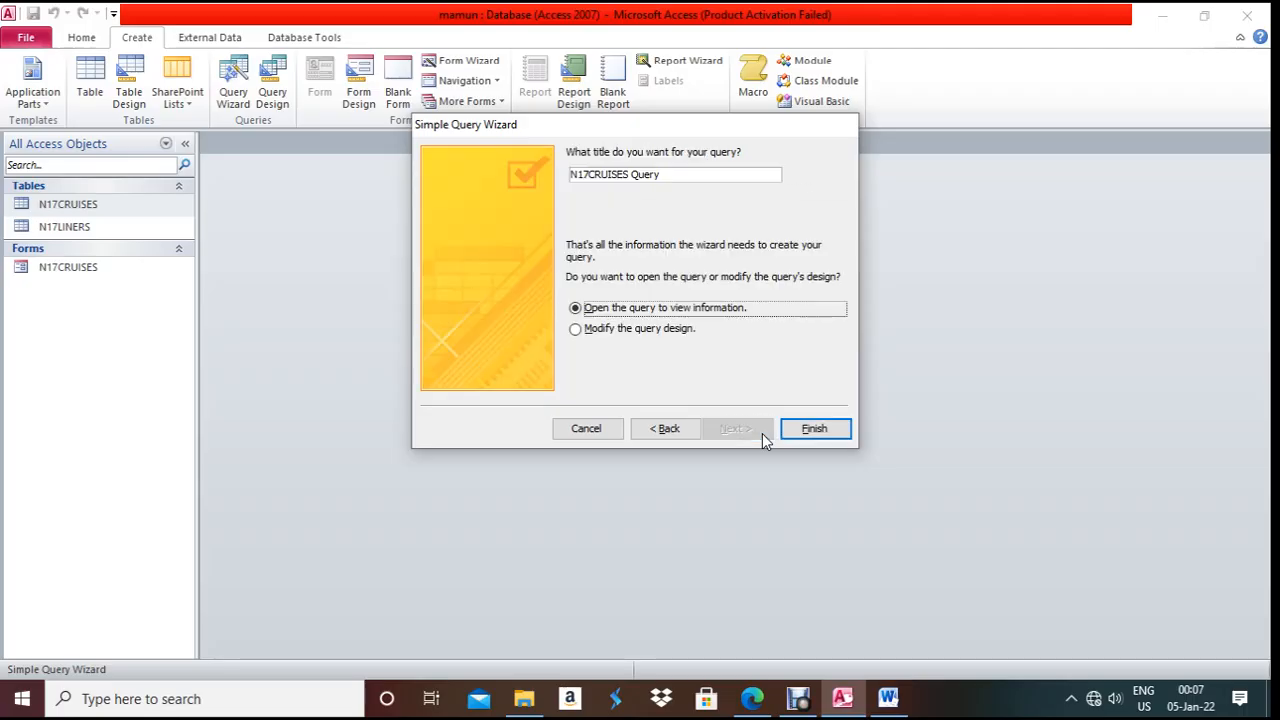
click(806, 431)
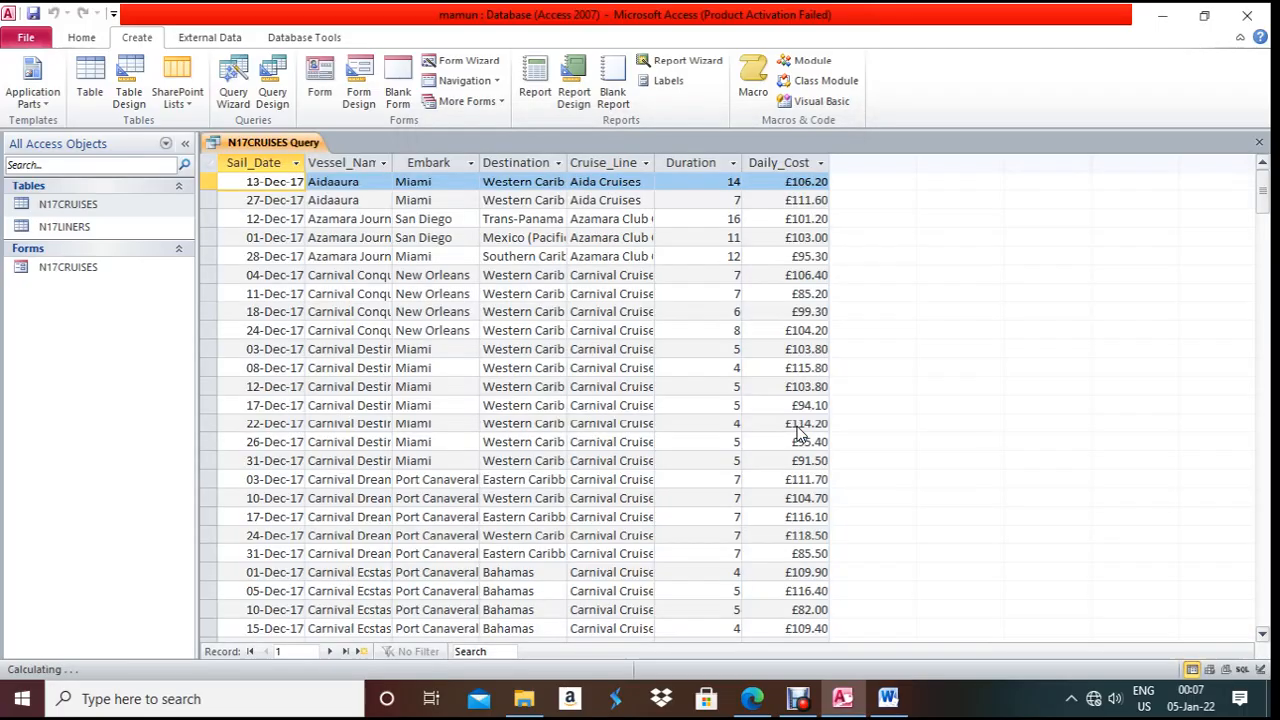
- Open the query in Design View, widen the column after Daily_Cost, and select Total_Cost in the paper
right_click(251, 140)
click(306, 226)
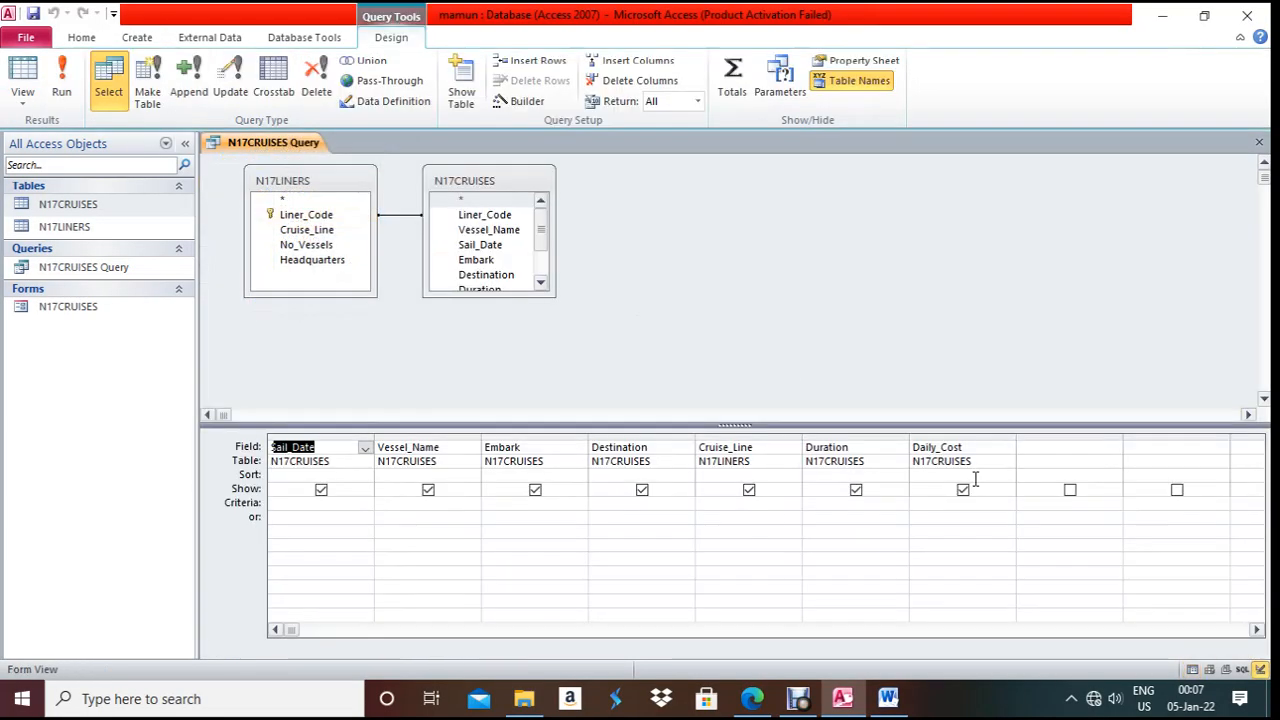
click(1257, 630)
click(1257, 630)
click(1257, 630)
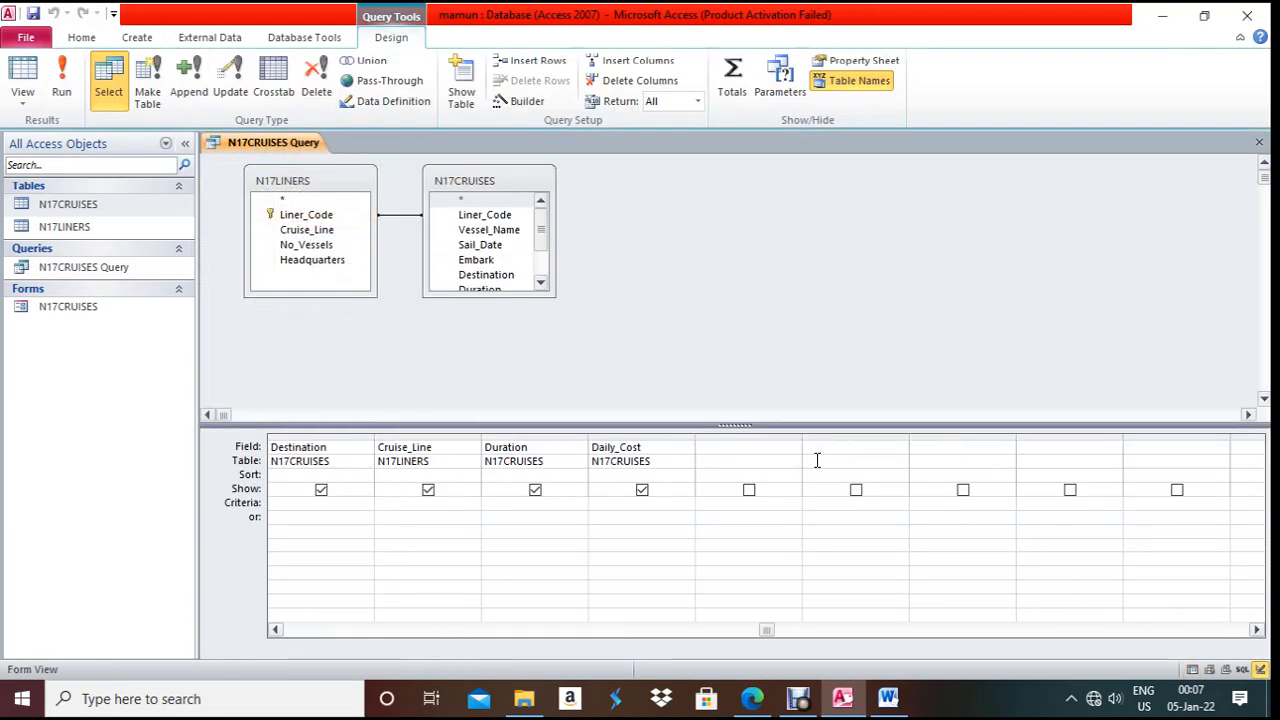
drag(808, 437, 924, 437)
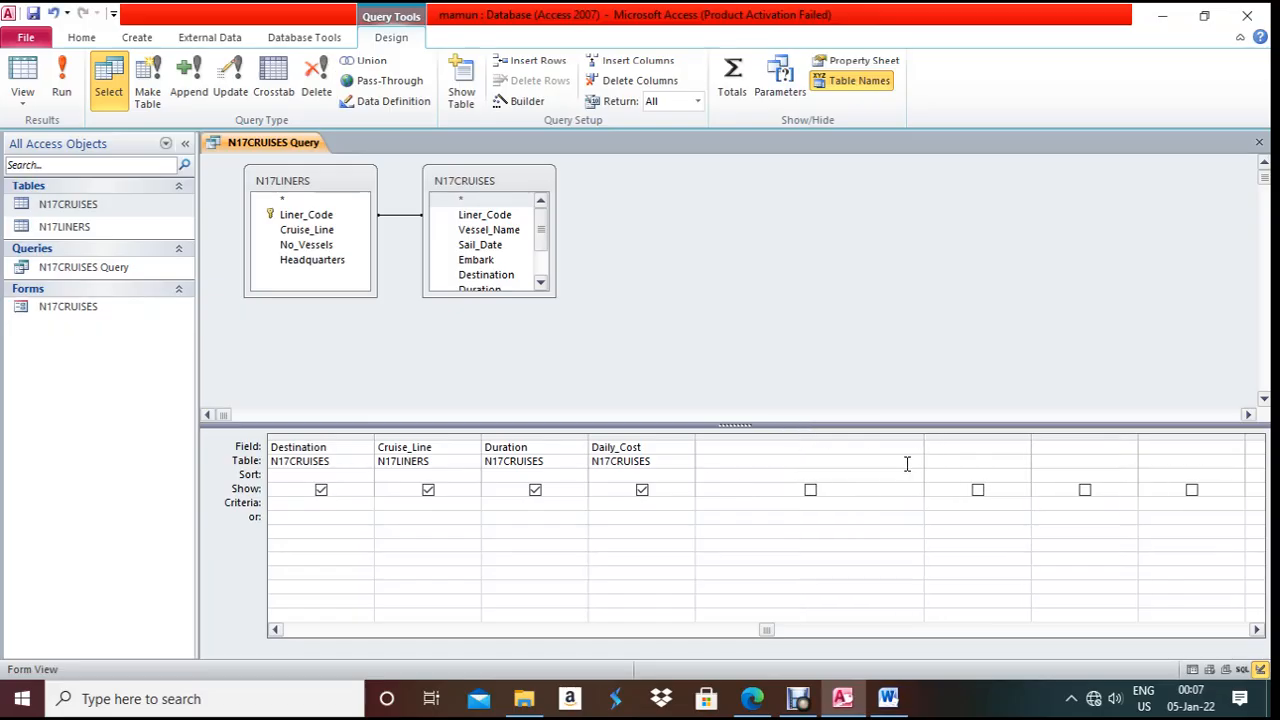
click(752, 698)
drag(563, 291, 665, 291)
key(ctrl+c)
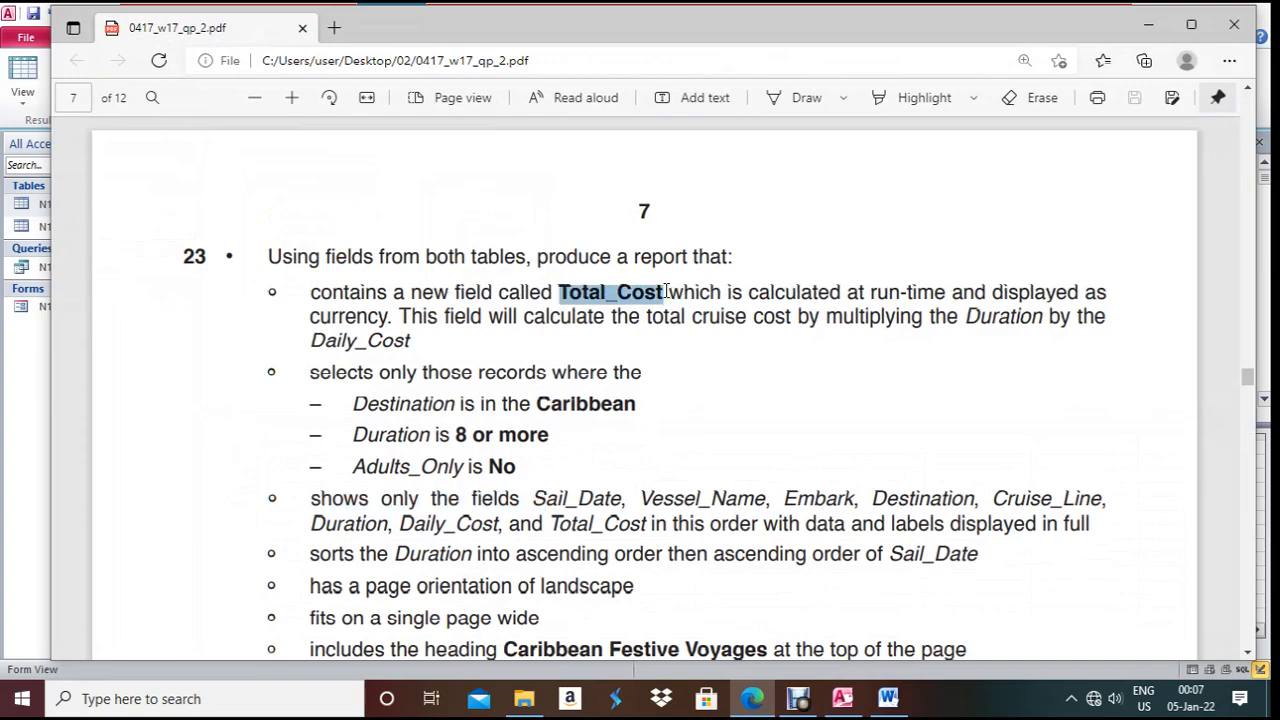
- Add the calculated field Total_Cost: [Duration]*[Daily_Cost] after Daily_Cost
key(alt+Tab)
click(733, 447)
key(ctrl+v)
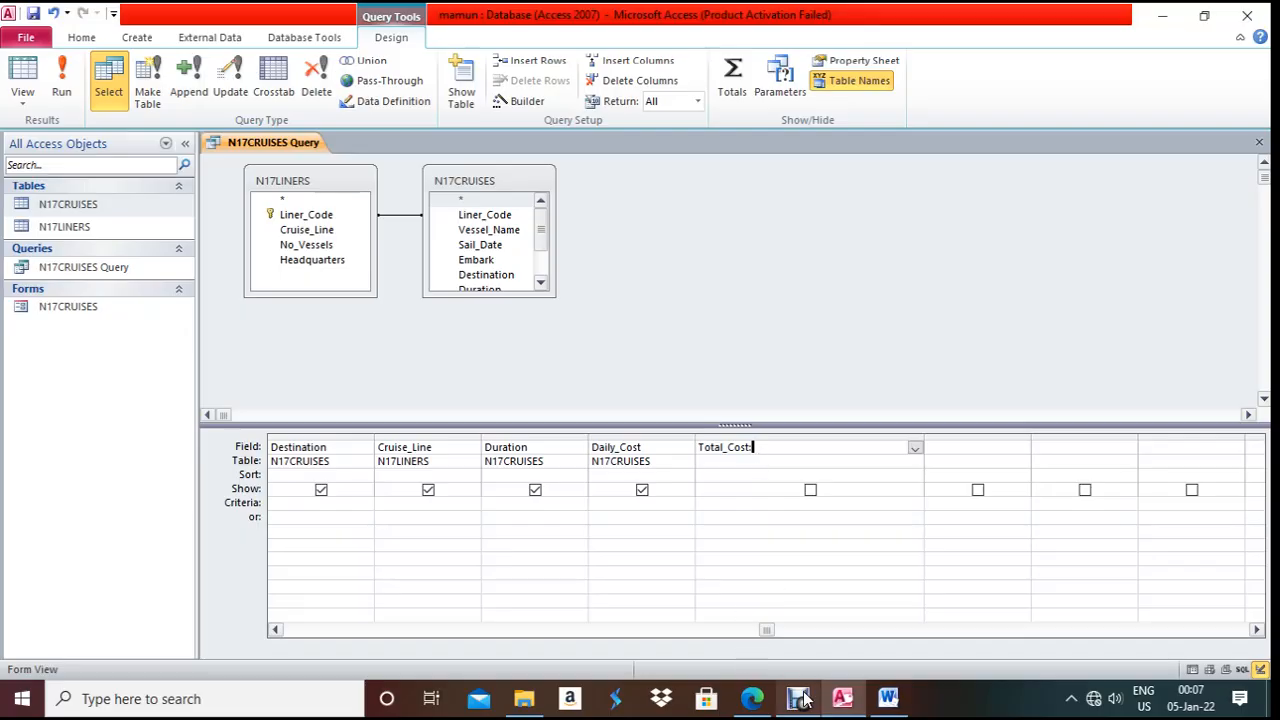
click(752, 698)
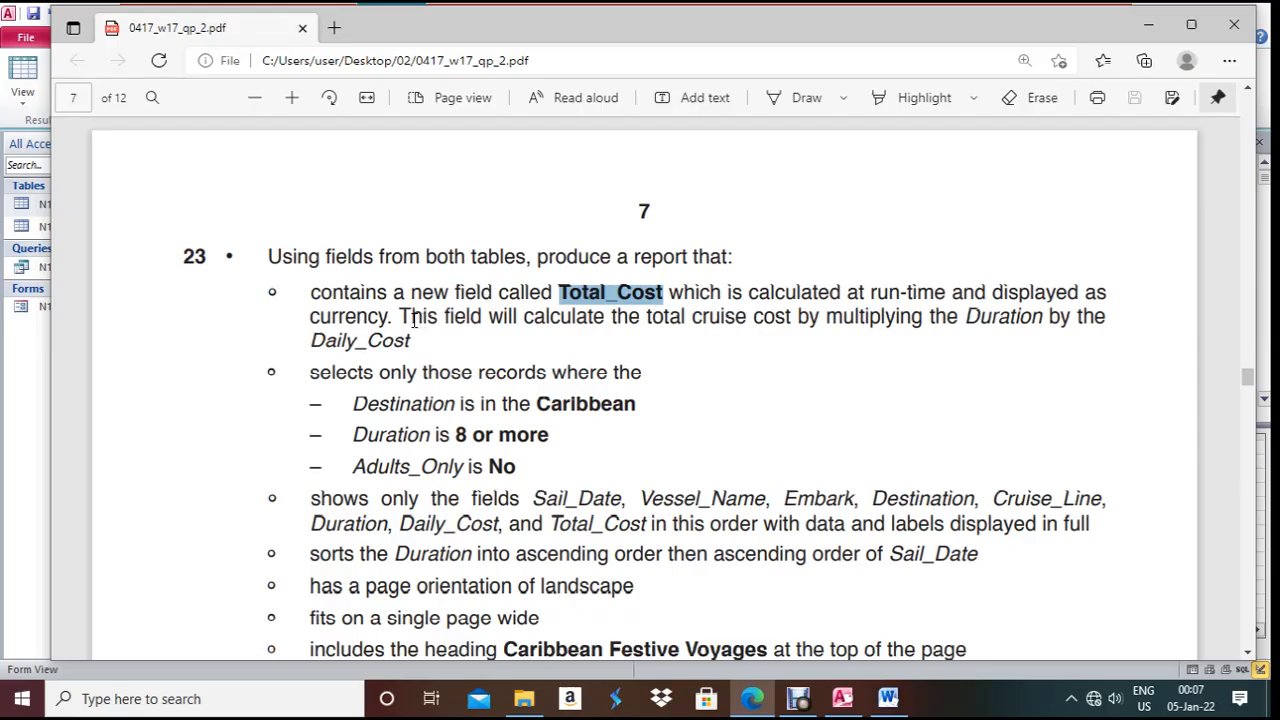
drag(412, 318, 1072, 341)
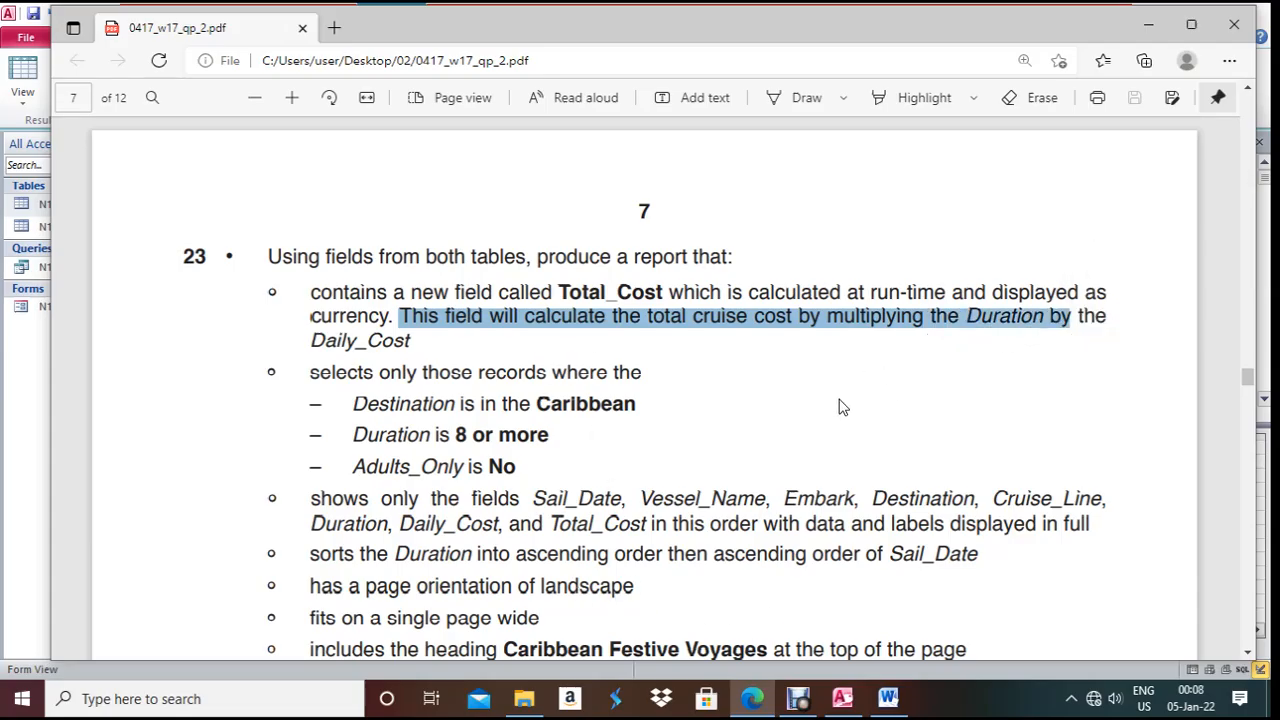
click(769, 711)
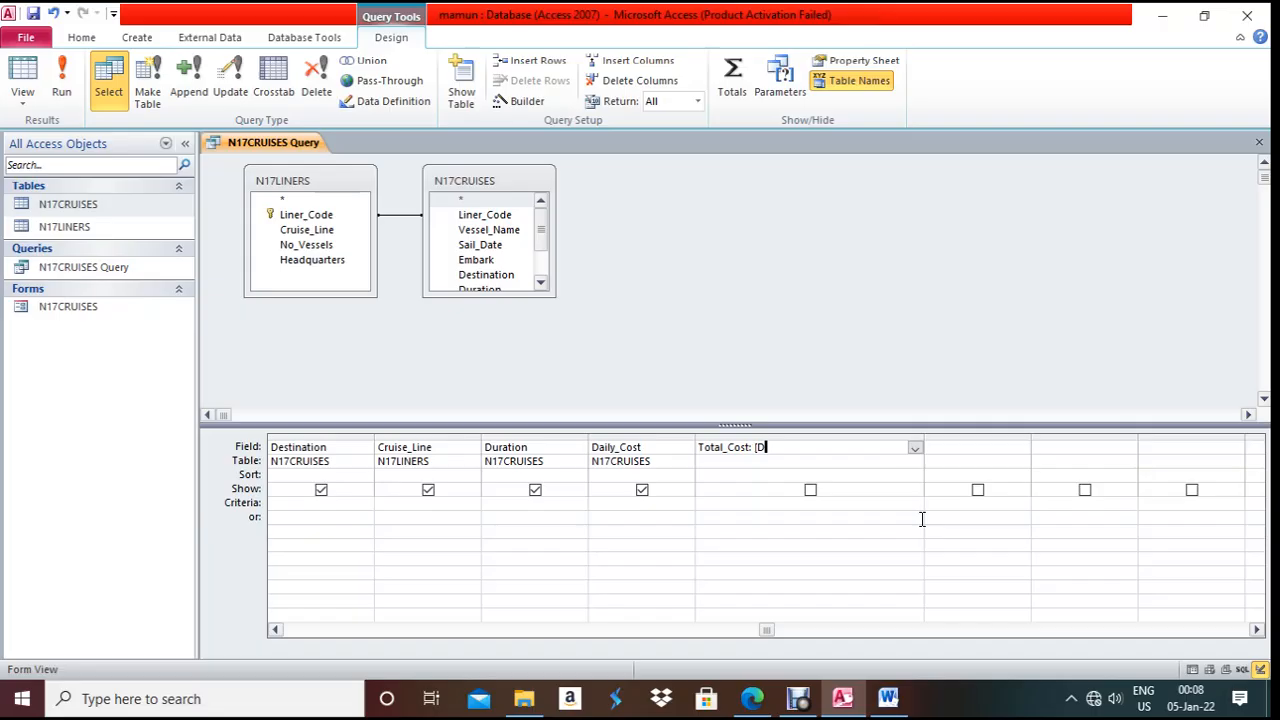
text(ration]*[Daily)
text(_Cost)
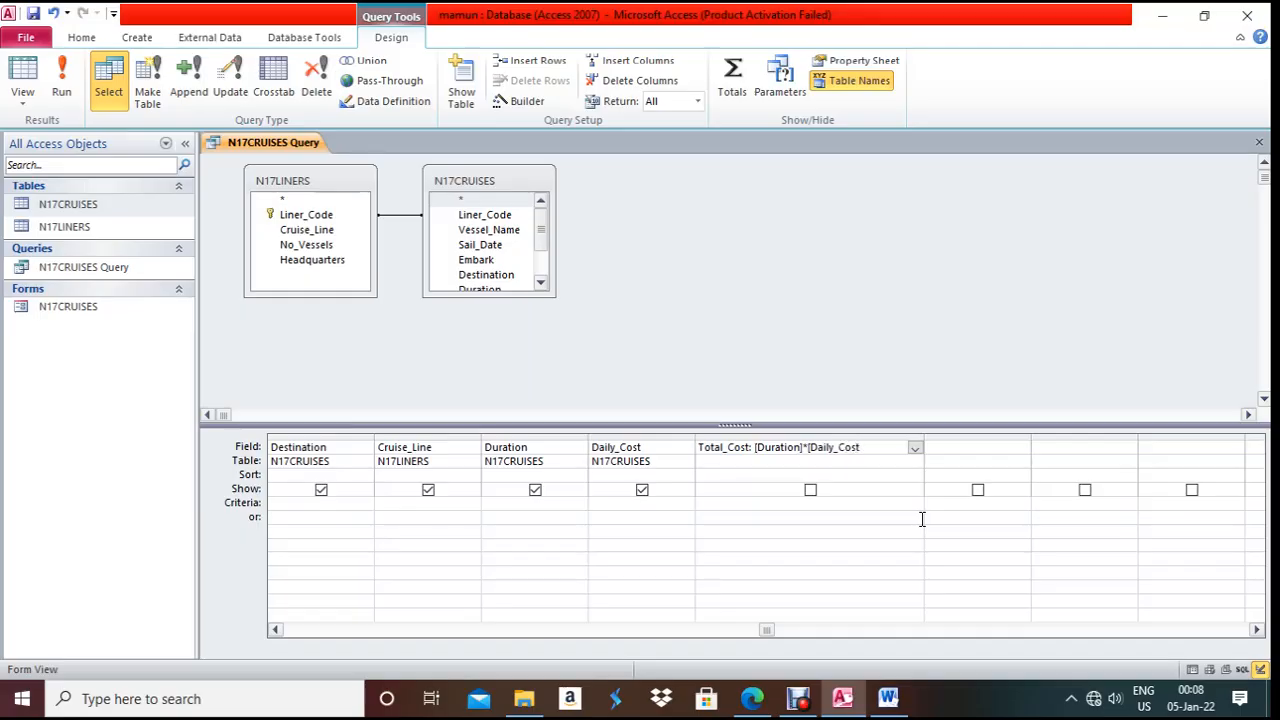
text(])
click(795, 519)
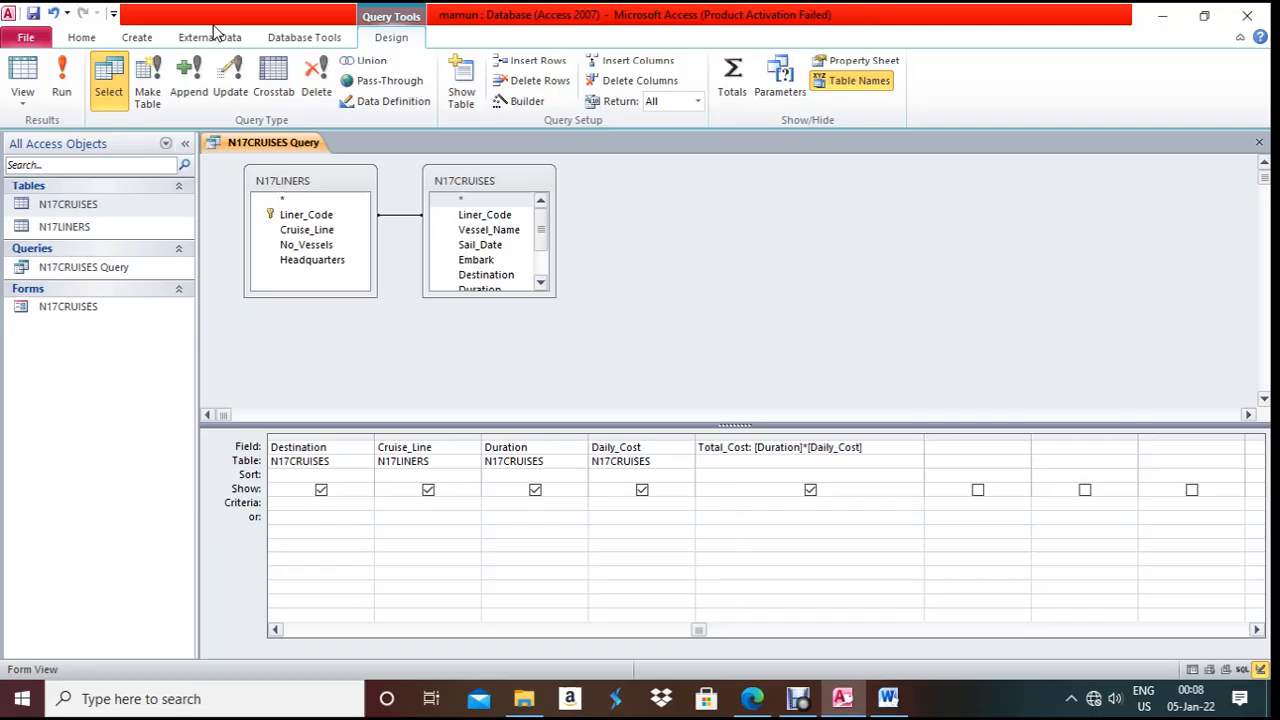
- Test-run the query, then pick out the Caribbean destination requirement in the question paper
click(61, 85)
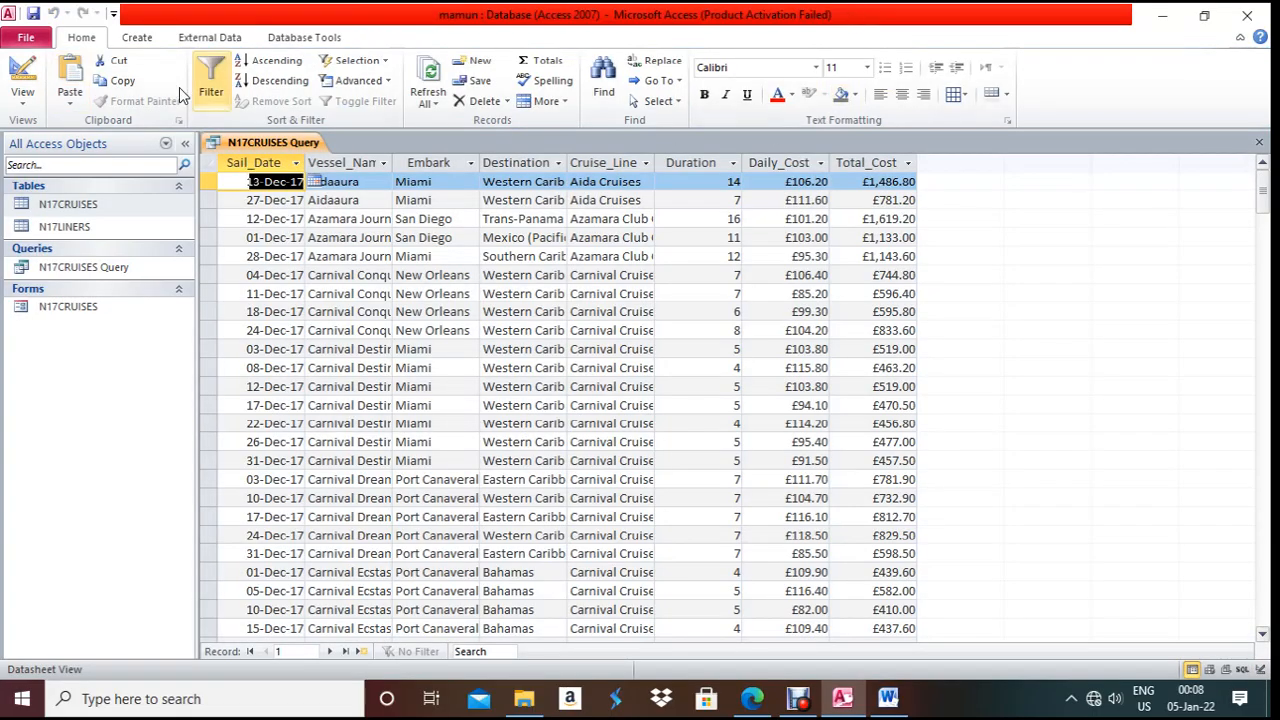
click(8, 64)
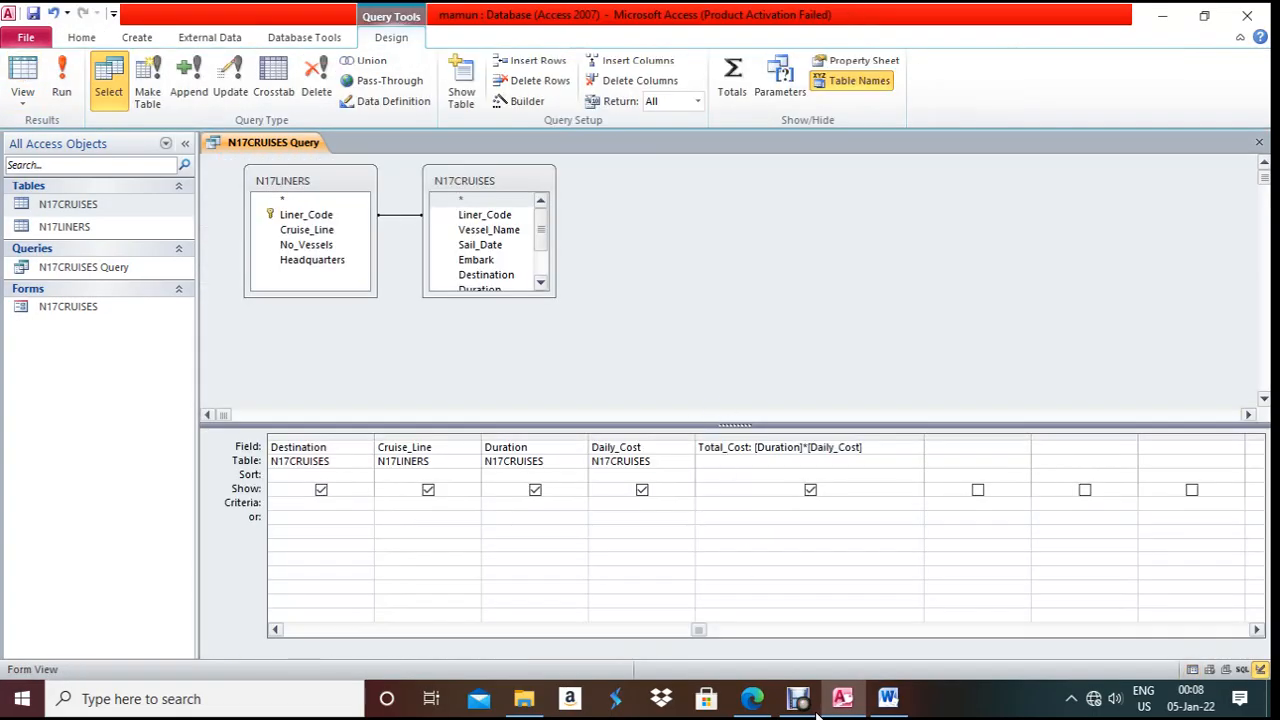
click(752, 698)
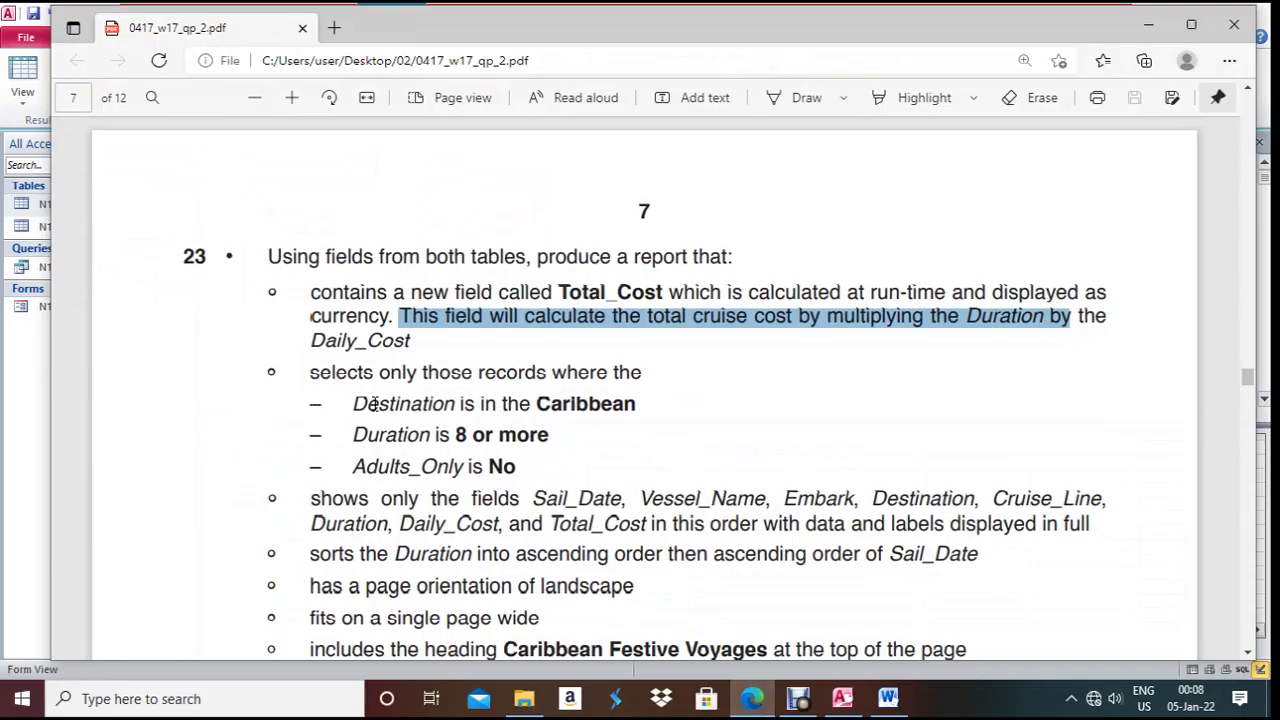
drag(362, 403, 638, 406)
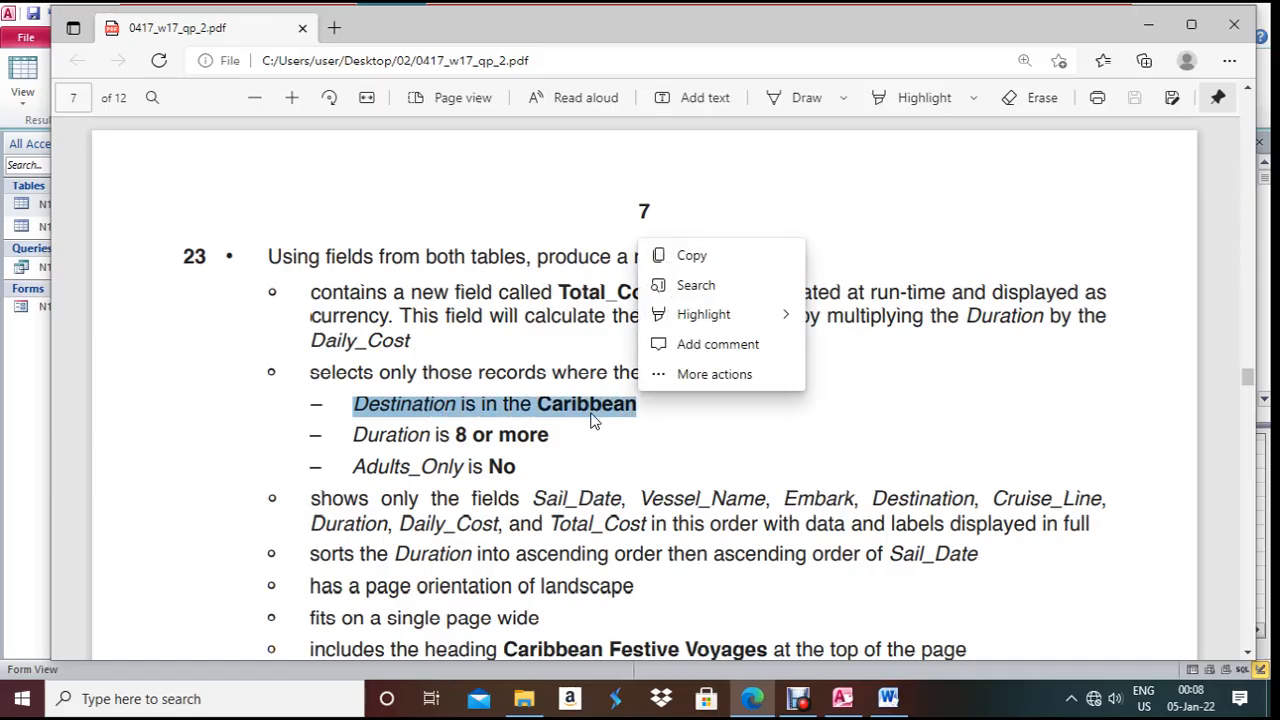
click(590, 420)
drag(518, 405, 656, 407)
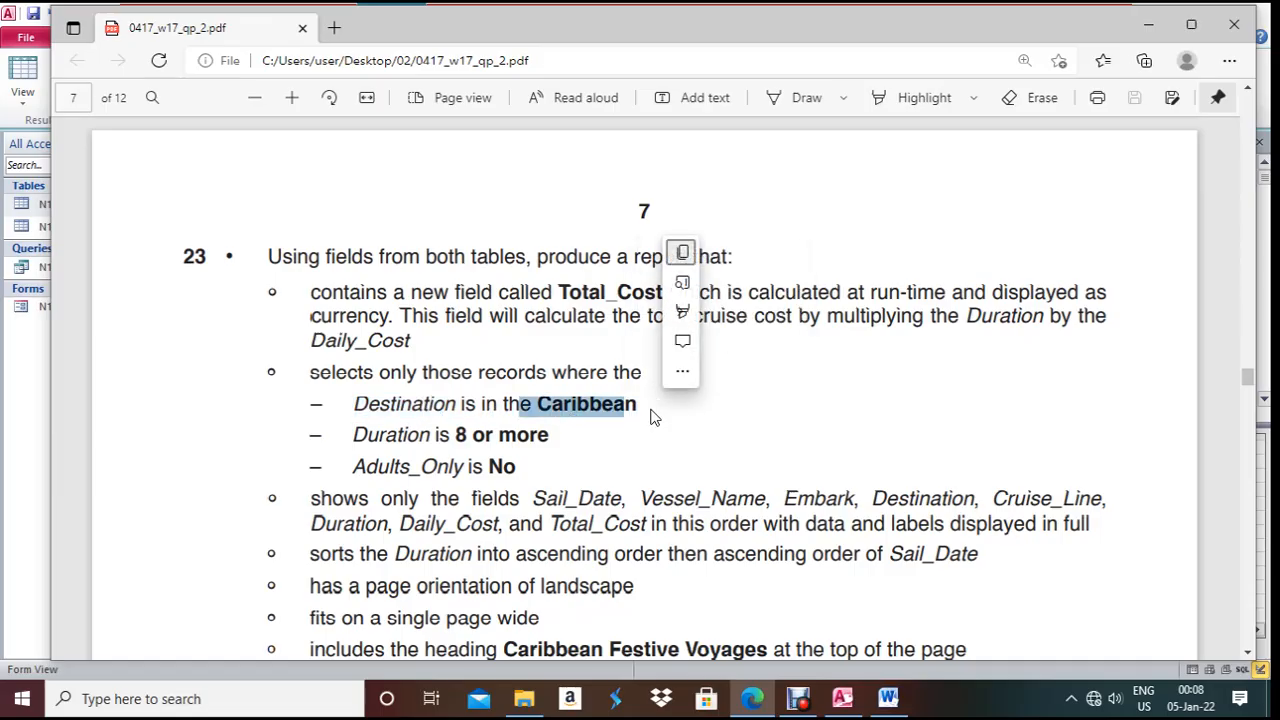
click(656, 407)
drag(546, 404, 642, 407)
- Enter the criterion Like "*Caribbean*" in the Destination column
key(alt+Tab)
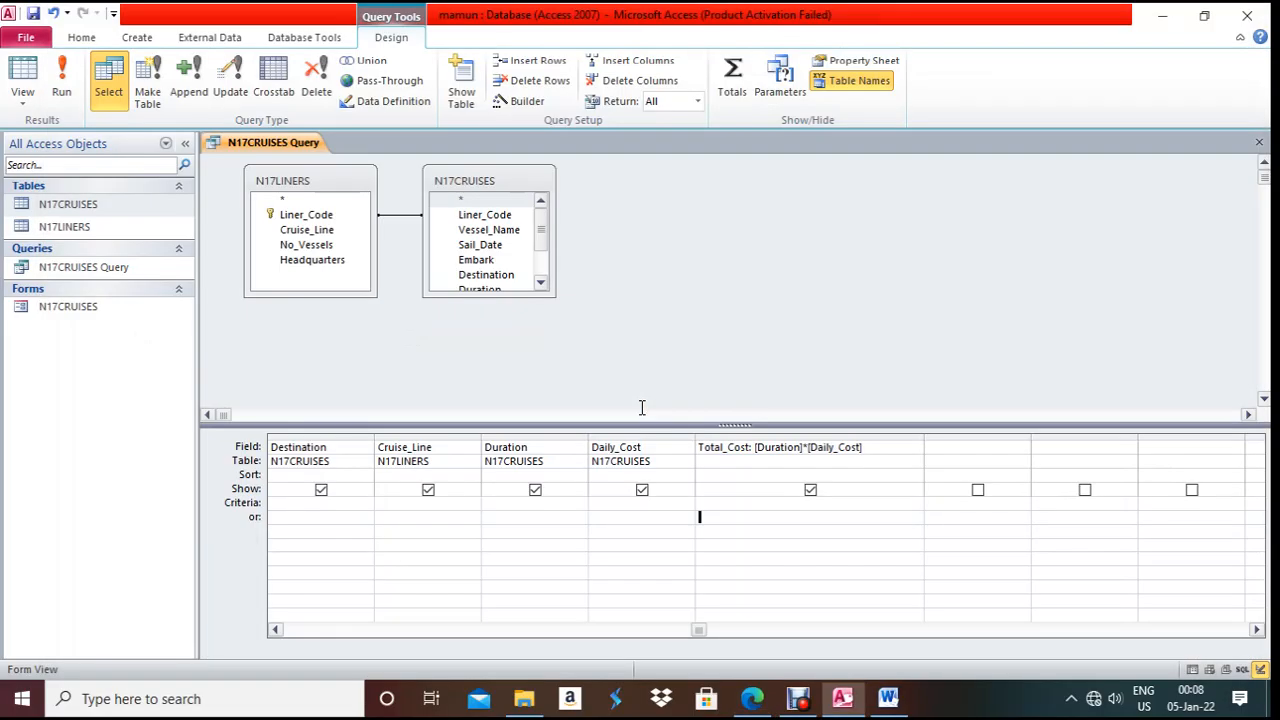
click(277, 630)
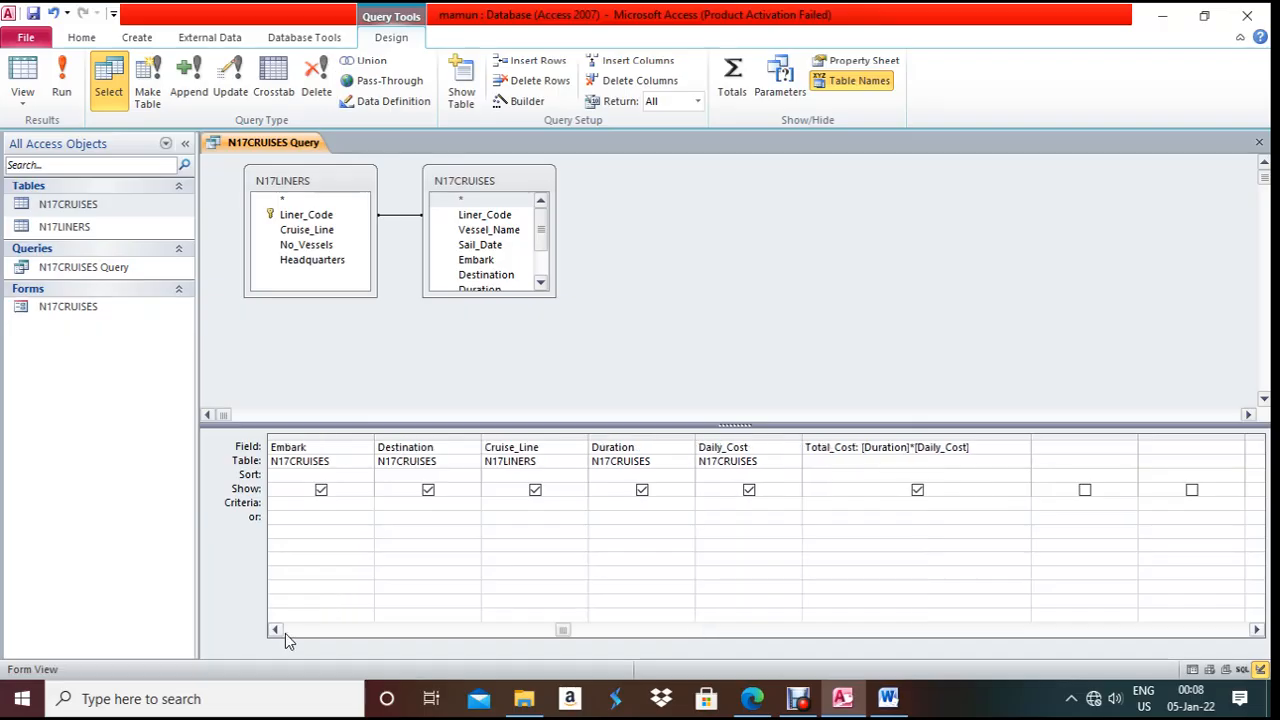
click(277, 630)
click(518, 503)
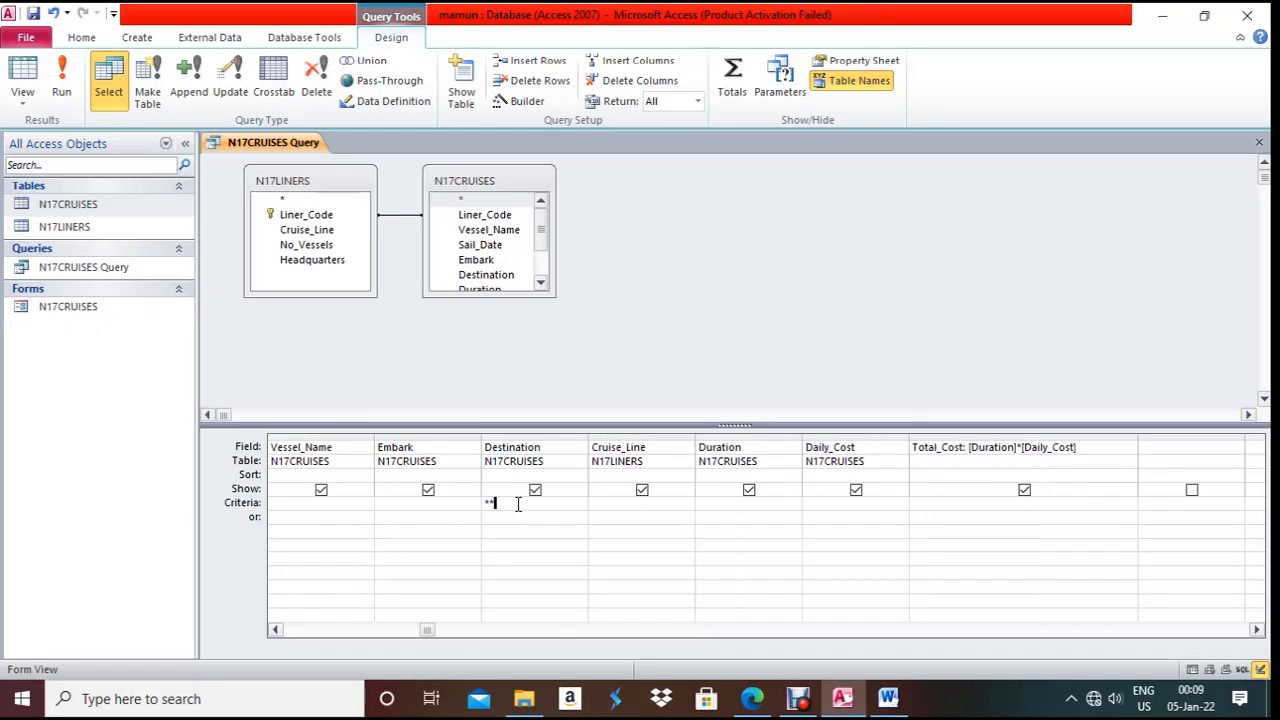
text(**Caribbean**)
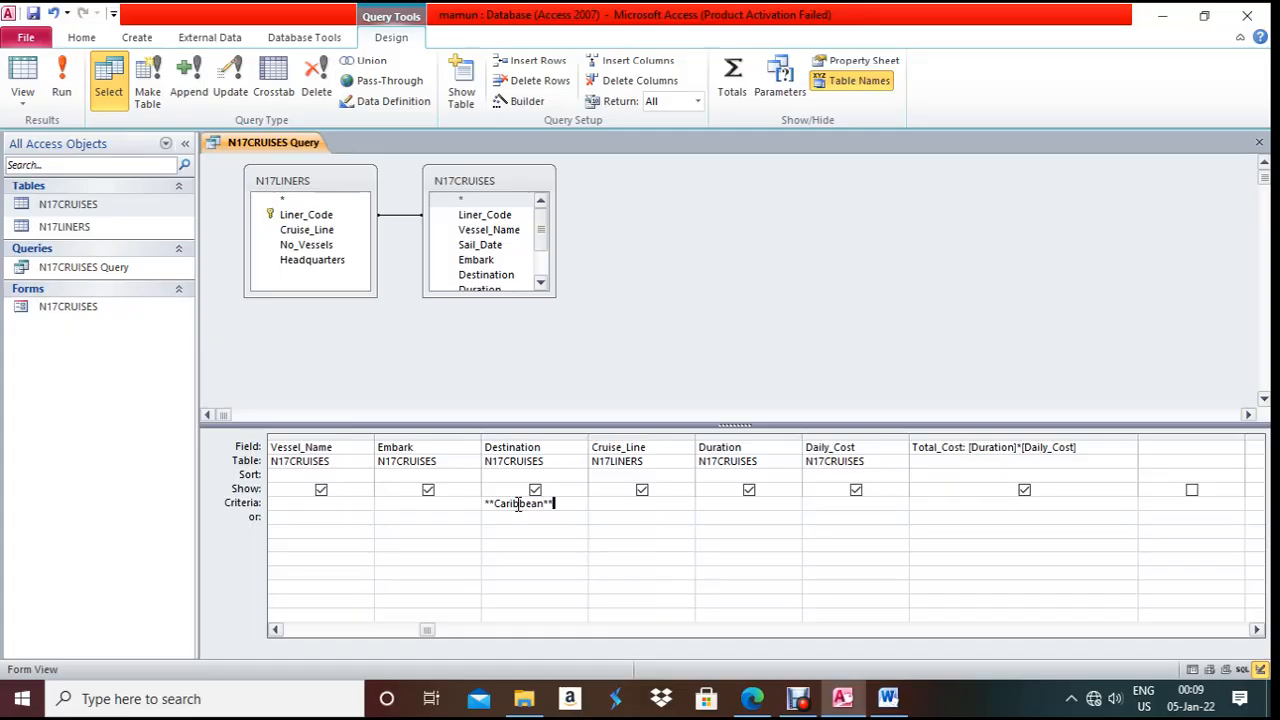
click(508, 551)
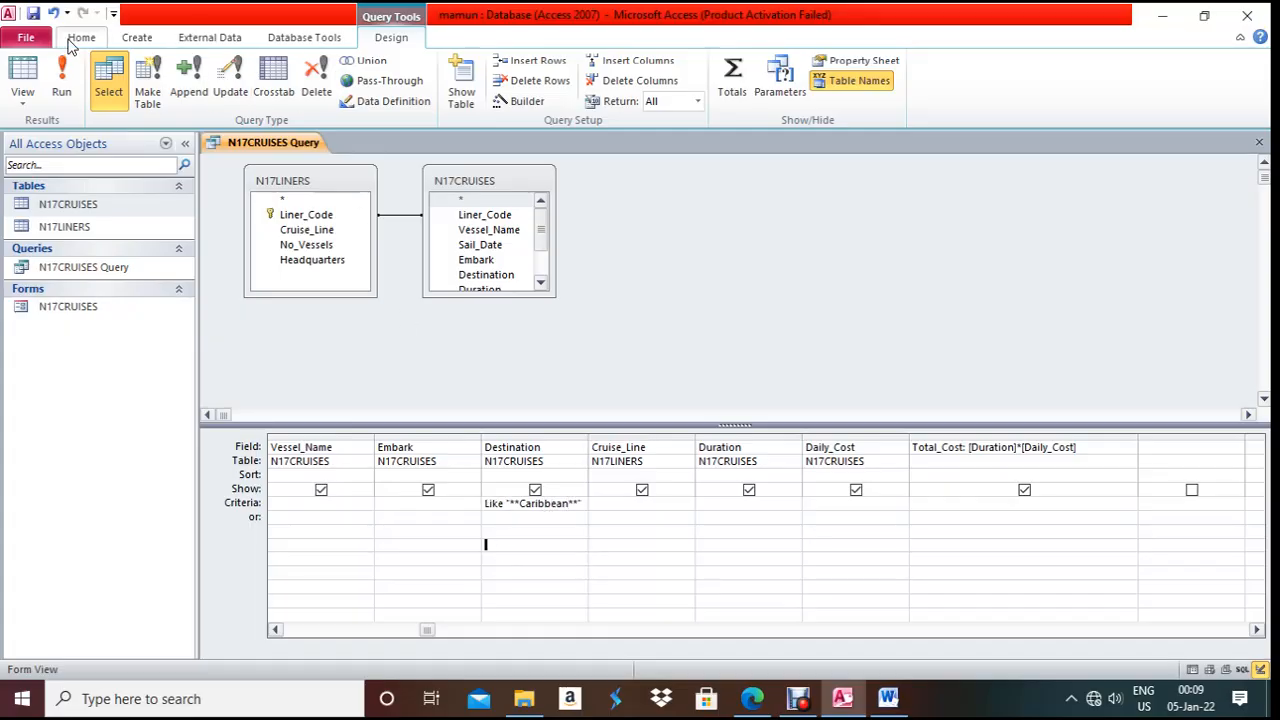
- Run the query to view only Caribbean cruises, widening the Destination column
click(66, 70)
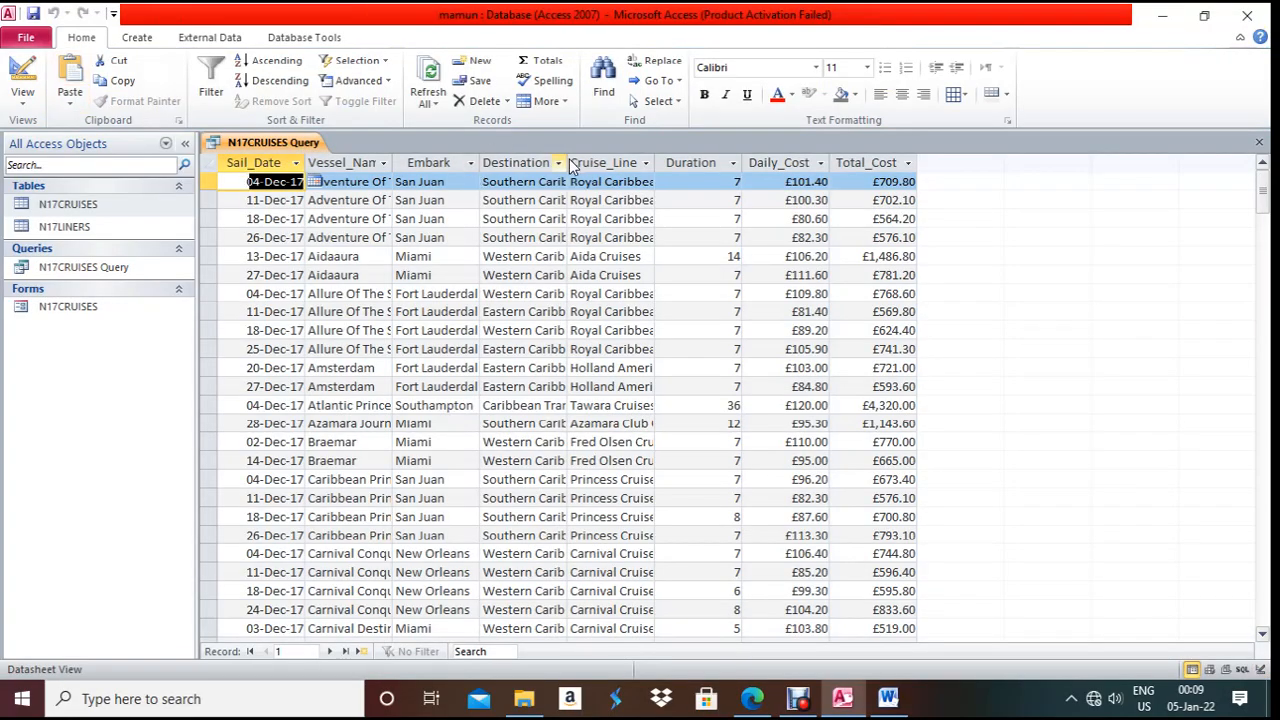
drag(568, 160, 610, 160)
scroll(560, 340, down, 4)
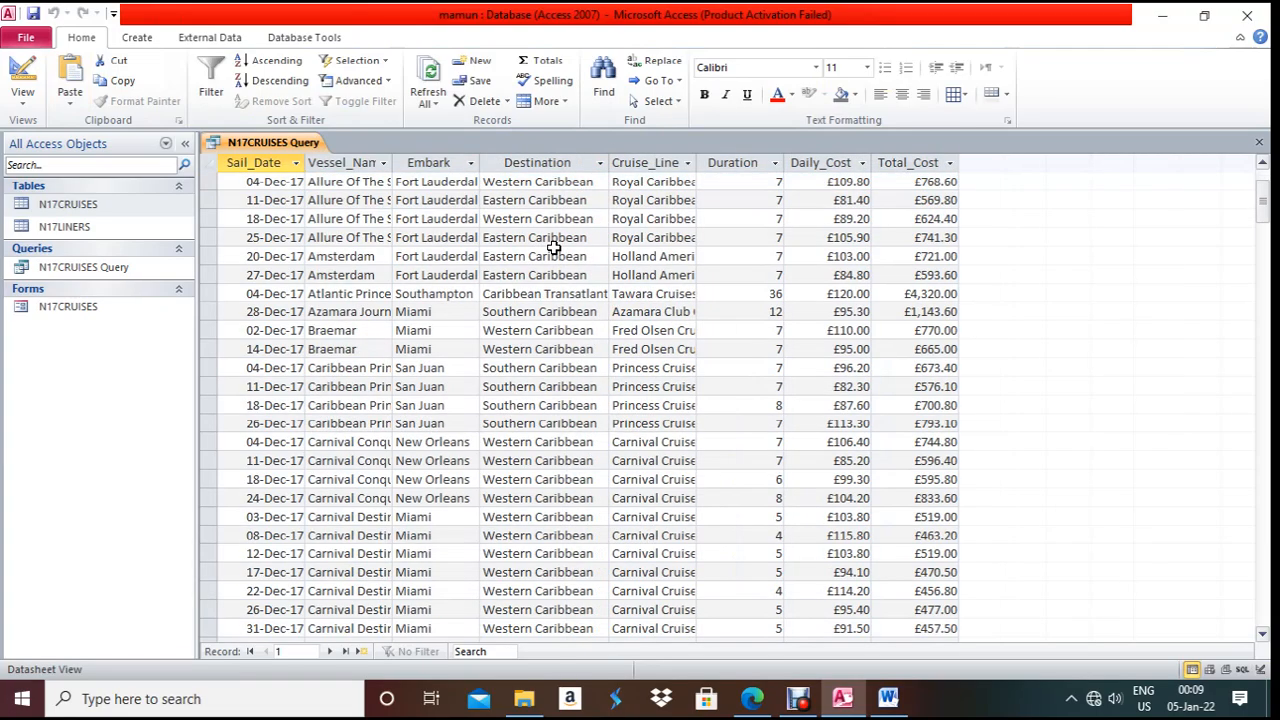
scroll(562, 339, down, 7)
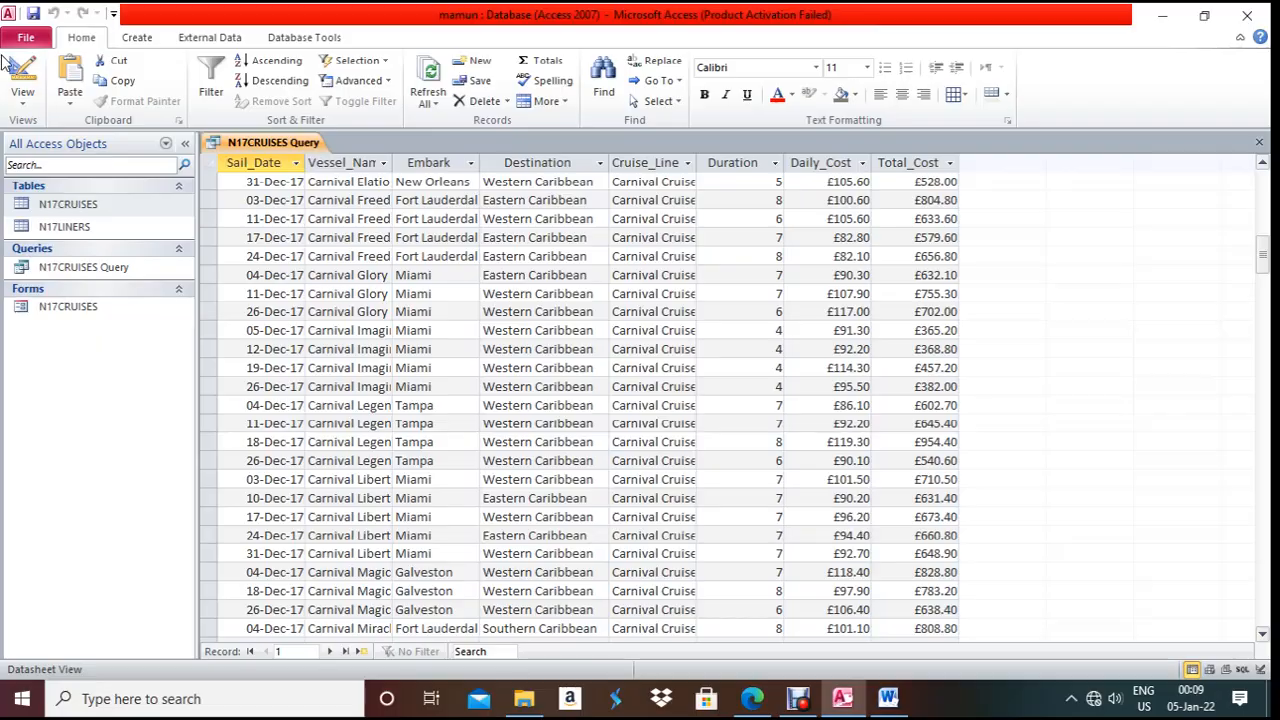
click(22, 80)
key(alt+Tab)
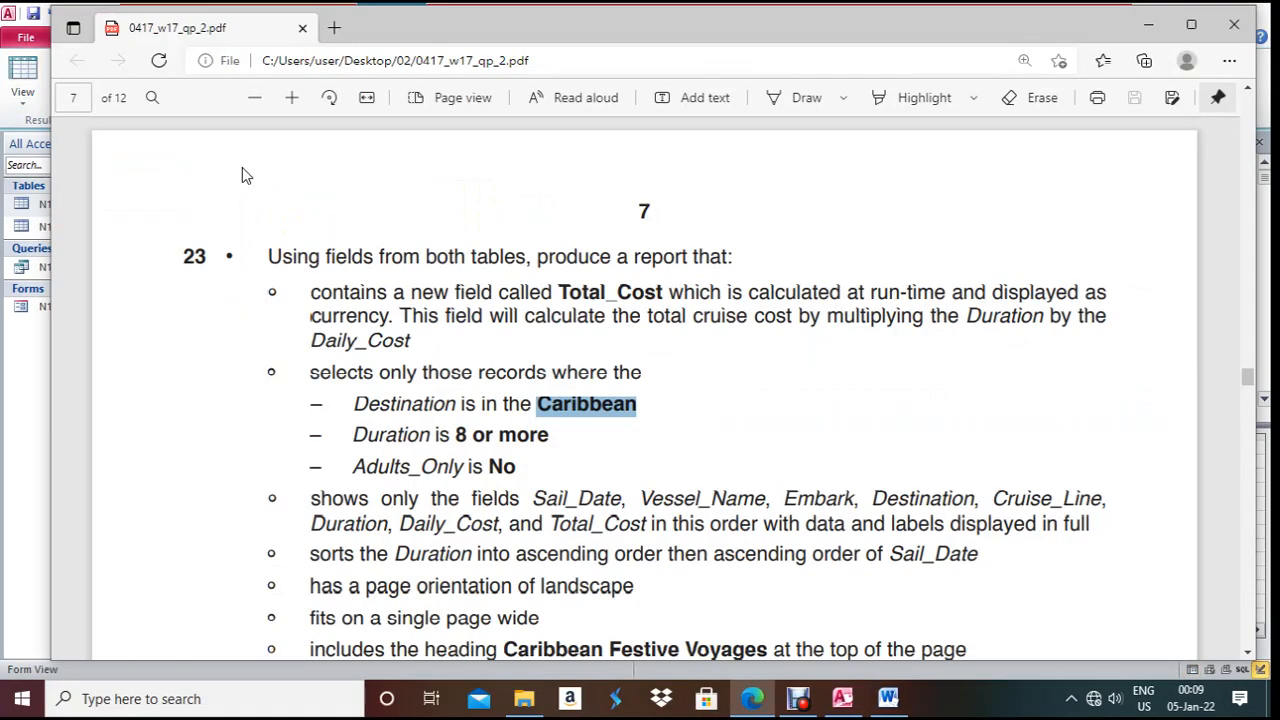
- Add the Adult_Only field to the query grid with the criterion No
key(alt+Tab)
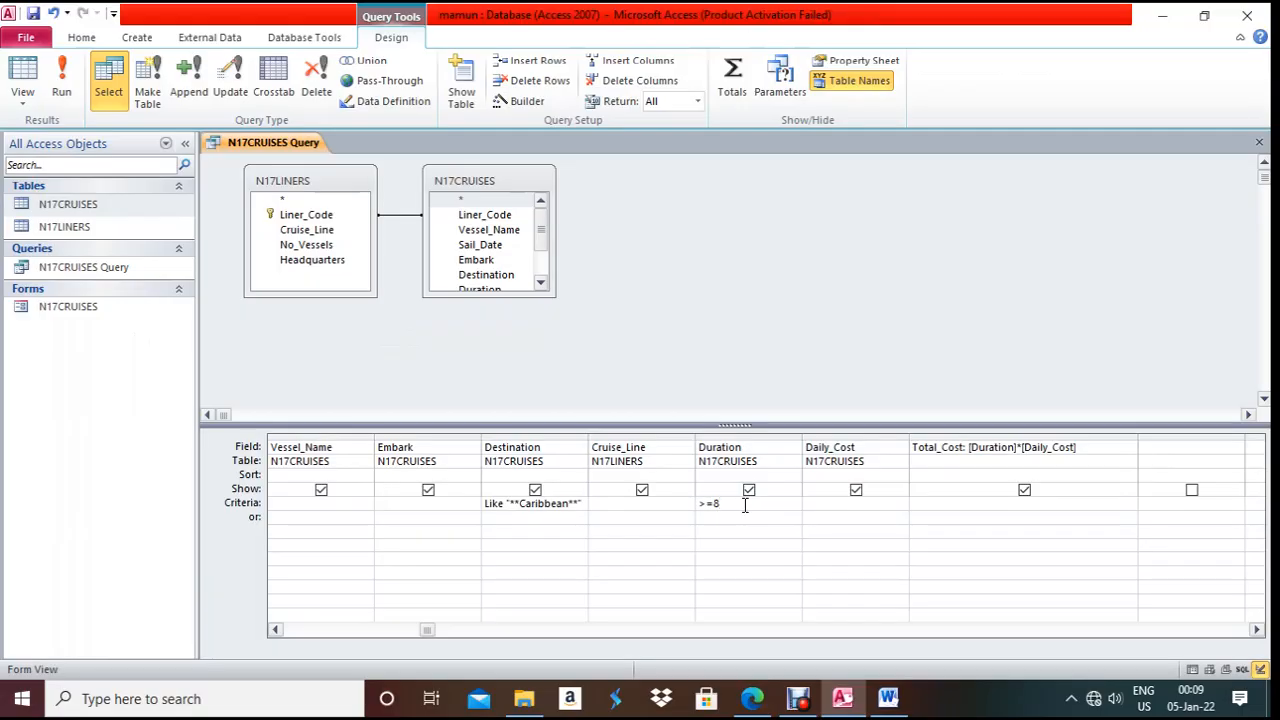
click(752, 698)
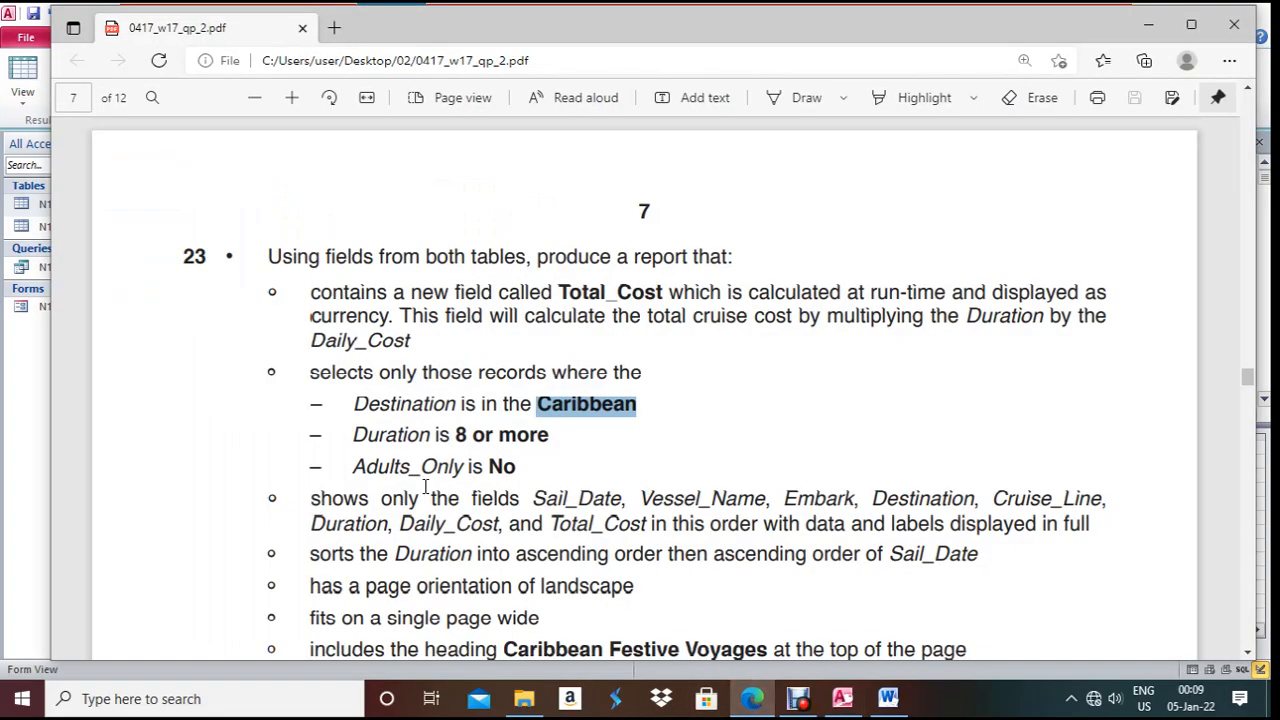
click(798, 698)
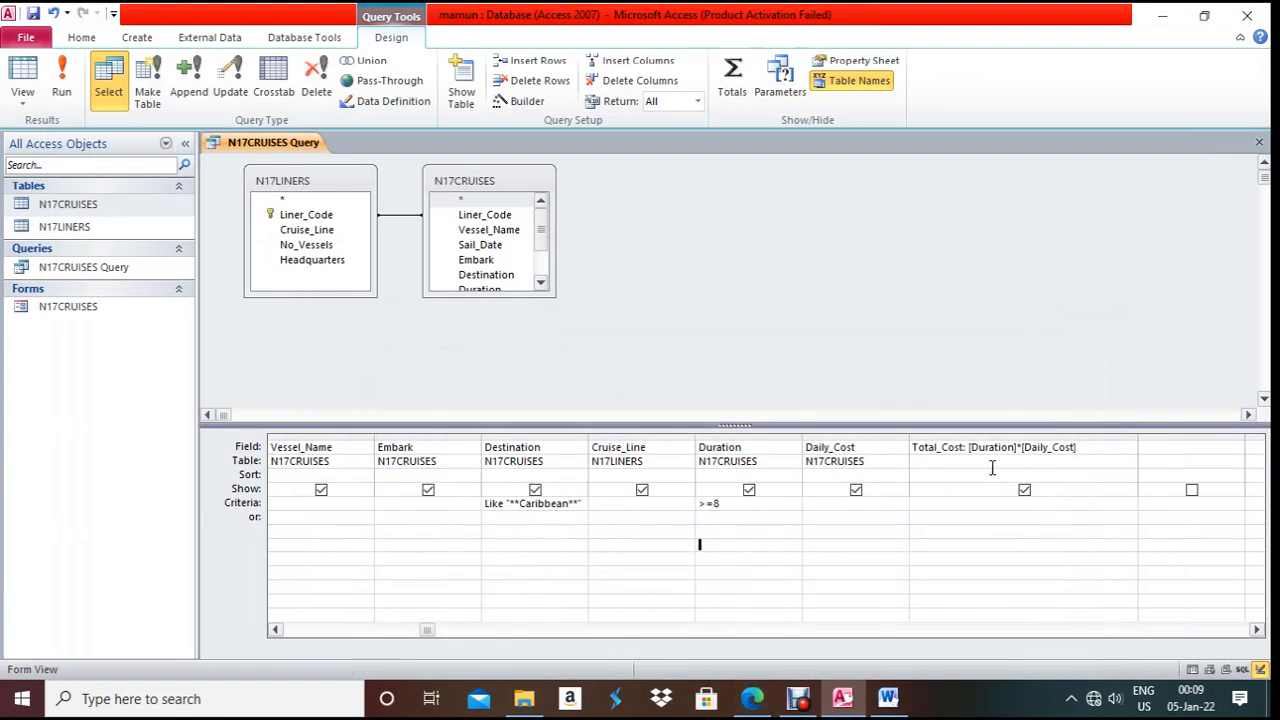
drag(508, 297, 507, 360)
click(490, 335)
double_click(489, 337)
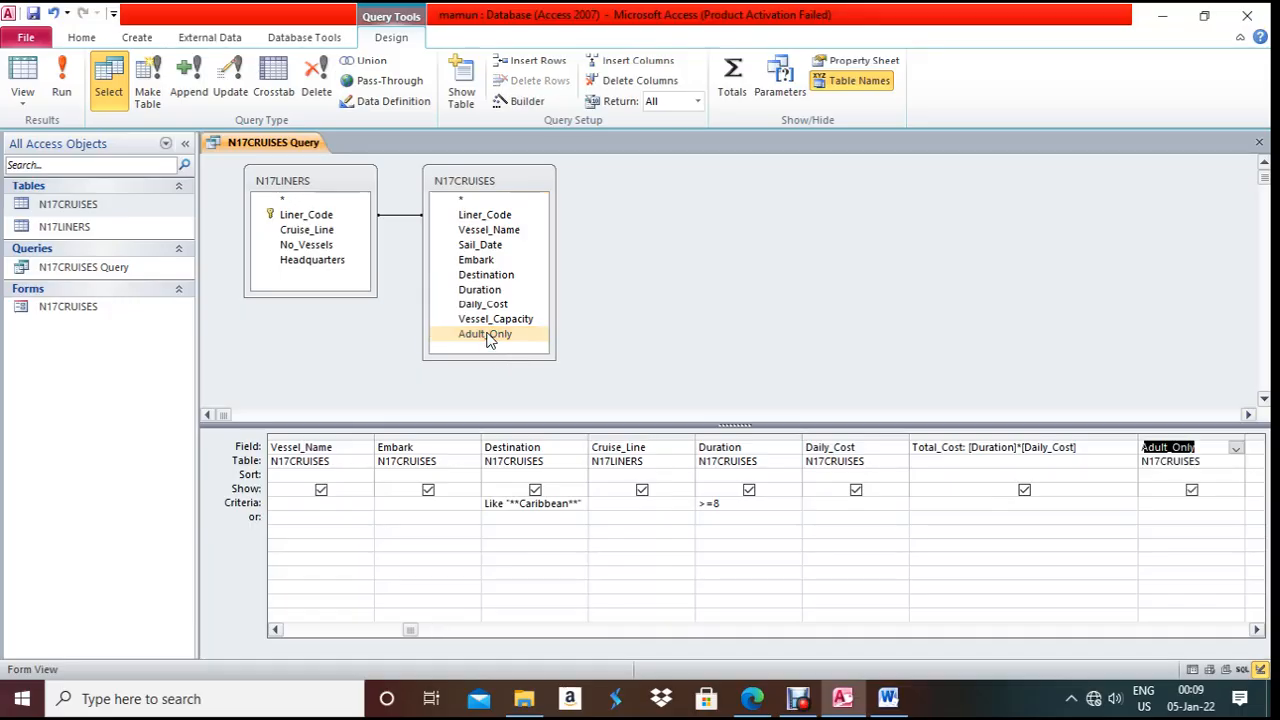
click(1257, 630)
click(1257, 630)
click(955, 504)
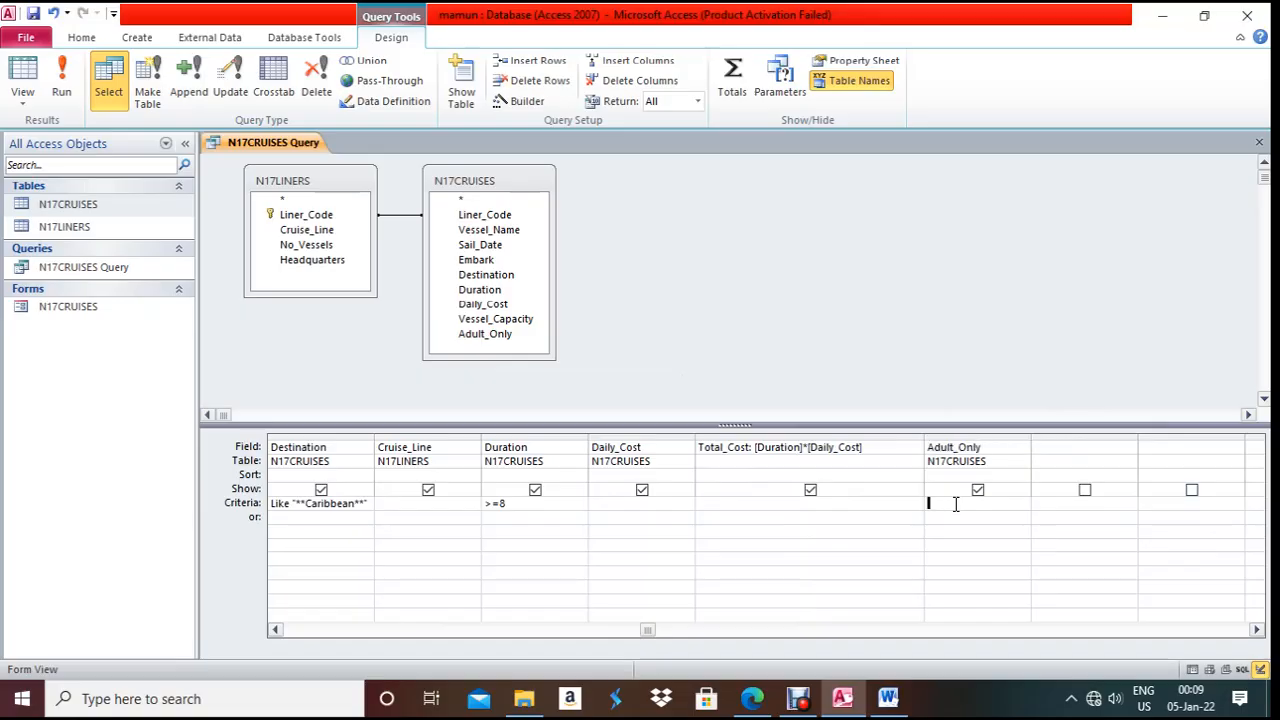
text(no)
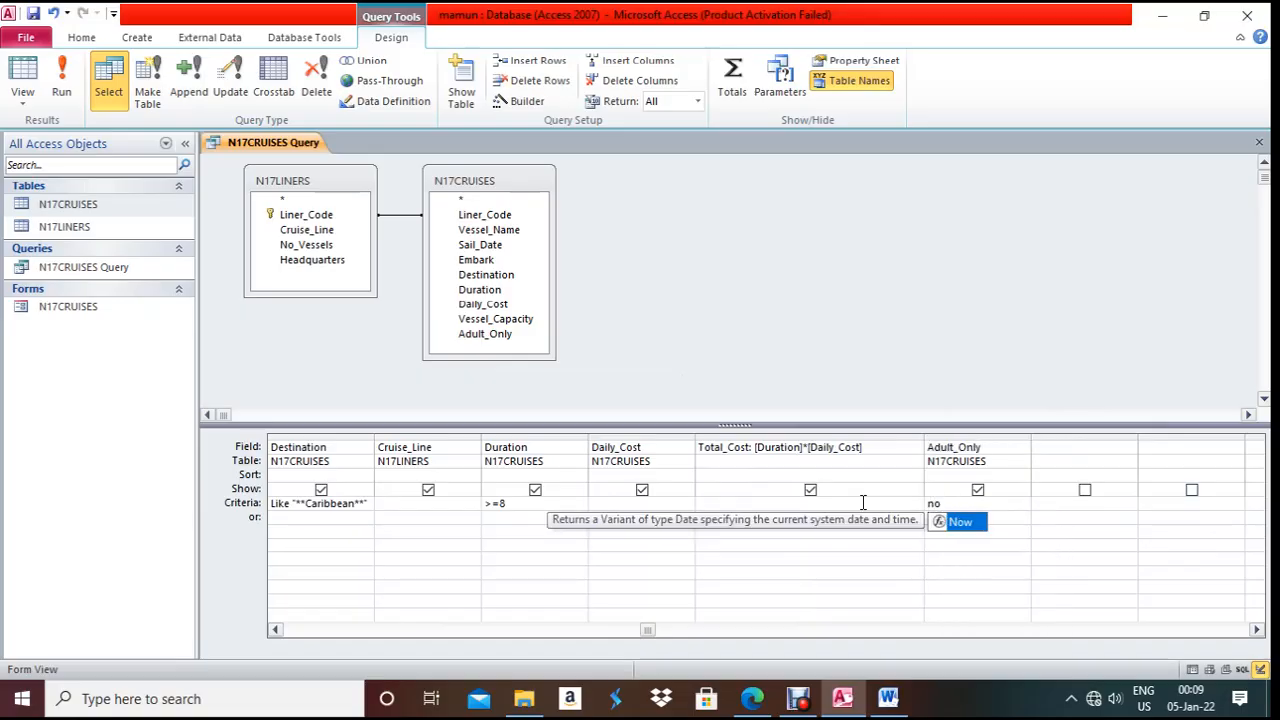
- Hide Adult_Only from the results, rerun the query and recheck the paper's requirements
click(57, 75)
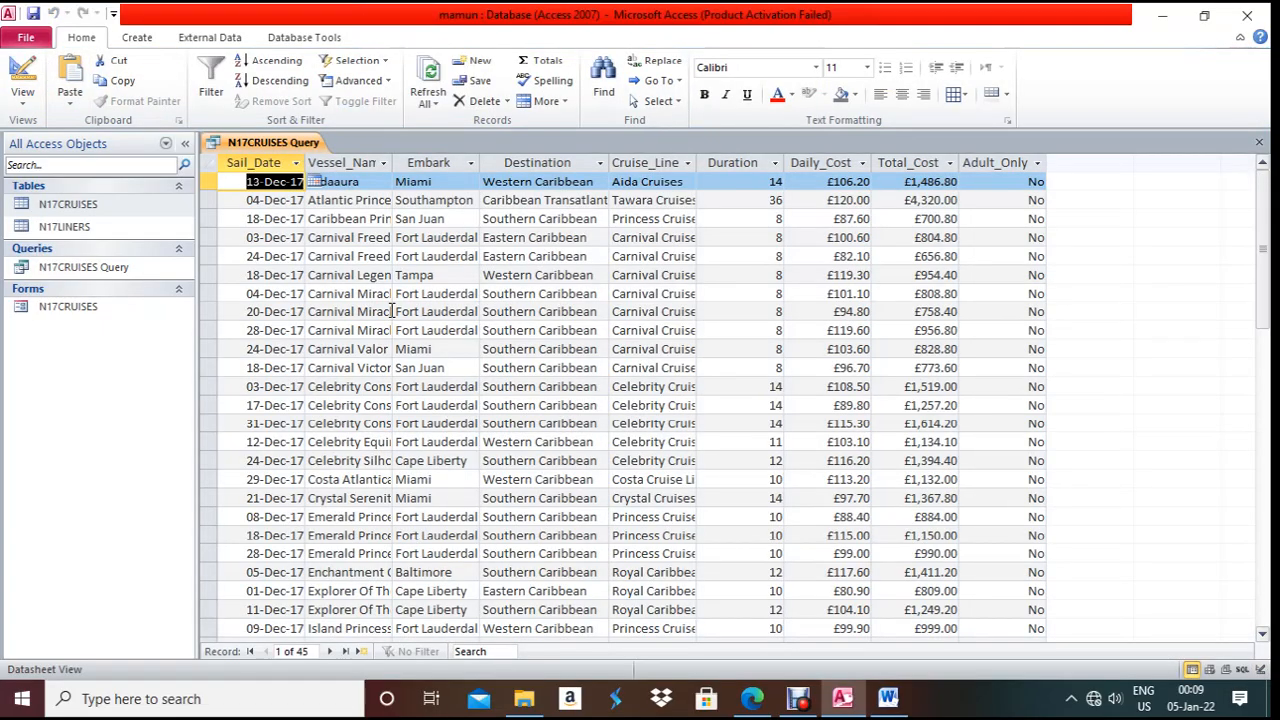
click(28, 84)
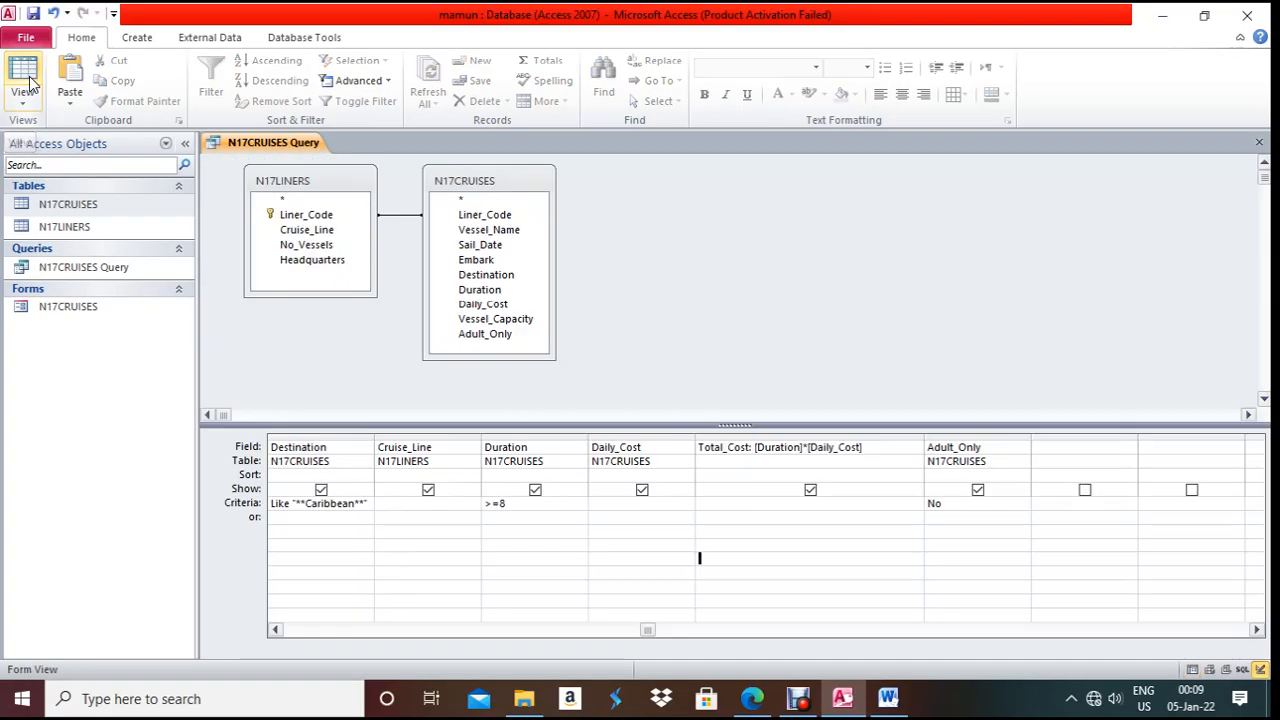
click(977, 490)
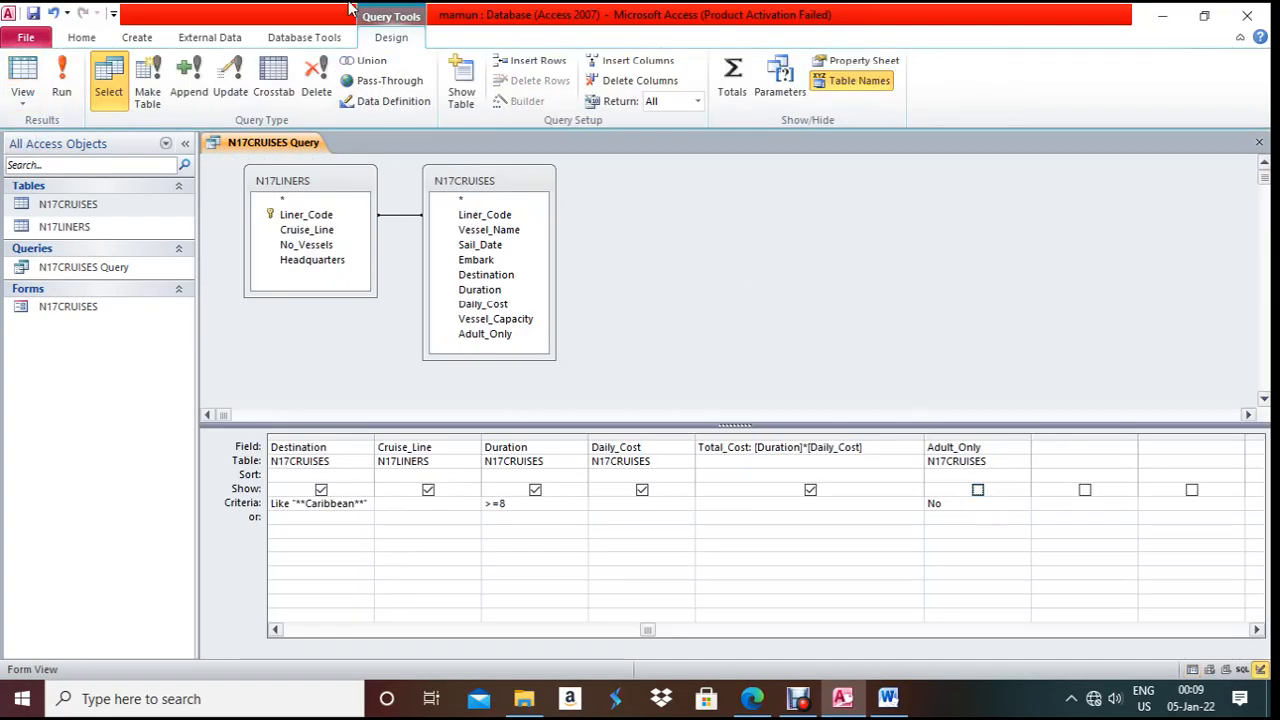
click(66, 80)
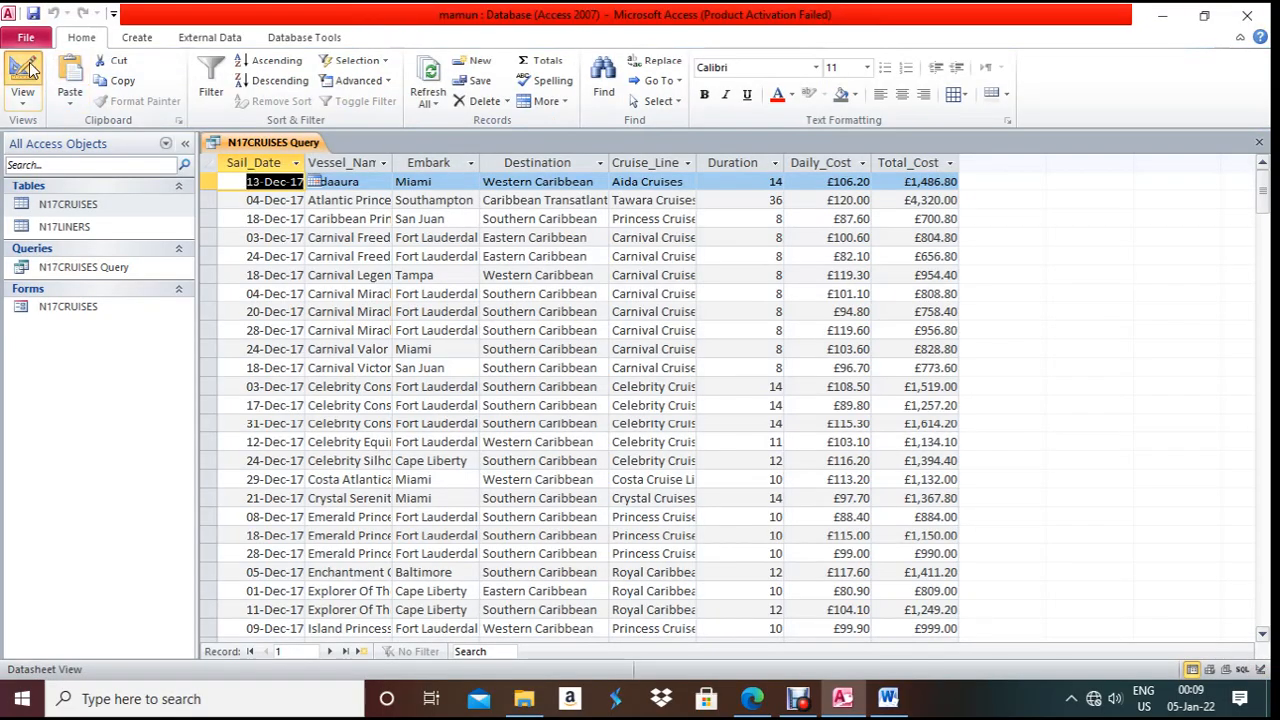
click(24, 76)
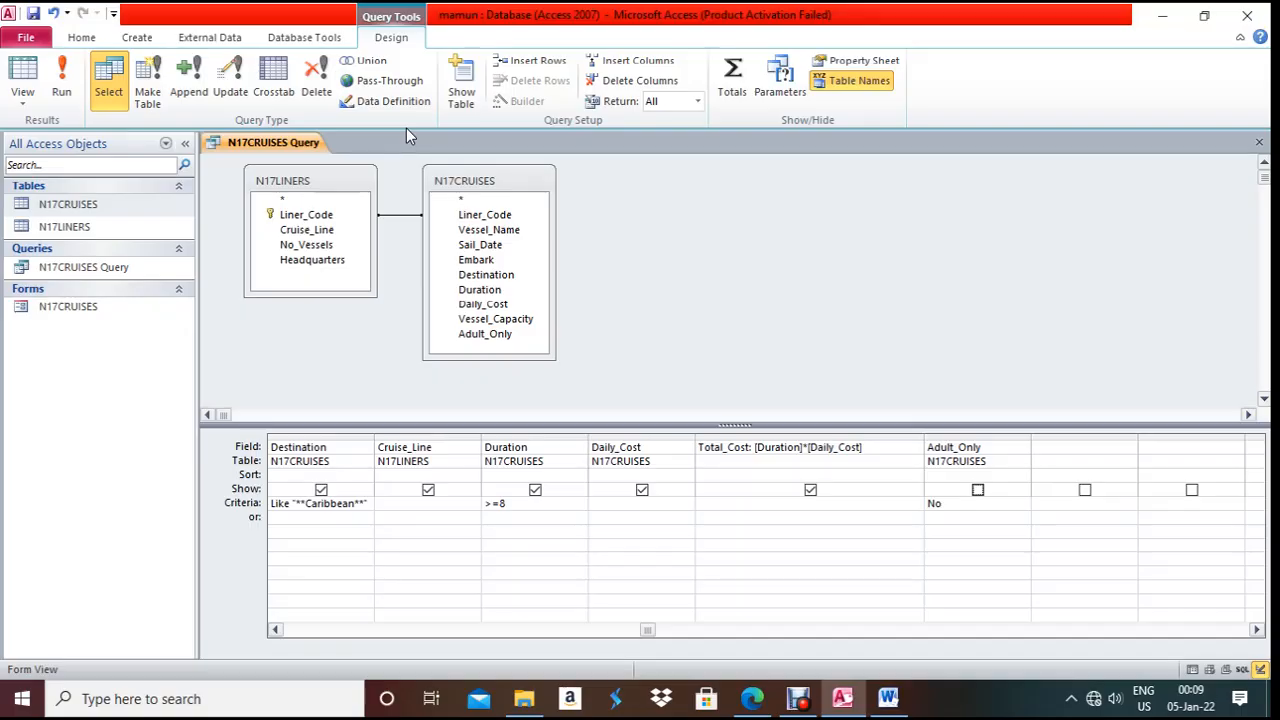
click(752, 698)
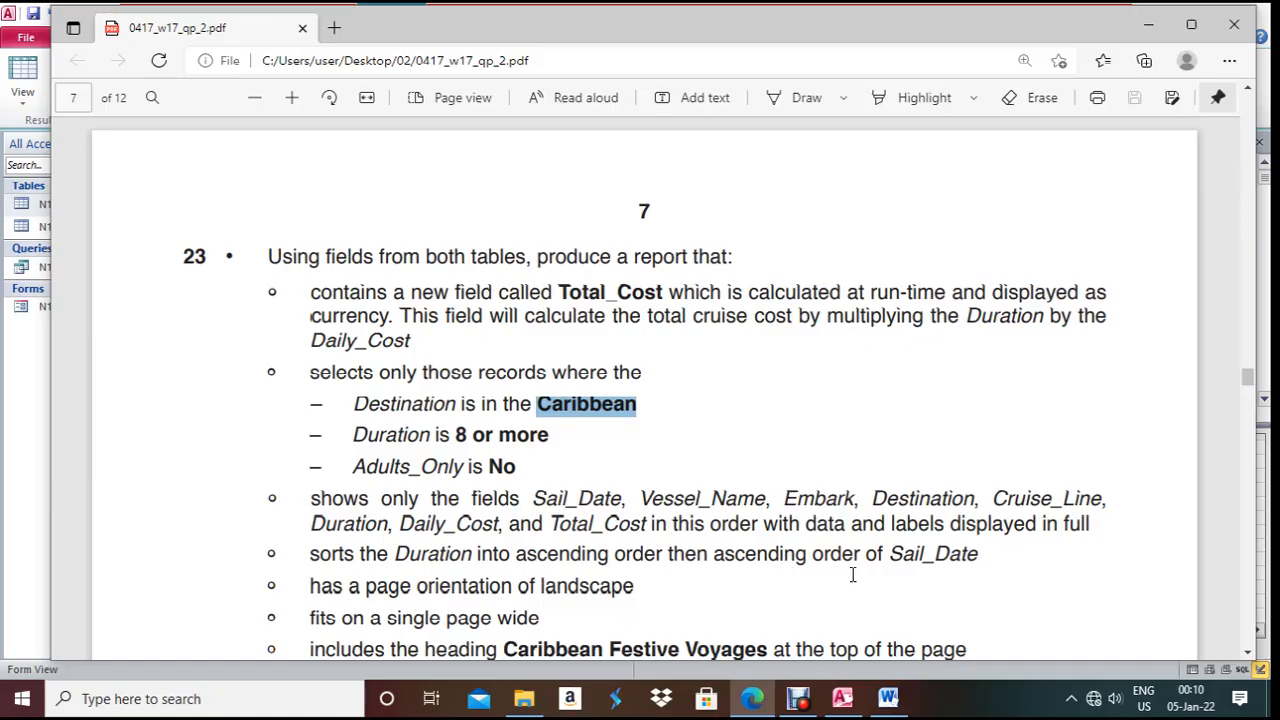
- Set Sail_Date and Duration to sort Ascending in the grid, then close the query design
key(alt+Tab)
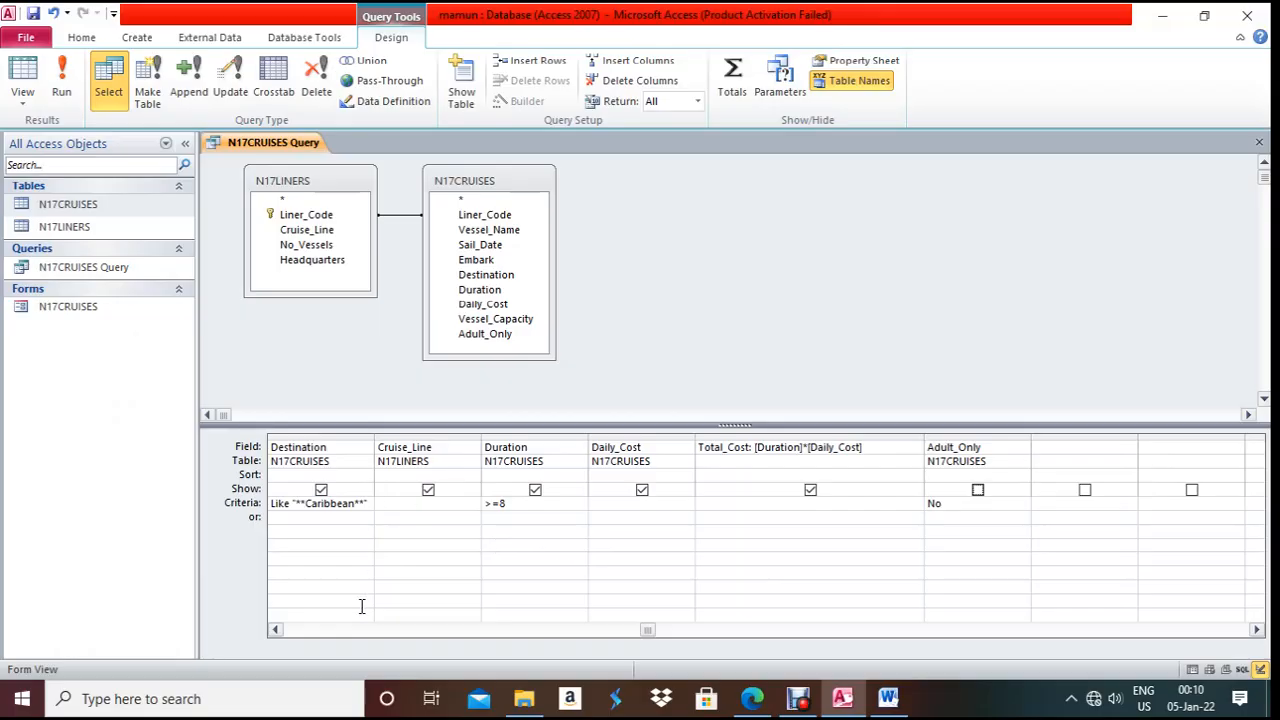
click(284, 630)
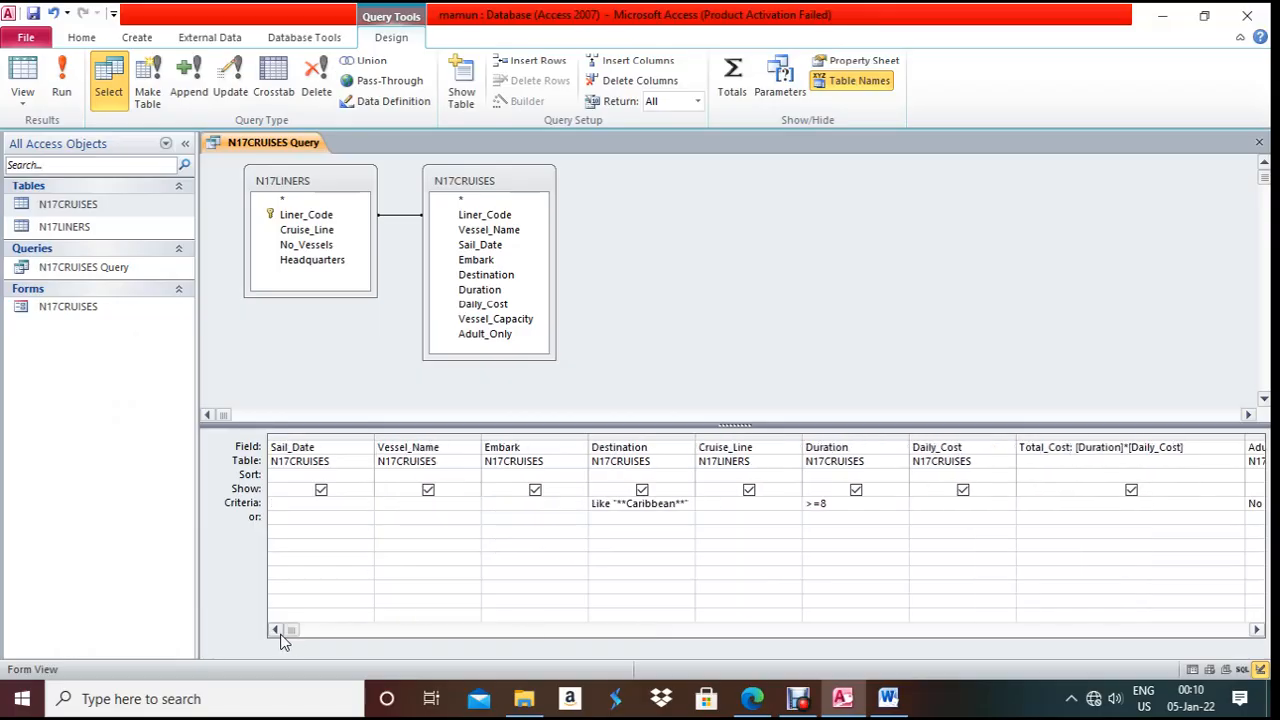
click(364, 476)
click(365, 475)
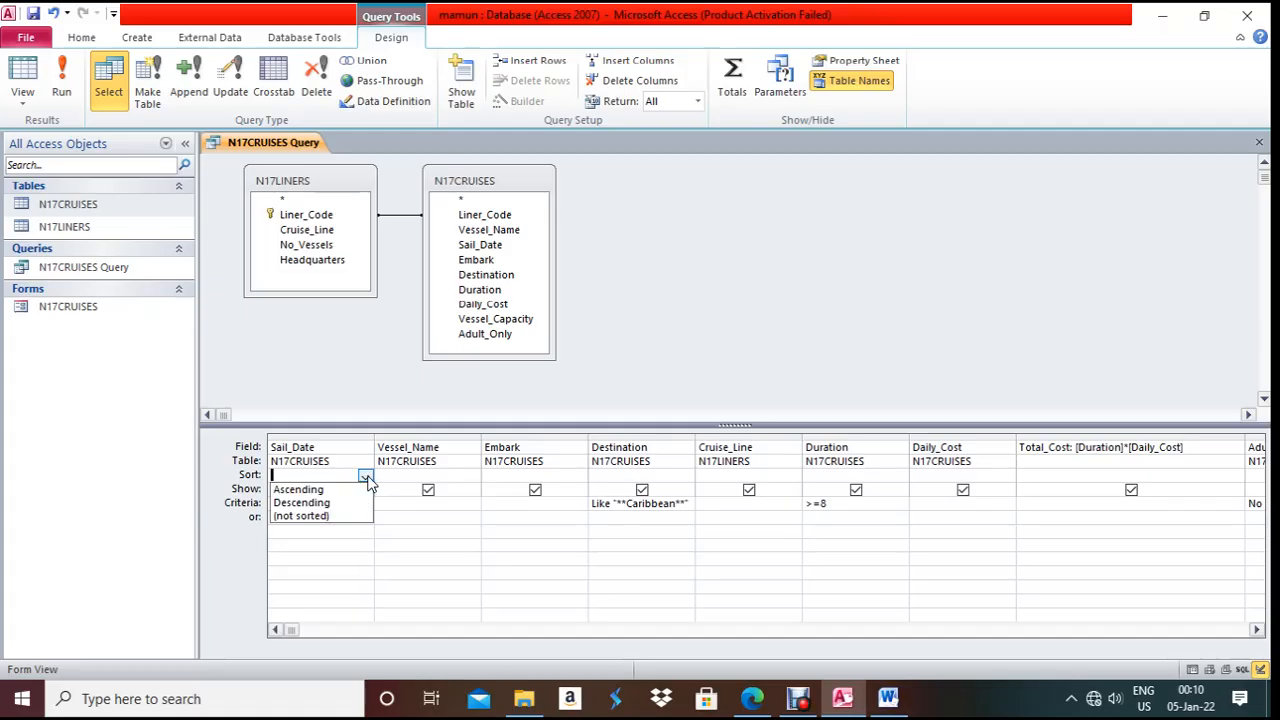
click(374, 486)
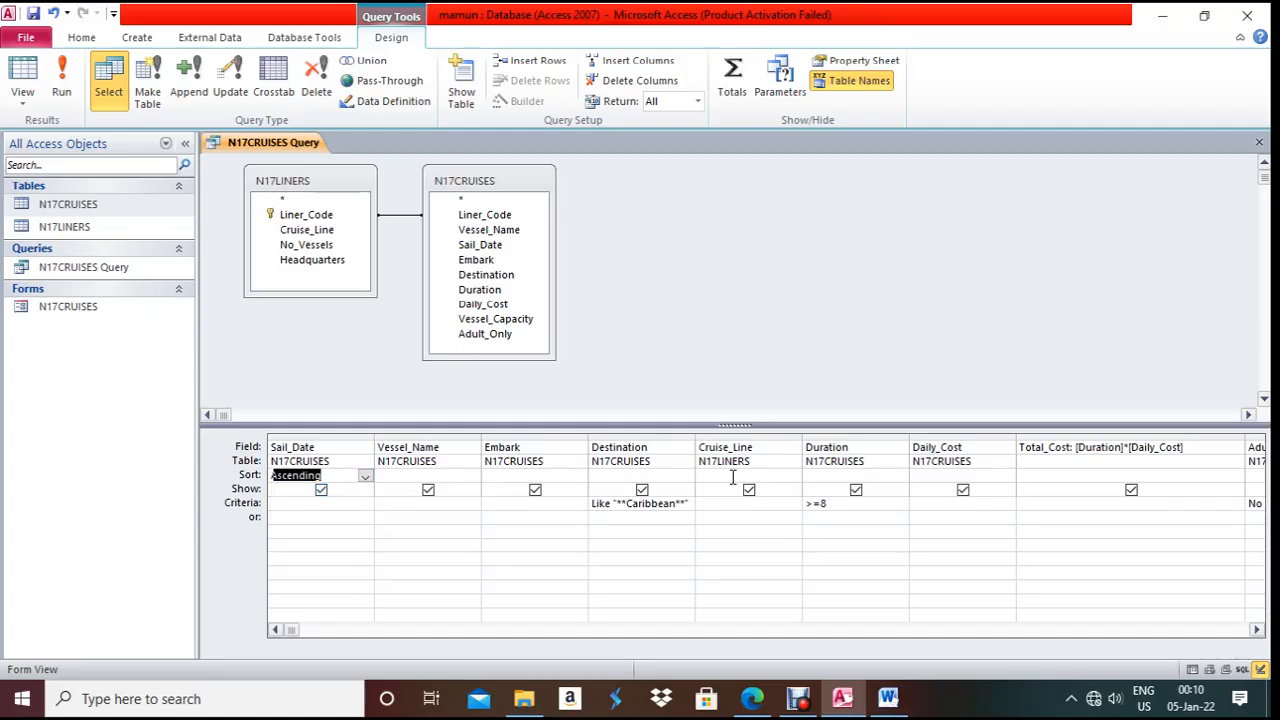
click(881, 478)
click(900, 476)
click(887, 489)
click(808, 545)
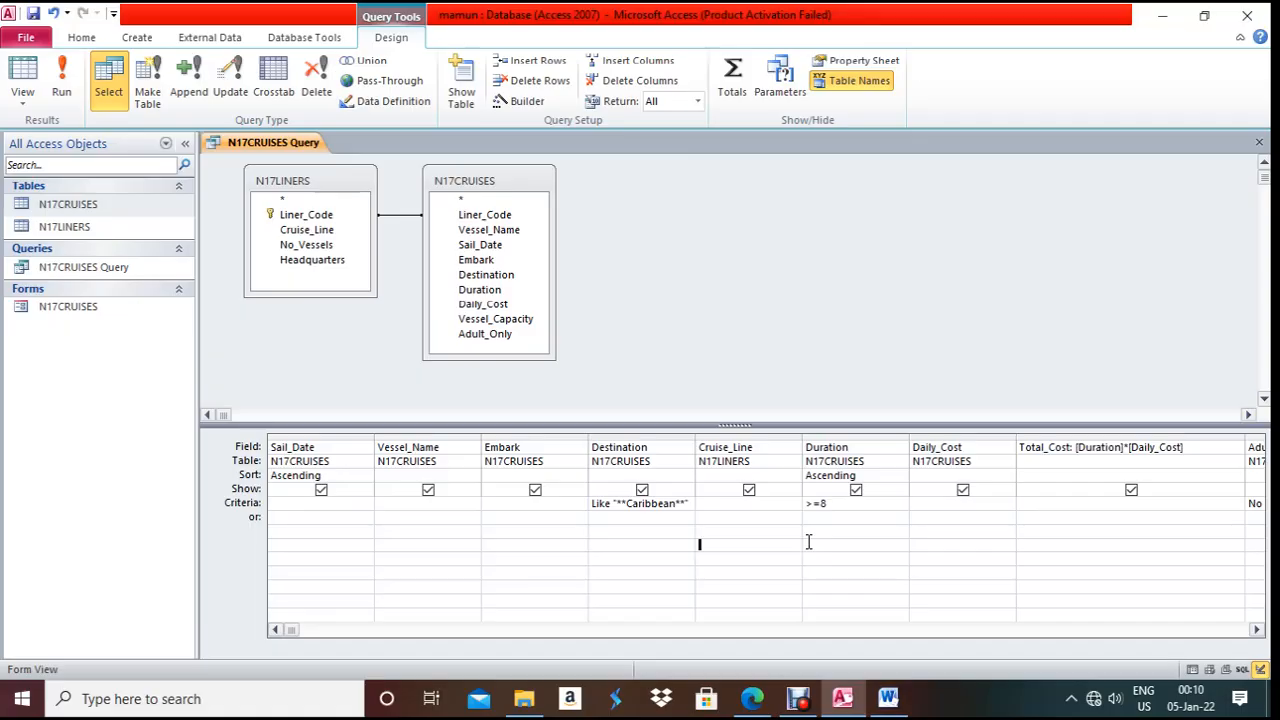
key(ctrl+w)
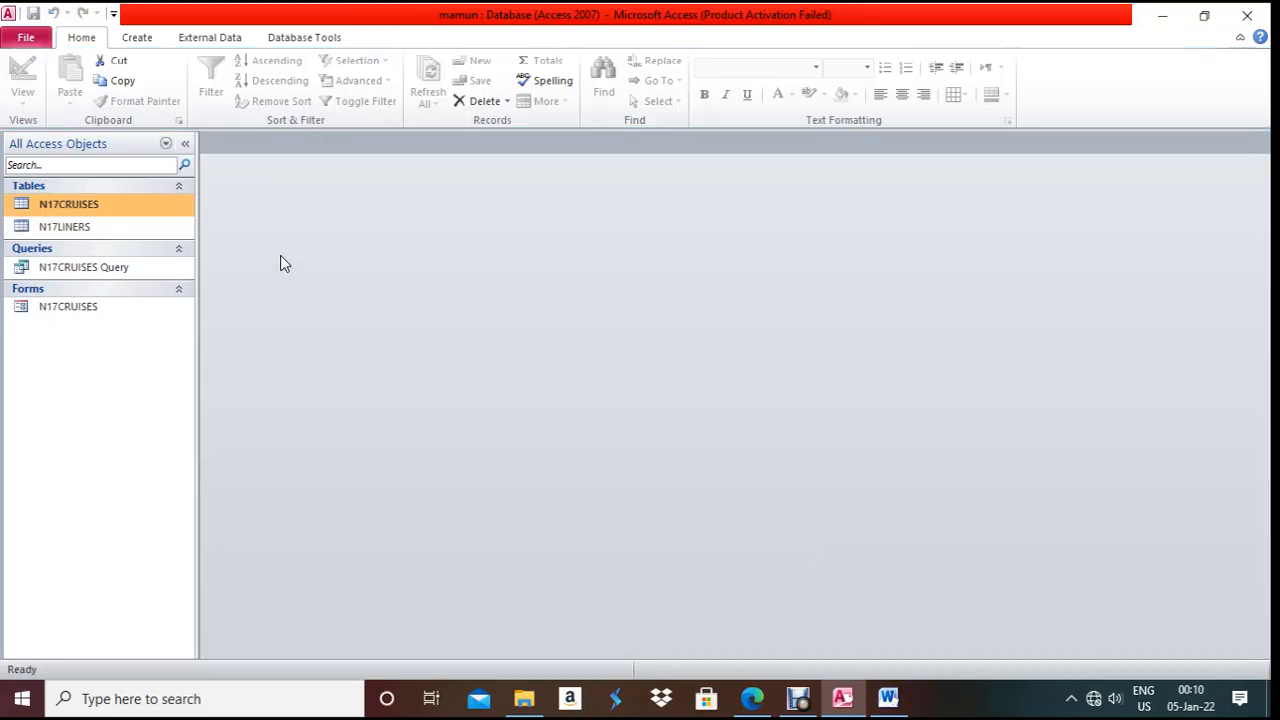
- Start a Report Wizard on N17CRUISES Query with all fields, no grouping or sorting
click(73, 266)
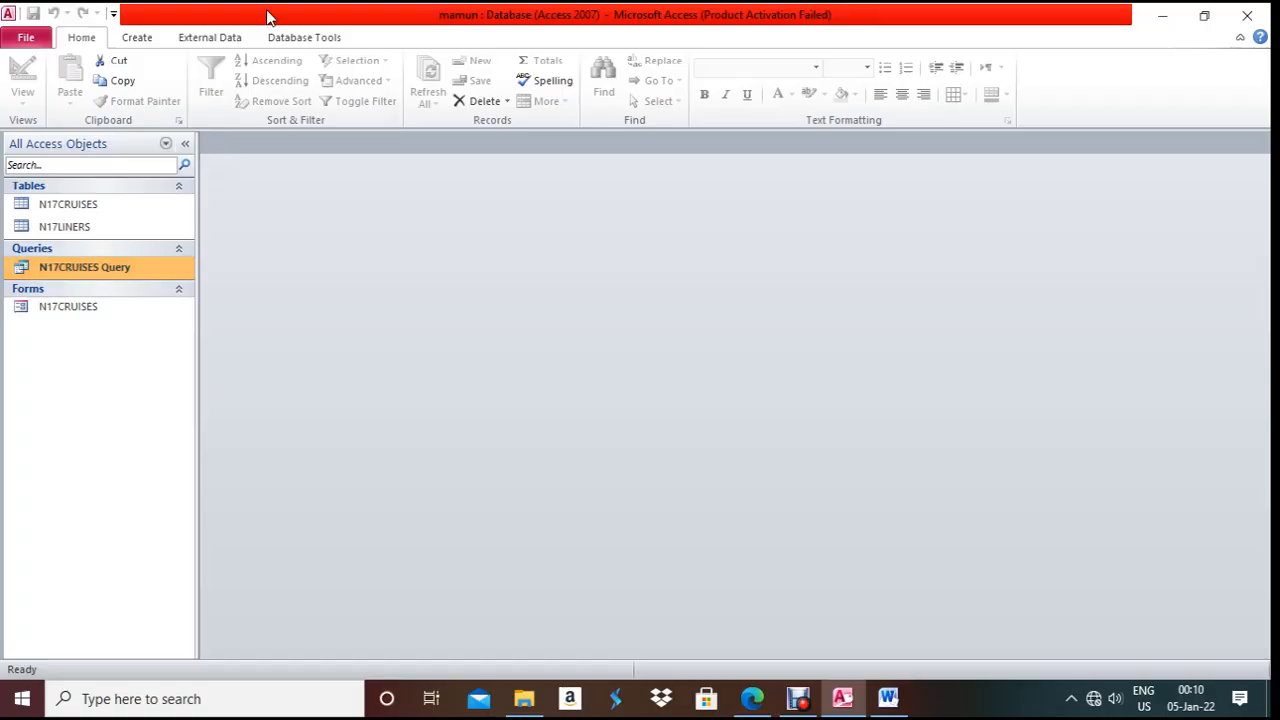
click(150, 38)
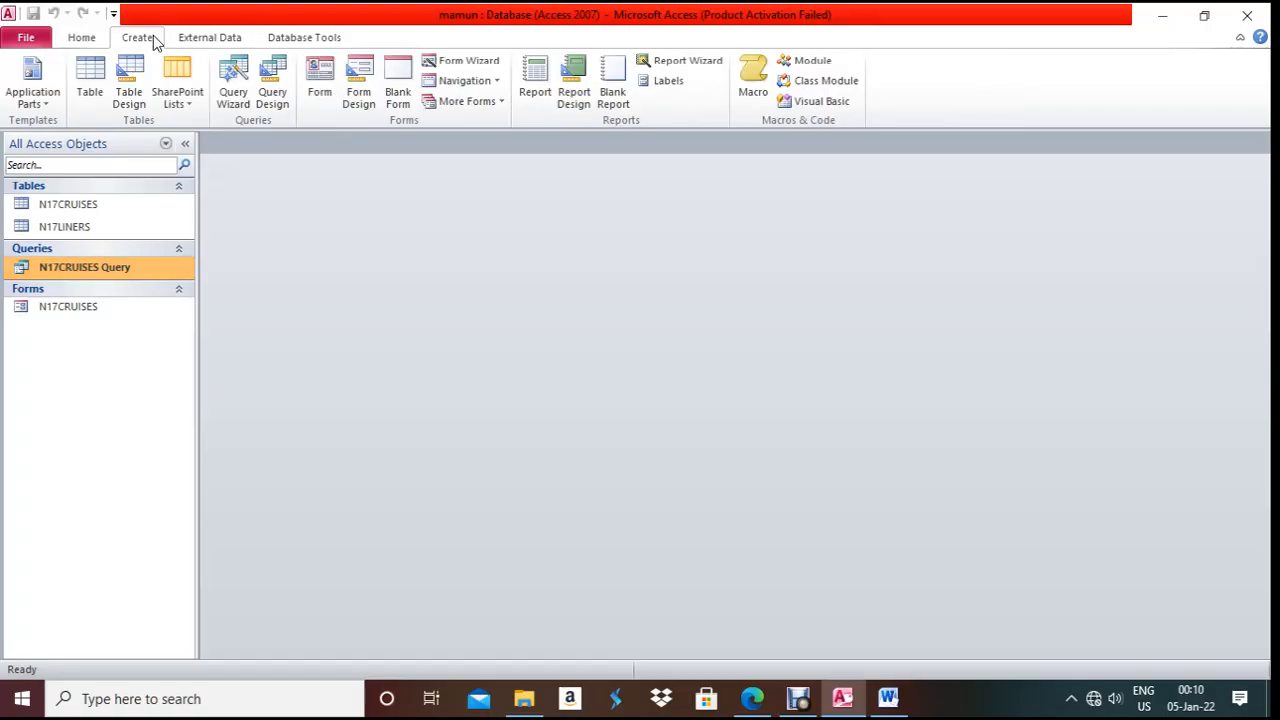
click(665, 60)
click(604, 322)
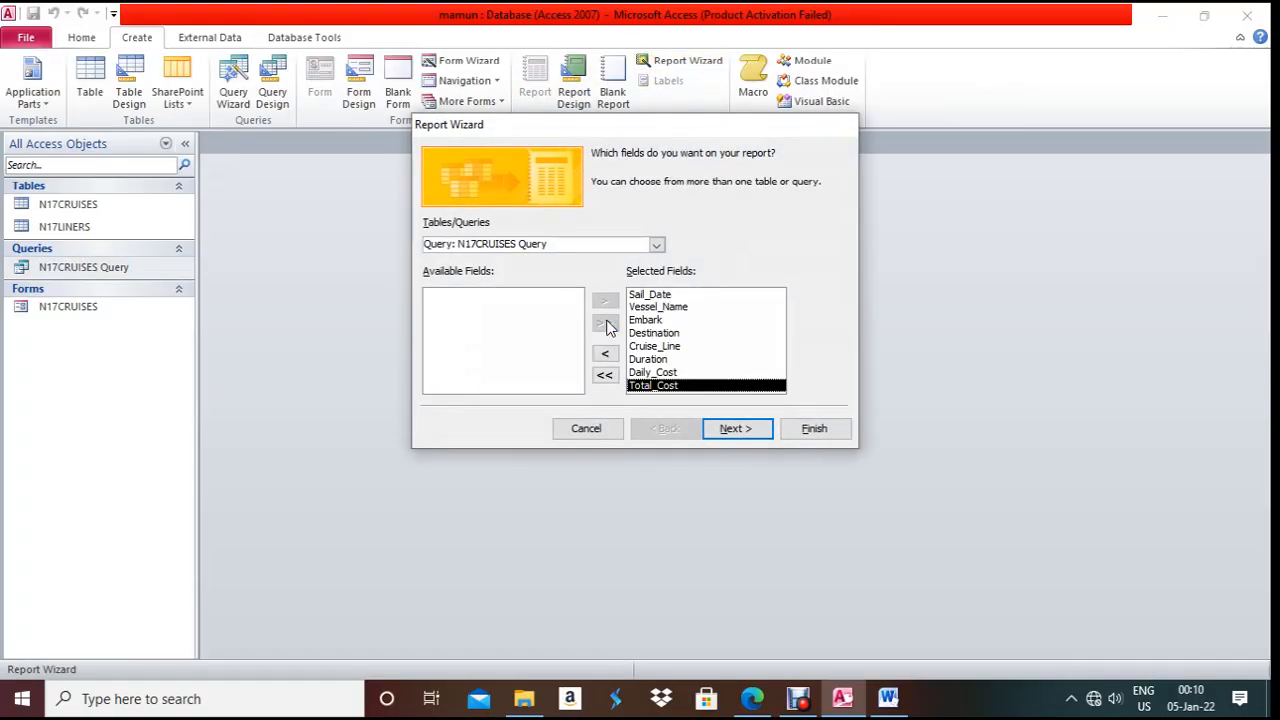
click(727, 428)
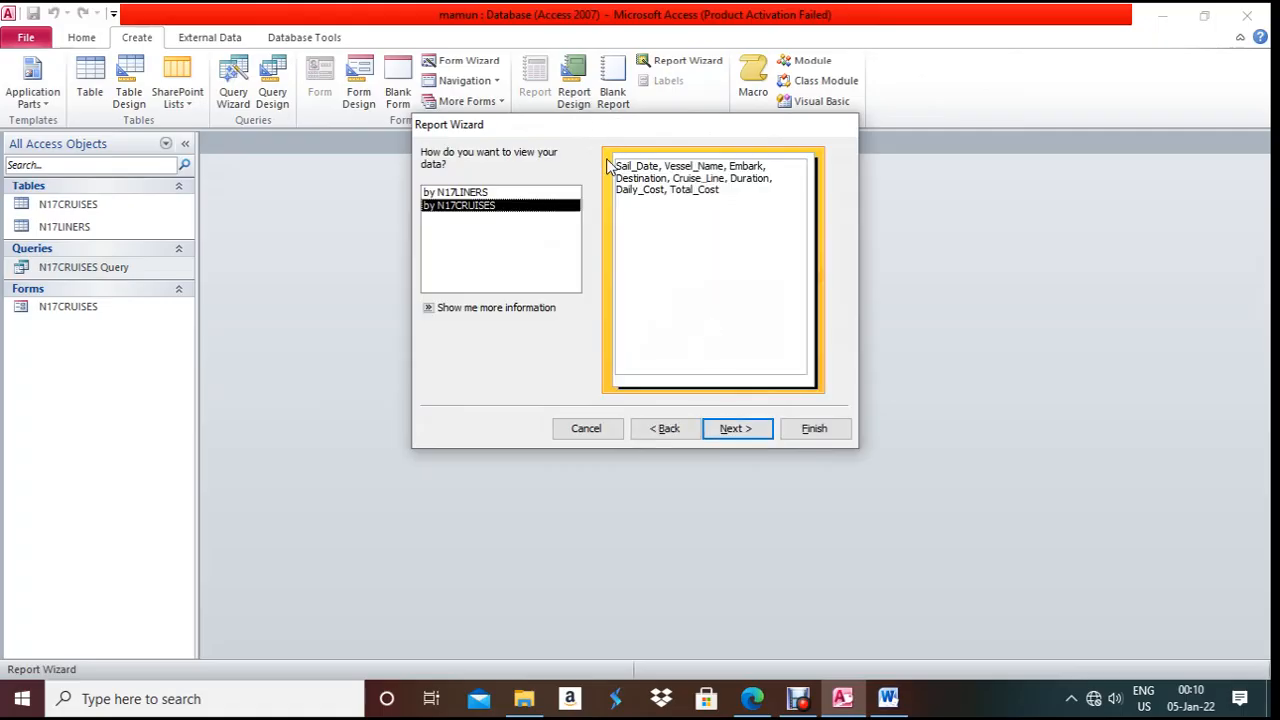
click(727, 428)
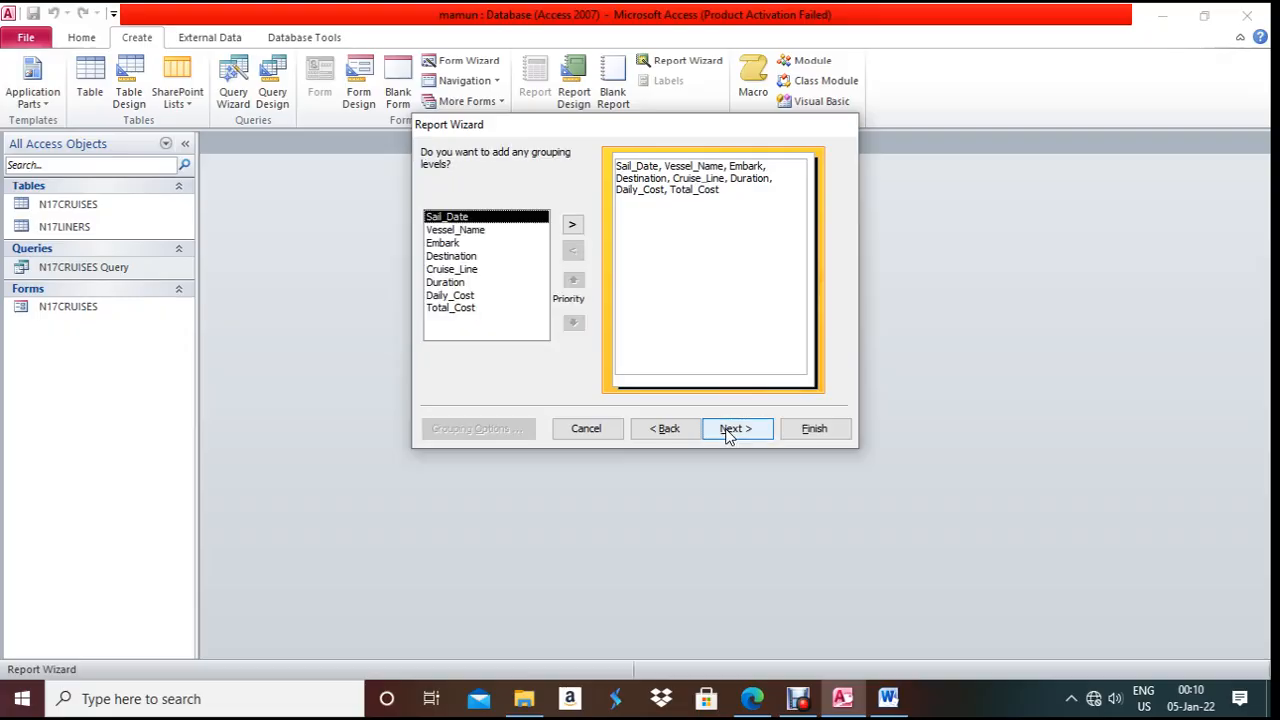
click(730, 430)
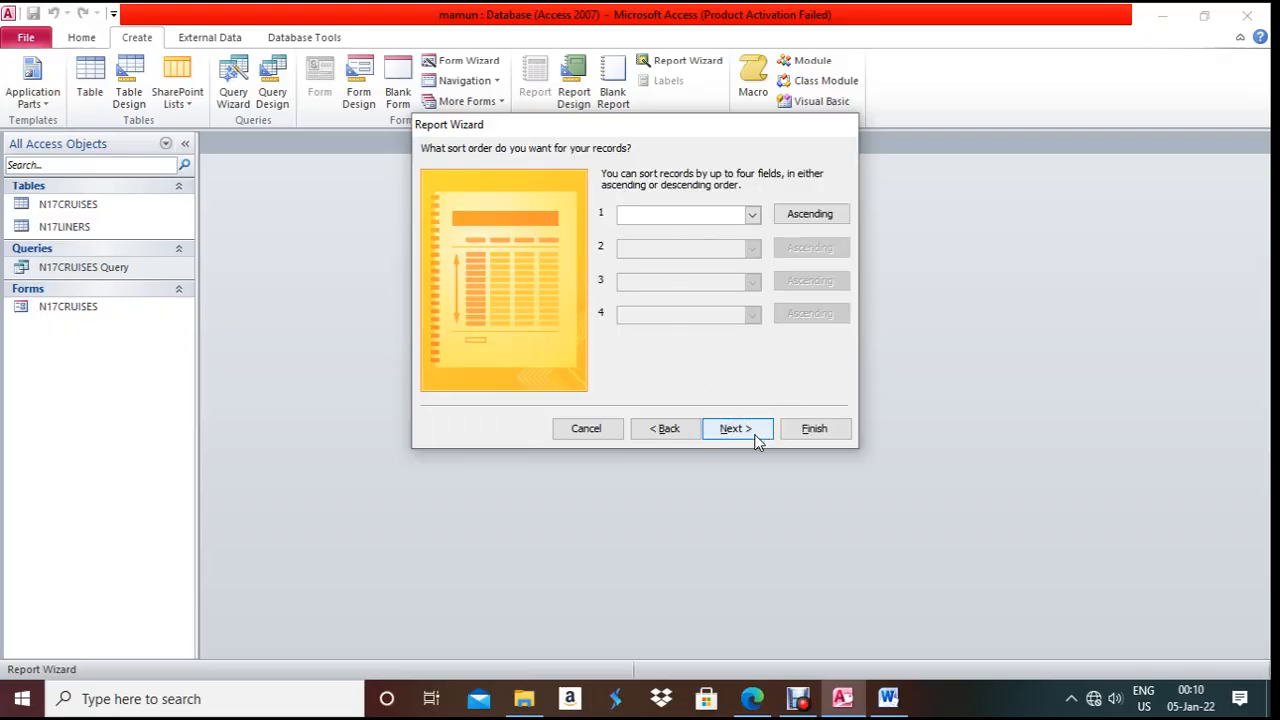
click(756, 437)
- Choose Landscape orientation as the paper requires, then advance to the title step and finish
click(783, 218)
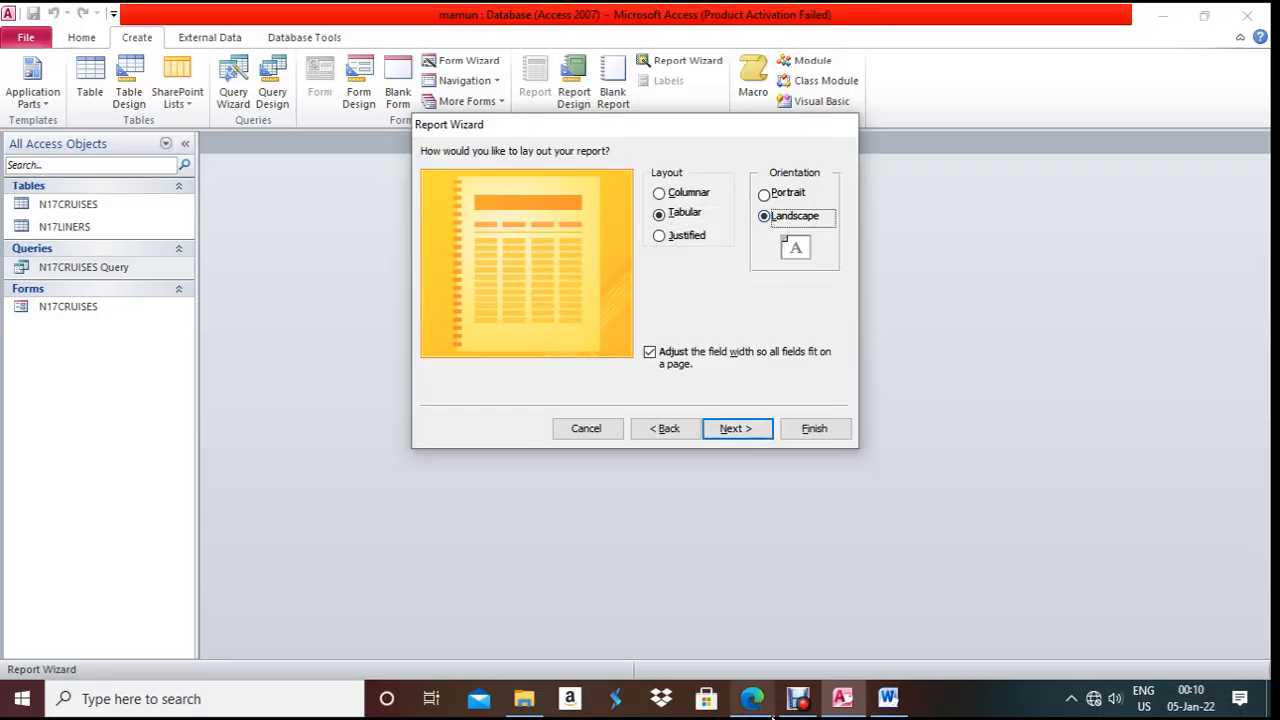
click(768, 710)
scroll(486, 507, down, 3)
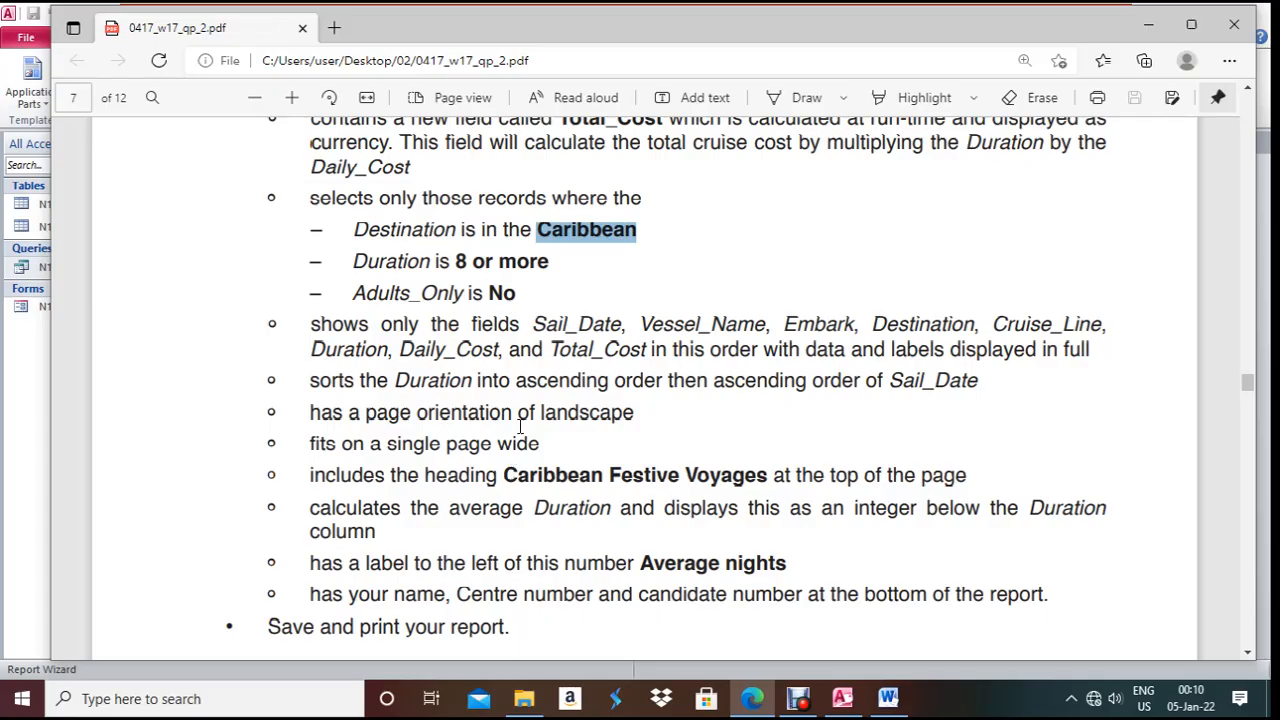
drag(525, 412, 634, 412)
click(752, 698)
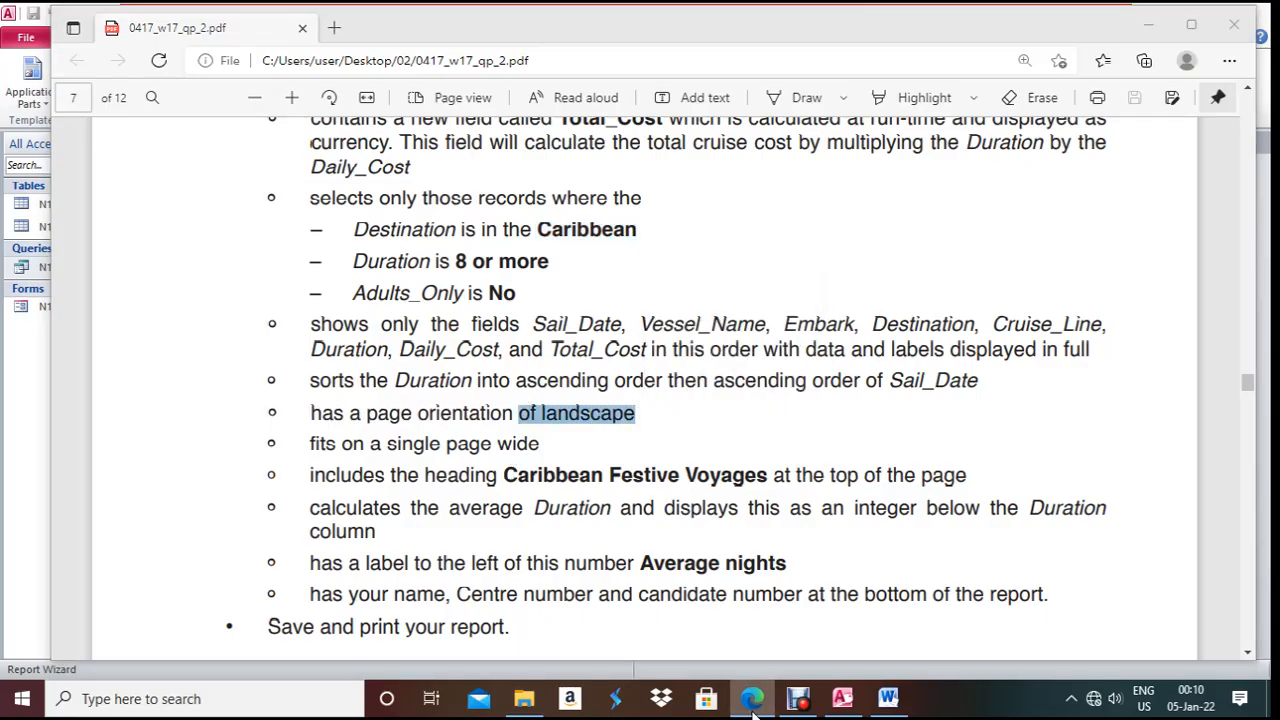
click(740, 430)
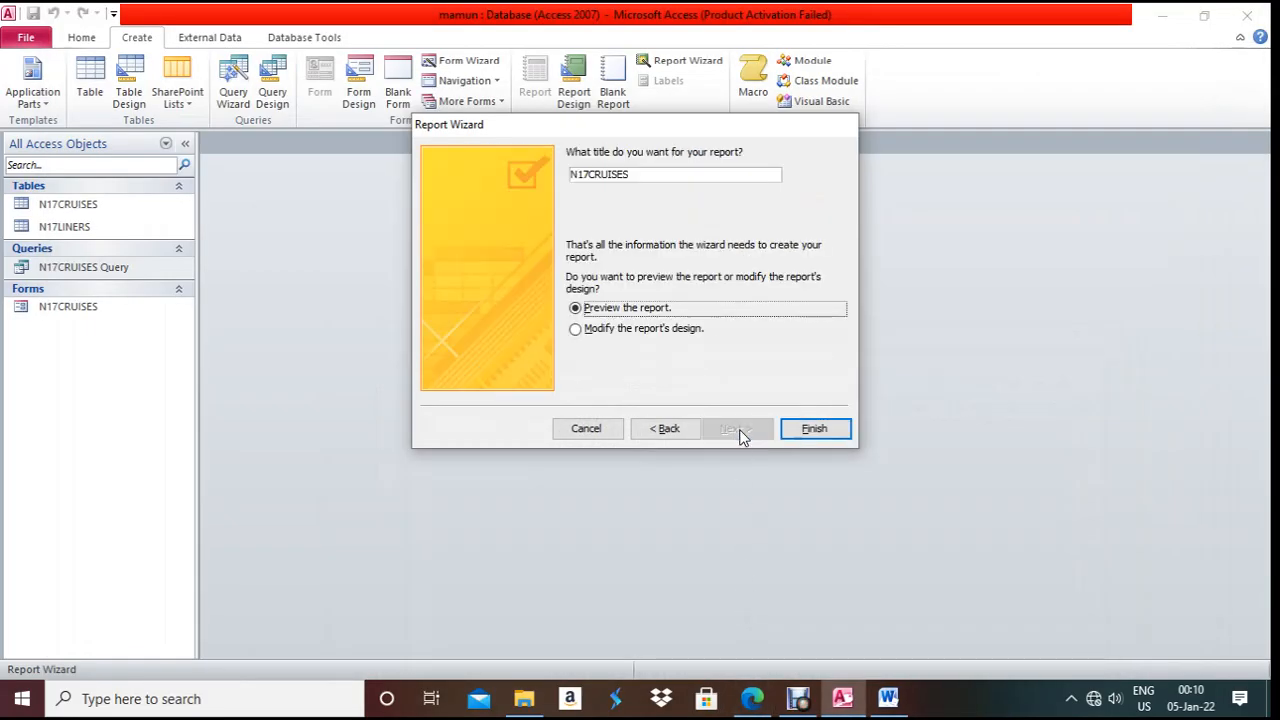
click(800, 432)
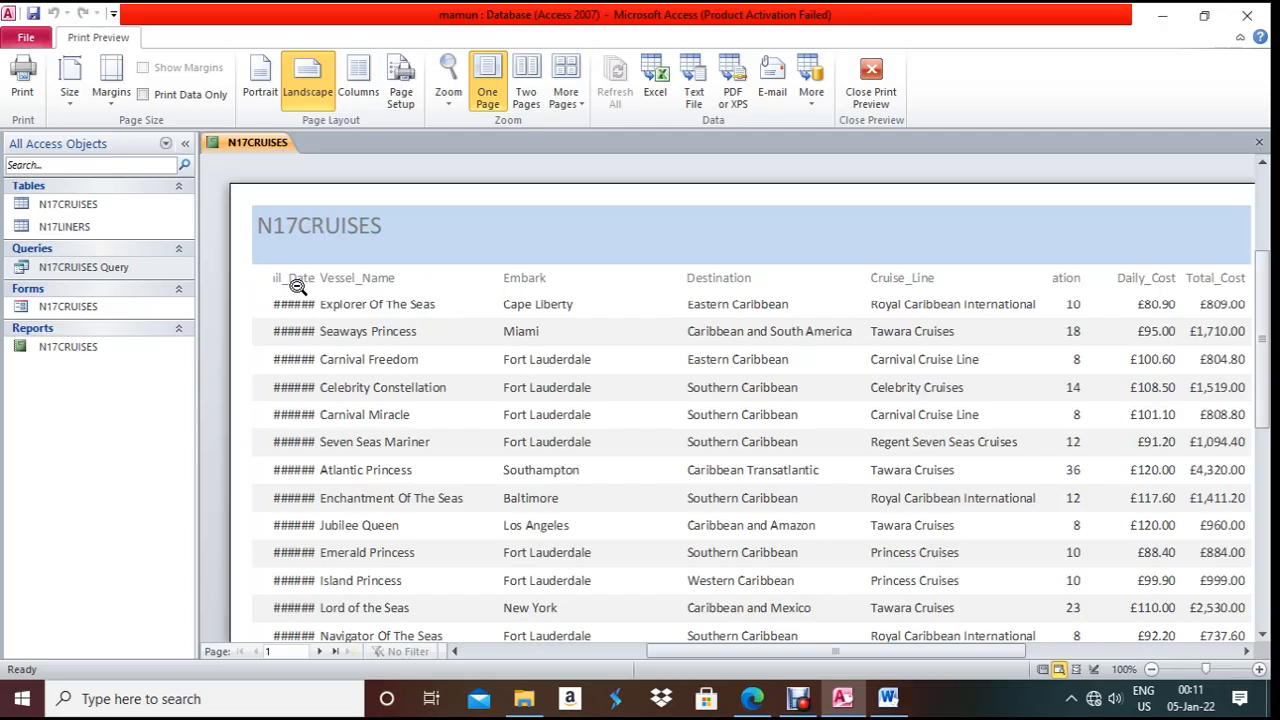
- In Layout View, widen Sail_Date and narrow the Vessel_Name and Embark columns
right_click(228, 144)
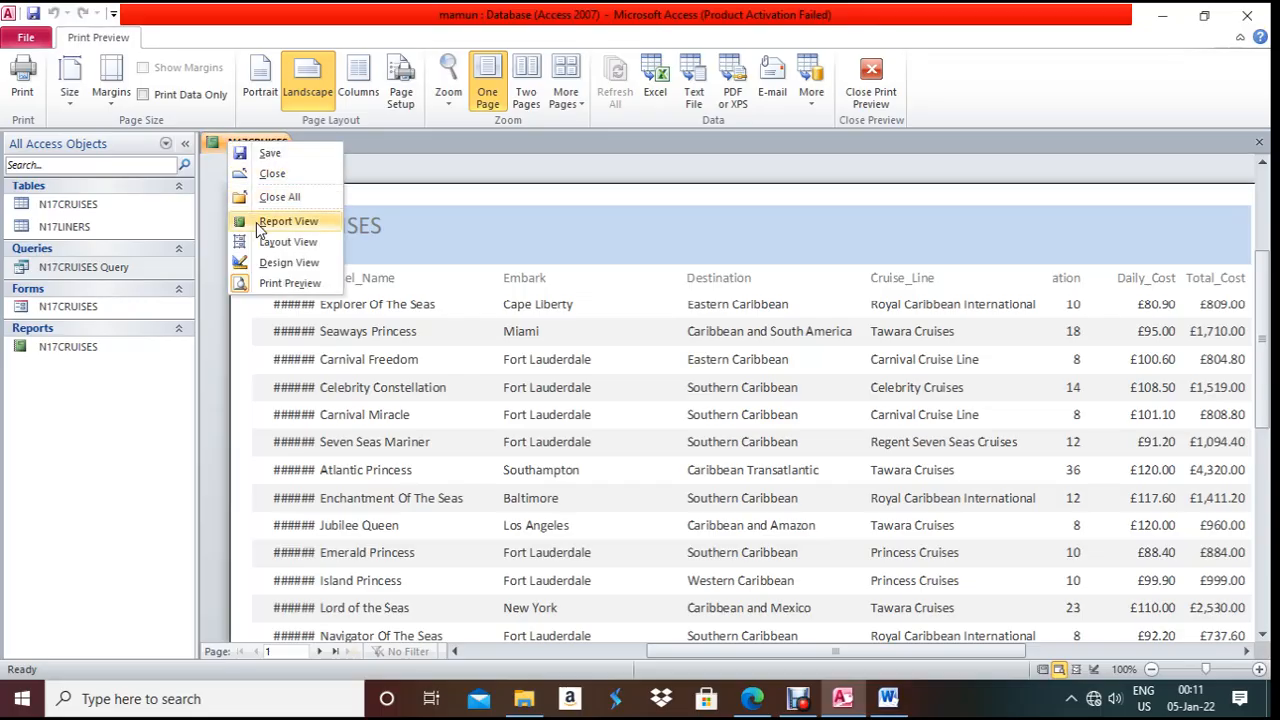
click(285, 242)
click(248, 247)
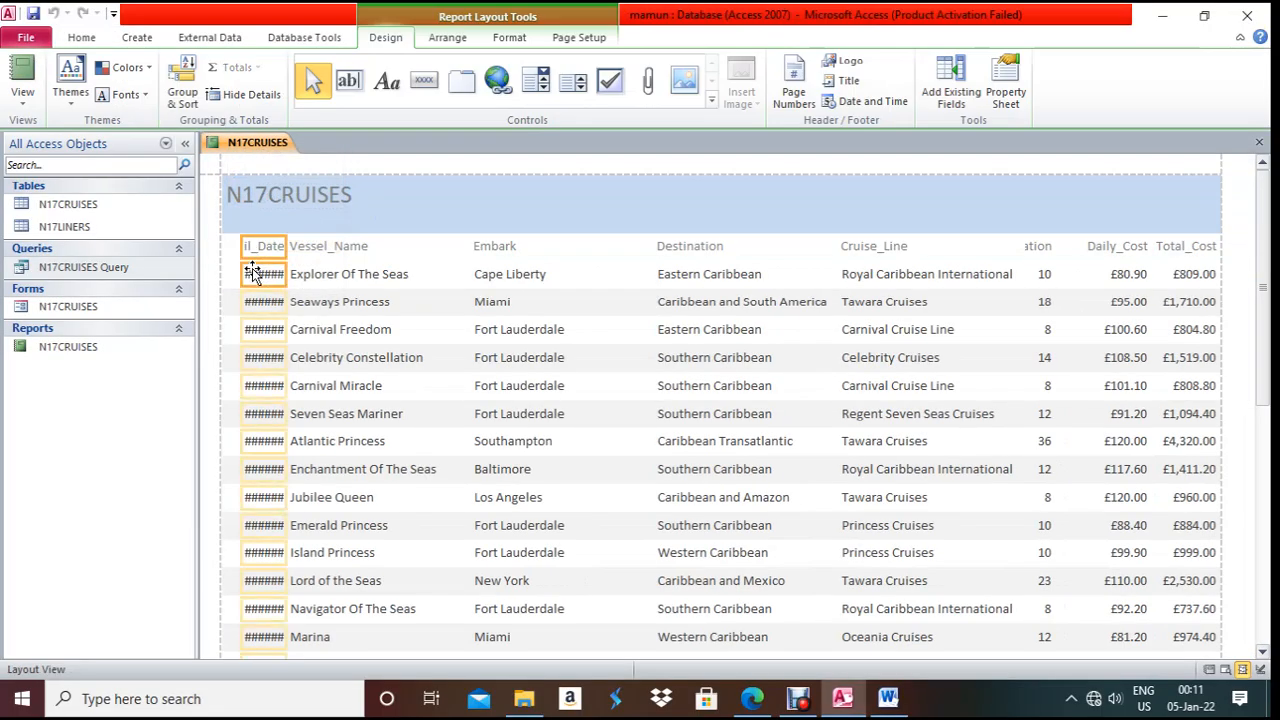
drag(248, 247, 296, 221)
click(300, 225)
click(304, 246)
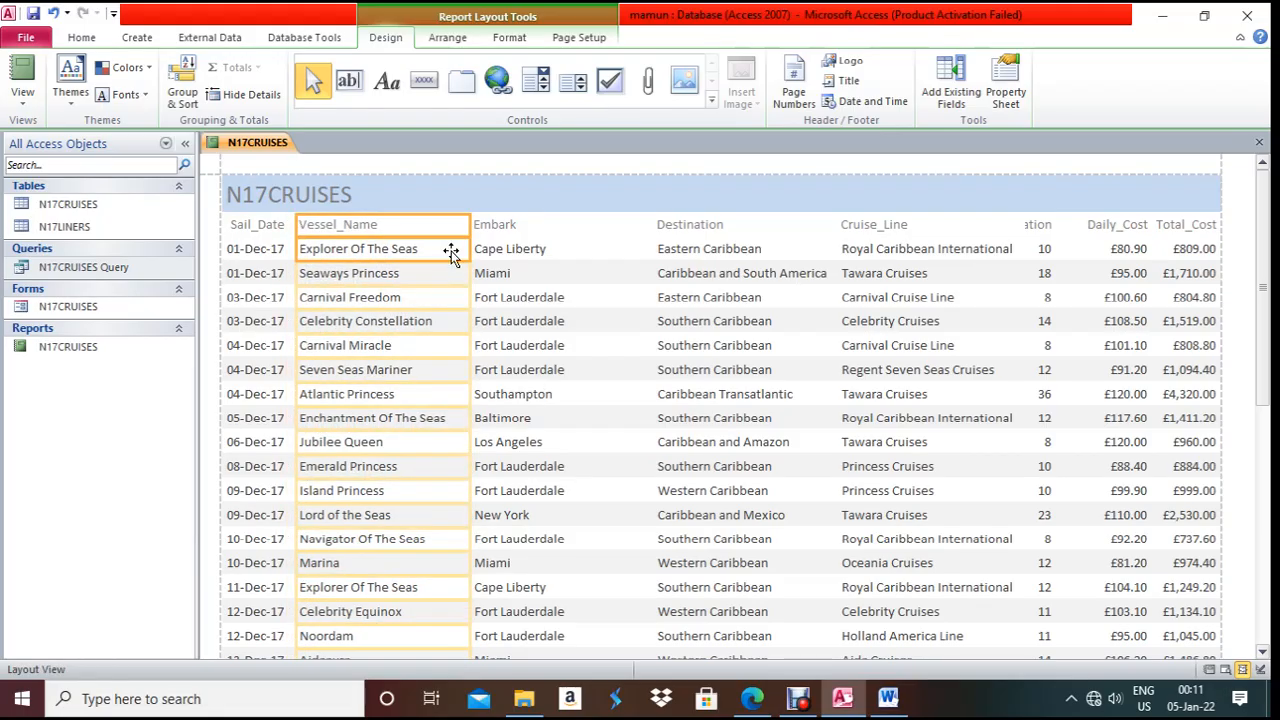
drag(465, 223, 448, 223)
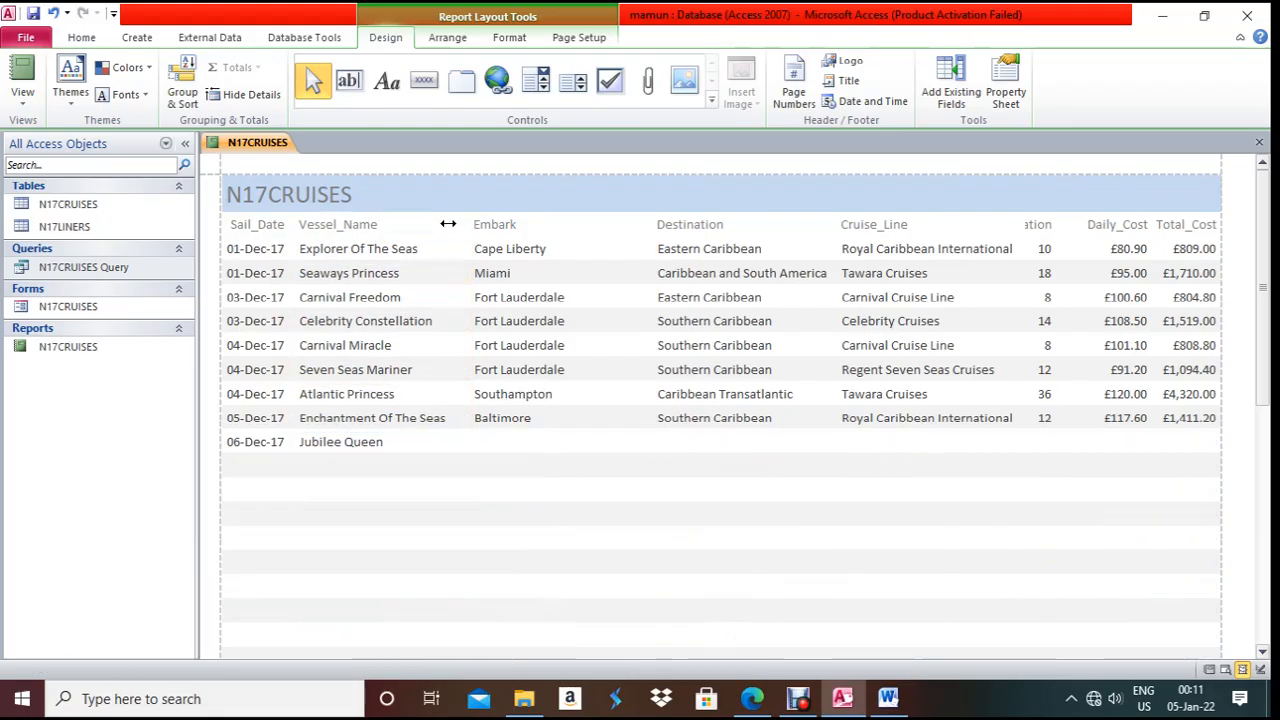
click(490, 224)
click(496, 252)
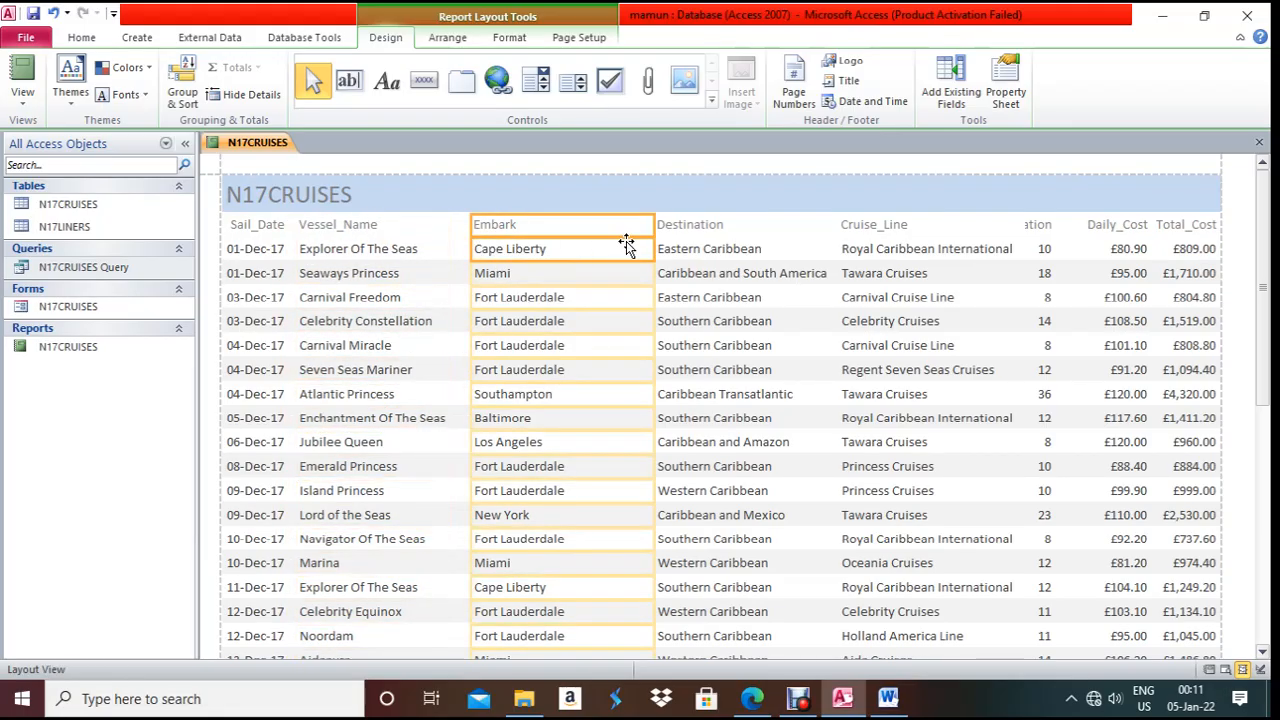
drag(651, 223, 587, 231)
- Resize the Destination, Cruise_Line and Duration columns to fit their contents
click(701, 223)
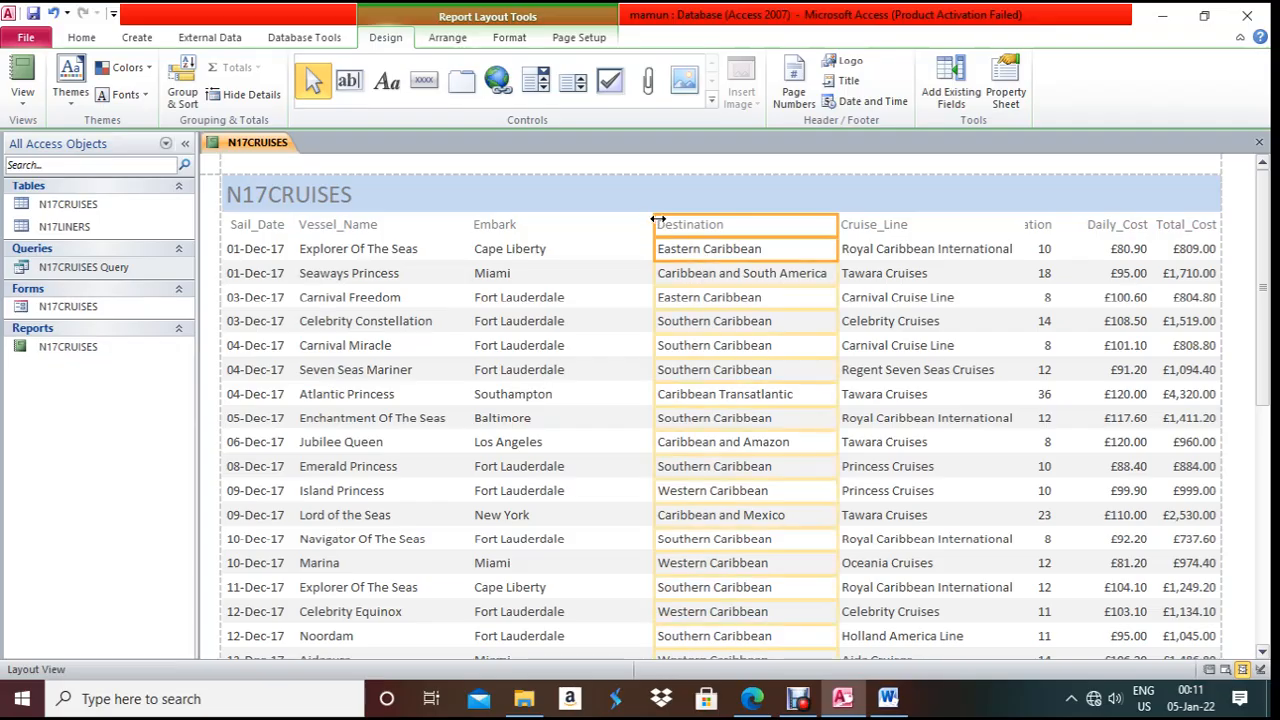
drag(660, 222, 586, 230)
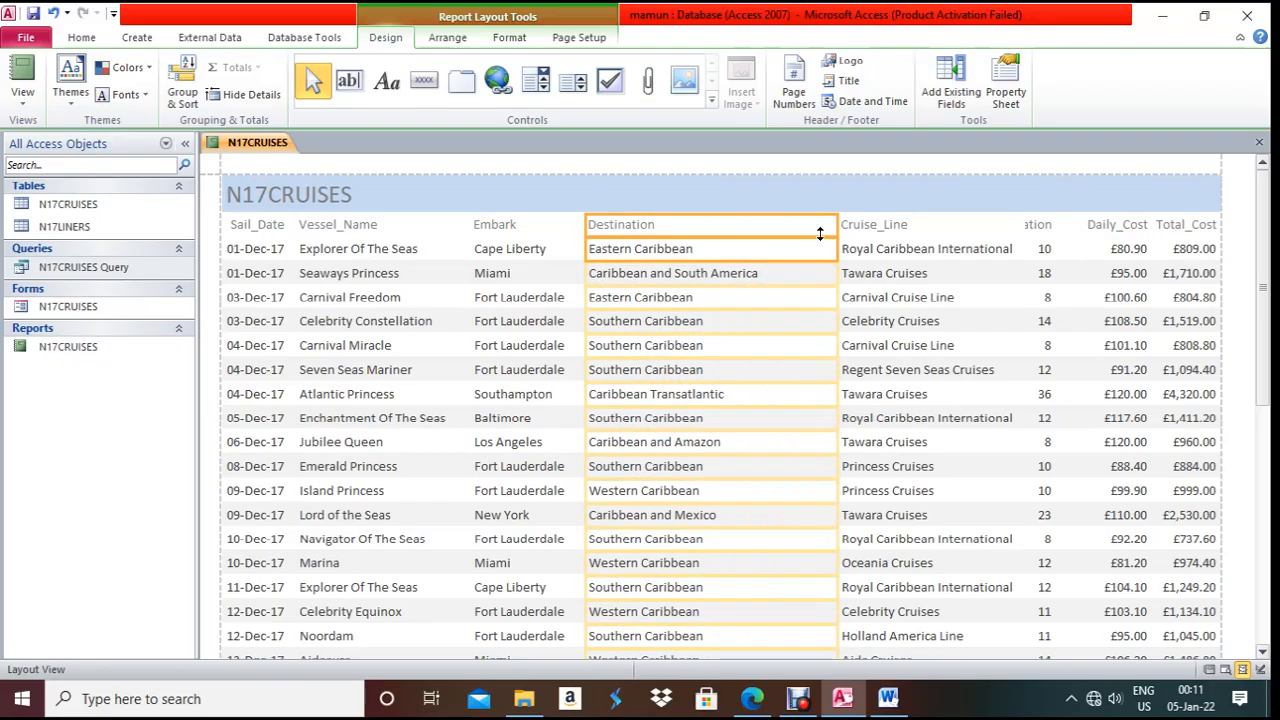
drag(842, 230, 765, 230)
click(857, 222)
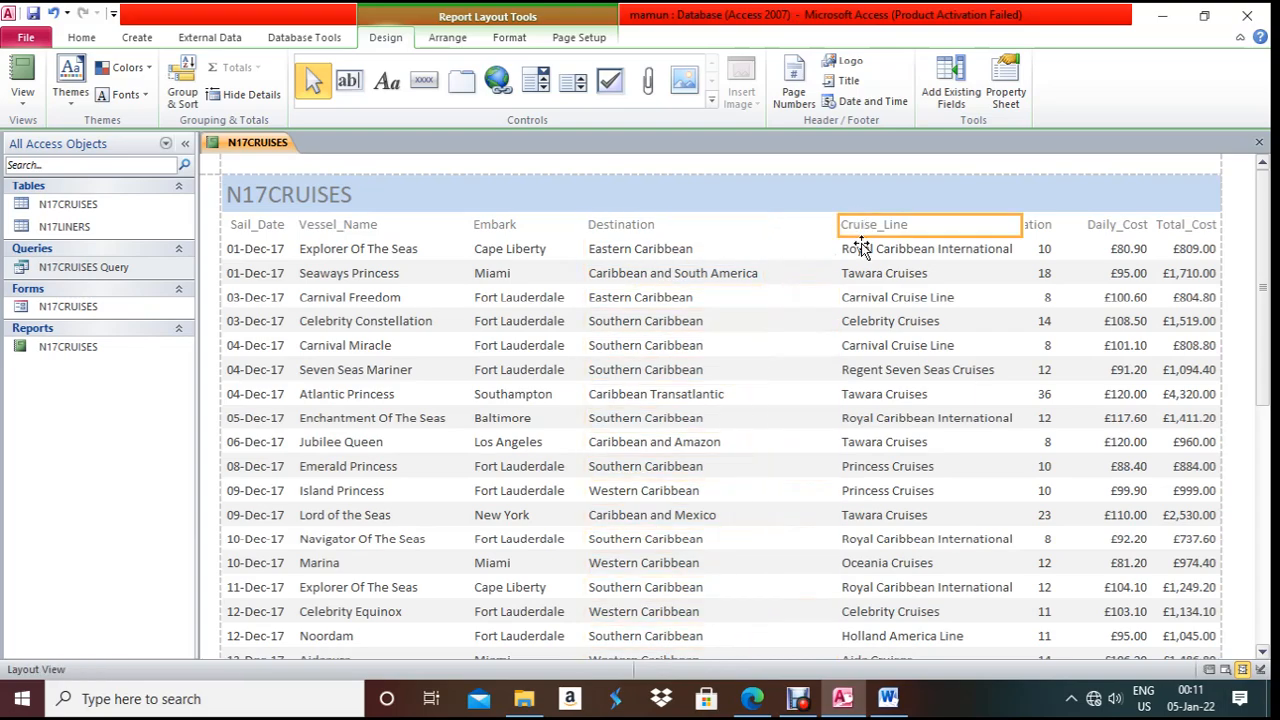
drag(848, 224, 767, 225)
drag(1022, 224, 966, 228)
click(1037, 224)
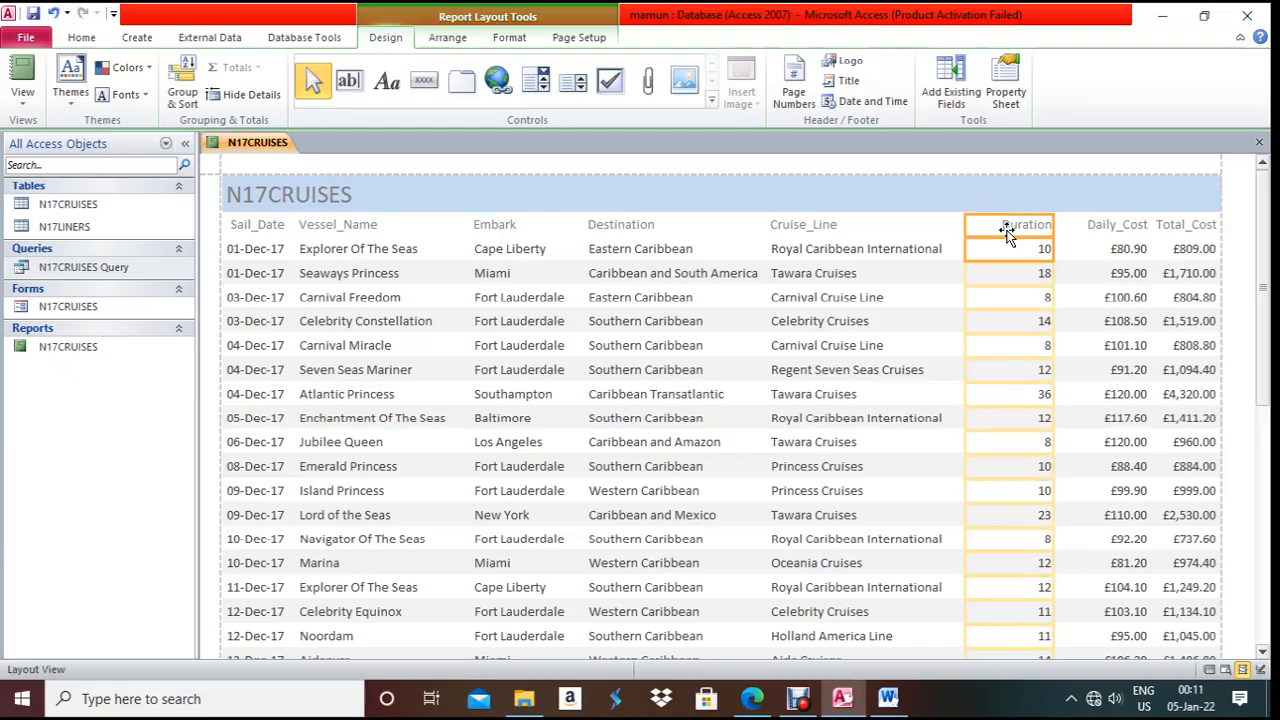
drag(1050, 228, 1022, 226)
- Resize the Daily_Cost and Total_Cost columns, then bring the exam paper forward
click(1100, 232)
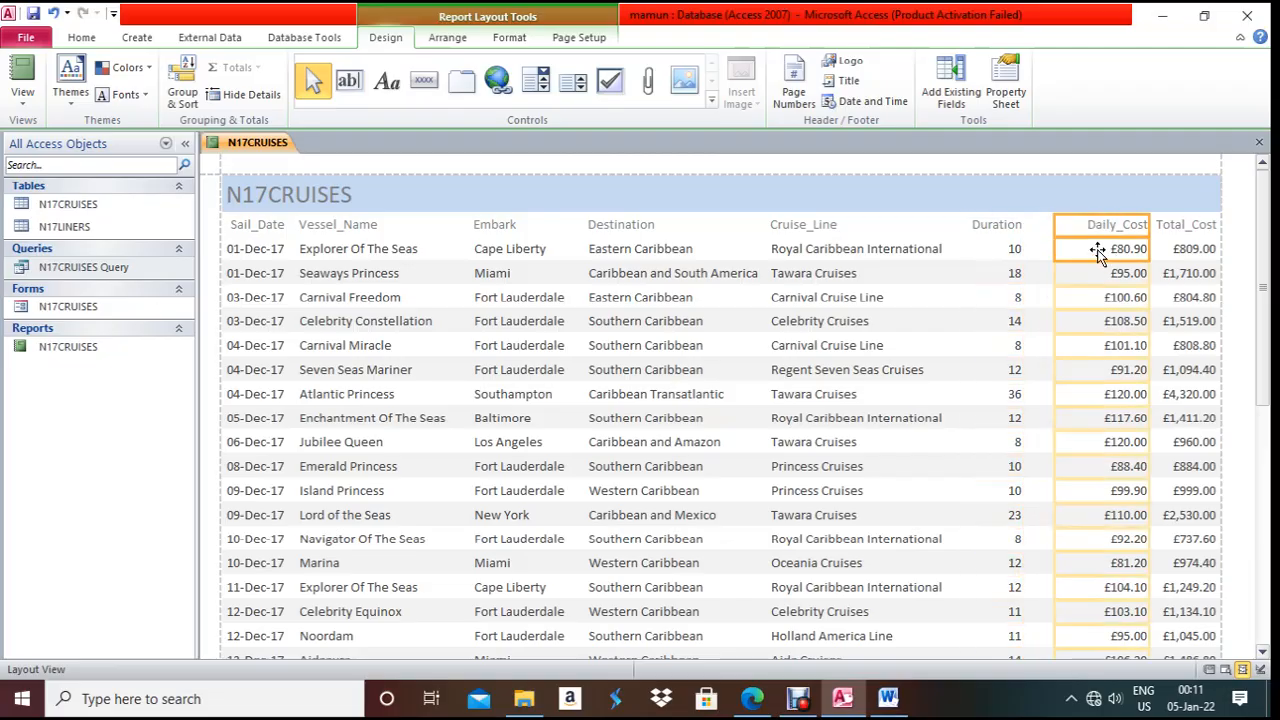
drag(1062, 228, 1040, 228)
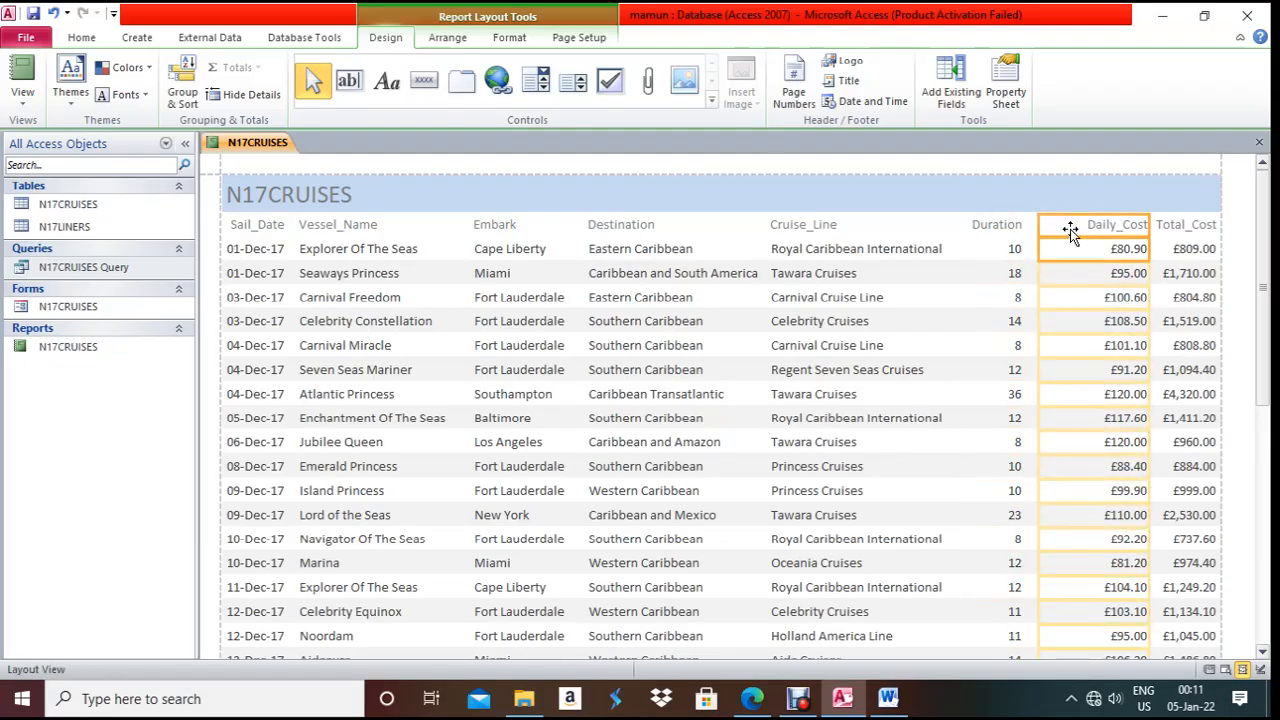
drag(1155, 227, 1122, 228)
click(1189, 228)
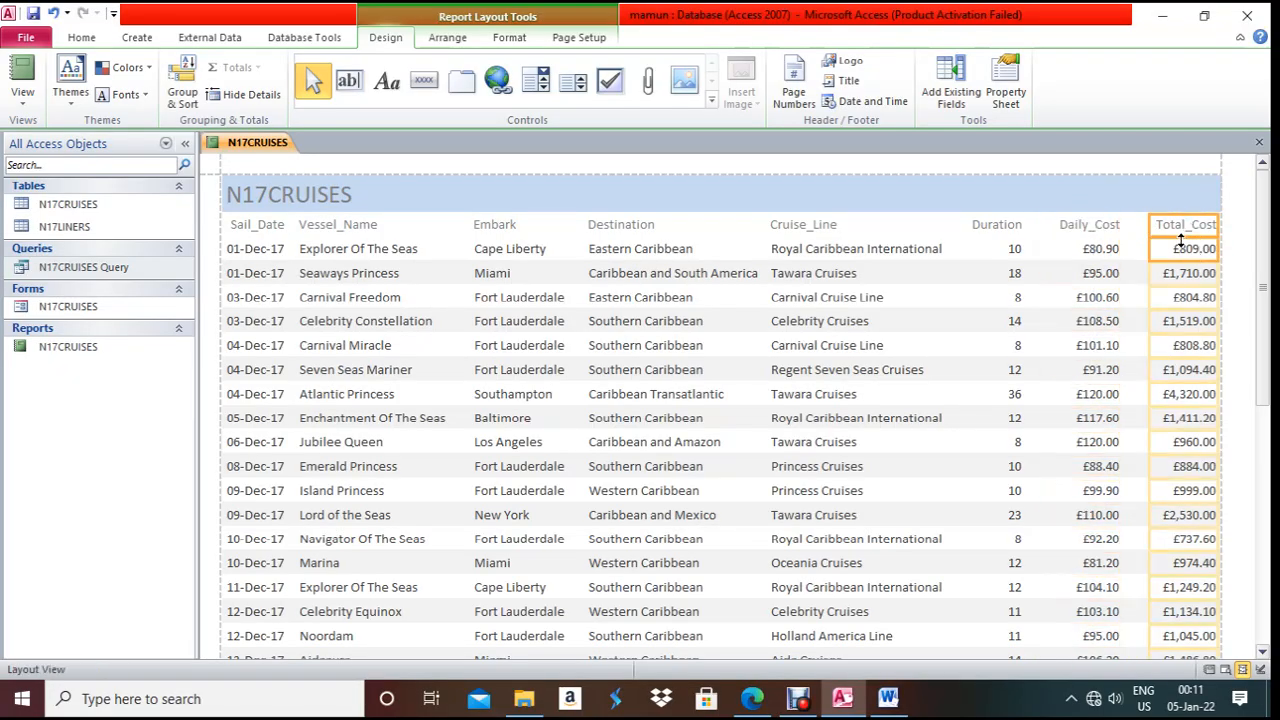
drag(1159, 225, 1134, 225)
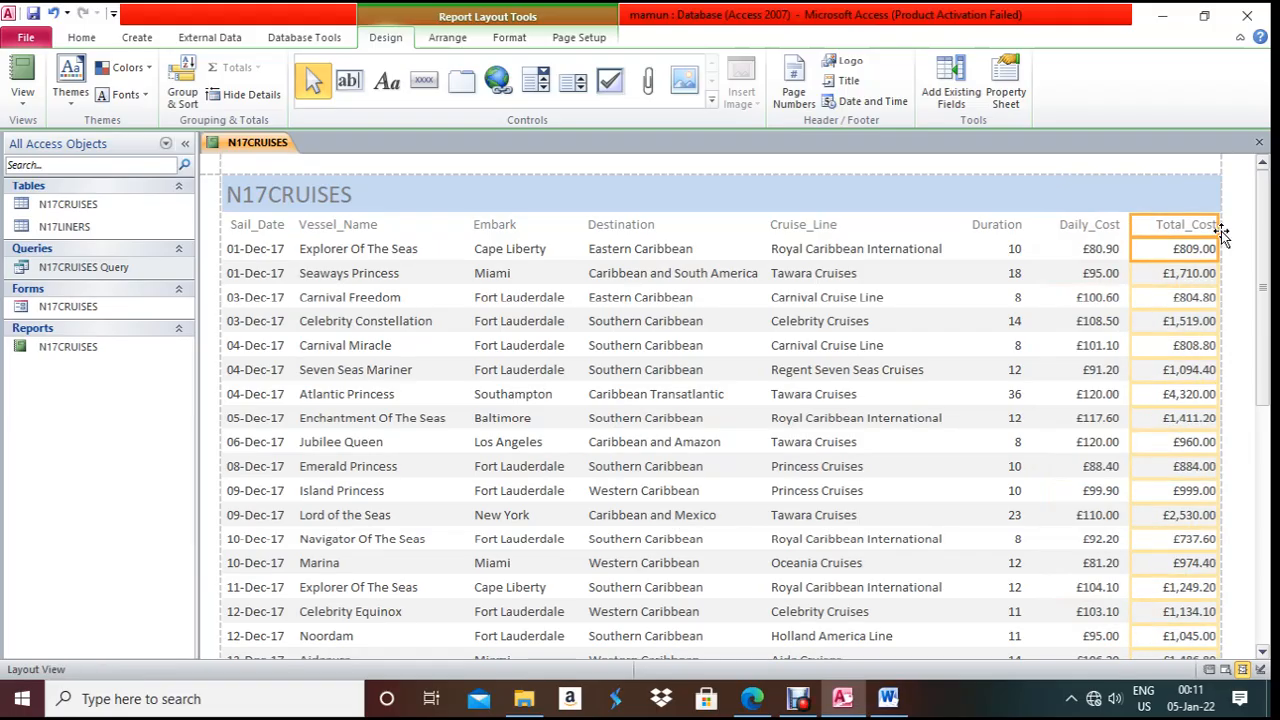
drag(1225, 231, 1216, 229)
scroll(1040, 420, down, 2)
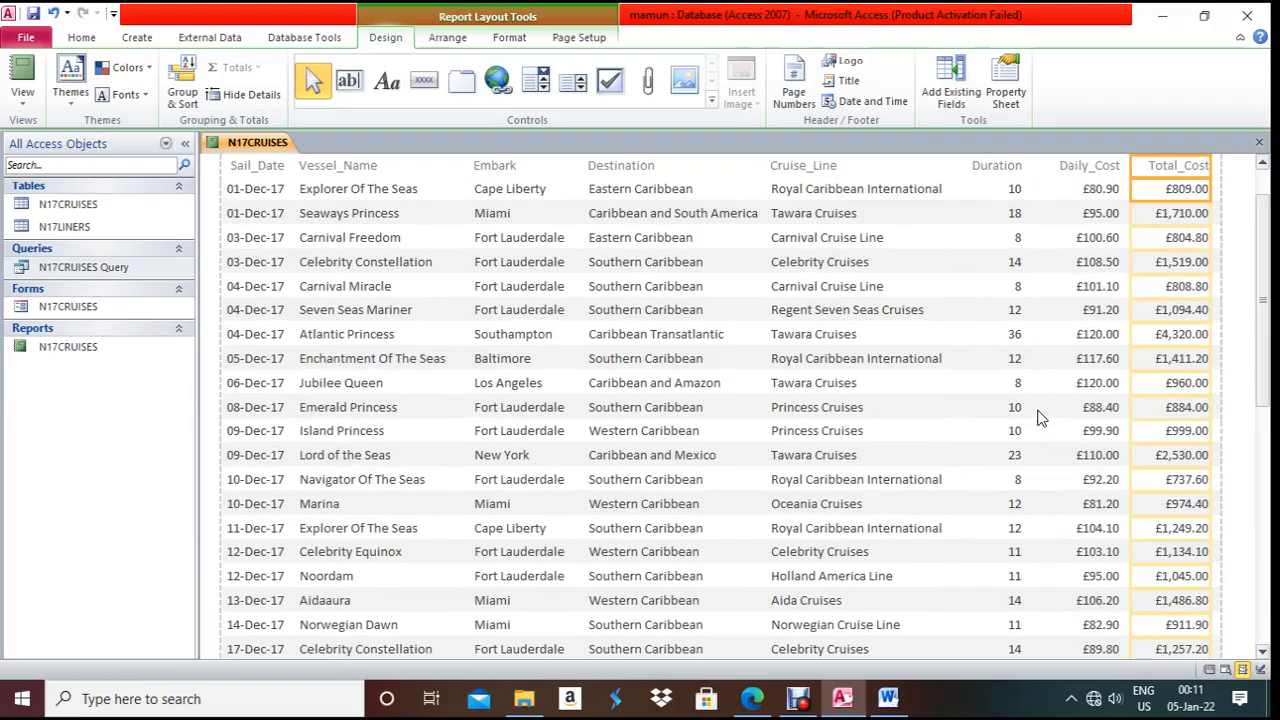
click(752, 698)
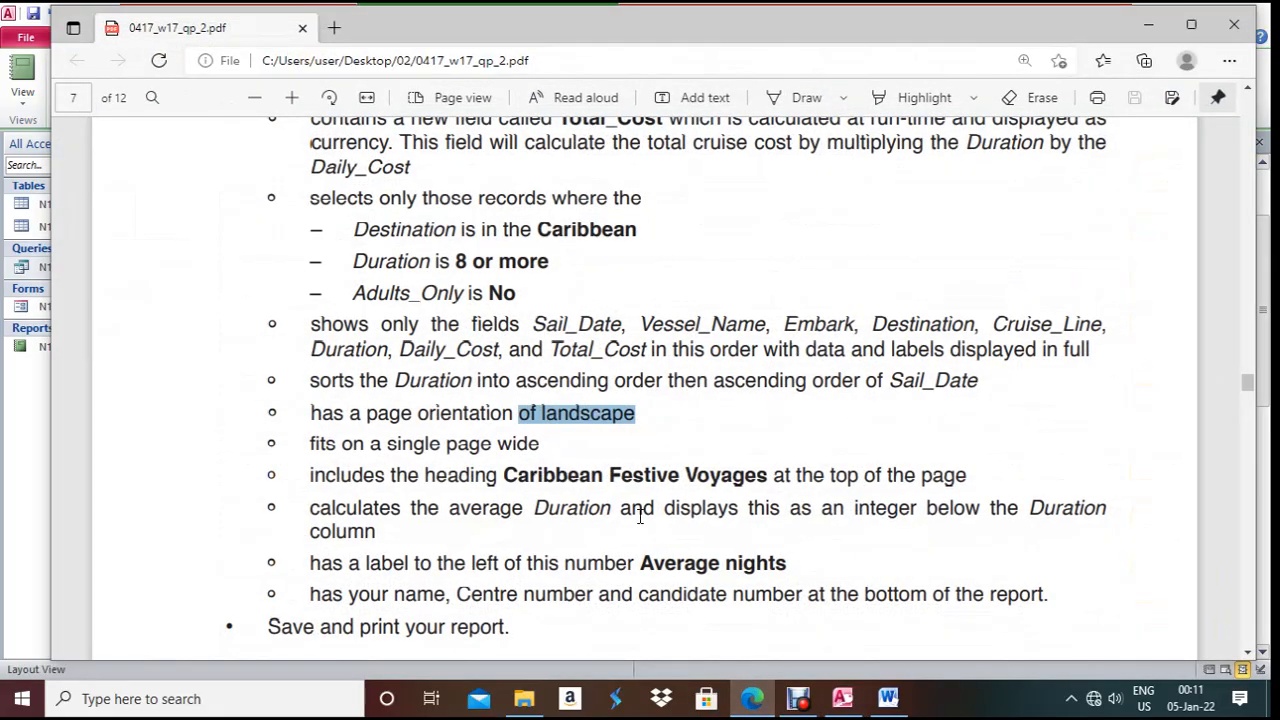
- Copy 'Caribbean Festive Voyages' from the paper and paste it over the report title in Design View
scroll(640, 516, down, 1)
drag(487, 388, 767, 398)
key(ctrl+c)
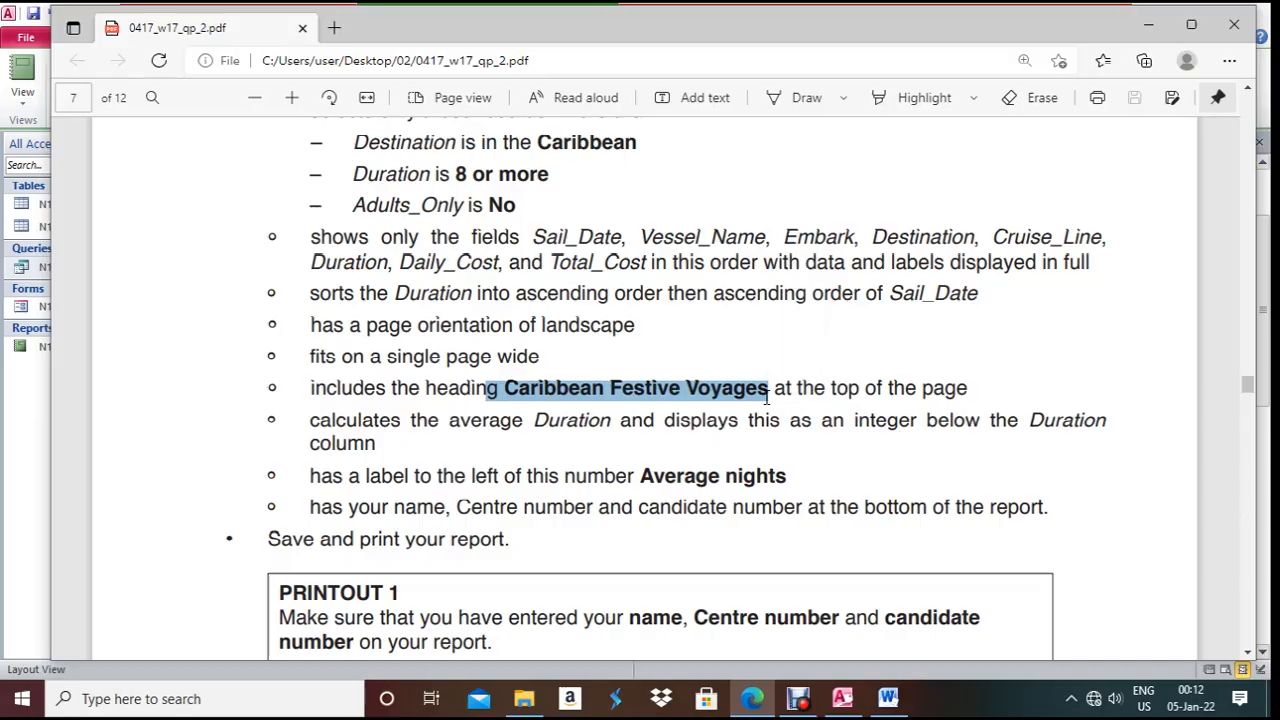
key(alt+Tab)
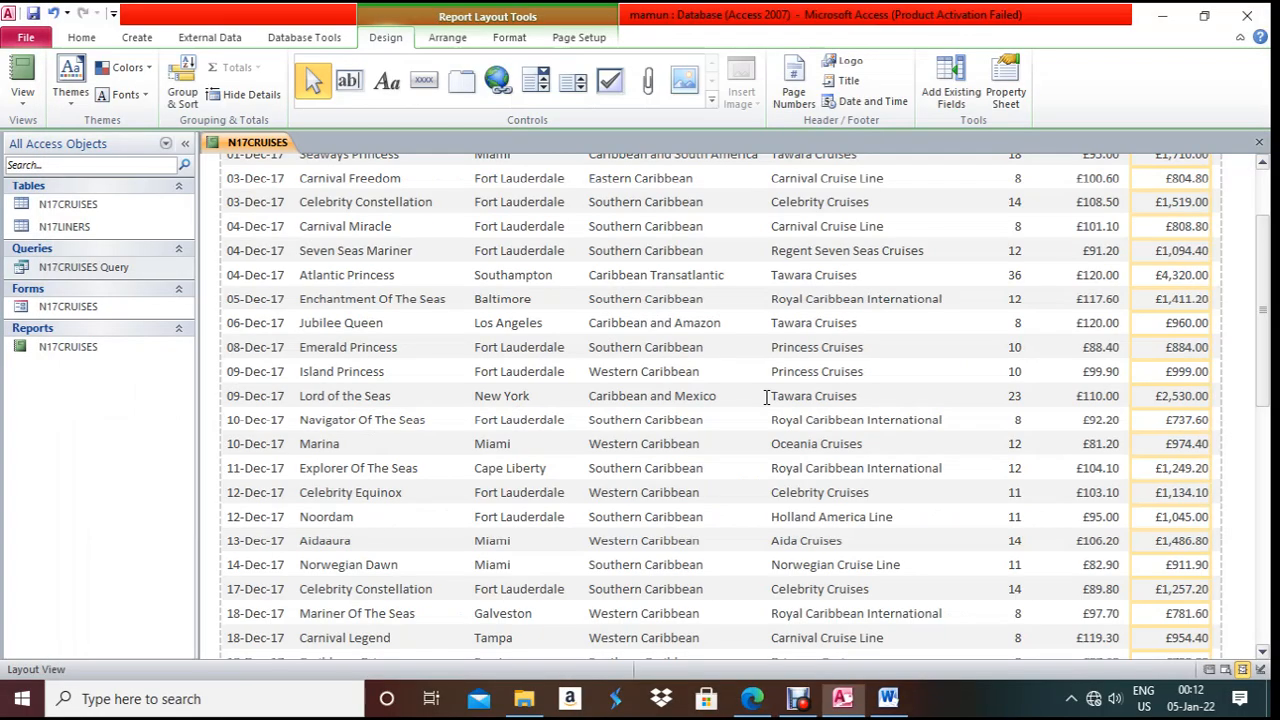
right_click(244, 137)
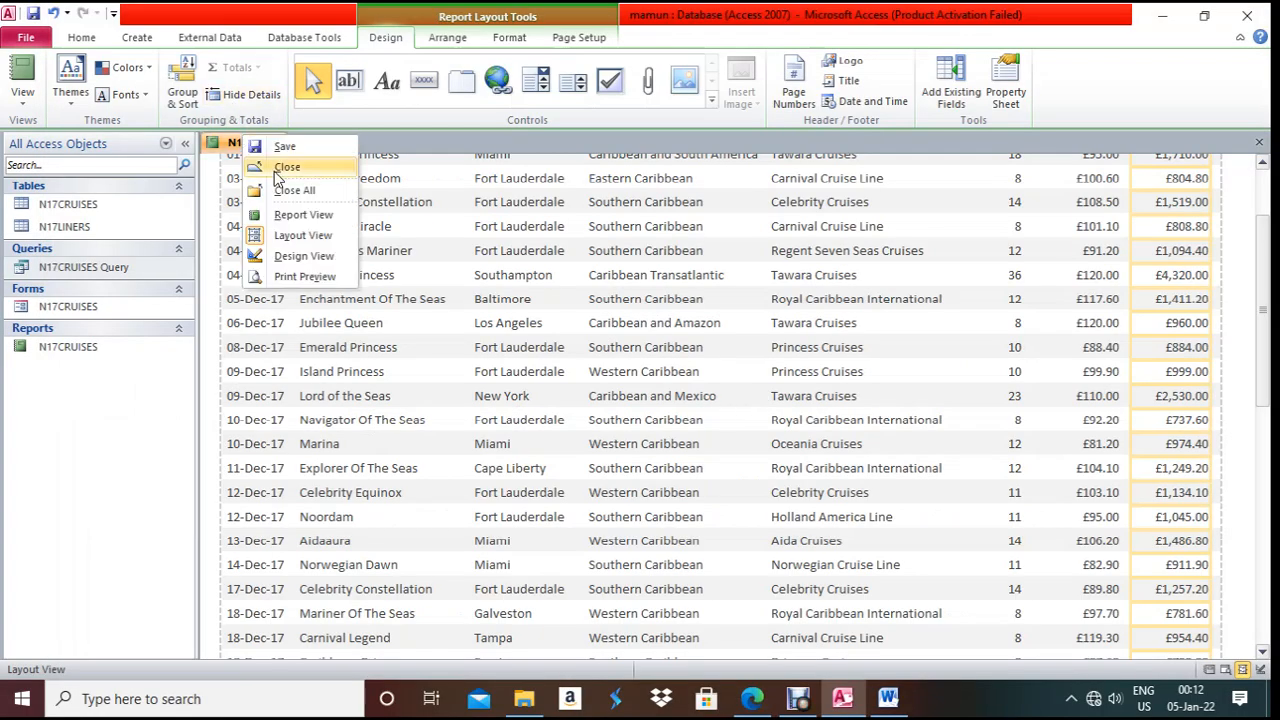
click(303, 255)
click(340, 212)
click(345, 212)
drag(352, 212, 222, 205)
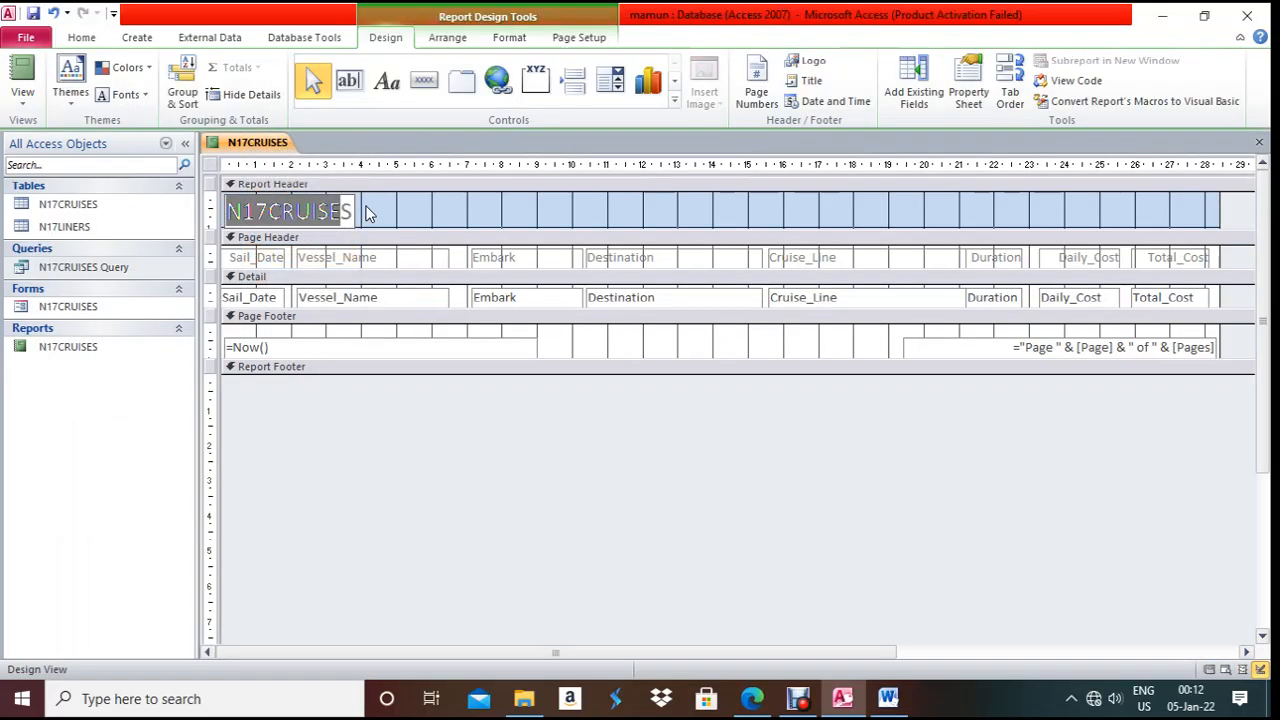
key(ctrl+v)
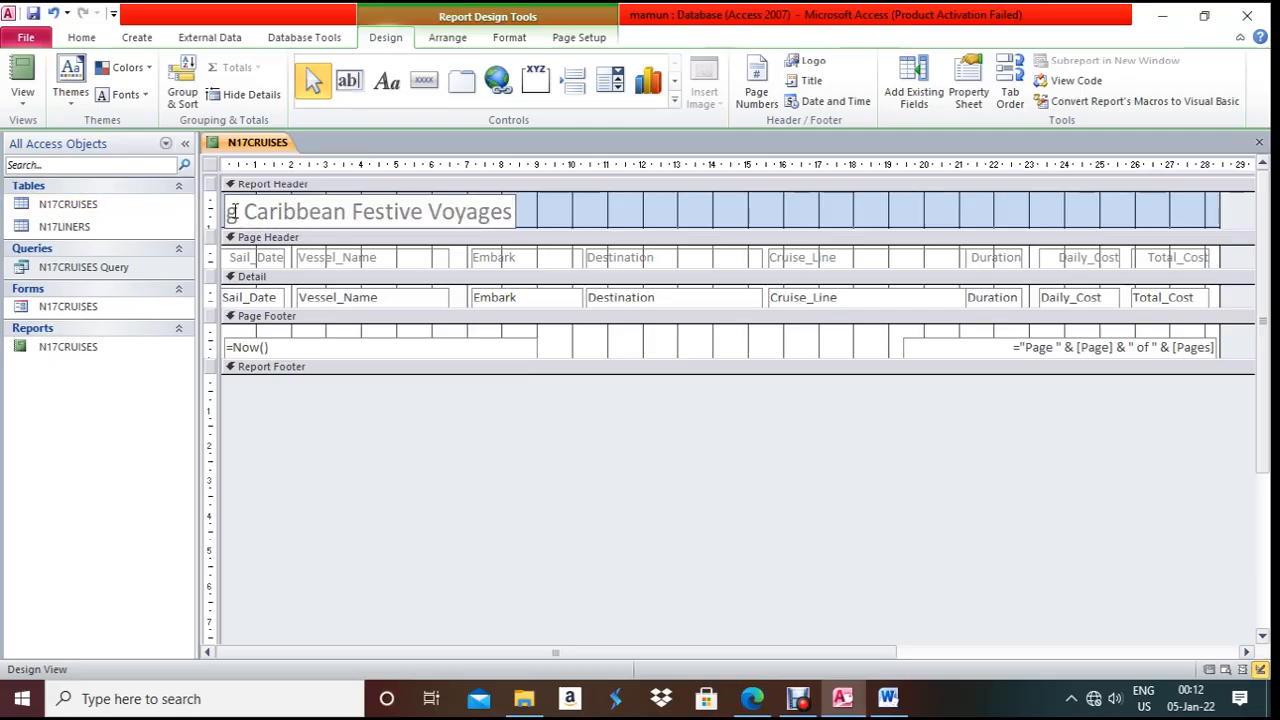
key(BackSpace)
key(BackSpace)
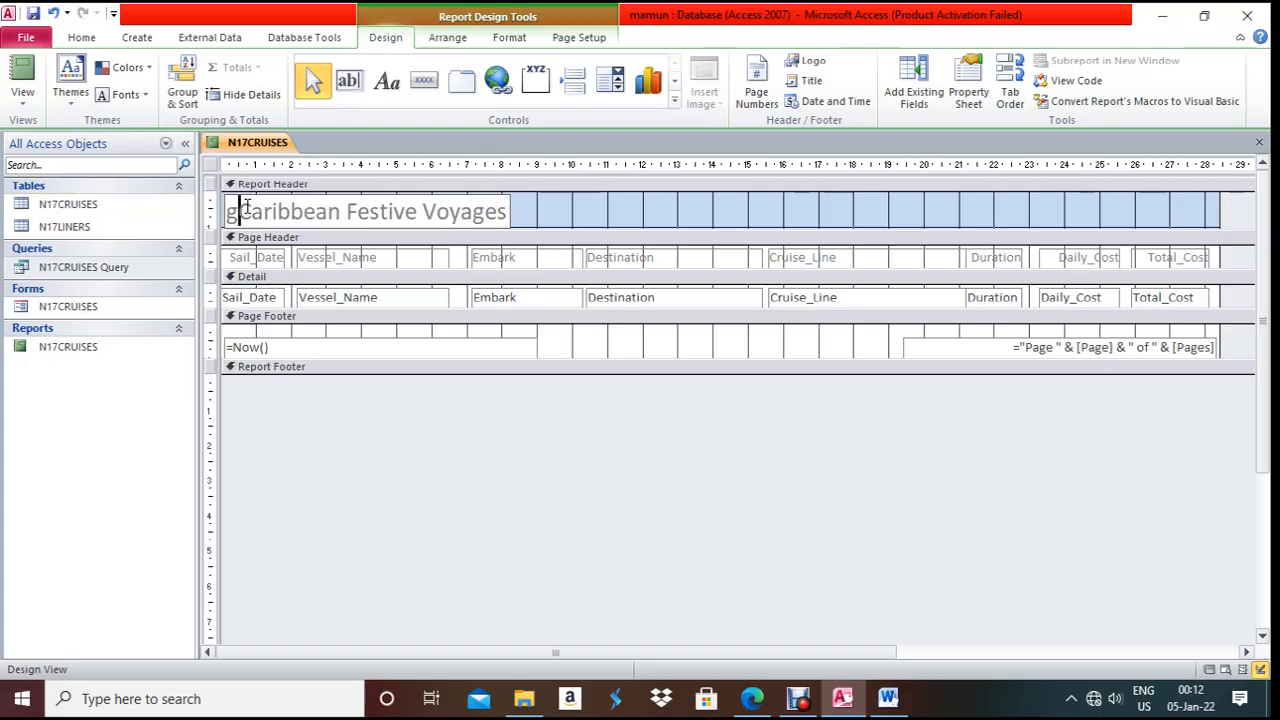
- Recheck the paper, then switch the report back to Layout View
key(alt+Tab)
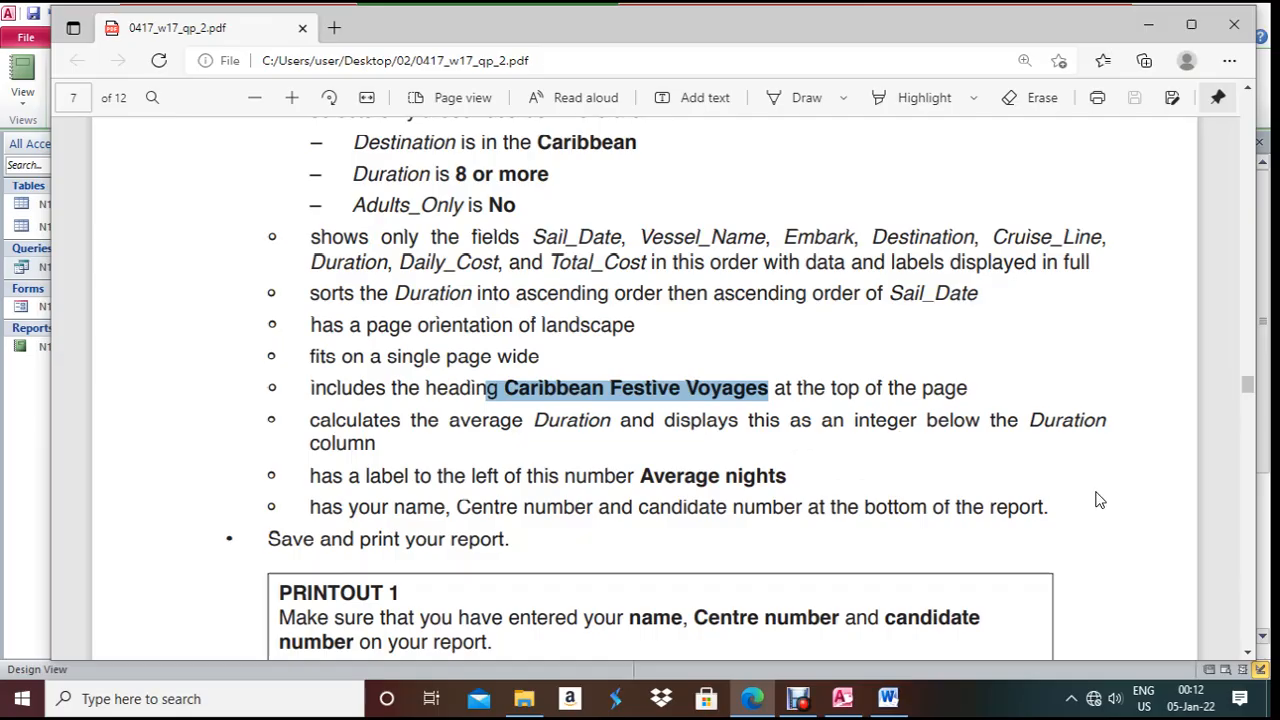
key(alt+Tab)
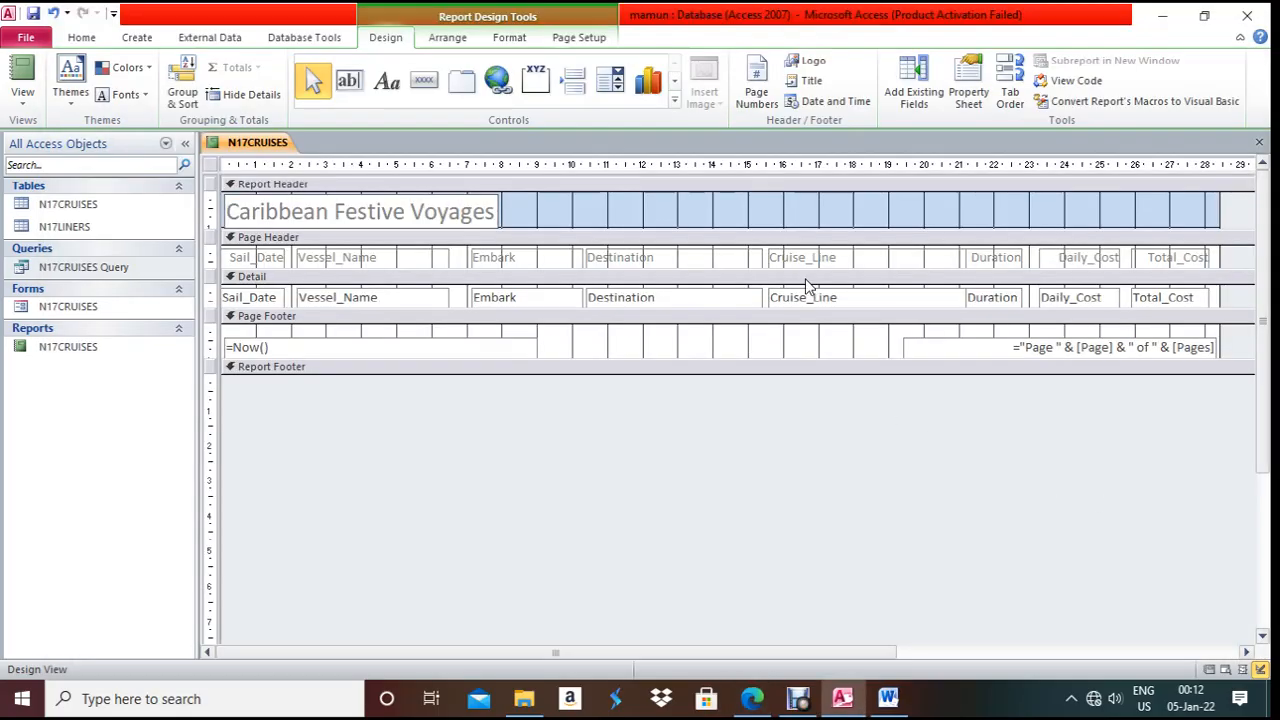
right_click(234, 142)
click(285, 238)
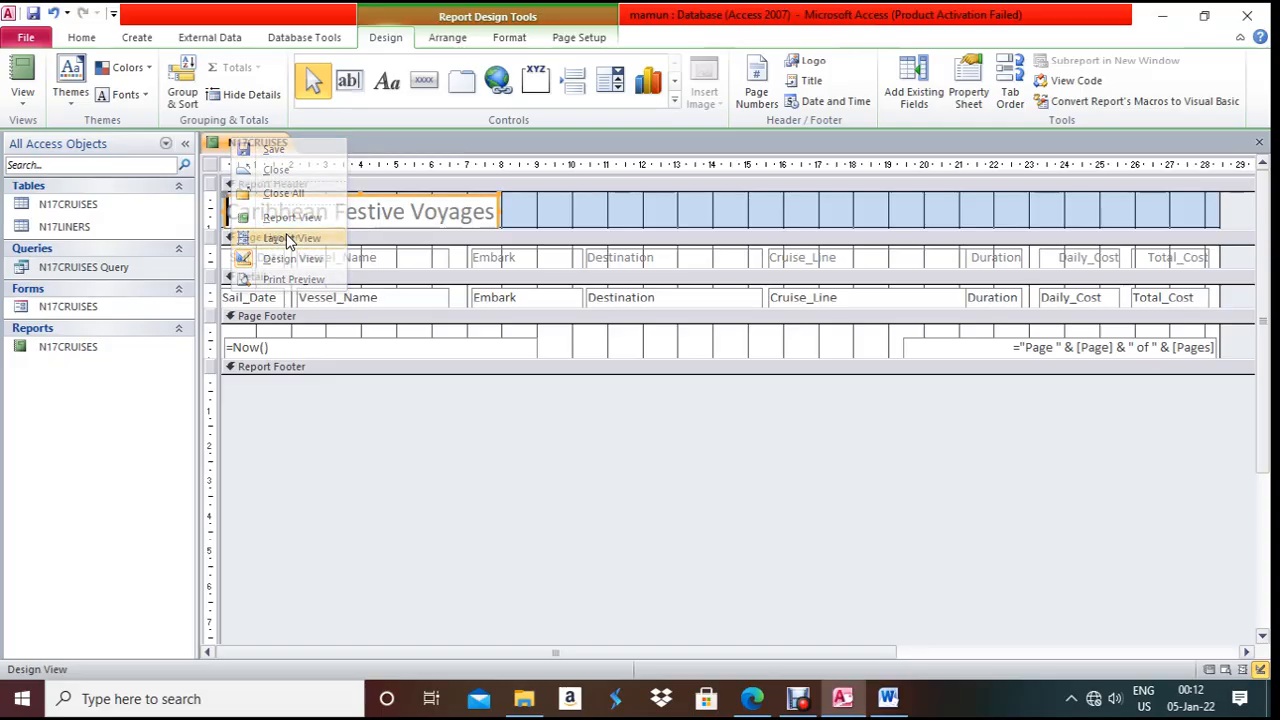
- Add an Average total to the Duration column and note the paper's integer display requirement
click(1014, 250)
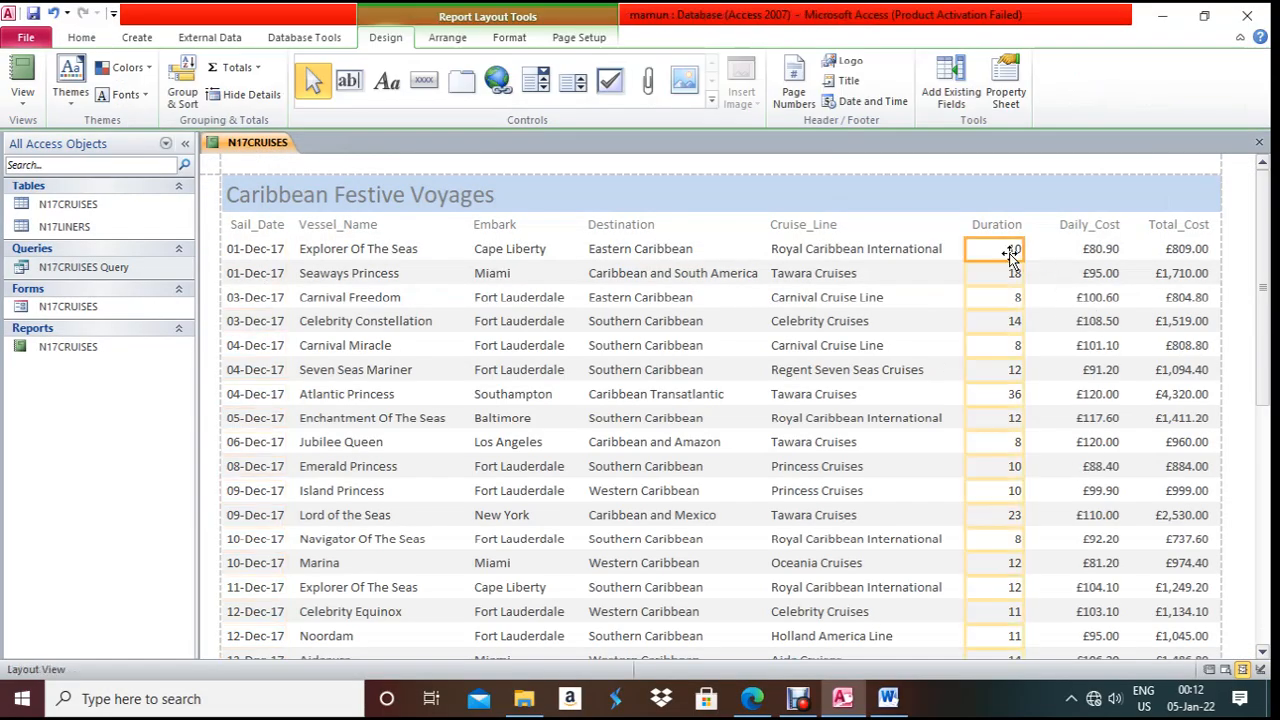
click(254, 70)
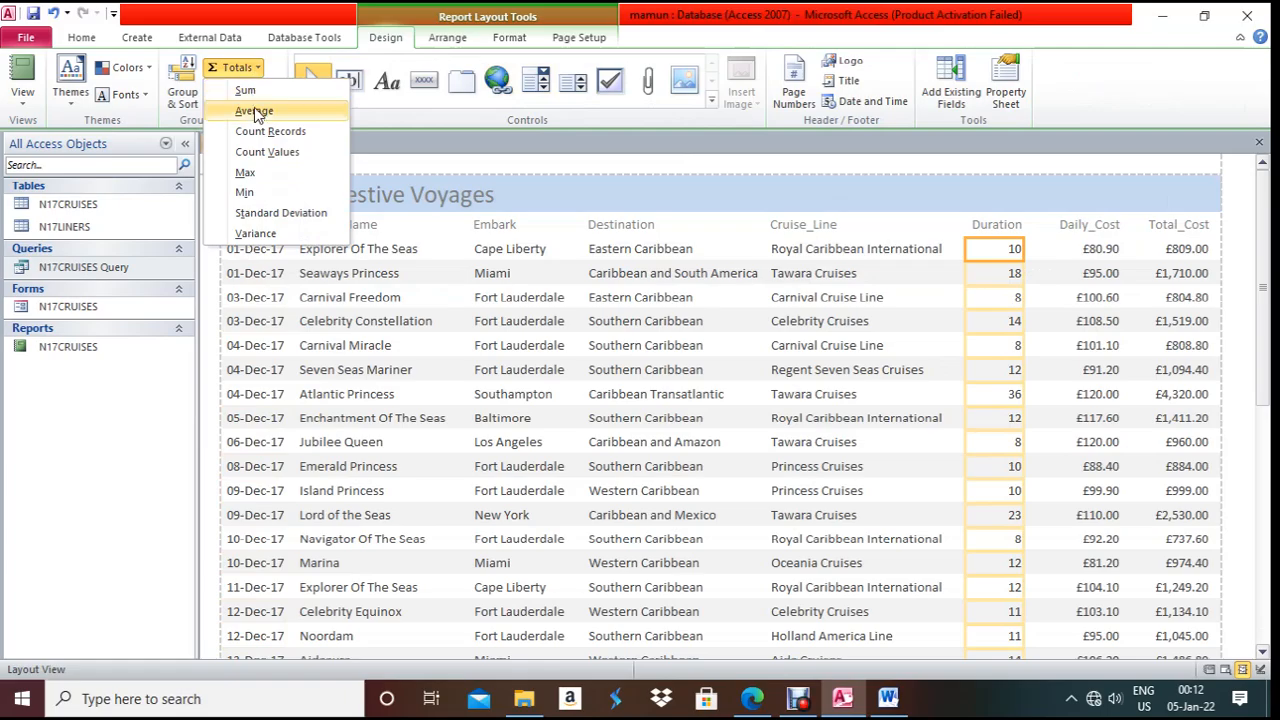
click(254, 111)
scroll(770, 492, down, 15)
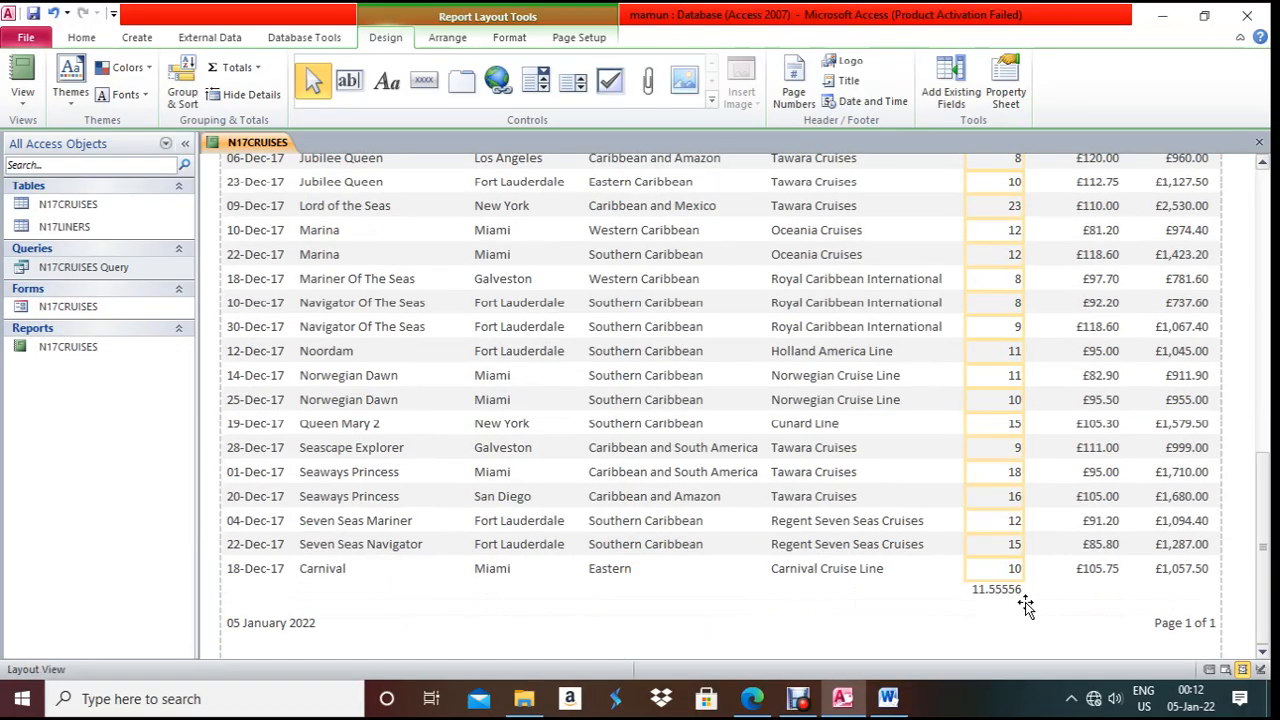
key(alt+Tab)
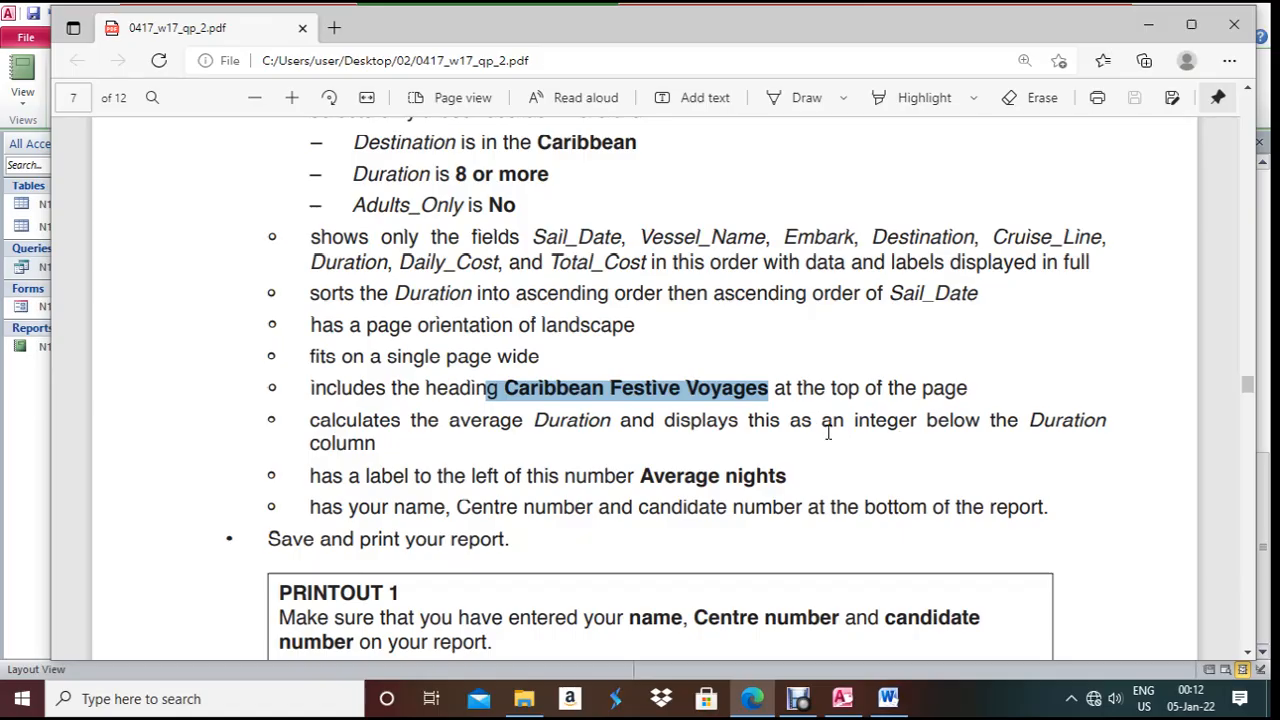
drag(683, 421, 1024, 441)
key(alt+Tab)
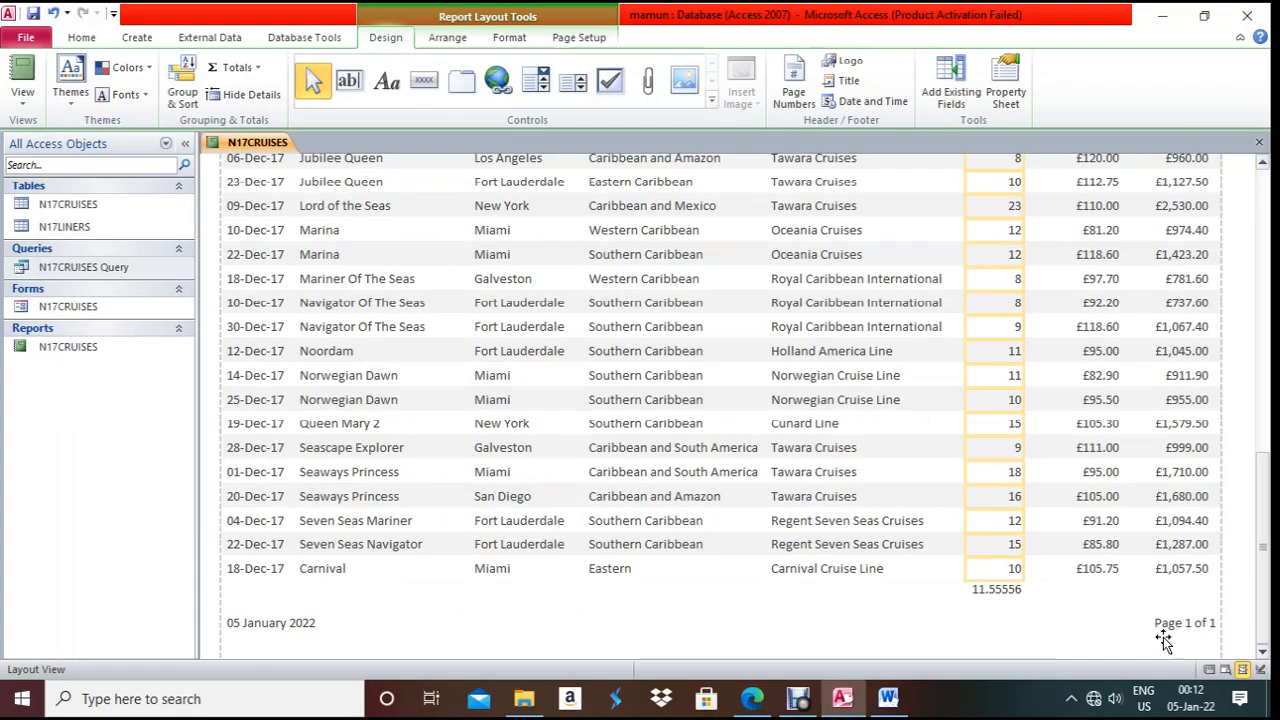
- Give the Duration average box Standard format with 0 decimal places
click(999, 589)
right_click(999, 589)
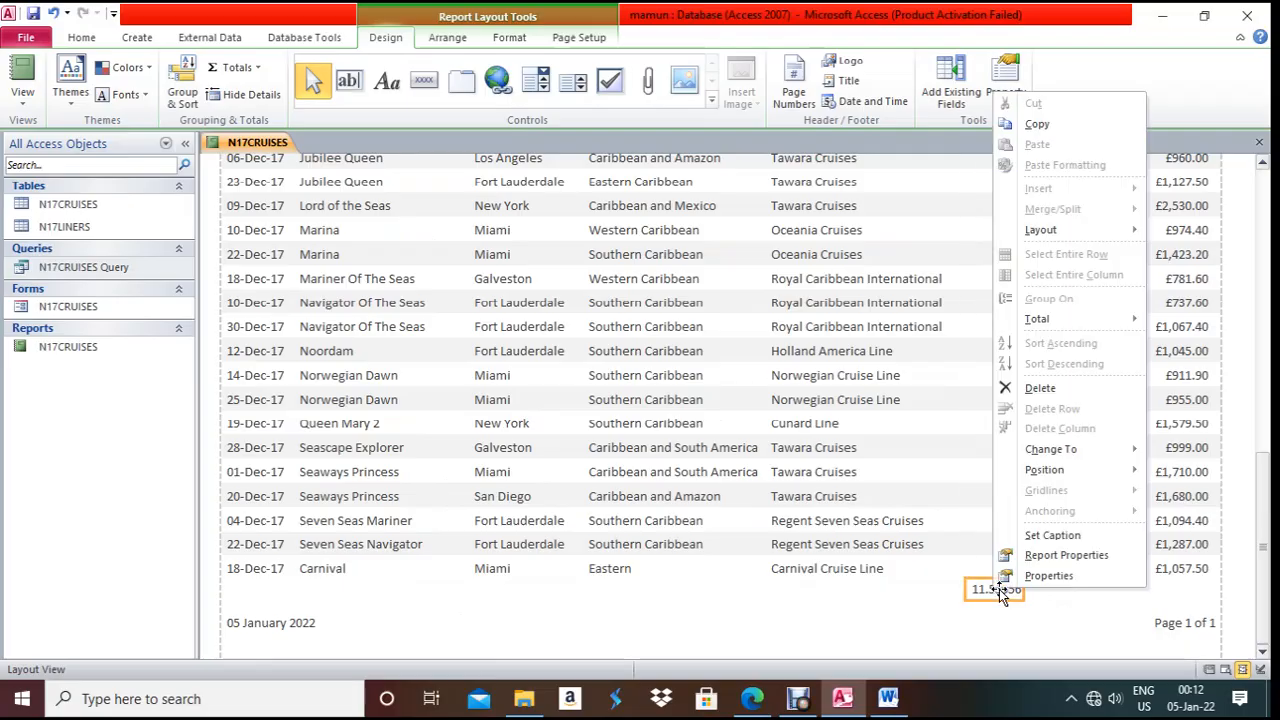
click(1030, 577)
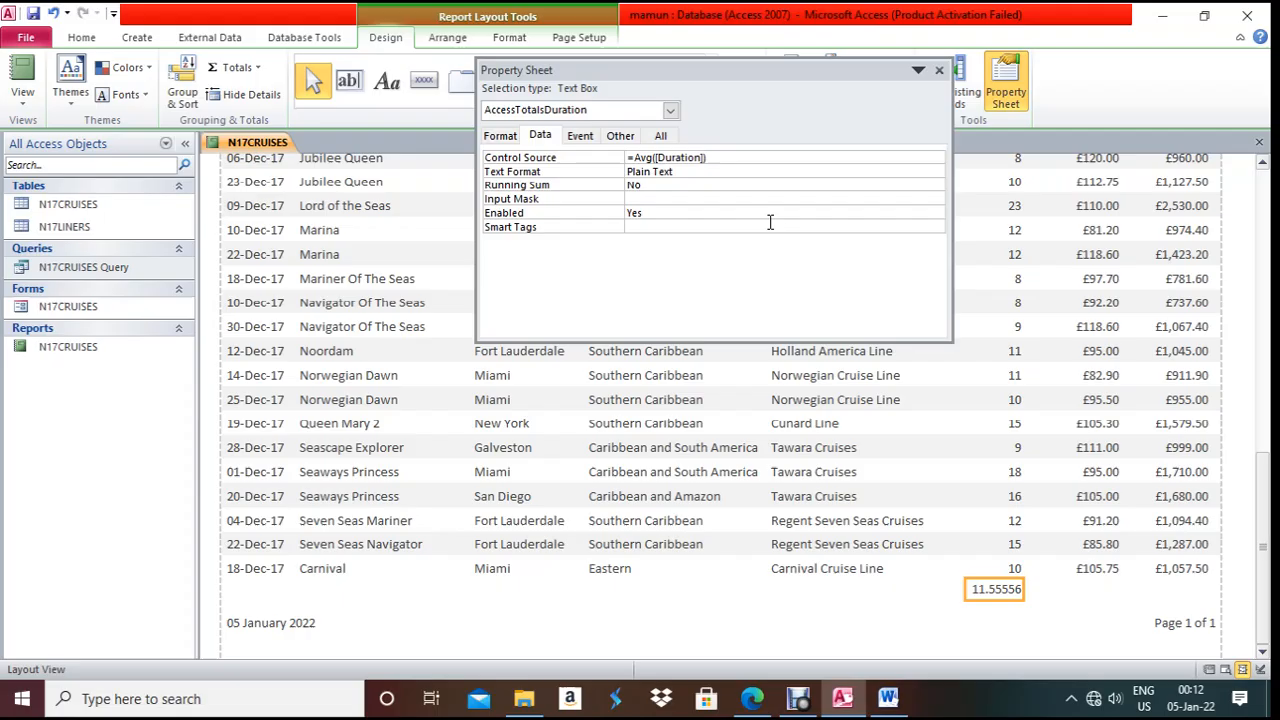
click(503, 135)
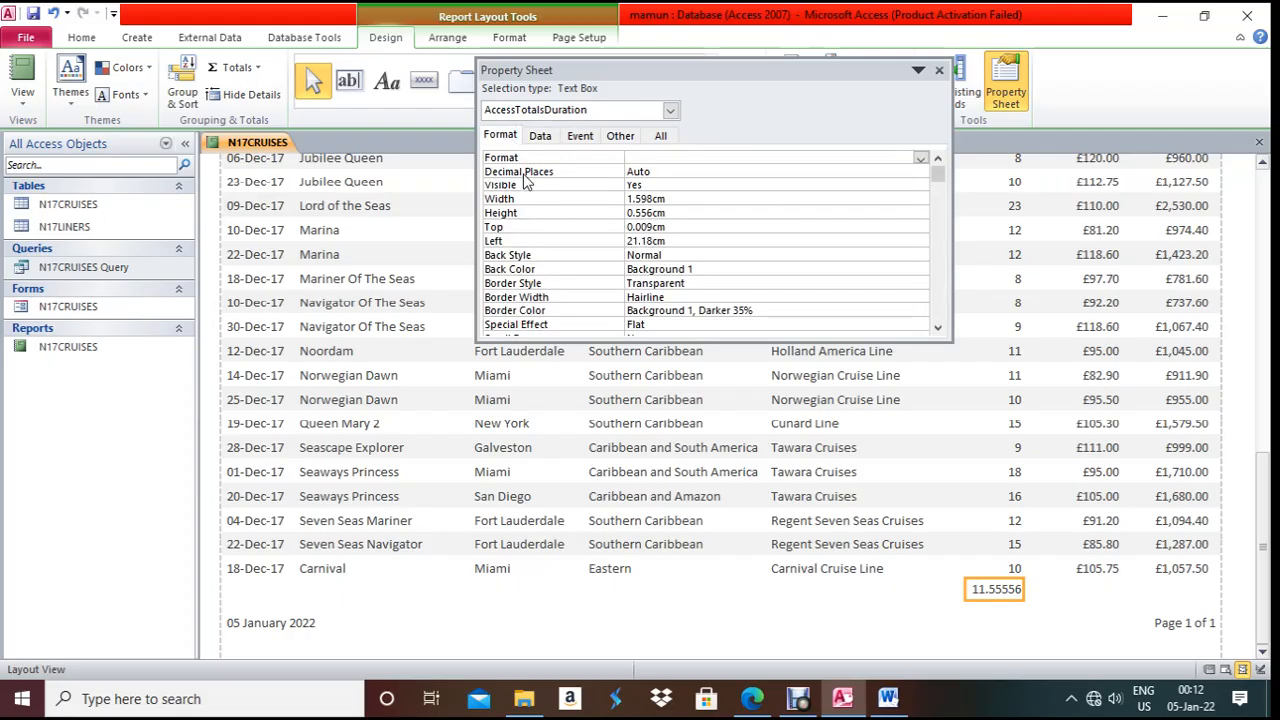
click(918, 158)
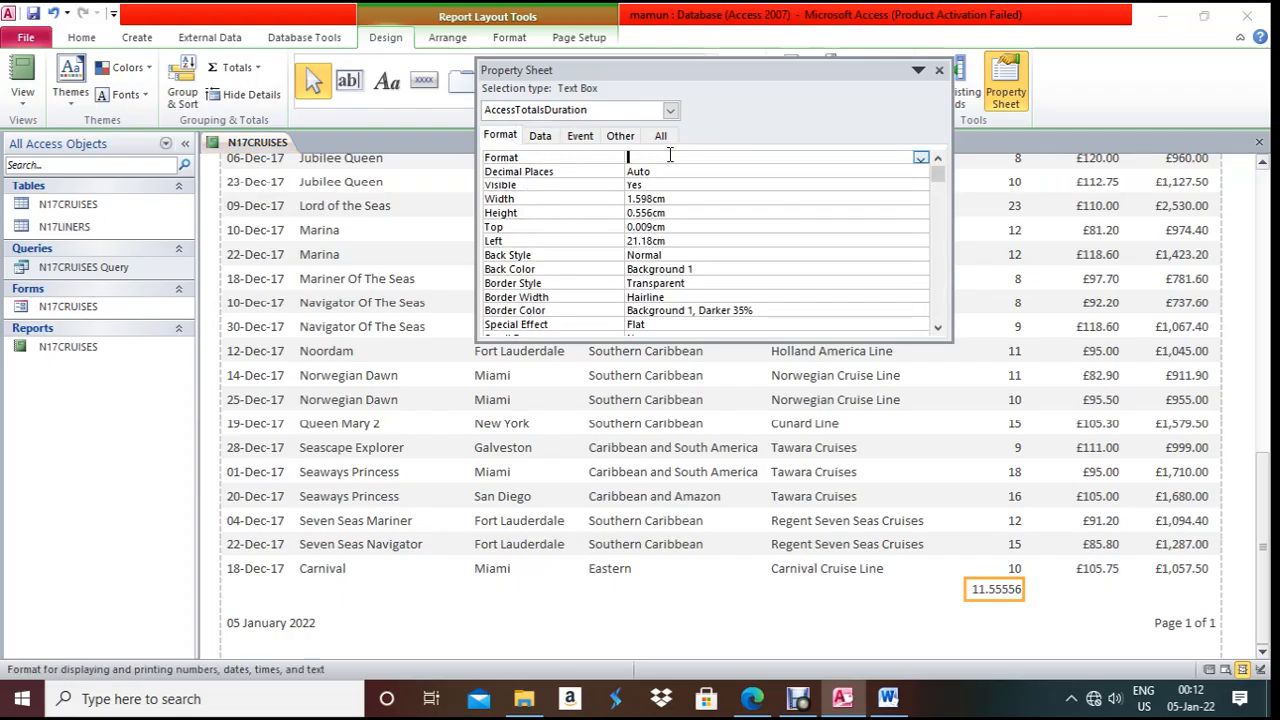
click(921, 159)
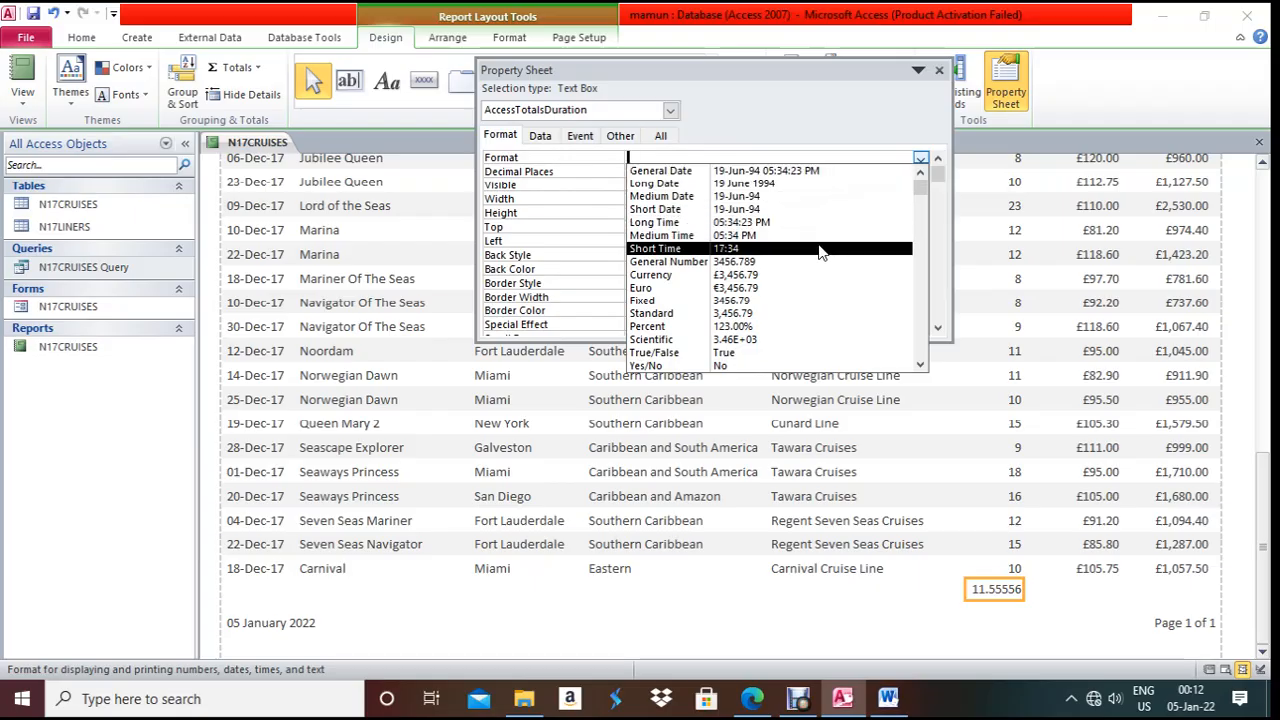
click(766, 312)
click(693, 171)
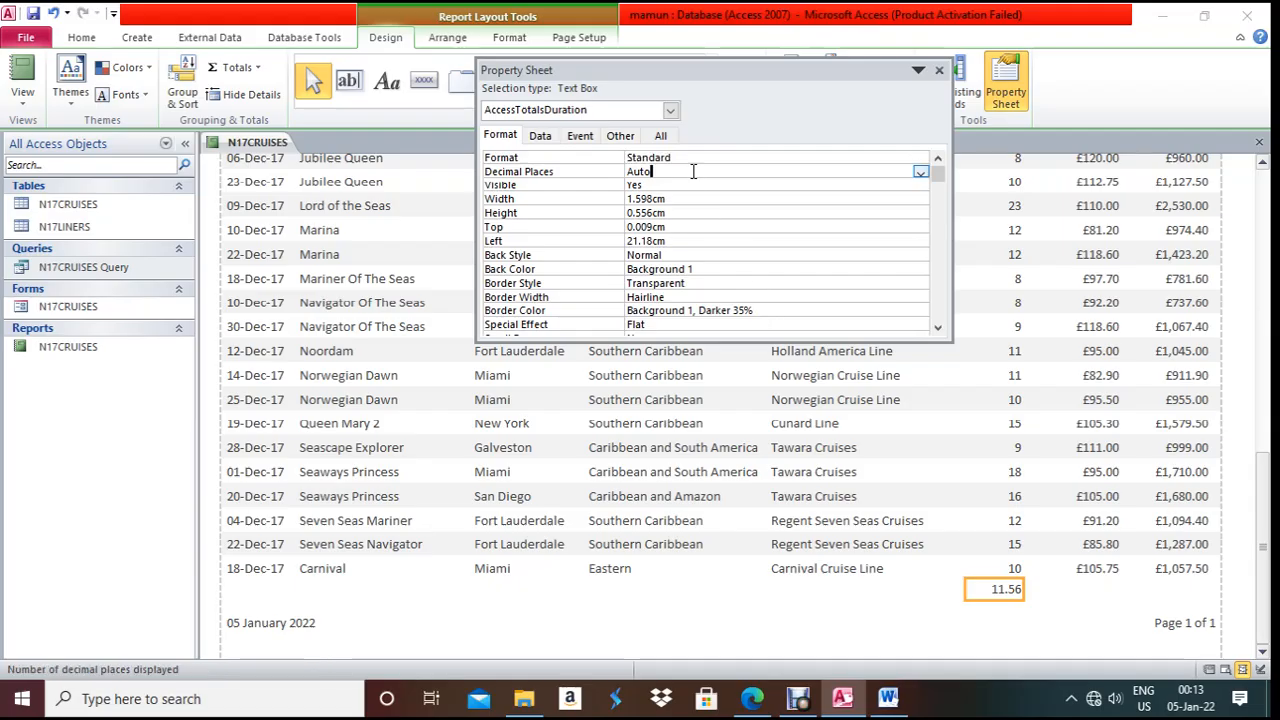
click(922, 171)
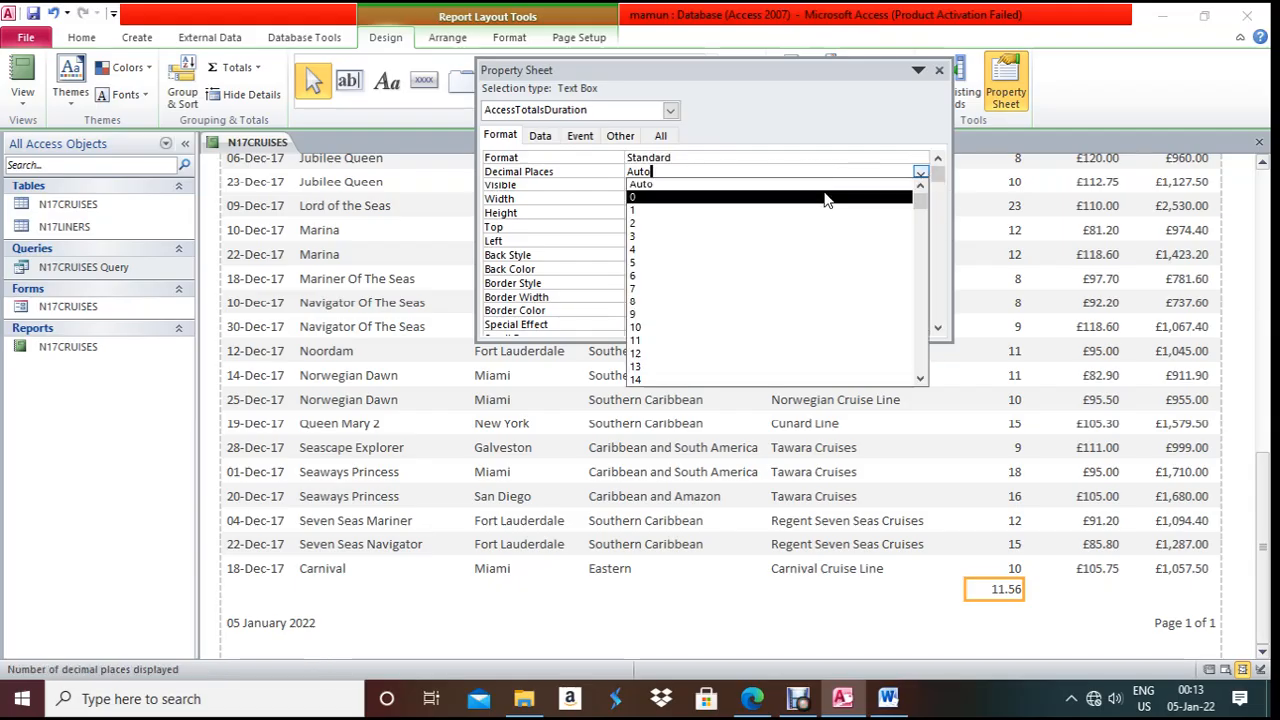
click(828, 195)
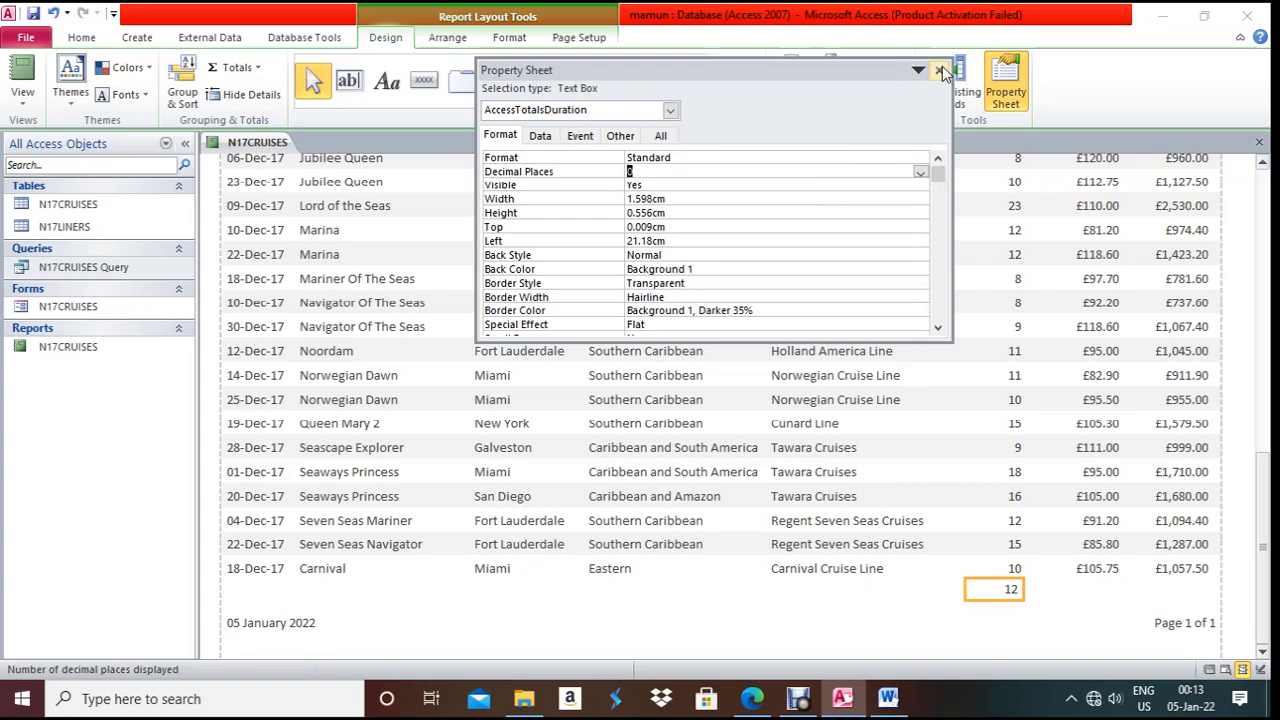
- Close the Property Sheet and check the paper's required 'Average nights' label wording
click(939, 70)
key(alt+Tab)
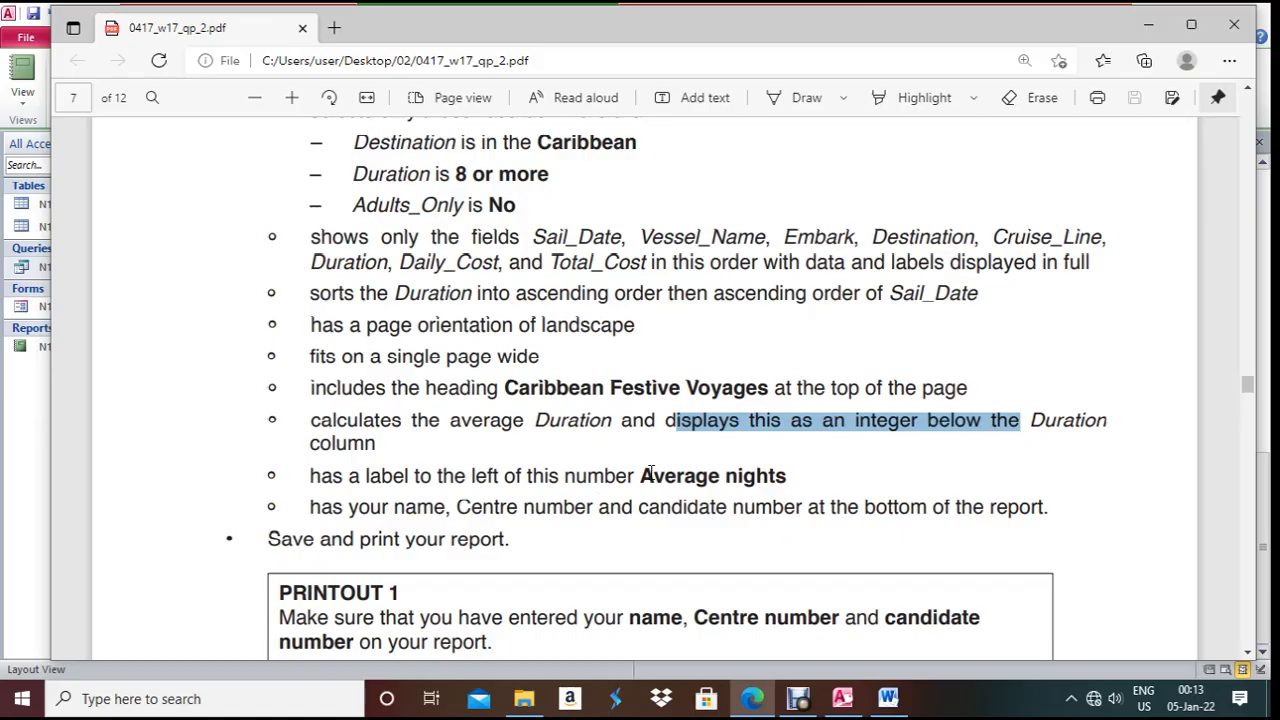
drag(645, 473, 797, 482)
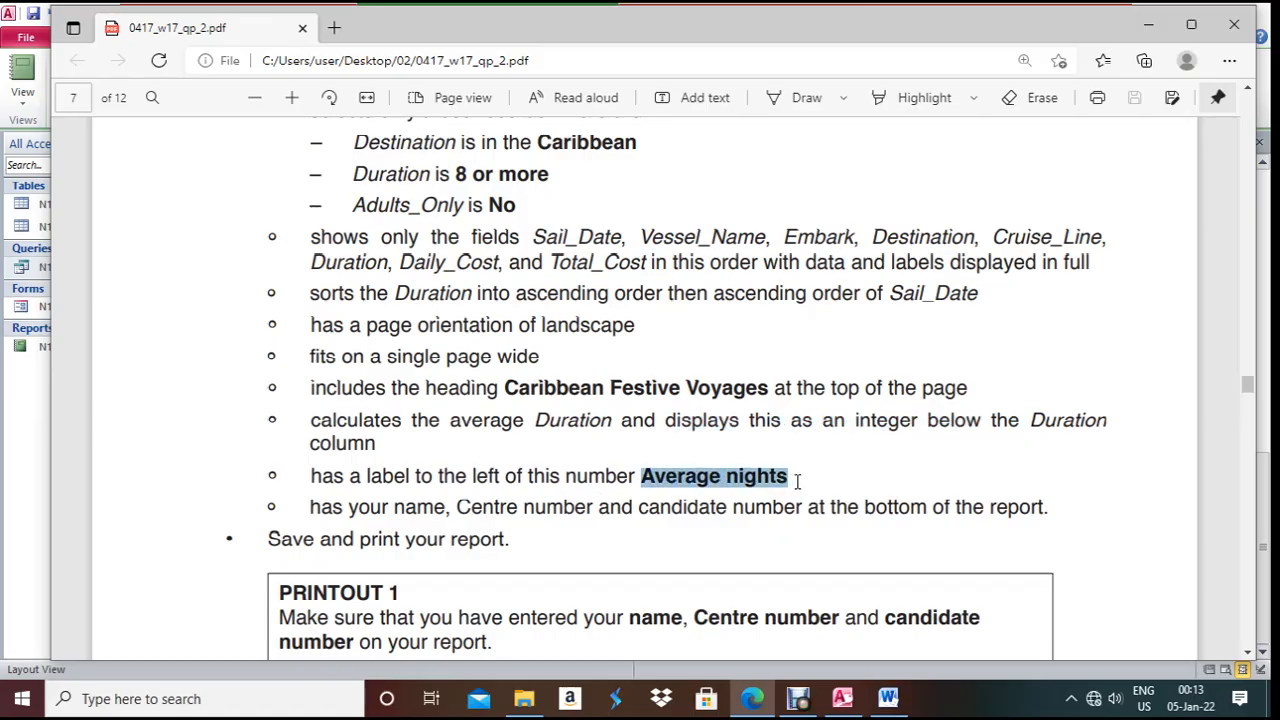
key(alt+Tab)
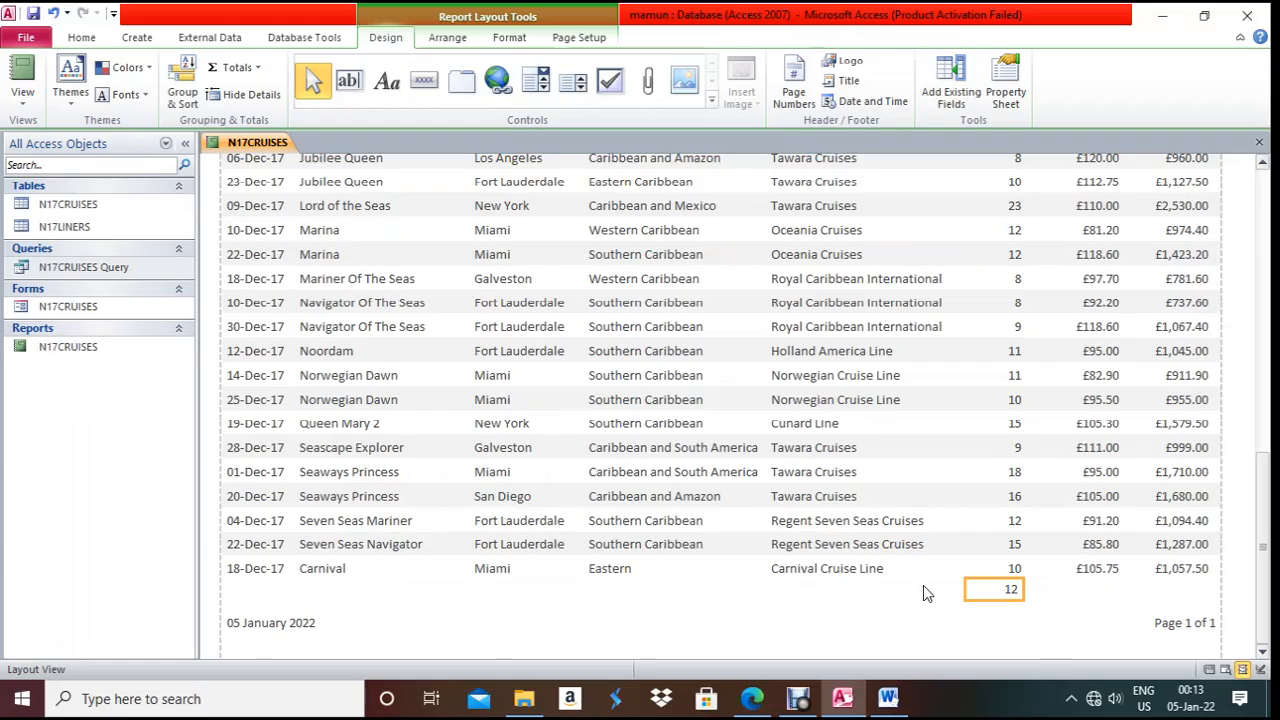
- In Design View, add an 'Average nights' label left of the Duration average
right_click(260, 148)
click(305, 268)
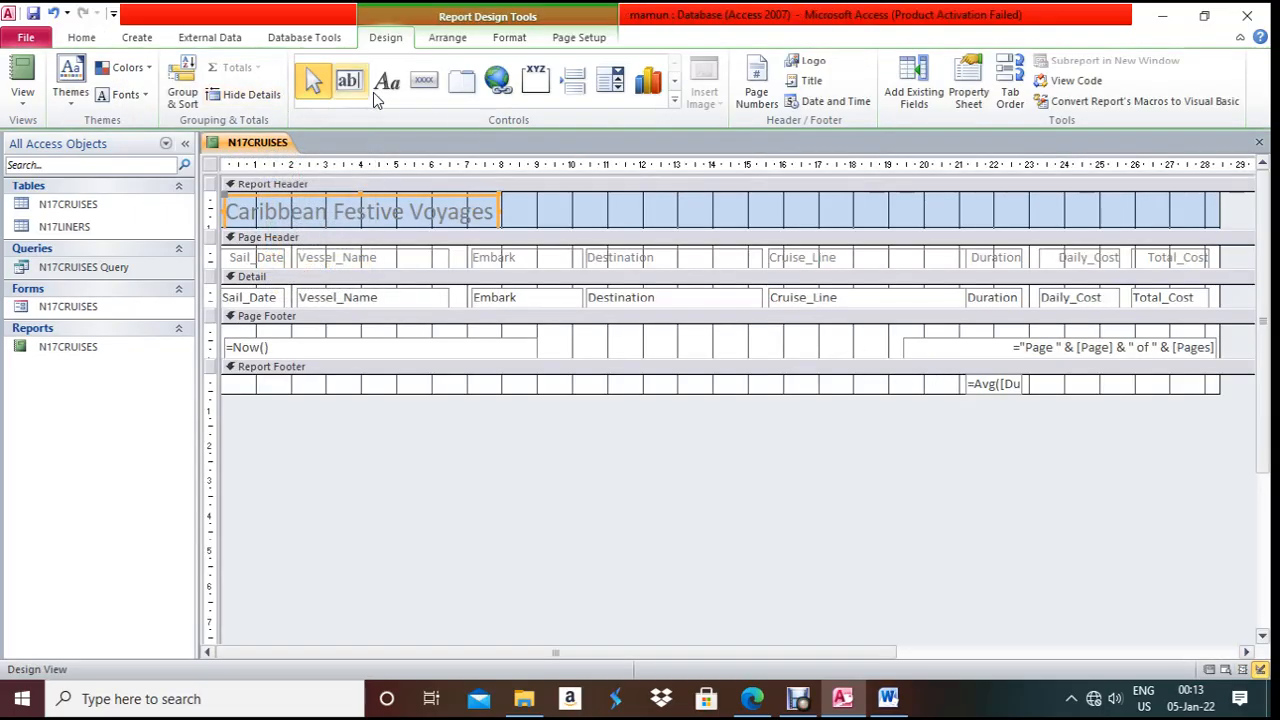
click(399, 86)
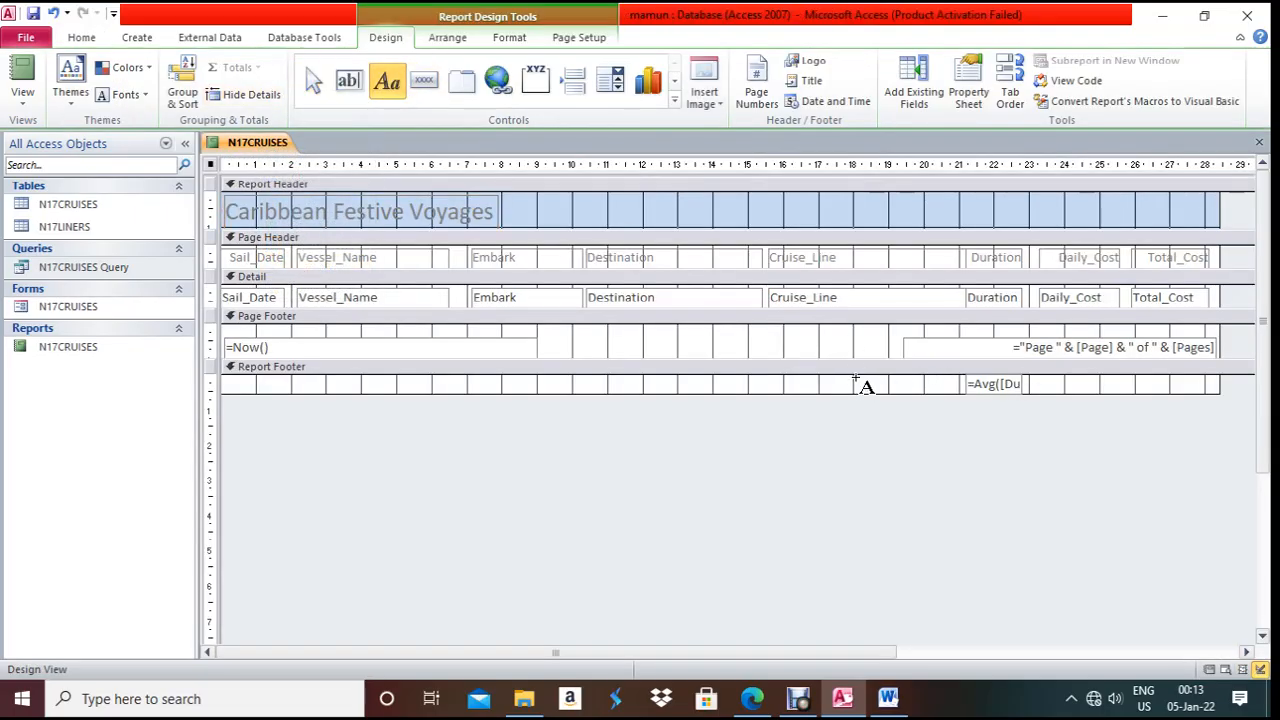
drag(856, 375, 966, 392)
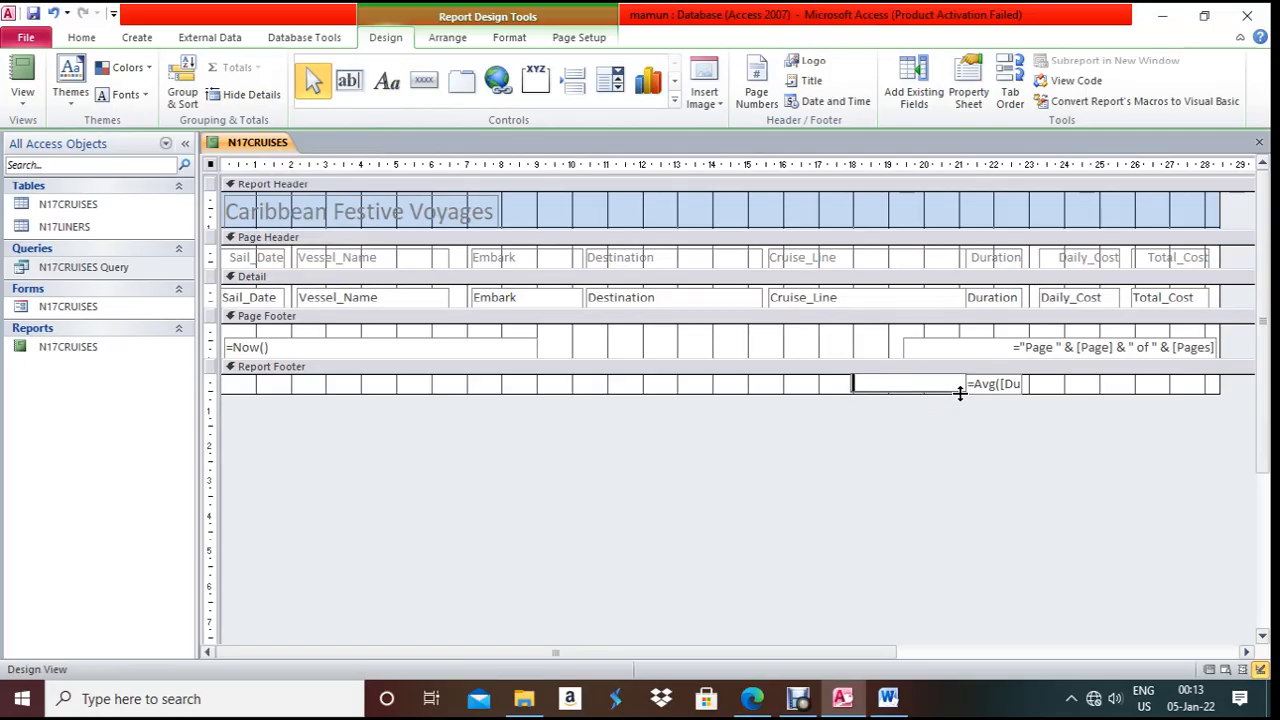
text(Average nights)
click(924, 445)
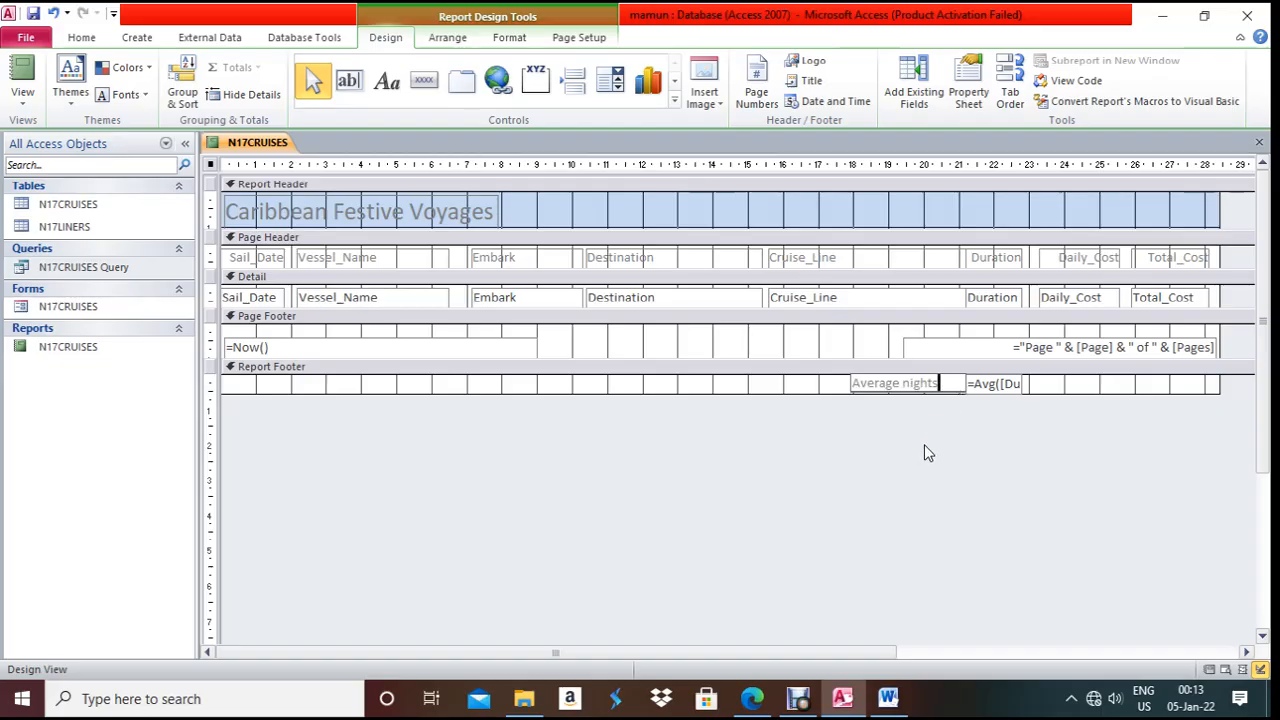
- Delete the =Now() date box and the page-number box from the page footer
key(alt+Tab)
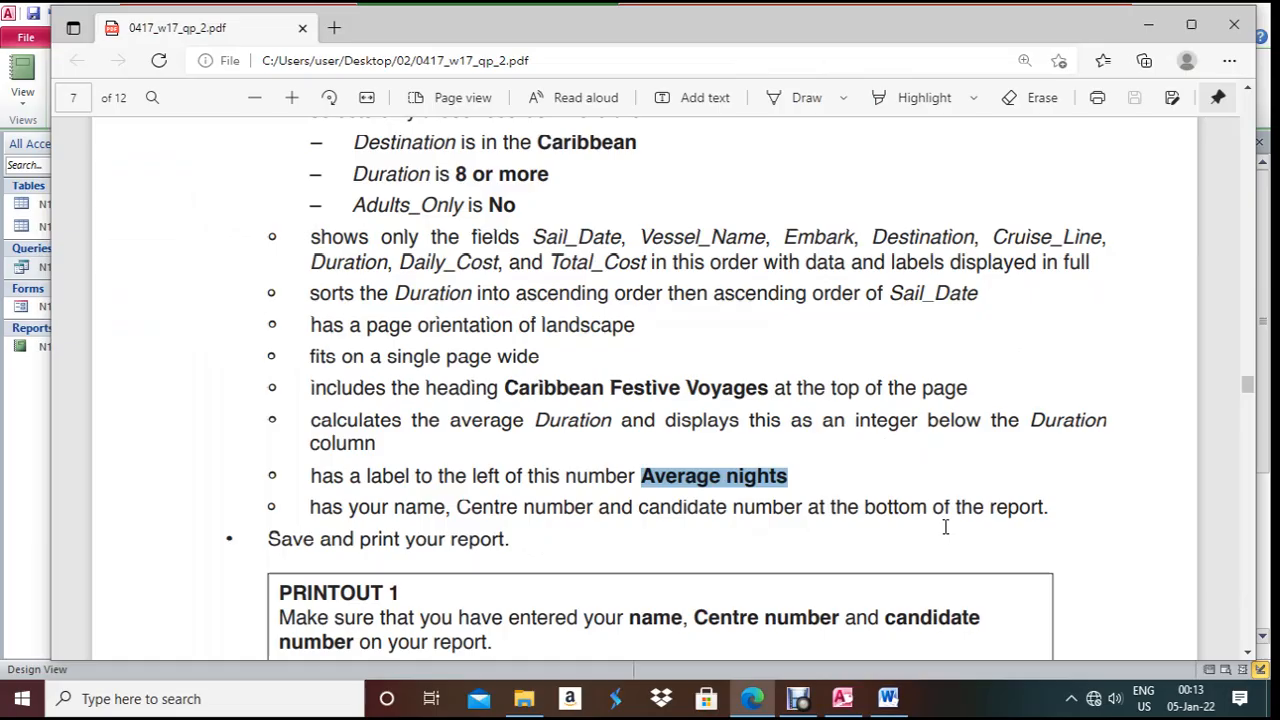
key(alt+Tab)
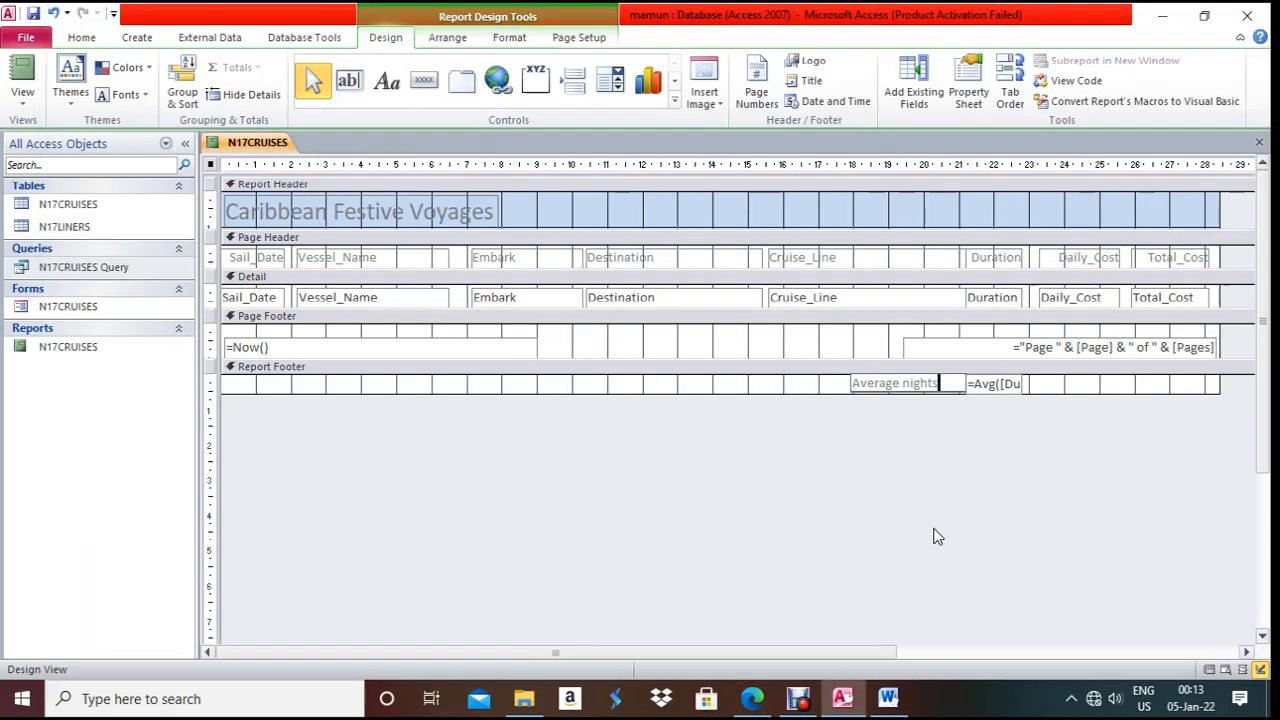
click(384, 345)
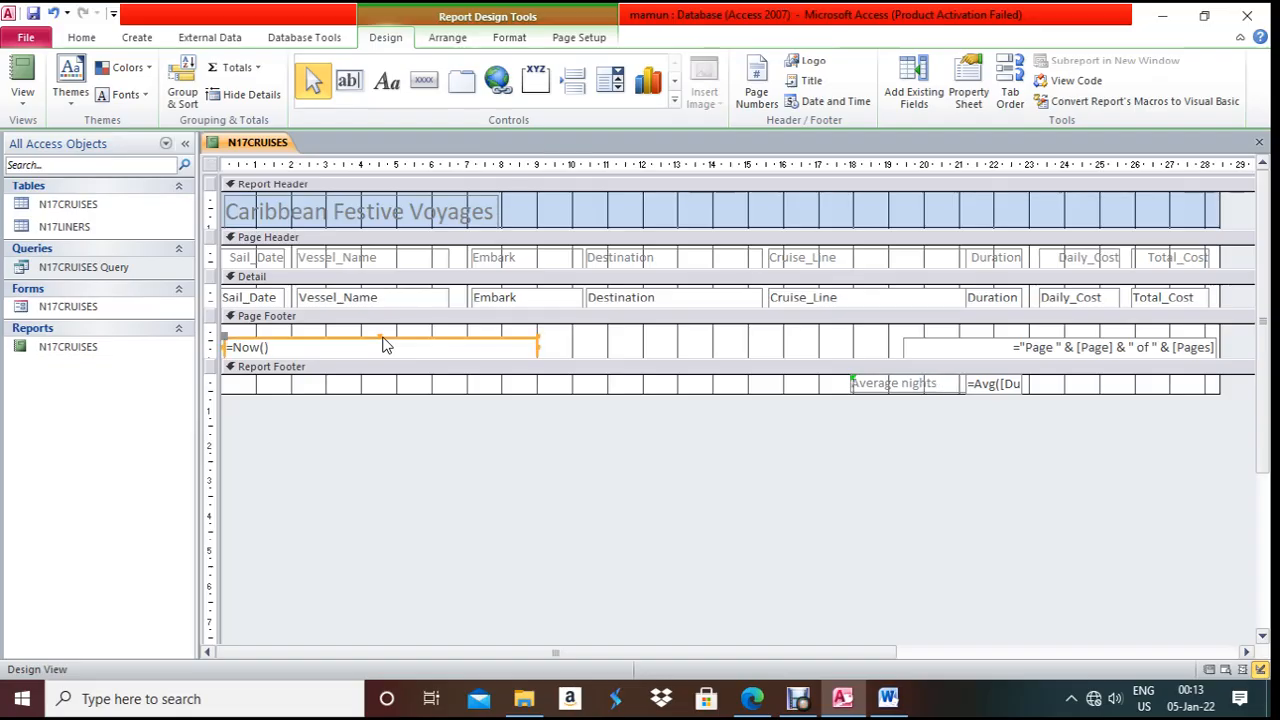
key(Delete)
click(979, 348)
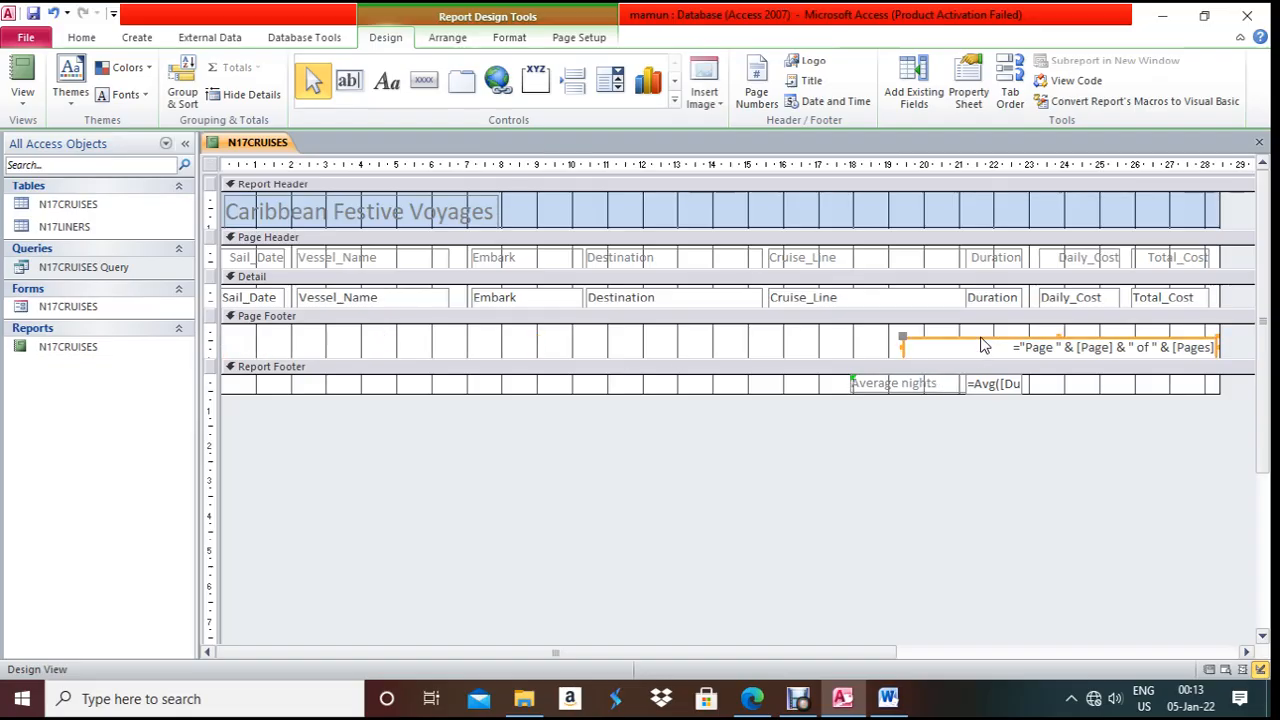
key(Delete)
- Draw a page-footer label containing the candidate's name, centre number and candidate number
click(390, 88)
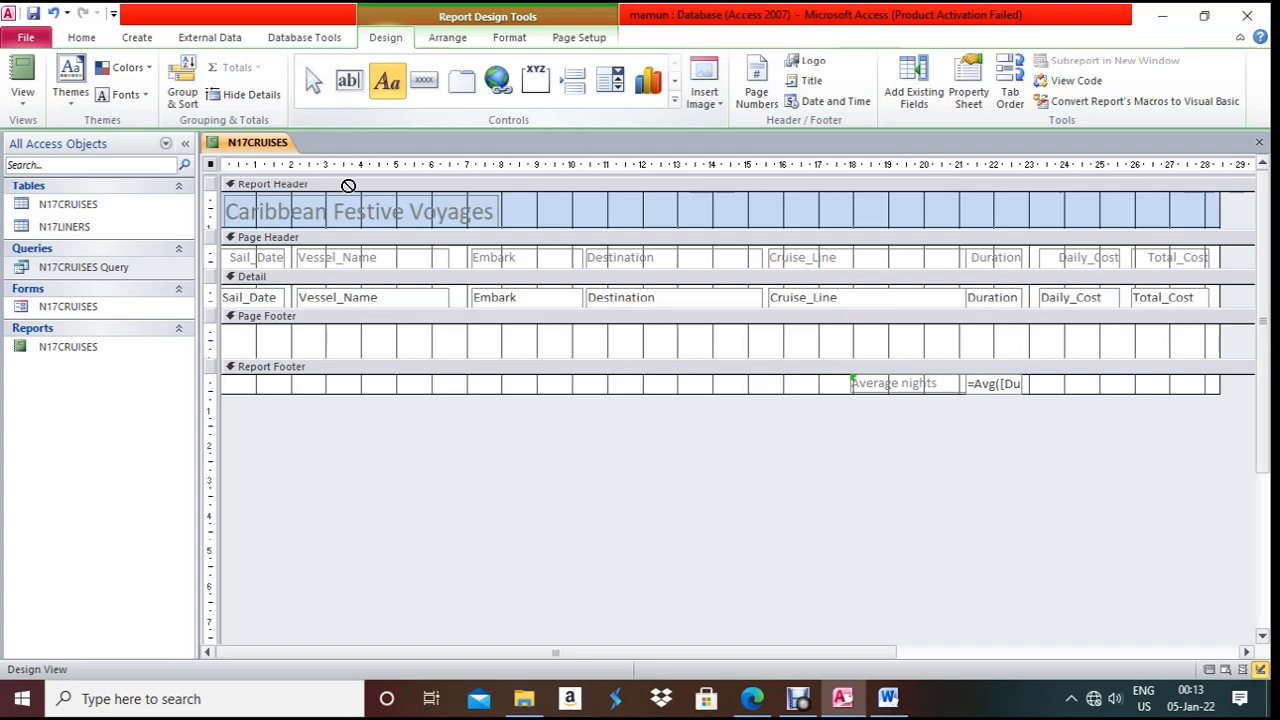
mouse_move(238, 335)
mouse_down()
mouse_move(340, 352)
mouse_move(500, 352)
mouse_up()
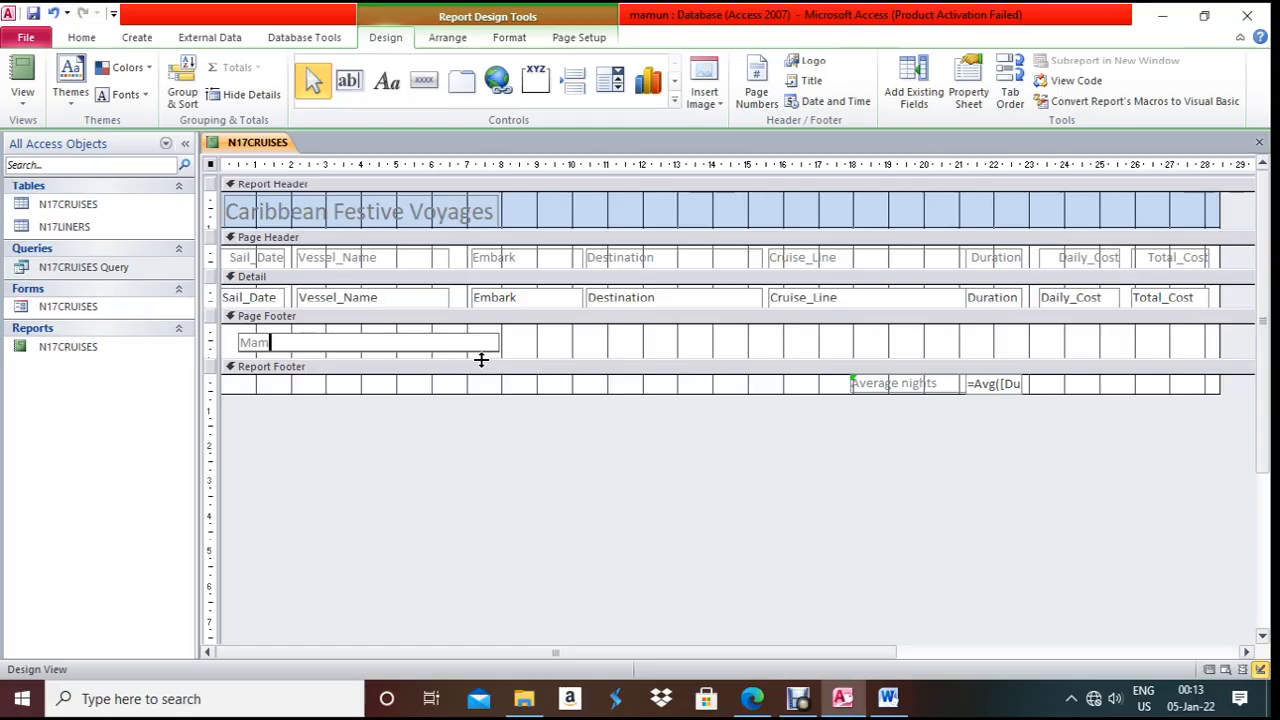
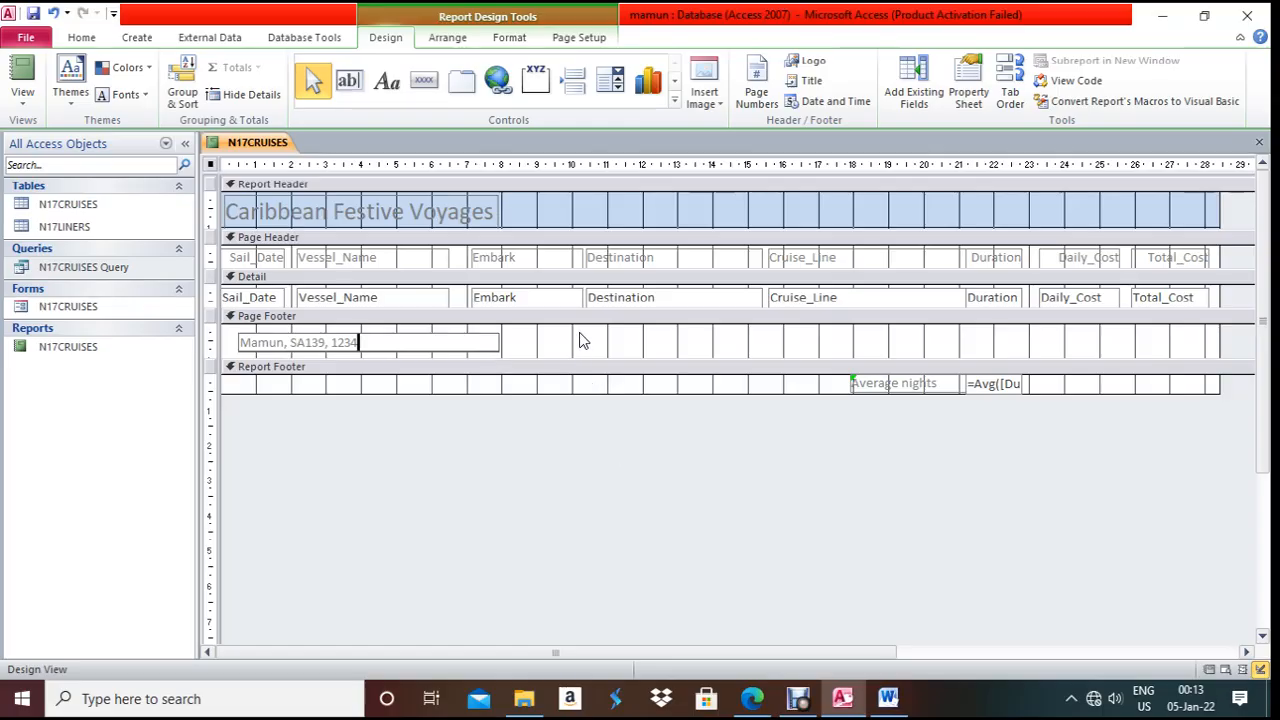
key(alt+Tab)
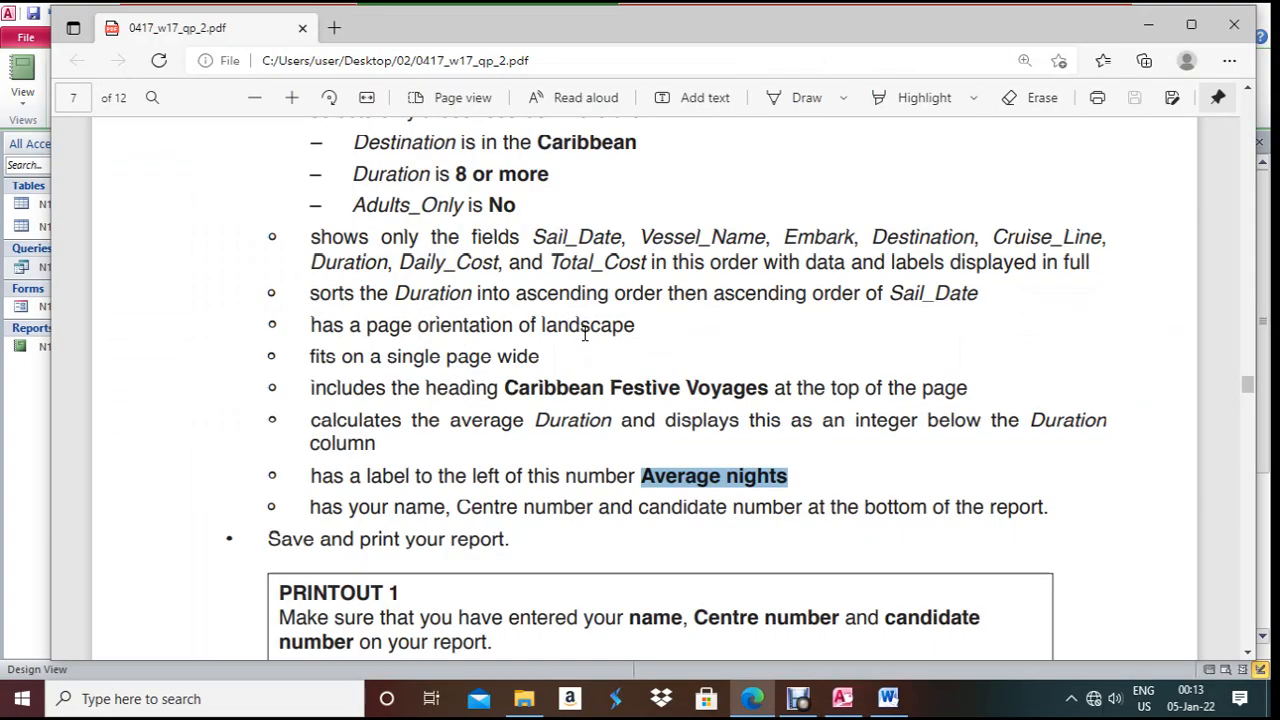
key(alt+Tab)
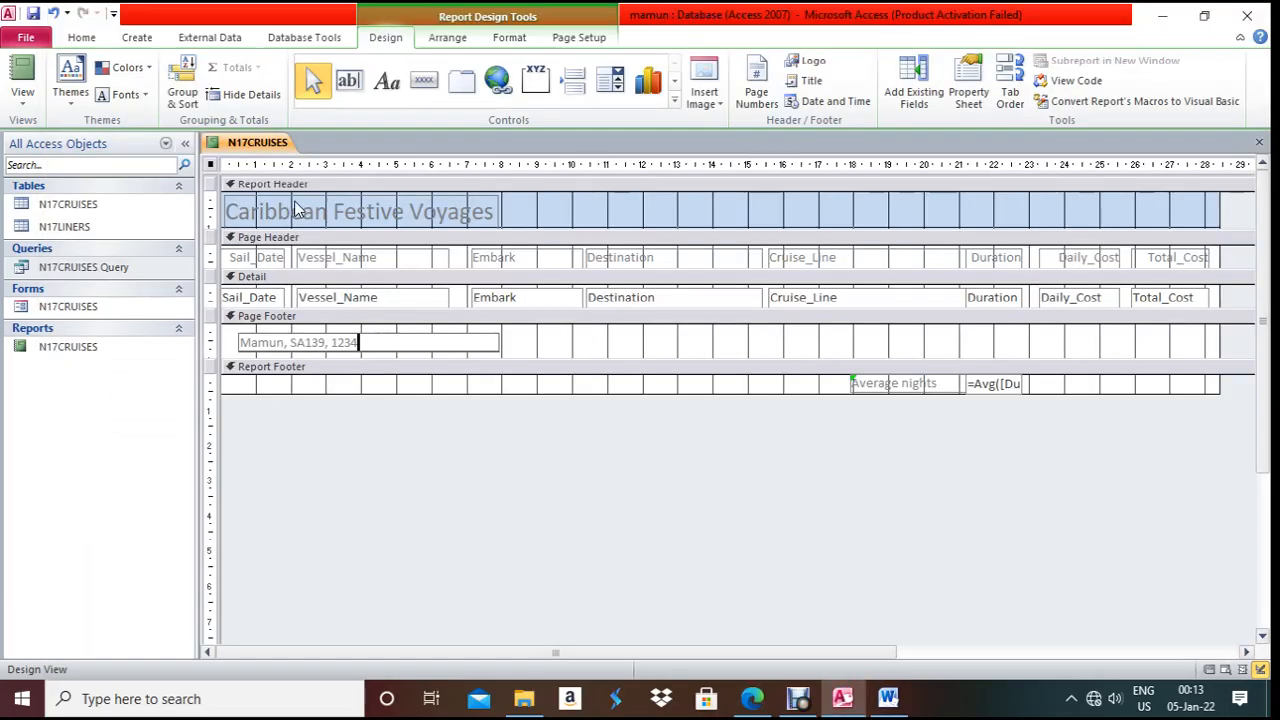
- Preview the N17CRUISES report in Report View and check it against the task requirements
right_click(262, 147)
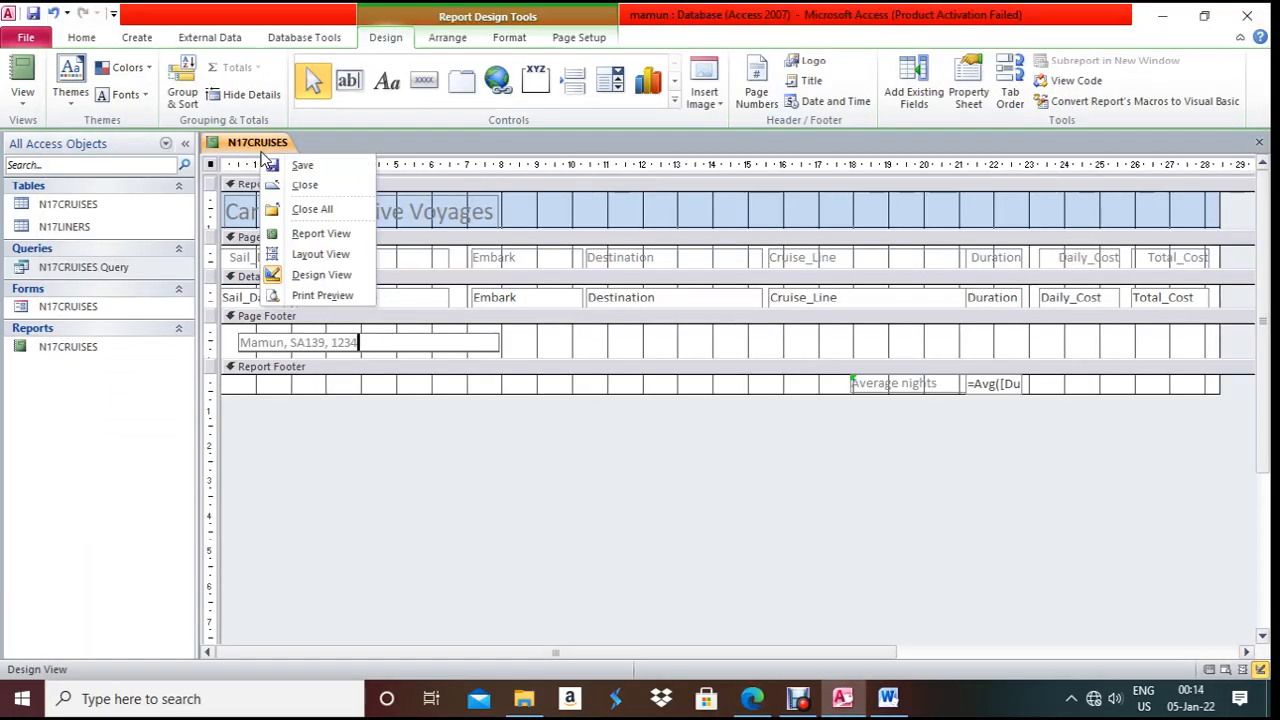
click(318, 236)
scroll(670, 506, down, 1)
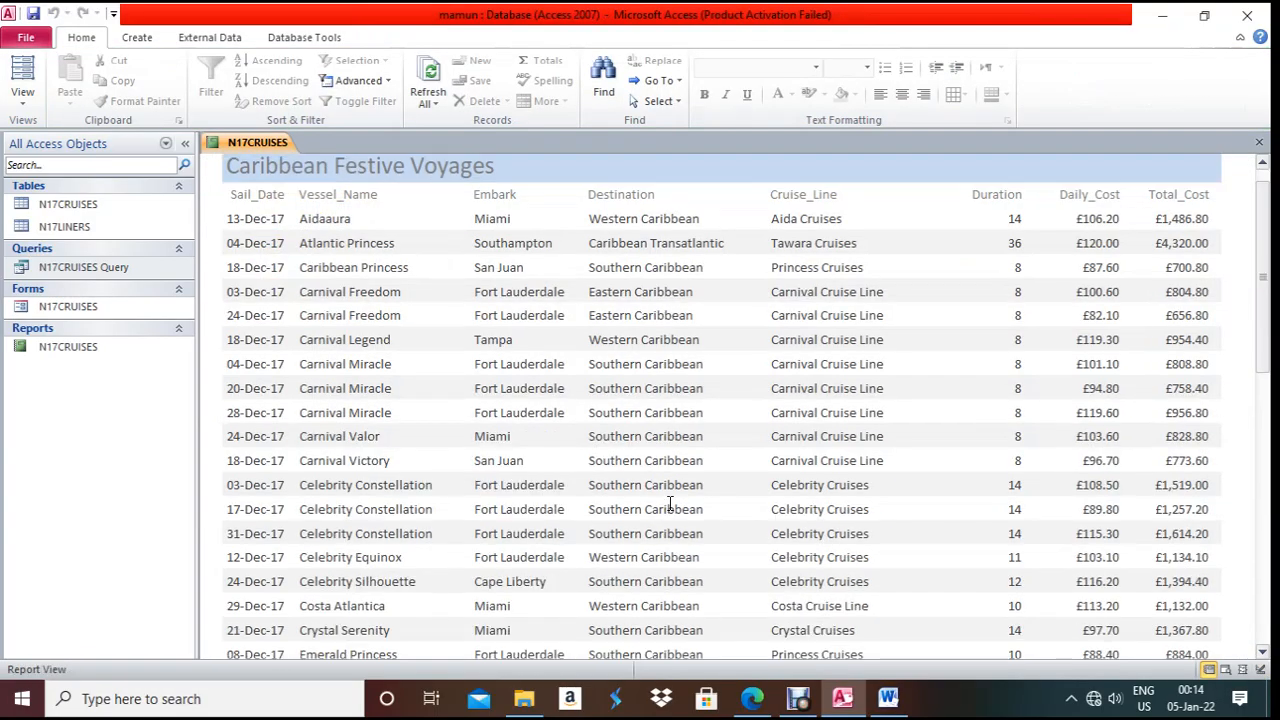
scroll(670, 503, down, 10)
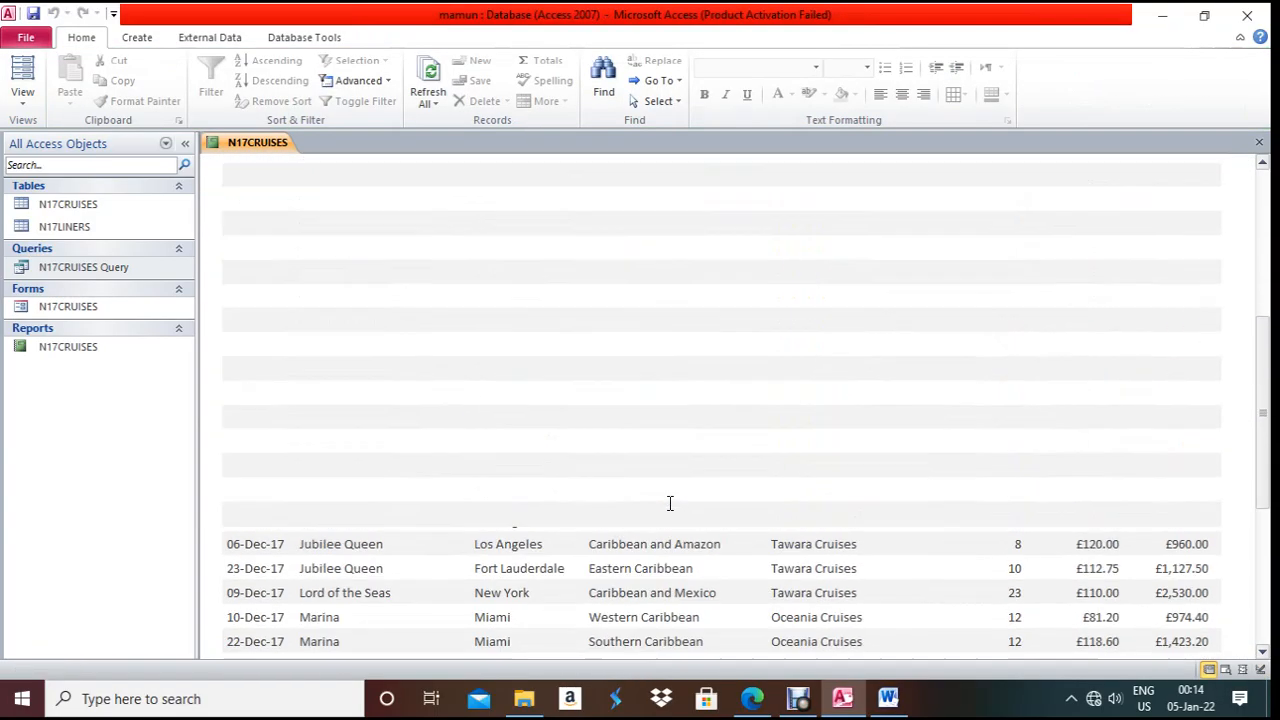
scroll(670, 503, down, 5)
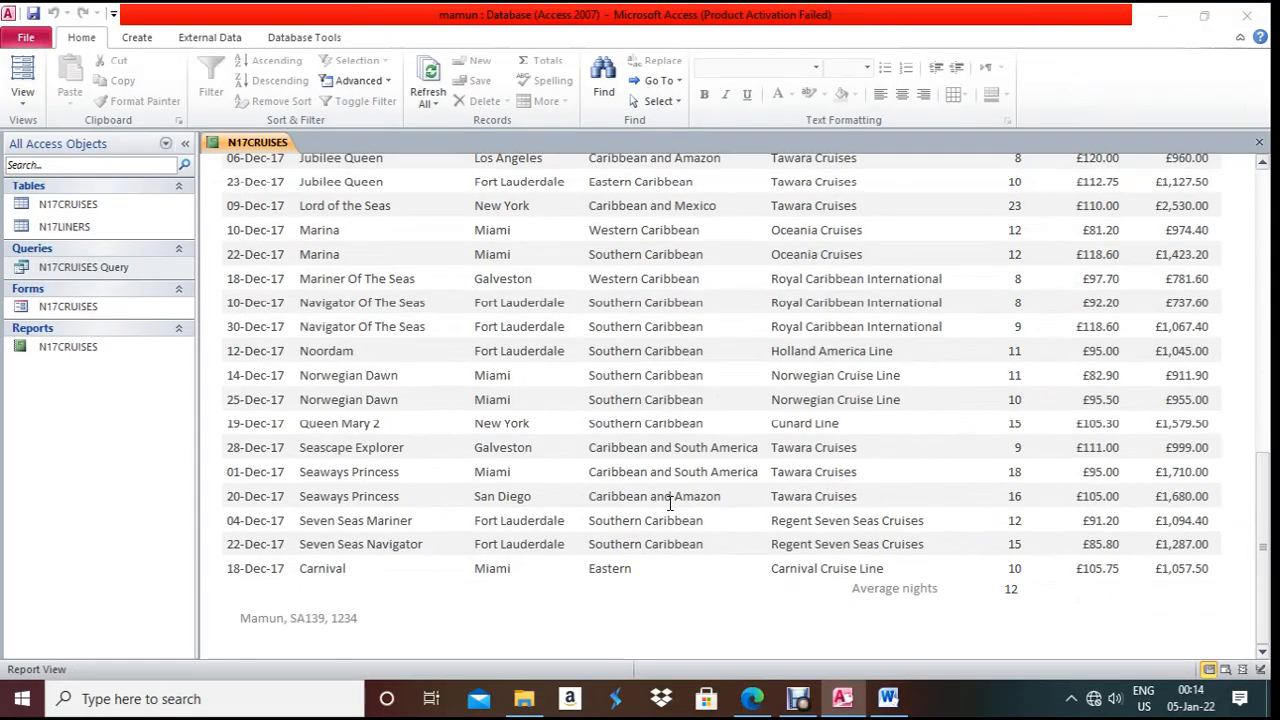
key(alt+Tab)
scroll(669, 503, down, 2)
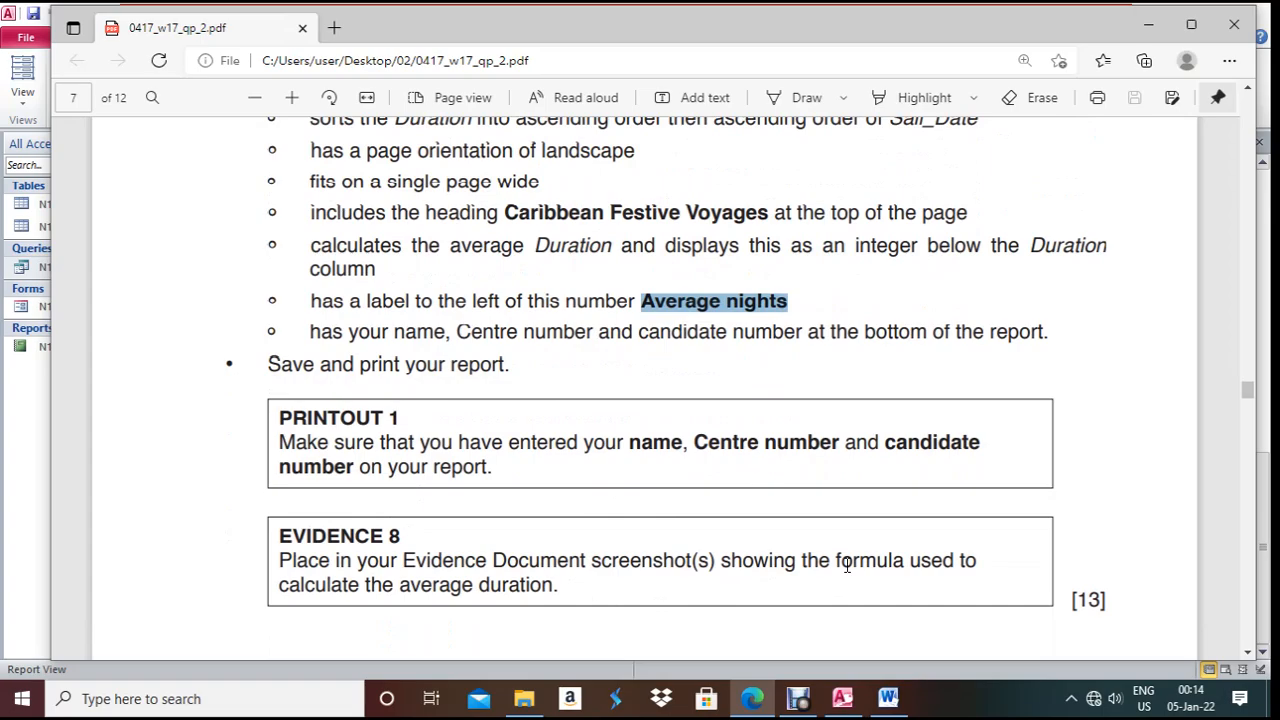
key(alt+Tab)
- Back in Design View, widen the =Avg([Duration]) box so the full formula shows
right_click(244, 146)
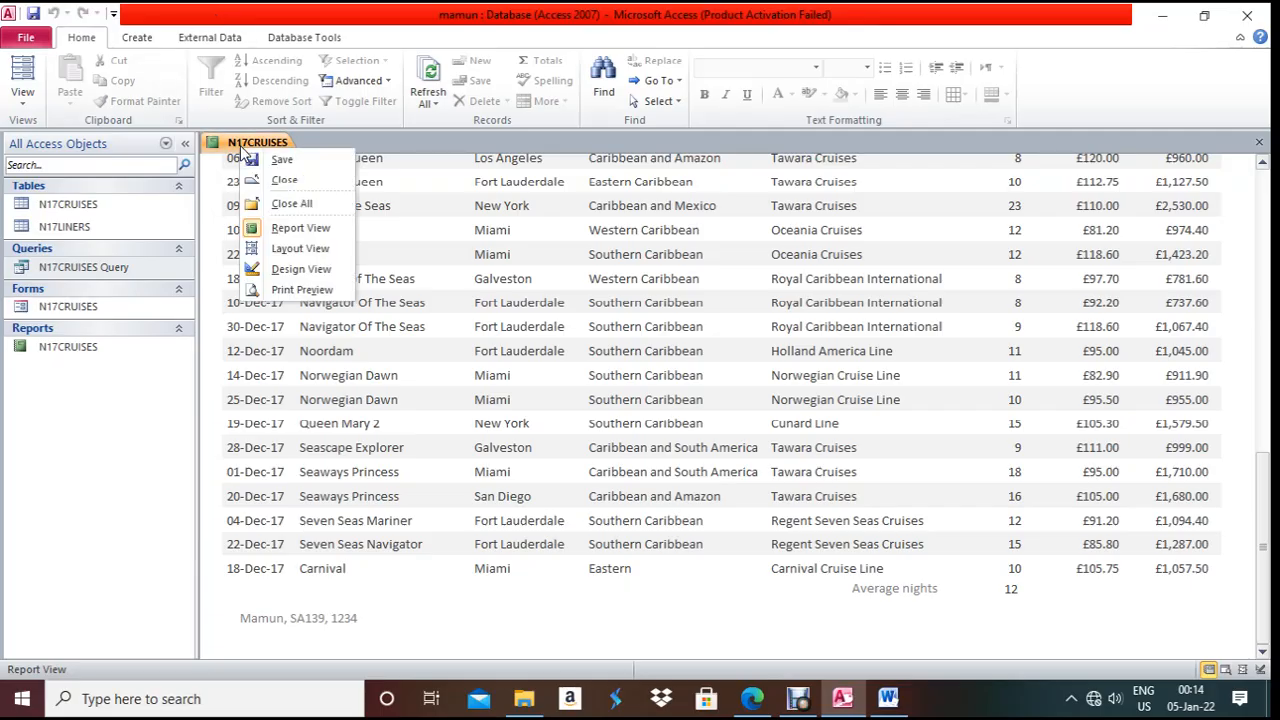
click(300, 269)
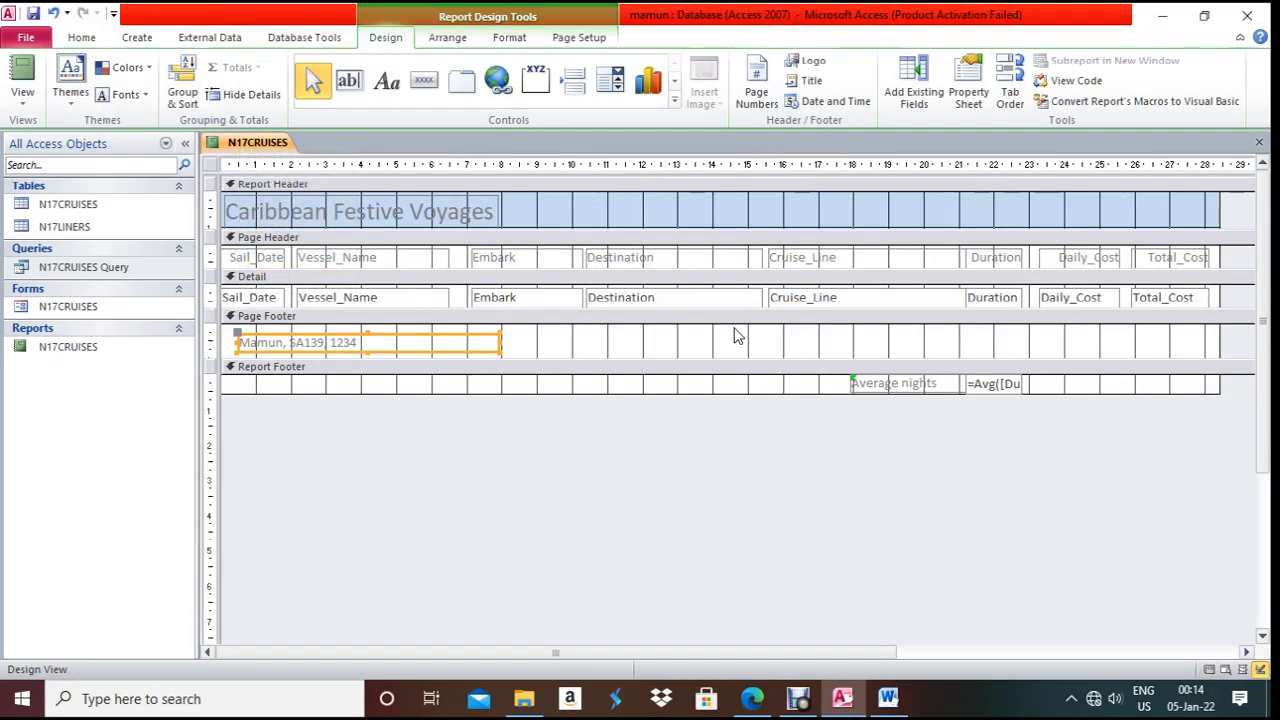
click(1013, 383)
drag(1030, 383, 1087, 383)
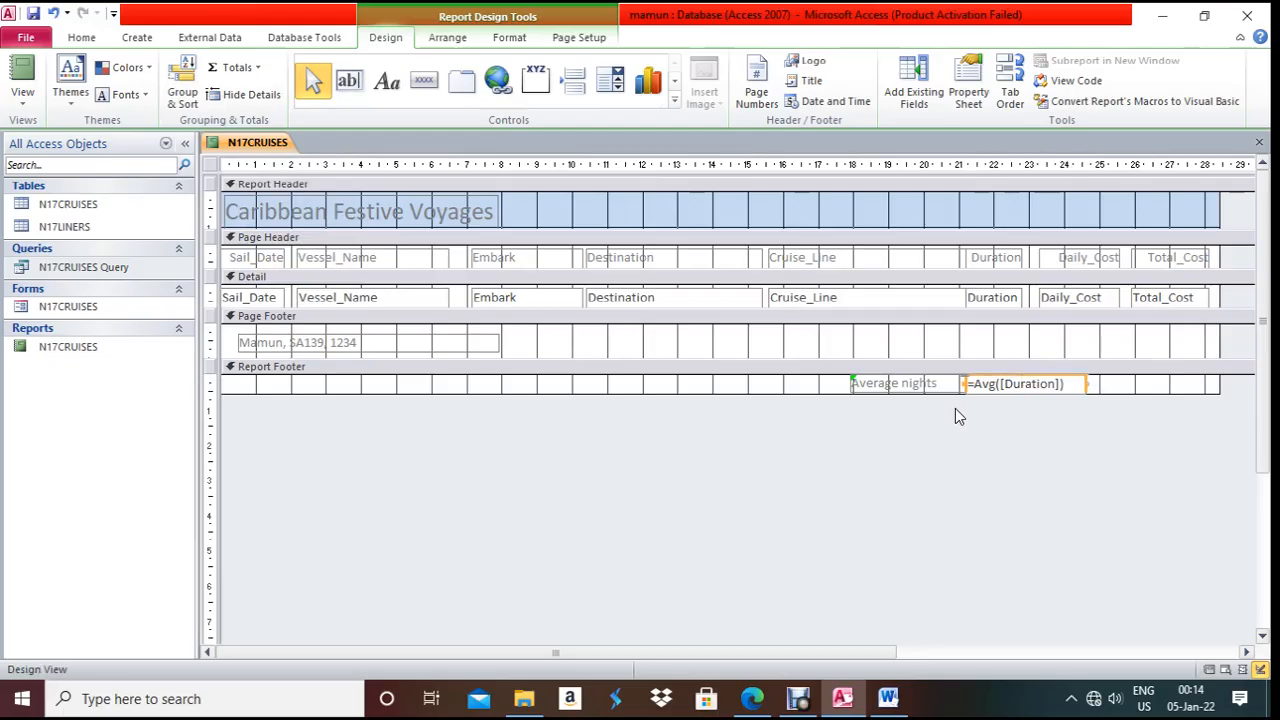
click(888, 698)
- Add an 'Evidence 8:' heading in bold 12 pt below the form screenshot
scroll(731, 429, up, 2)
scroll(743, 437, down, 3)
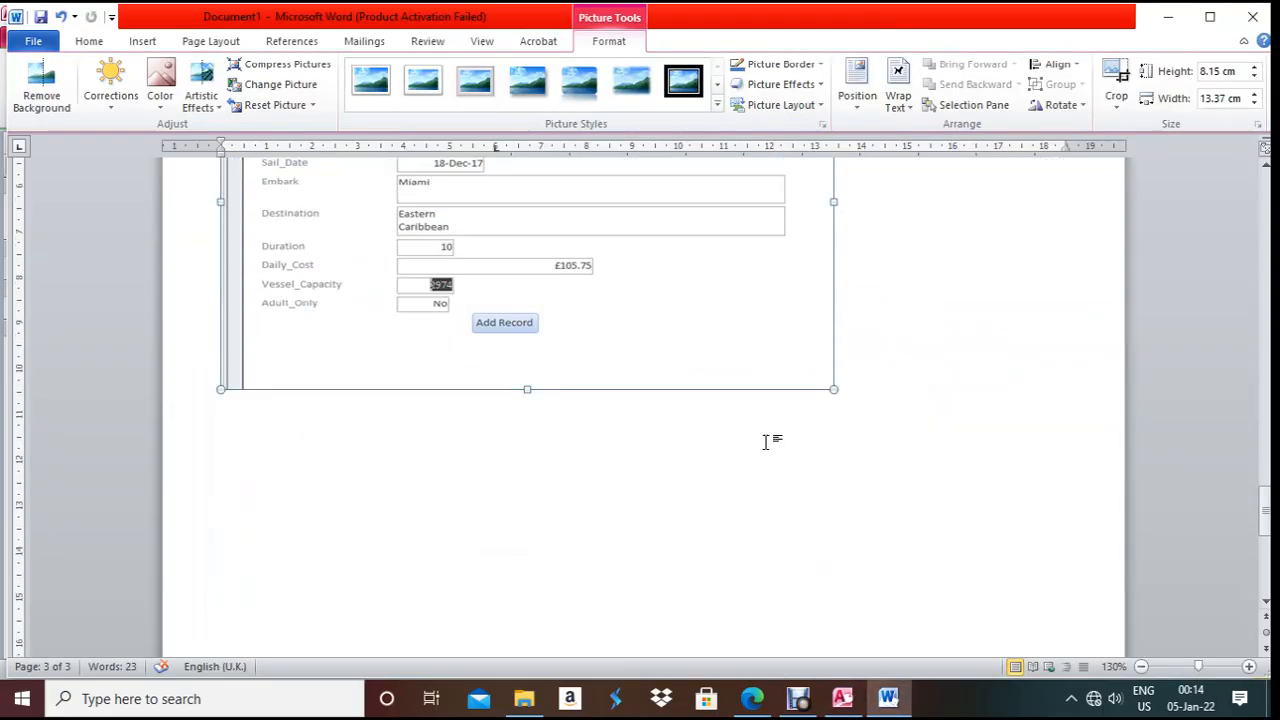
click(889, 384)
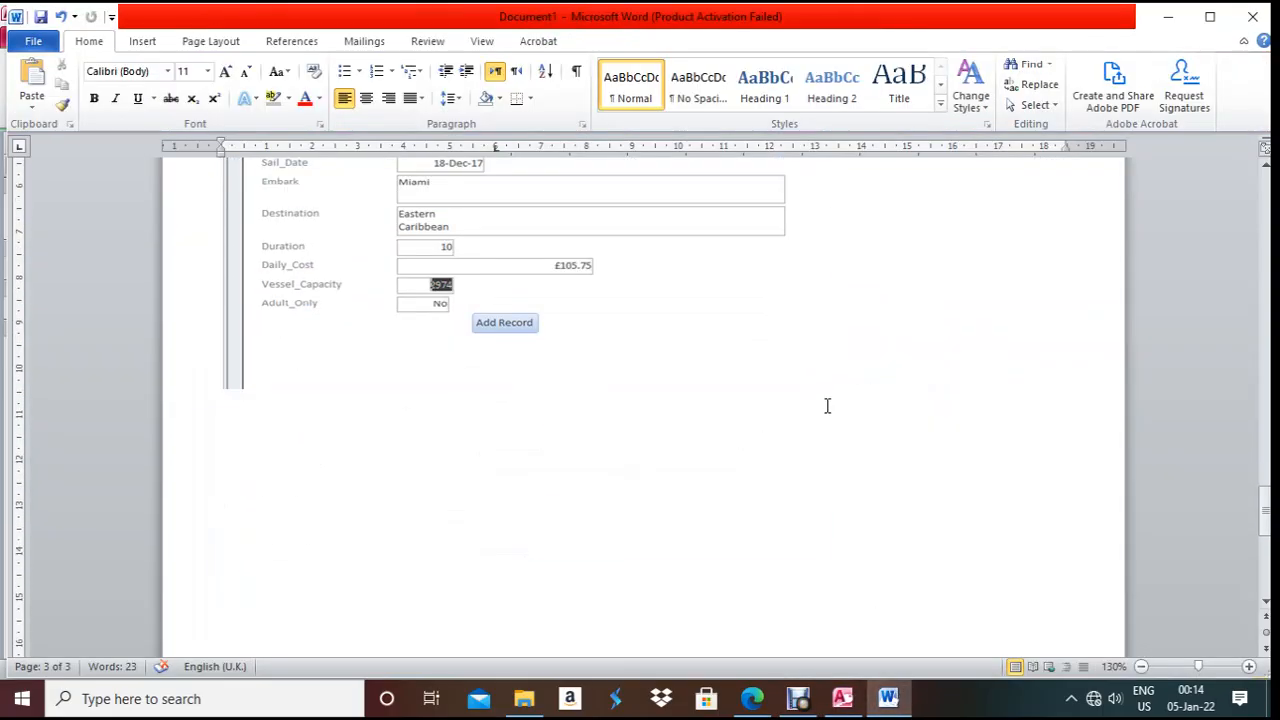
text(Evidence )
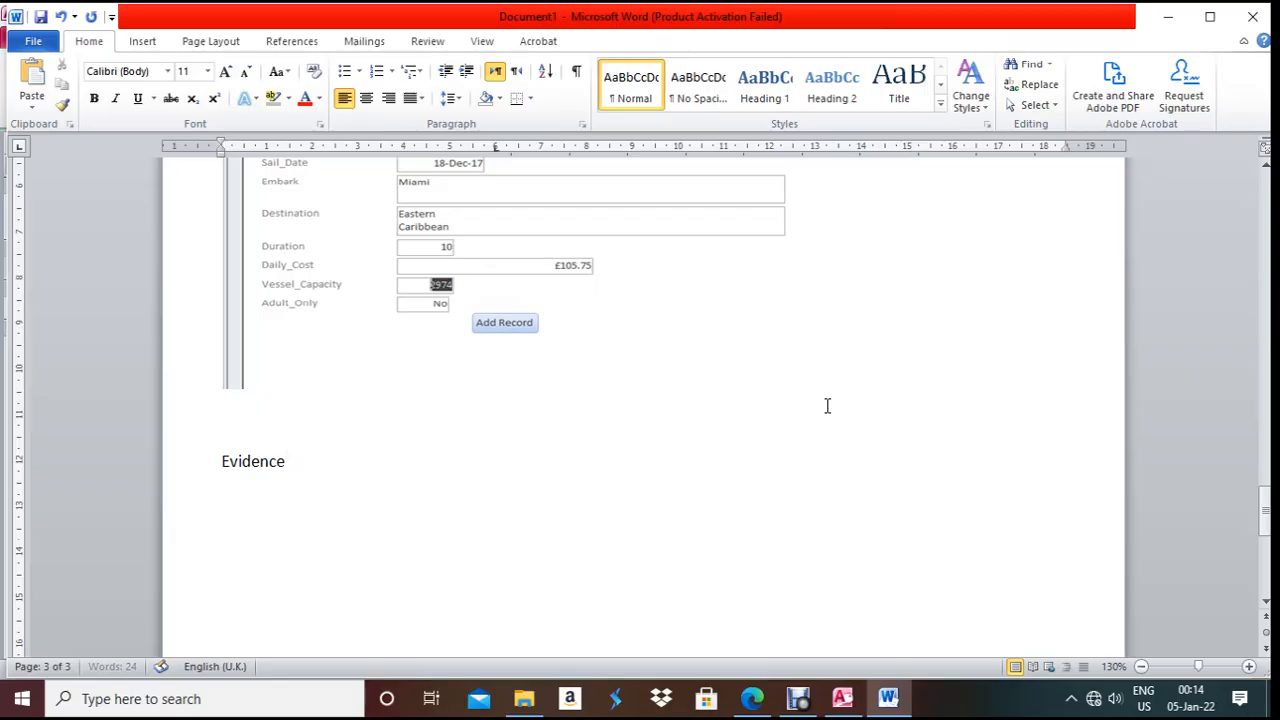
text(8:)
key(Return)
drag(320, 460, 172, 463)
key(ctrl+b)
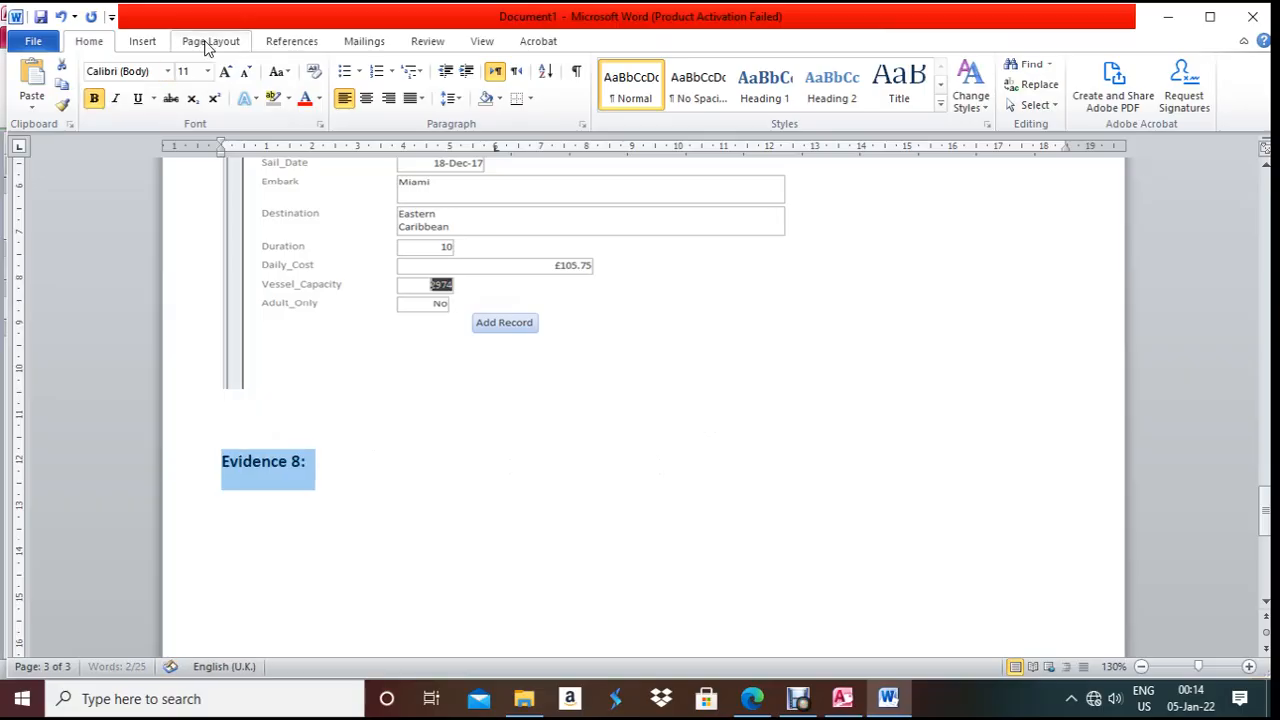
click(207, 71)
click(185, 155)
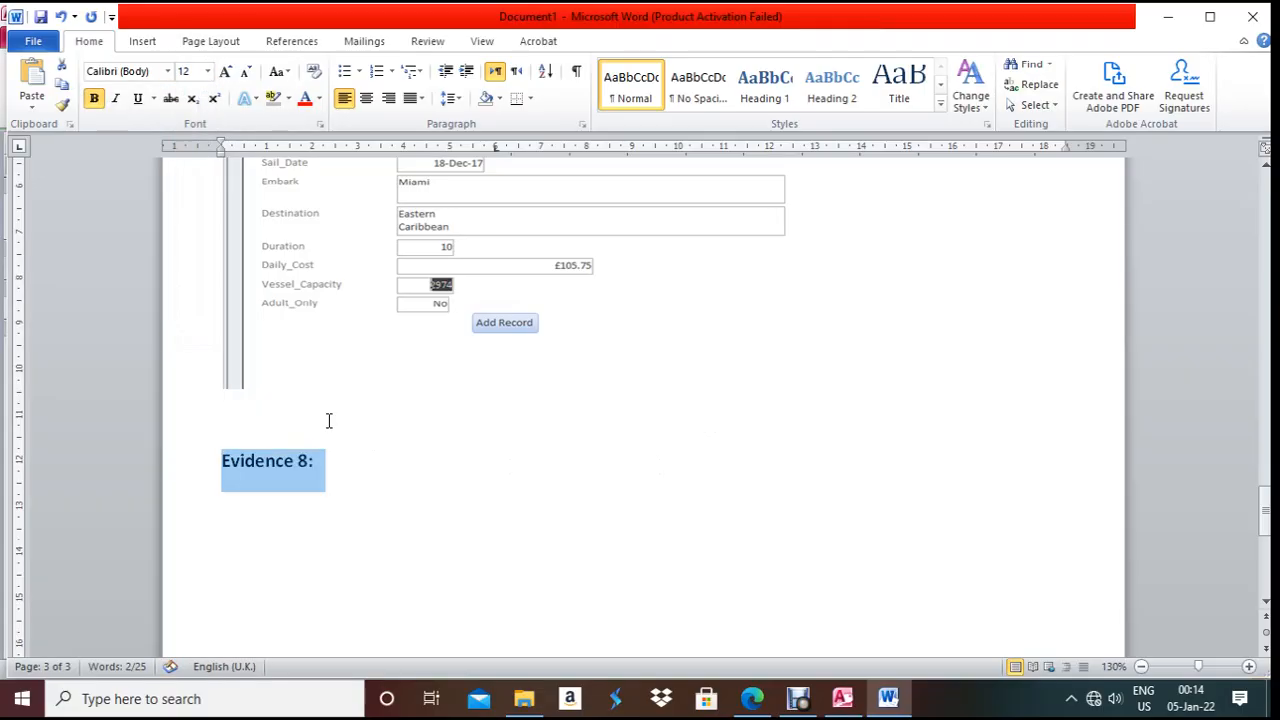
click(335, 465)
key(Return)
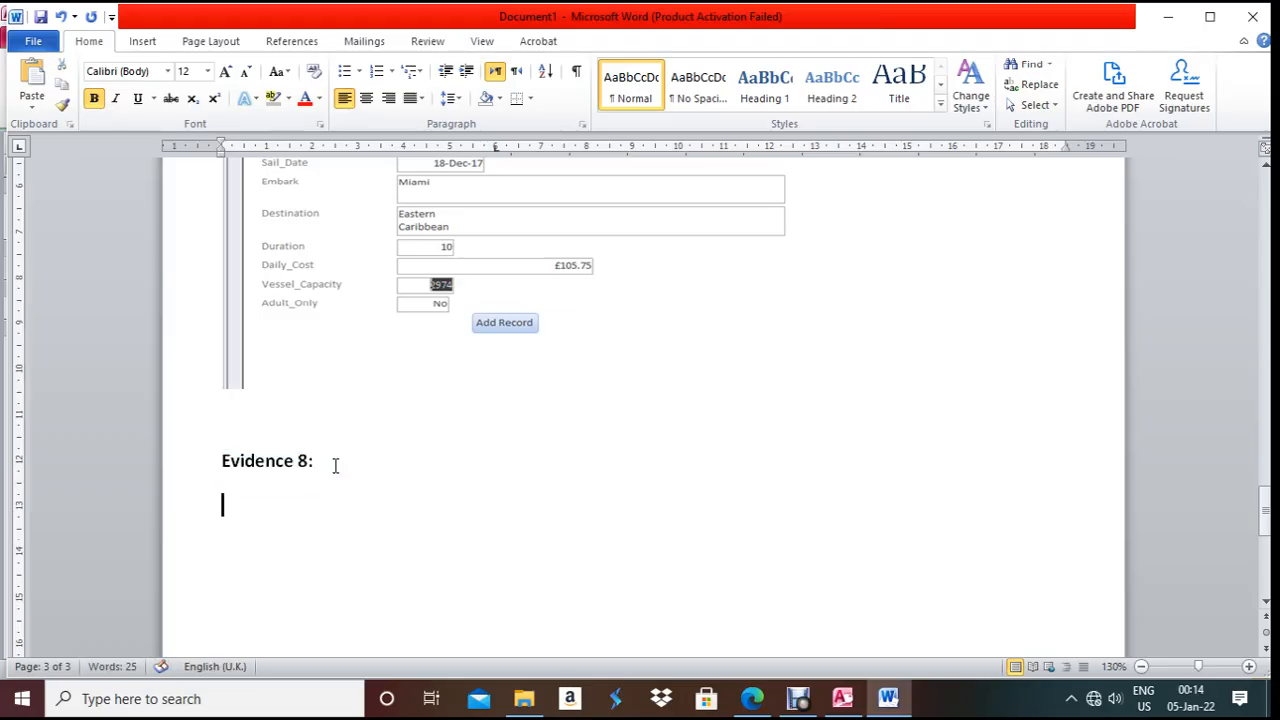
- Paste the Access design screenshot and crop it to the Average nights formula strip
key(ctrl+v)
click(428, 434)
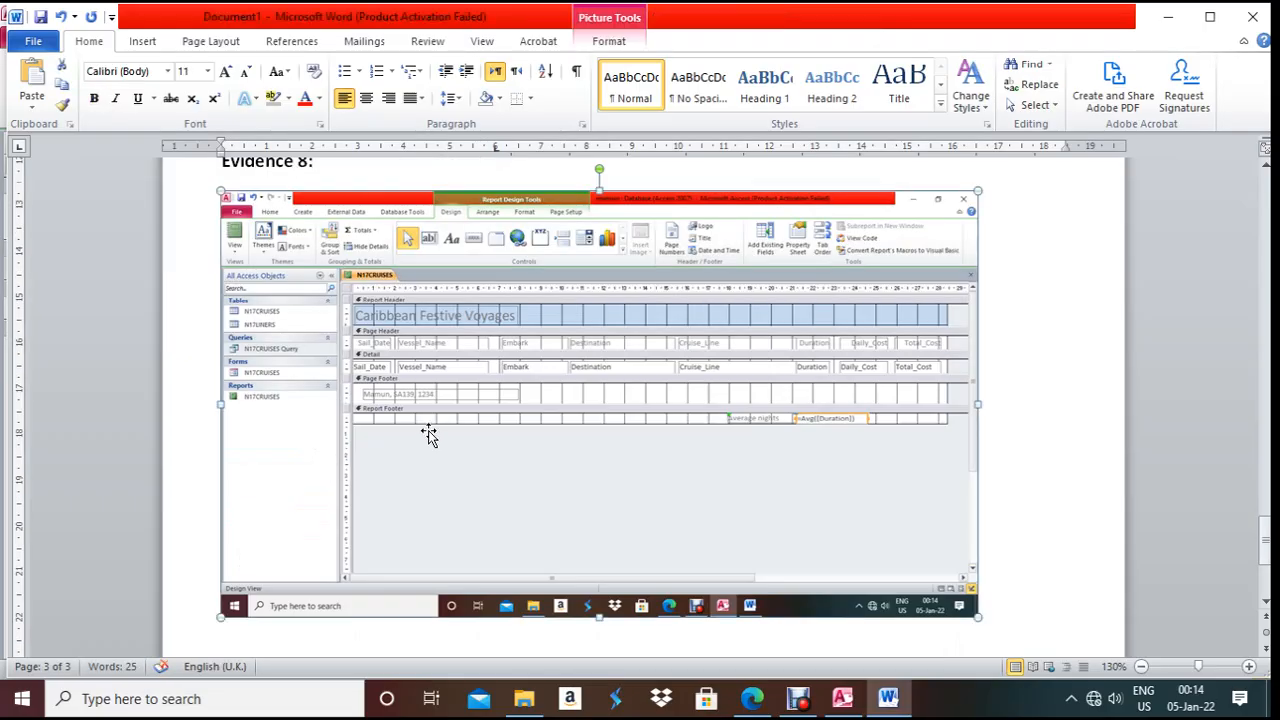
click(620, 42)
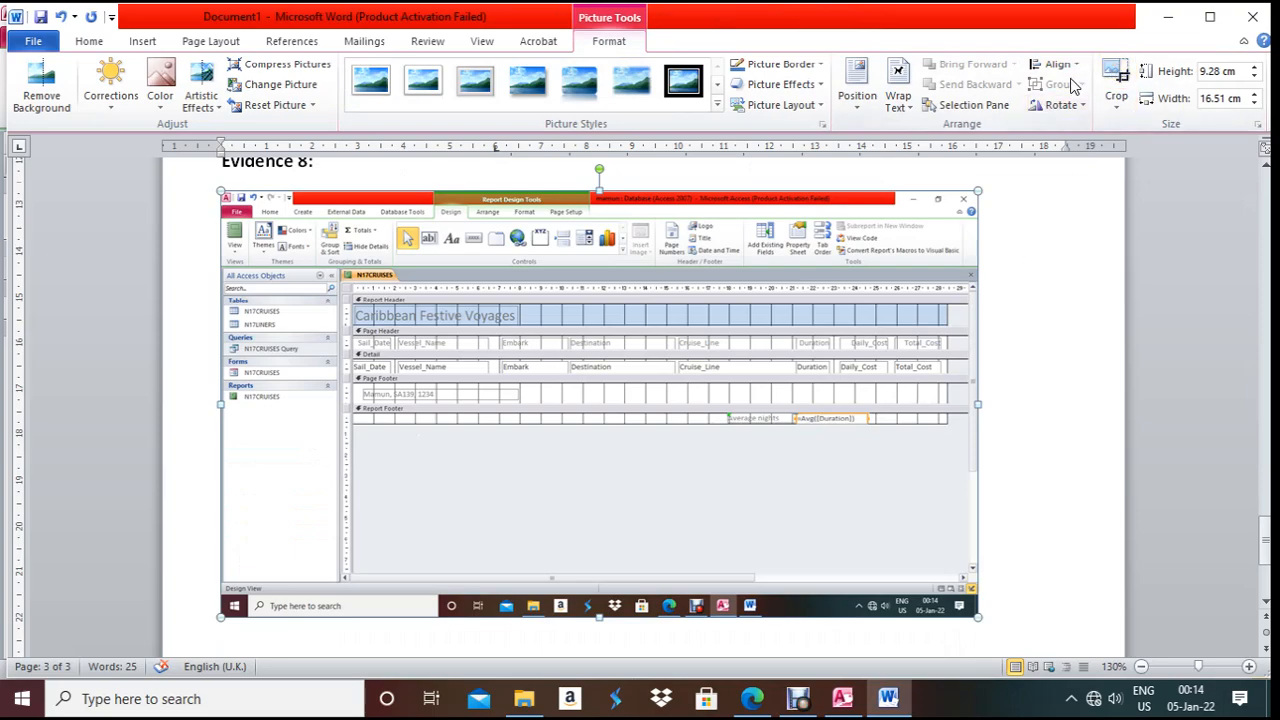
click(1115, 75)
drag(973, 611, 876, 425)
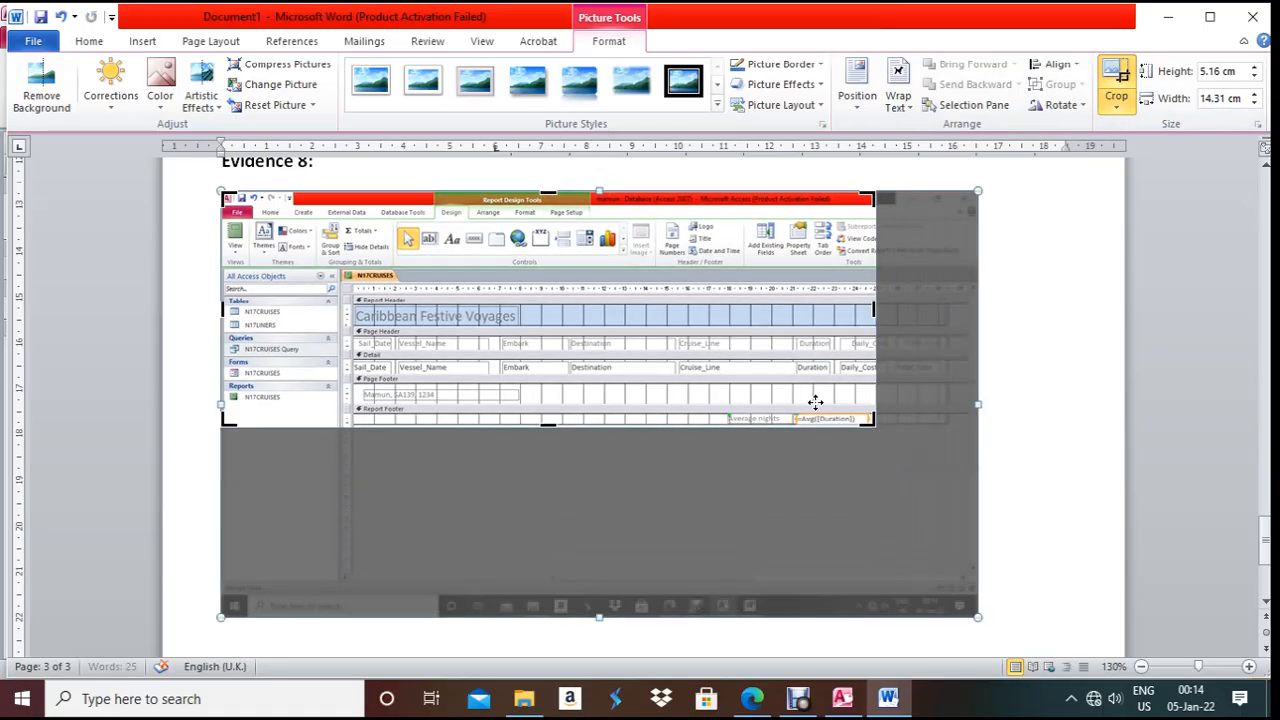
drag(228, 197, 729, 409)
click(534, 243)
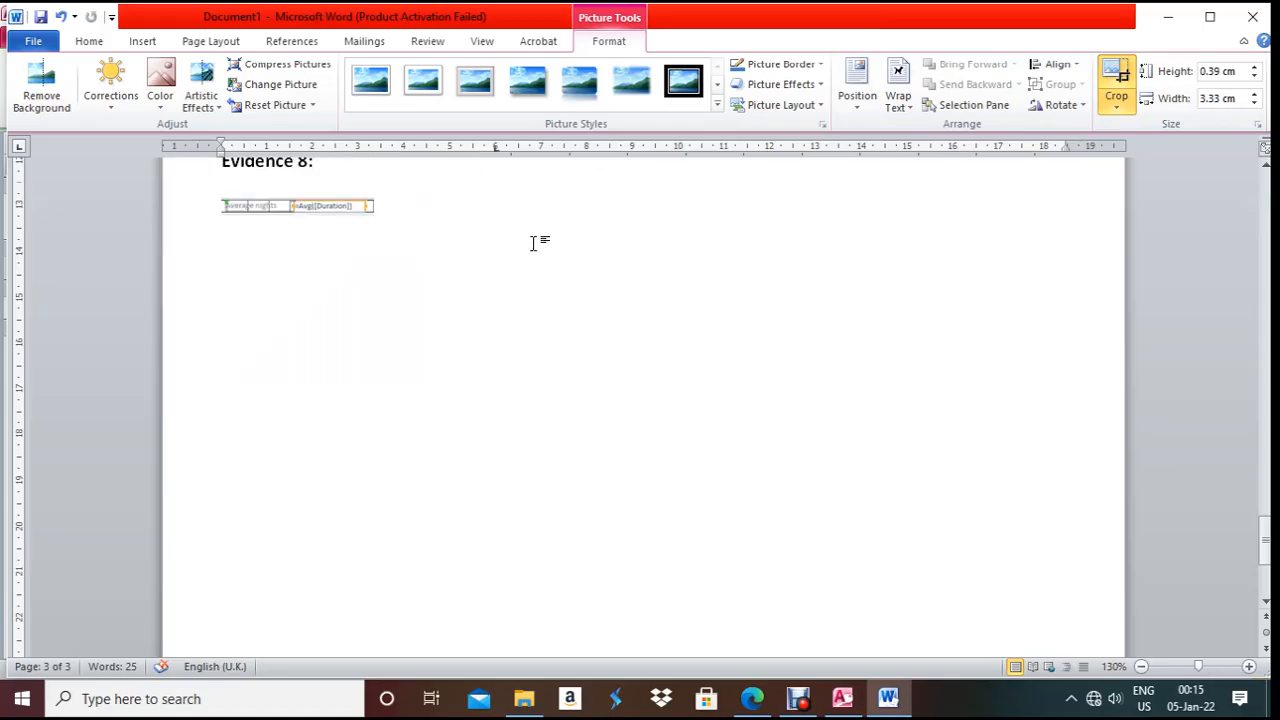
- Enlarge the cropped formula screenshot to page width
click(304, 205)
drag(372, 208, 705, 293)
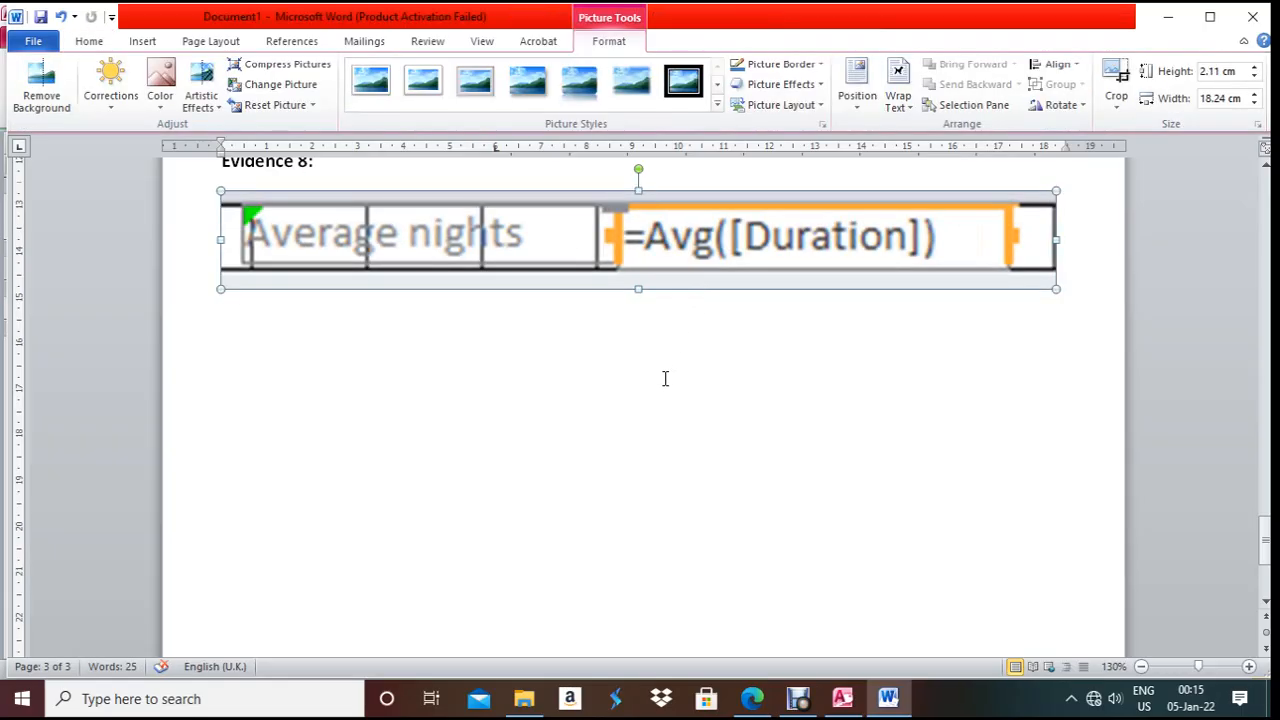
click(680, 474)
scroll(683, 466, up, 4)
scroll(683, 464, down, 2)
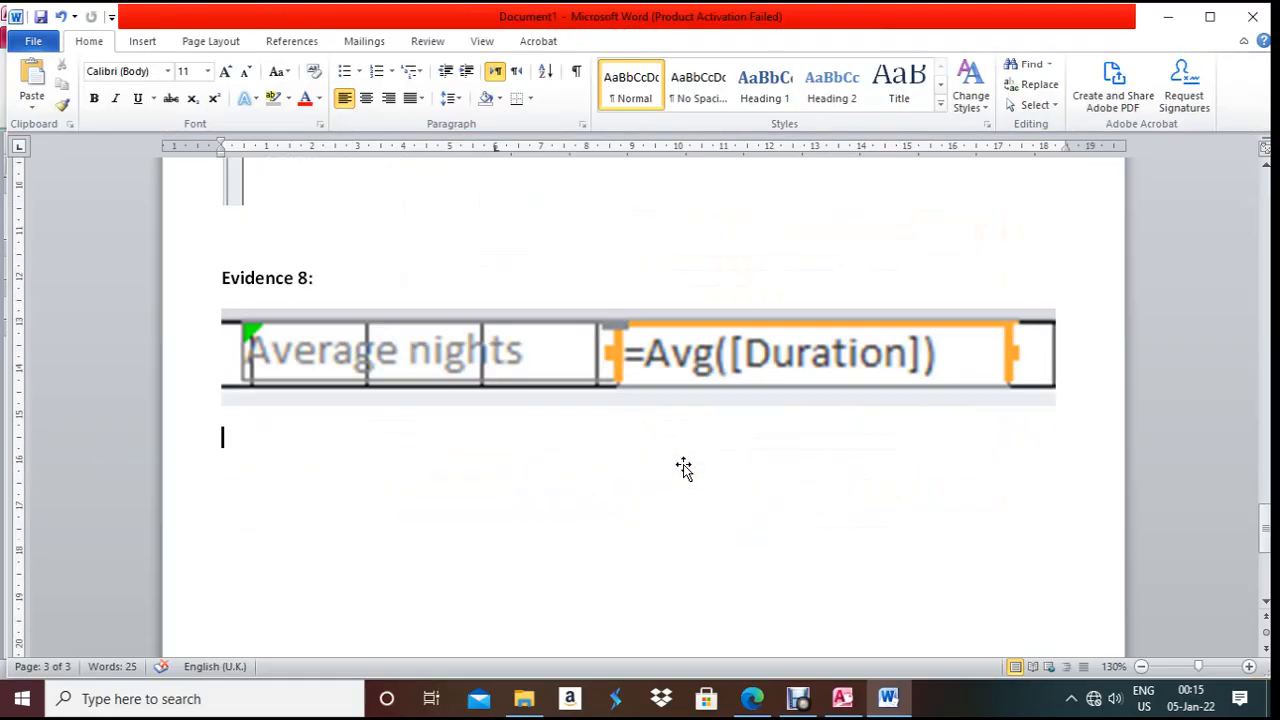
- Bring up the question paper at the next task, 24
key(alt+Tab)
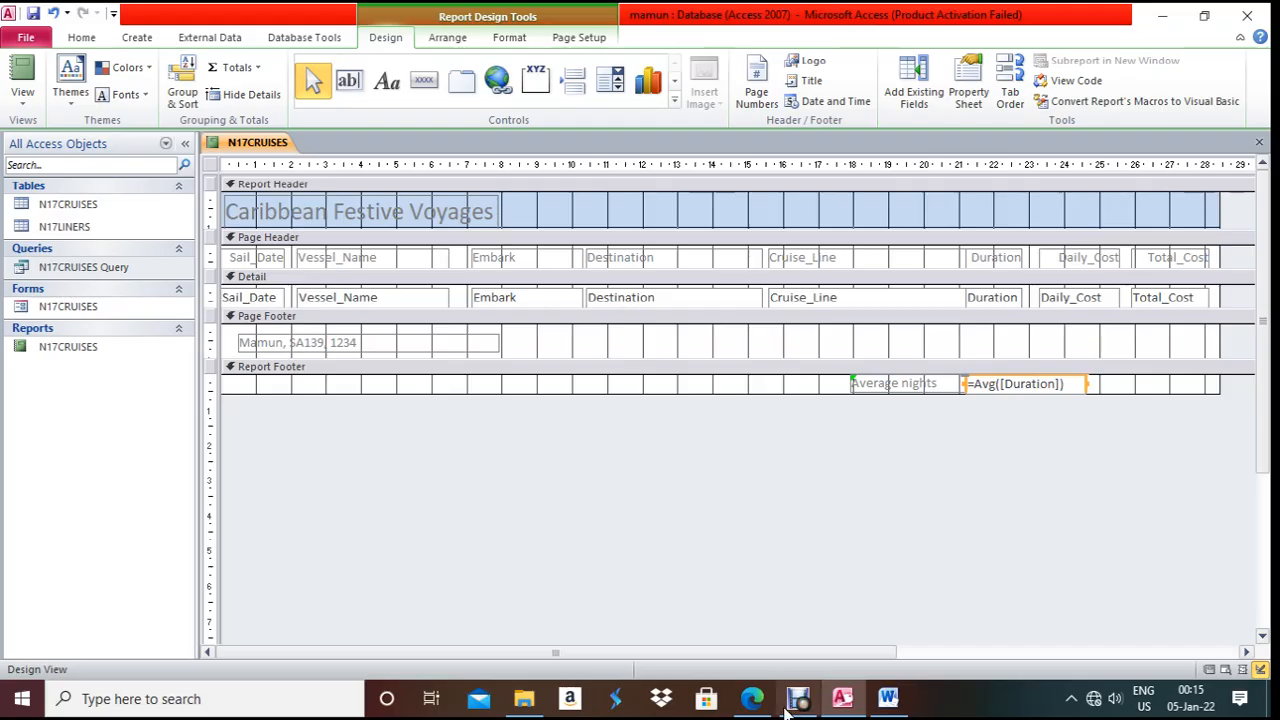
click(750, 698)
scroll(640, 600, down, 3)
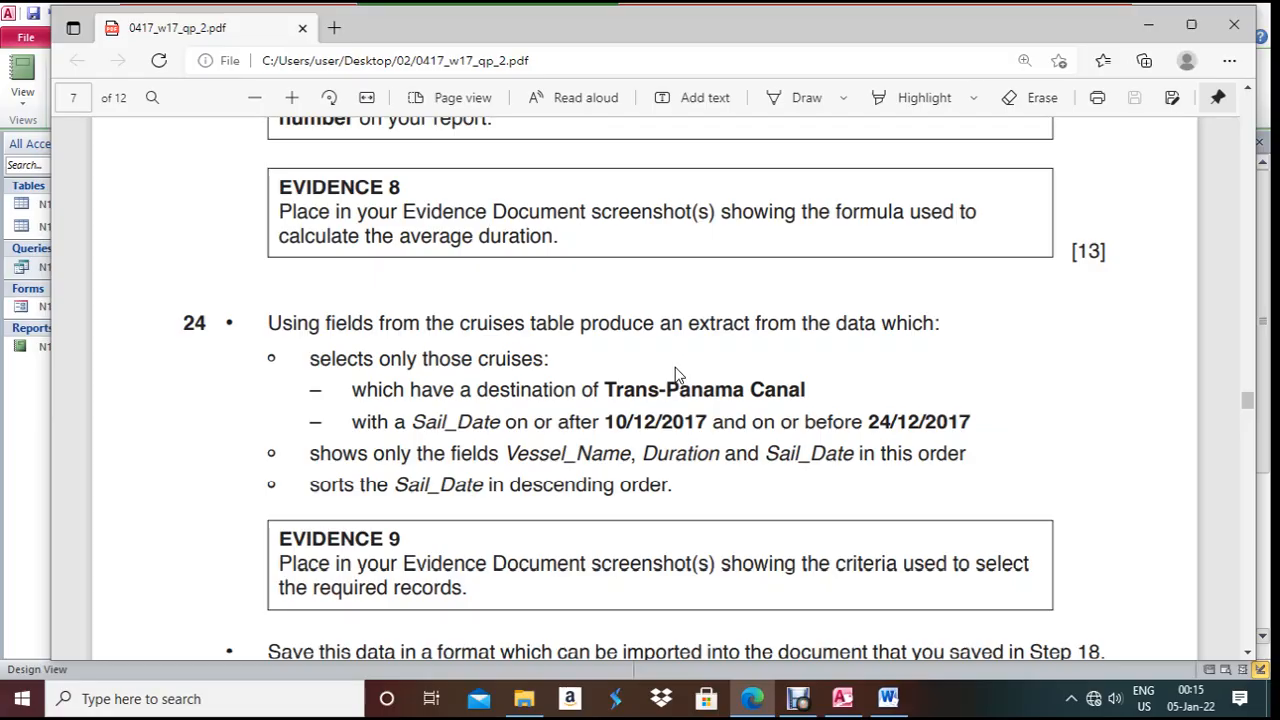
- Review task 24's field and sort requirements in the PDF, then return to the N17CRUISES report design
scroll(378, 480, down, 2)
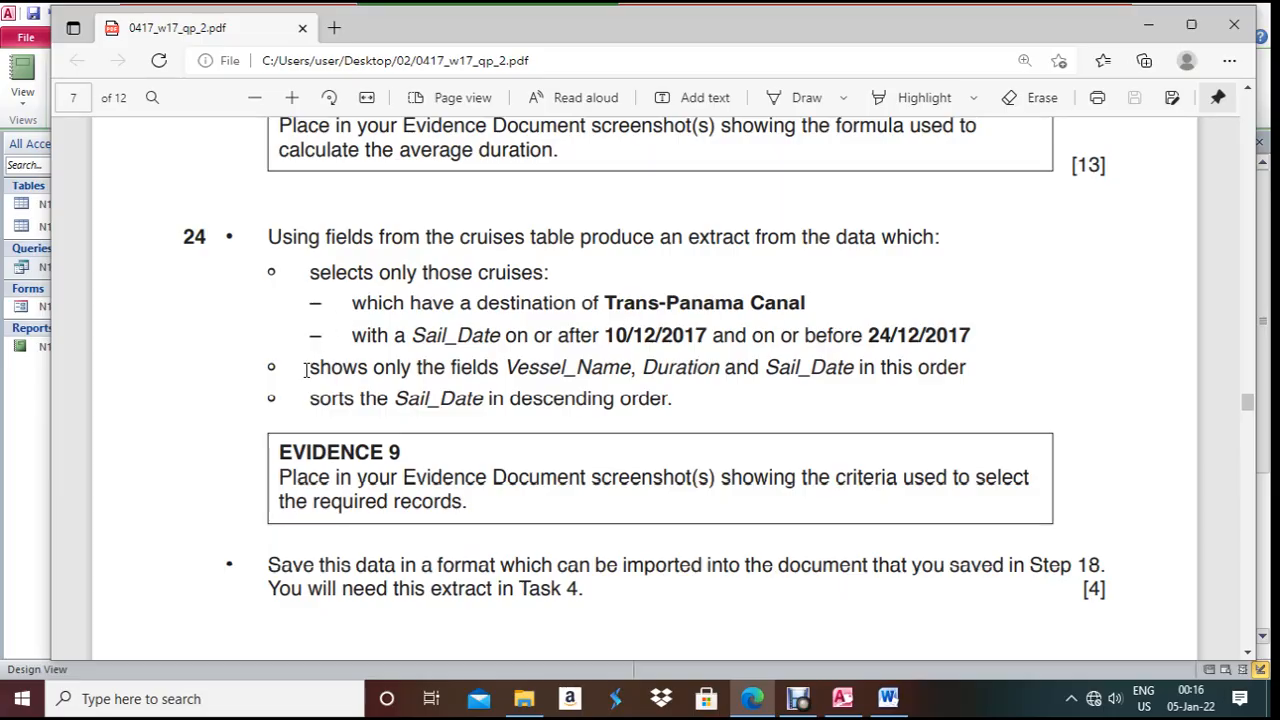
drag(309, 368, 553, 398)
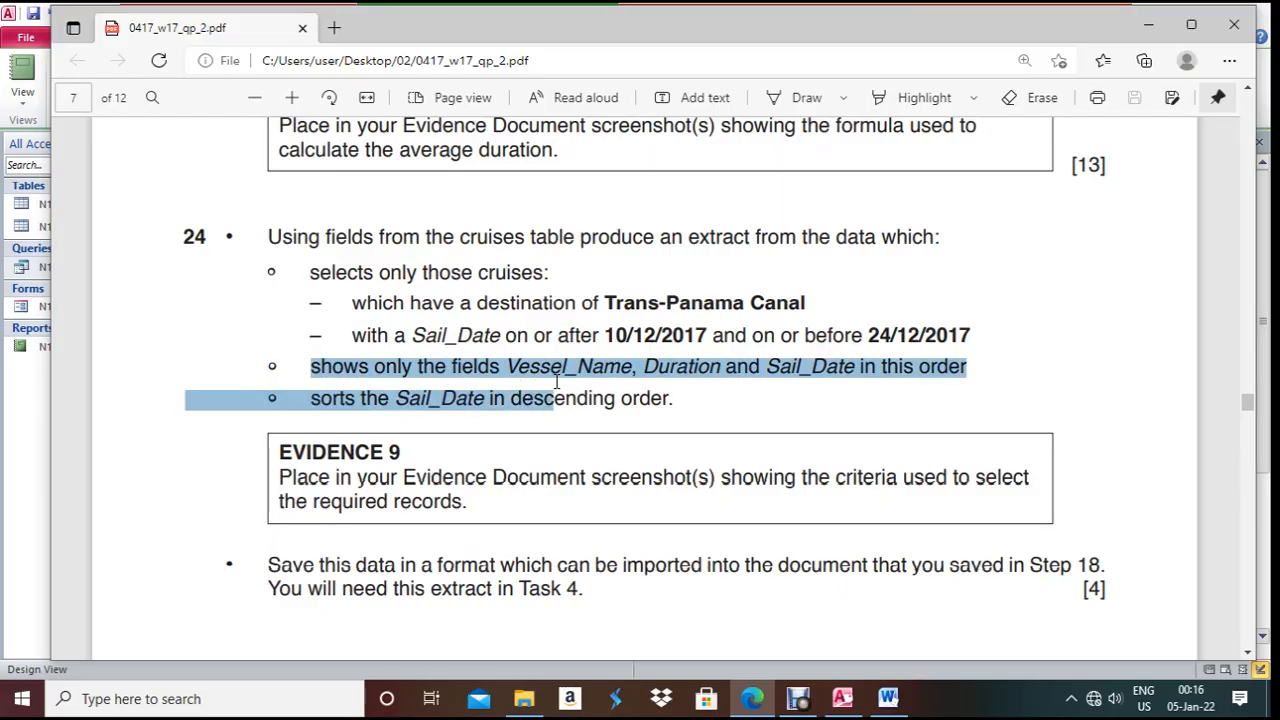
click(752, 698)
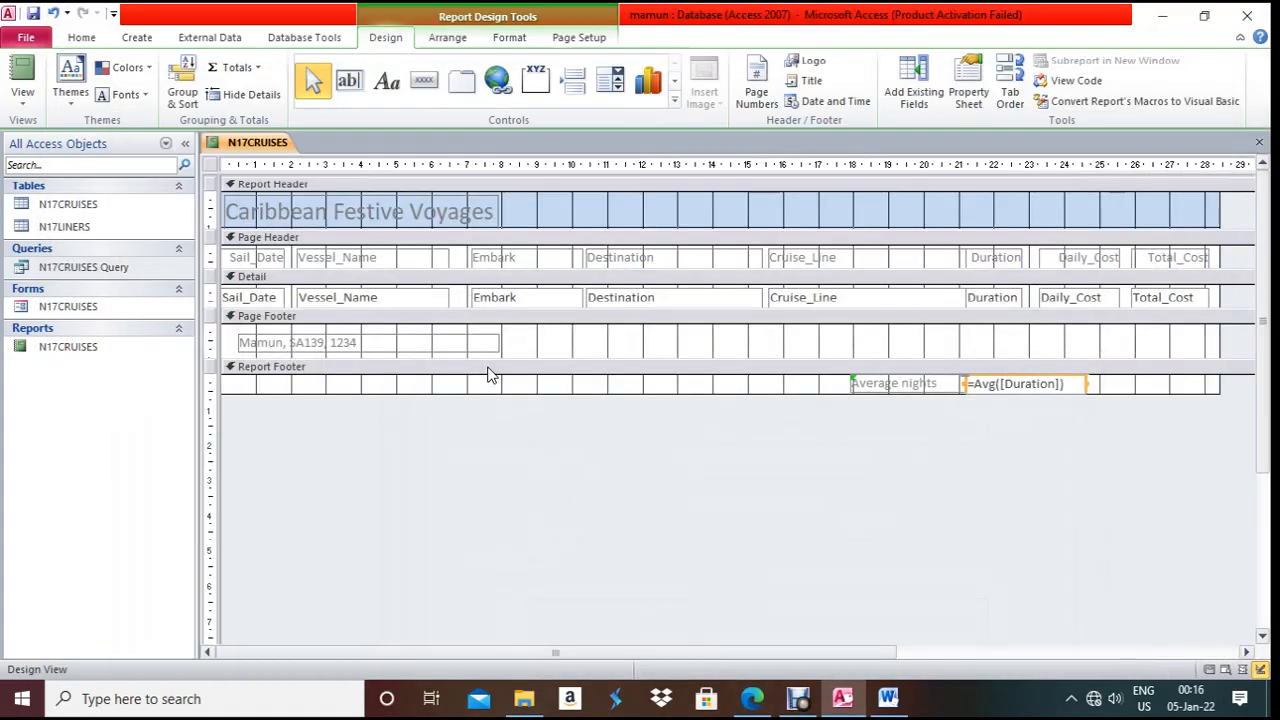
- Close the report and start the Simple Query Wizard on the N17CRUISES table
key(ctrl+w)
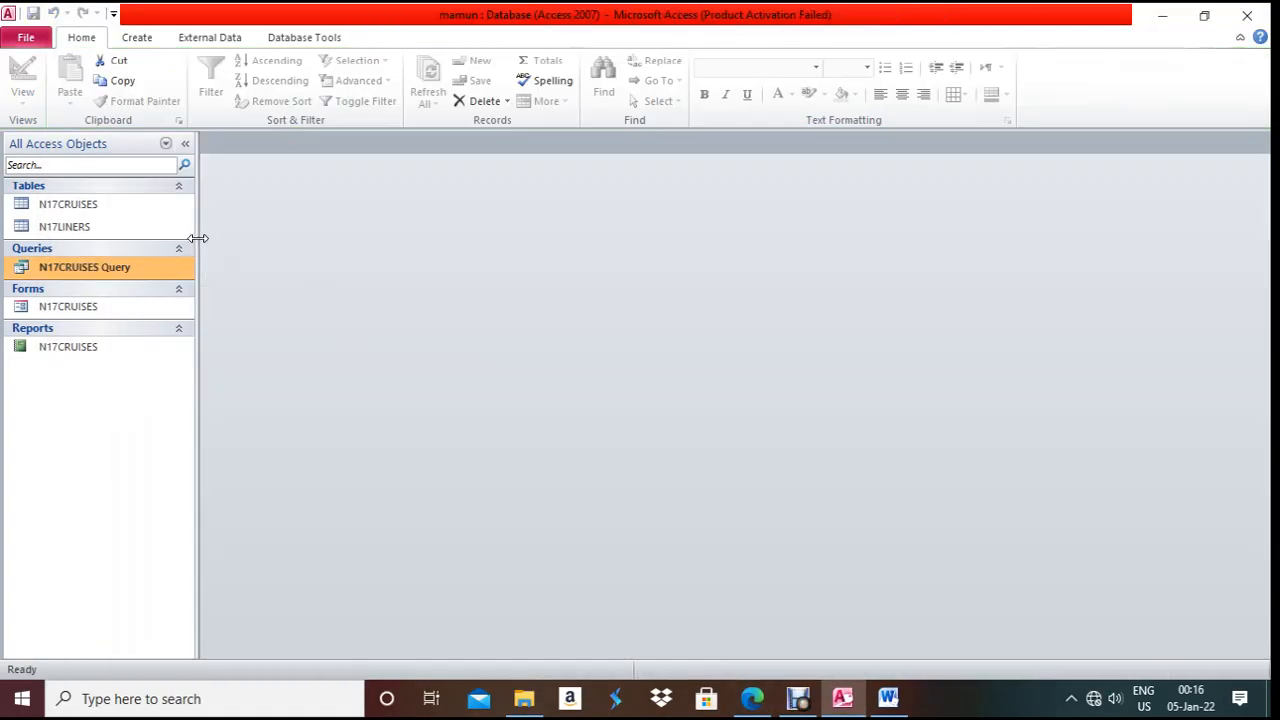
click(70, 205)
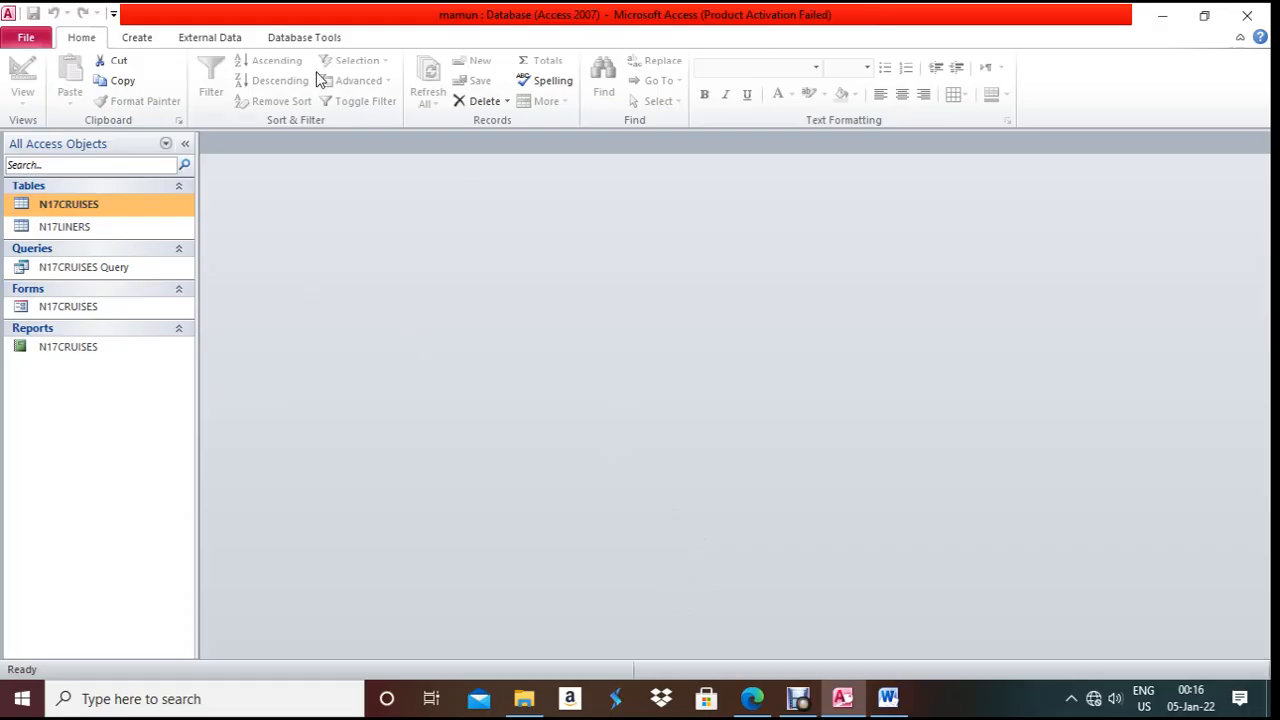
click(148, 39)
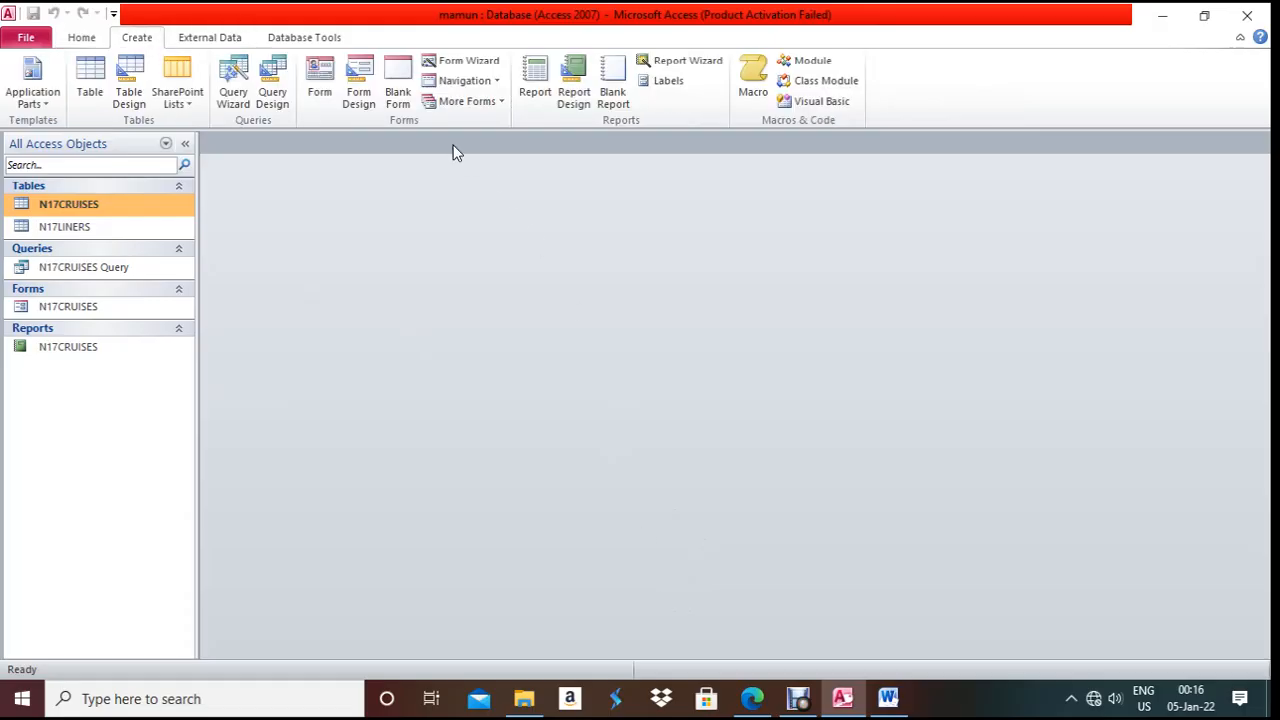
click(237, 92)
click(740, 441)
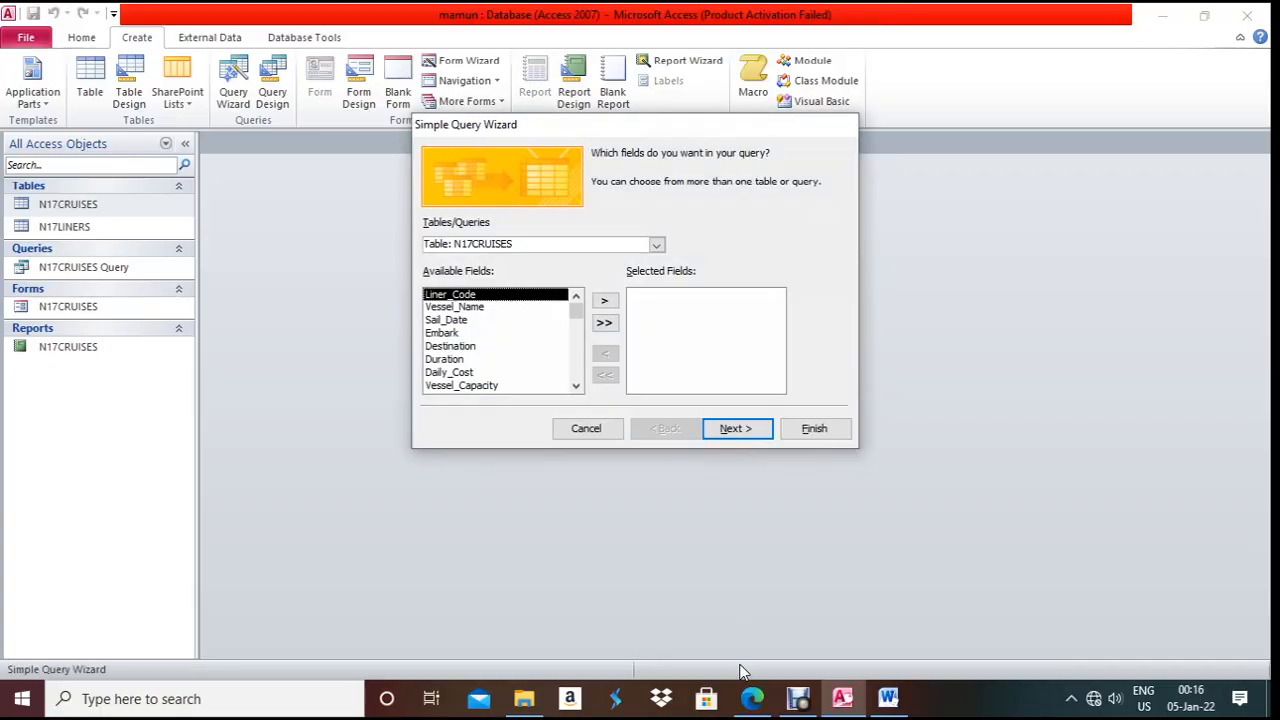
click(754, 700)
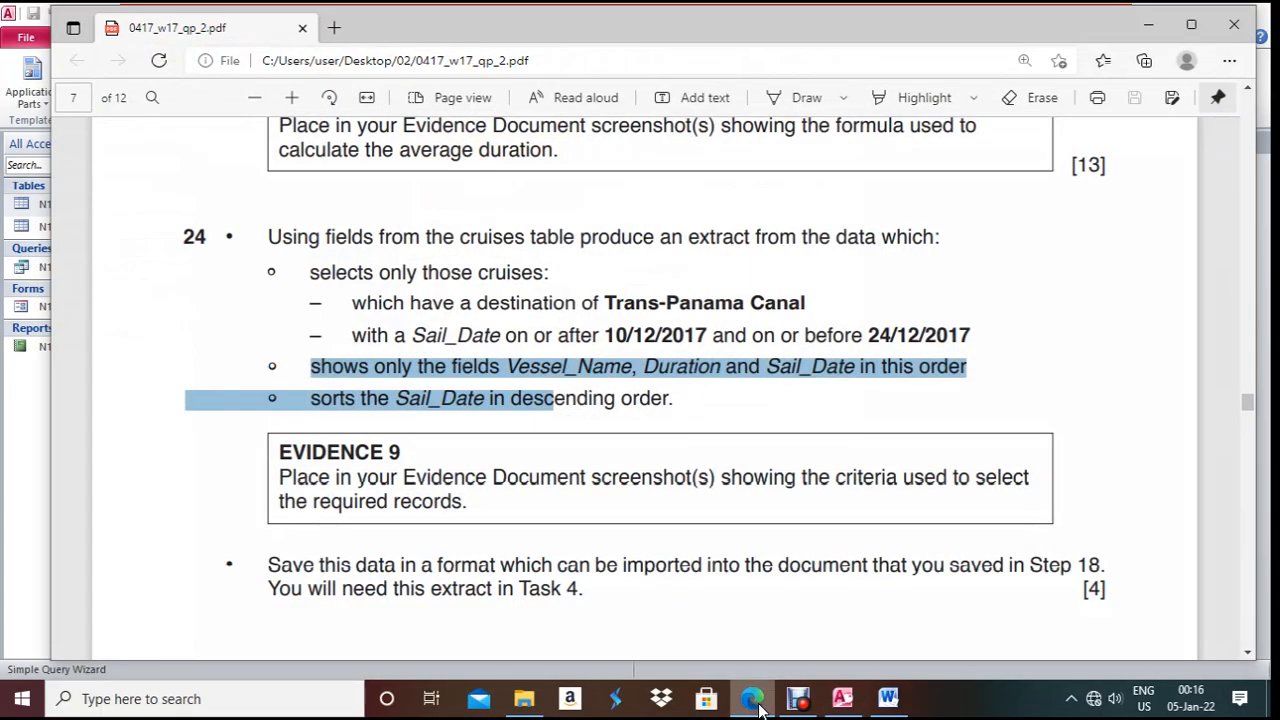
click(755, 700)
click(755, 700)
click(755, 700)
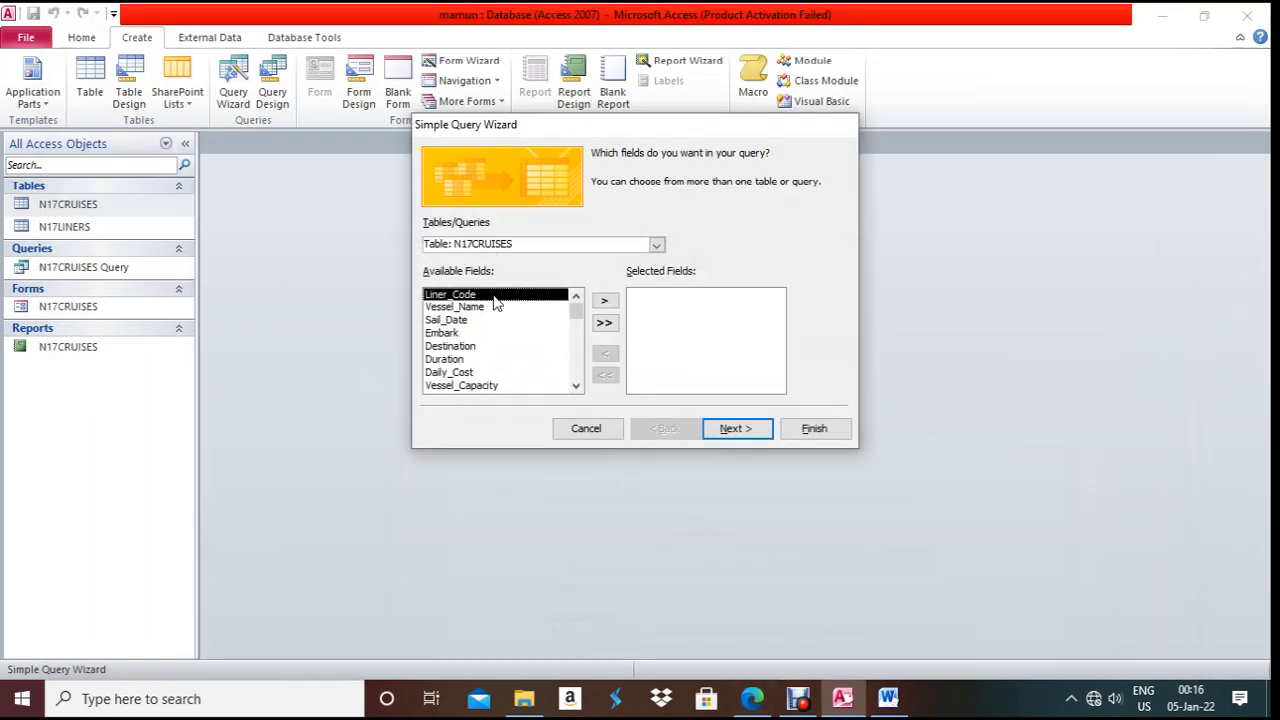
- Add Vessel_Name, Duration and Sail_Date, and finish the wizard as N17CRUISES Query1
click(503, 310)
click(603, 302)
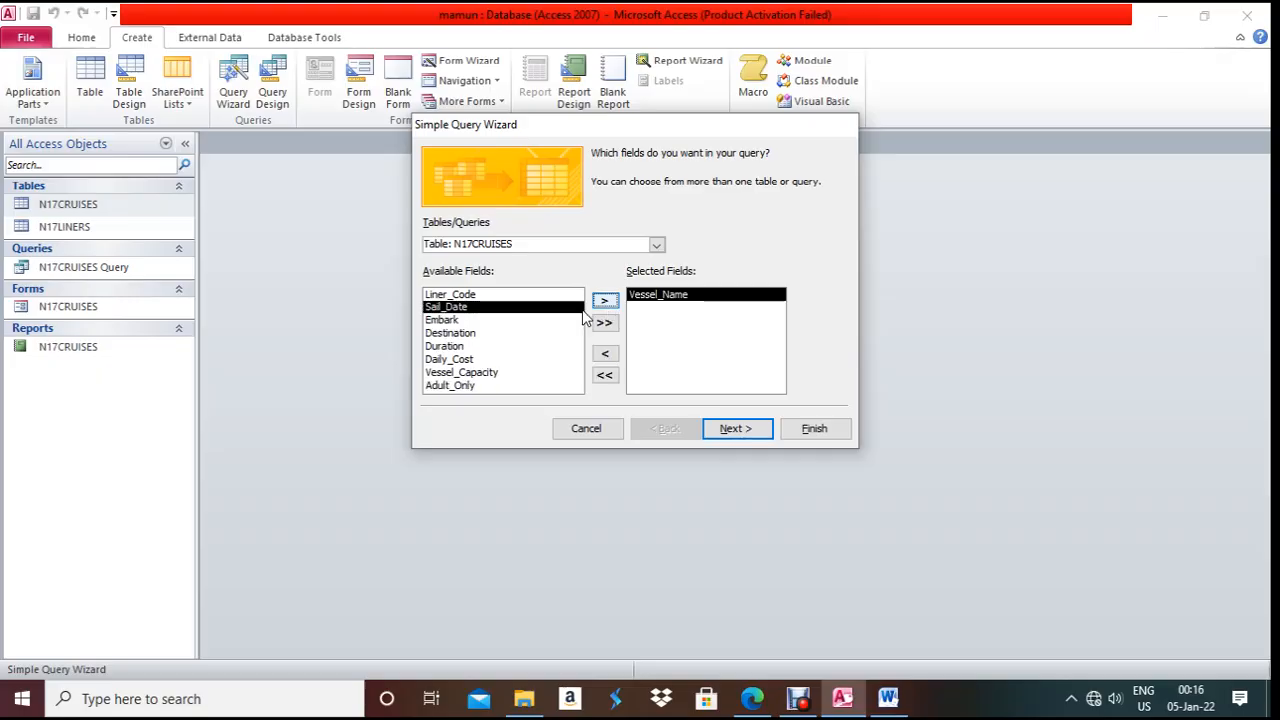
click(463, 346)
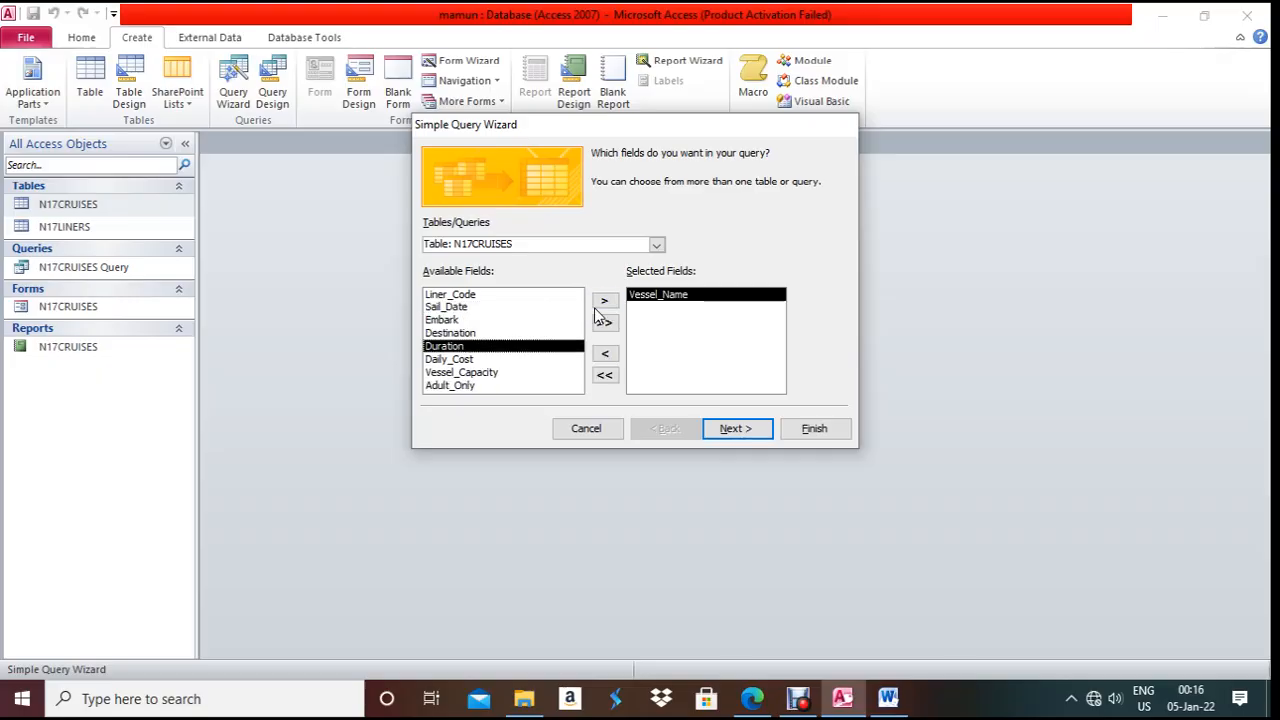
click(605, 301)
click(503, 309)
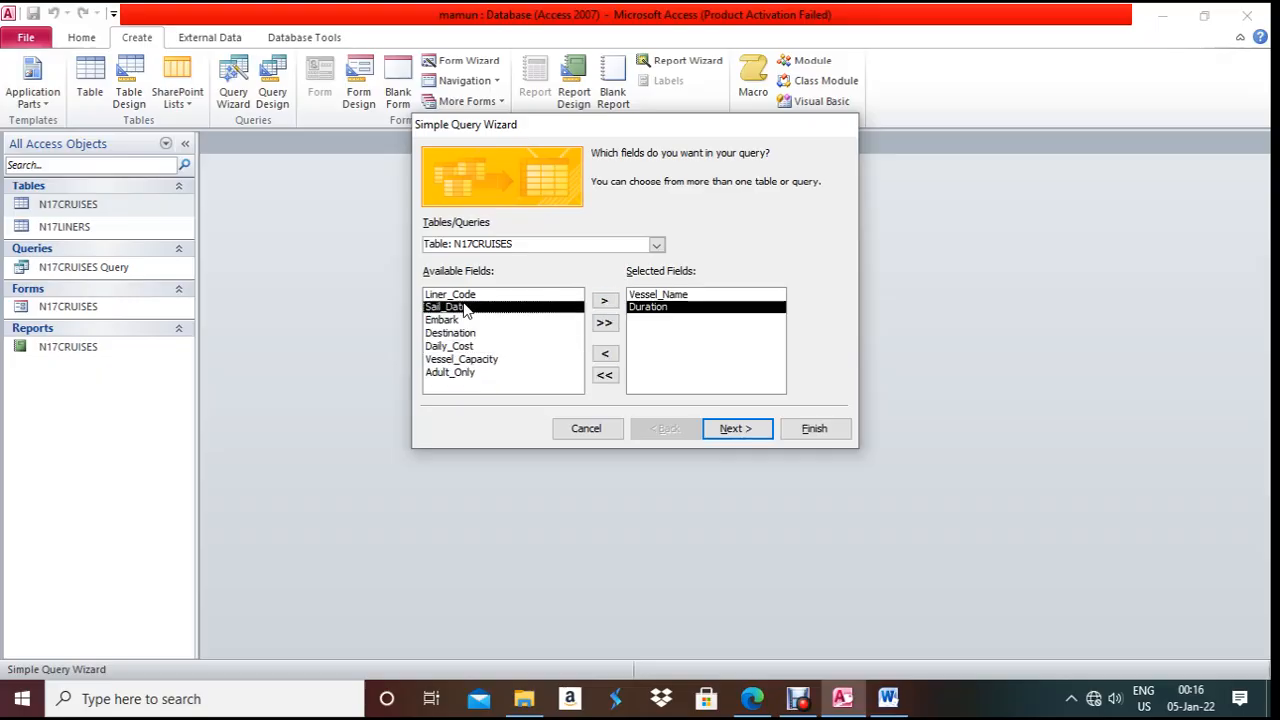
click(605, 301)
click(738, 428)
click(733, 428)
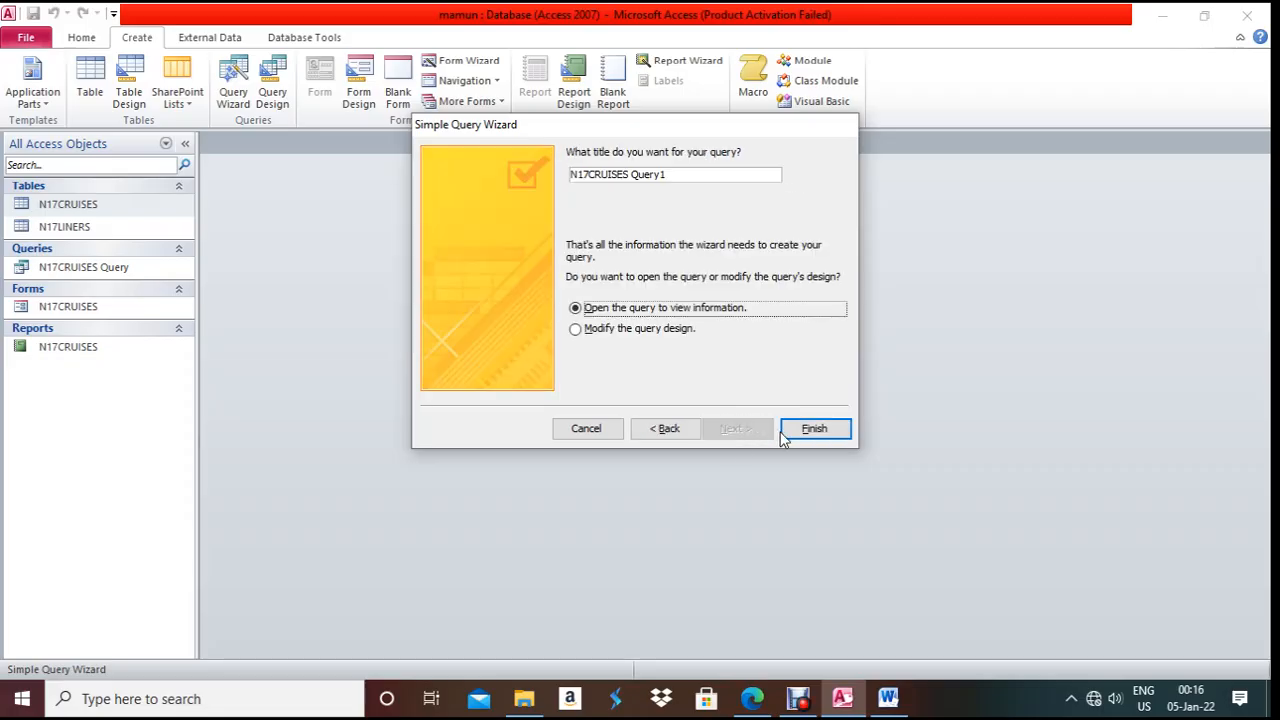
click(795, 430)
right_click(255, 144)
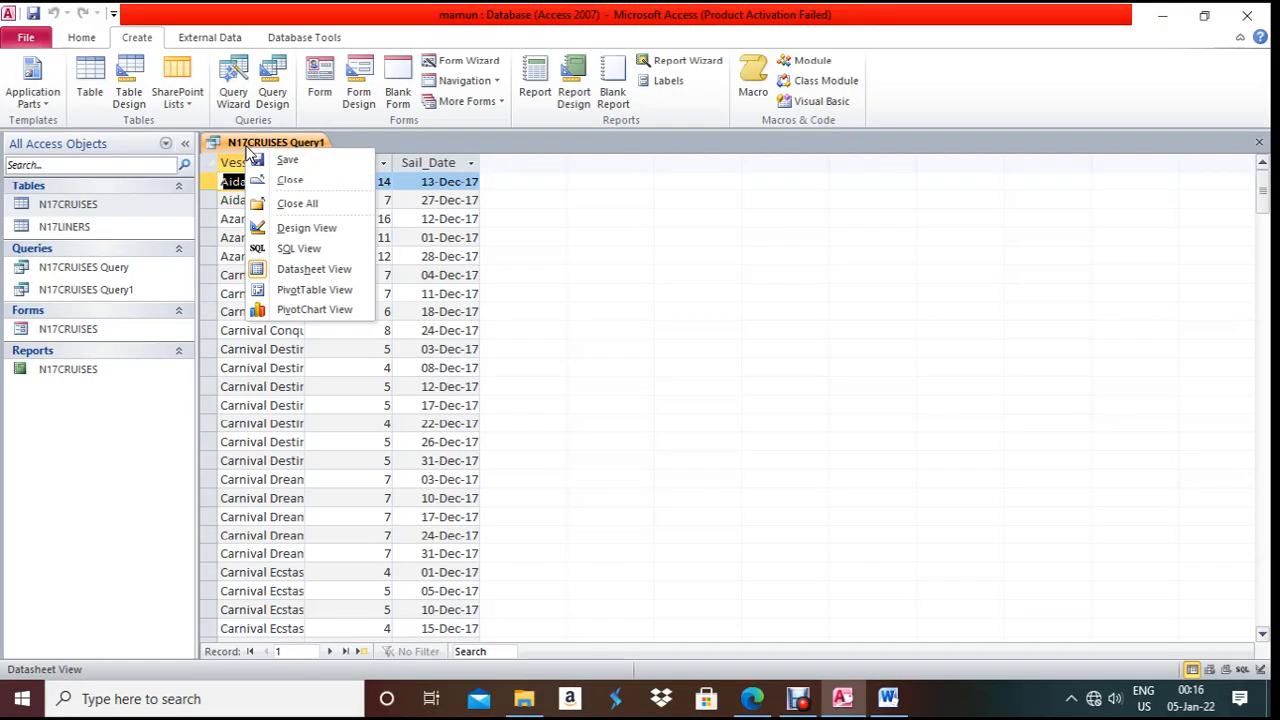
- Switch the query to Design View and copy 'Trans-Panama Canal' from the task PDF
click(304, 228)
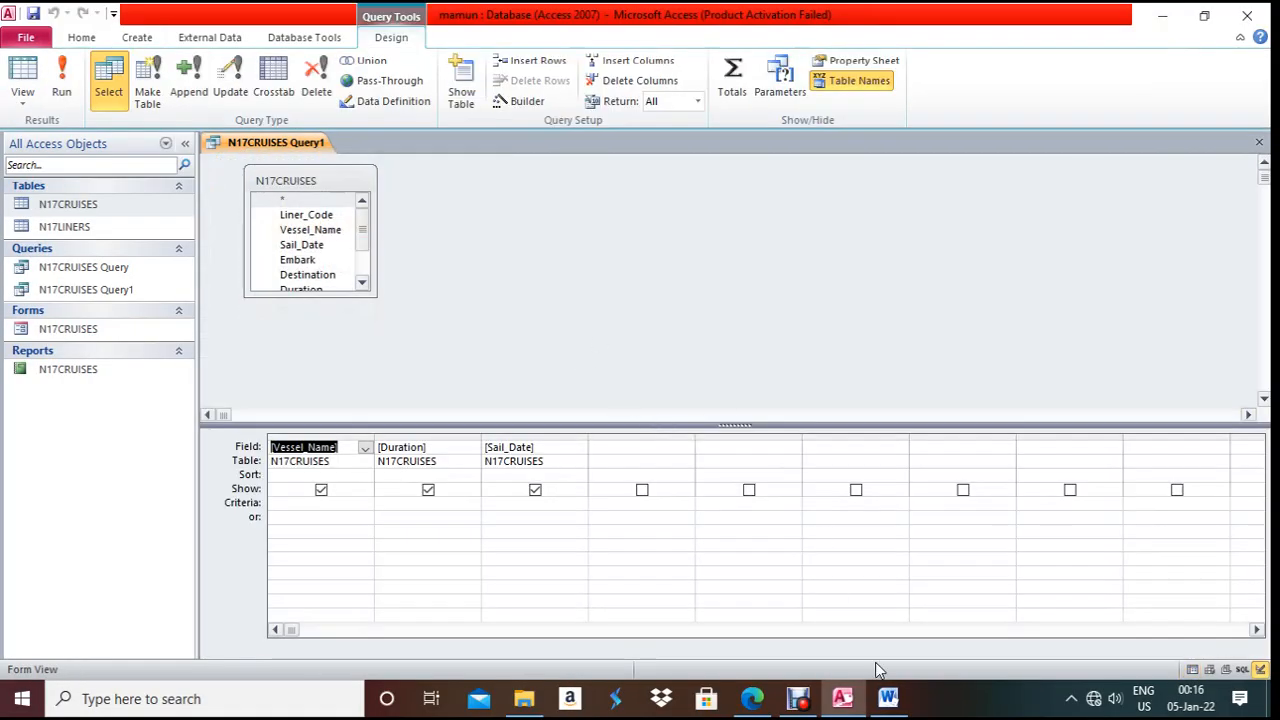
click(752, 699)
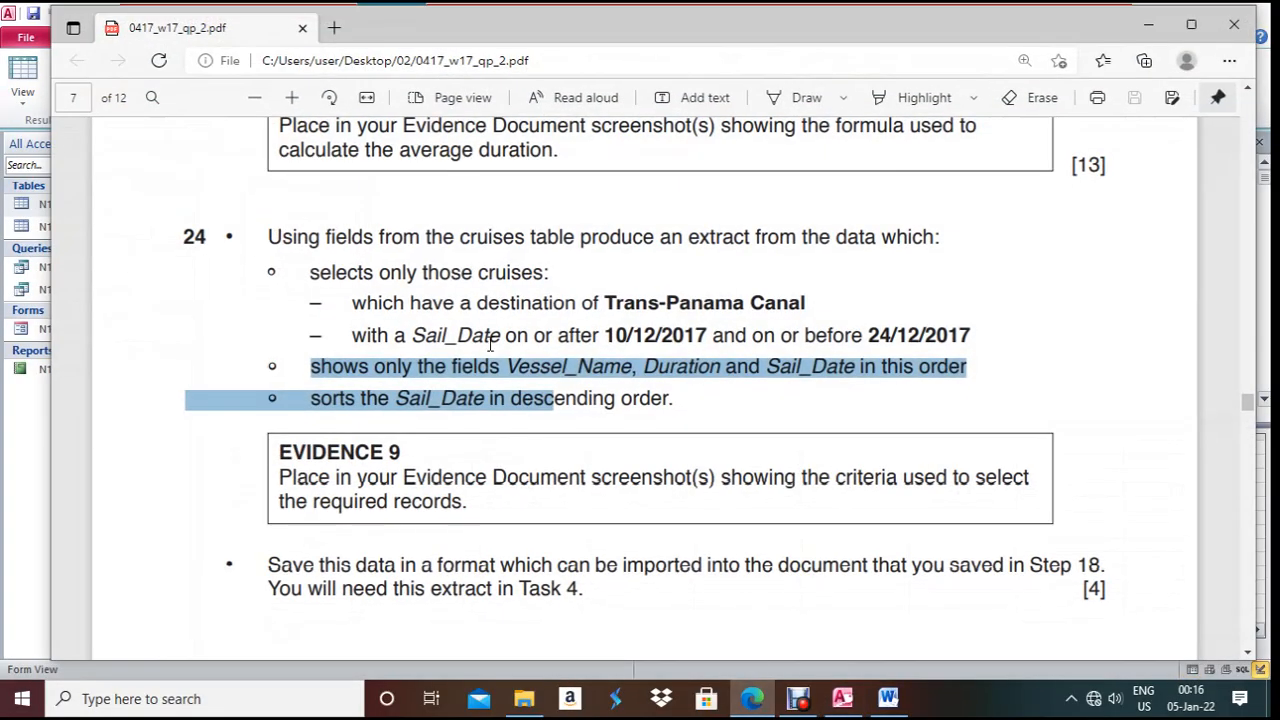
drag(354, 305, 582, 305)
click(492, 311)
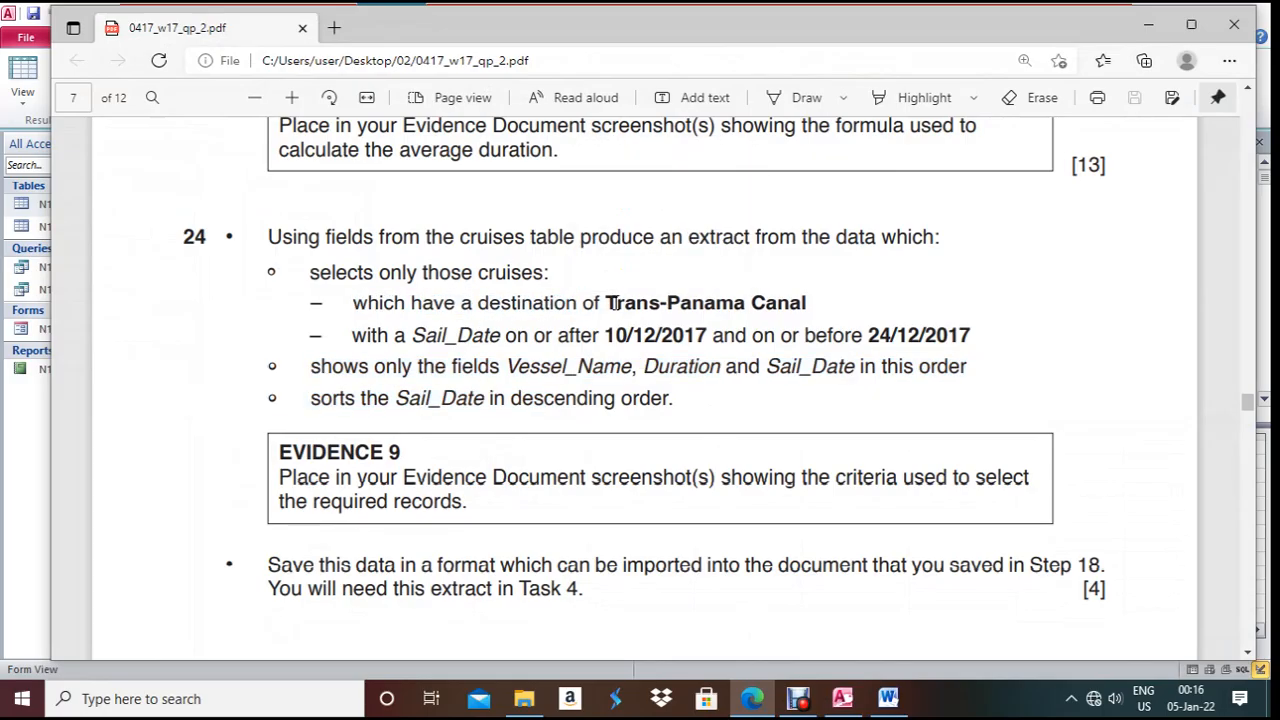
drag(613, 303, 822, 308)
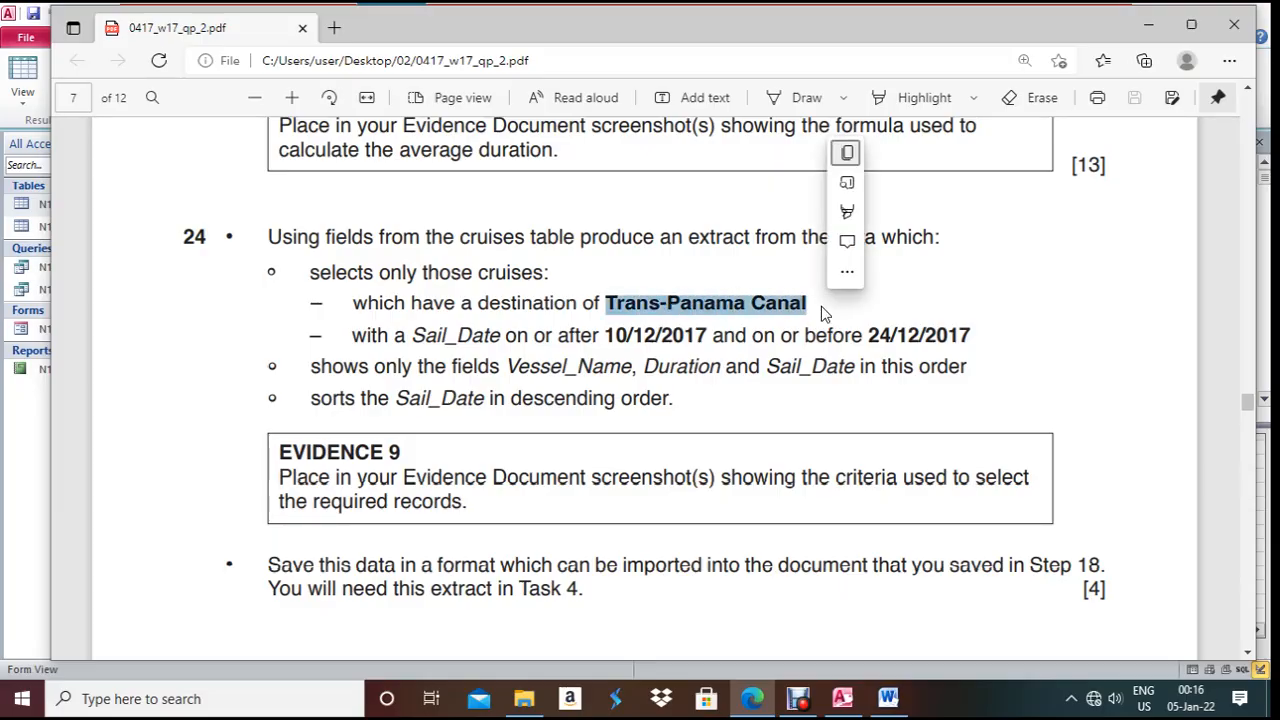
key(ctrl+c)
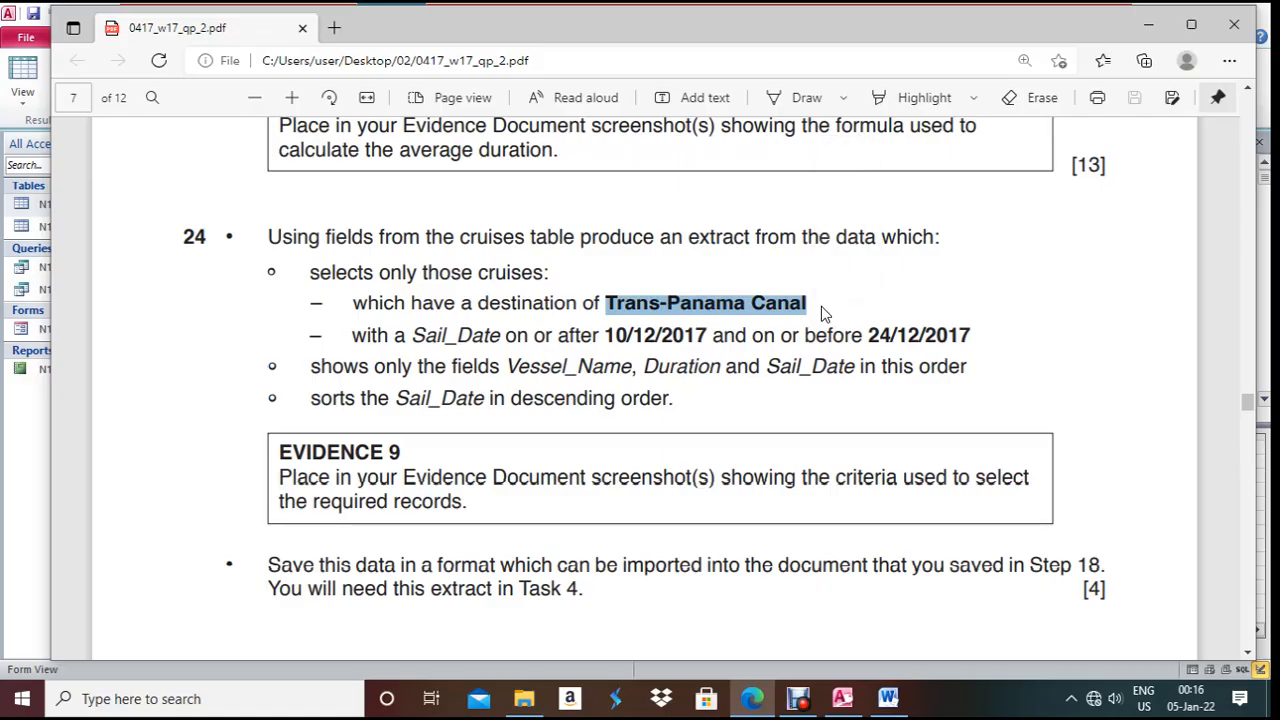
key(alt+Tab)
- Add Destination as a fourth column with criterion 'Trans-Panama Canal' and test-run the query
drag(317, 295, 314, 347)
click(291, 277)
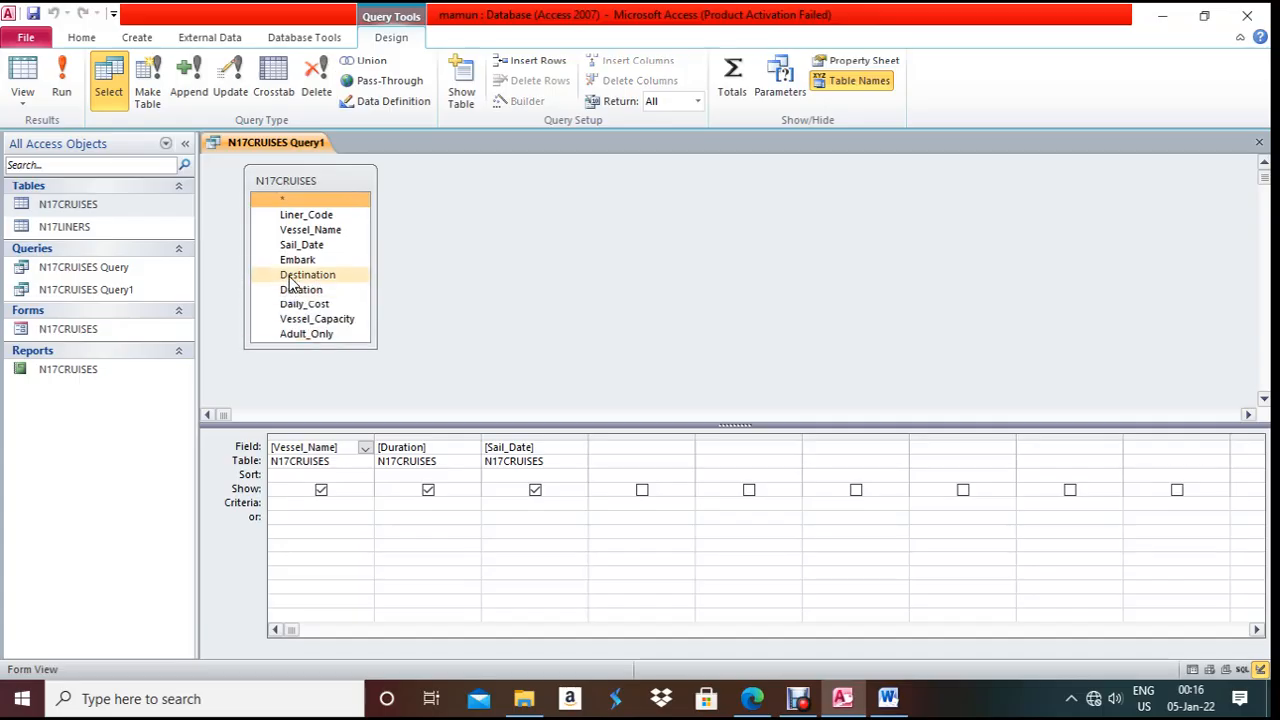
drag(291, 283, 615, 450)
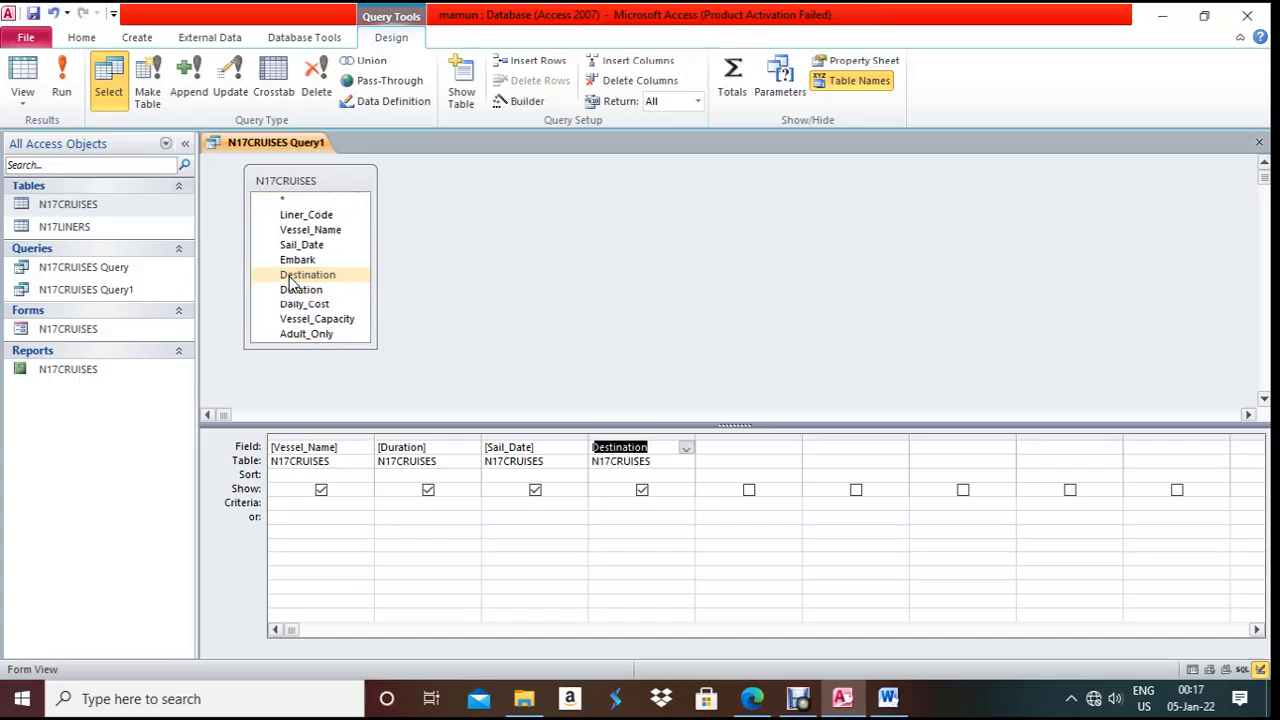
click(609, 503)
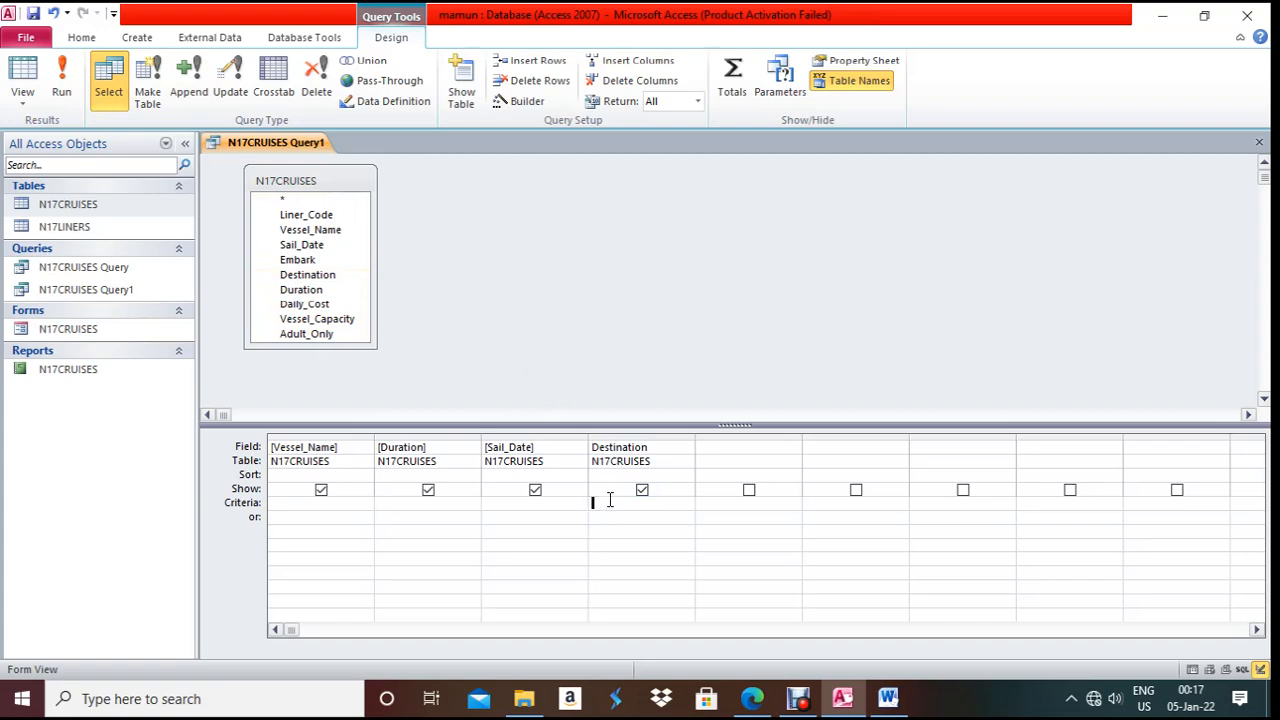
key(ctrl+v)
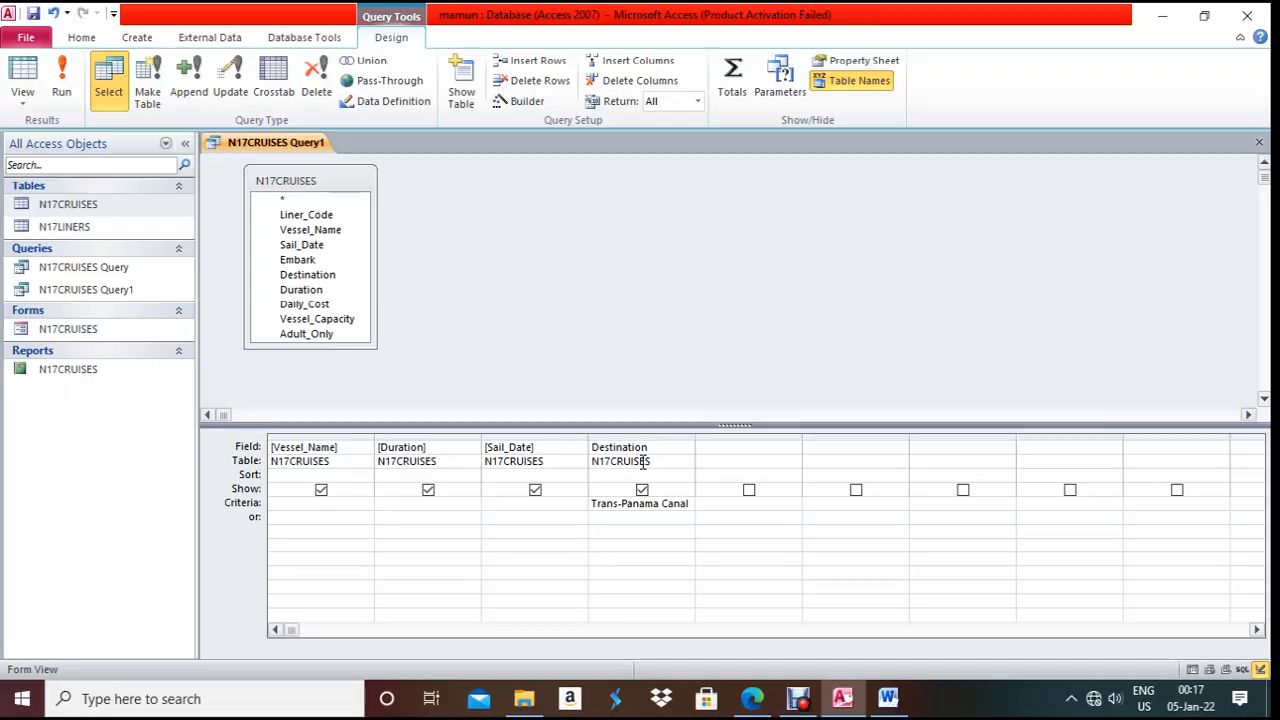
click(68, 75)
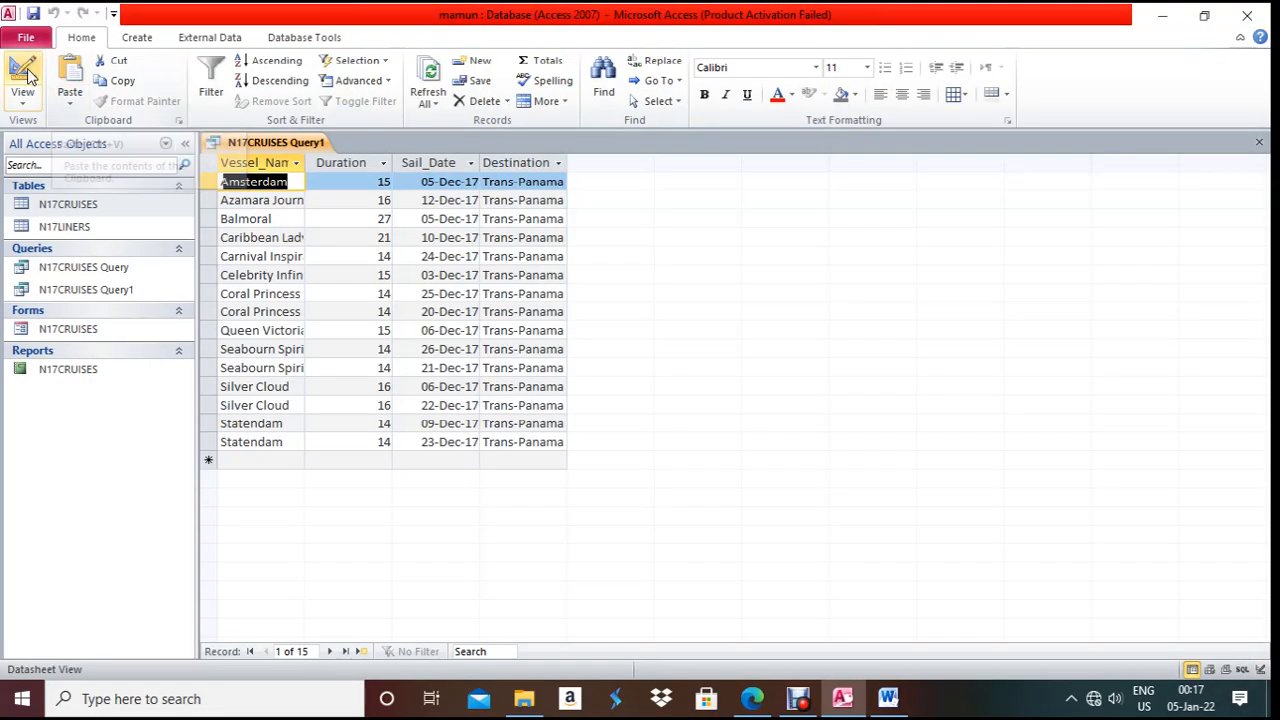
click(23, 75)
click(752, 698)
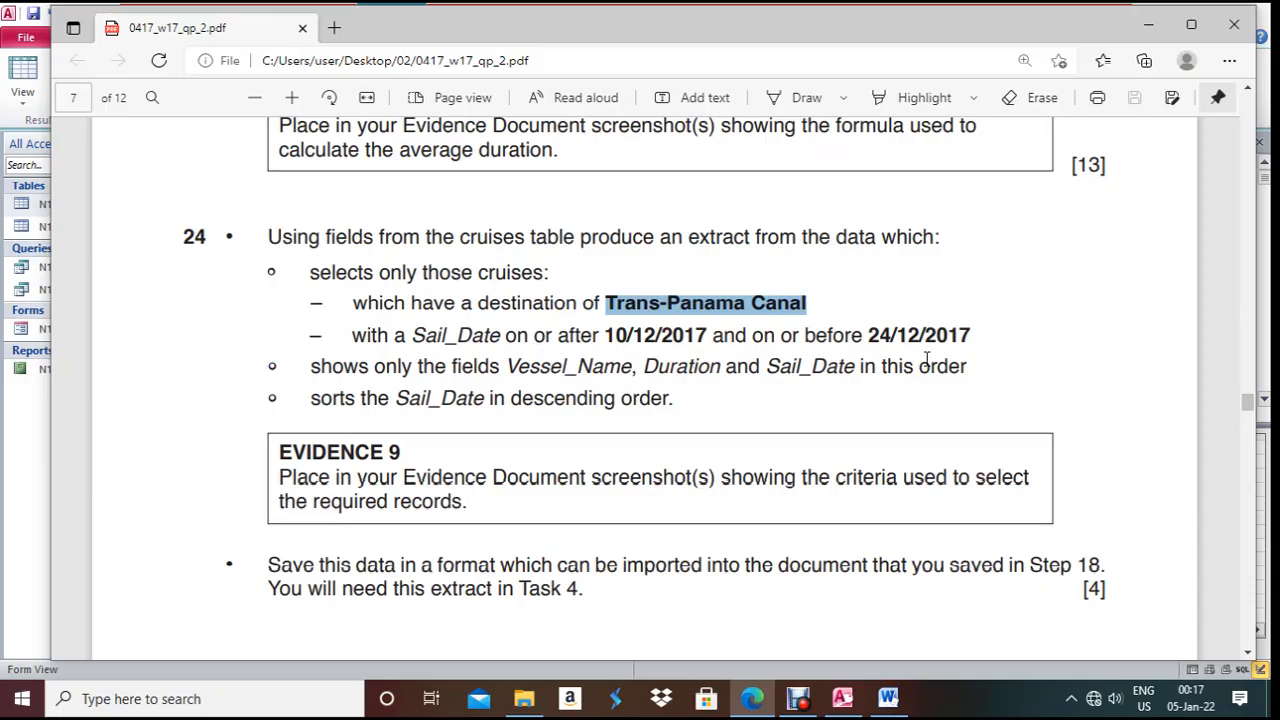
click(757, 700)
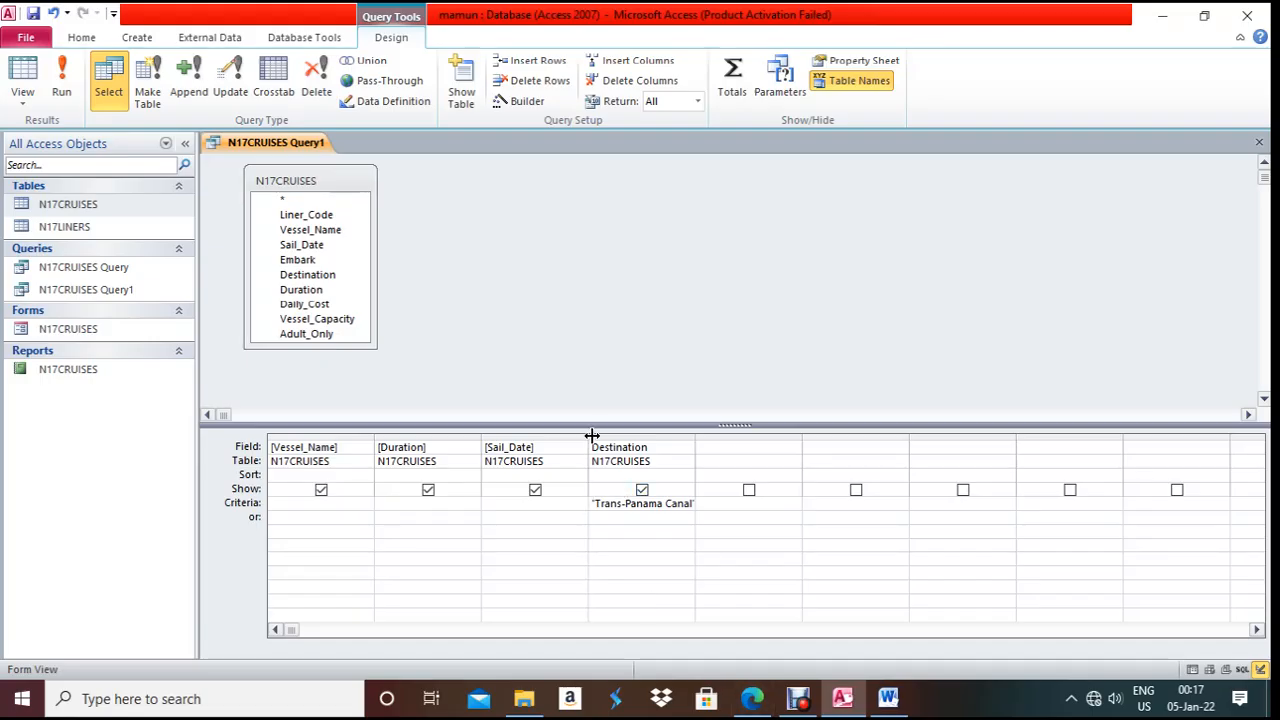
- Limit Sail_Date to >=10/12/2017 and <=24/12/2017, then run the query
drag(592, 436, 676, 436)
click(526, 507)
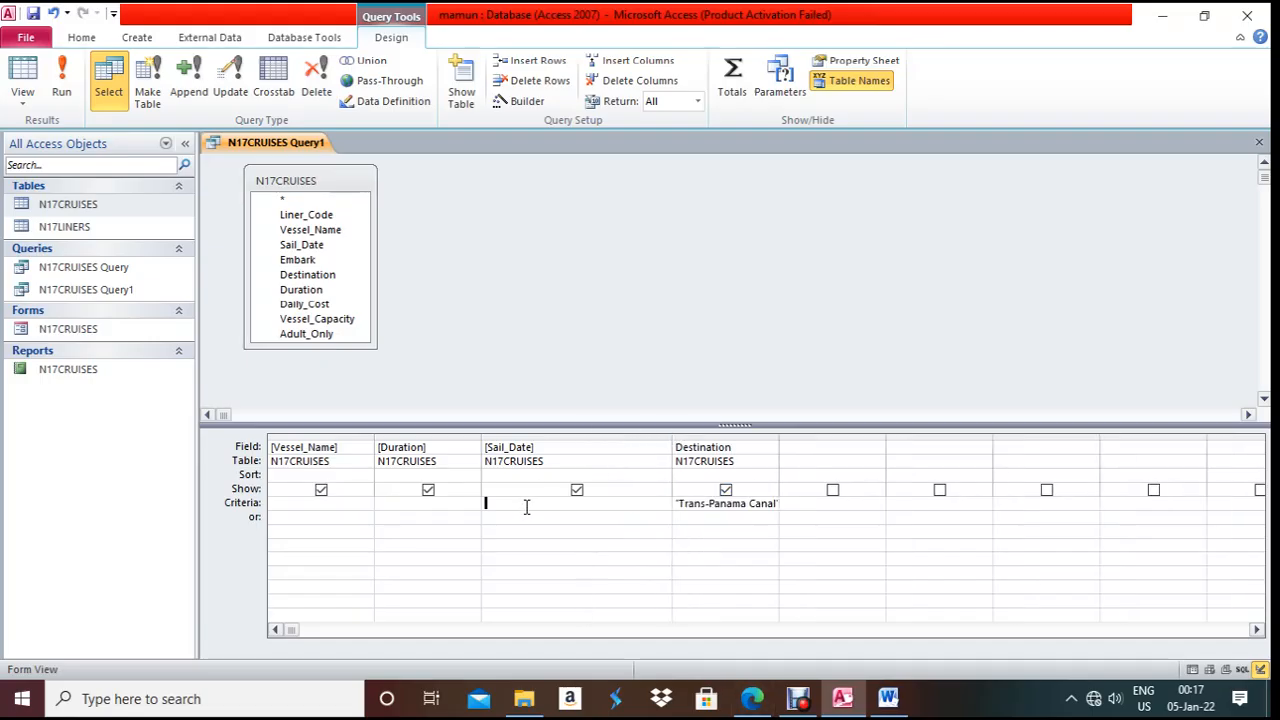
text(>=10/12/2017 and <=)
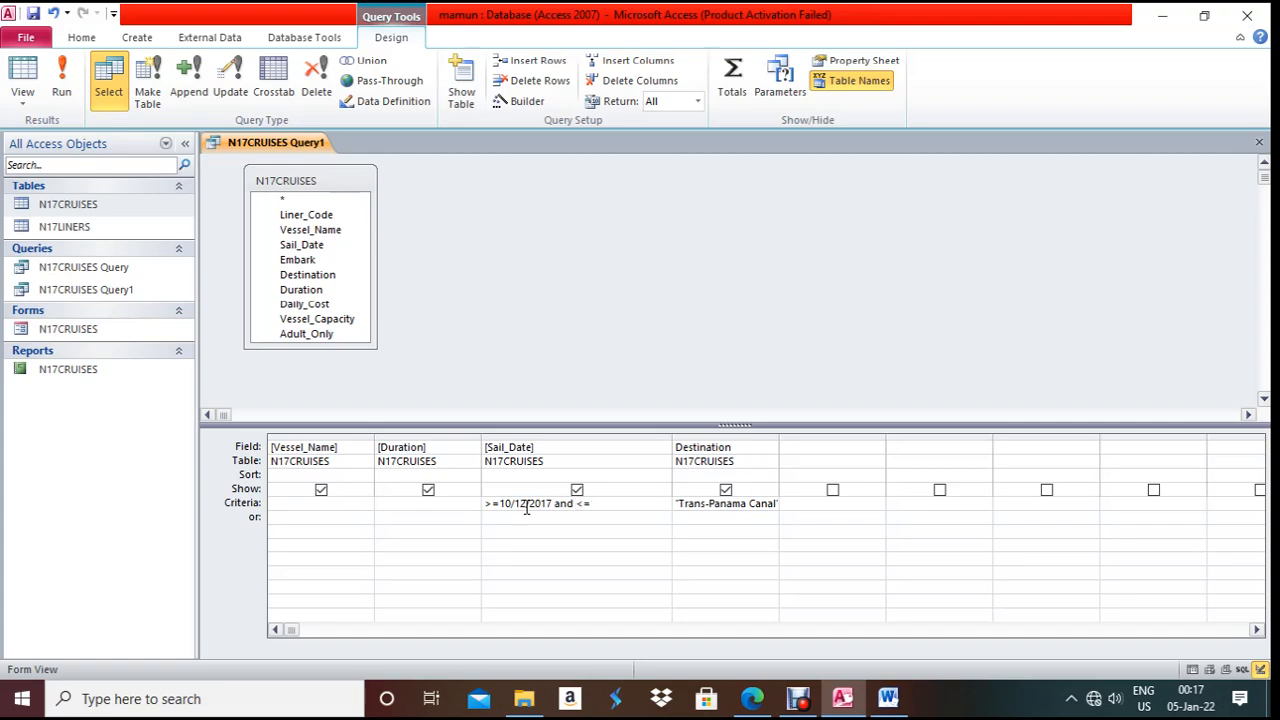
key(alt+Tab)
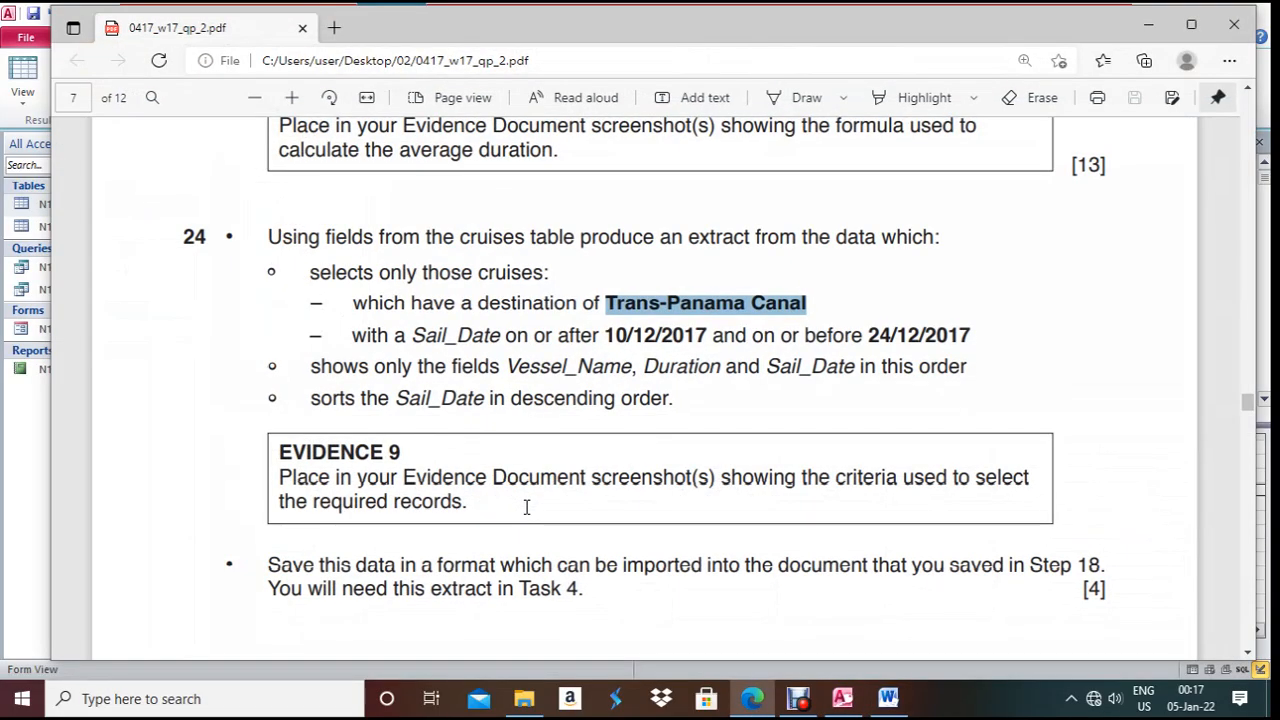
key(alt+Tab)
text(24/12/2017)
click(554, 549)
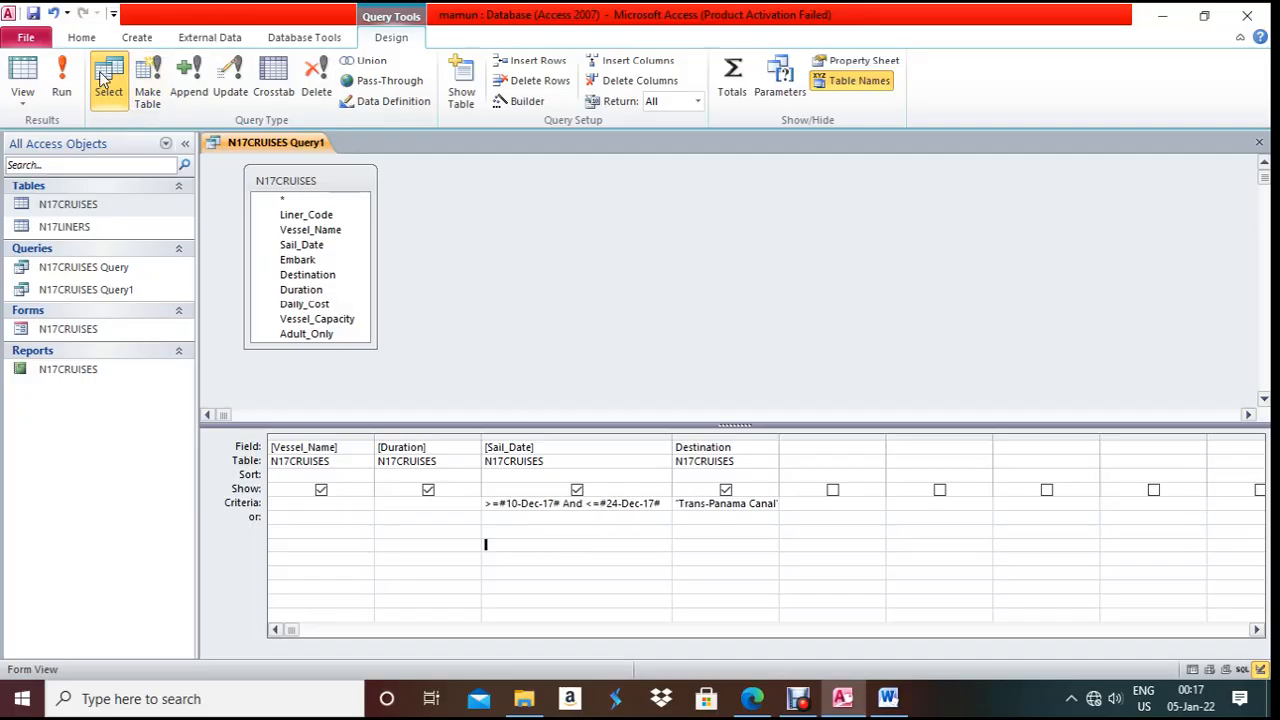
click(62, 88)
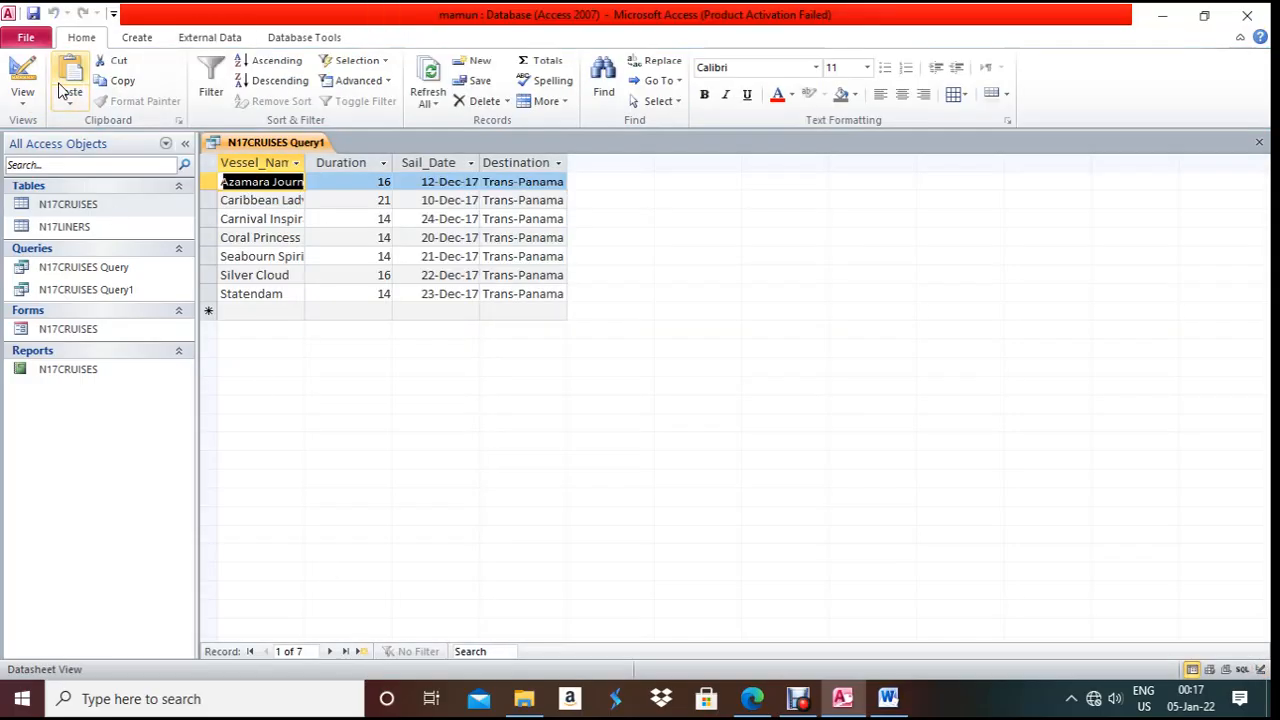
click(23, 80)
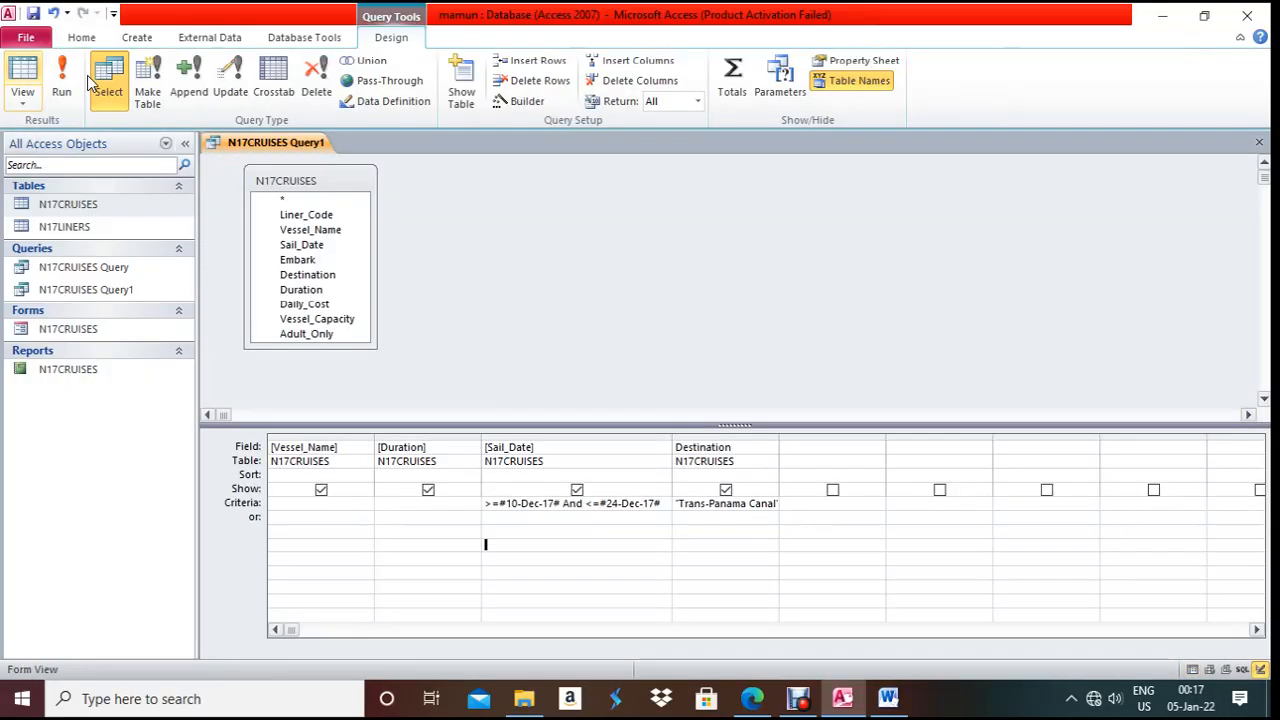
- Hide Destination from the results, rerun the query, and return to Design View
click(726, 490)
click(66, 82)
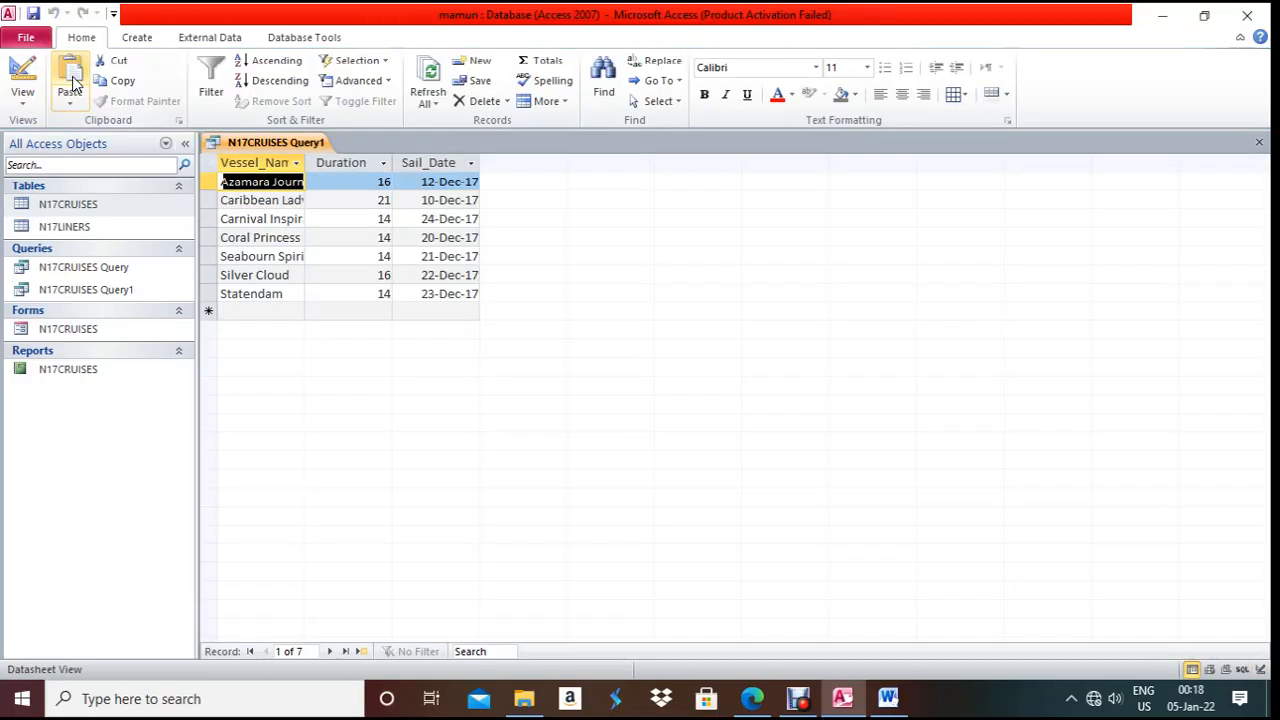
click(752, 698)
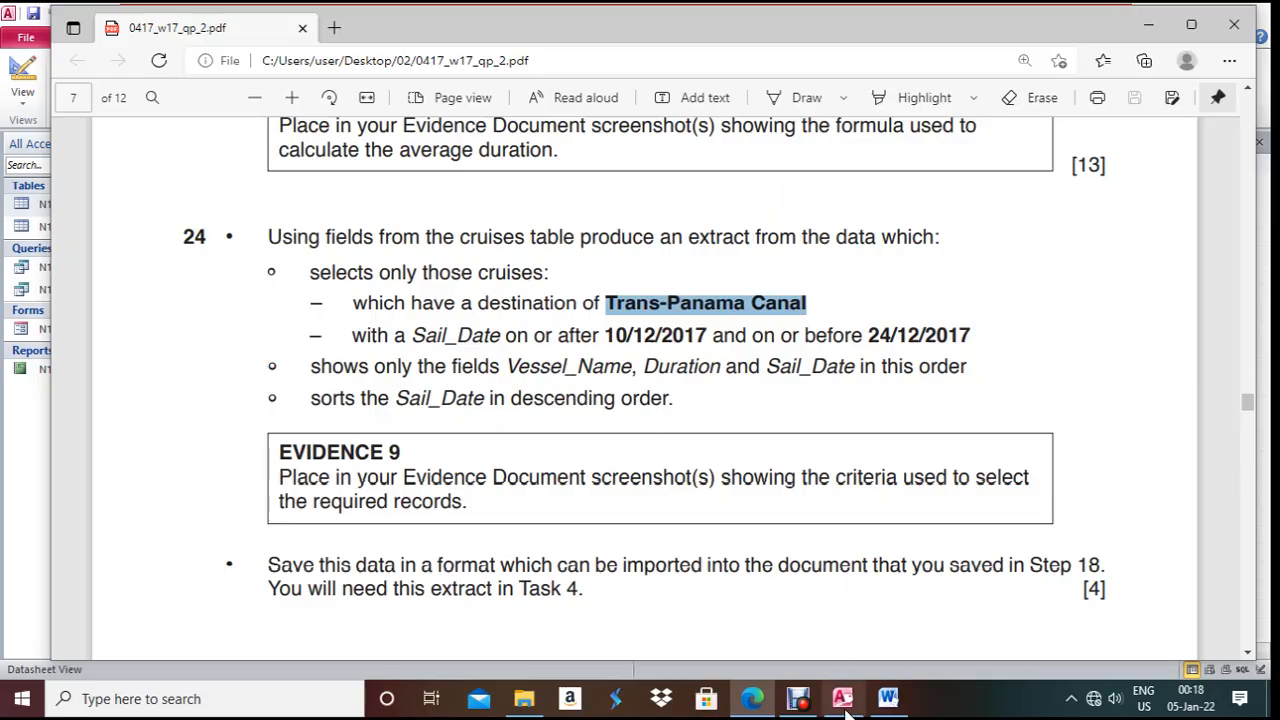
click(760, 692)
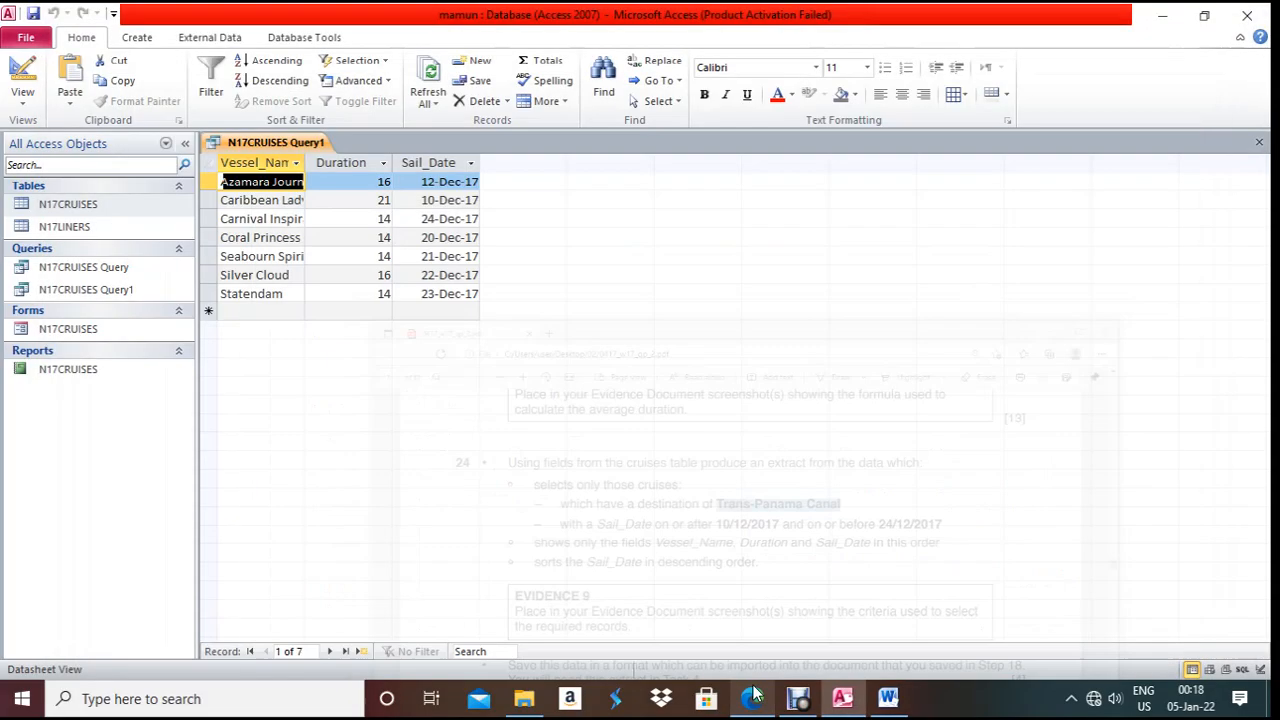
right_click(262, 143)
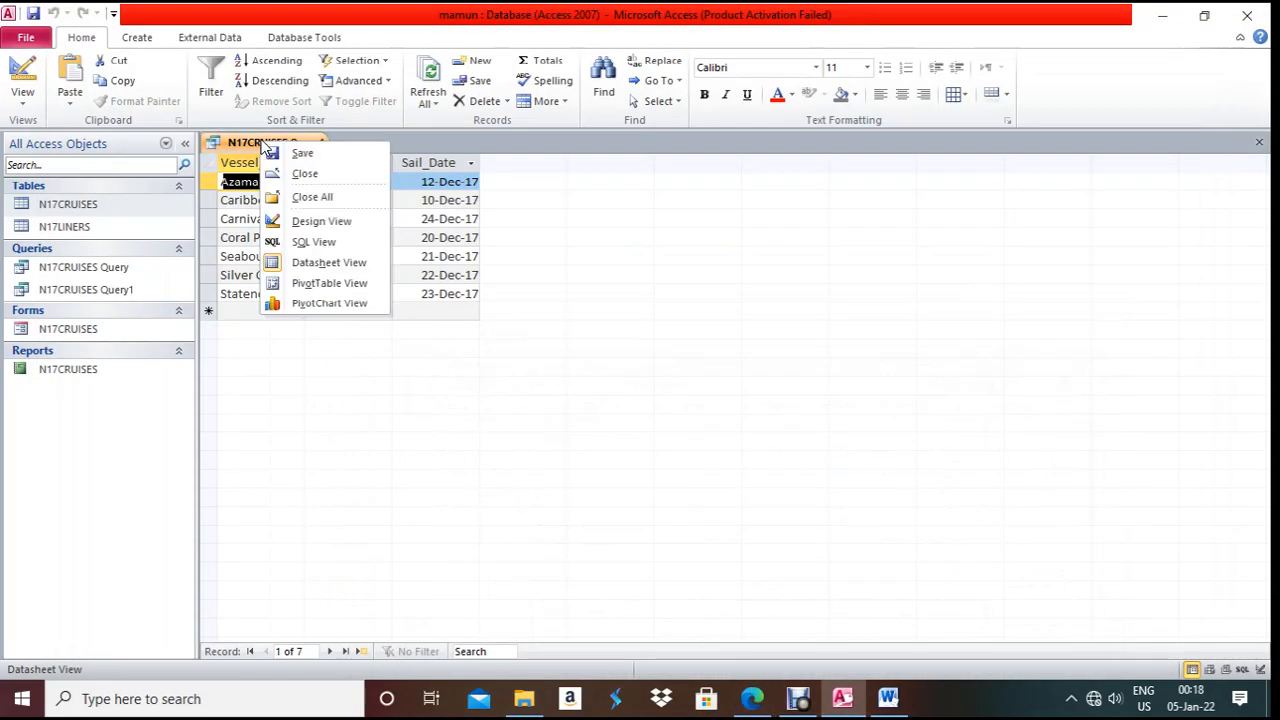
click(325, 224)
click(608, 475)
- Set Sail_Date's sort to Descending, save and close, then reopen N17CRUISES Query1
click(663, 476)
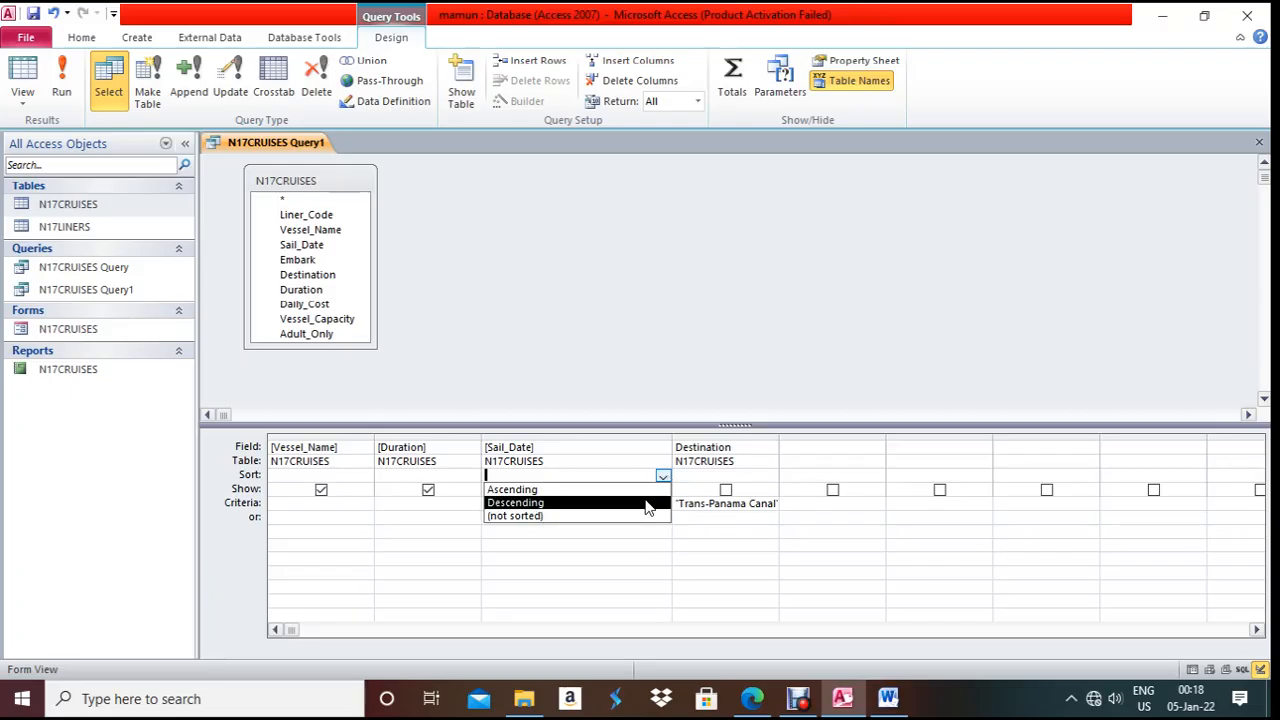
click(654, 502)
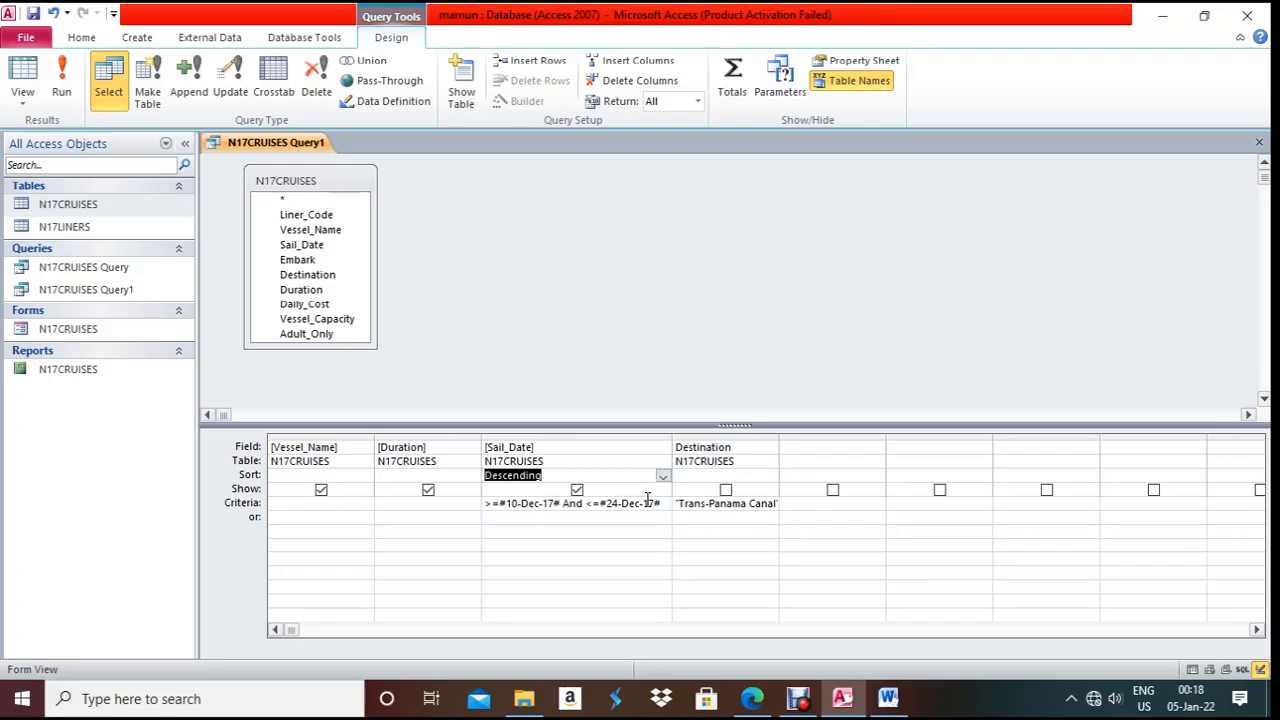
key(ctrl+w)
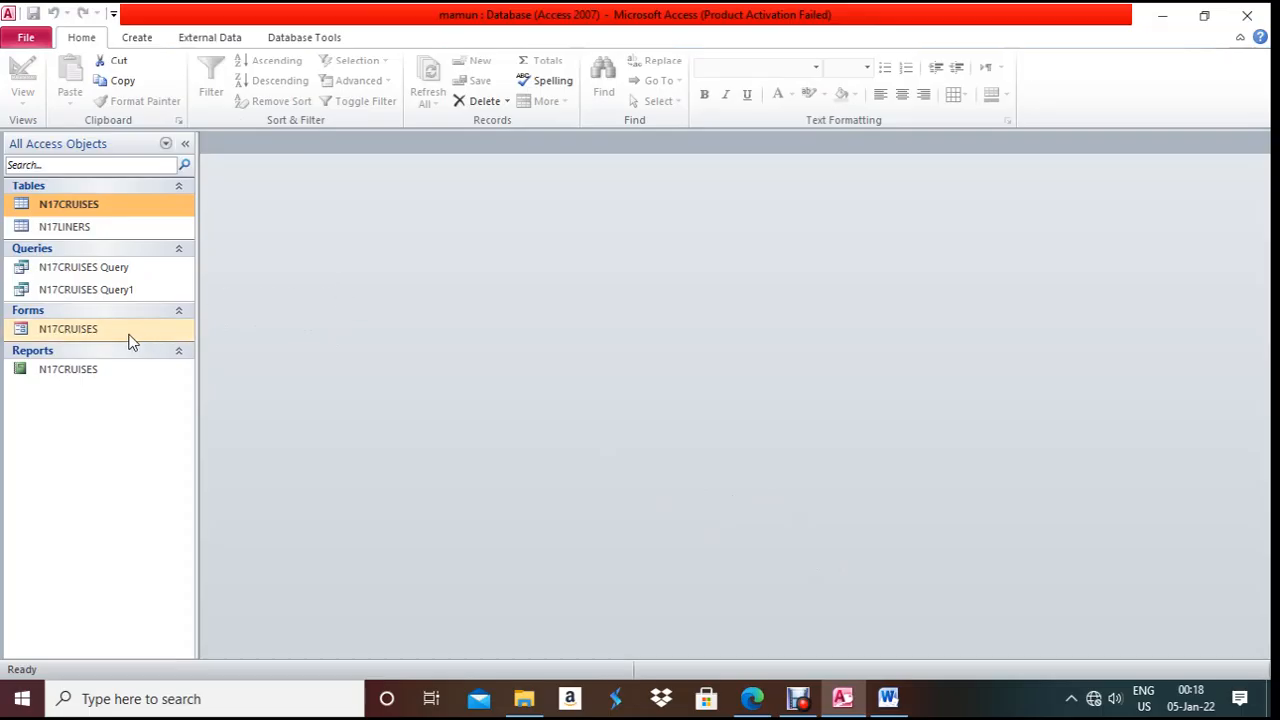
click(105, 290)
double_click(105, 290)
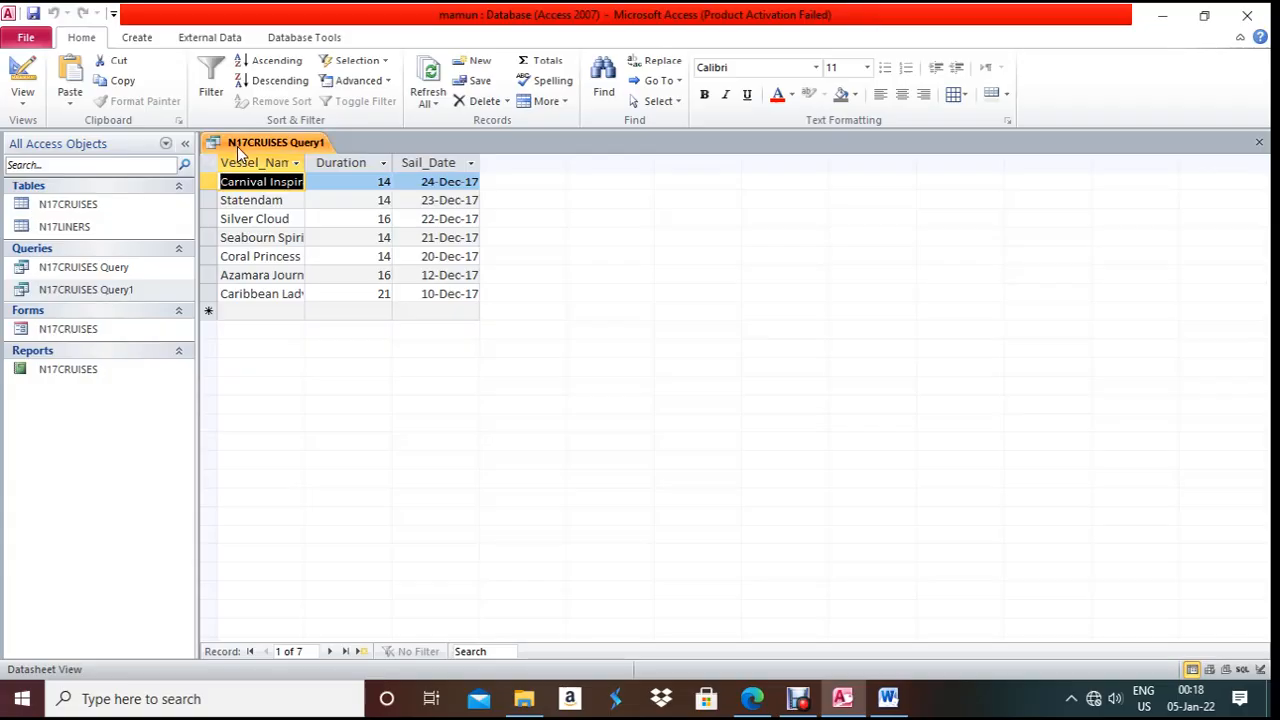
click(330, 165)
- Export N17CRUISES Query1 to N17CRUISES Query1.rtf, then close Word without saving the export steps
right_click(118, 296)
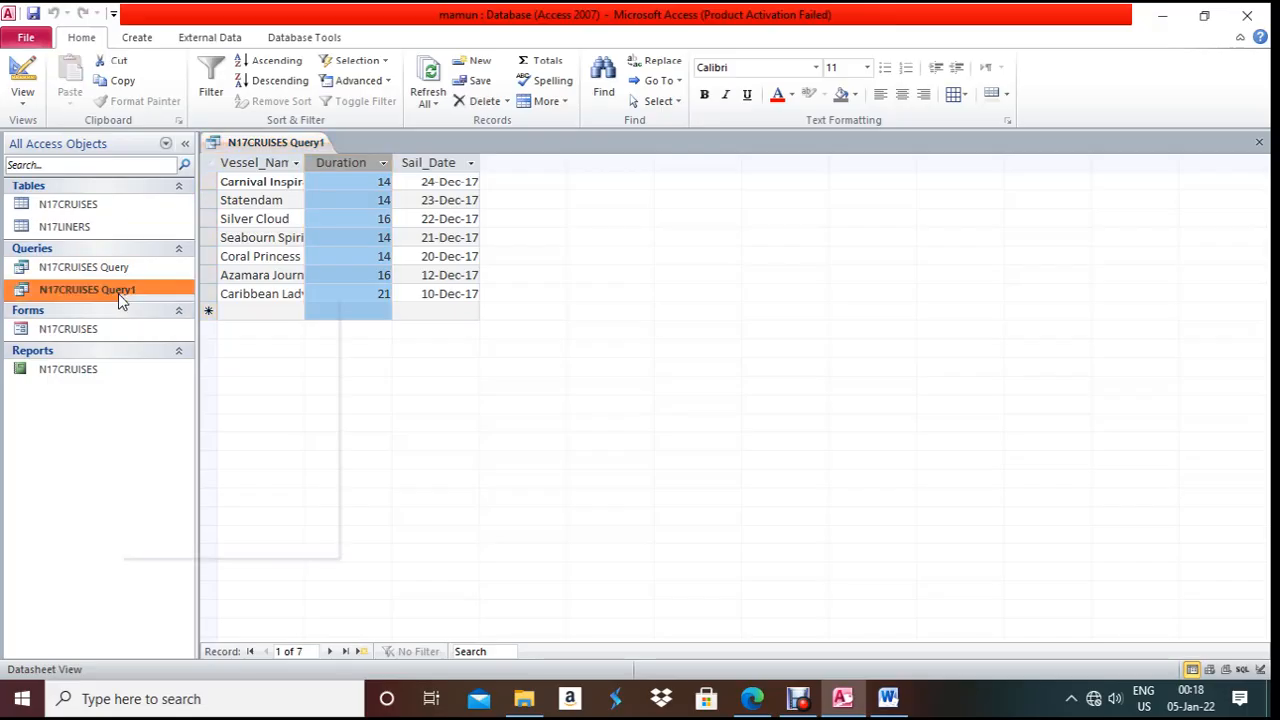
mouse_move(229, 354)
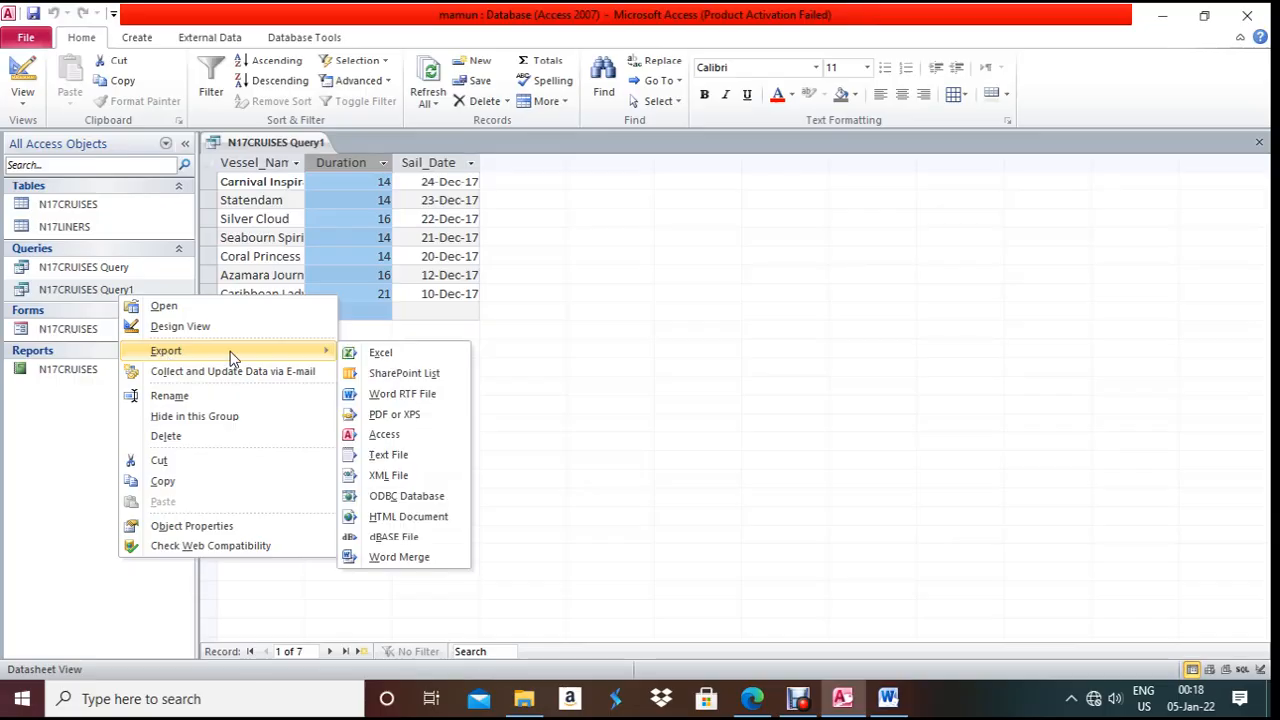
click(380, 397)
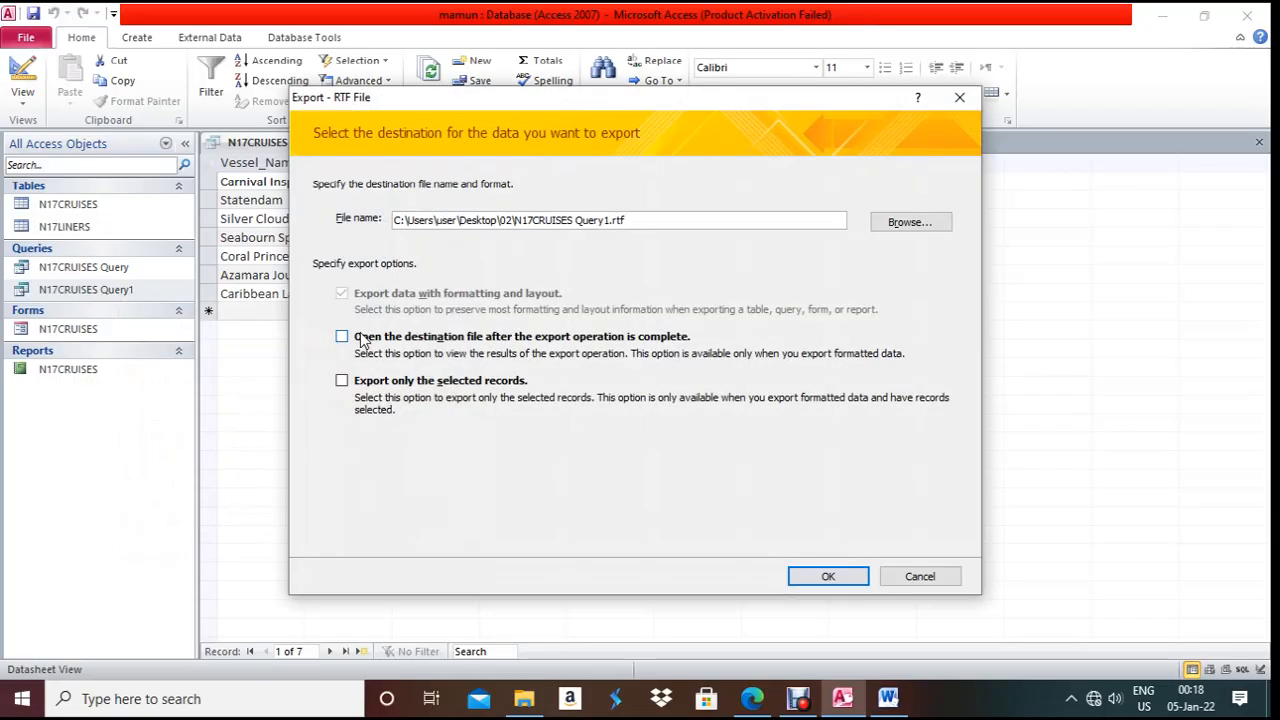
click(806, 582)
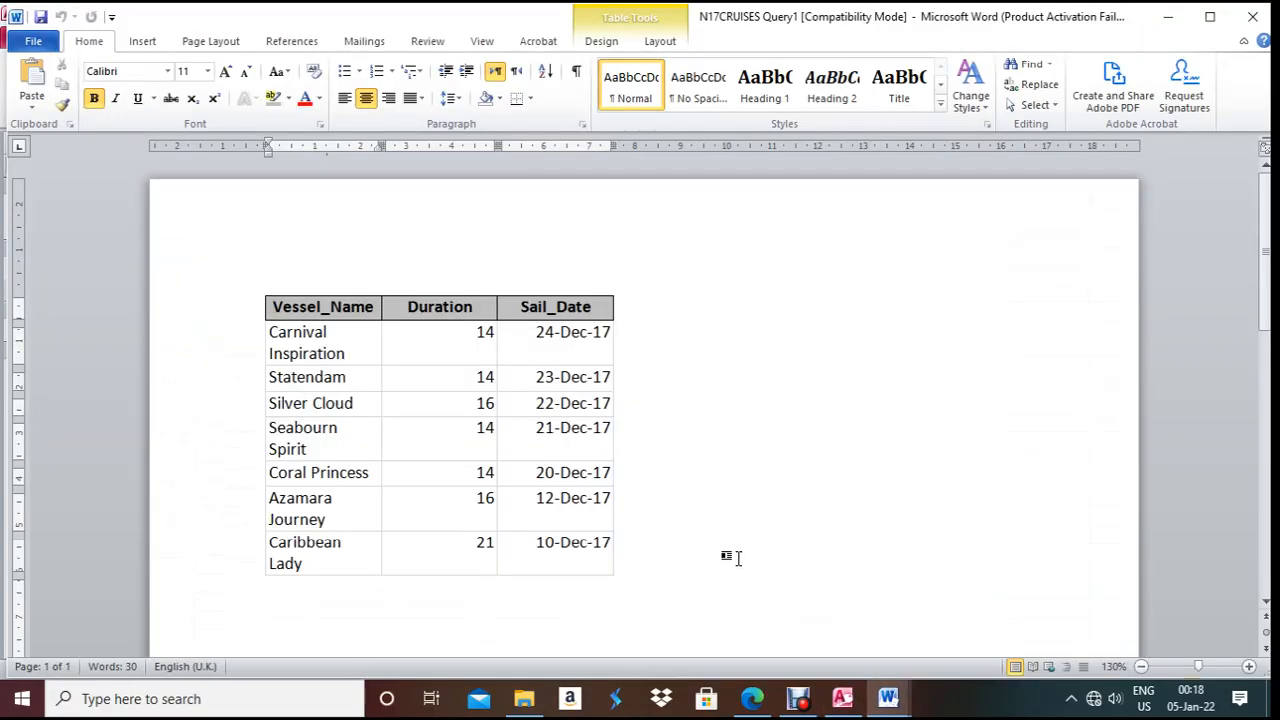
click(1252, 17)
click(934, 576)
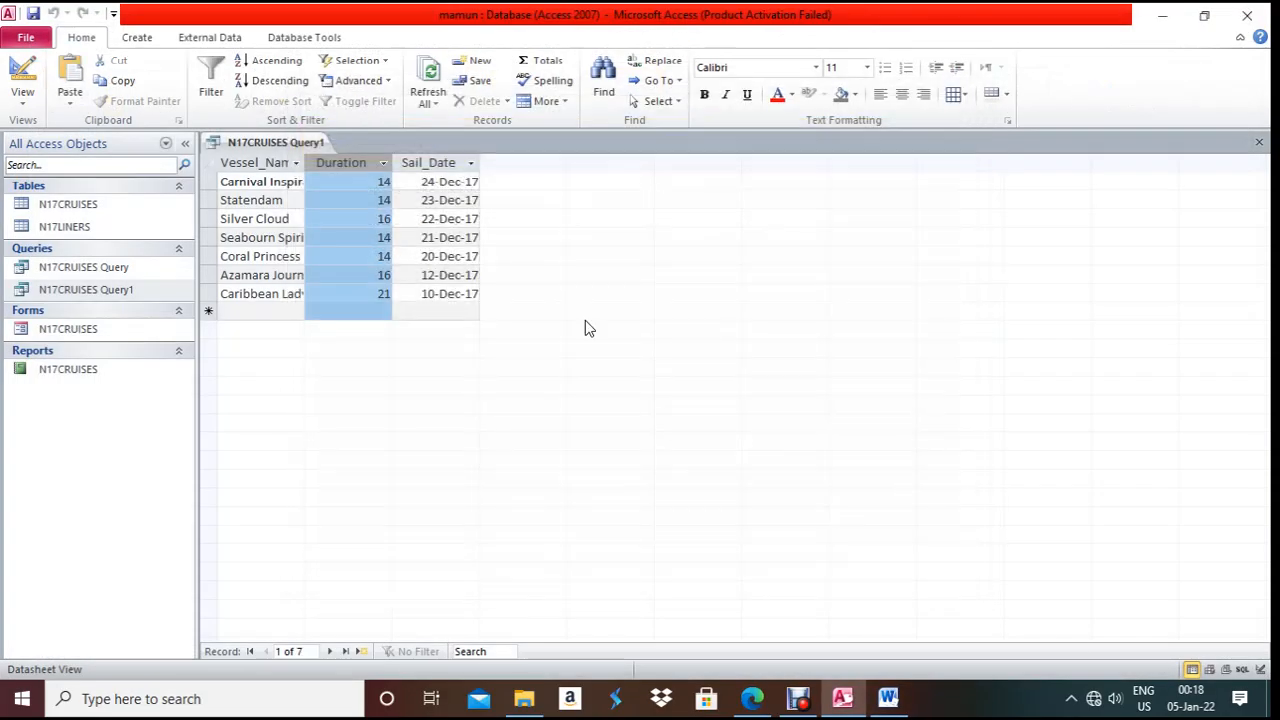
- Paste the whole datasheet into a new Word document, delete its title row, and discard it unsaved
click(290, 163)
click(355, 164)
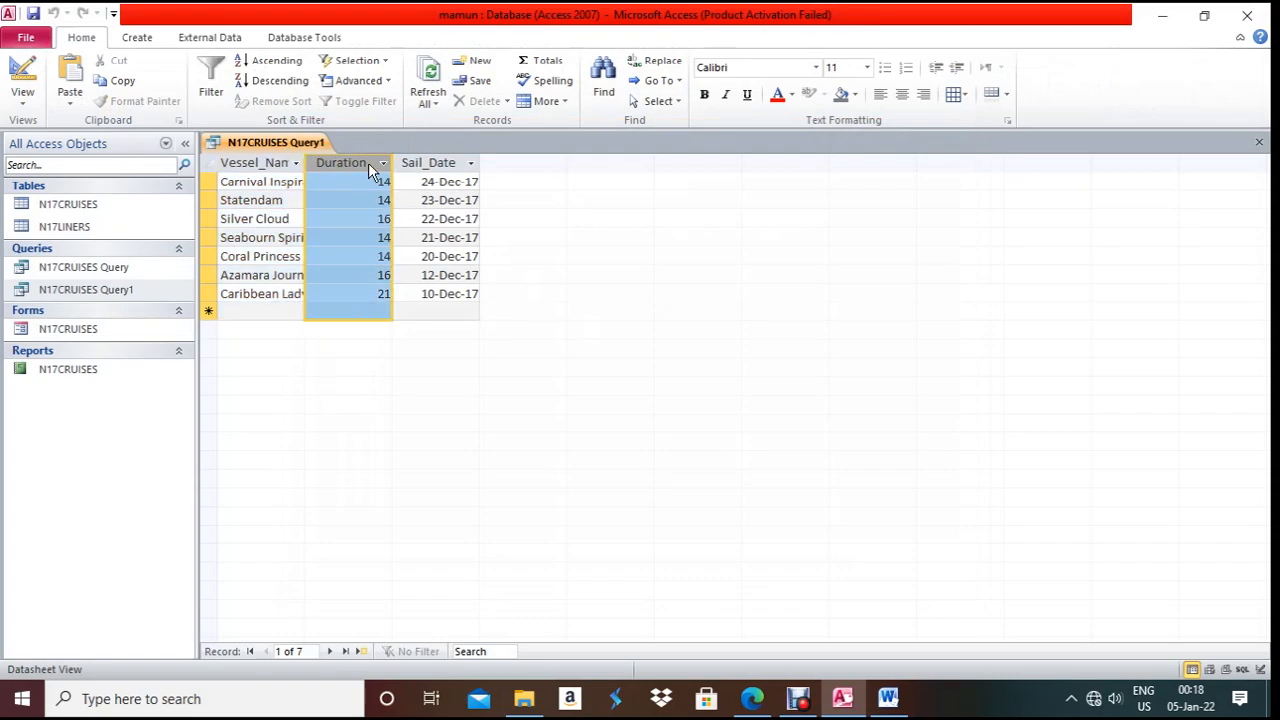
click(349, 201)
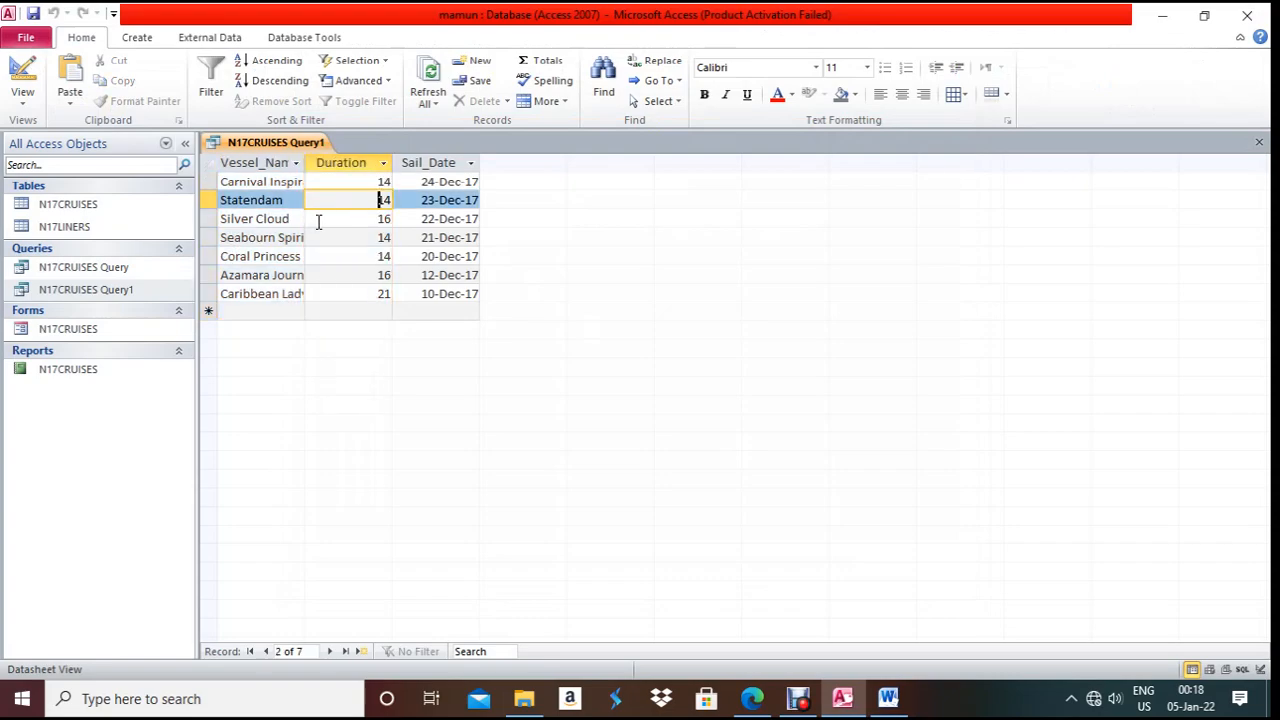
key(ctrl+a)
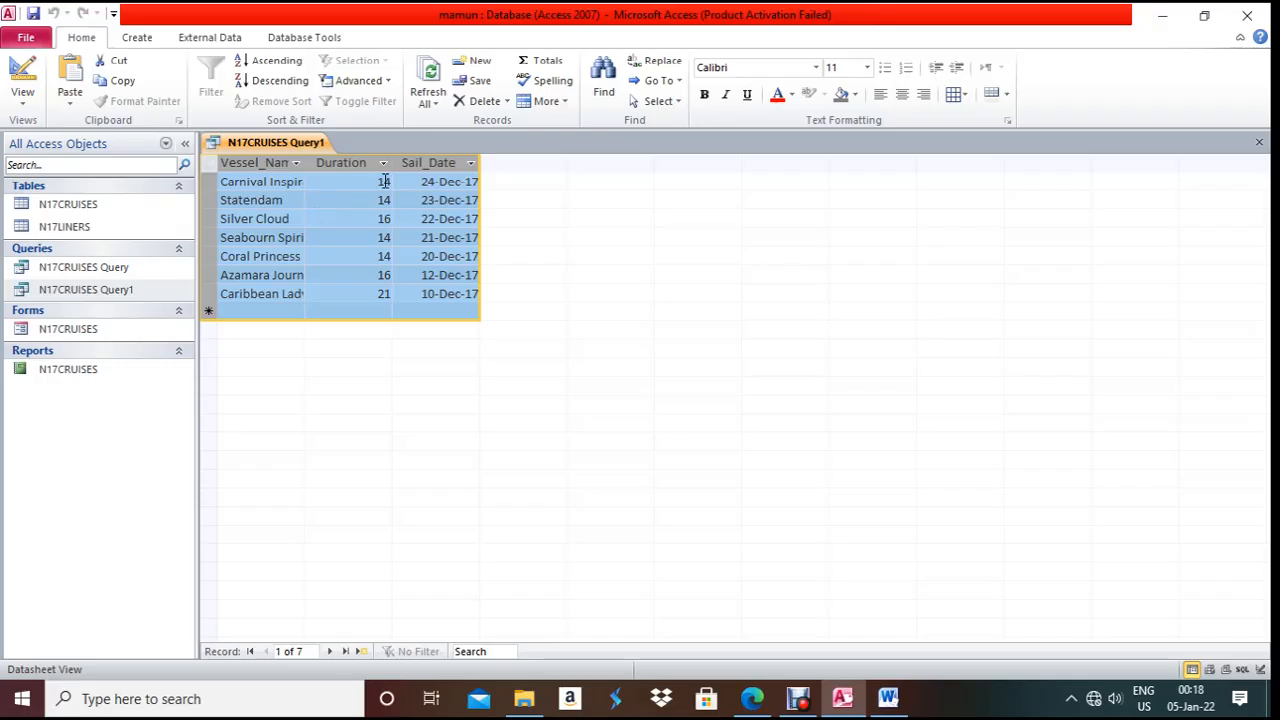
click(337, 699)
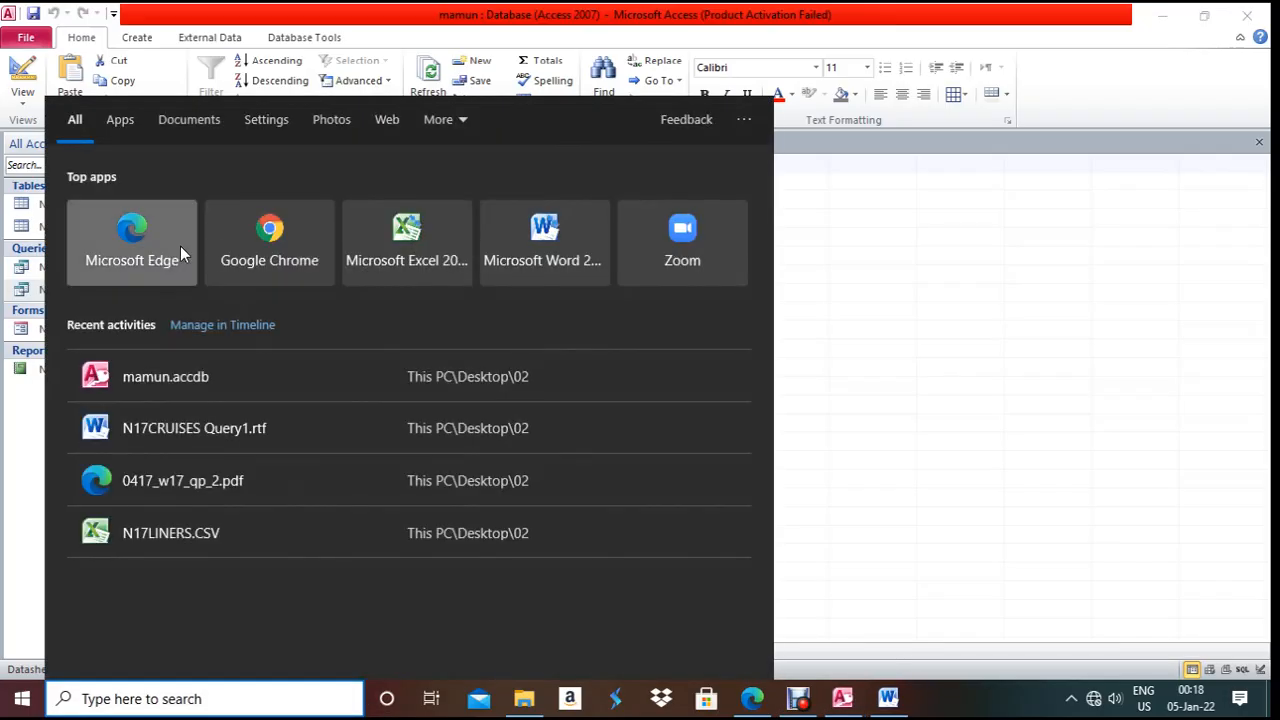
click(607, 250)
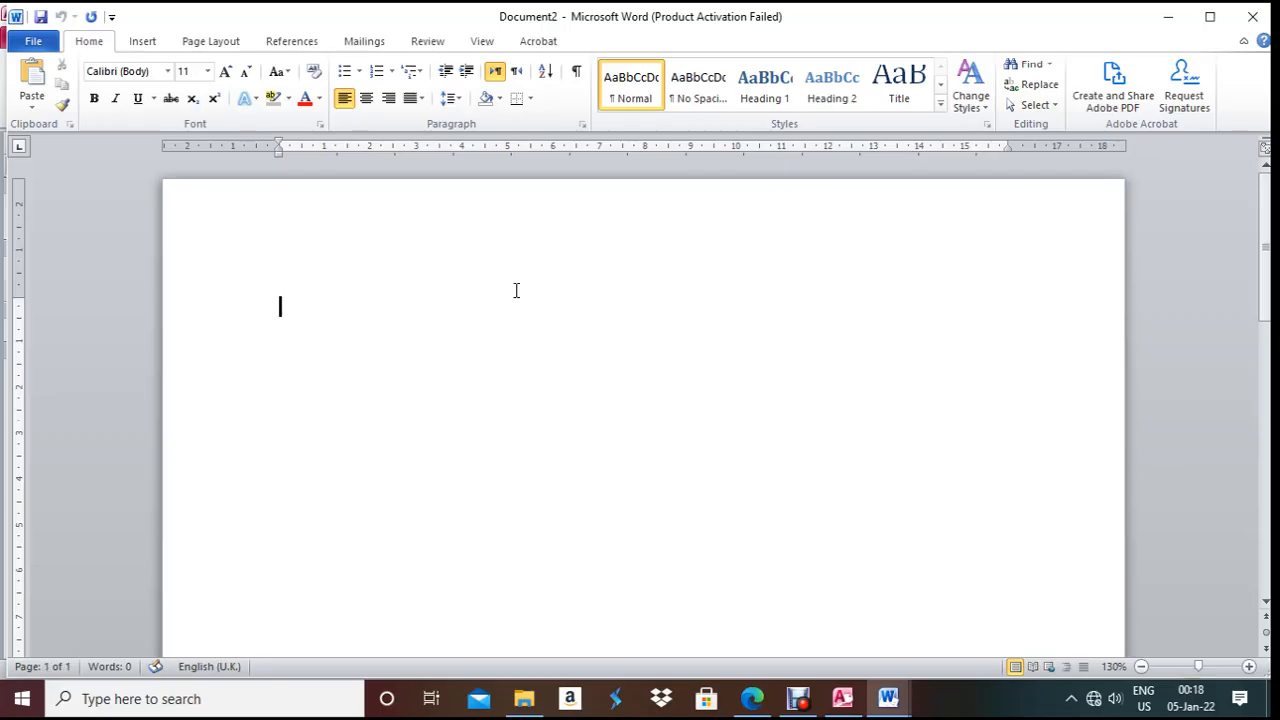
text(N17CRUISES Query1 Vessel_Name	Duration	Sail_Date Carnival Inspiration	14	24-Dec-17 Statendam	14	23-Dec-17 Silver Cloud	16	22-Dec-17 Seabourn Spirit	14	21-Dec-17 Coral Princess	14	20-Dec-17 Azamara Journey	16	12-Dec-17 Caribbean Lady	21	10-Dec-17)
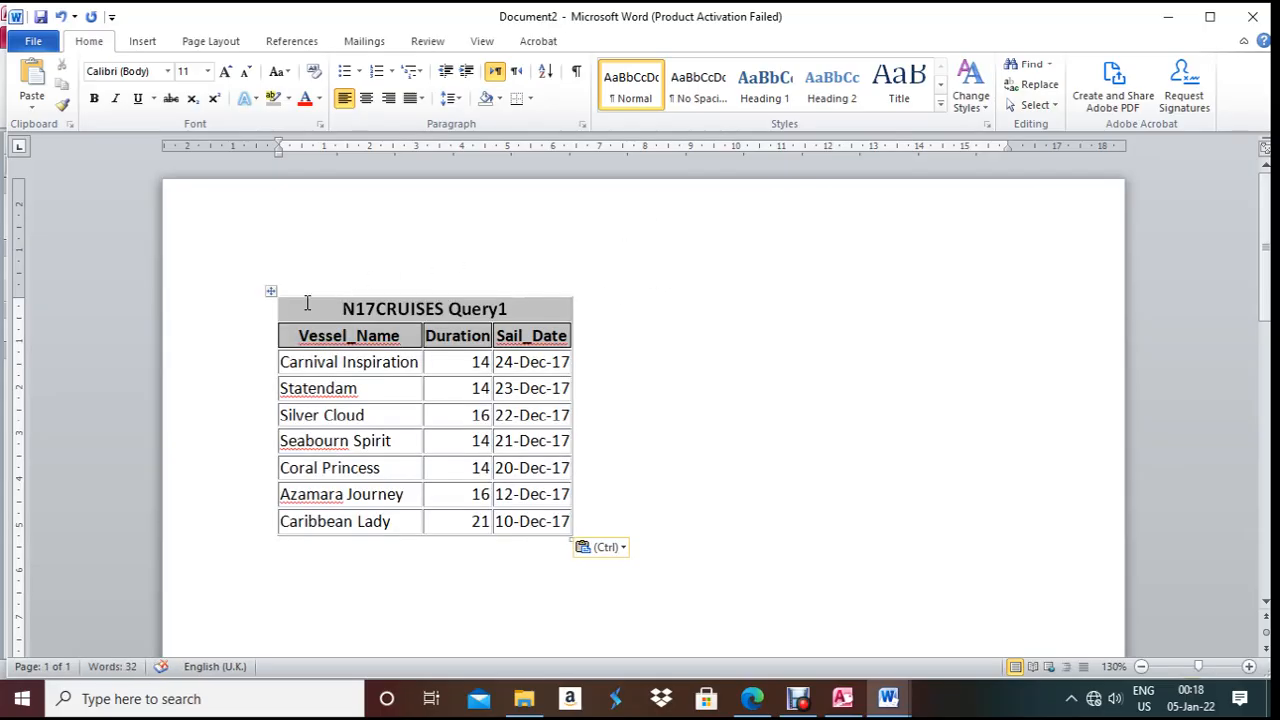
click(257, 316)
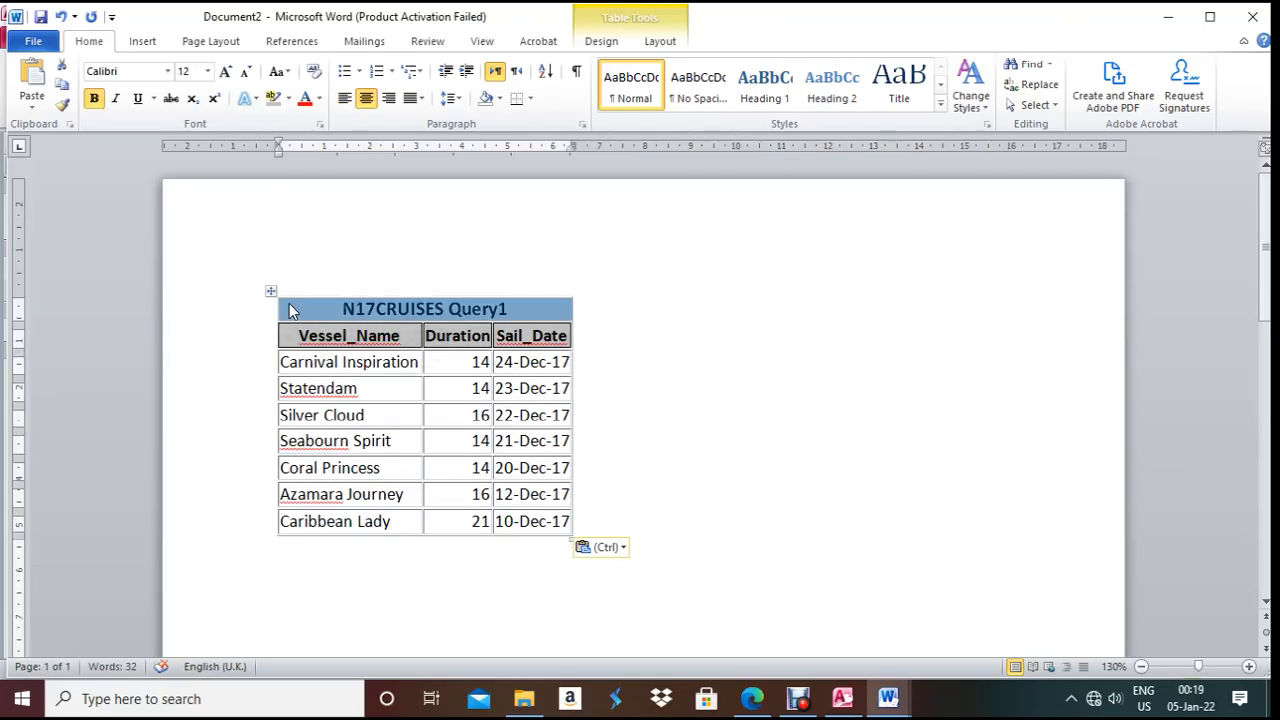
right_click(289, 303)
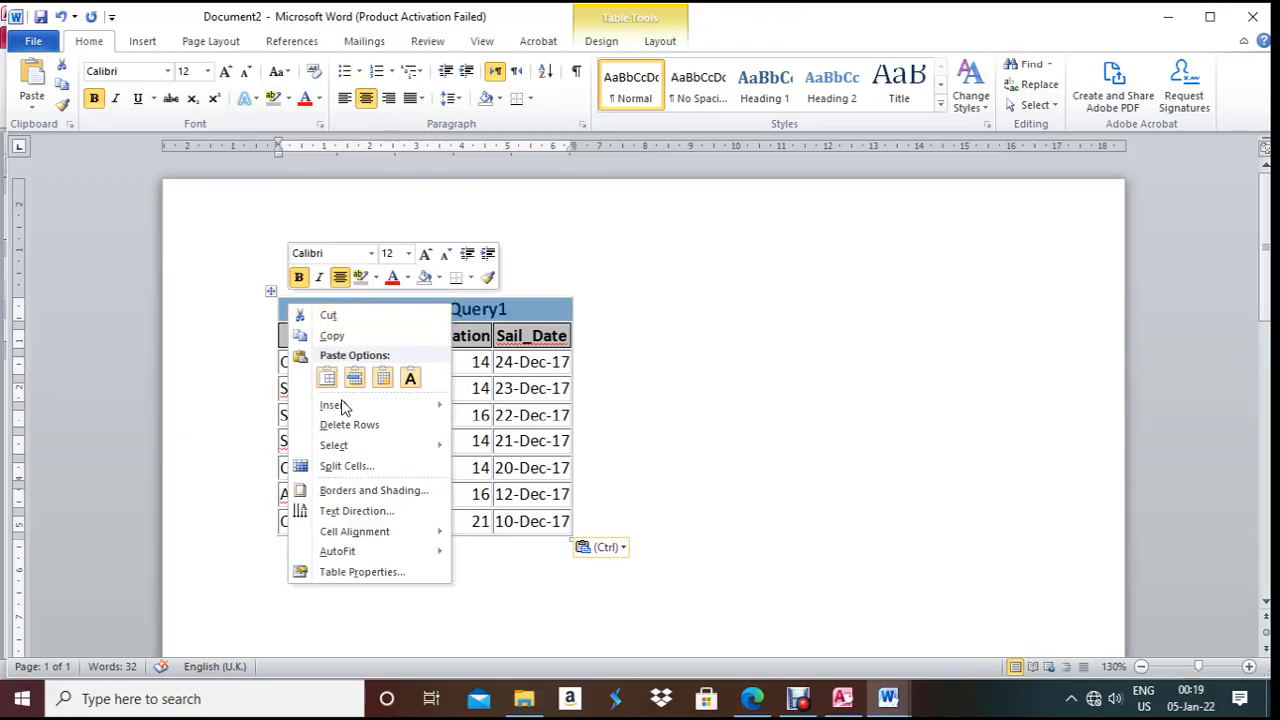
click(347, 427)
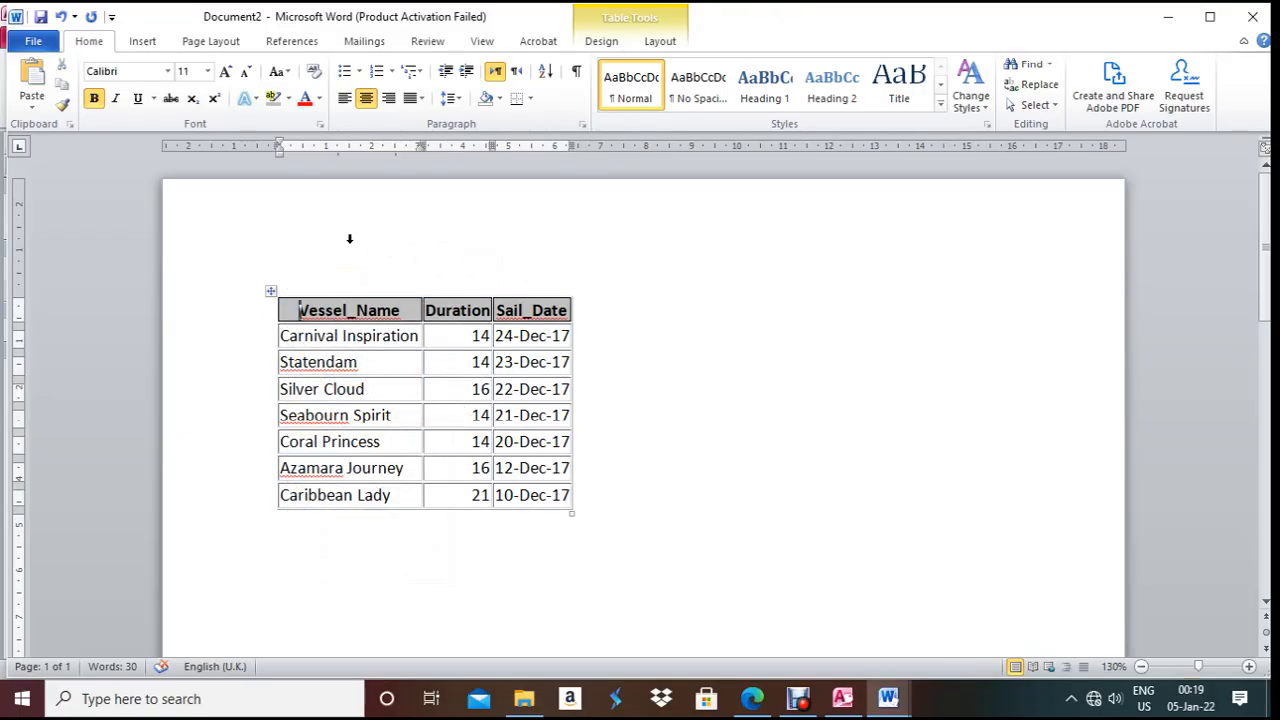
click(1252, 17)
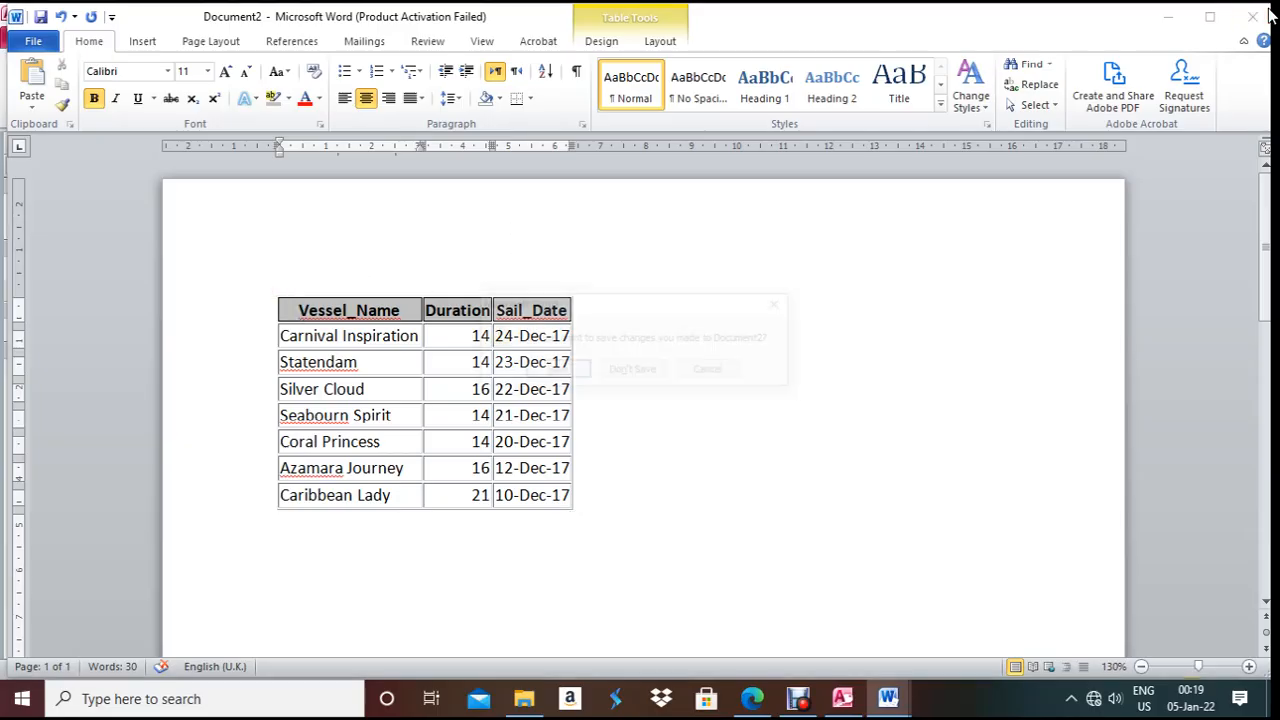
click(624, 370)
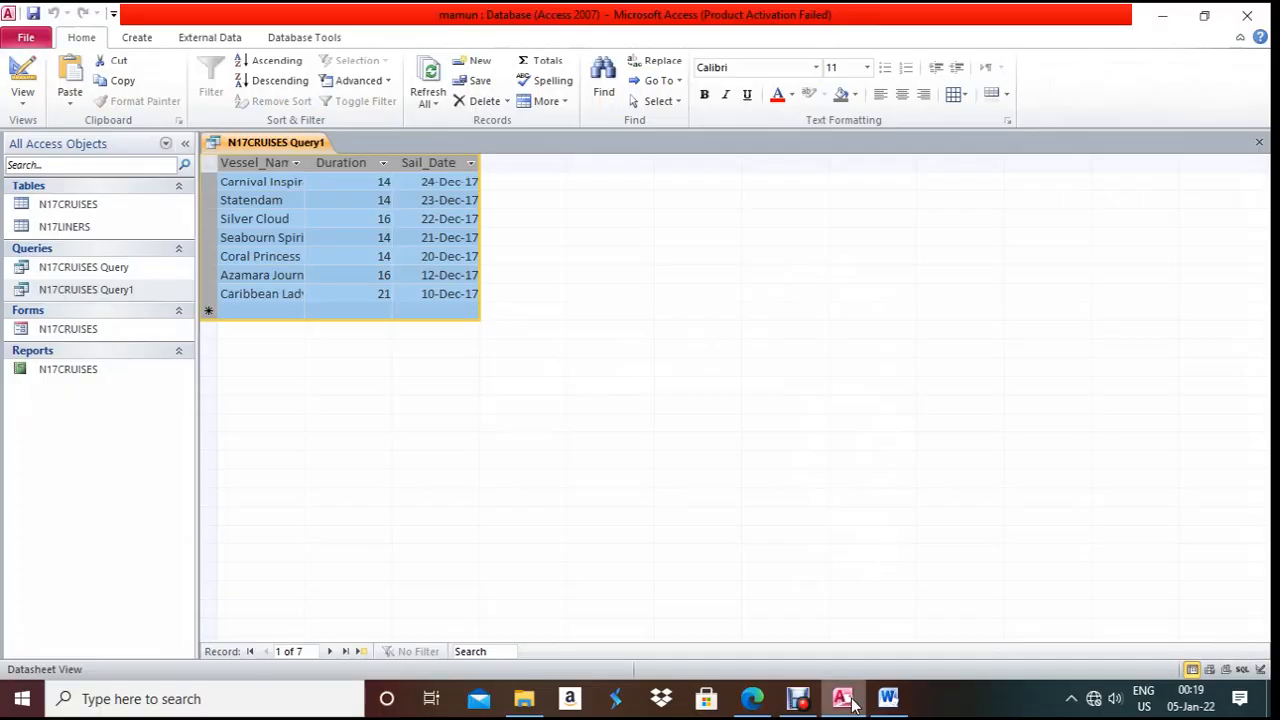
- Check the PDF, open N17CRUISES Query1 in Design View, and widen the Sail_Date and Destination columns
click(770, 707)
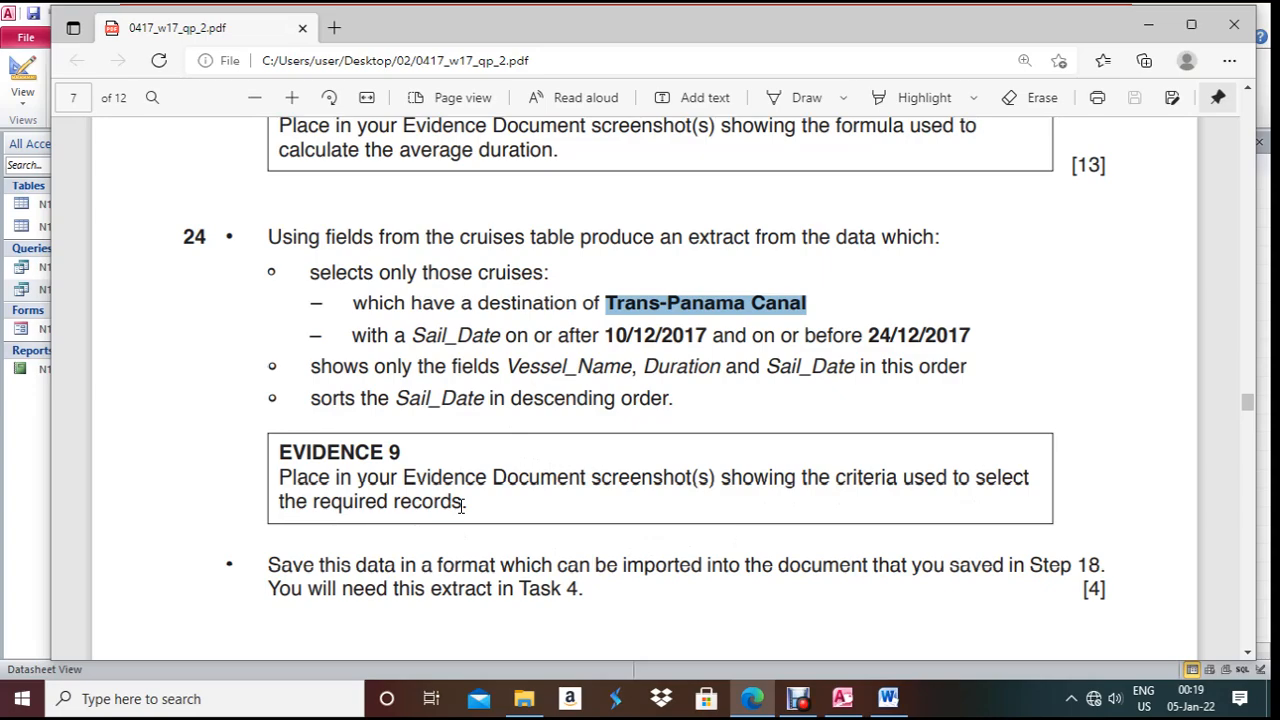
click(842, 698)
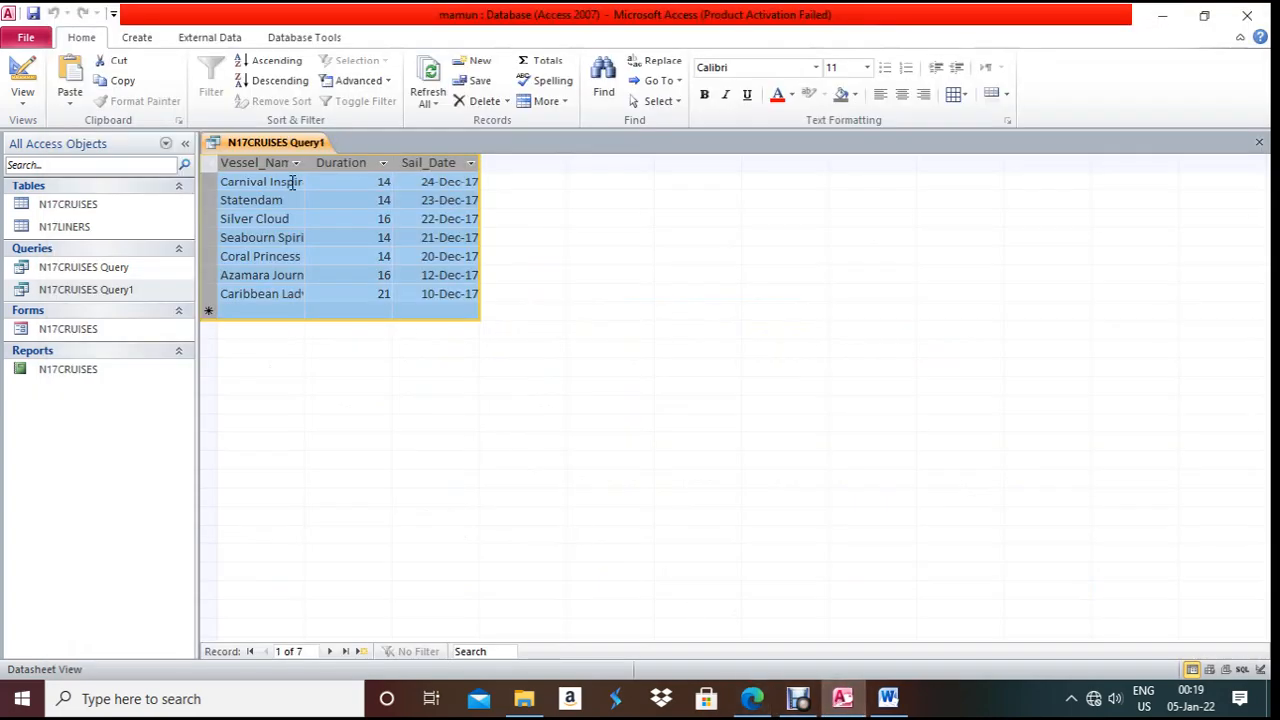
click(23, 72)
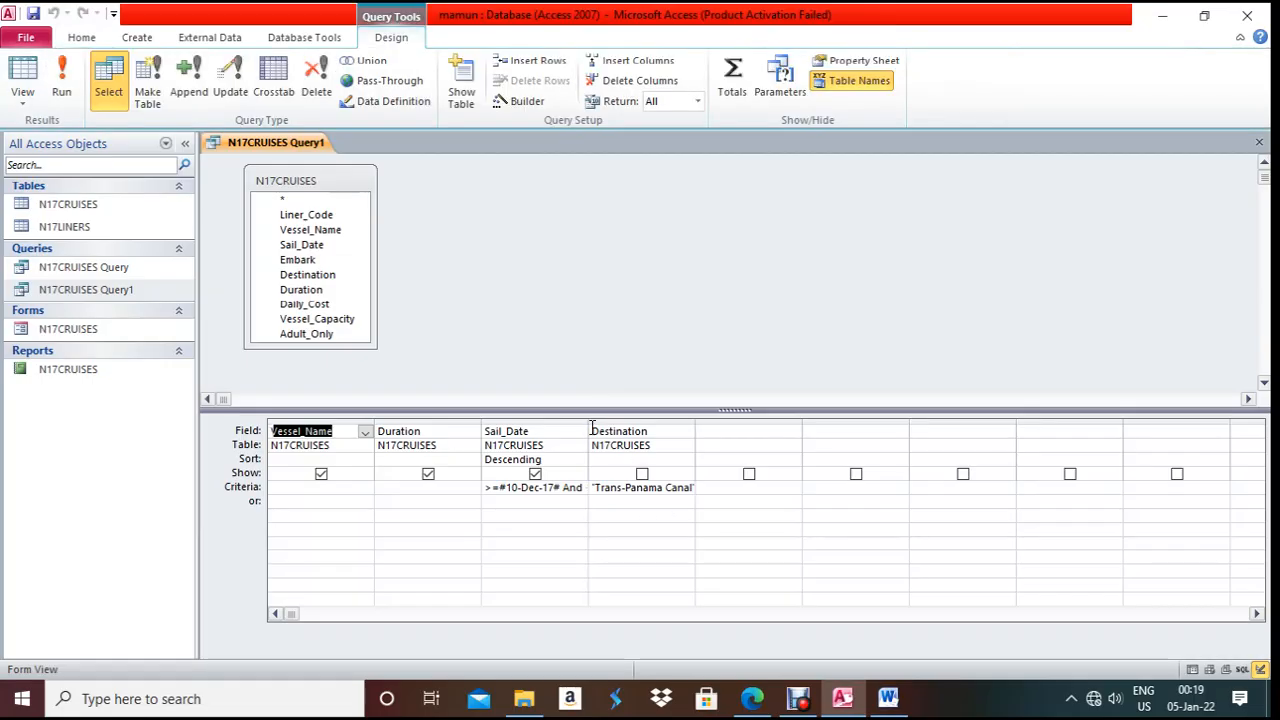
drag(592, 425, 672, 426)
click(769, 432)
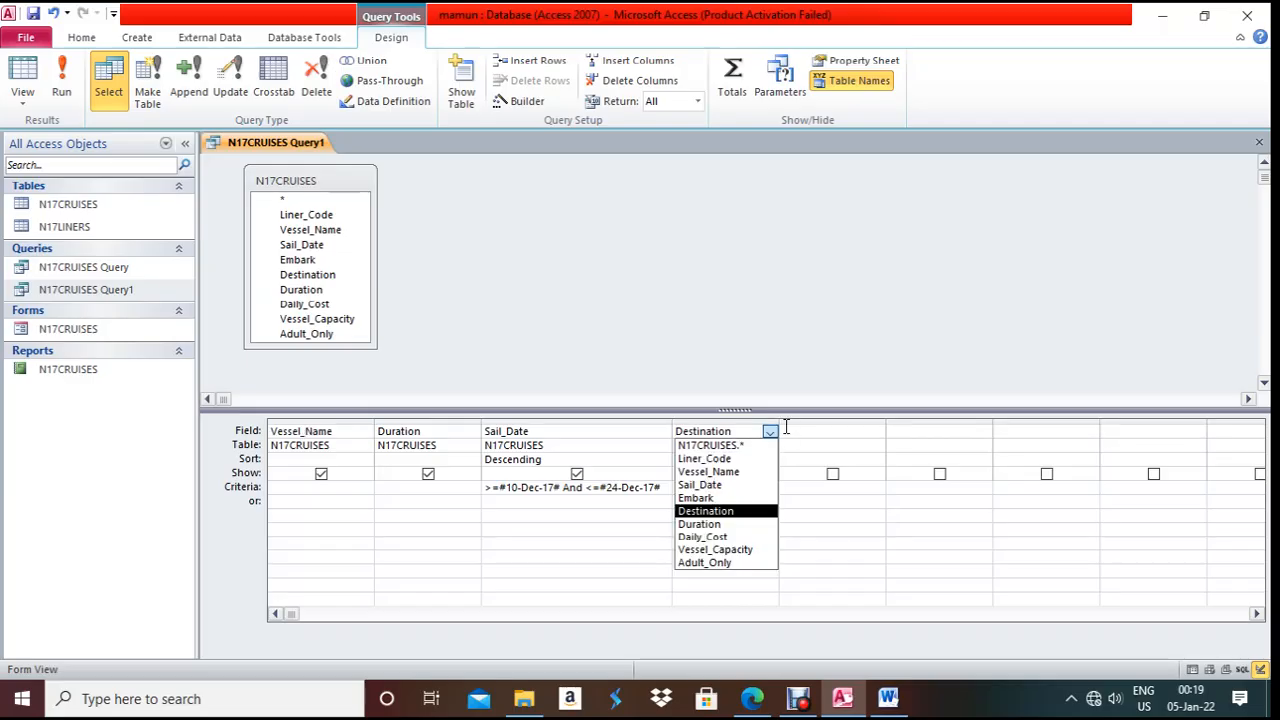
drag(780, 420, 840, 420)
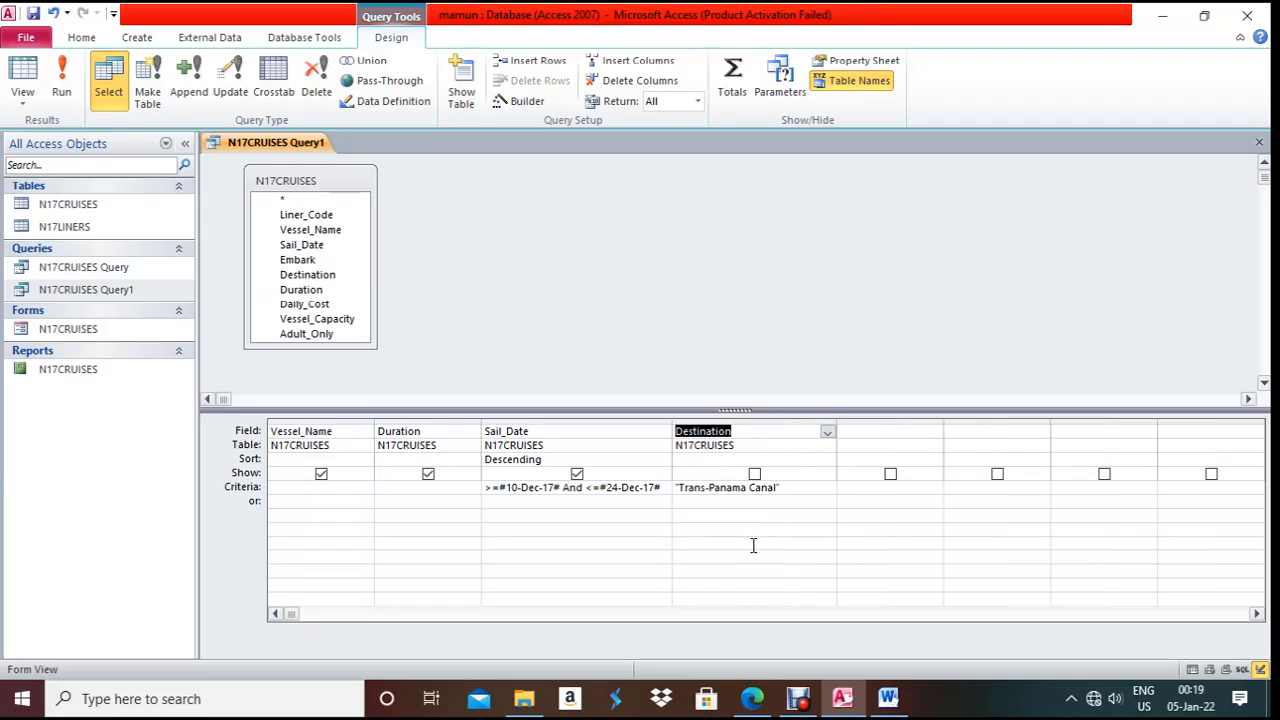
- Type a bold 12 pt 'Evidence 9:' heading in the Word evidence document
click(888, 699)
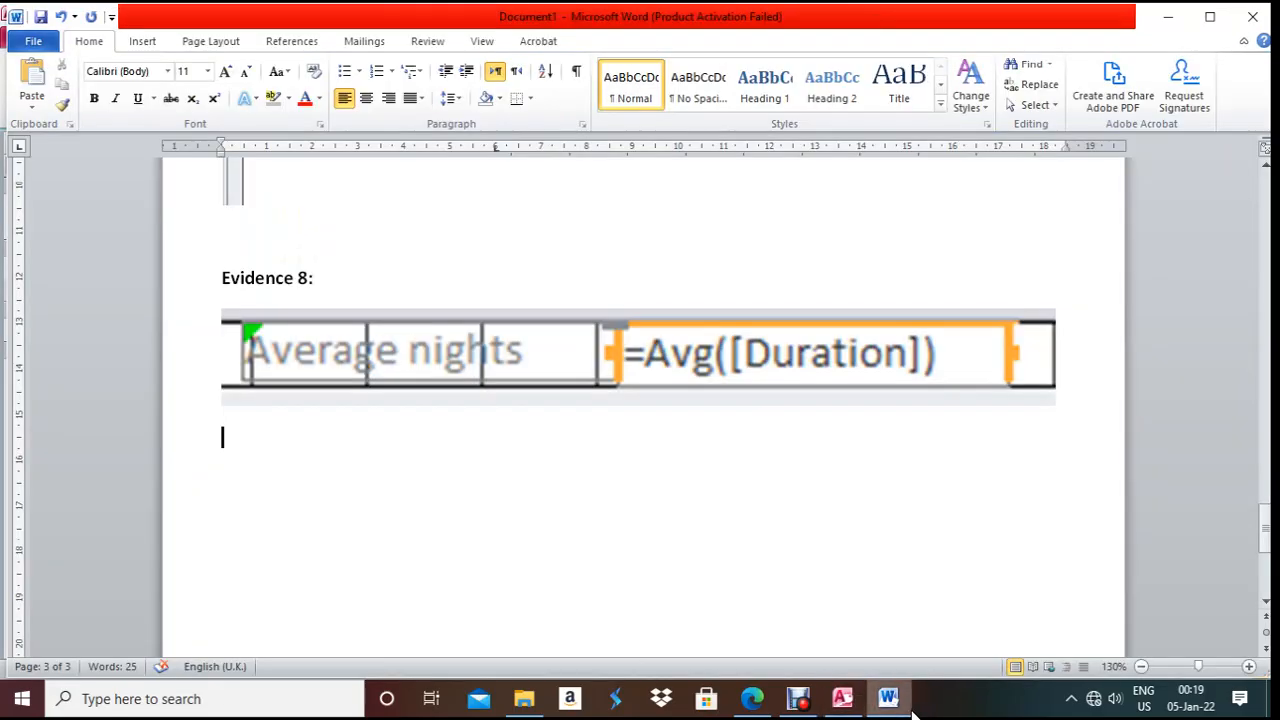
text(E)
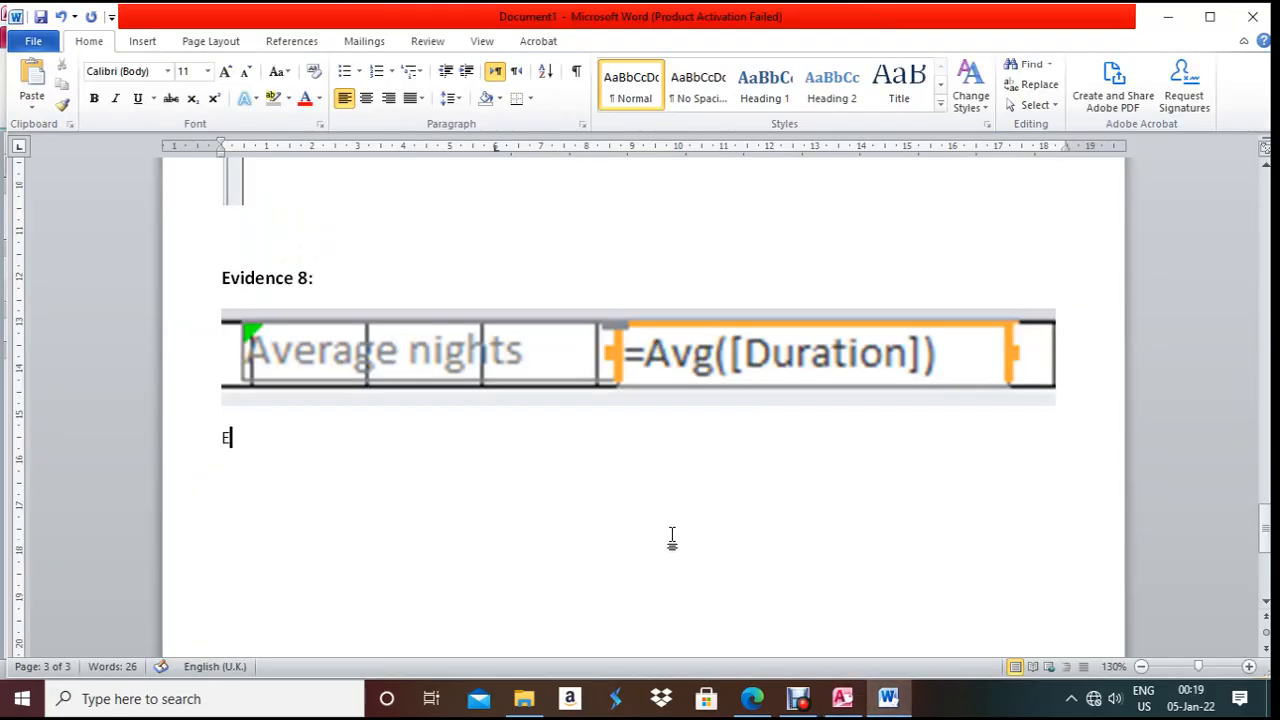
text(vidence 9:)
key(Return)
key(shift+Up)
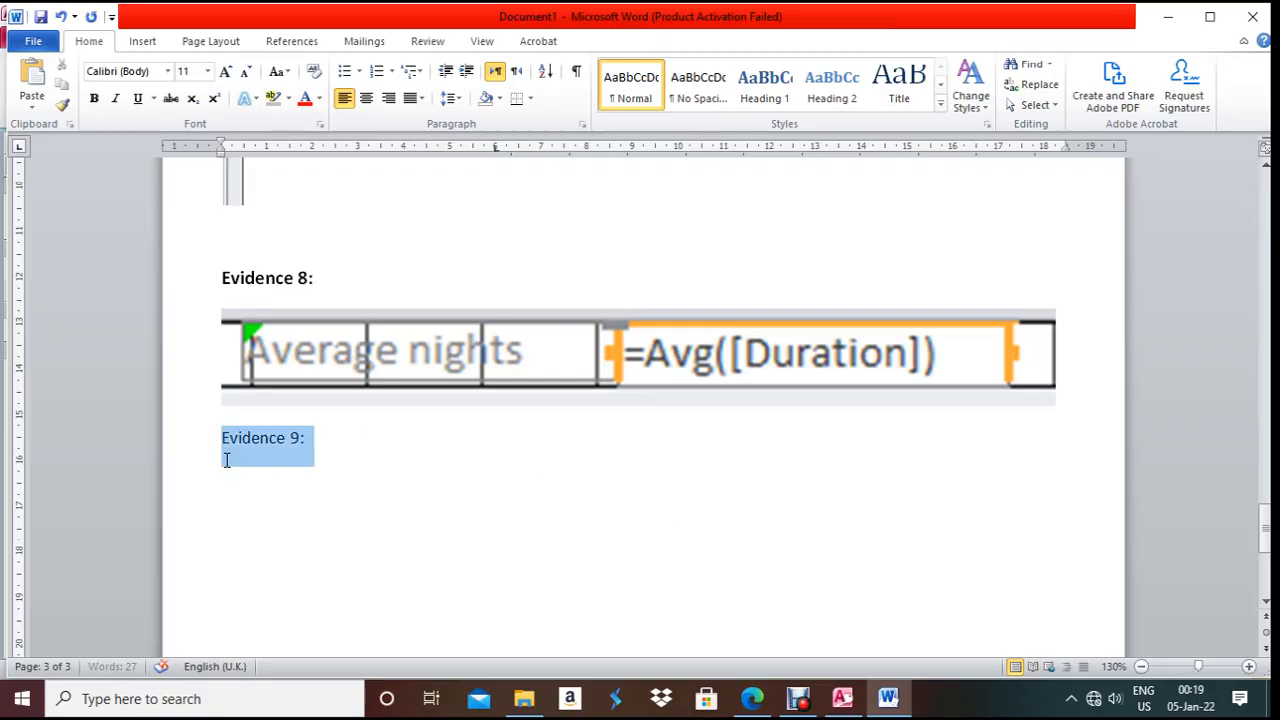
key(ctrl+b)
click(207, 71)
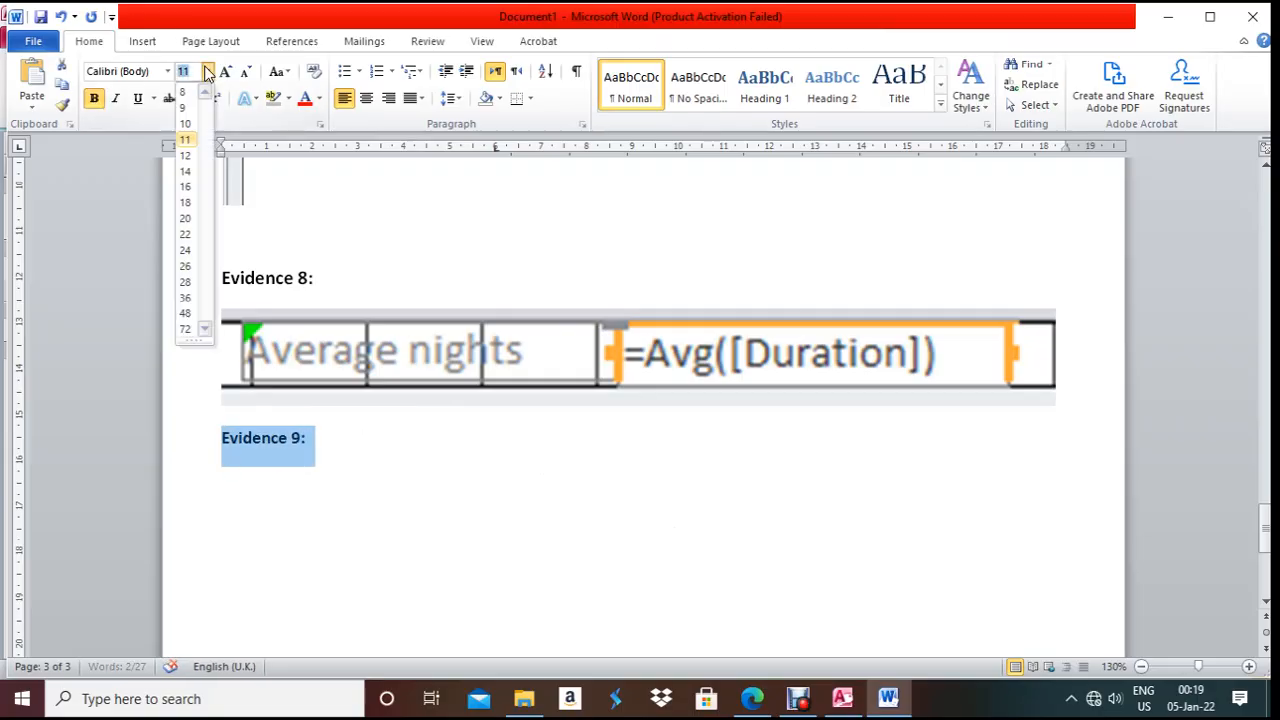
click(191, 162)
click(251, 506)
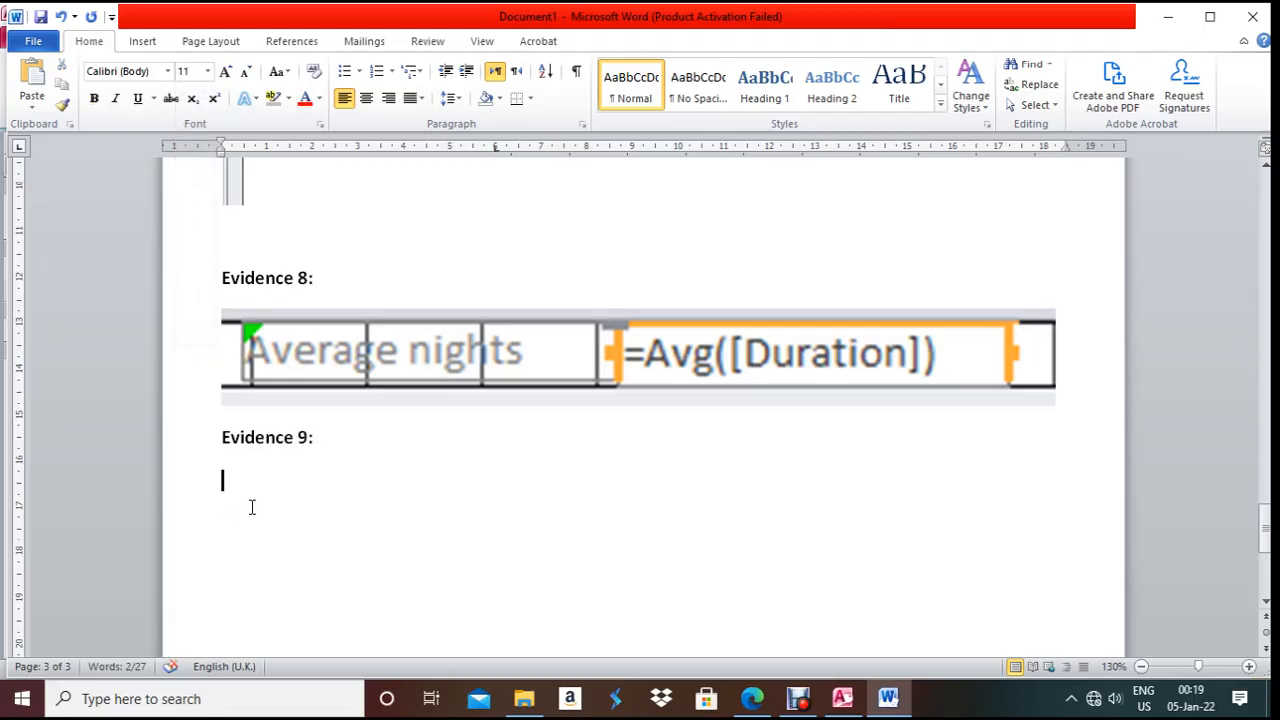
- Paste the query screenshot, crop it to the criteria grid, and resize it to 15.42 × 3.78 cm
key(ctrl+v)
click(572, 373)
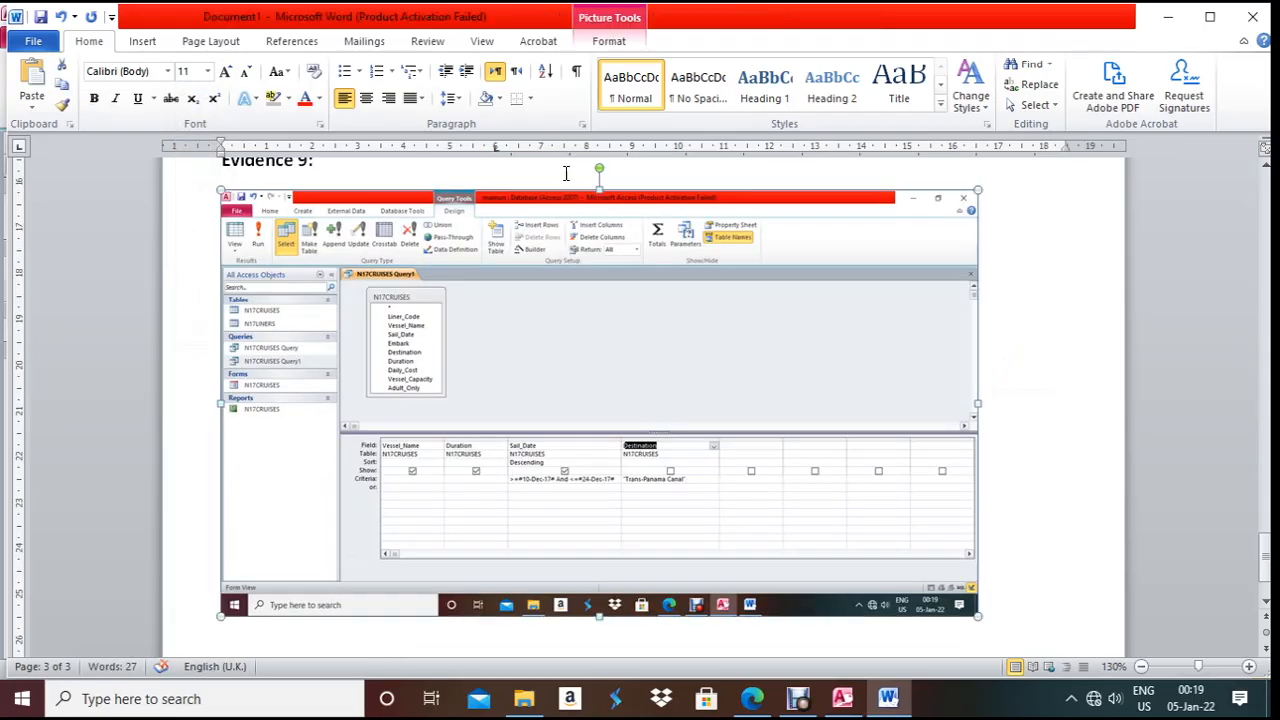
click(609, 42)
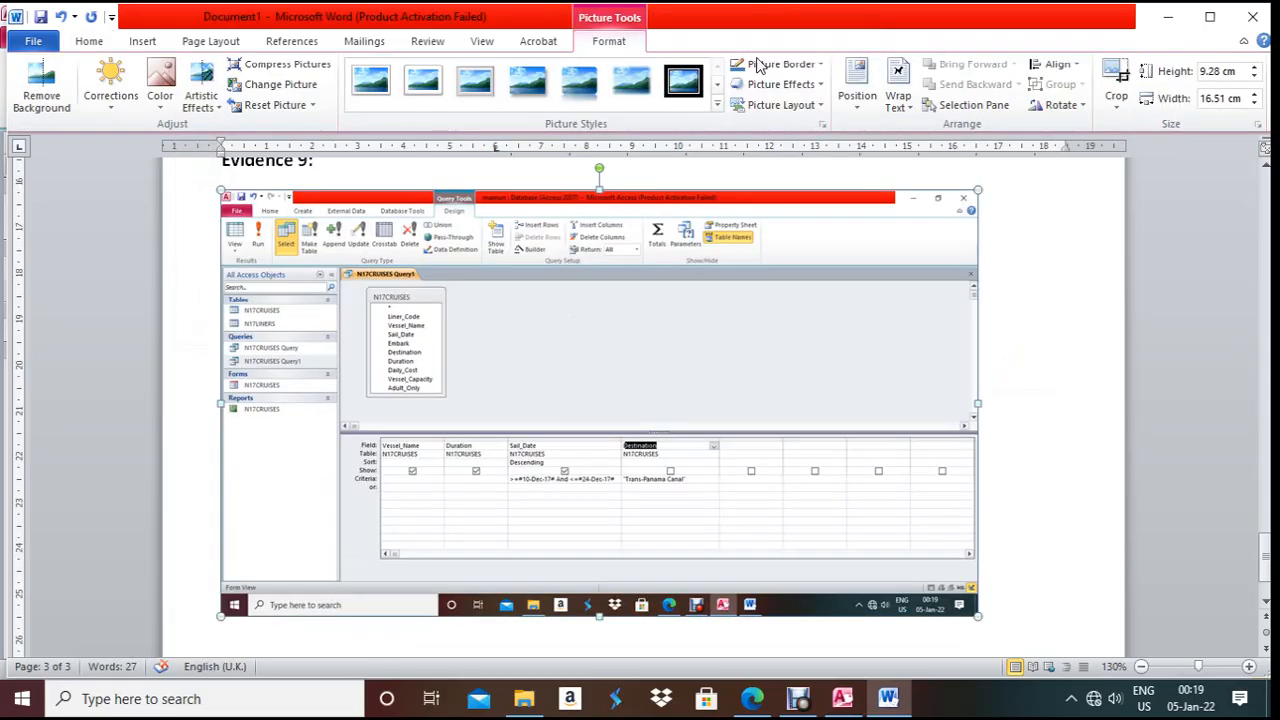
click(1117, 85)
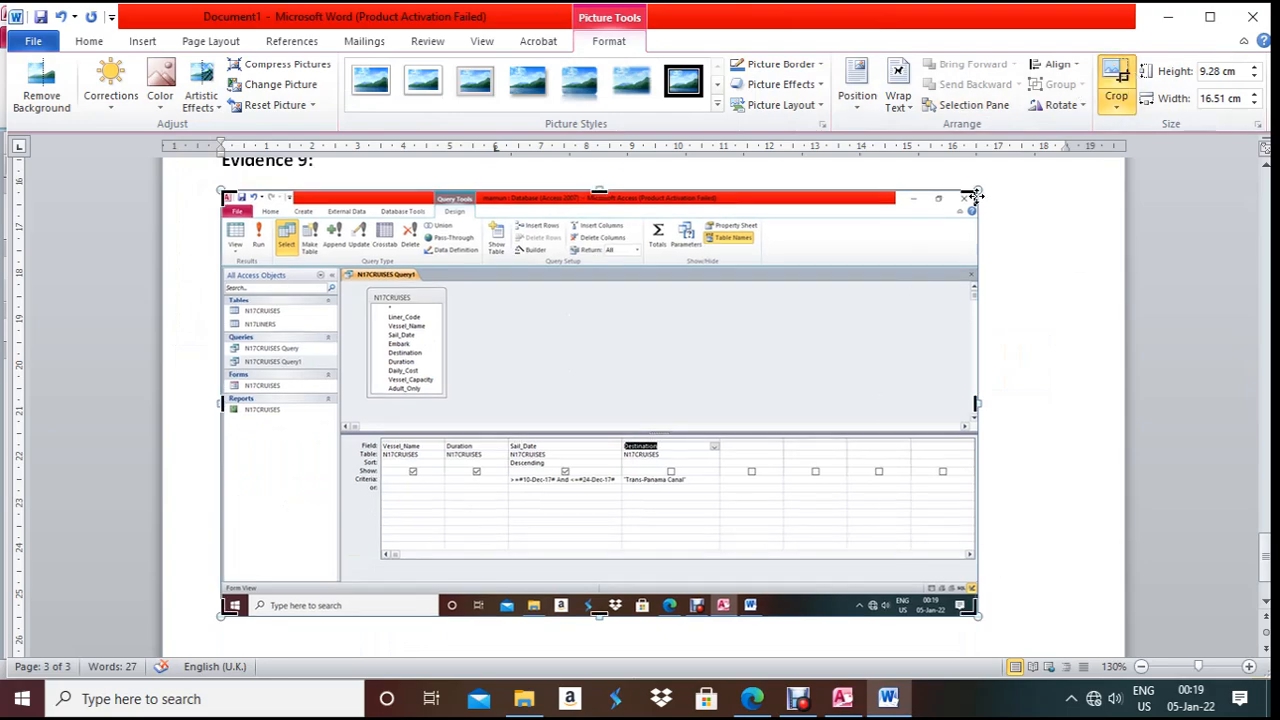
drag(975, 196, 959, 429)
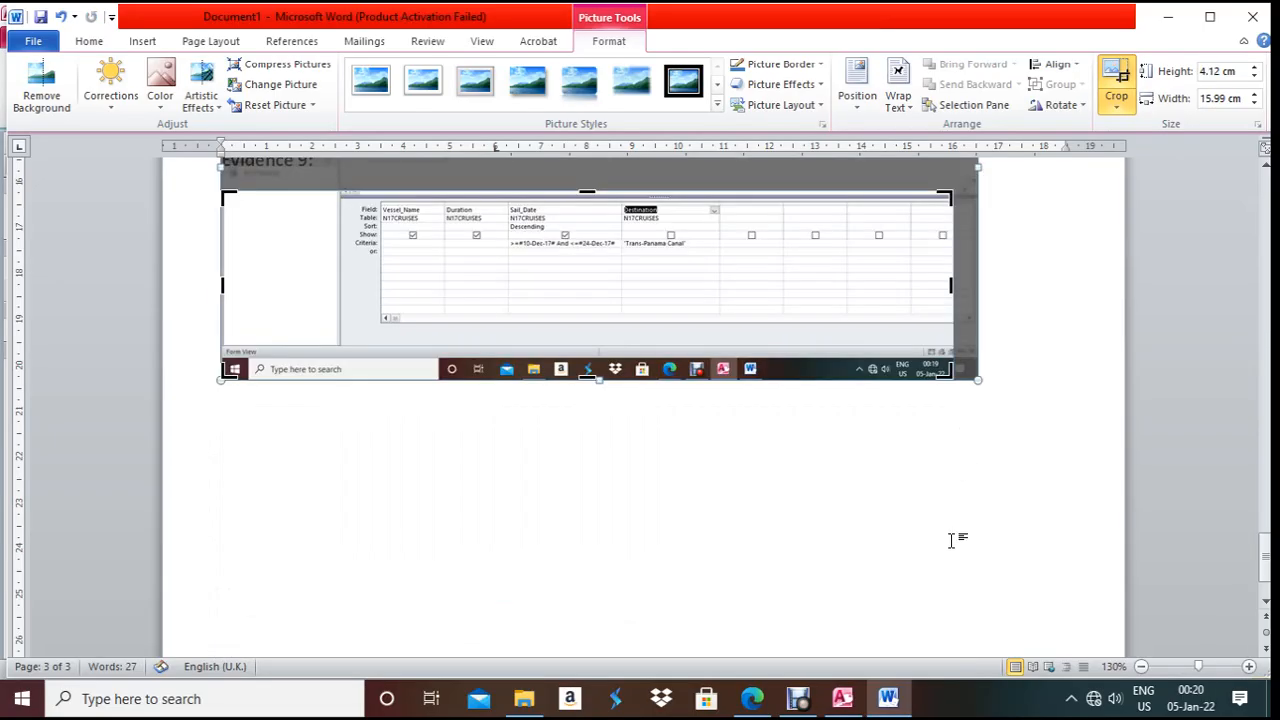
drag(950, 372, 720, 268)
drag(226, 264, 337, 287)
click(951, 234)
click(455, 275)
drag(414, 286, 415, 364)
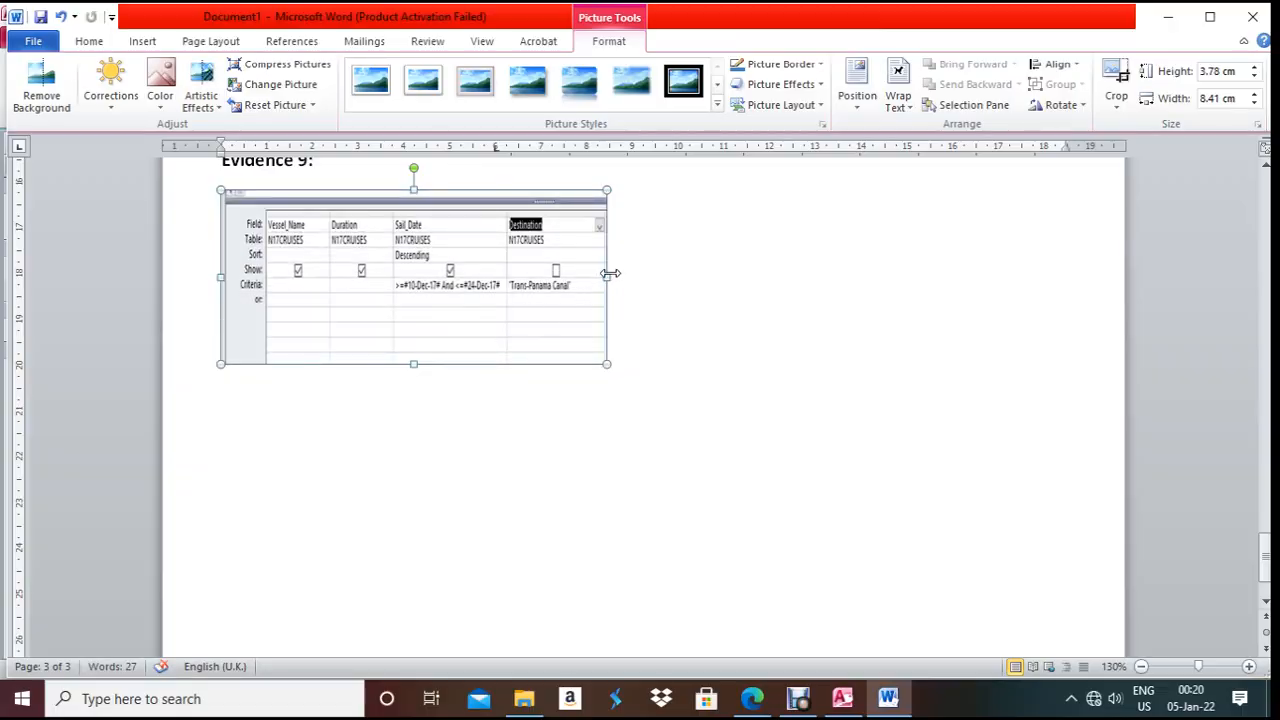
drag(609, 273, 930, 273)
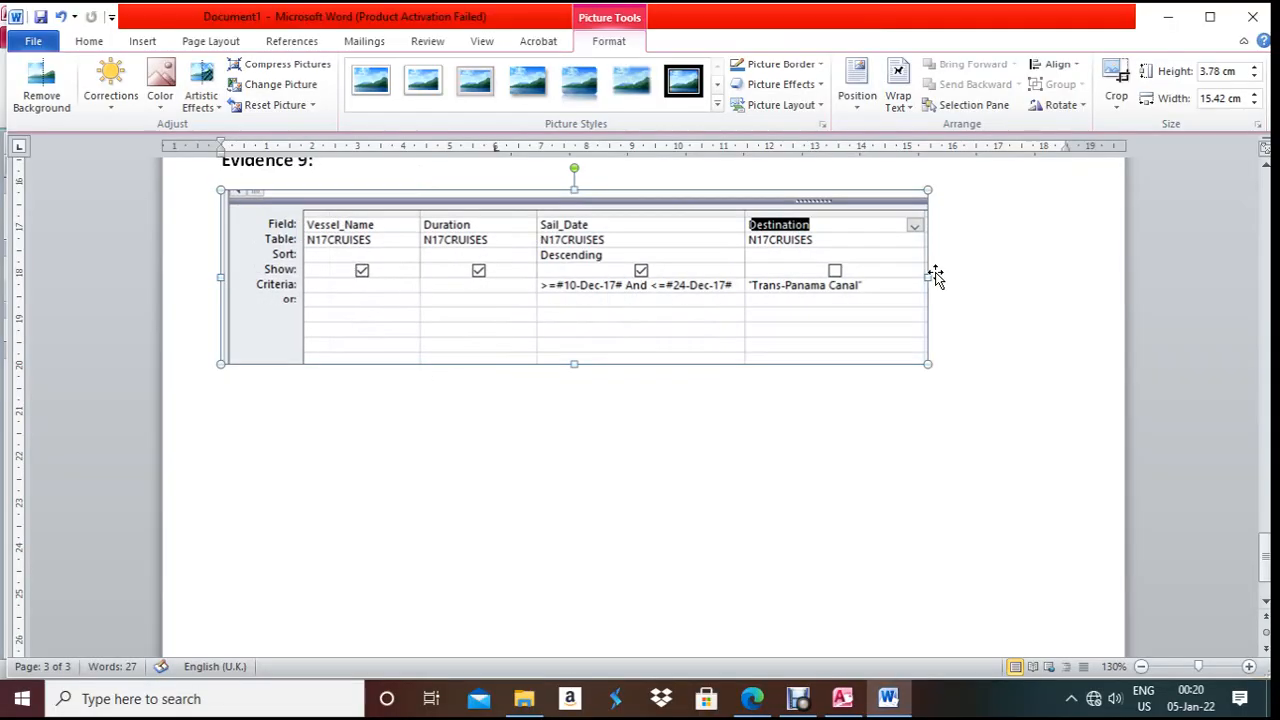
- Bring the exam paper PDF forward and scroll up to the Evidence 8 box and task 24
scroll(783, 491, up, 3)
click(752, 700)
scroll(643, 533, up, 5)
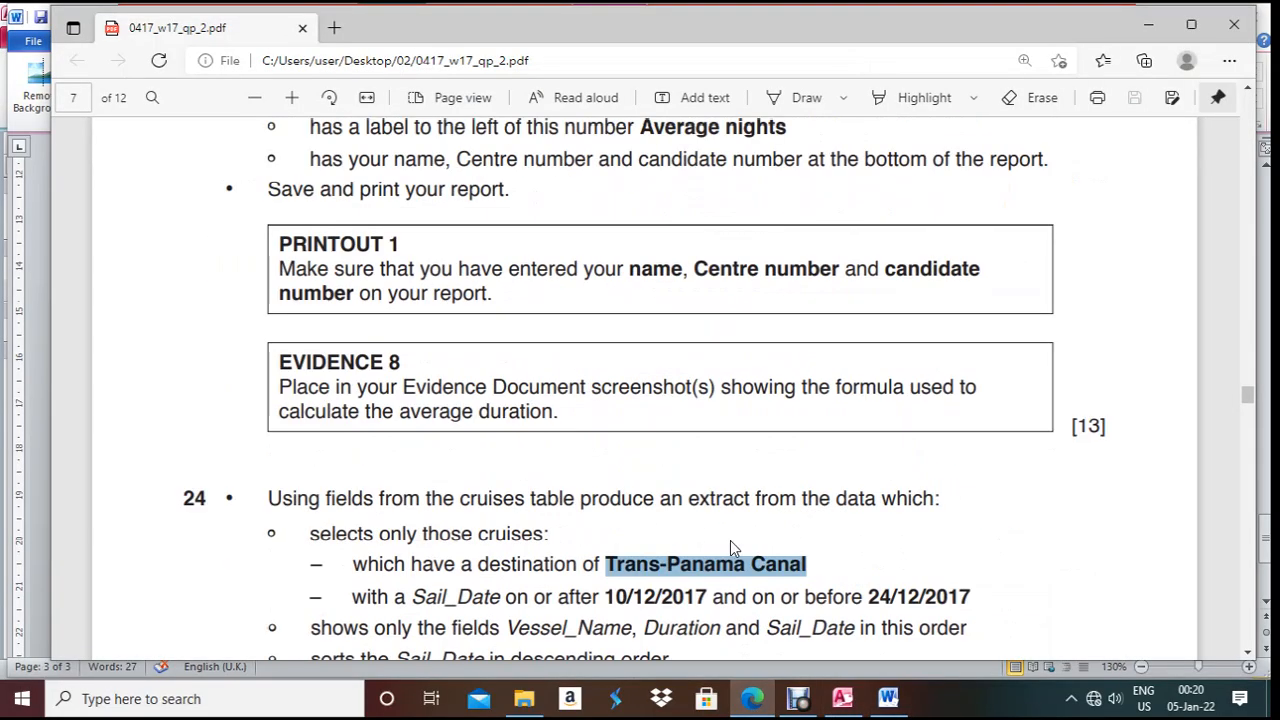